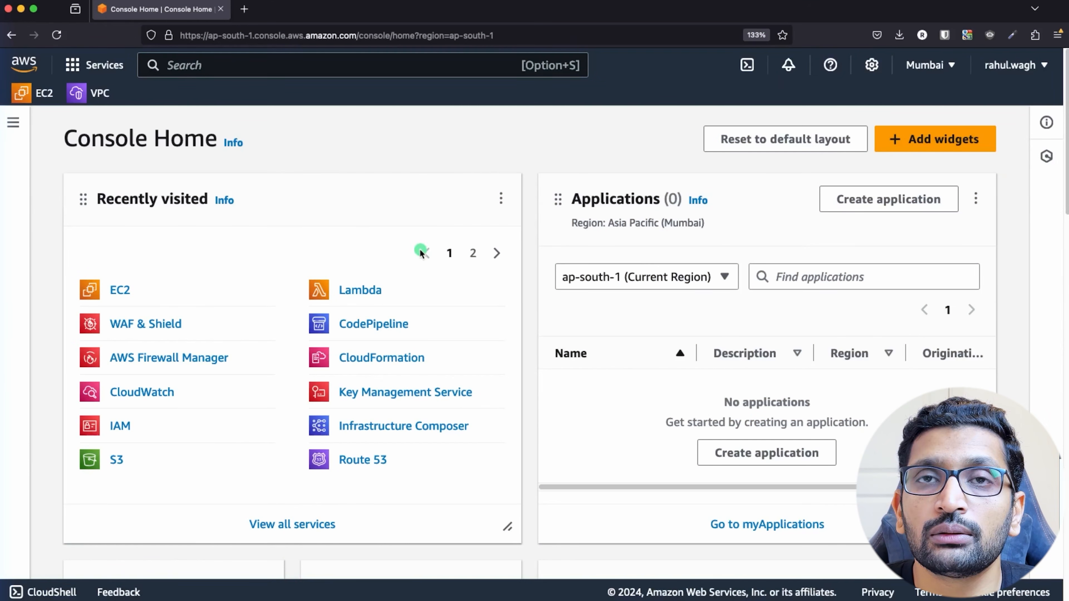
- Open the VPC service and start a new VPC with the 'VPC only' option
{"action": "left_click", "coordinate": [202, 67]}
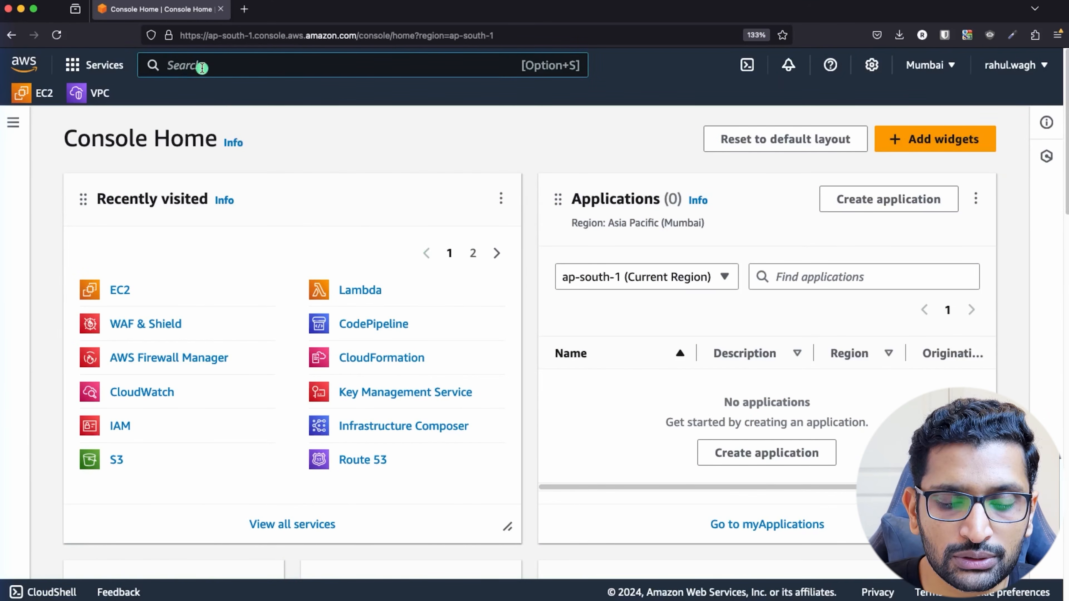
{"action": "type", "text": "vpc"}
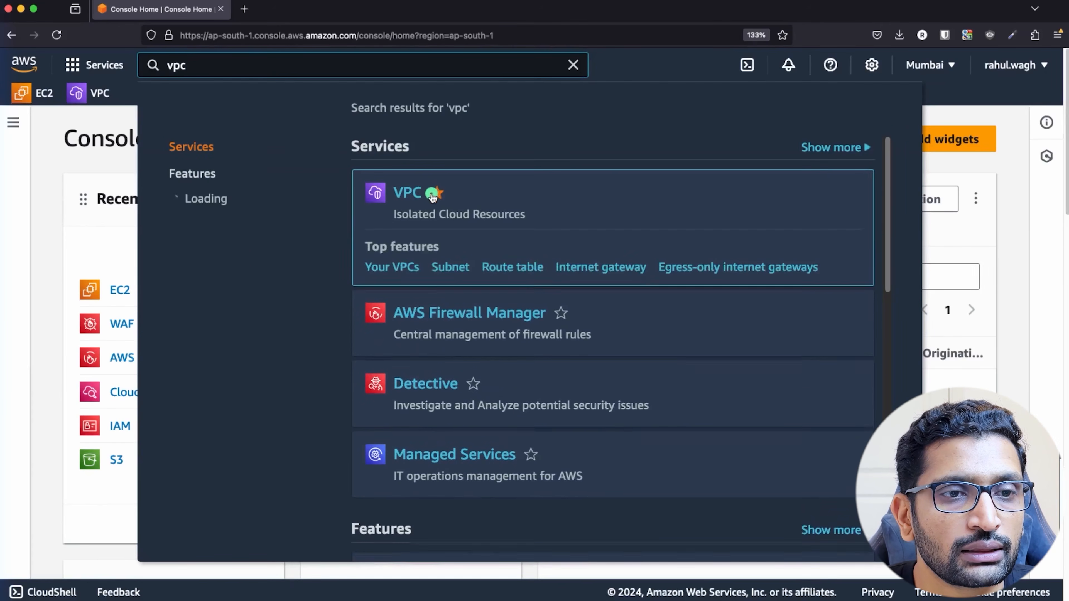
{"action": "left_click", "coordinate": [418, 195]}
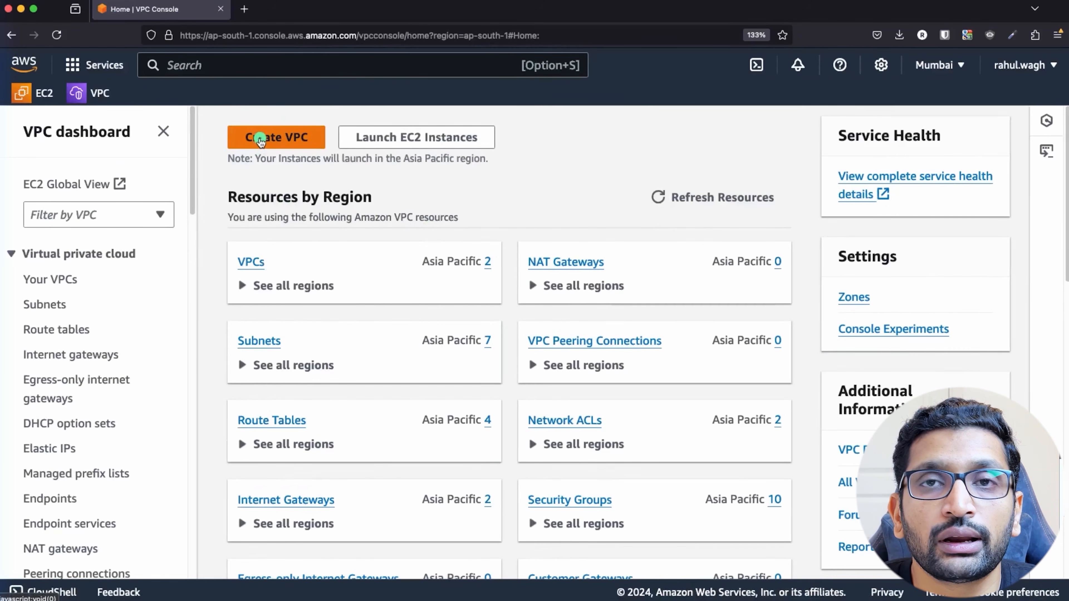
{"action": "left_click", "coordinate": [259, 139]}
{"action": "scroll", "coordinate": [202, 280], "scroll_direction": "down", "scroll_amount": 3}
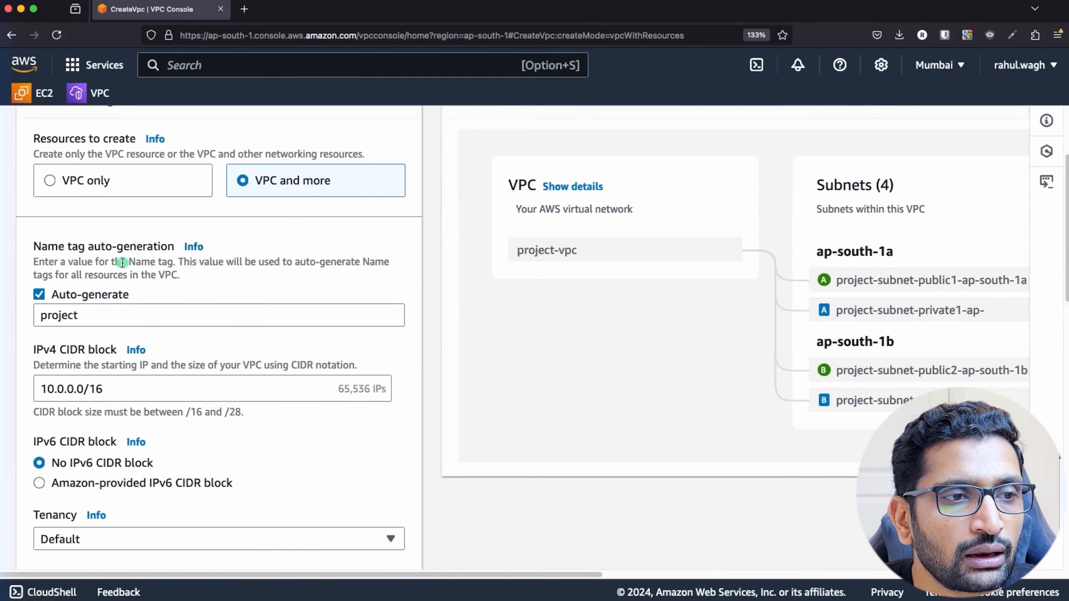
{"action": "left_click", "coordinate": [48, 180]}
{"action": "scroll", "coordinate": [269, 311], "scroll_direction": "up", "scroll_amount": 3}
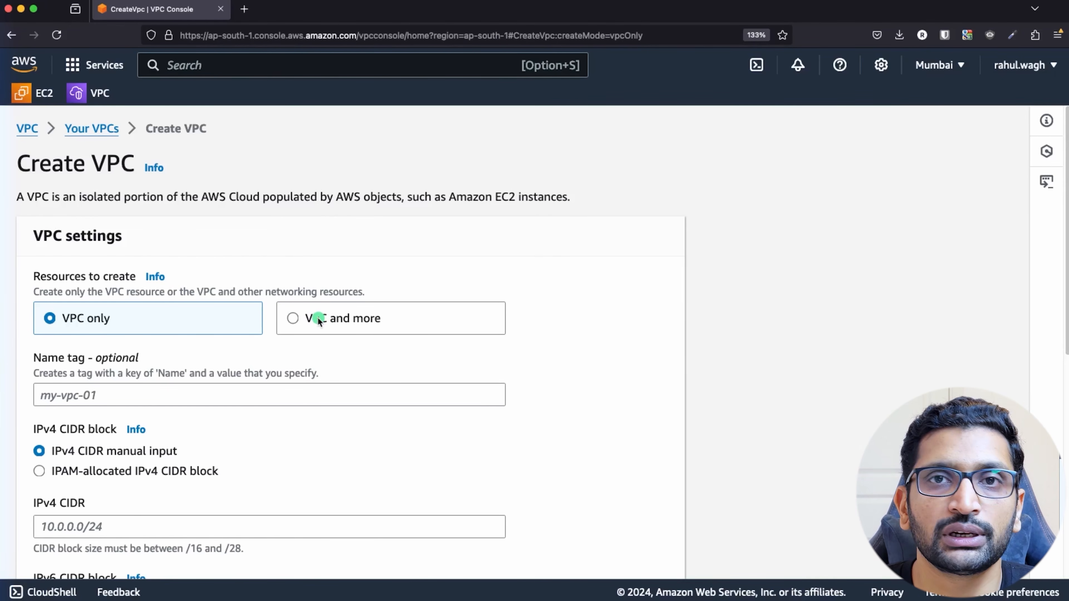
{"action": "scroll", "coordinate": [185, 345], "scroll_direction": "down", "scroll_amount": 1}
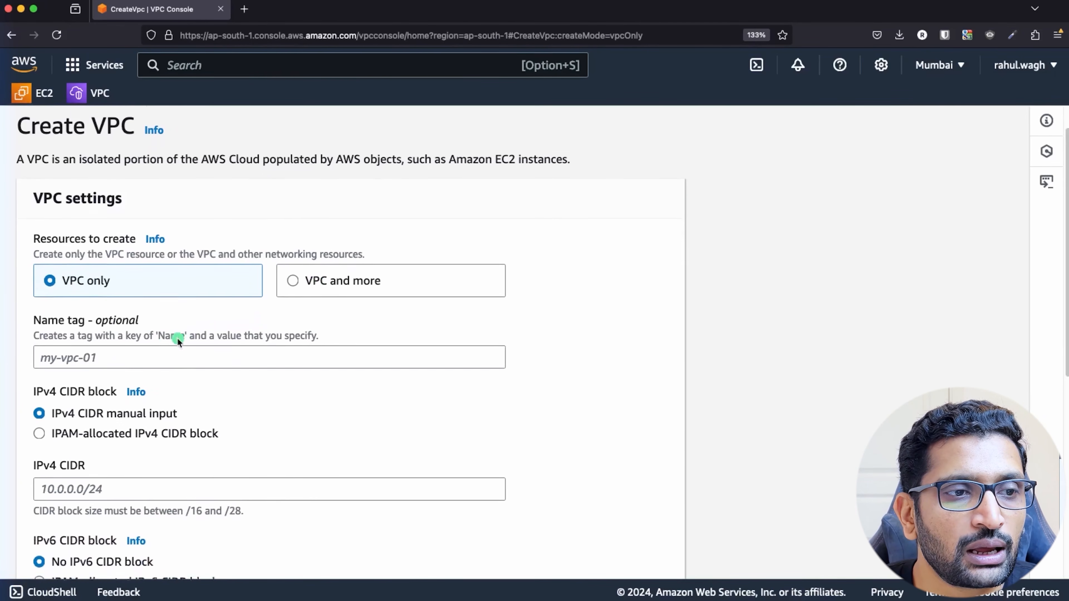
- Enter Name tag aws-vpc-hybrid-vpc-demo and IPv4 CIDR 10.0.0.0/16 for the VPC
{"action": "left_click", "coordinate": [68, 353]}
{"action": "type", "text": "aw"}
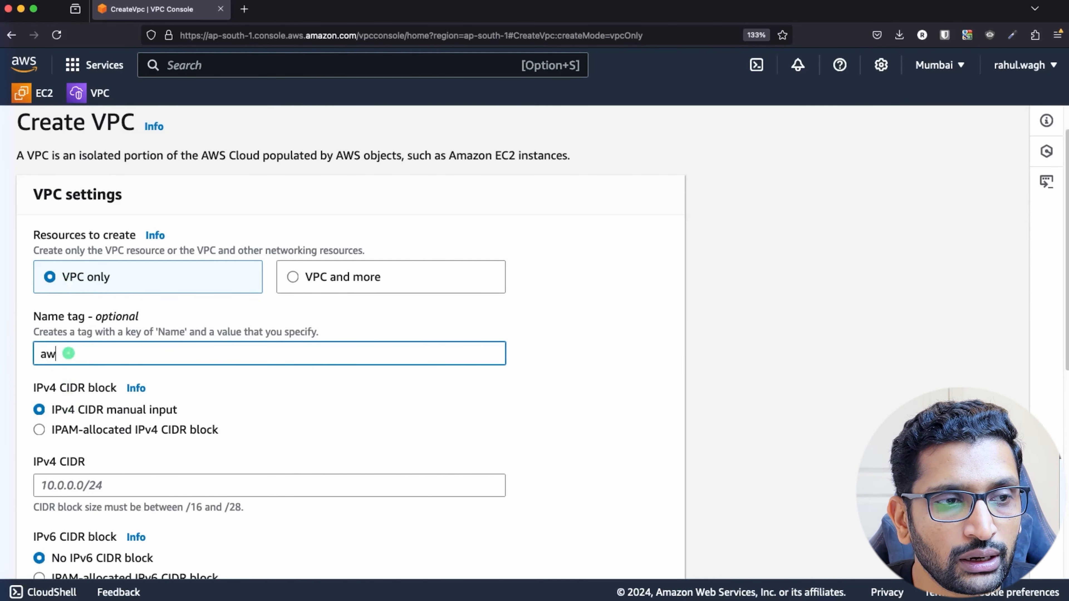
{"action": "type", "text": "s-vpc-s2"}
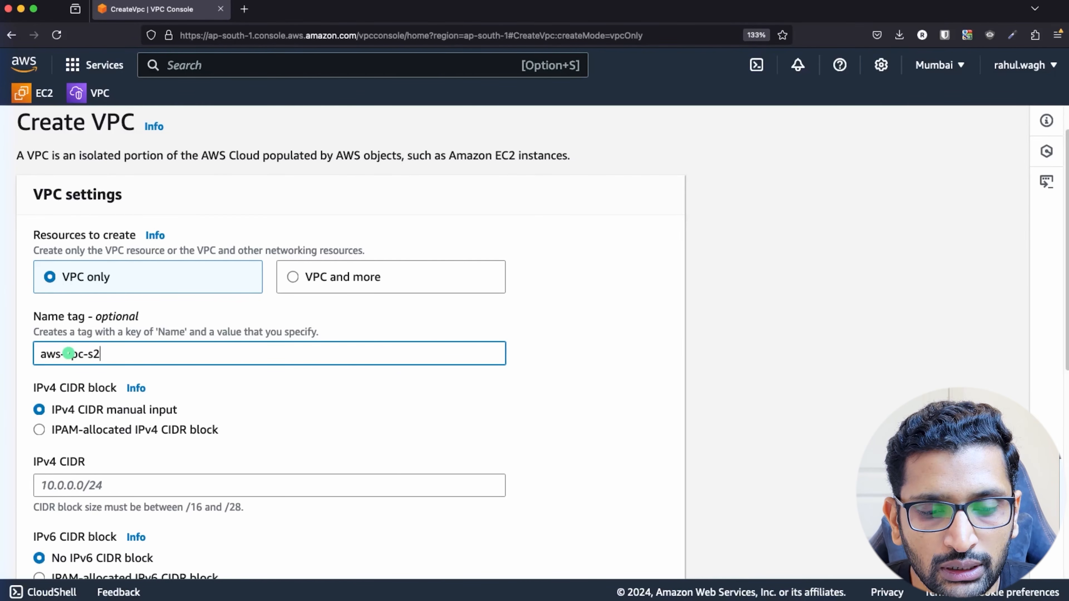
{"action": "key", "text": "BackSpace"}
{"action": "key", "text": "BackSpace"}
{"action": "type", "text": "hy"}
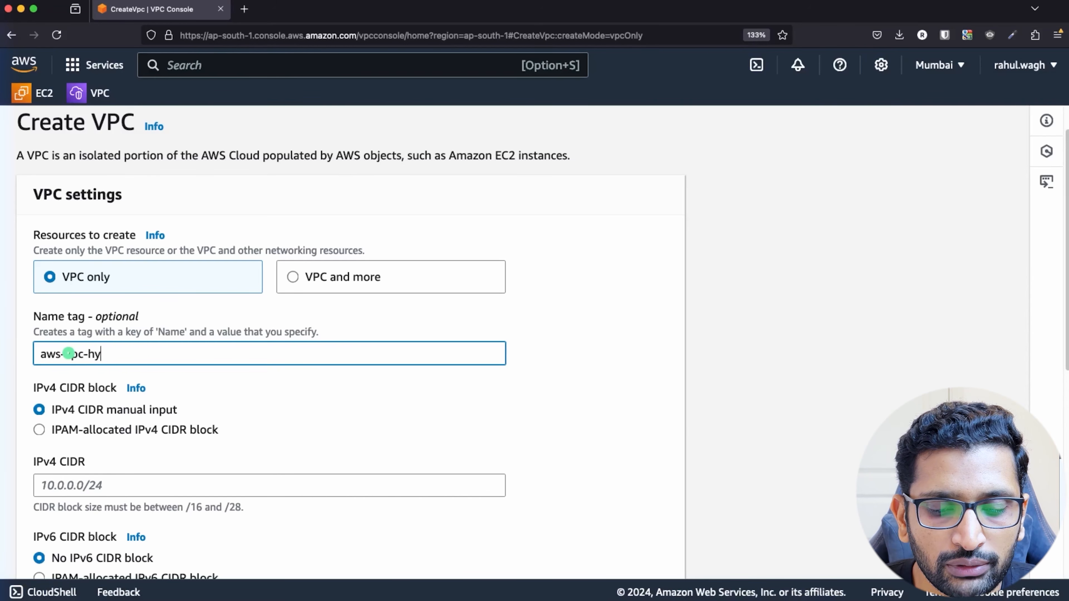
{"action": "type", "text": "brid-vpc-demo"}
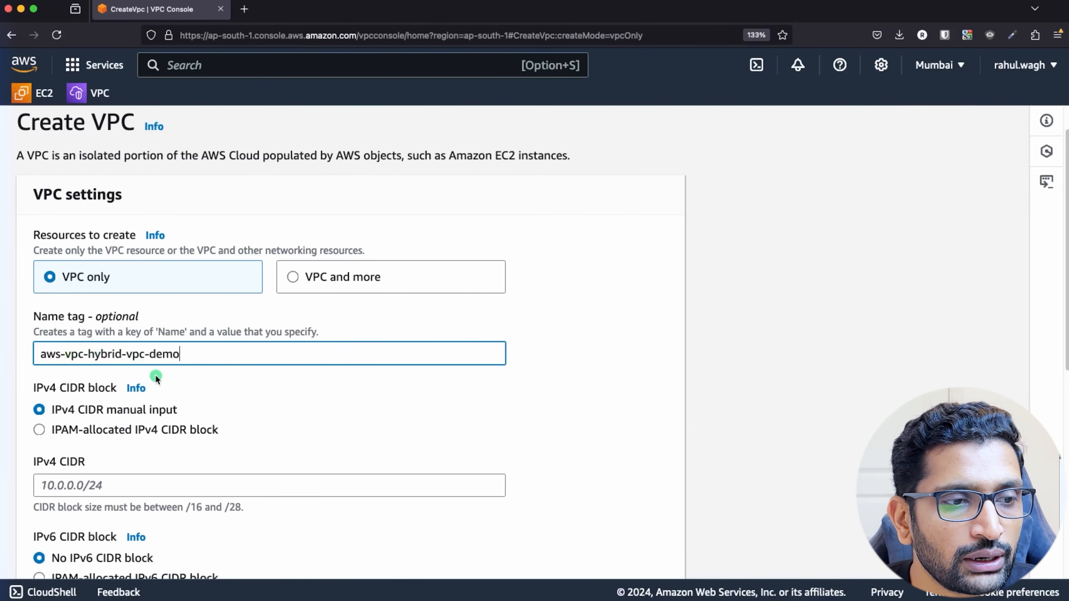
{"action": "scroll", "coordinate": [156, 375], "scroll_direction": "down", "scroll_amount": 3}
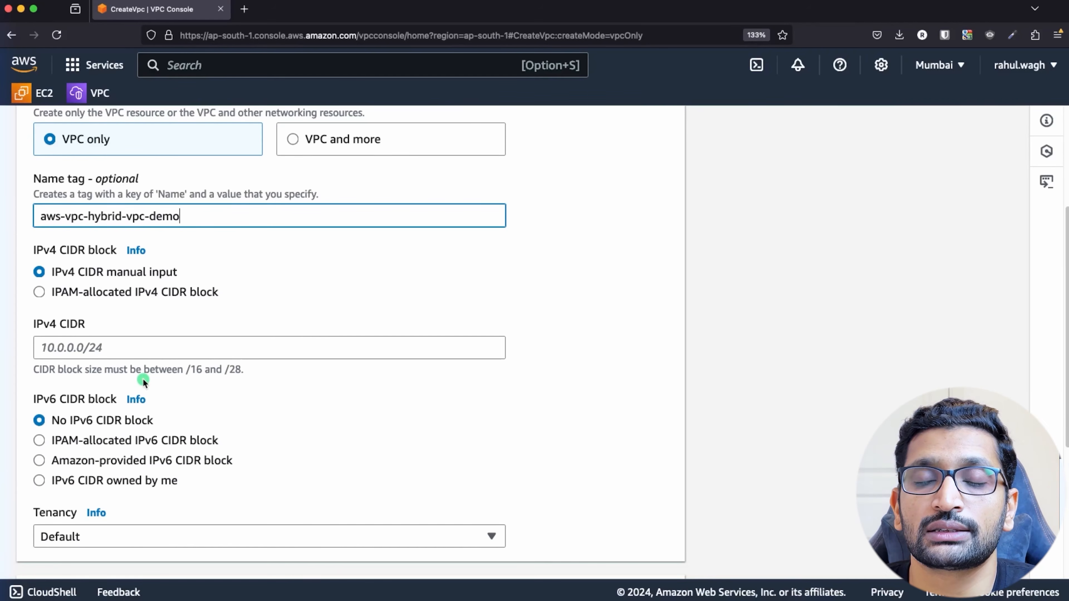
{"action": "left_click", "coordinate": [48, 347]}
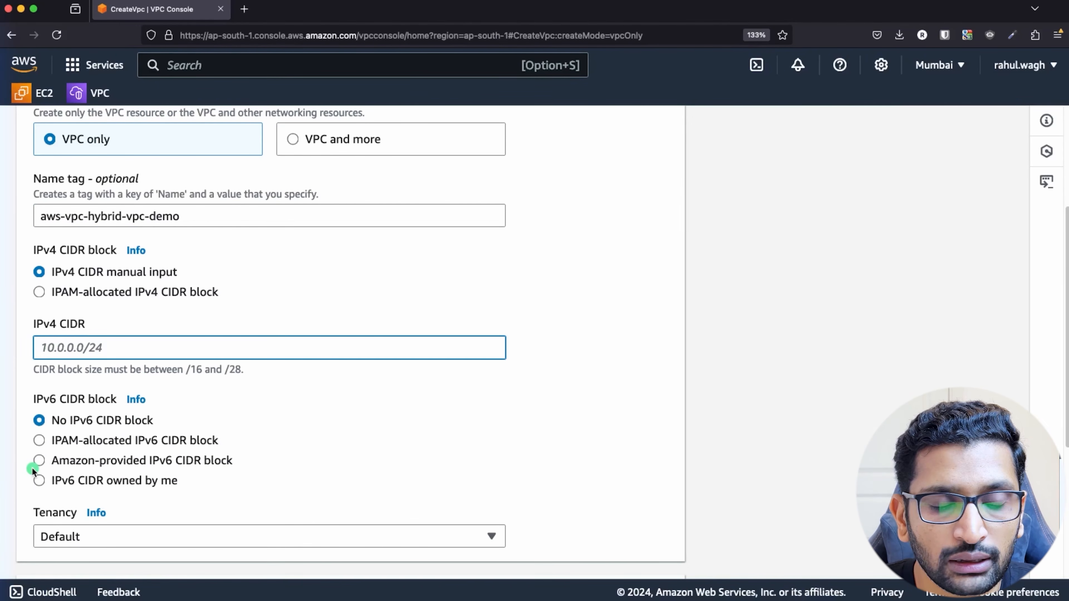
{"action": "type", "text": "10"}
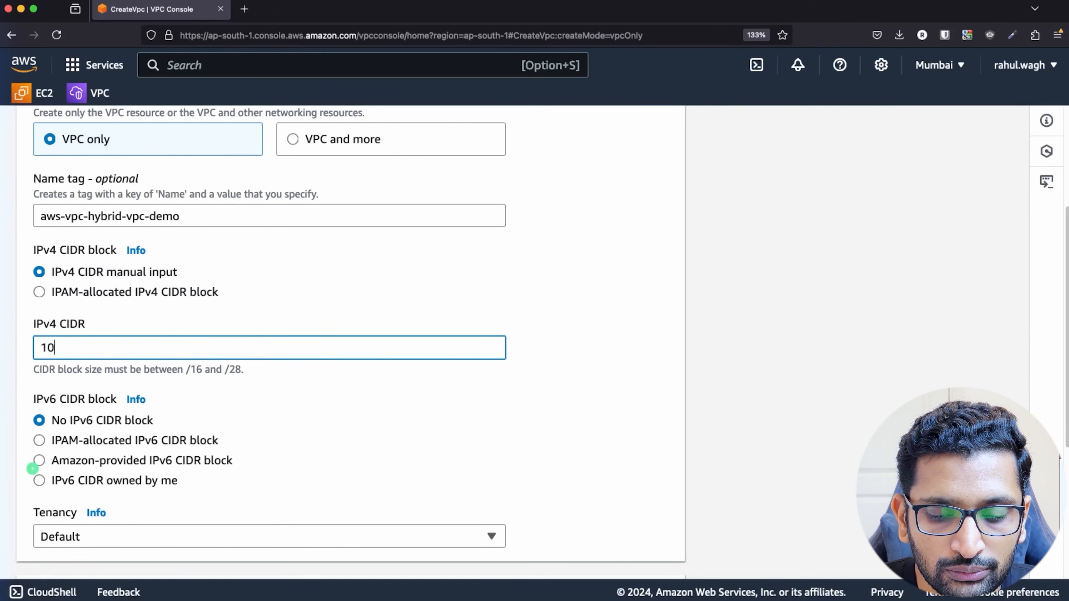
{"action": "type", "text": ".0.0."}
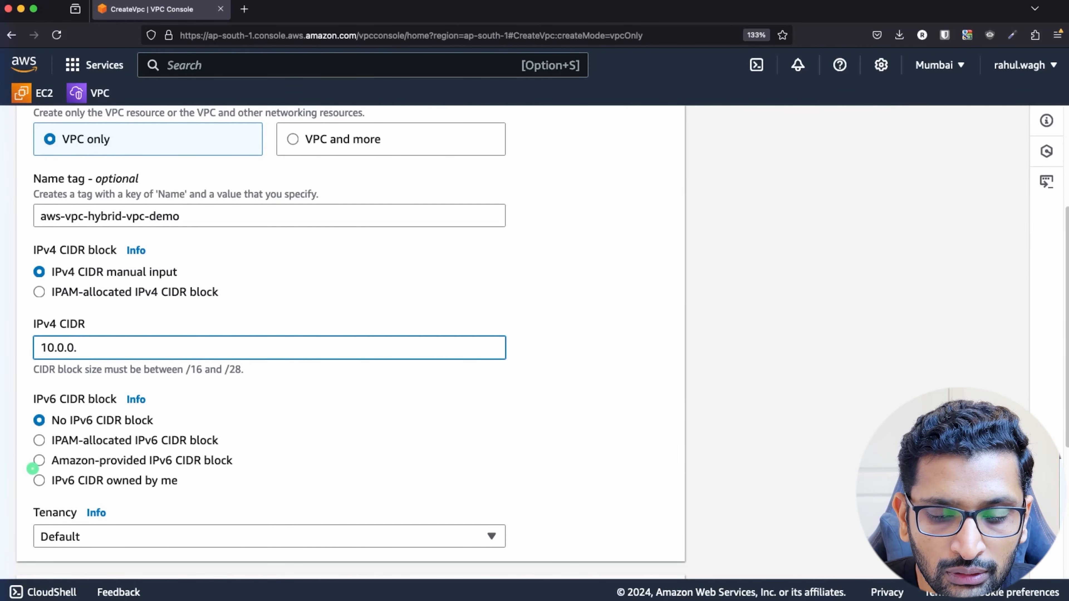
{"action": "type", "text": "0/16"}
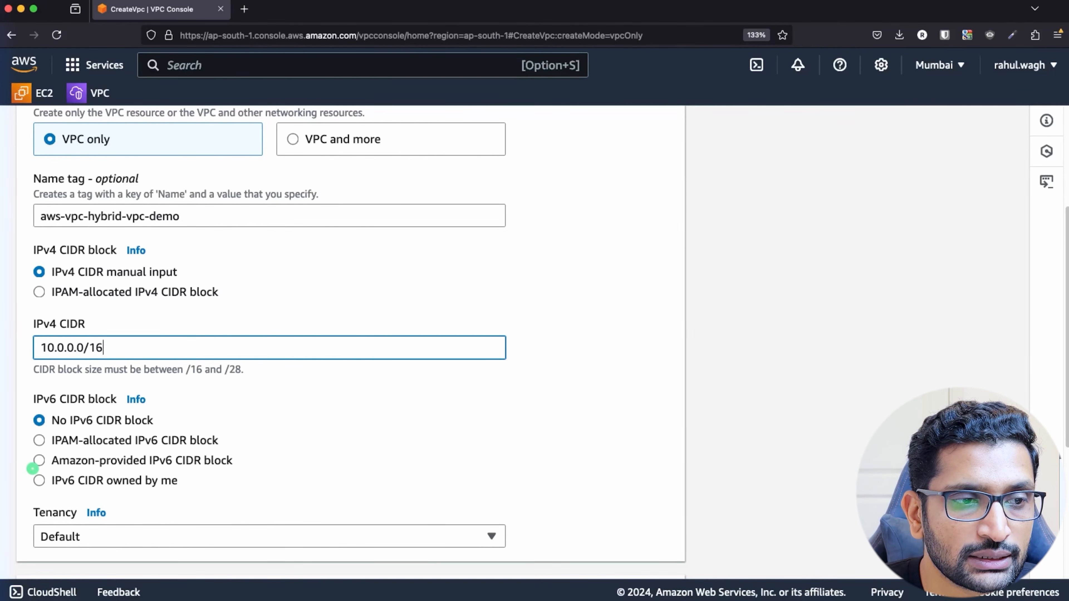
{"action": "scroll", "coordinate": [186, 433], "scroll_direction": "down", "scroll_amount": 5}
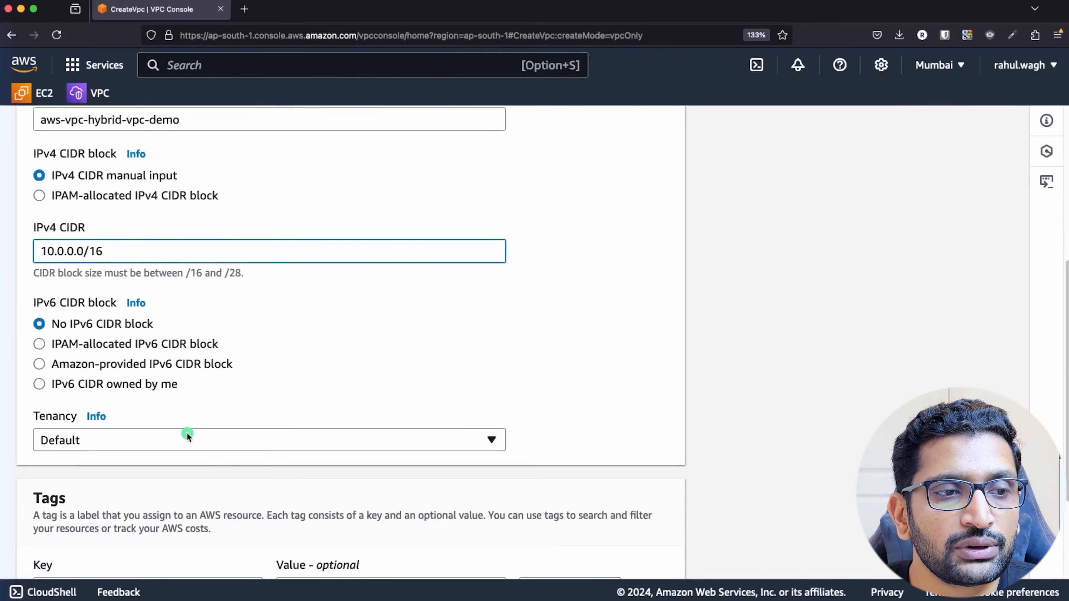
{"action": "scroll", "coordinate": [186, 433], "scroll_direction": "down", "scroll_amount": 1}
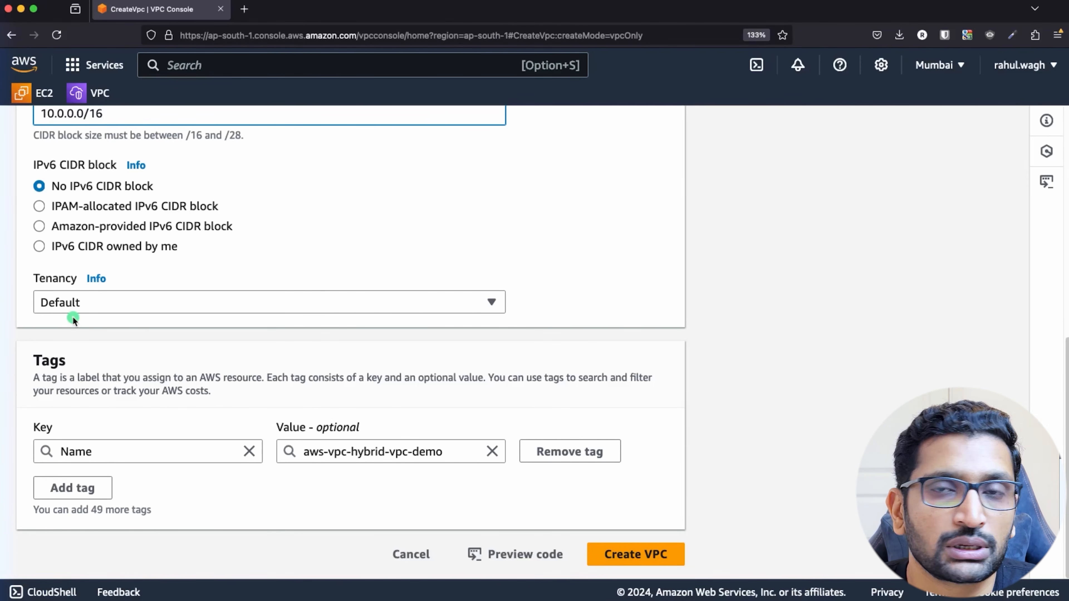
{"action": "scroll", "coordinate": [73, 318], "scroll_direction": "up", "scroll_amount": 1}
{"action": "scroll", "coordinate": [97, 324], "scroll_direction": "up", "scroll_amount": 5}
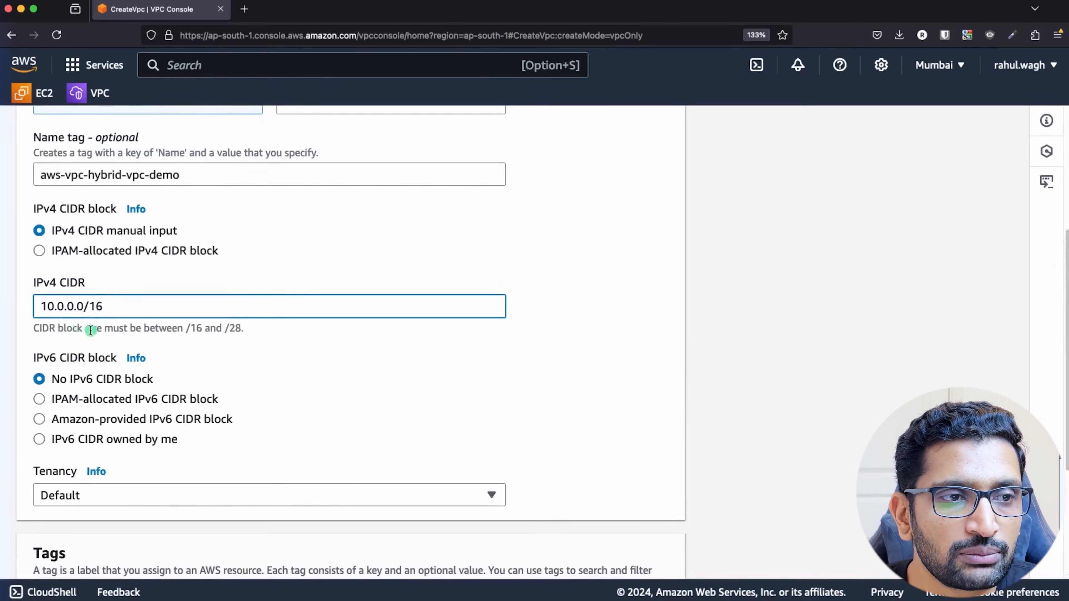
{"action": "scroll", "coordinate": [444, 498], "scroll_direction": "down", "scroll_amount": 5}
- Create the VPC and check its 10.0.0.0/16 CIDR on the details page
{"action": "left_click", "coordinate": [614, 556]}
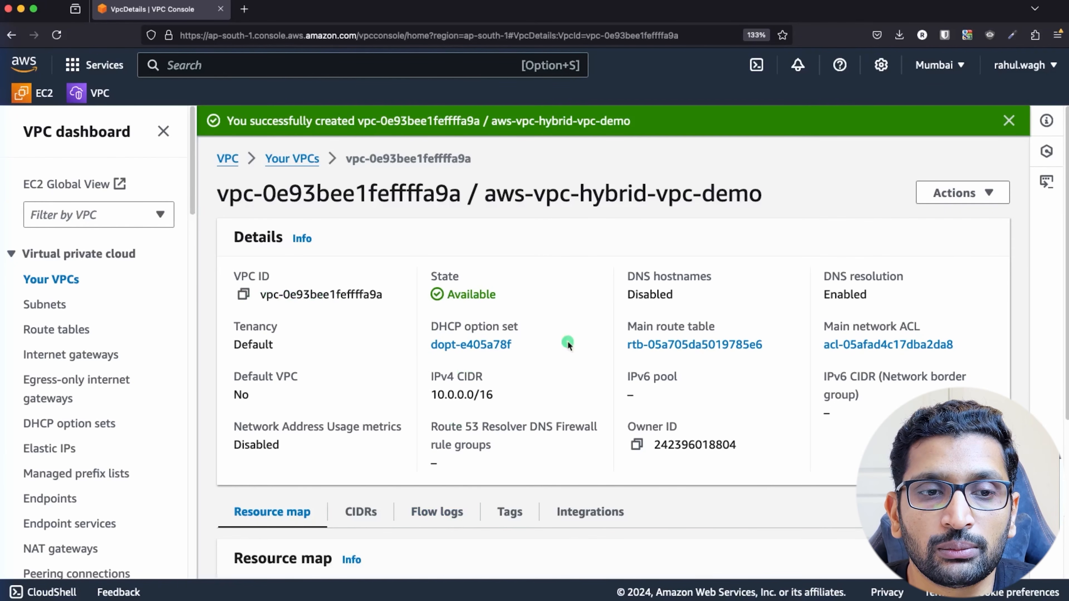
{"action": "left_click_drag", "start_coordinate": [501, 398], "coordinate": [432, 393]}
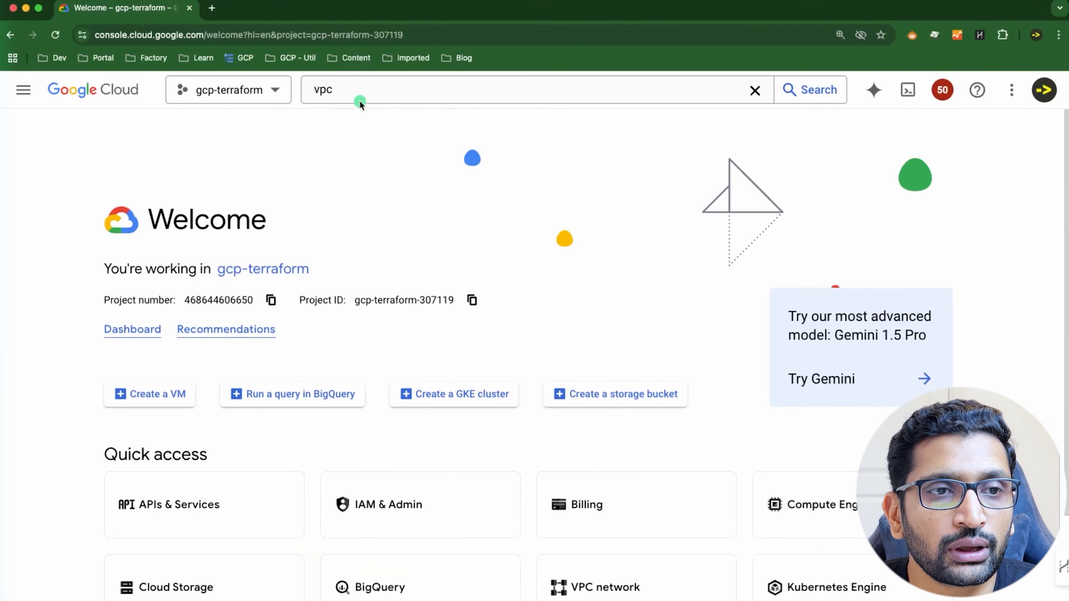
- Open Google Cloud VPC networks and start a network named gcp-vpc-hybrid-vpc-demo
{"action": "left_click", "coordinate": [361, 89]}
{"action": "key", "text": "BackSpace"}
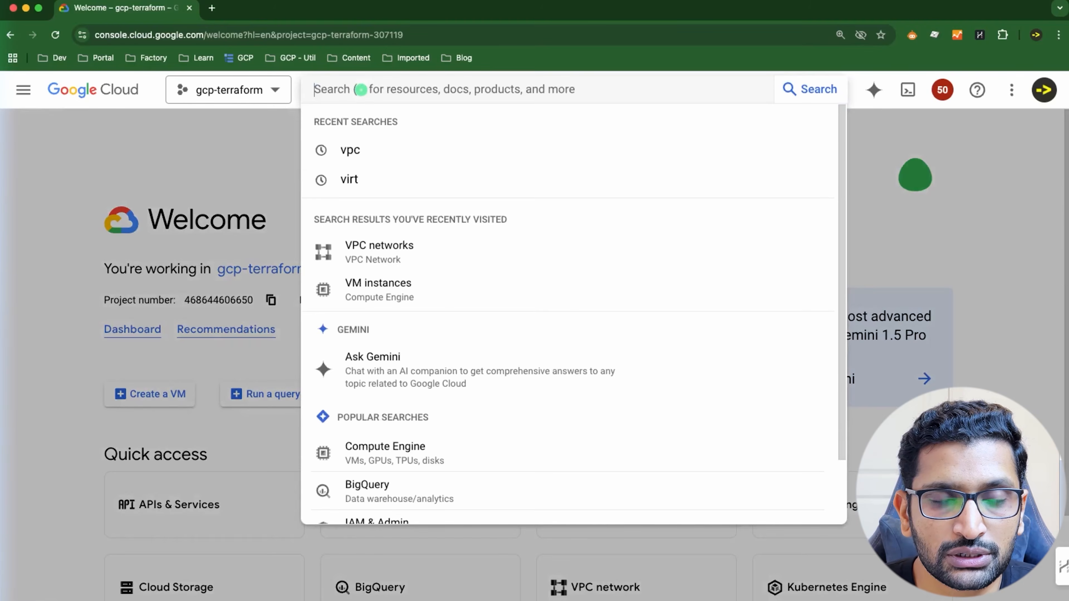
{"action": "type", "text": "vpc"}
{"action": "left_click", "coordinate": [387, 216]}
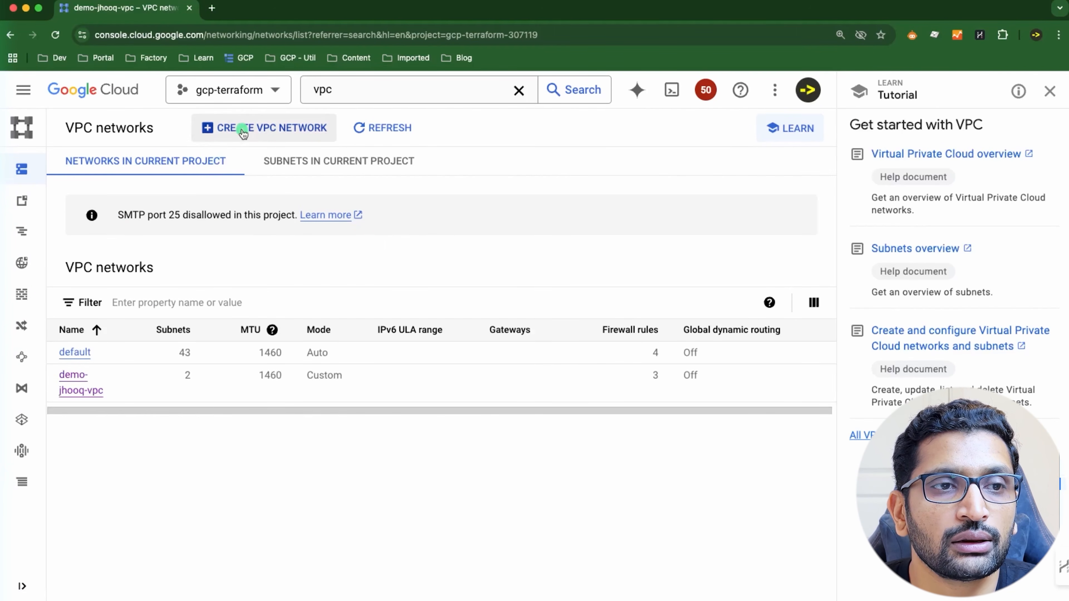
{"action": "left_click", "coordinate": [276, 136]}
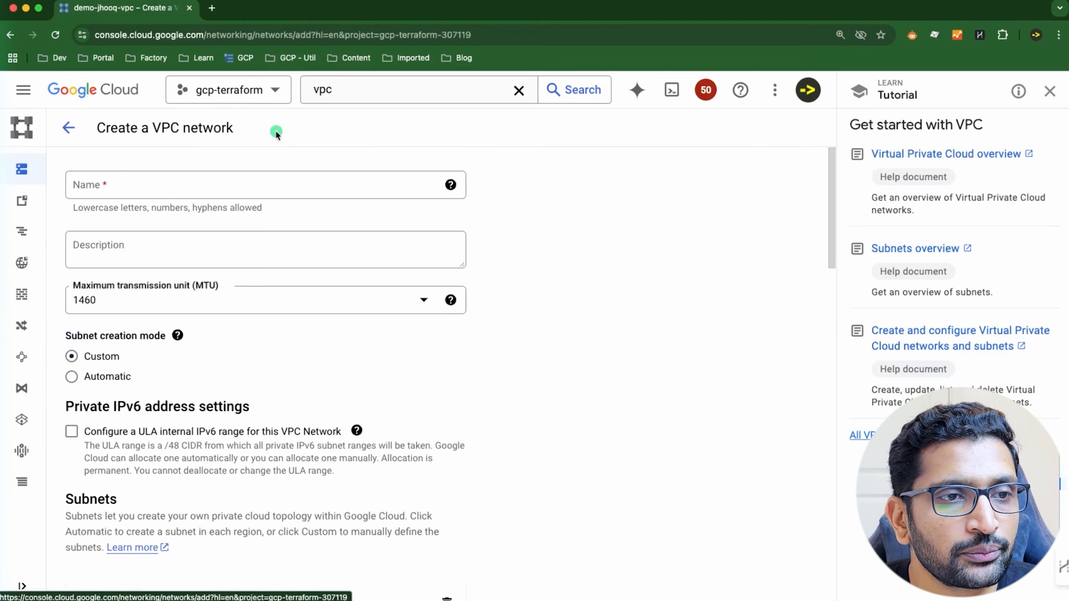
{"action": "left_click", "coordinate": [137, 191]}
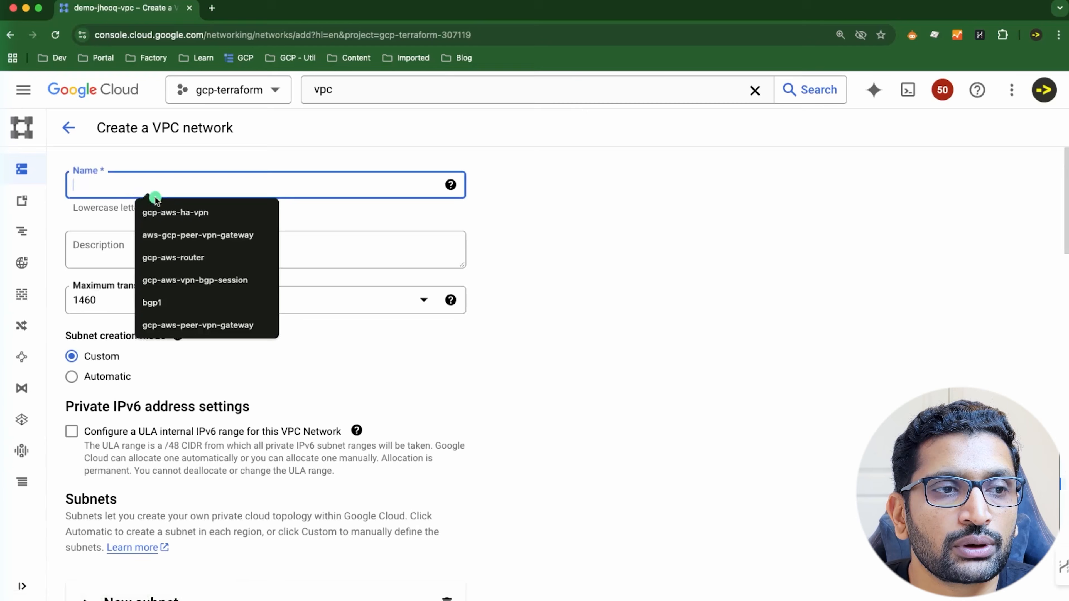
{"action": "left_click", "coordinate": [162, 179]}
{"action": "type", "text": "gcp-vpc-hybrid-vpc-demo"}
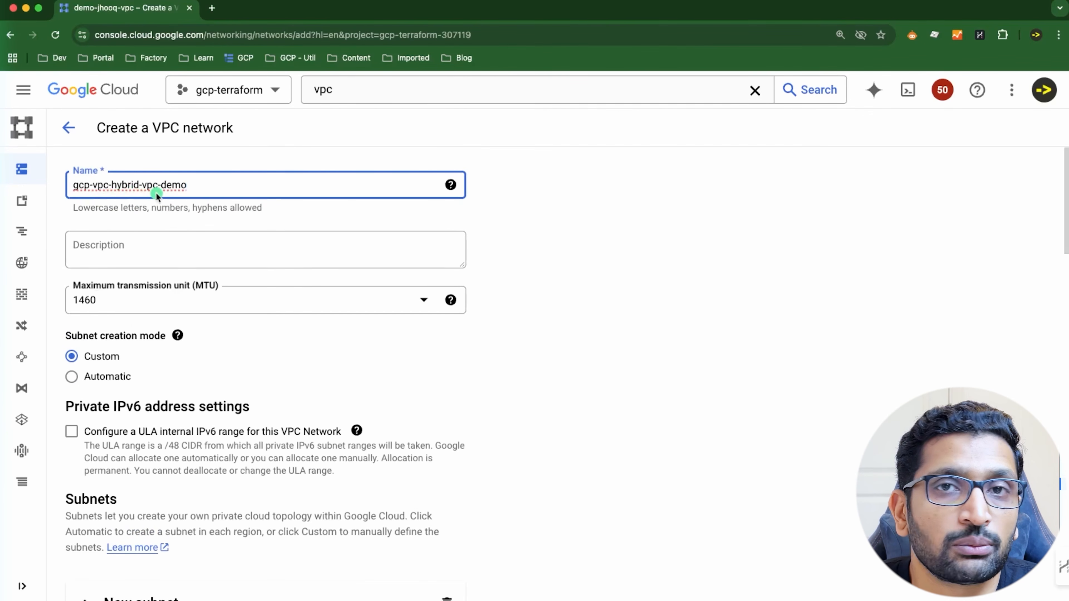
{"action": "scroll", "coordinate": [241, 320], "scroll_direction": "down", "scroll_amount": 1}
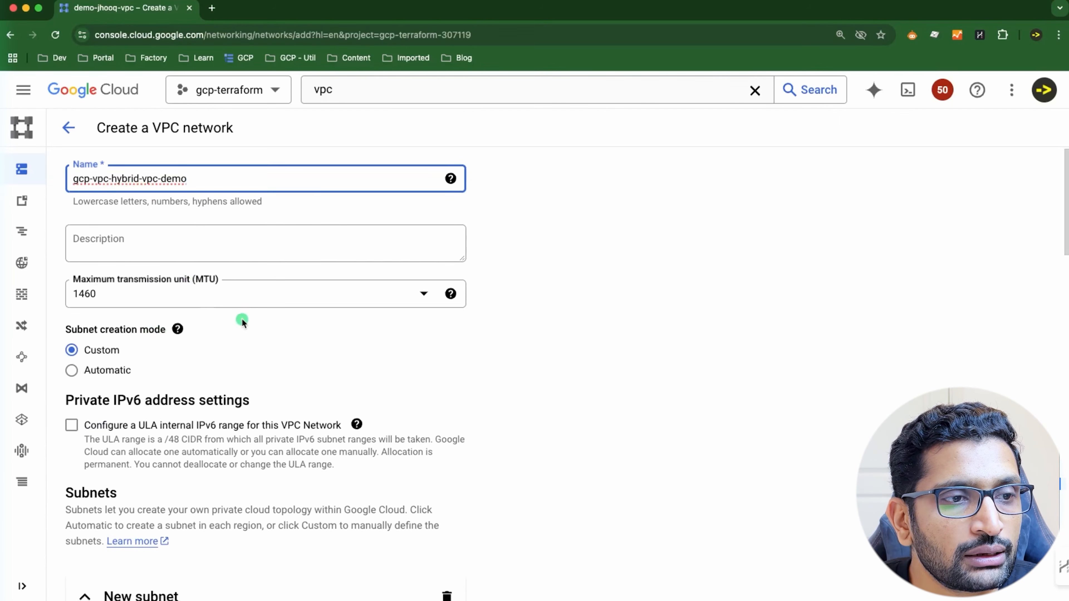
{"action": "scroll", "coordinate": [241, 318], "scroll_direction": "down", "scroll_amount": 3}
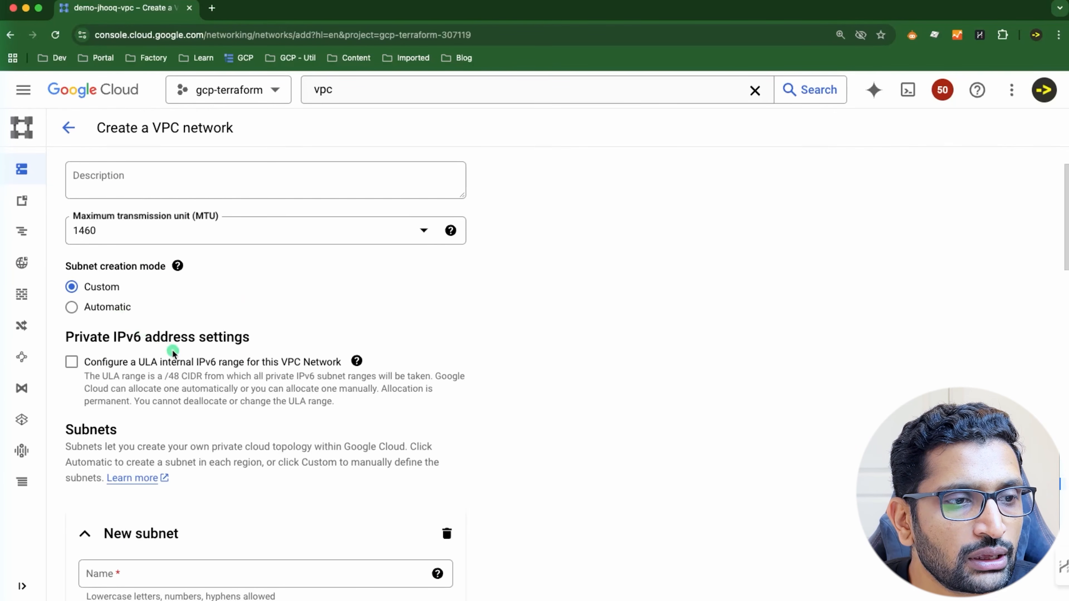
{"action": "scroll", "coordinate": [172, 353], "scroll_direction": "down", "scroll_amount": 10}
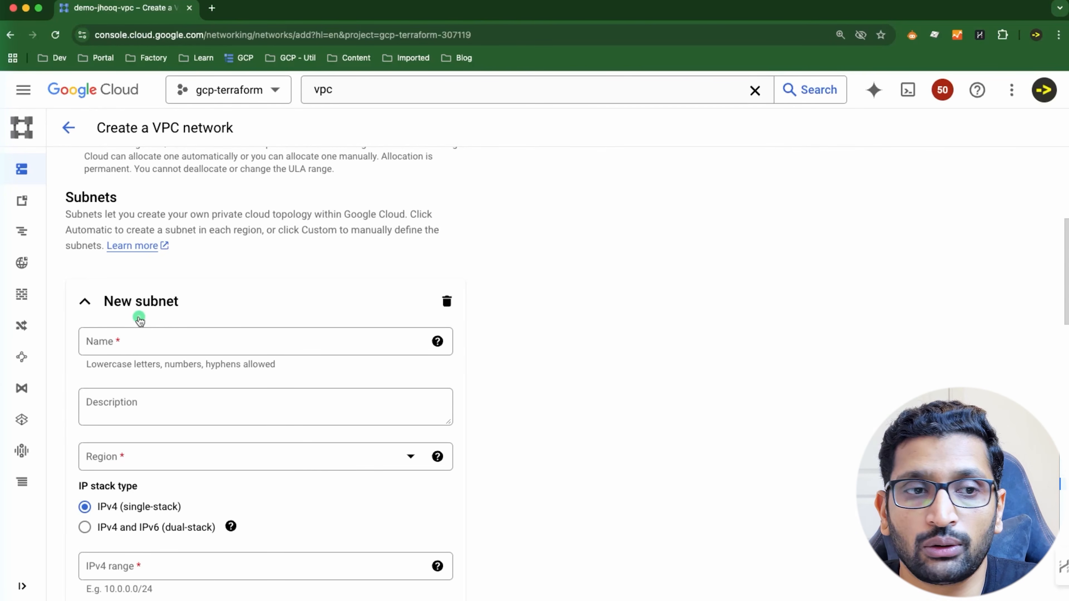
- Delete the draft New subnet entry from the network form
{"action": "left_click", "coordinate": [448, 302]}
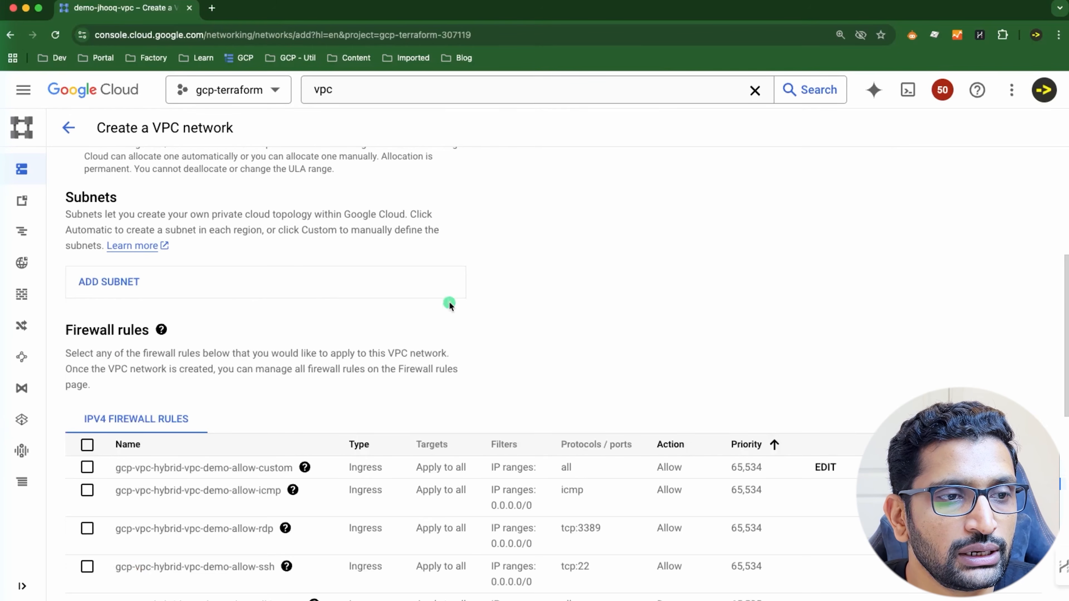
{"action": "scroll", "coordinate": [536, 361], "scroll_direction": "down", "scroll_amount": 7}
{"action": "scroll", "coordinate": [536, 361], "scroll_direction": "up", "scroll_amount": 8}
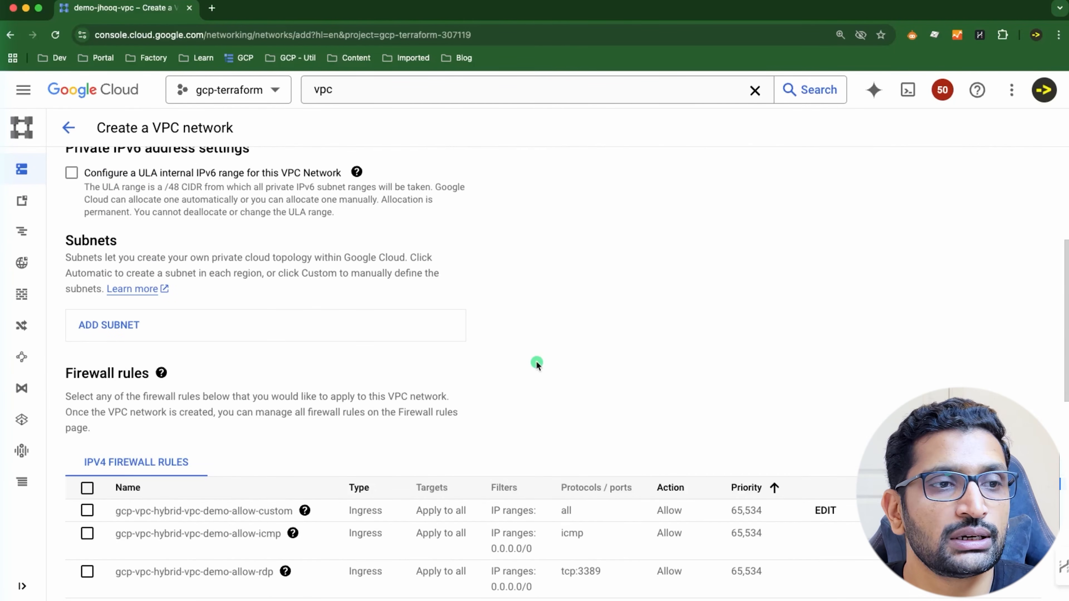
{"action": "scroll", "coordinate": [536, 361], "scroll_direction": "down", "scroll_amount": 5}
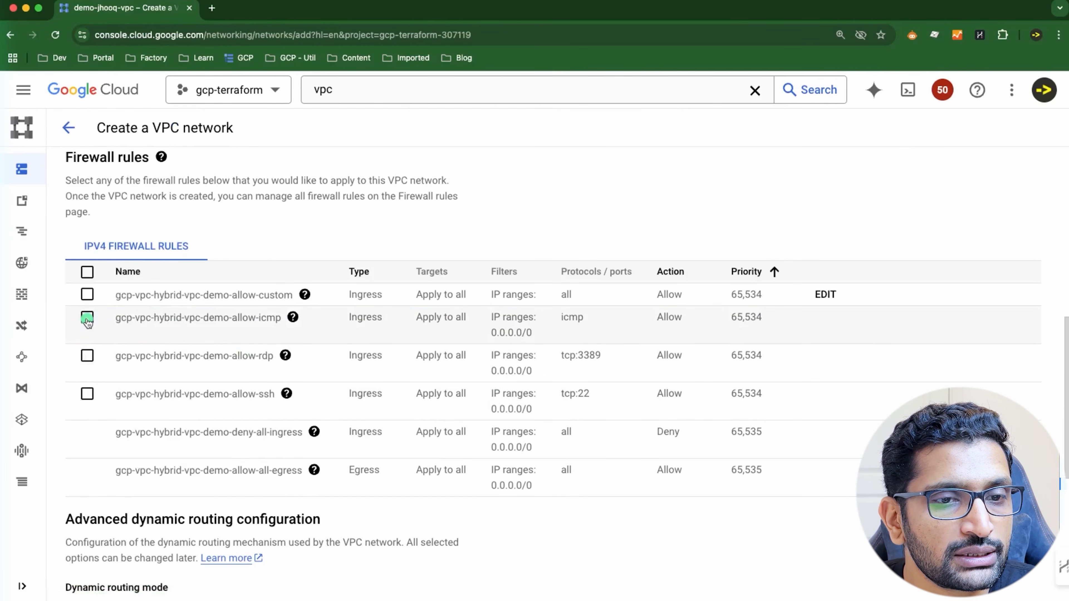
- Enable the allow-icmp and allow-ssh firewall rules for the network
{"action": "left_click", "coordinate": [89, 317]}
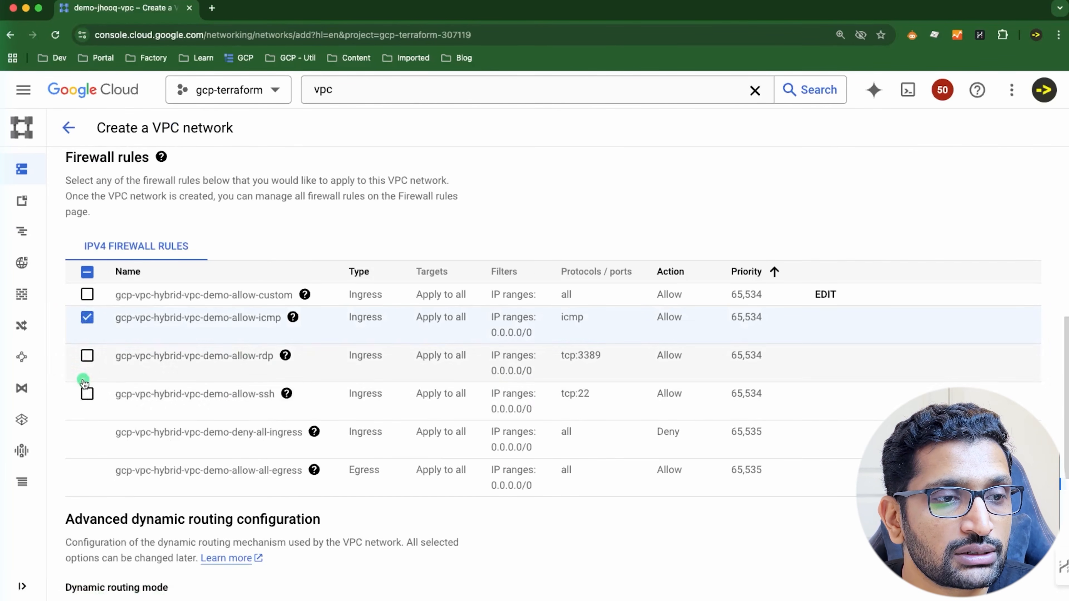
{"action": "left_click", "coordinate": [87, 395]}
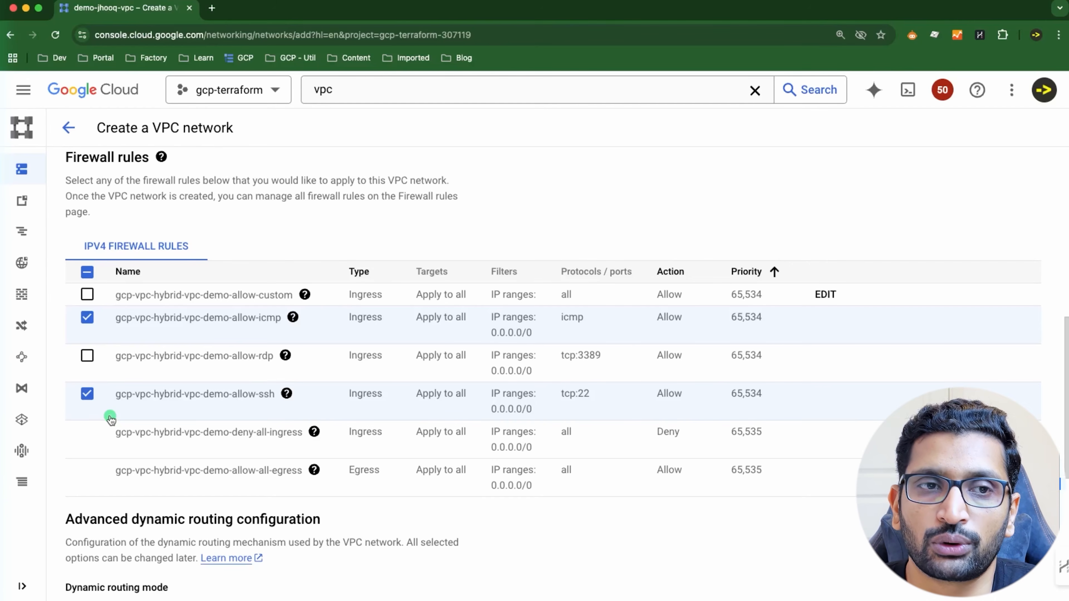
{"action": "scroll", "coordinate": [248, 467], "scroll_direction": "down", "scroll_amount": 8}
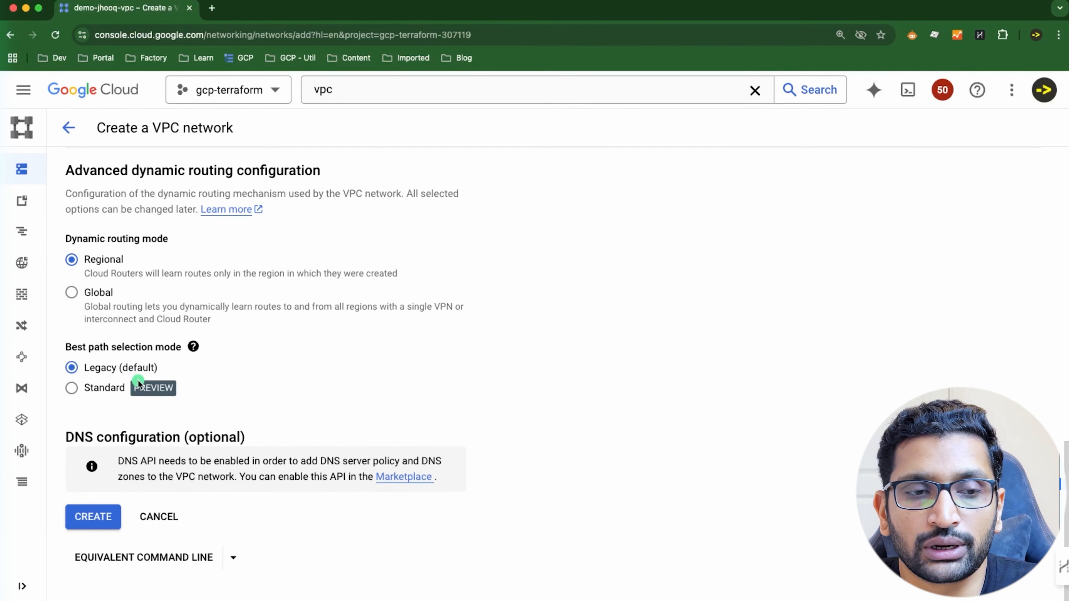
- Create the gcp-vpc-hybrid-vpc-demo network, select its name in the list, then switch to the diagram
{"action": "left_click", "coordinate": [96, 519]}
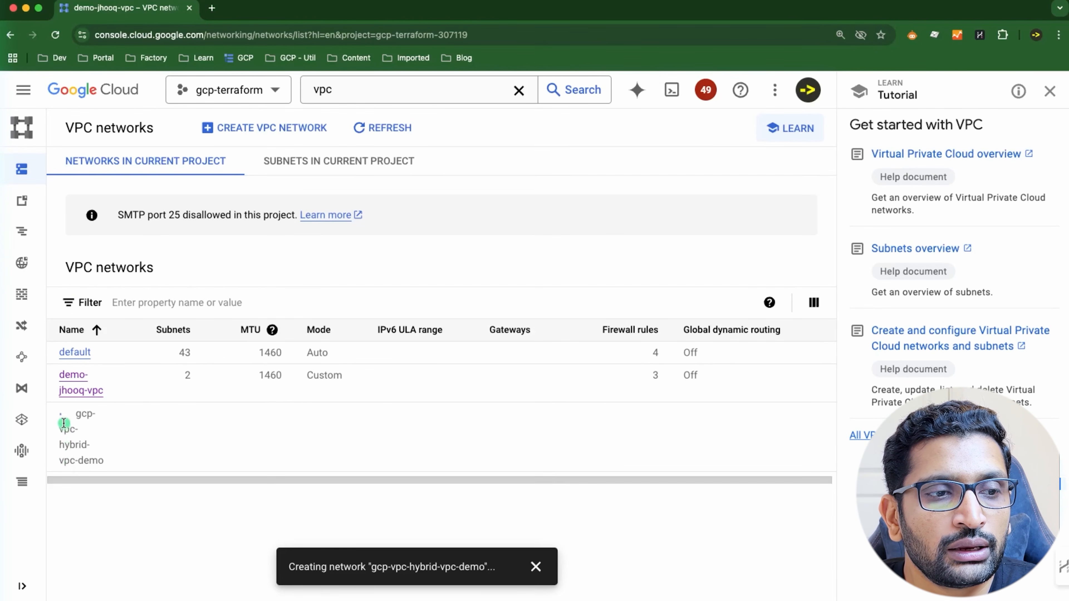
{"action": "left_click_drag", "start_coordinate": [81, 414], "coordinate": [106, 468]}
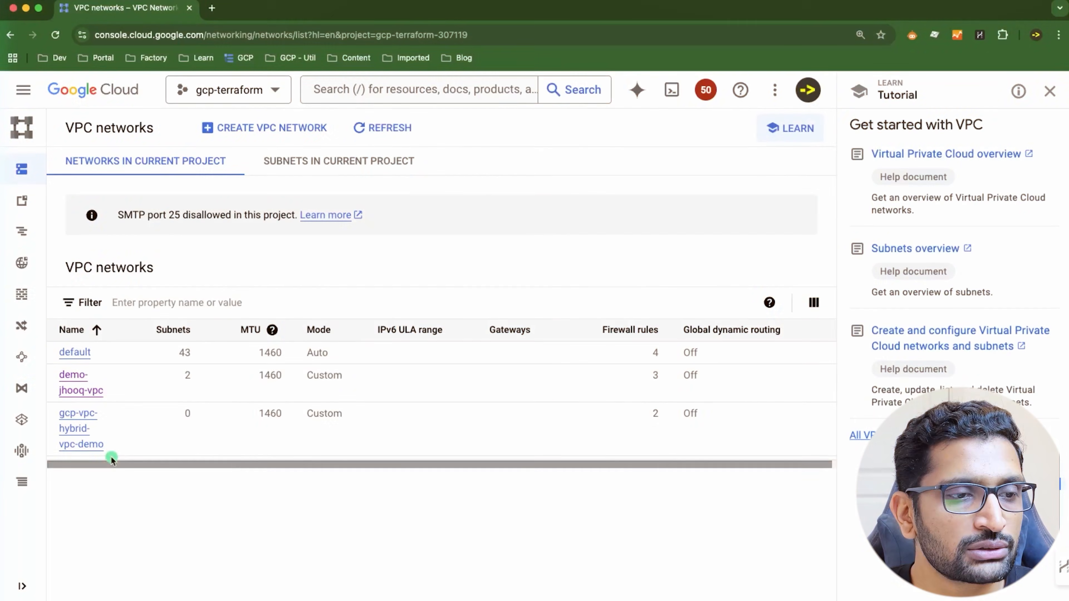
{"action": "left_click_drag", "start_coordinate": [113, 450], "coordinate": [56, 416]}
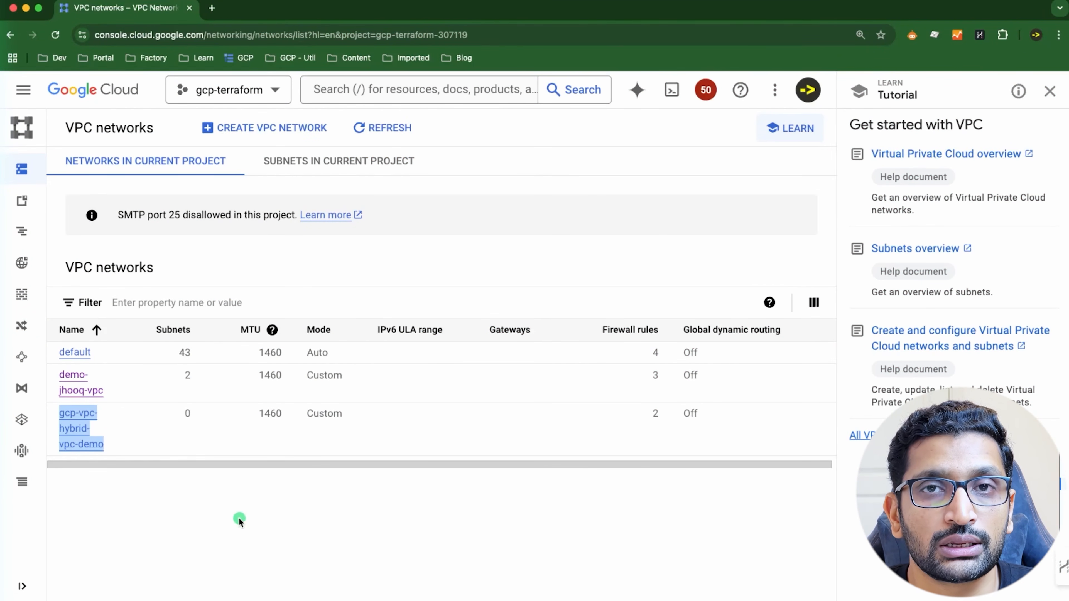
{"action": "key", "text": "super+Tab"}
{"action": "key", "text": "Tab"}
{"action": "key", "text": "Tab"}
{"action": "key", "text": "Tab"}
{"action": "key", "text": "Tab"}
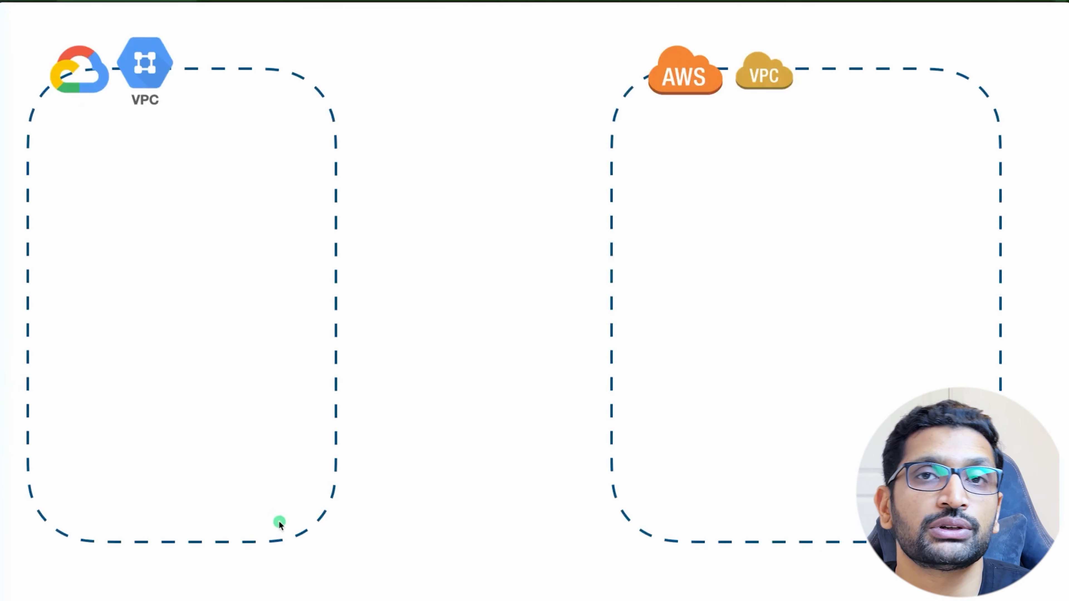
- Reveal the subnet boxes in both VPCs on the diagram, then return to the AWS console
{"action": "left_click", "coordinate": [101, 449]}
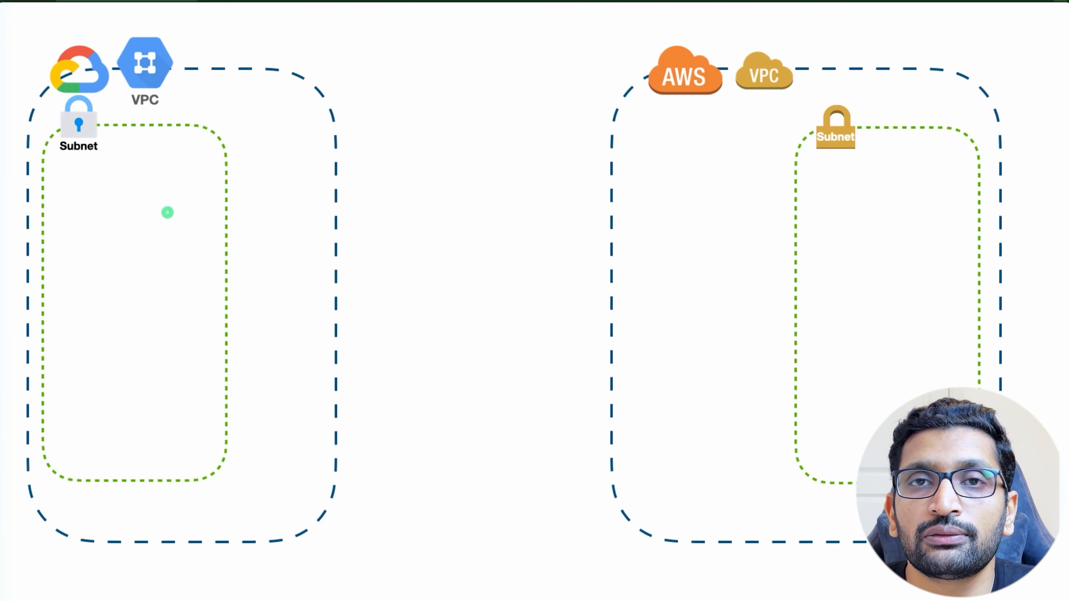
{"action": "key", "text": "super+Tab"}
{"action": "key", "text": "super+Tab"}
{"action": "key", "text": "super+Tab"}
{"action": "key", "text": "super+Tab"}
{"action": "key", "text": "super+Tab"}
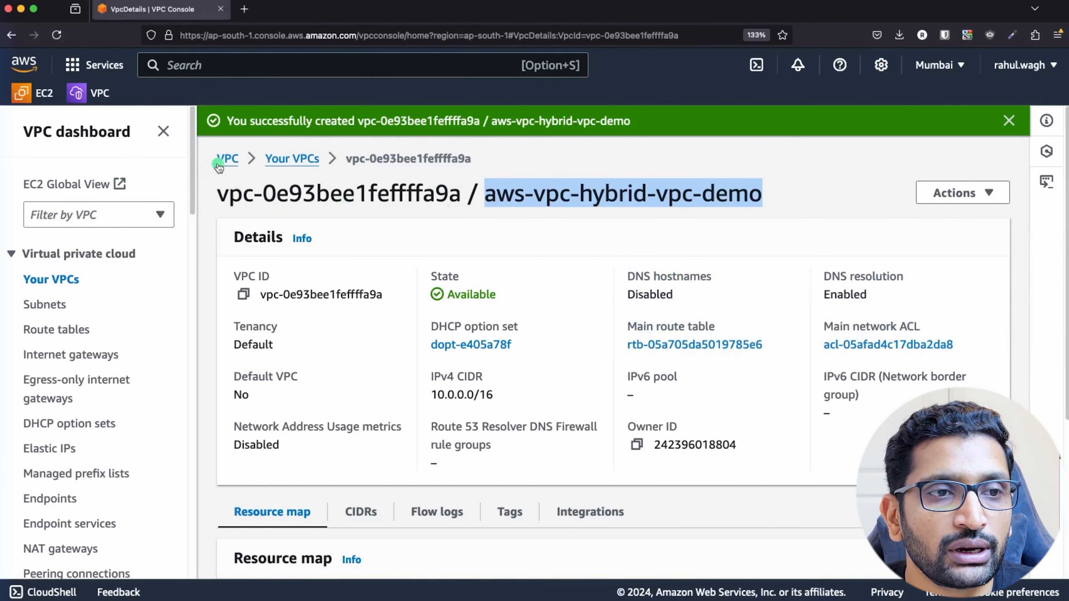
- Go to the VPC Subnets list and start a new subnet, briefly checking the diagram
{"action": "left_click", "coordinate": [63, 133]}
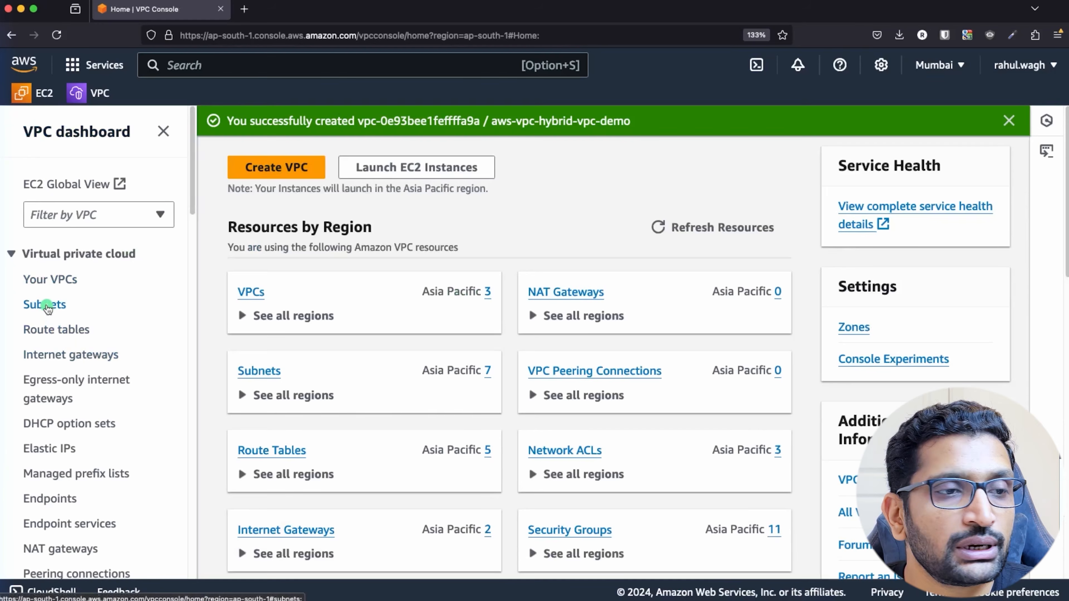
{"action": "left_click", "coordinate": [46, 307]}
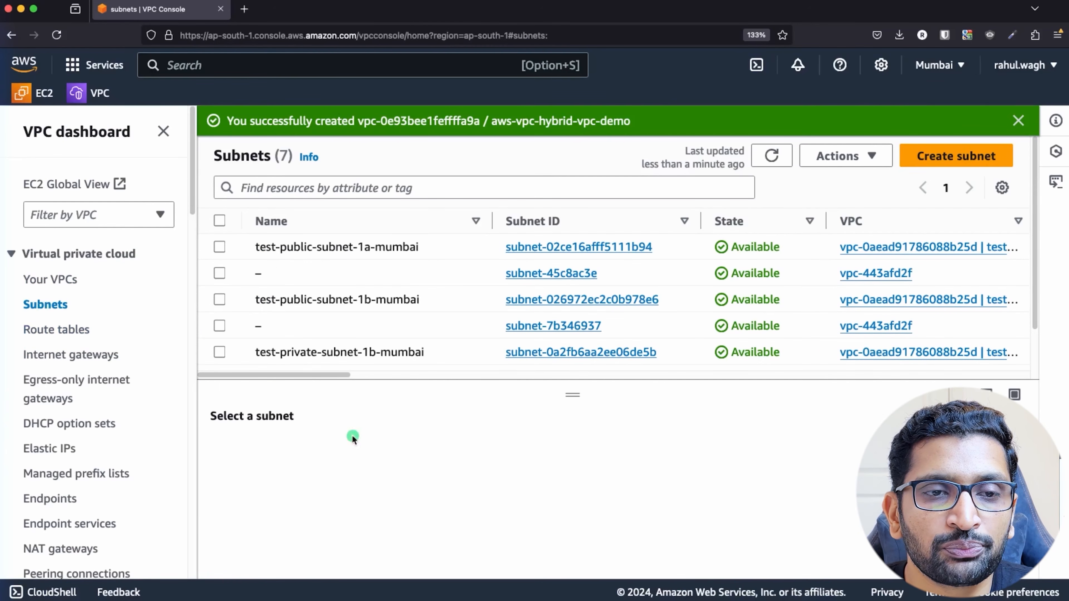
{"action": "left_click", "coordinate": [943, 155]}
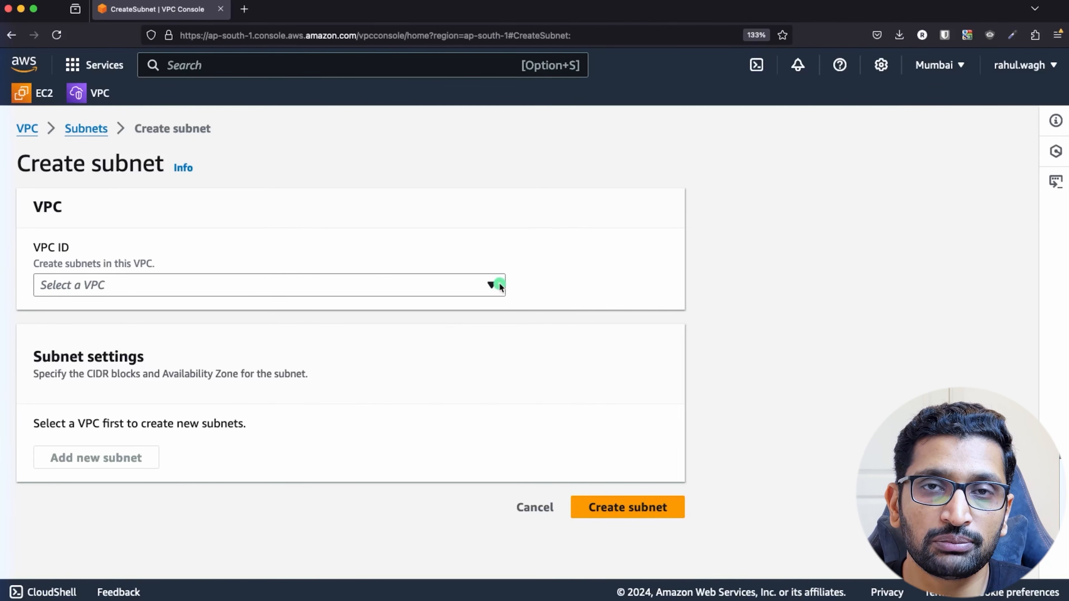
{"action": "key", "text": "super+Tab"}
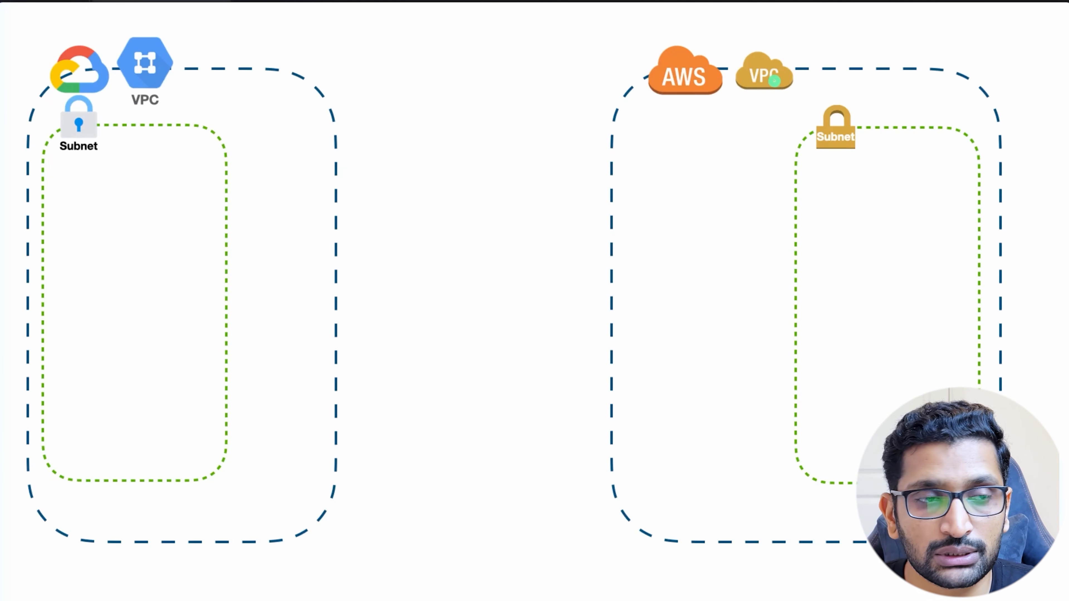
{"action": "key", "text": "super+Tab"}
- Choose aws-vpc-hybrid-vpc-demo as the VPC for the new subnet
{"action": "left_click", "coordinate": [337, 281]}
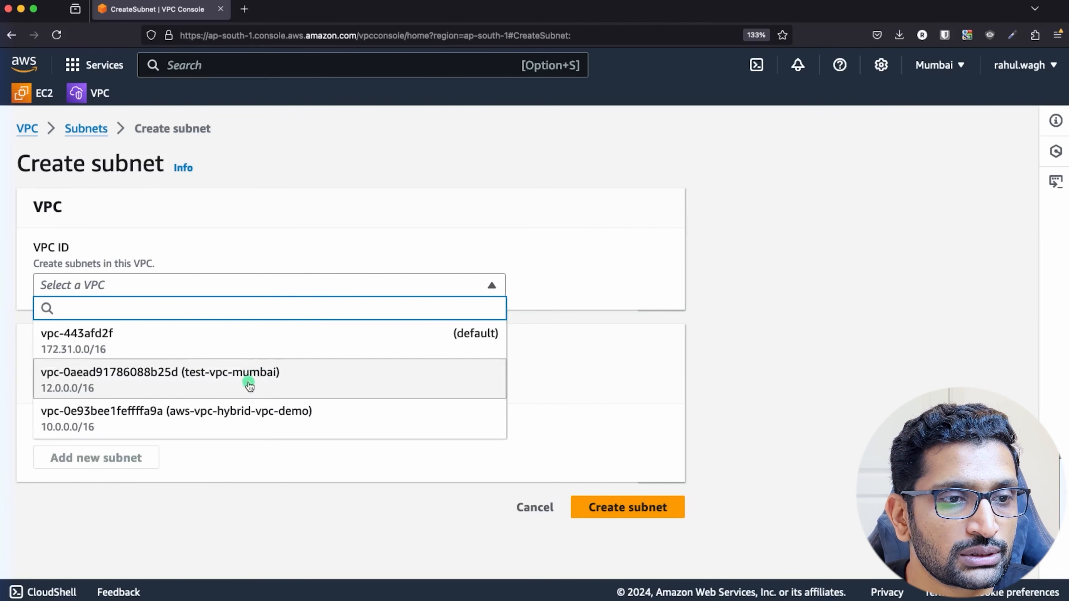
{"action": "left_click", "coordinate": [220, 428]}
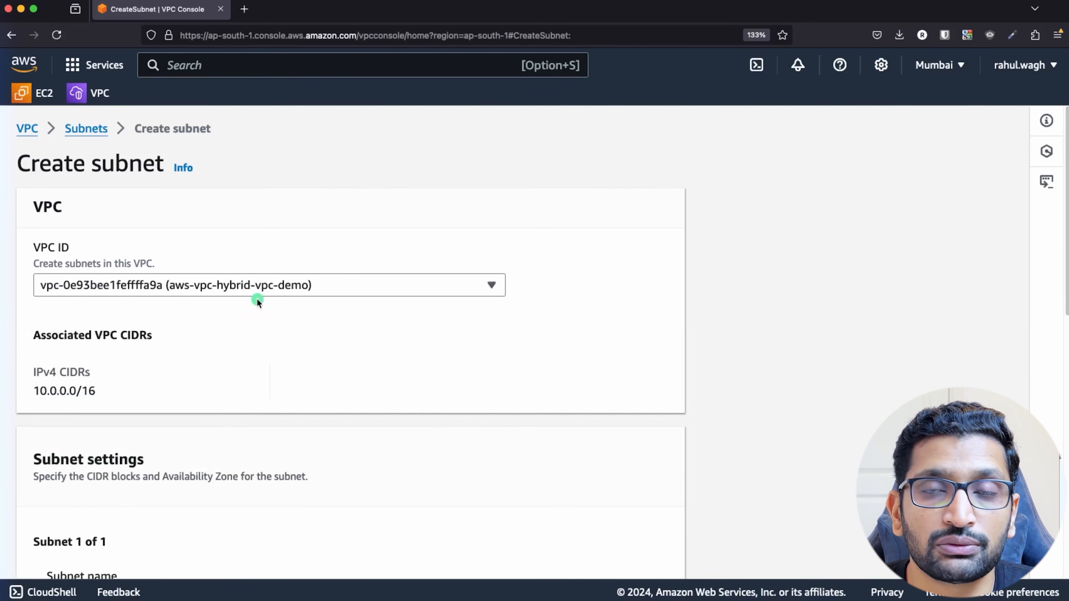
{"action": "scroll", "coordinate": [279, 333], "scroll_direction": "down", "scroll_amount": 5}
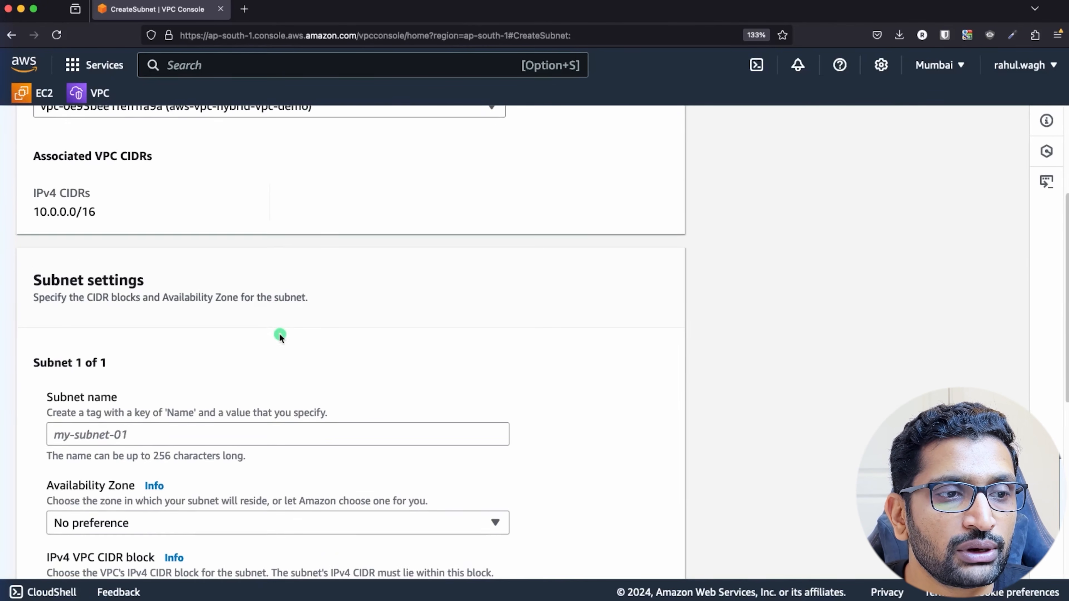
{"action": "scroll", "coordinate": [279, 333], "scroll_direction": "up", "scroll_amount": 1}
- Name the subnet aws-vpc-hybrid-public-subnet-demo
{"action": "left_click", "coordinate": [106, 456]}
{"action": "type", "text": "aw"}
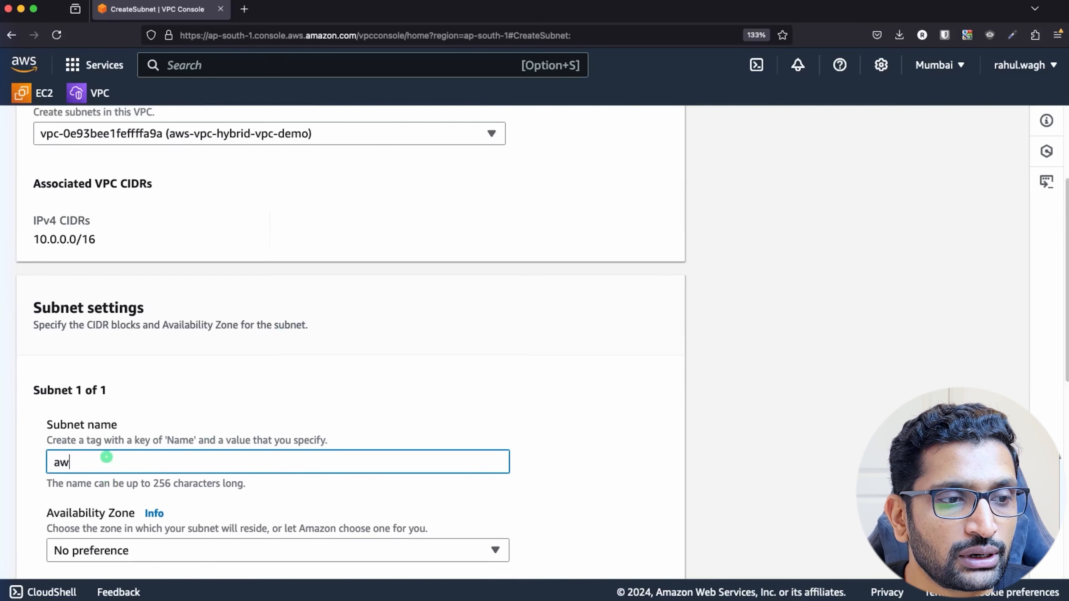
{"action": "type", "text": "s-vpc"}
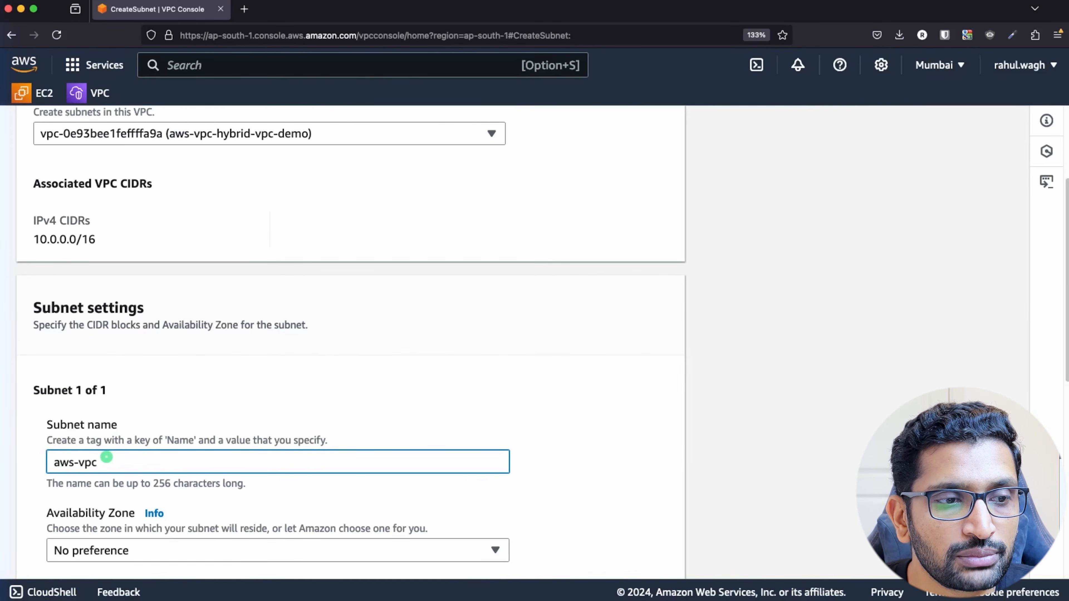
{"action": "type", "text": "-hybrid"}
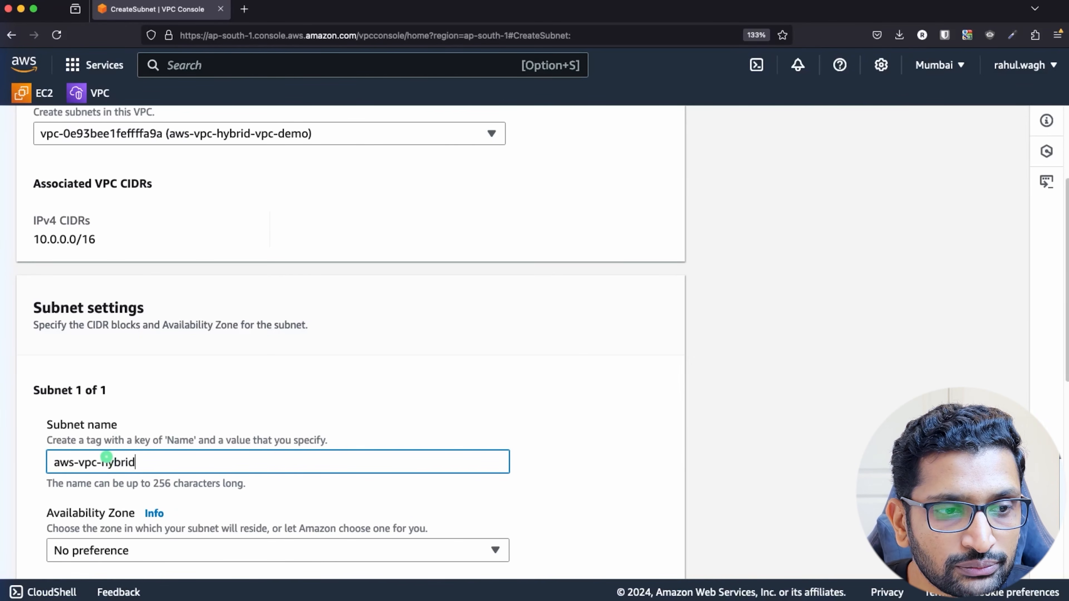
{"action": "type", "text": "-subnetde"}
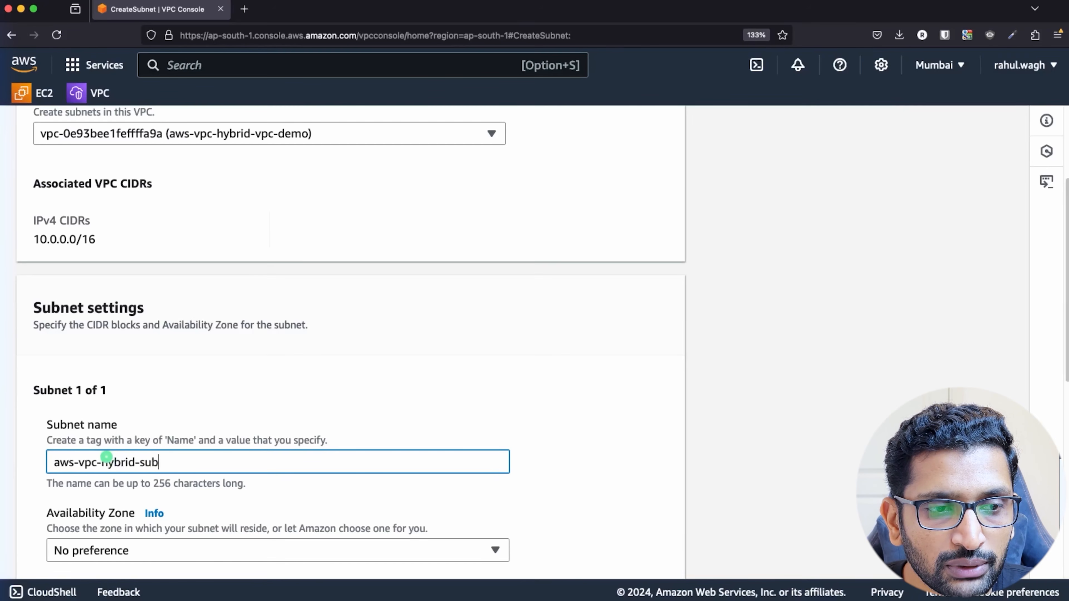
{"action": "key", "text": "BackSpace"}
{"action": "key", "text": "BackSpace"}
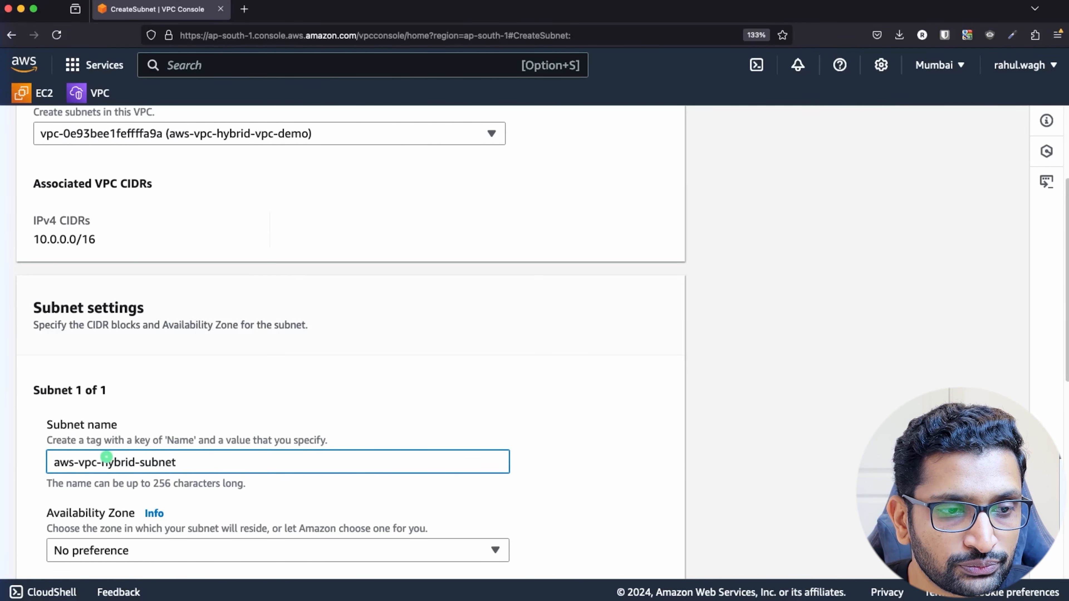
{"action": "type", "text": "-demo"}
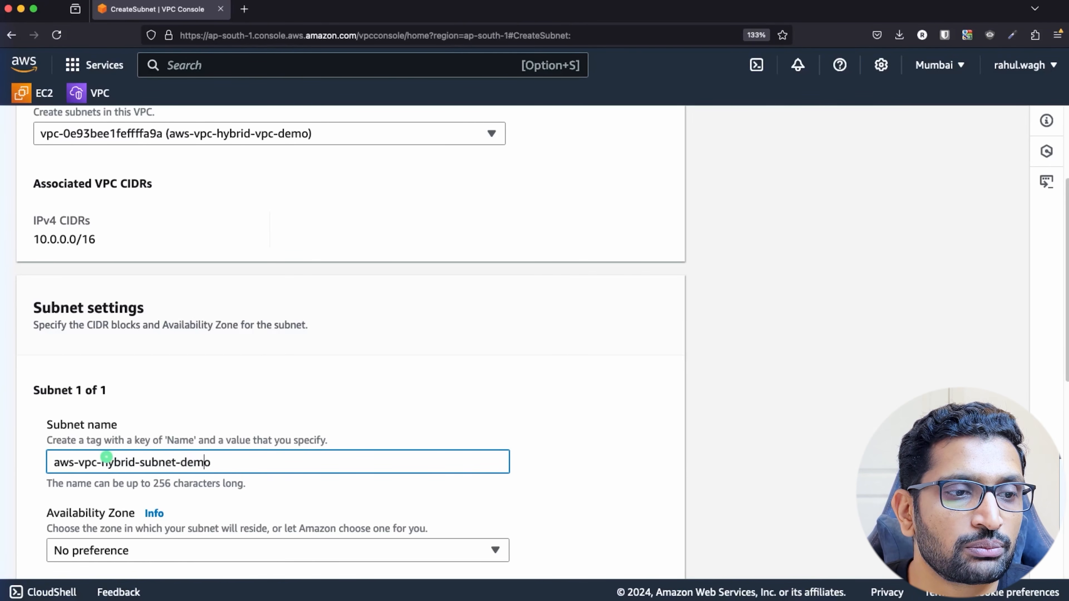
{"action": "key", "text": "Left"}
{"action": "key", "text": "Left"}
{"action": "key", "text": "Left"}
{"action": "key", "text": "Left"}
{"action": "key", "text": "Left"}
{"action": "type", "text": "pub"}
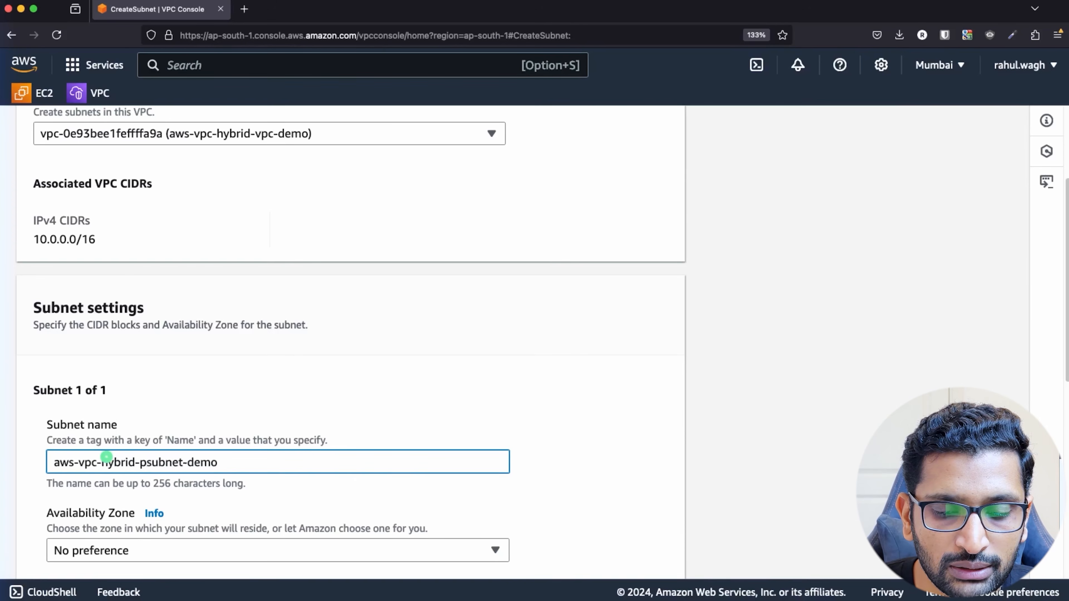
{"action": "type", "text": "lic-"}
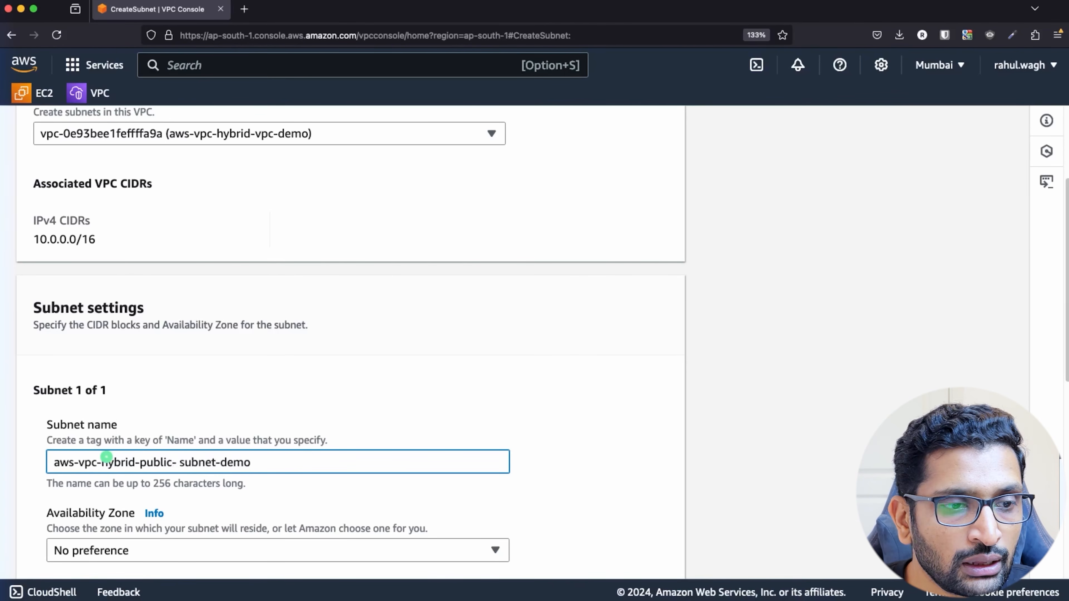
{"action": "key", "text": "BackSpace"}
{"action": "triple_click", "coordinate": [108, 458]}
{"action": "key", "text": "super+c"}
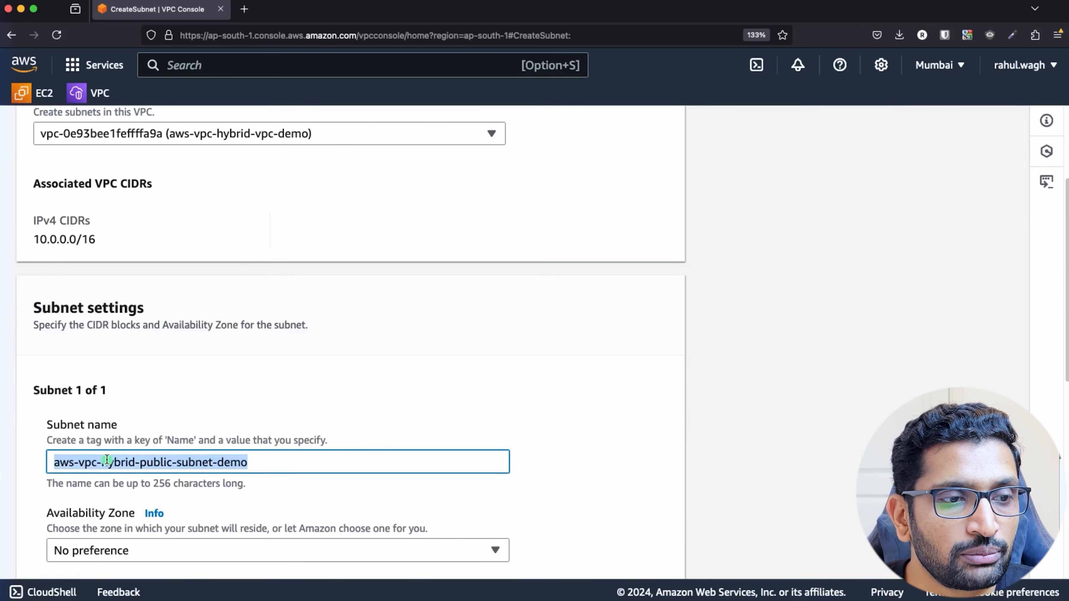
{"action": "scroll", "coordinate": [226, 456], "scroll_direction": "down", "scroll_amount": 1}
{"action": "scroll", "coordinate": [226, 456], "scroll_direction": "down", "scroll_amount": 5}
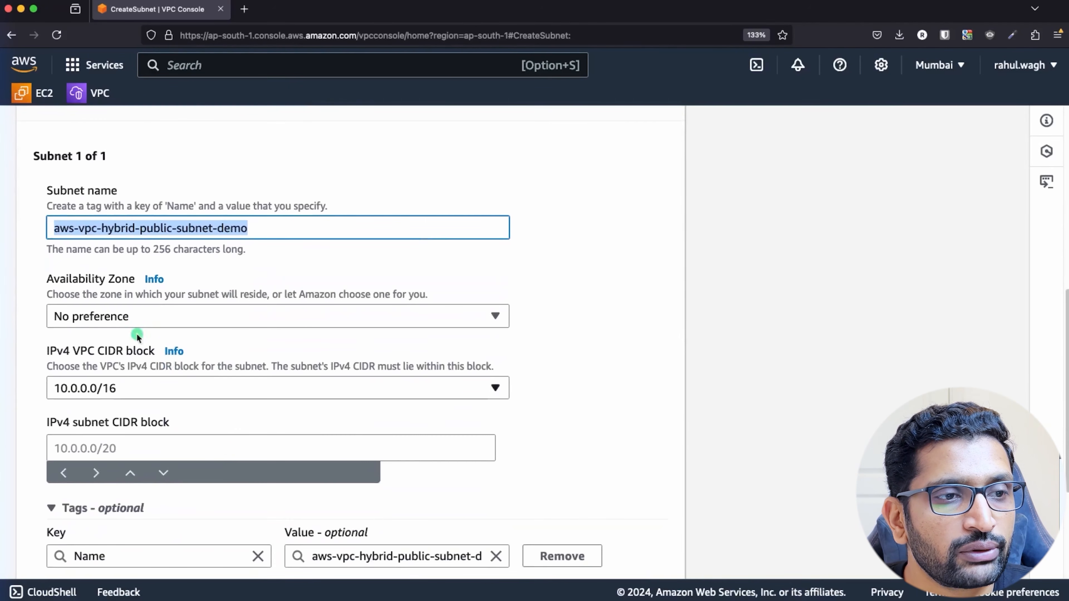
- Place the subnet in ap-south-1a with IPv4 CIDR block 10.0.1.0/24
{"action": "left_click", "coordinate": [265, 313]}
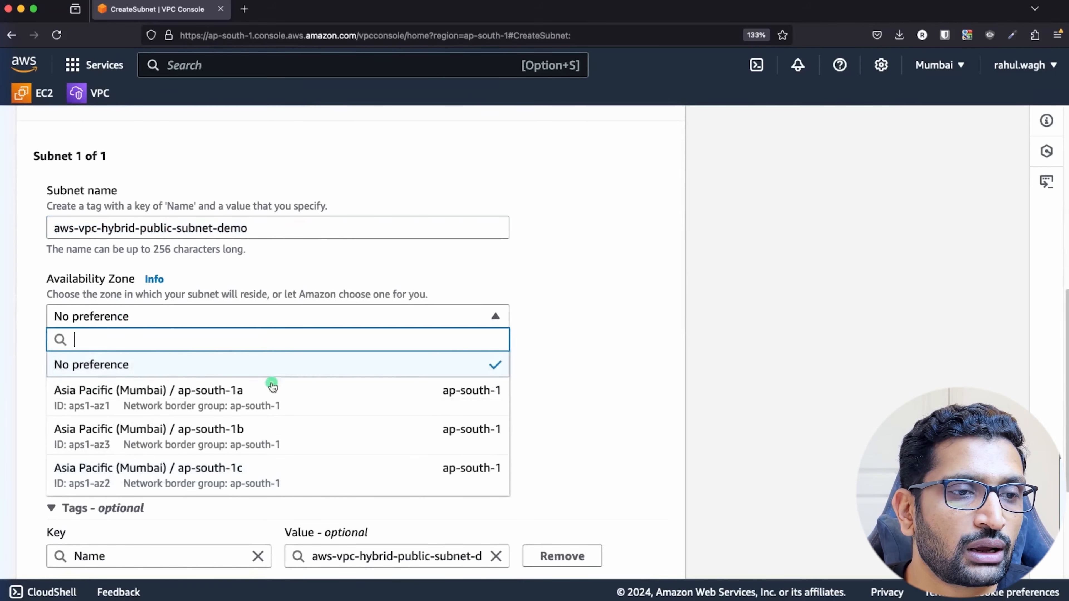
{"action": "left_click", "coordinate": [271, 409]}
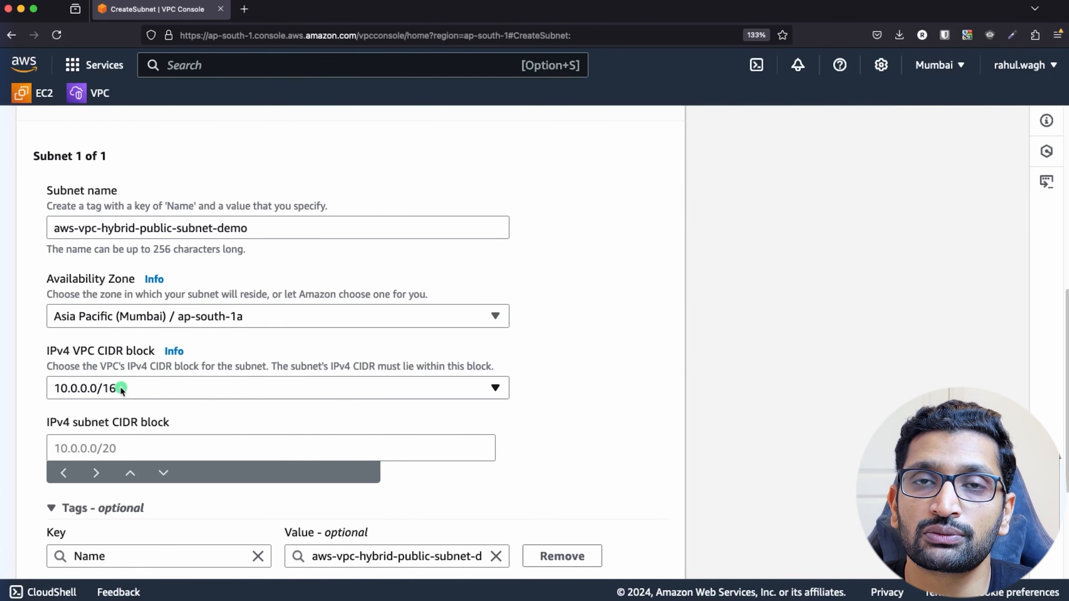
{"action": "left_click", "coordinate": [98, 449]}
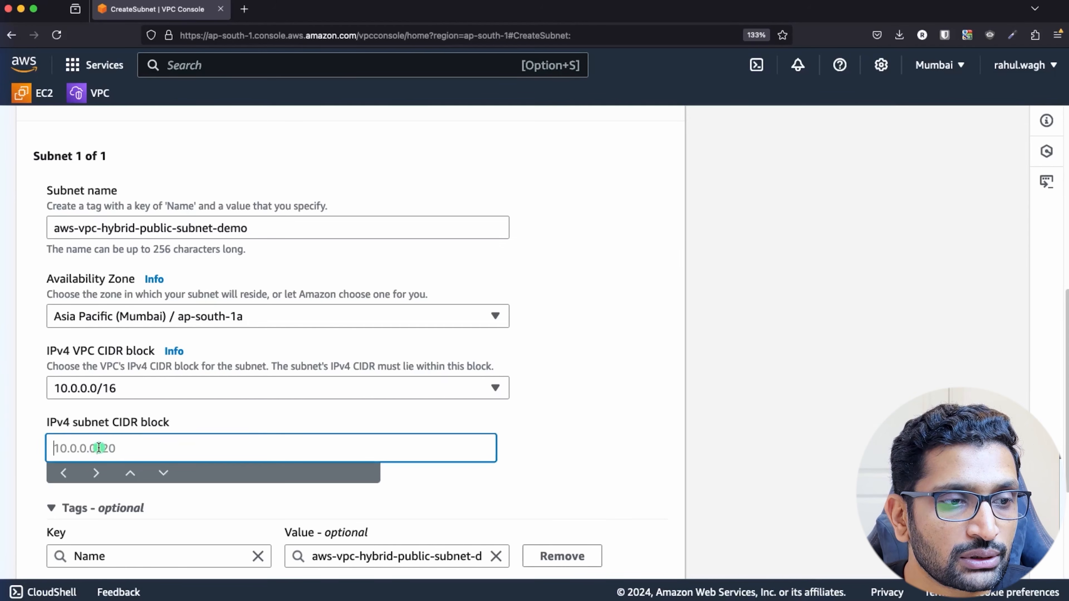
{"action": "type", "text": "10.0.1."}
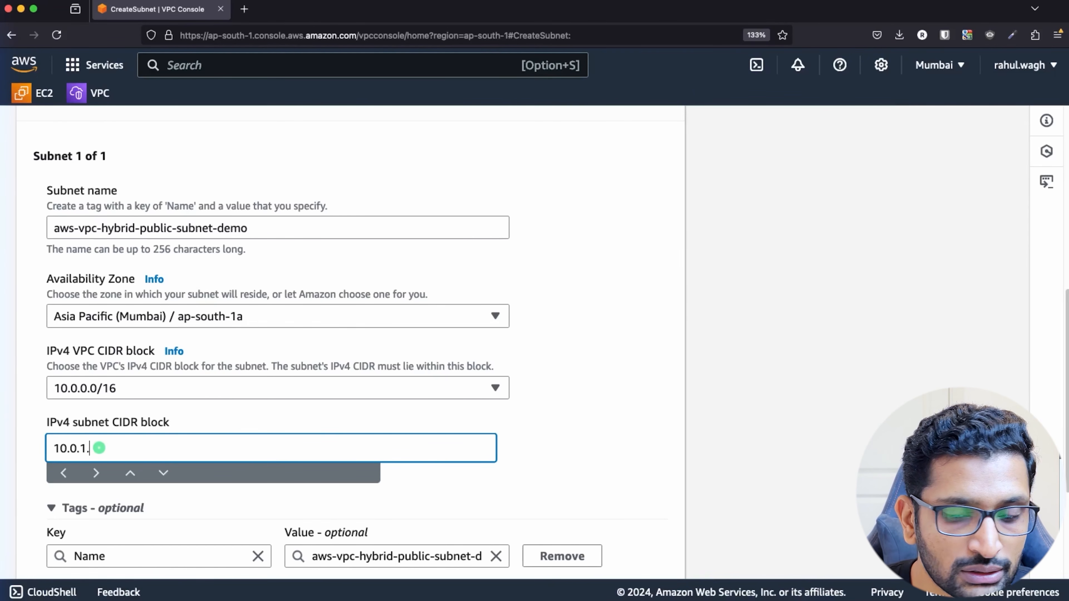
{"action": "type", "text": "0/24"}
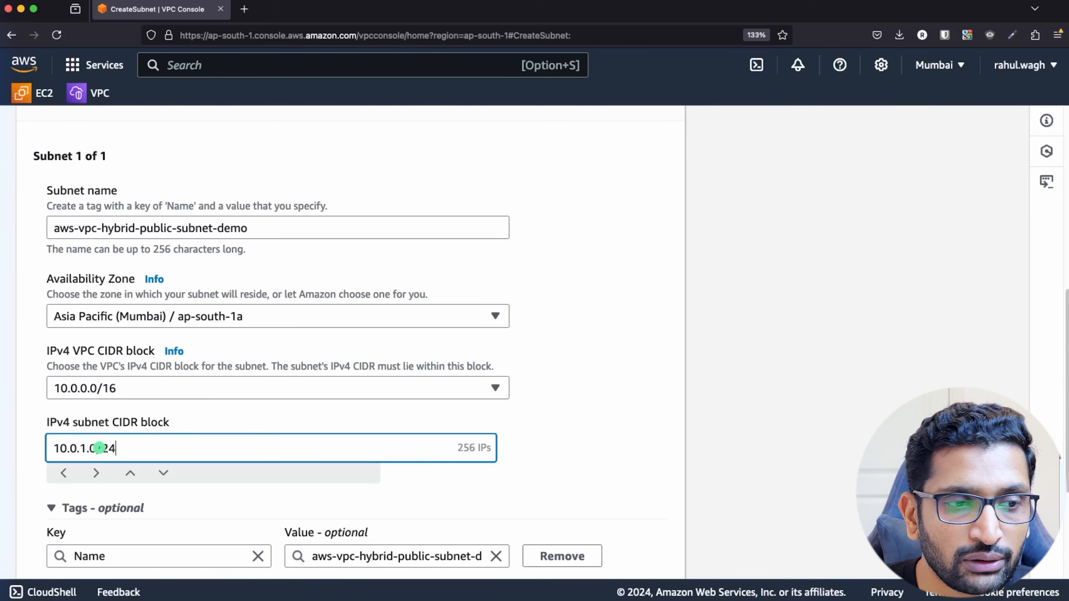
{"action": "left_click", "coordinate": [554, 438]}
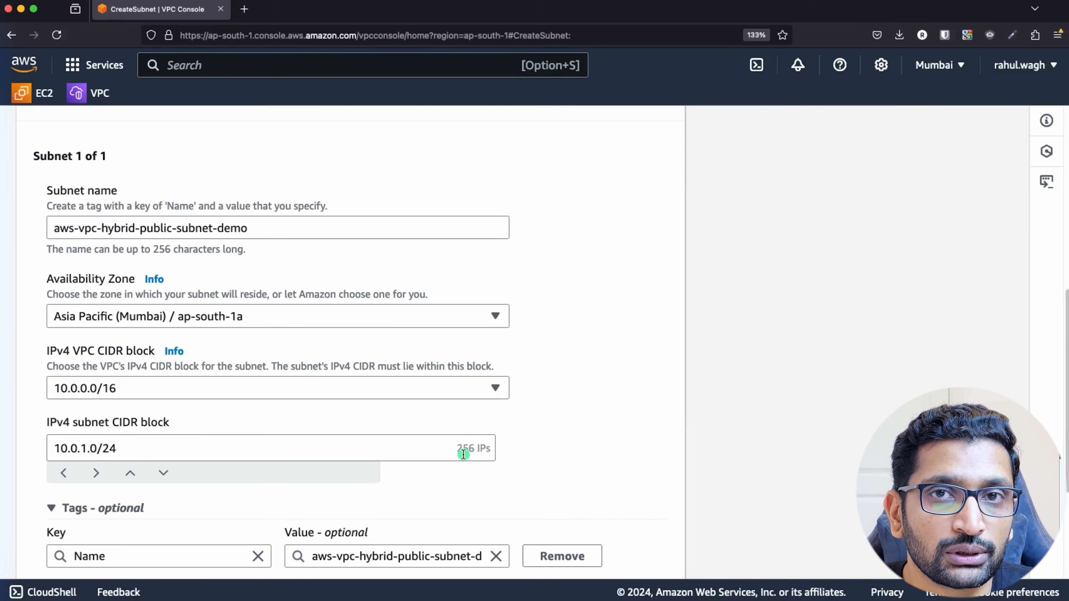
{"action": "scroll", "coordinate": [463, 454], "scroll_direction": "down", "scroll_amount": 5}
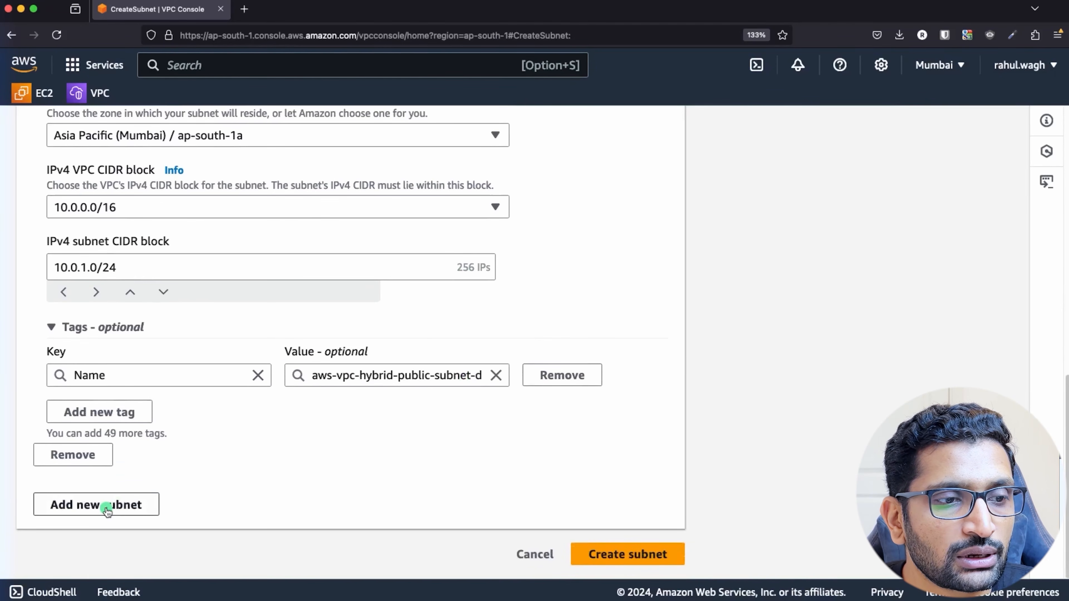
- Add a second subnet entry named aws-vpc-hybrid-private-subnet-demo
{"action": "left_click", "coordinate": [108, 505]}
{"action": "scroll", "coordinate": [173, 484], "scroll_direction": "down", "scroll_amount": 3}
{"action": "scroll", "coordinate": [168, 462], "scroll_direction": "down", "scroll_amount": 5}
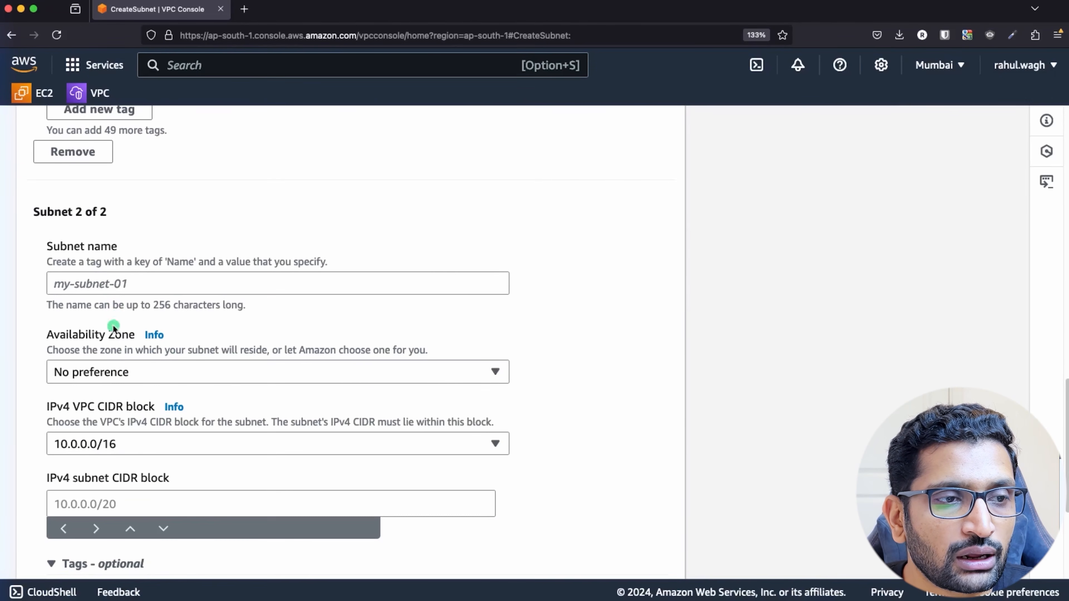
{"action": "left_click", "coordinate": [106, 285]}
{"action": "key", "text": "super+v"}
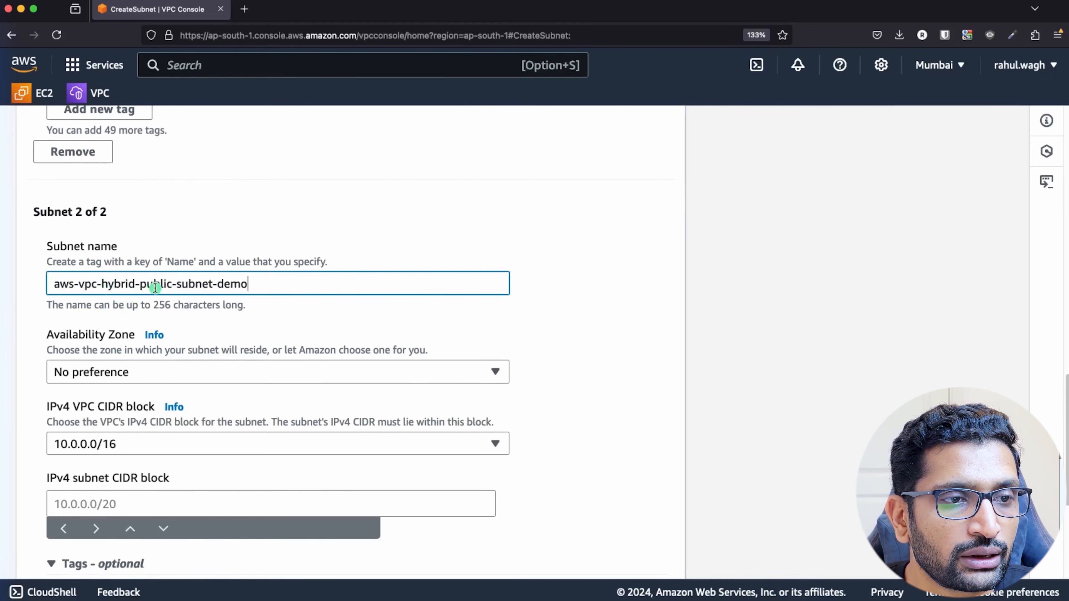
{"action": "double_click", "coordinate": [153, 284]}
{"action": "type", "text": "private"}
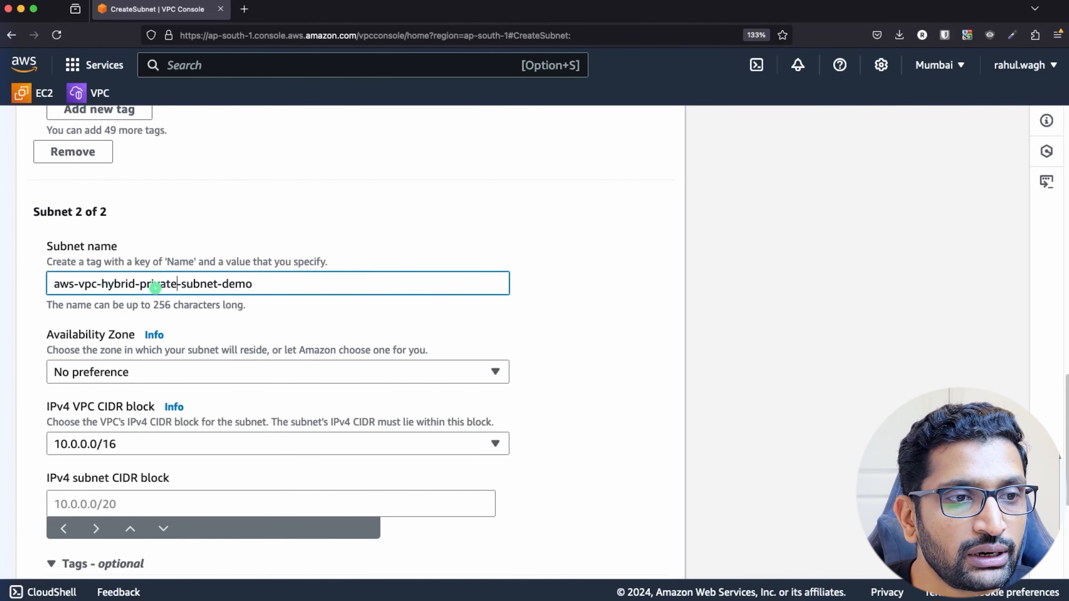
- Put the second subnet in ap-south-1b with IPv4 CIDR block 10.0.2.0/24
{"action": "left_click", "coordinate": [341, 371]}
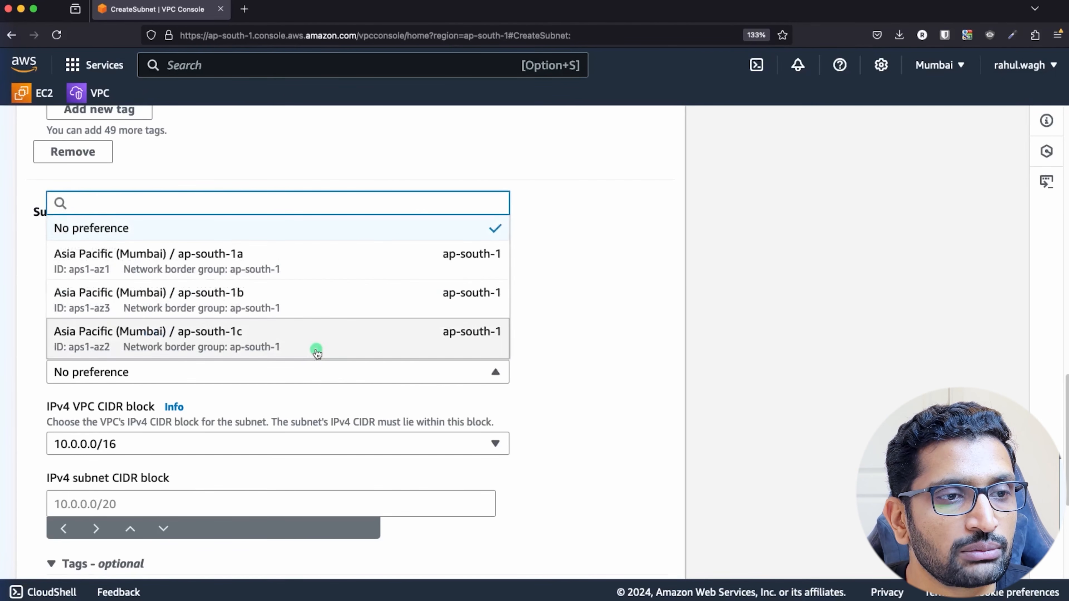
{"action": "left_click", "coordinate": [220, 303]}
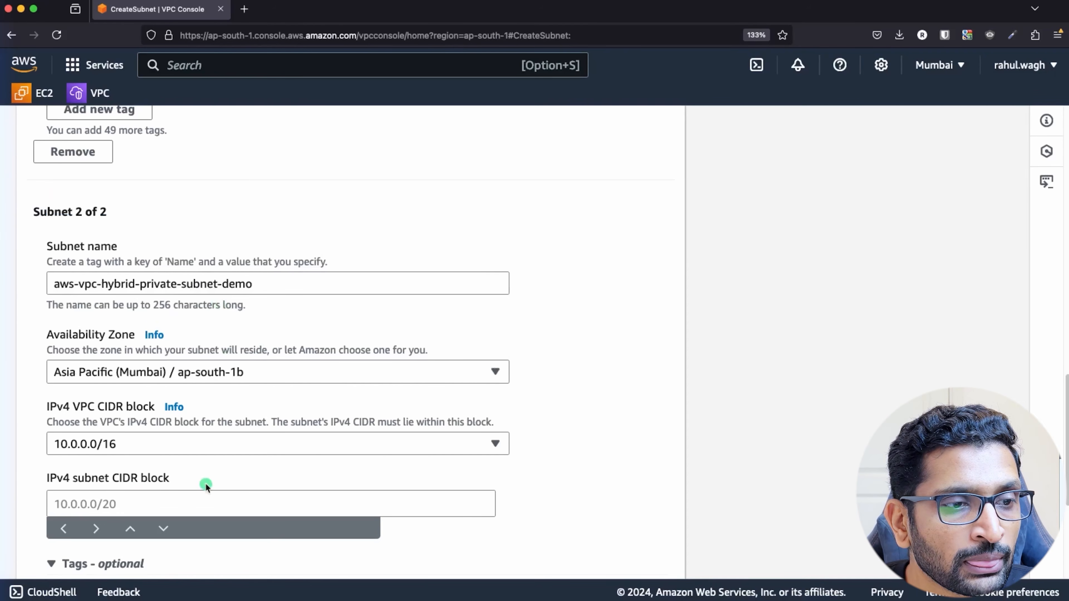
{"action": "left_click", "coordinate": [132, 500]}
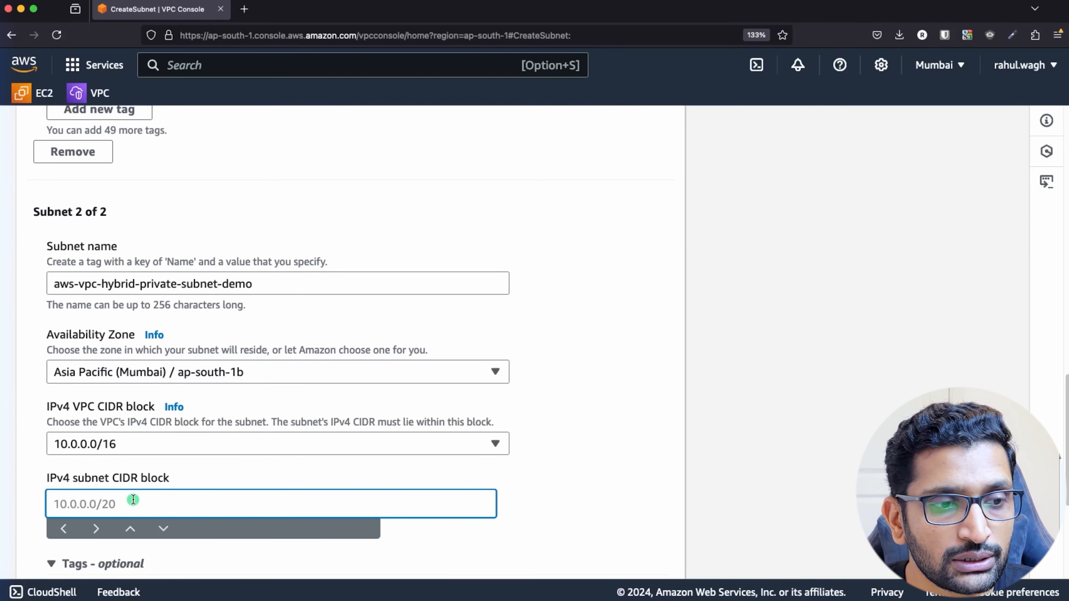
{"action": "type", "text": "10.0"}
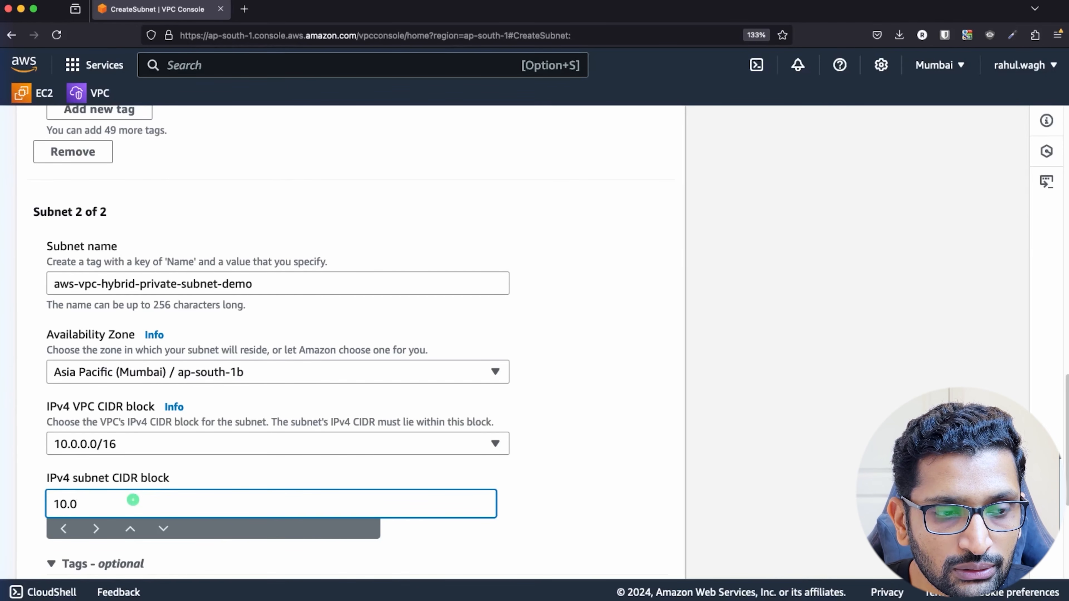
{"action": "type", "text": ".2.0"}
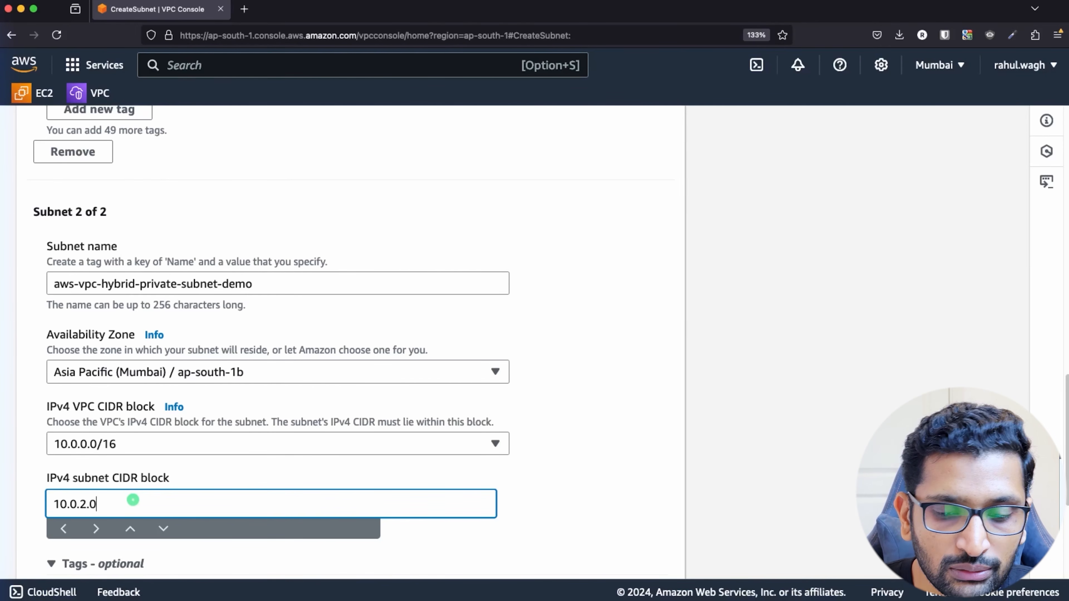
{"action": "type", "text": "/24"}
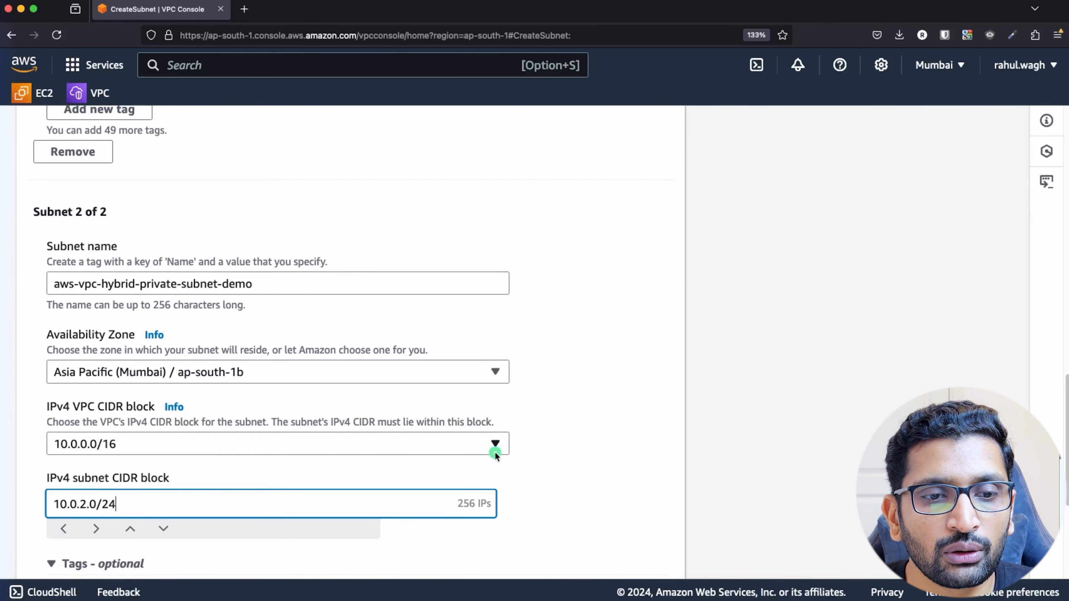
{"action": "left_click", "coordinate": [546, 468]}
{"action": "scroll", "coordinate": [545, 469], "scroll_direction": "up", "scroll_amount": 5}
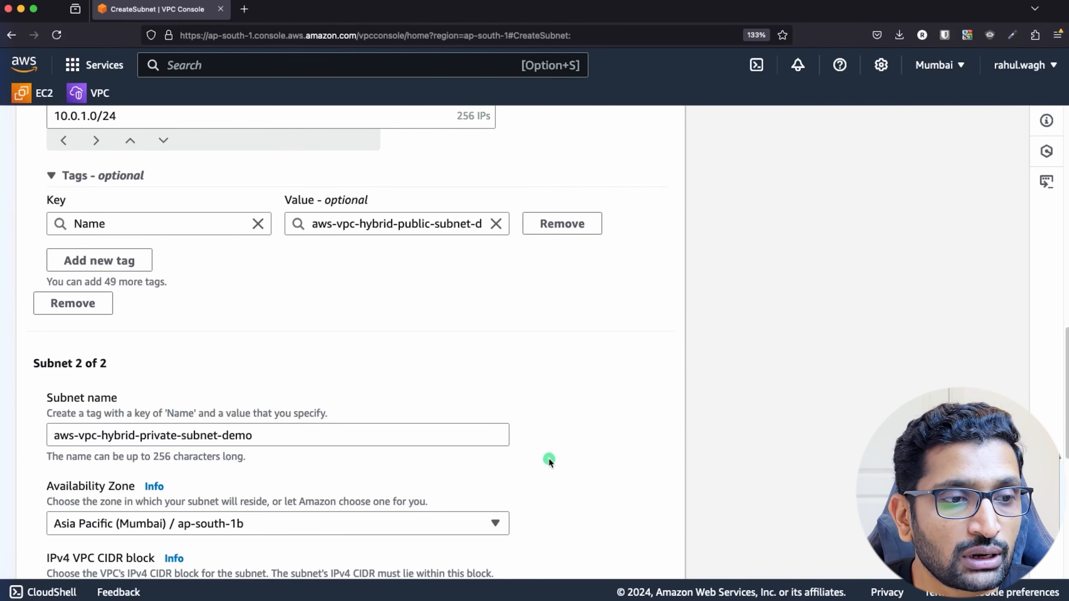
{"action": "scroll", "coordinate": [548, 459], "scroll_direction": "down", "scroll_amount": 4}
{"action": "scroll", "coordinate": [275, 378], "scroll_direction": "down", "scroll_amount": 5}
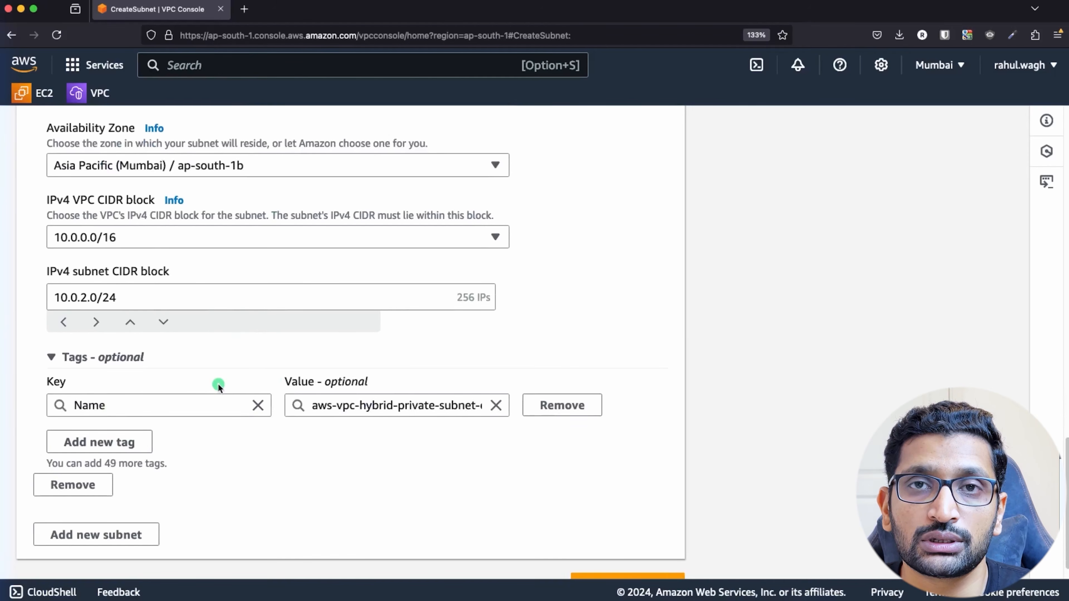
{"action": "scroll", "coordinate": [329, 488], "scroll_direction": "down", "scroll_amount": 1}
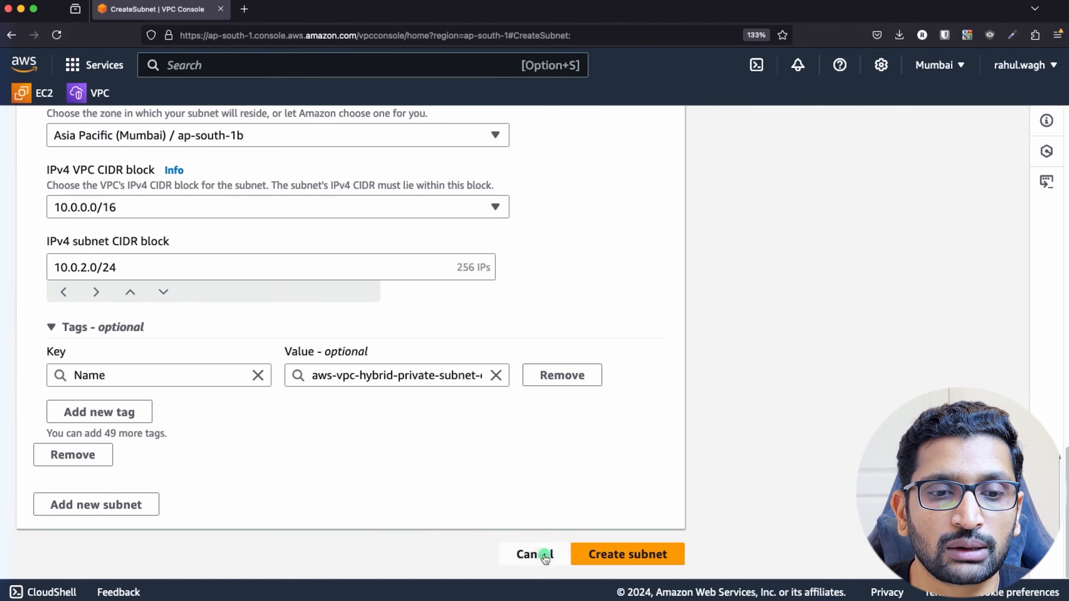
- Create the public and private AWS subnets, then return to the Keynote architecture diagram
{"action": "left_click", "coordinate": [615, 560]}
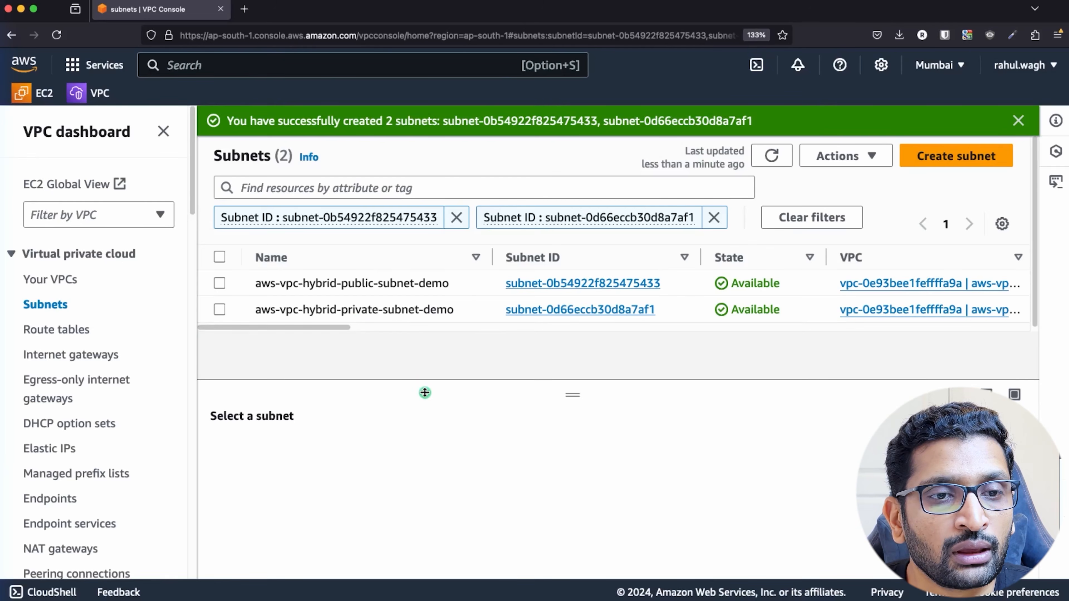
{"action": "key", "text": "super+Tab"}
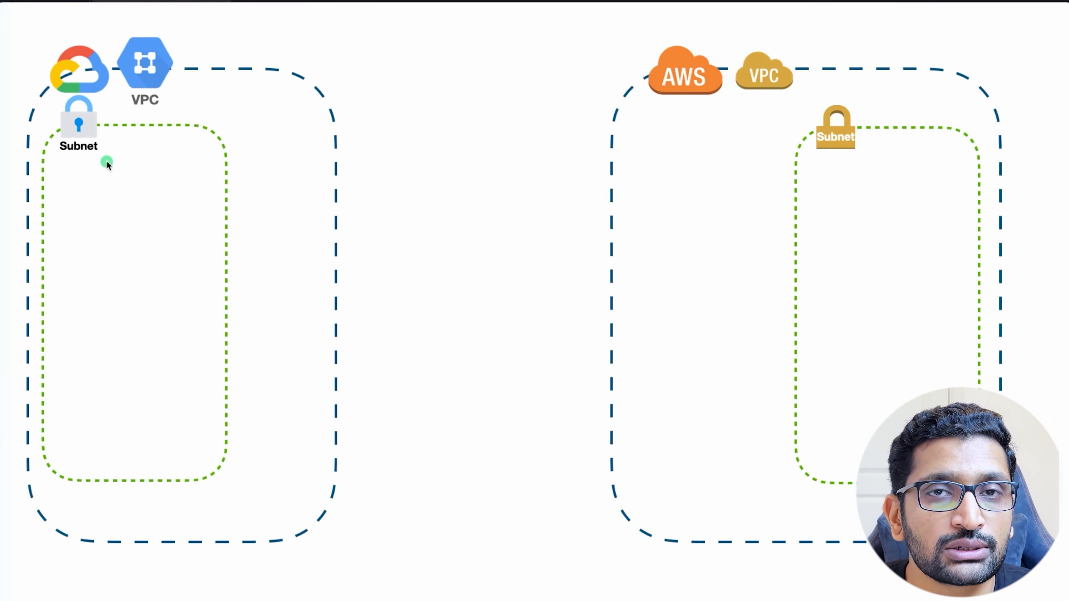
- Switch from Keynote back to the Google Cloud VPC networks list in Chrome
{"action": "key", "text": "super+Tab"}
{"action": "key", "text": "super+Tab"}
{"action": "key", "text": "super+Tab"}
{"action": "key", "text": "super+Tab"}
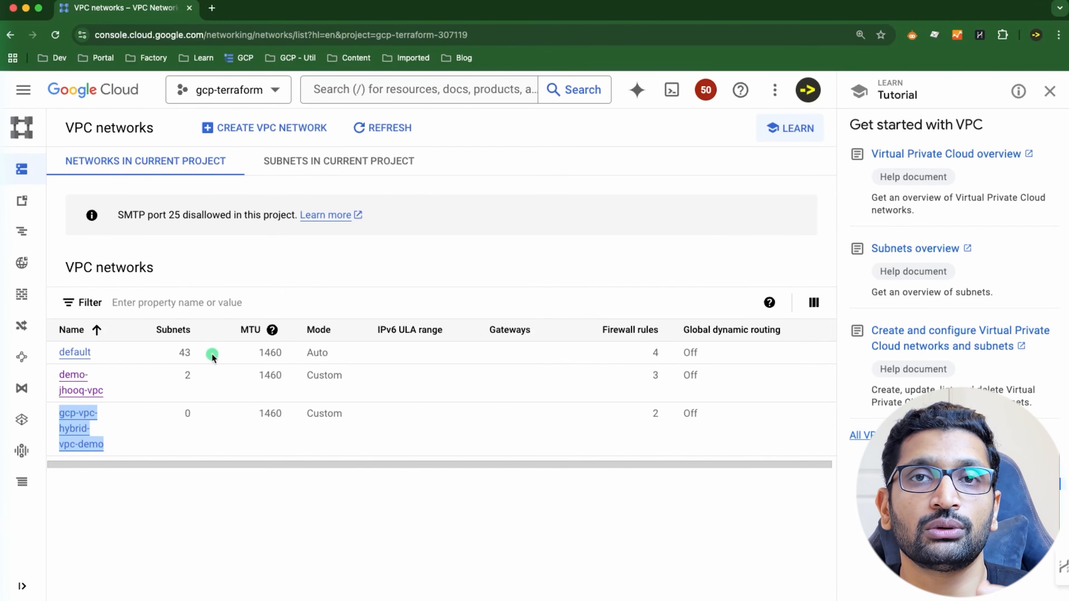
- Open the gcp-vpc-hybrid-vpc-demo network details and view its empty Subnets list
{"action": "left_click", "coordinate": [86, 476]}
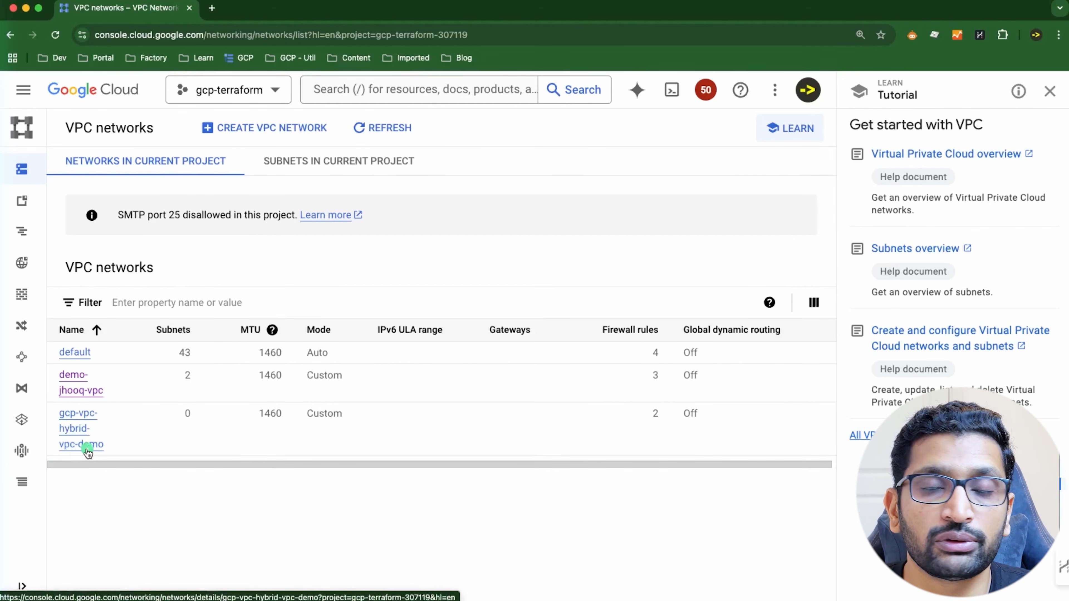
{"action": "left_click", "coordinate": [69, 433]}
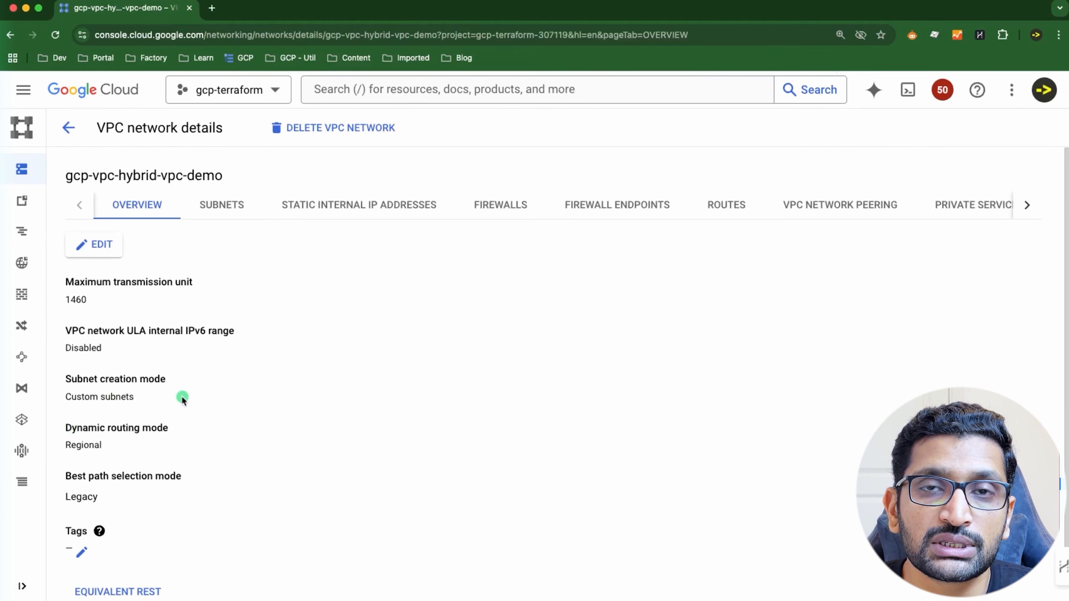
{"action": "left_click", "coordinate": [223, 208]}
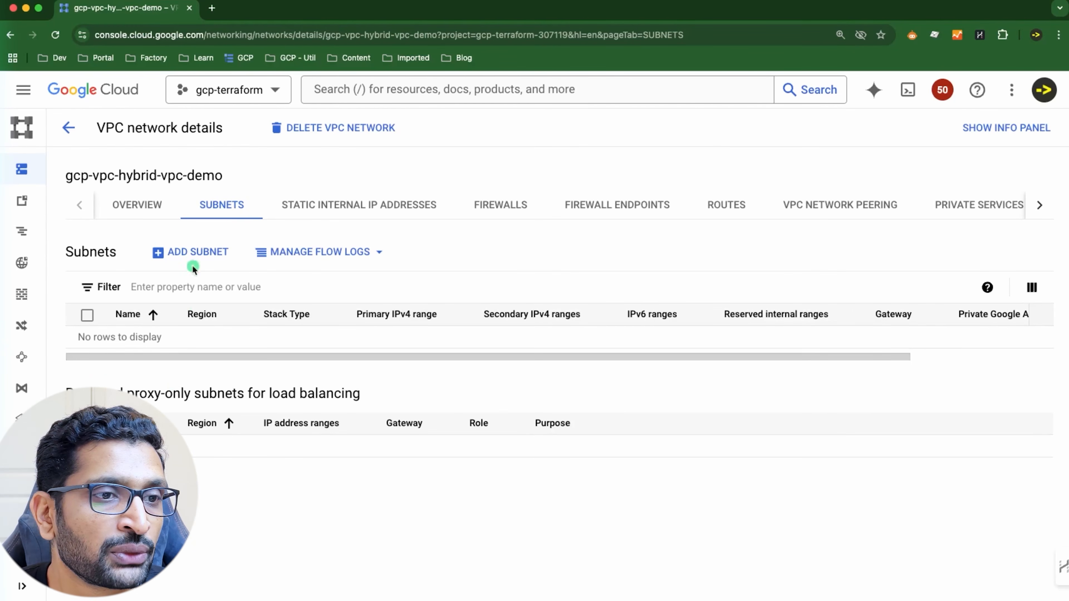
- Start a new subnet named gcp-vpc-hybrid-public-subnet on the network
{"action": "left_click", "coordinate": [193, 253]}
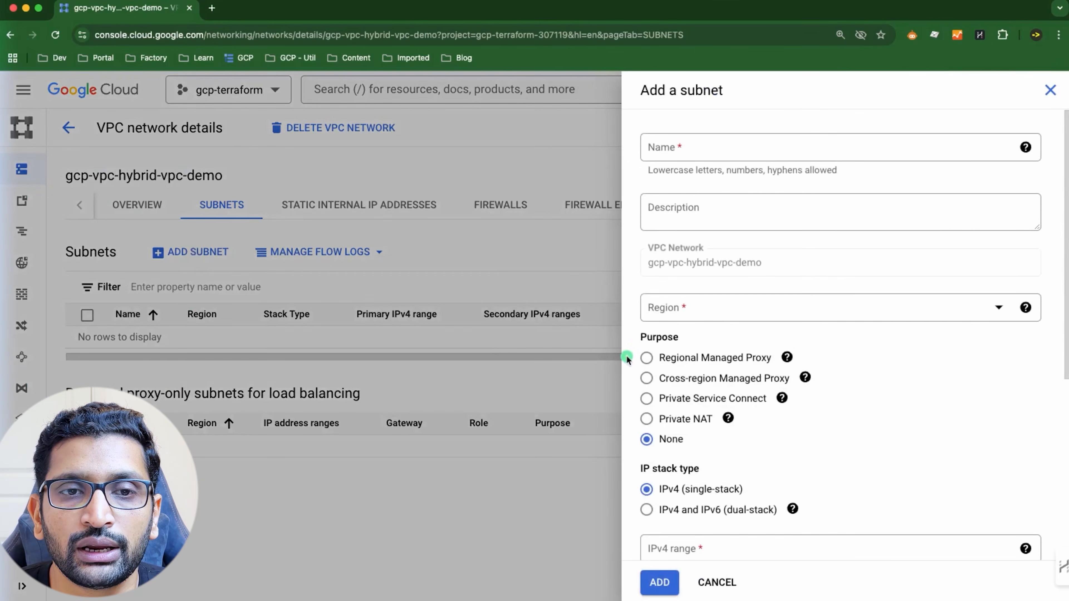
{"action": "left_click", "coordinate": [688, 150]}
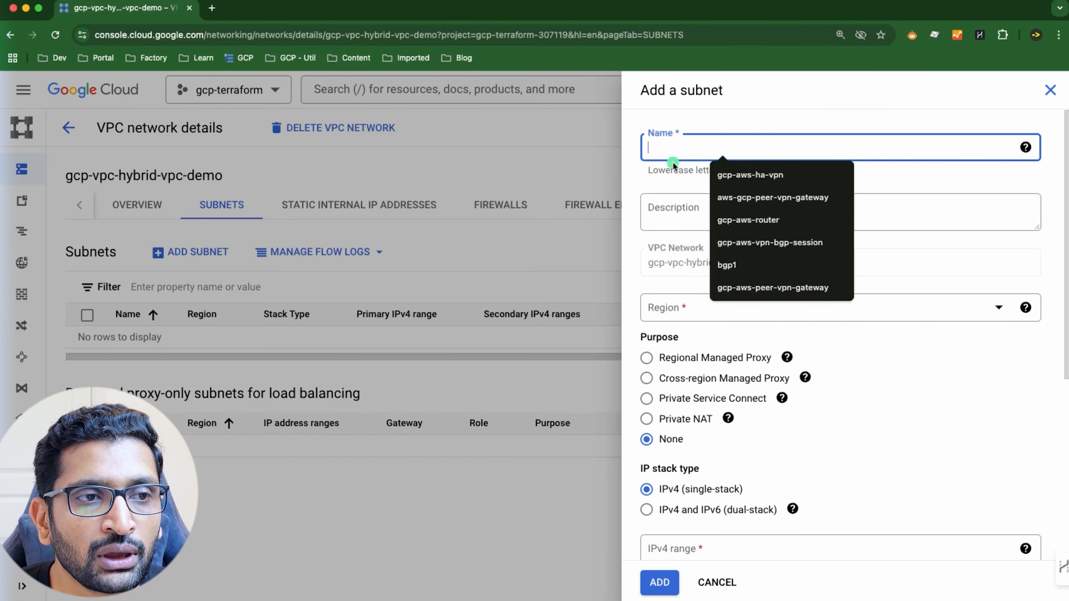
{"action": "type", "text": "gcp-"}
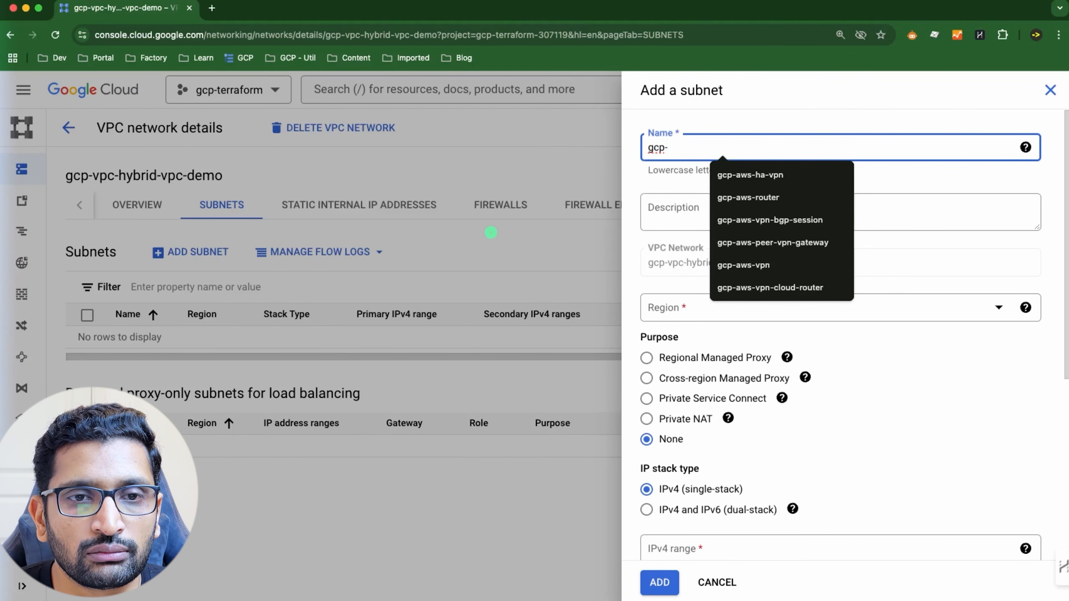
{"action": "type", "text": "vpc-hy"}
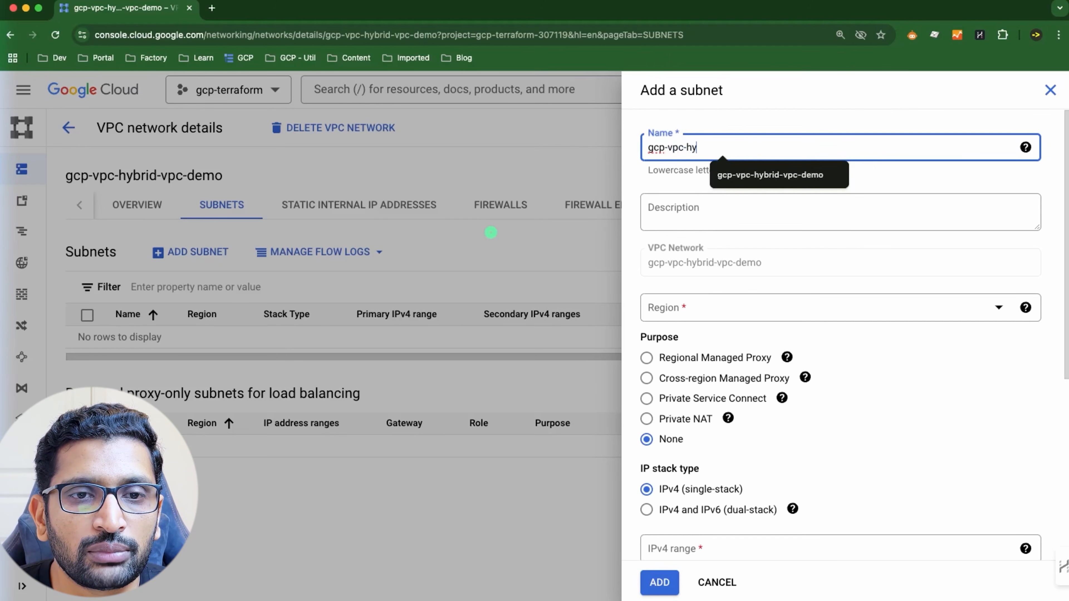
{"action": "type", "text": "brid-"}
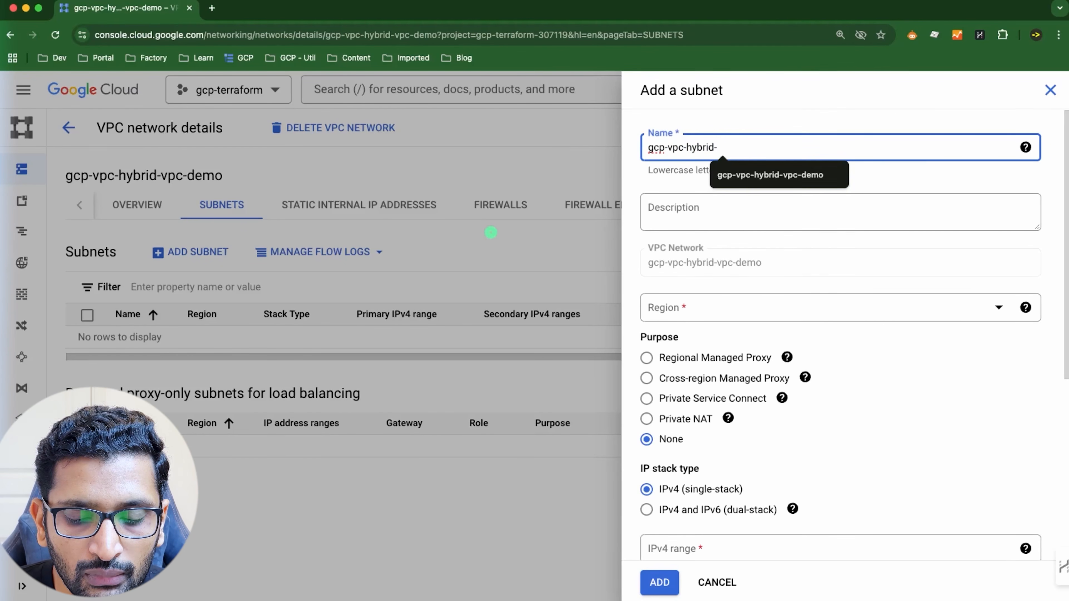
{"action": "type", "text": "publlic-subnet"}
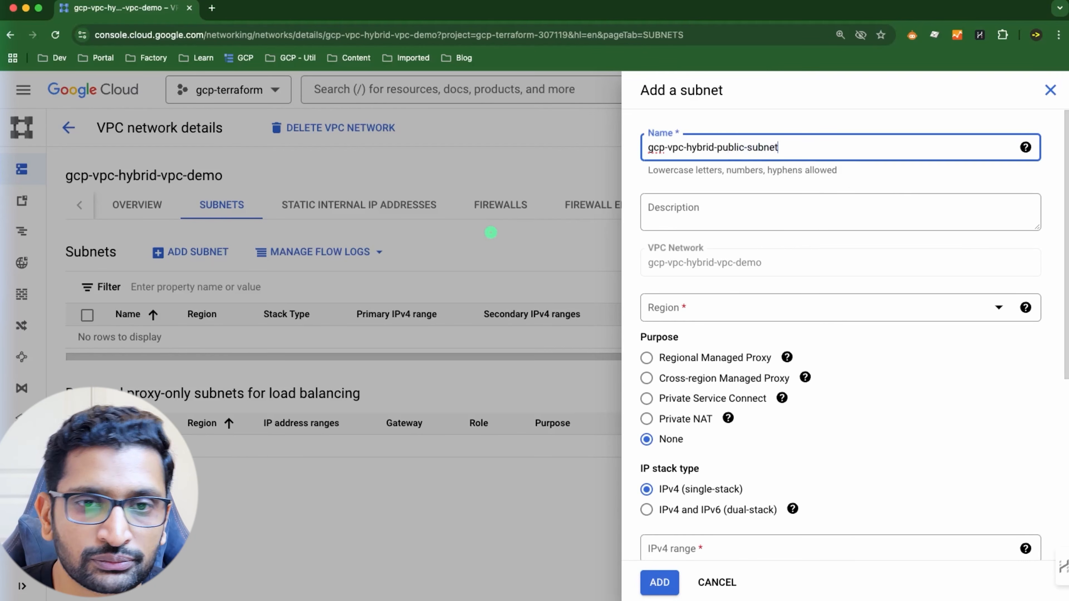
- Set the new subnet's region to europe-north1
{"action": "left_click", "coordinate": [1008, 308]}
{"action": "key", "text": "e"}
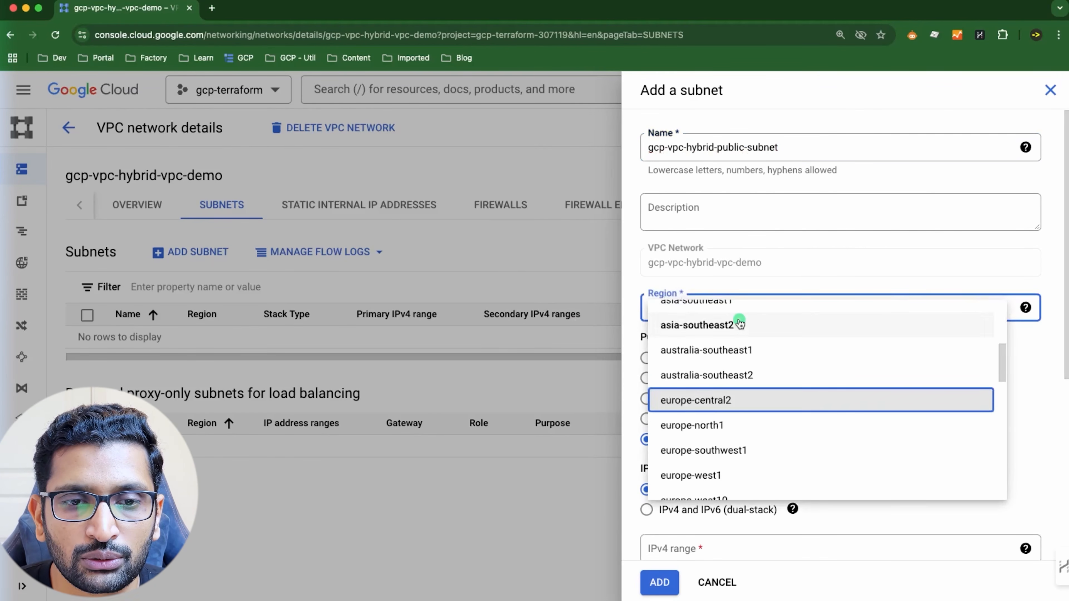
{"action": "key", "text": "Down"}
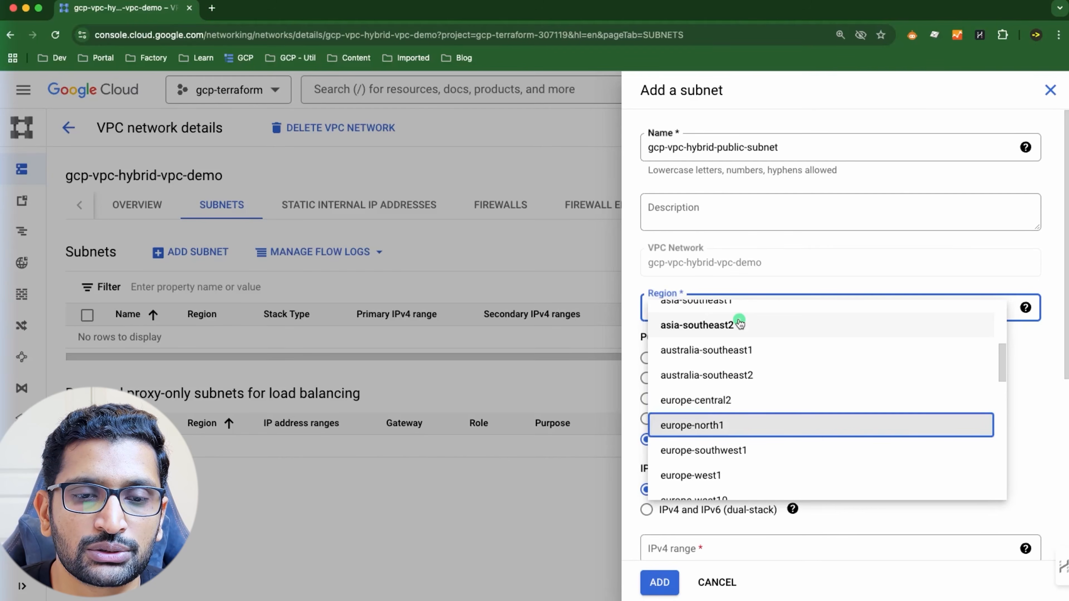
{"action": "key", "text": "Return"}
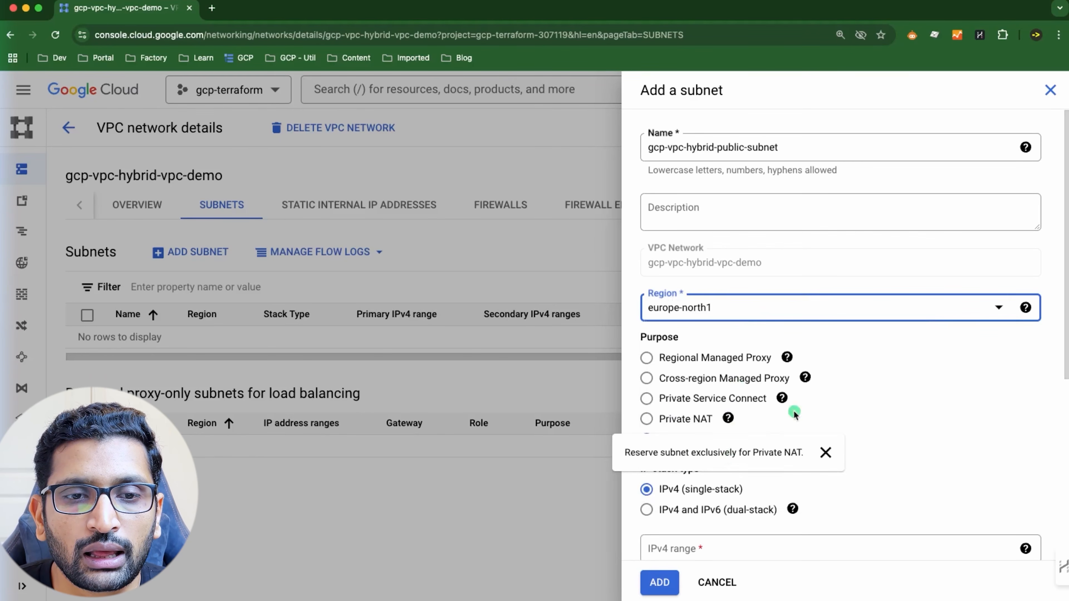
{"action": "scroll", "coordinate": [943, 423], "scroll_direction": "down", "scroll_amount": 1}
{"action": "scroll", "coordinate": [863, 420], "scroll_direction": "down", "scroll_amount": 1}
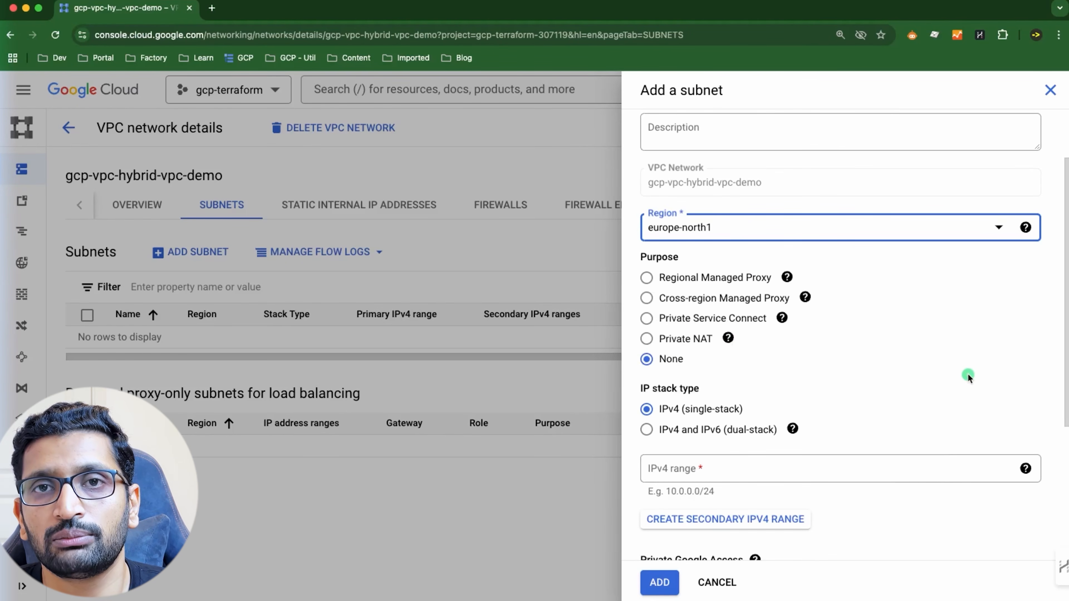
{"action": "scroll", "coordinate": [968, 374], "scroll_direction": "down", "scroll_amount": 3}
{"action": "left_click", "coordinate": [760, 346]}
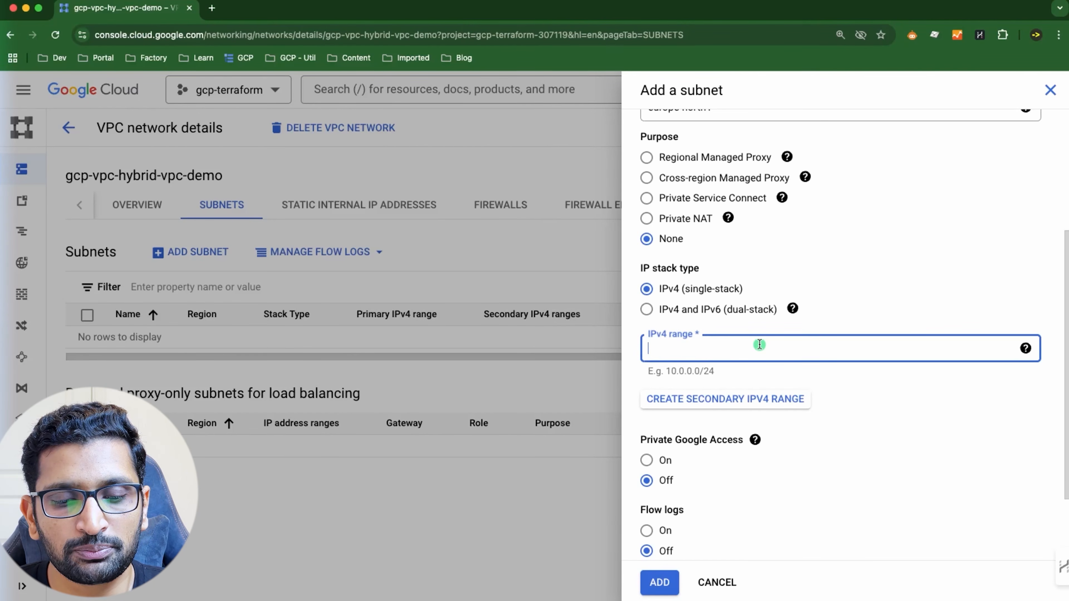
- Give the public subnet IPv4 range 21.0.1.0/24, accept the non-RFC 1918 warning, and add it
{"action": "type", "text": "21.0.1"}
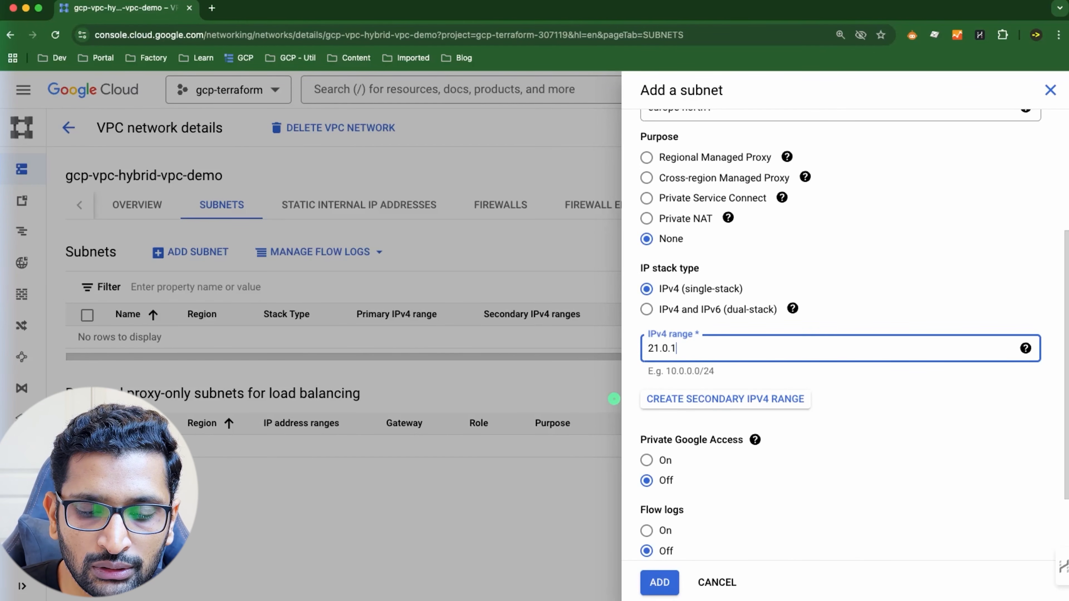
{"action": "type", "text": "4"}
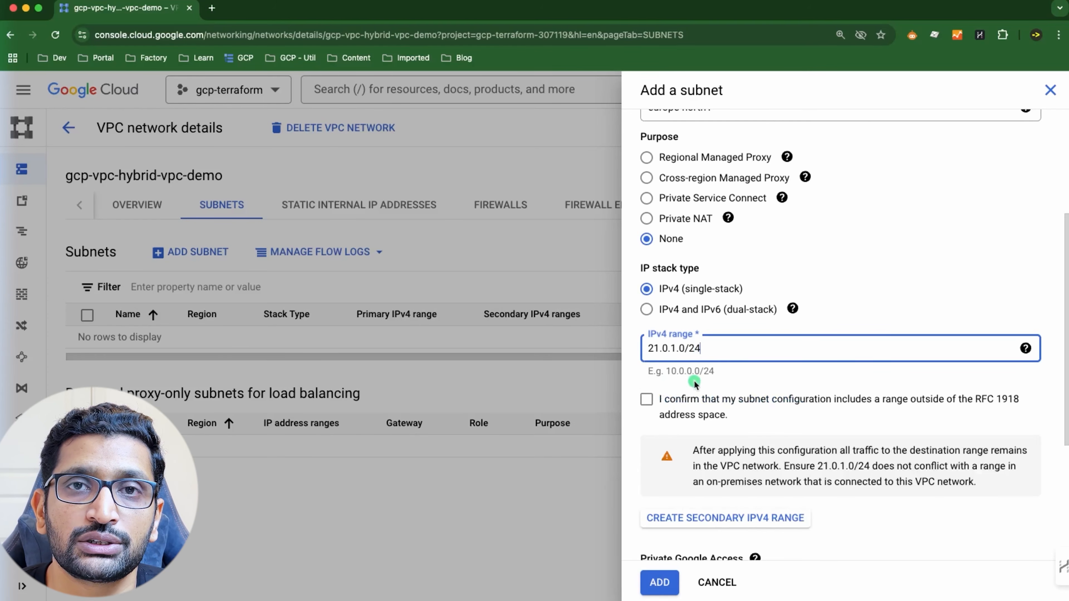
{"action": "scroll", "coordinate": [726, 391], "scroll_direction": "up", "scroll_amount": 5}
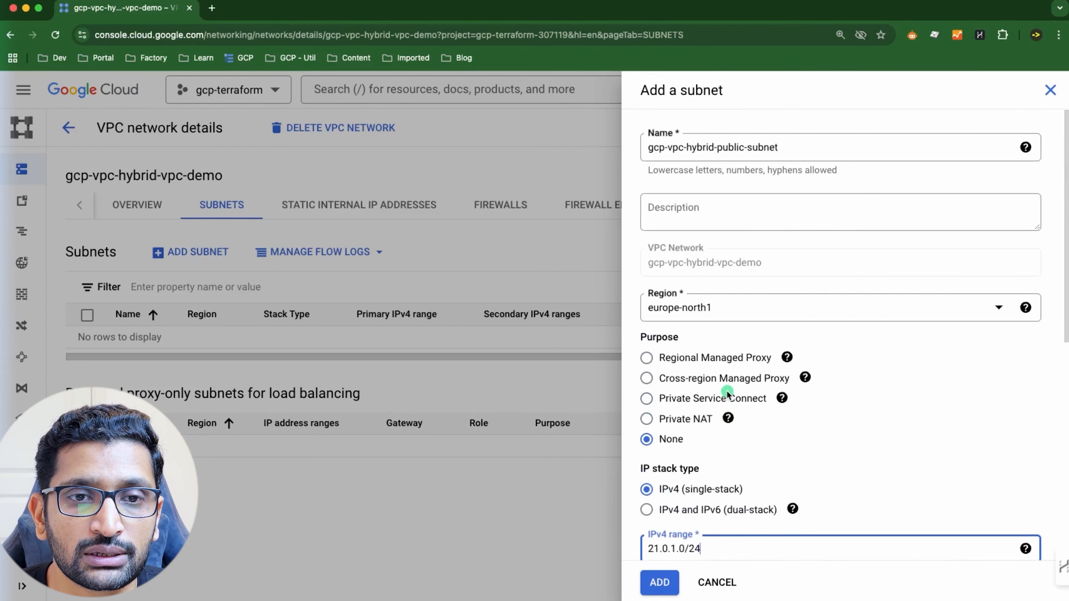
{"action": "triple_click", "coordinate": [741, 144]}
{"action": "key", "text": "super+c"}
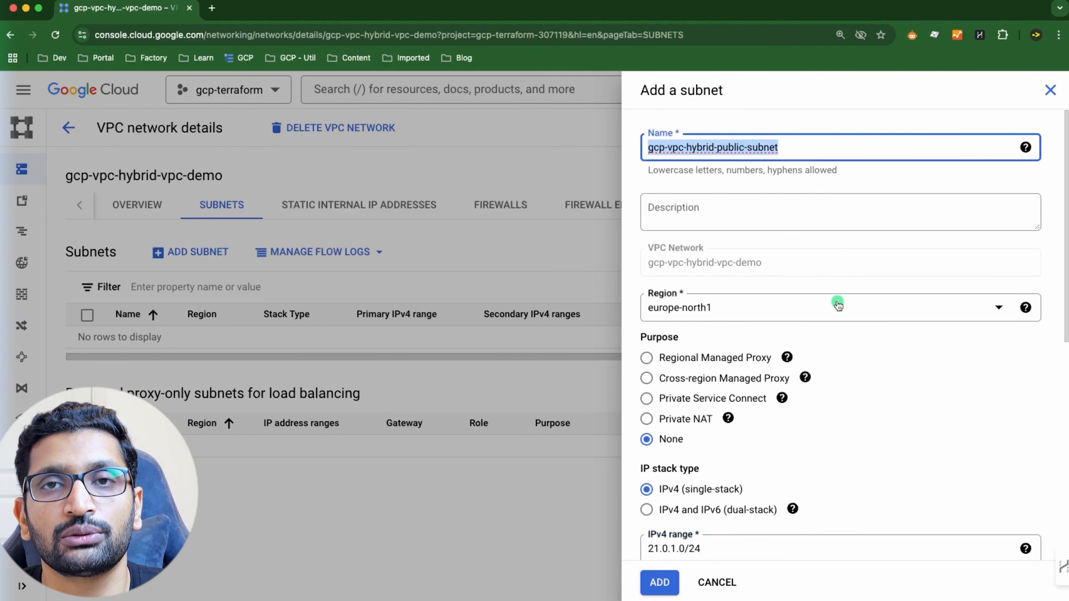
{"action": "scroll", "coordinate": [838, 304], "scroll_direction": "down", "scroll_amount": 5}
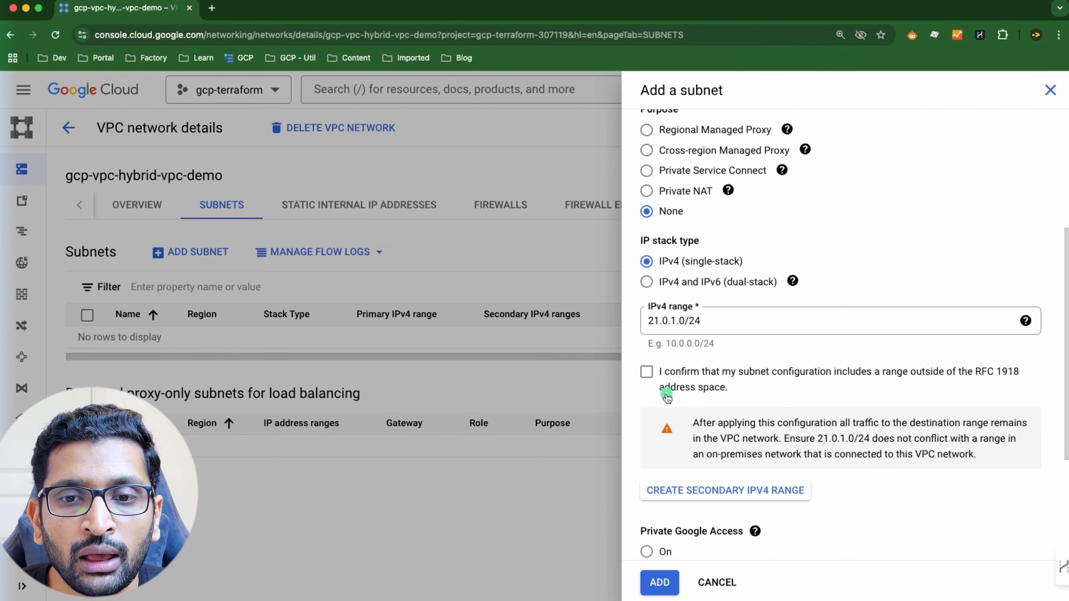
{"action": "scroll", "coordinate": [667, 387], "scroll_direction": "down", "scroll_amount": 1}
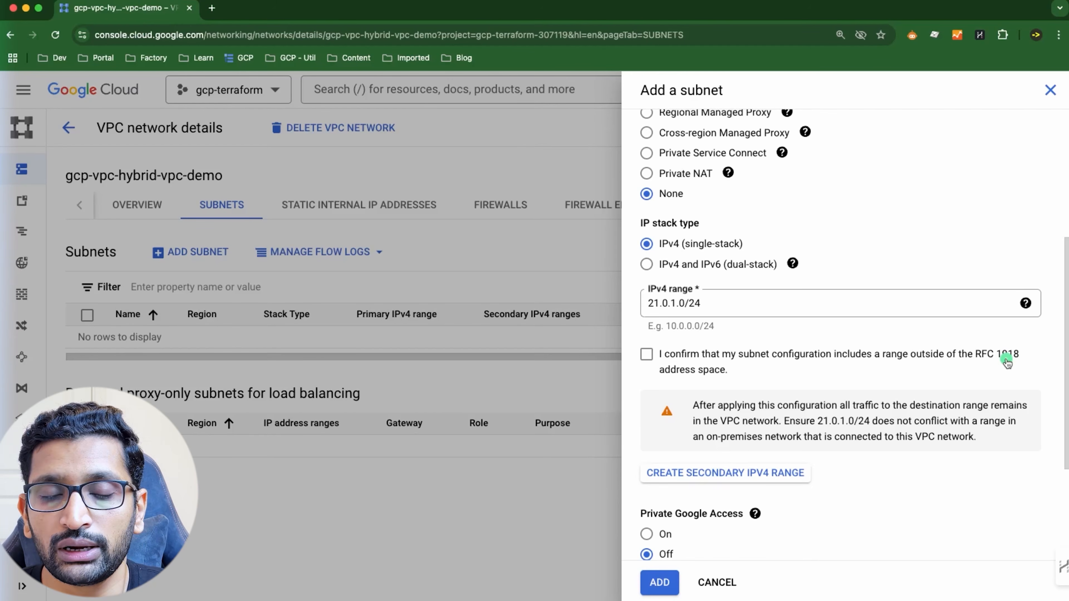
{"action": "left_click", "coordinate": [647, 356]}
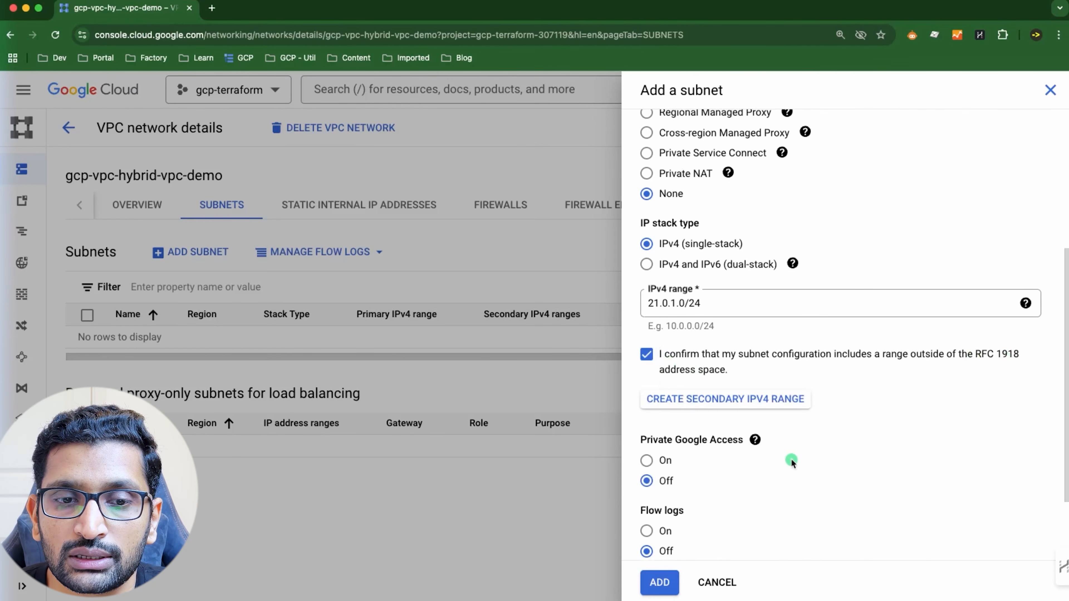
{"action": "scroll", "coordinate": [791, 462], "scroll_direction": "down", "scroll_amount": 3}
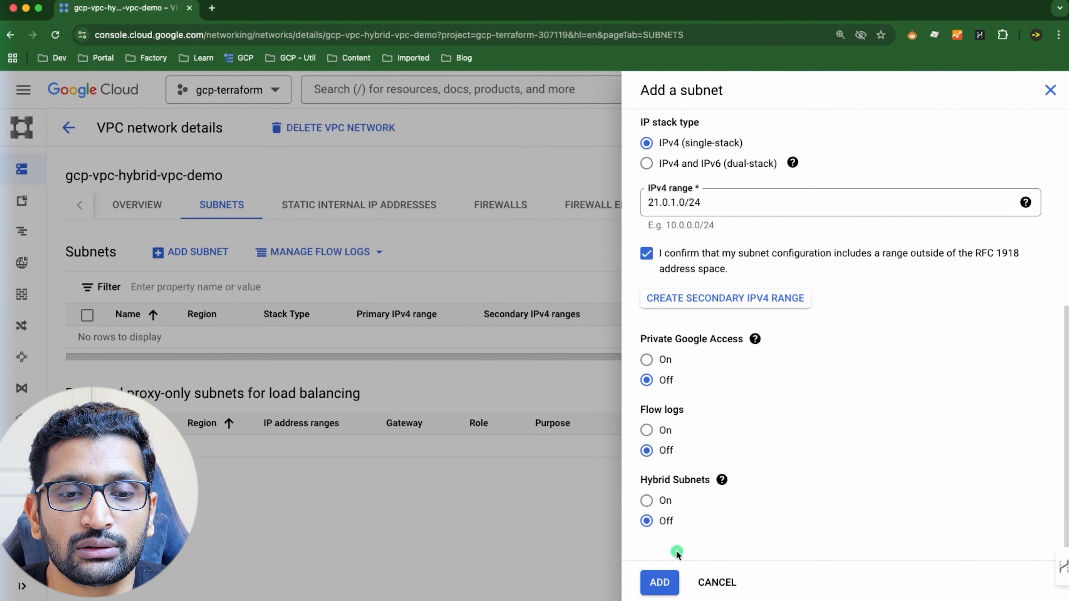
{"action": "left_click", "coordinate": [661, 583]}
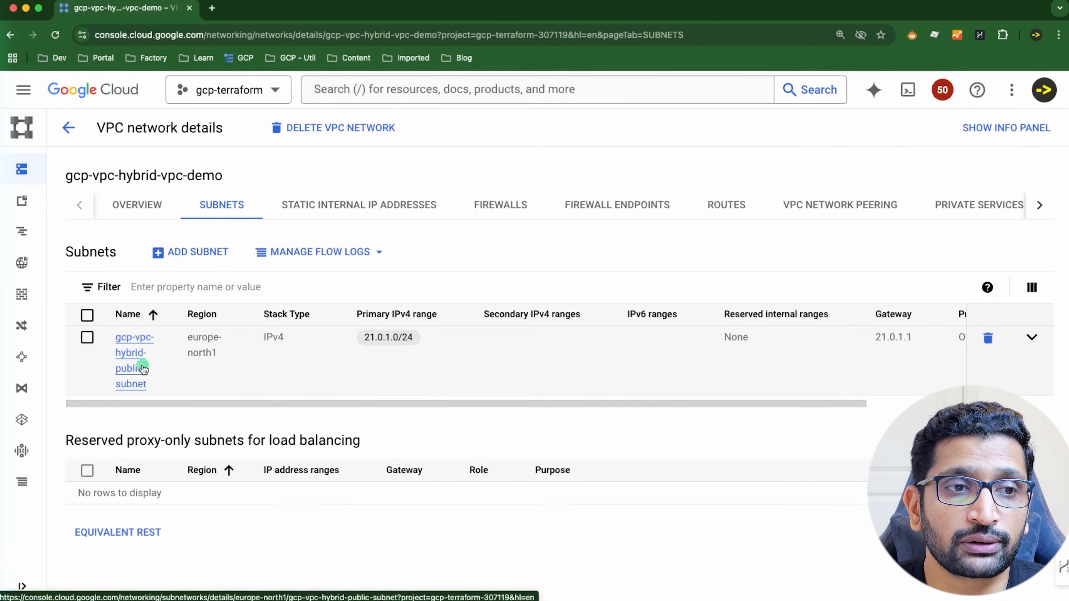
- Open a fresh Add a subnet form for gcp-vpc-hybrid-vpc-demo
{"action": "left_click", "coordinate": [207, 252]}
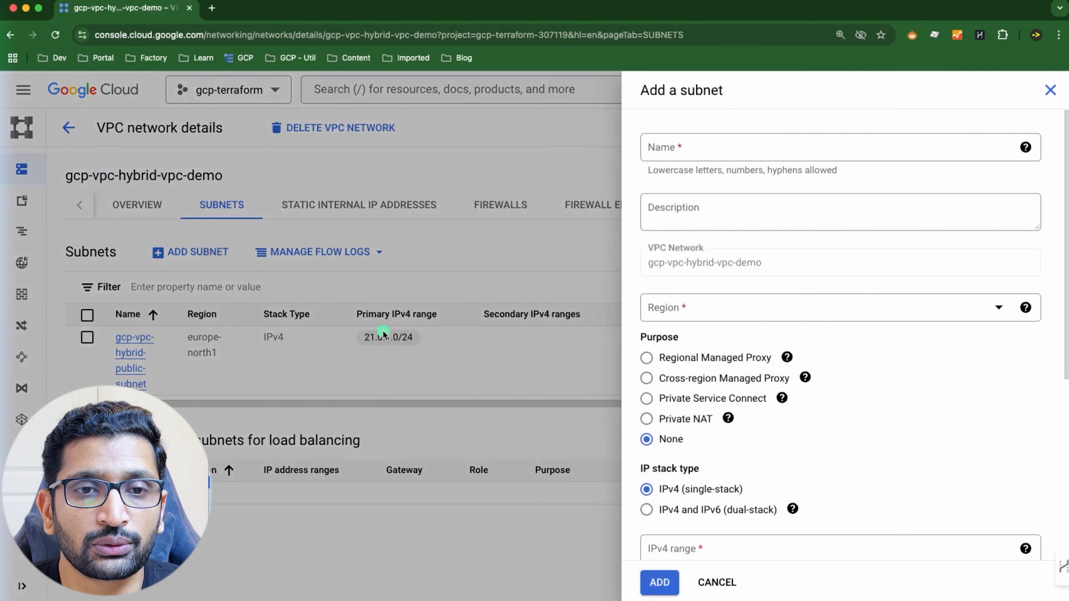
- Name the second subnet gcp-vpc-hybrid-private-subnet and set its region to europe-north1
{"action": "left_click", "coordinate": [695, 149]}
{"action": "key", "text": "super+v"}
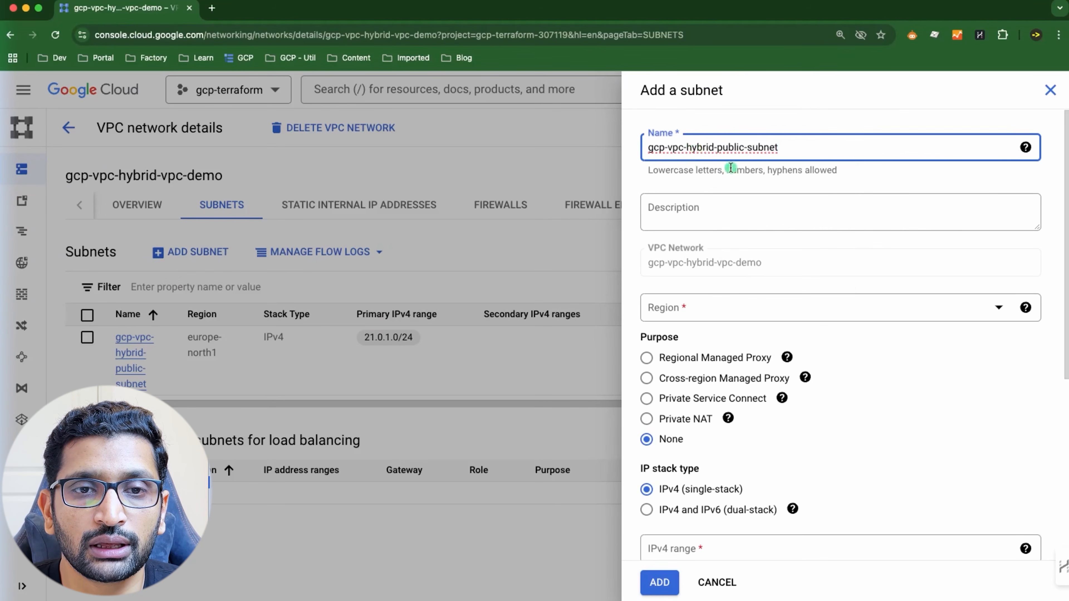
{"action": "double_click", "coordinate": [735, 147]}
{"action": "type", "text": "private"}
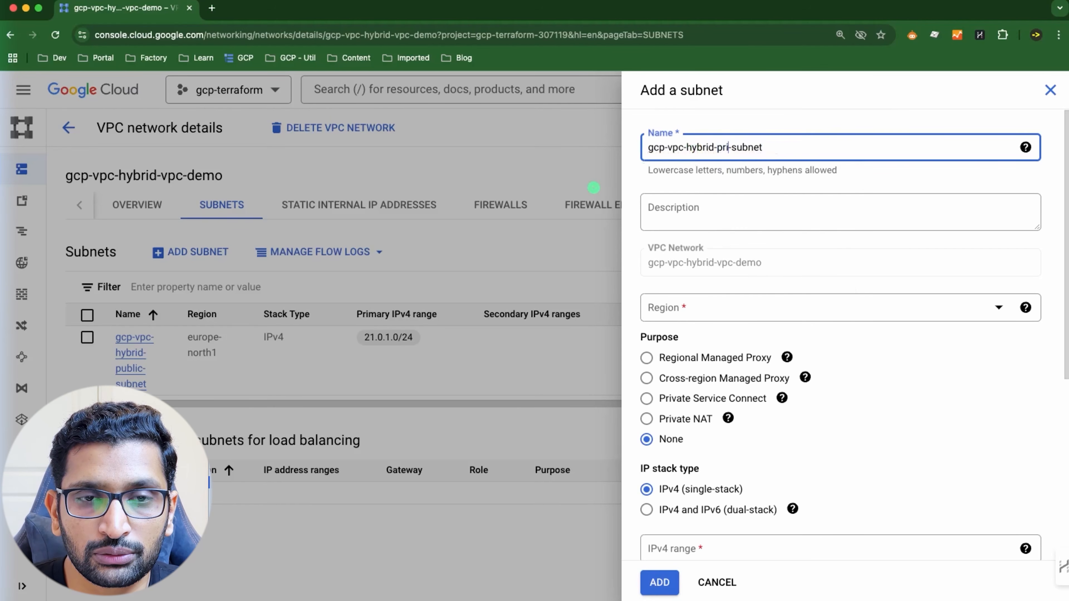
{"action": "left_click", "coordinate": [695, 306]}
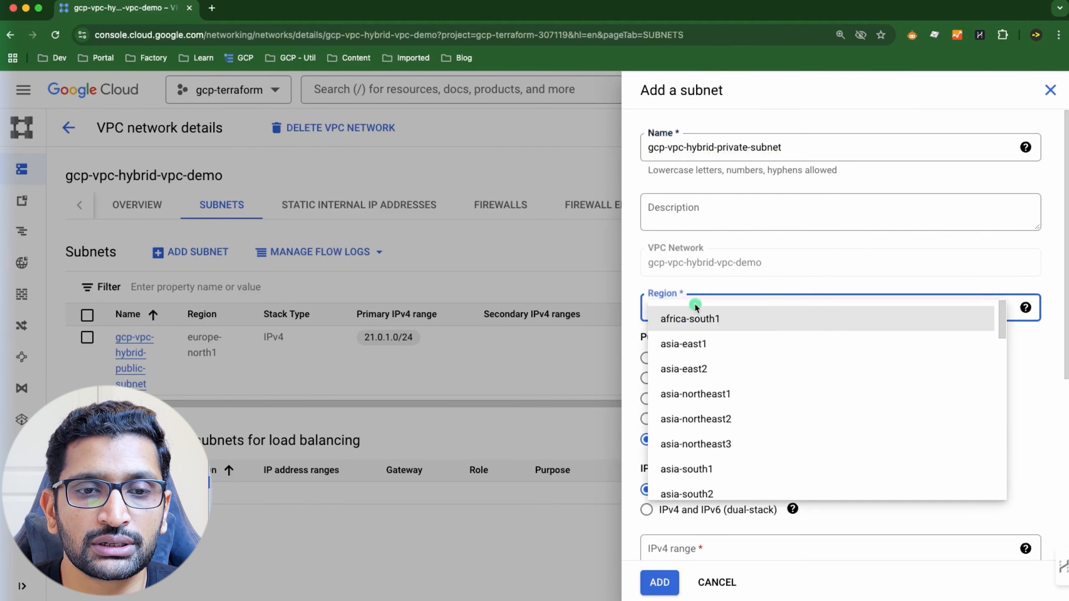
{"action": "key", "text": "e"}
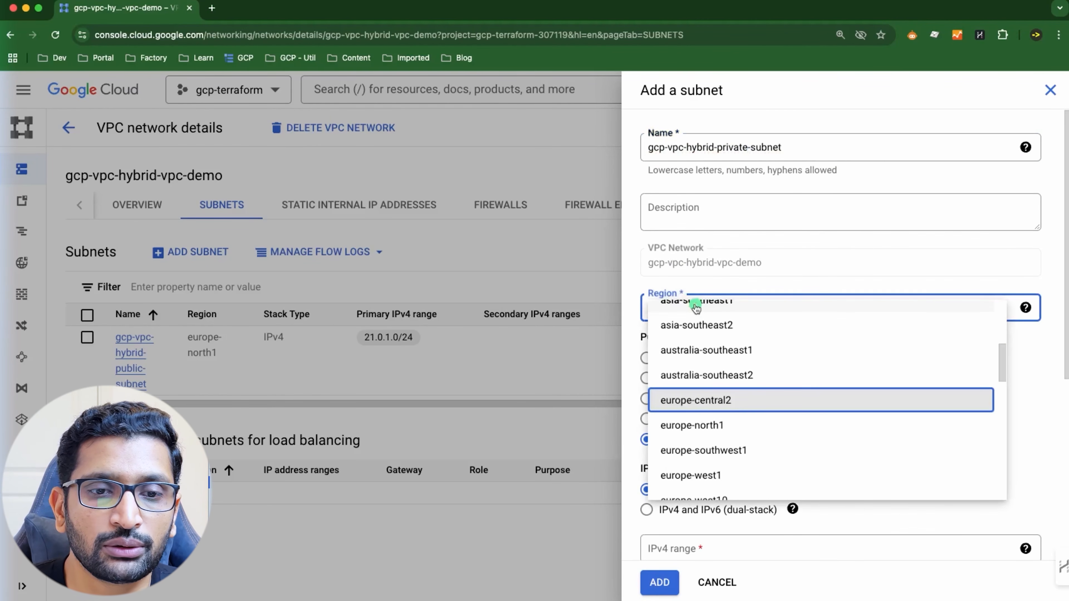
{"action": "key", "text": "Down"}
{"action": "key", "text": "Return"}
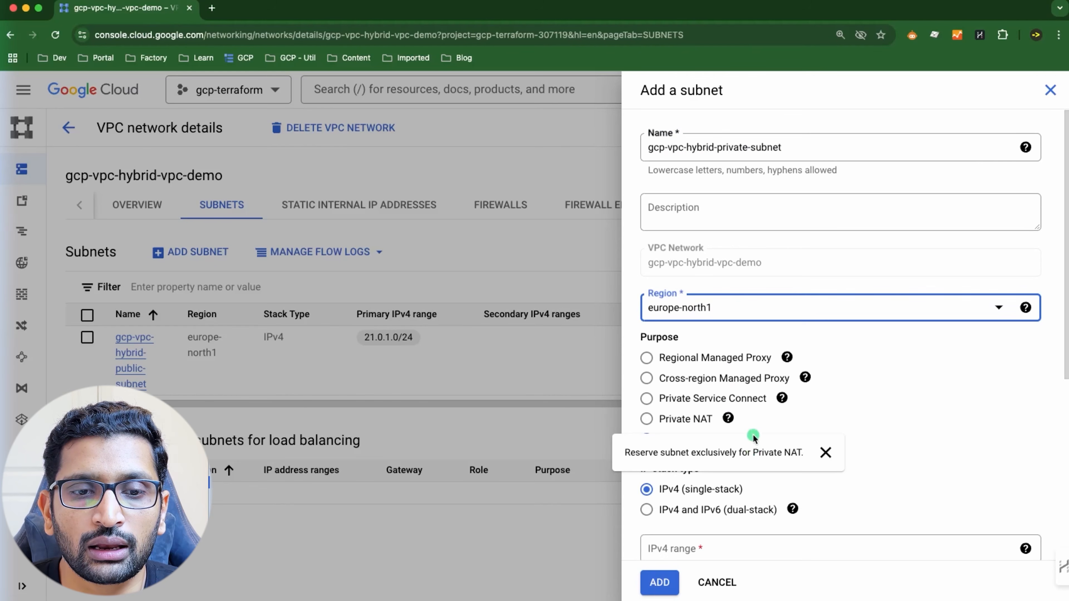
- Give the private subnet IPv4 range 21.0.2.0/24, accept the non-RFC 1918 warning, and add it
{"action": "left_click", "coordinate": [759, 539]}
{"action": "scroll", "coordinate": [887, 439], "scroll_direction": "down", "scroll_amount": 5}
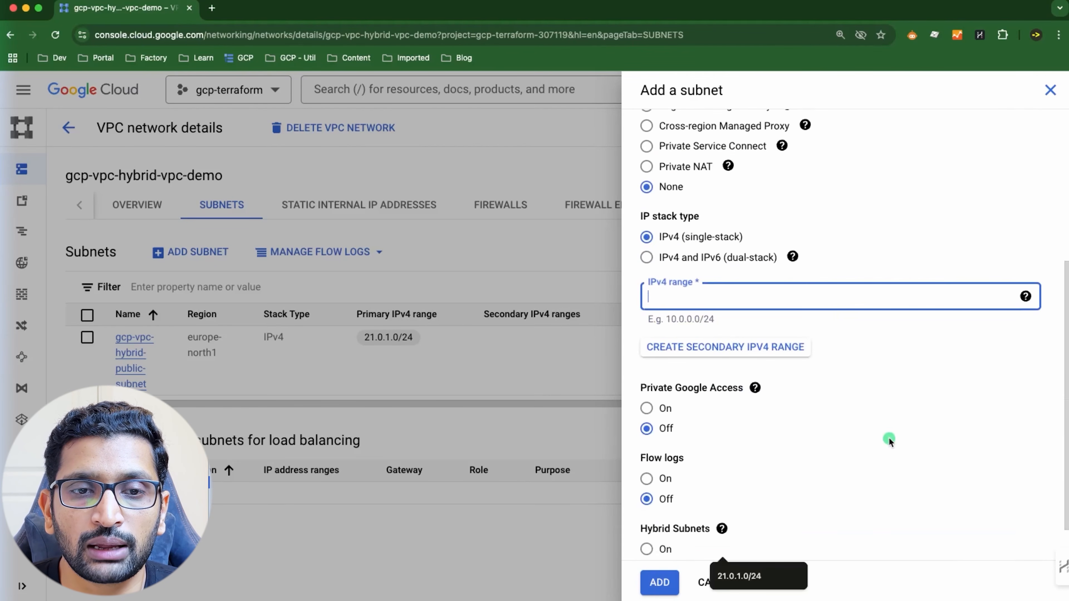
{"action": "type", "text": "21."}
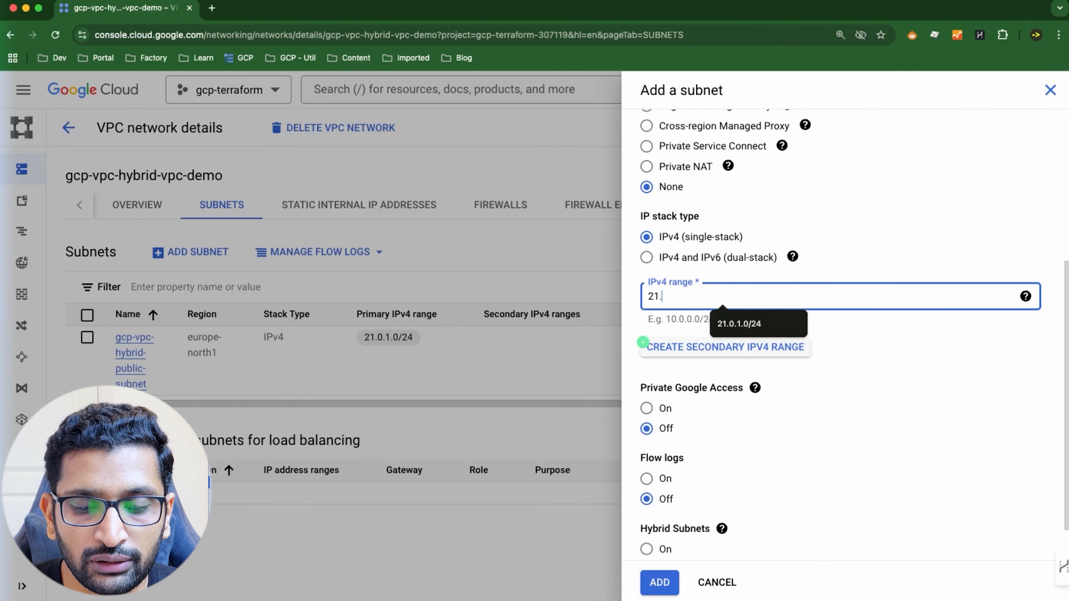
{"action": "type", "text": "0."}
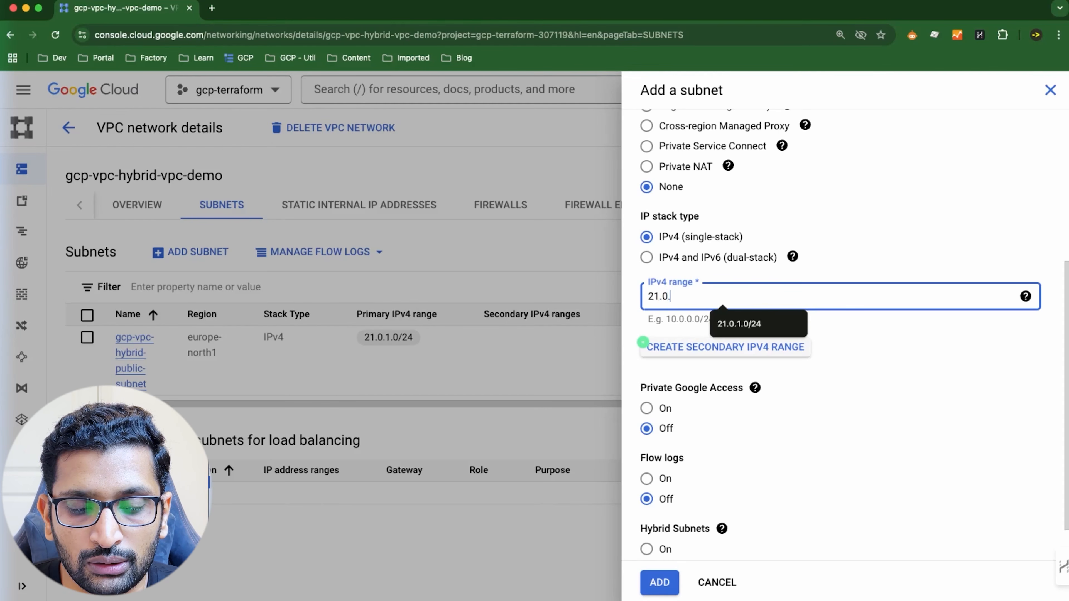
{"action": "type", "text": "2.0/2"}
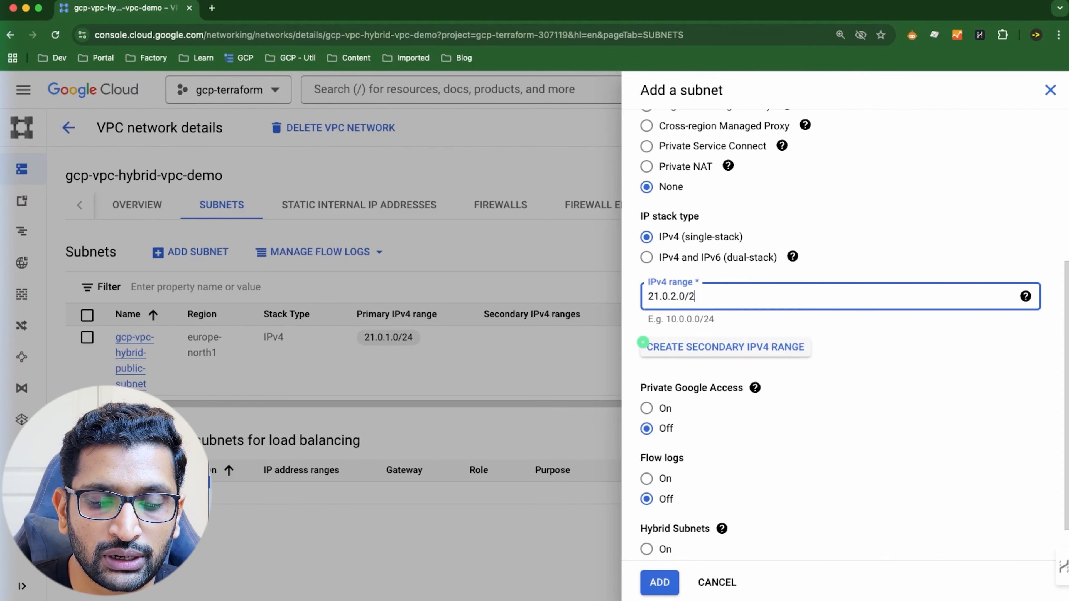
{"action": "type", "text": "5"}
{"action": "key", "text": "BackSpace"}
{"action": "type", "text": "4"}
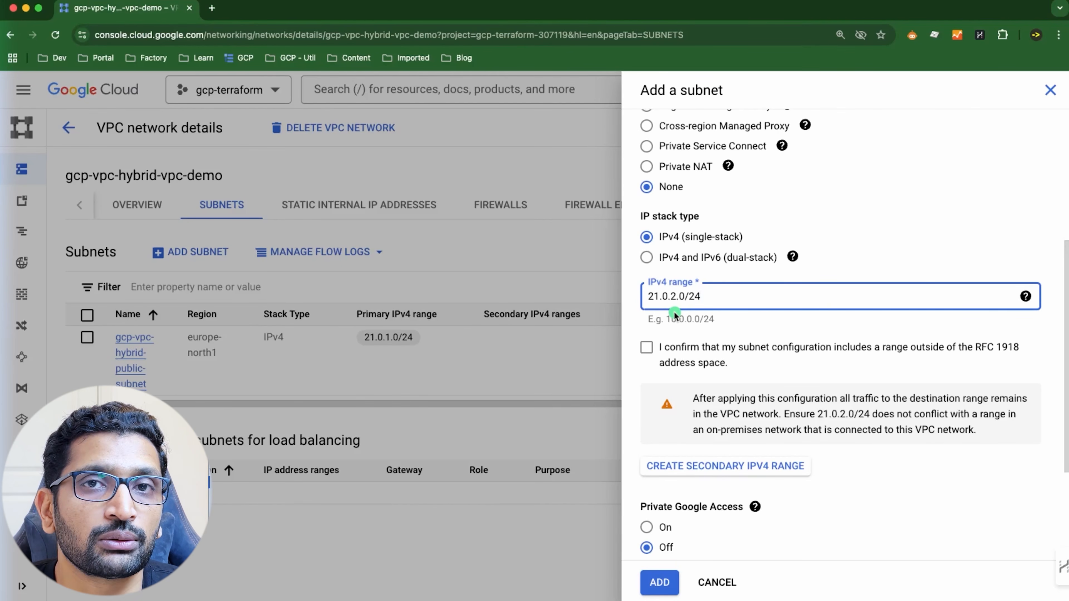
{"action": "left_click", "coordinate": [646, 348]}
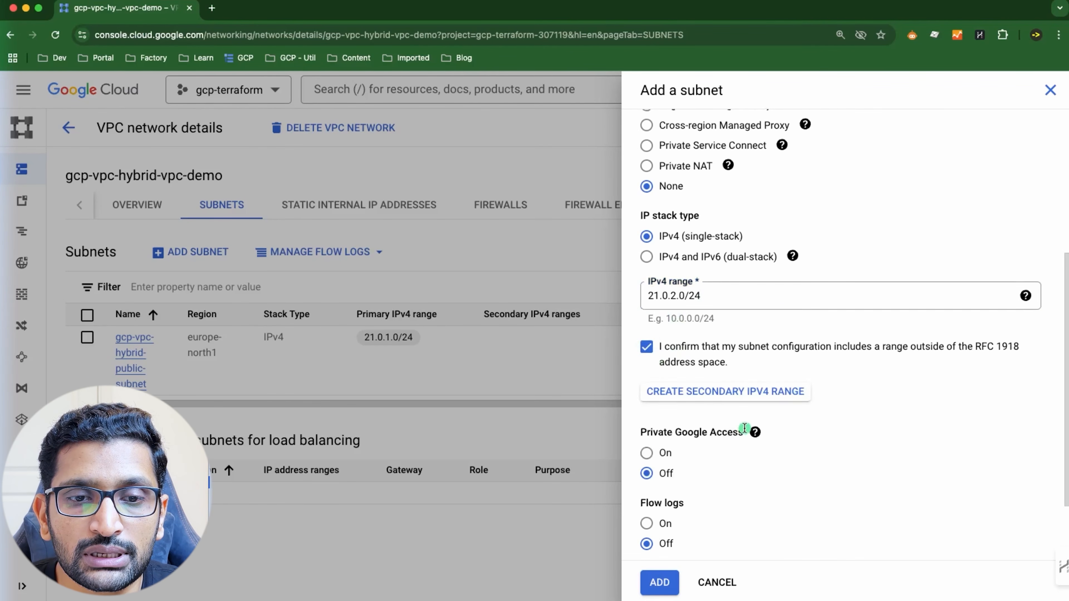
{"action": "left_click", "coordinate": [659, 582]}
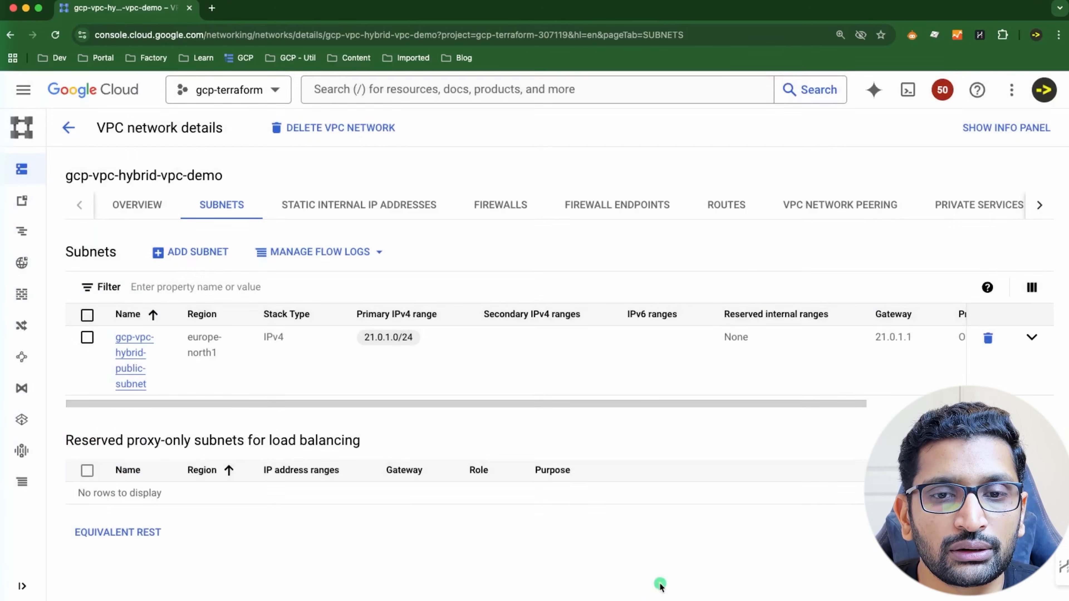
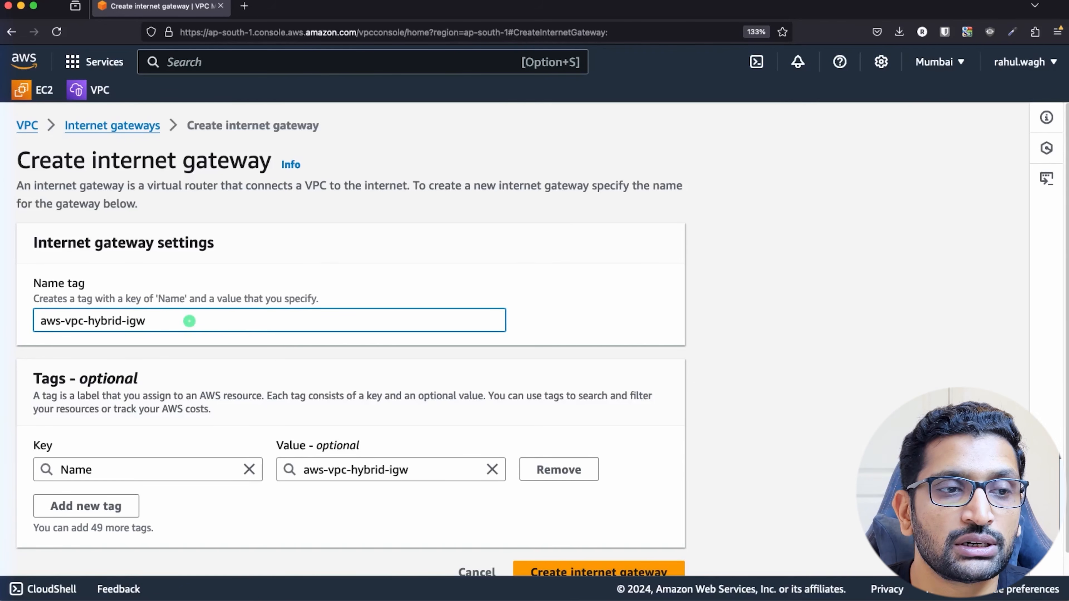
- Submit the form to create internet gateway aws-vpc-hybrid-igw, still detached from any VPC
{"action": "scroll", "coordinate": [274, 383], "scroll_direction": "down", "scroll_amount": 1}
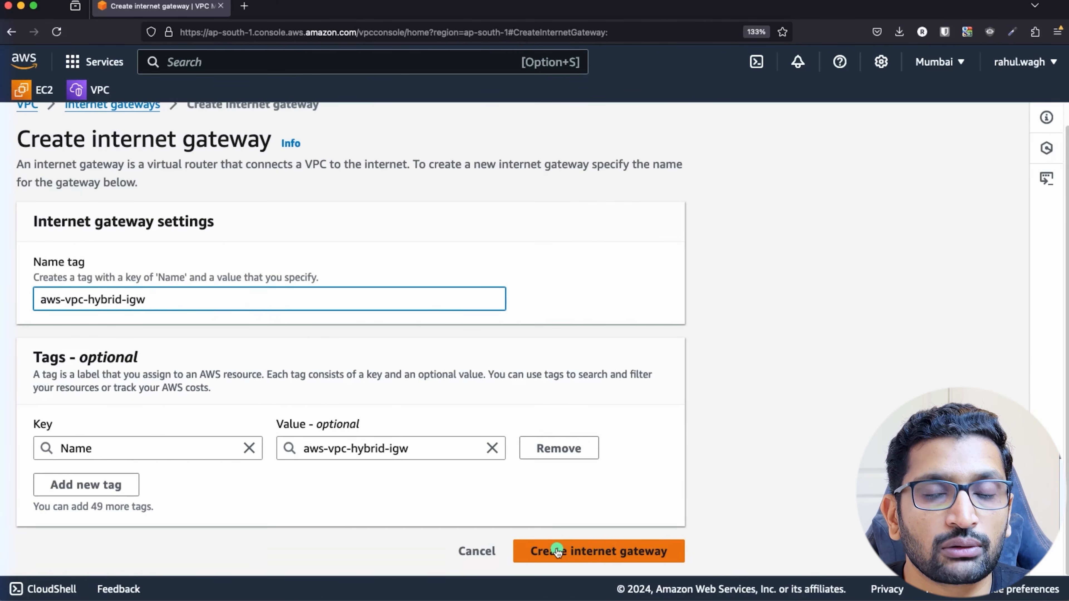
{"action": "left_click", "coordinate": [557, 551]}
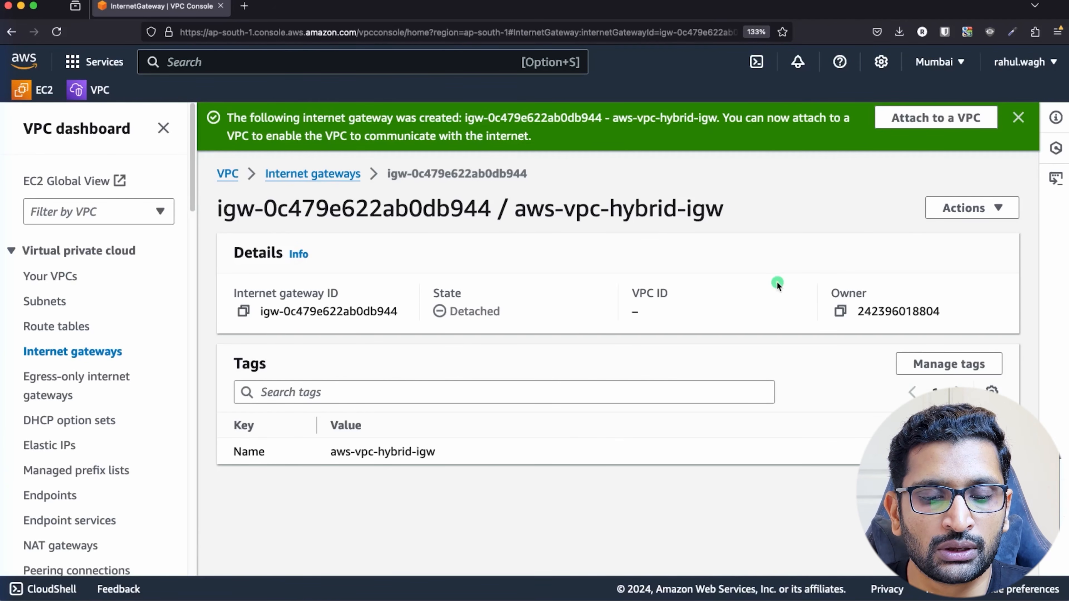
{"action": "key", "text": "super+Tab"}
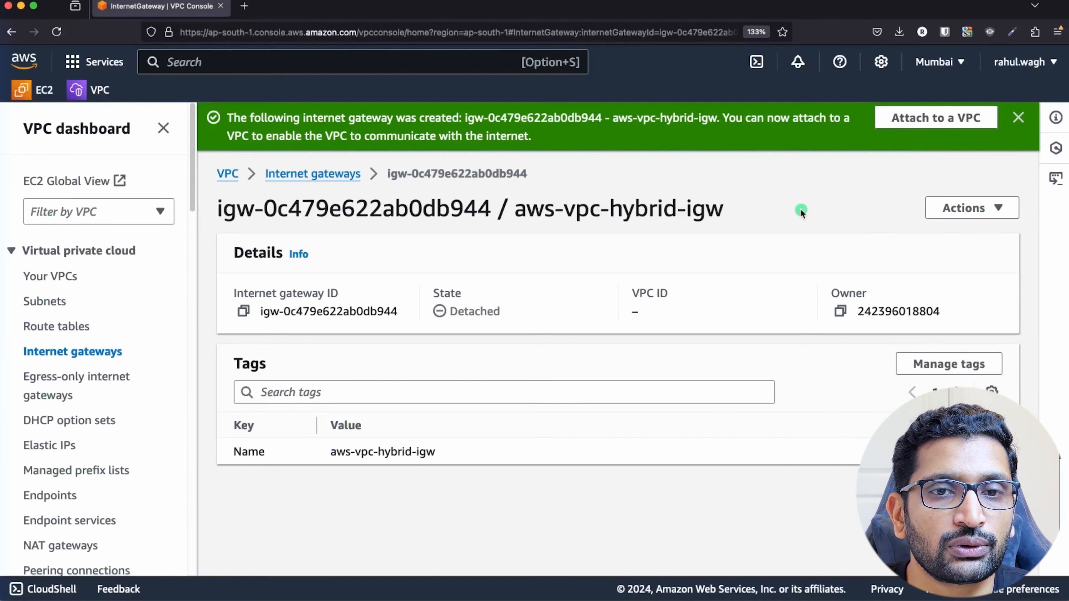
- Attach aws-vpc-hybrid-igw to VPC vpc-0e93bee1feffffa9a (aws-vpc-hybrid-vpc-demo)
{"action": "left_click", "coordinate": [1001, 211]}
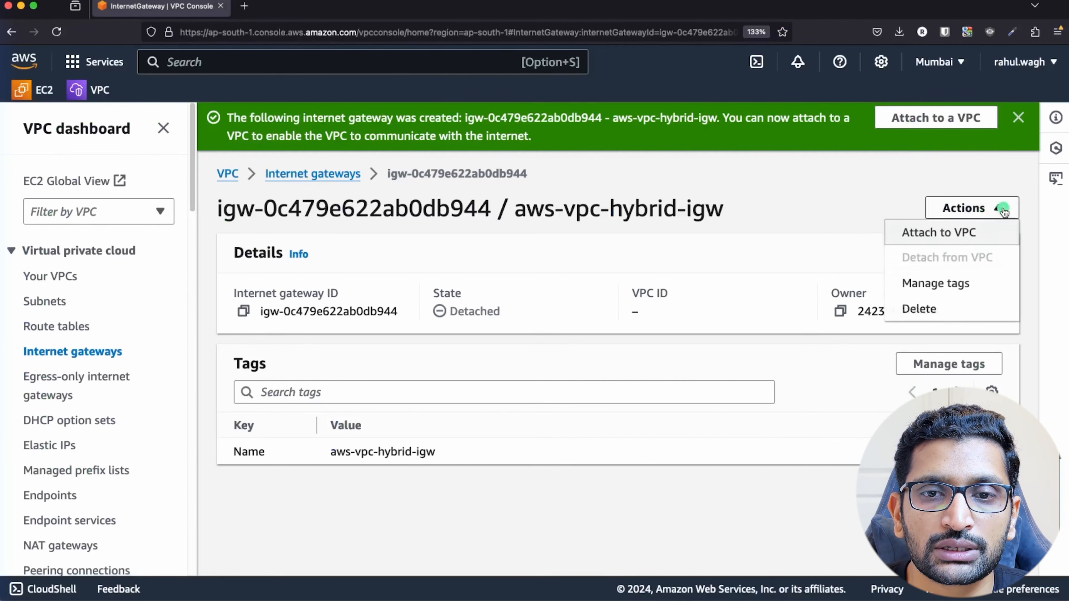
{"action": "left_click", "coordinate": [952, 239]}
{"action": "left_click", "coordinate": [160, 294]}
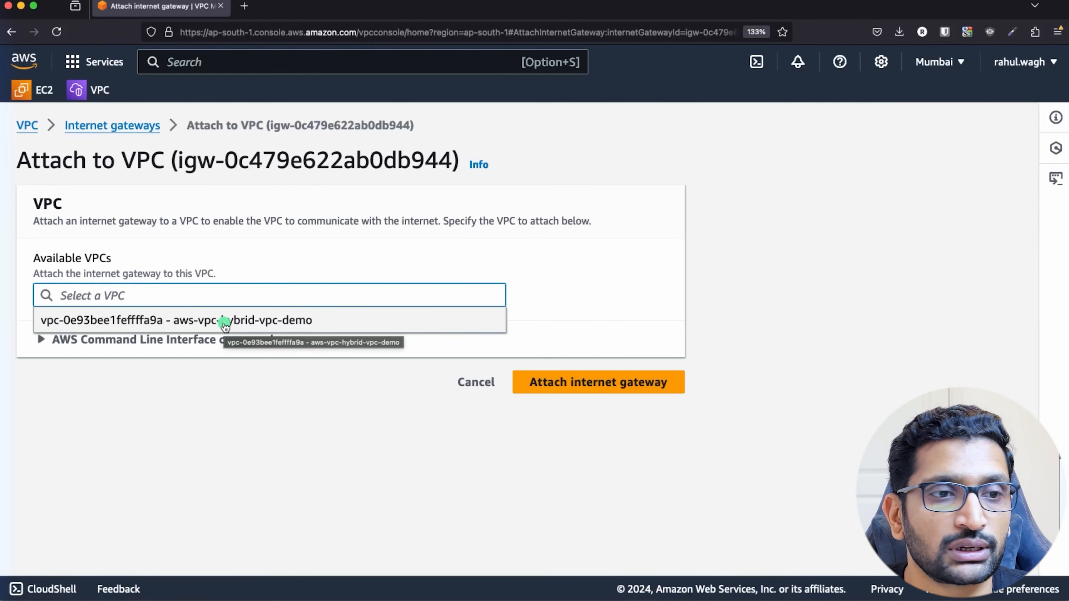
{"action": "left_click", "coordinate": [225, 322]}
{"action": "left_click", "coordinate": [604, 380]}
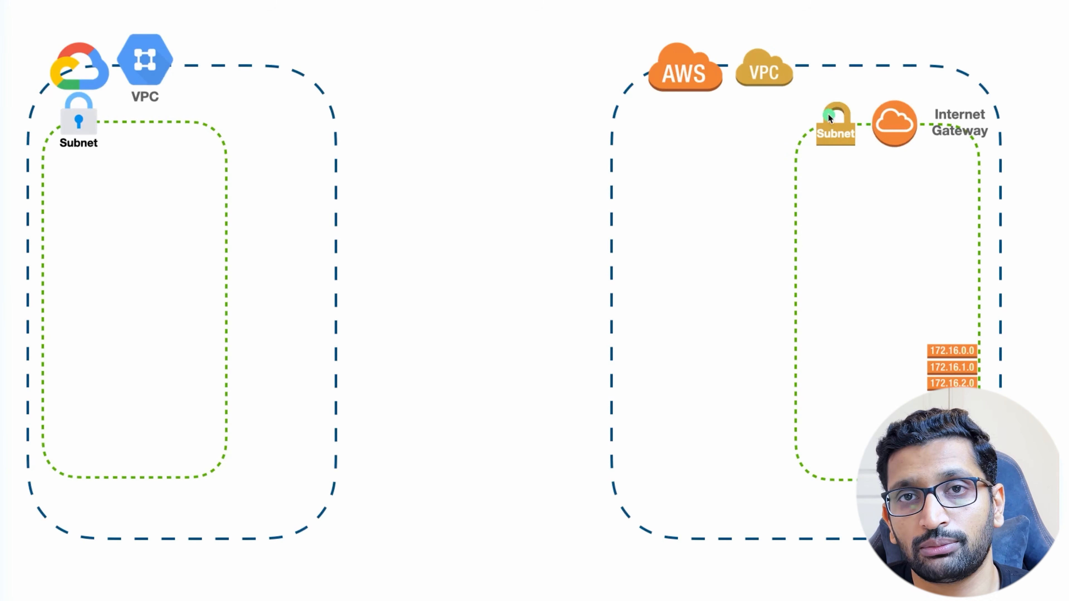
{"action": "key", "text": "super+Tab"}
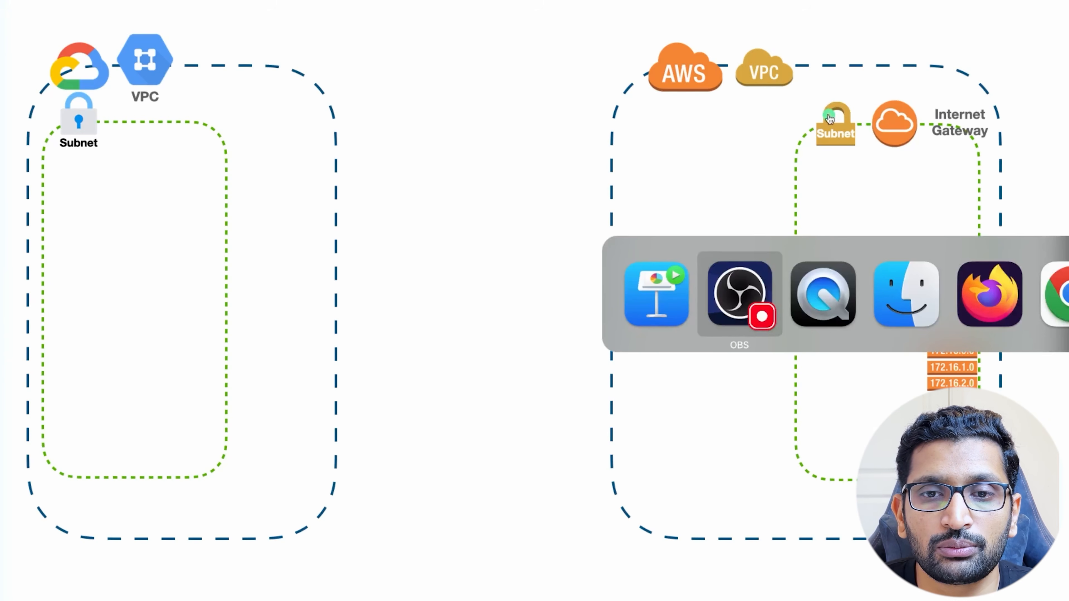
{"action": "key", "text": "super+Tab"}
{"action": "key", "text": "super+Tab"}
{"action": "key", "text": "super+Tab"}
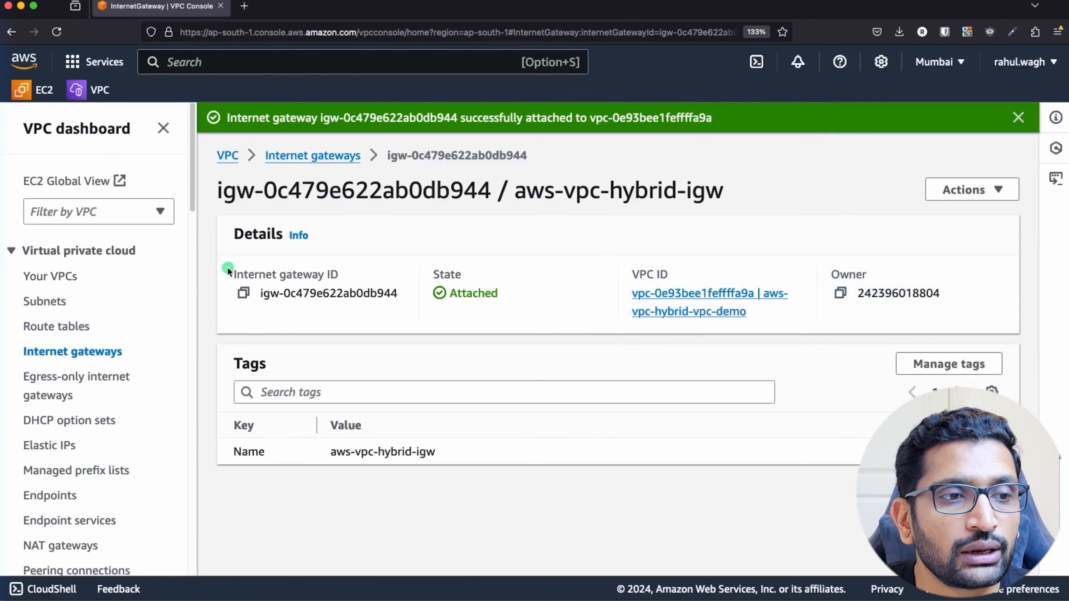
- Copy the name aws-vpc-hybrid-igw from the Internet gateways list, then show Route tables
{"action": "left_click", "coordinate": [74, 329]}
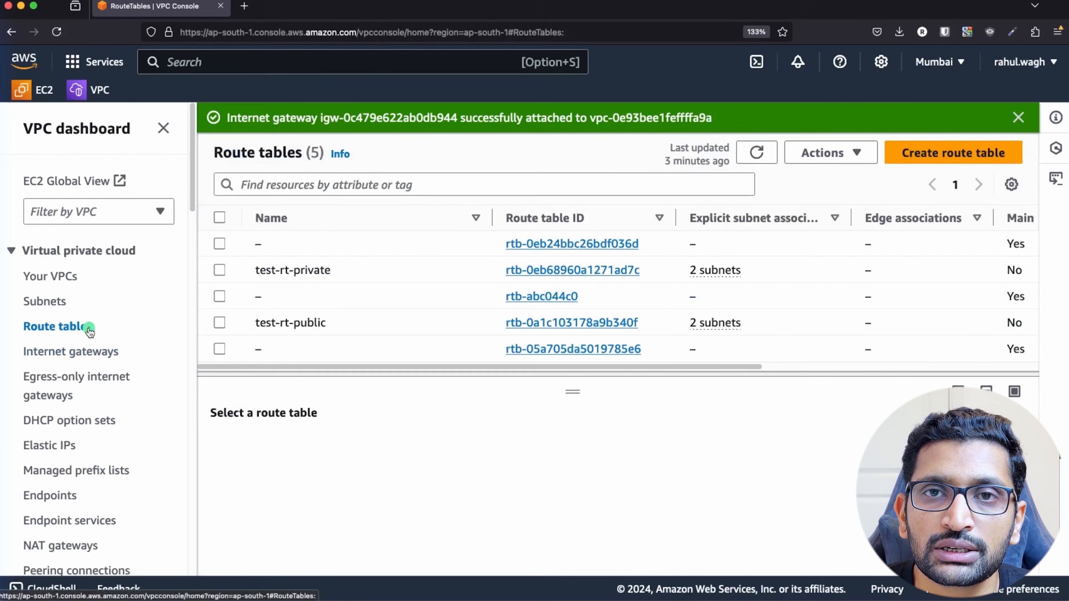
{"action": "left_click", "coordinate": [86, 352]}
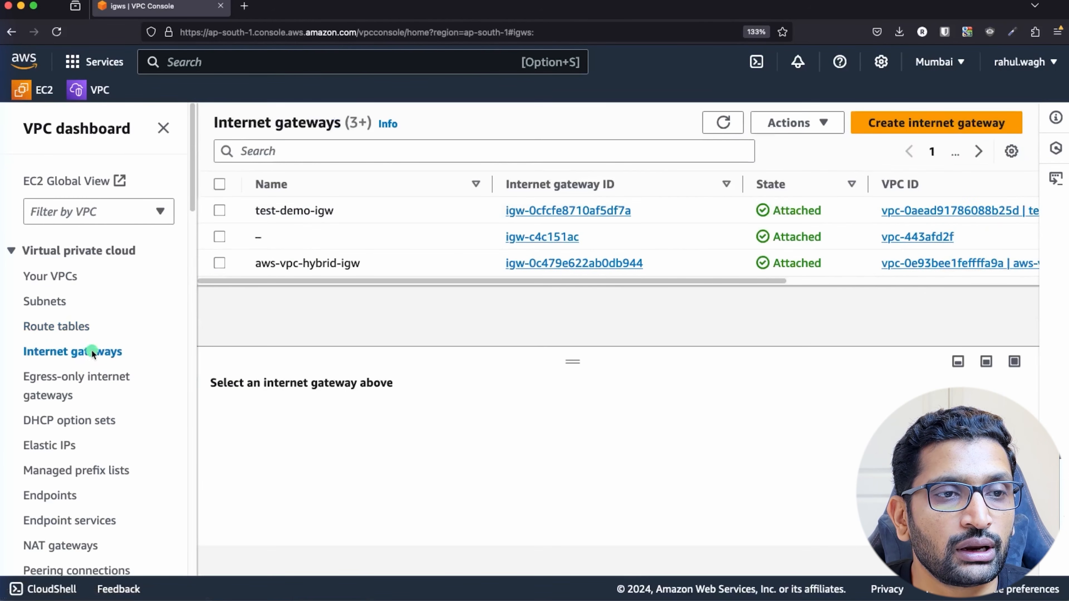
{"action": "left_click", "coordinate": [257, 263]}
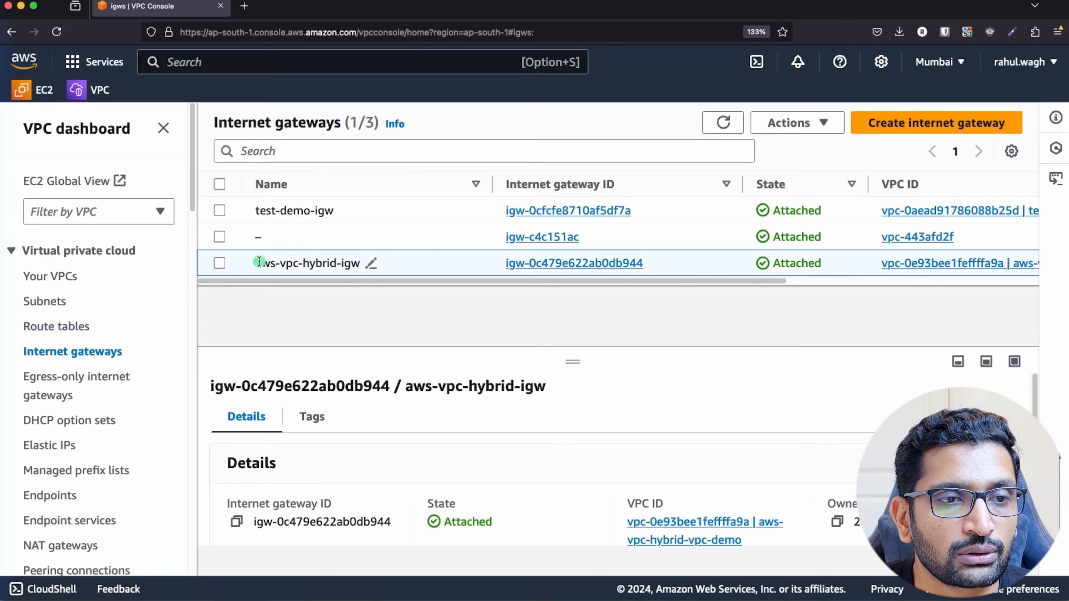
{"action": "left_click_drag", "start_coordinate": [255, 263], "coordinate": [359, 264]}
{"action": "key", "text": "super+c"}
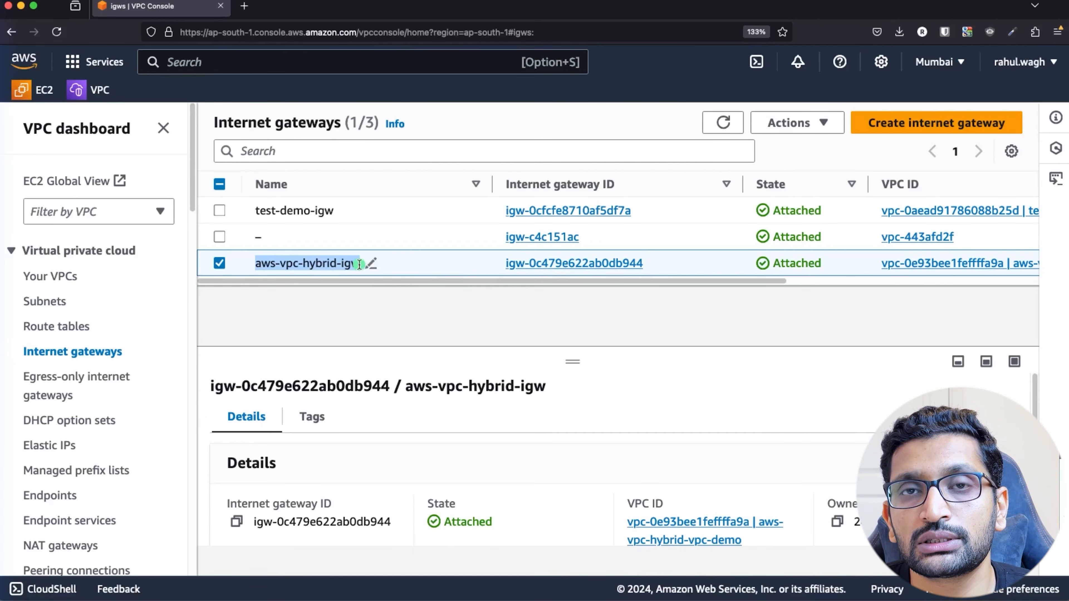
{"action": "left_click", "coordinate": [63, 329]}
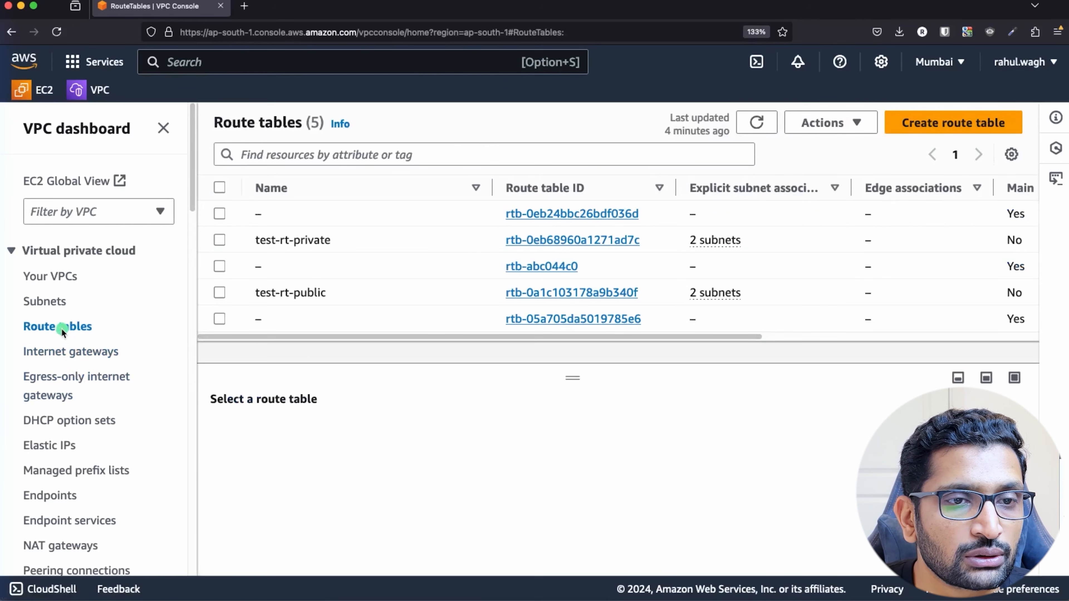
- Start a new route table and name it aws-vpc-hybrid-public-rt
{"action": "left_click", "coordinate": [974, 120]}
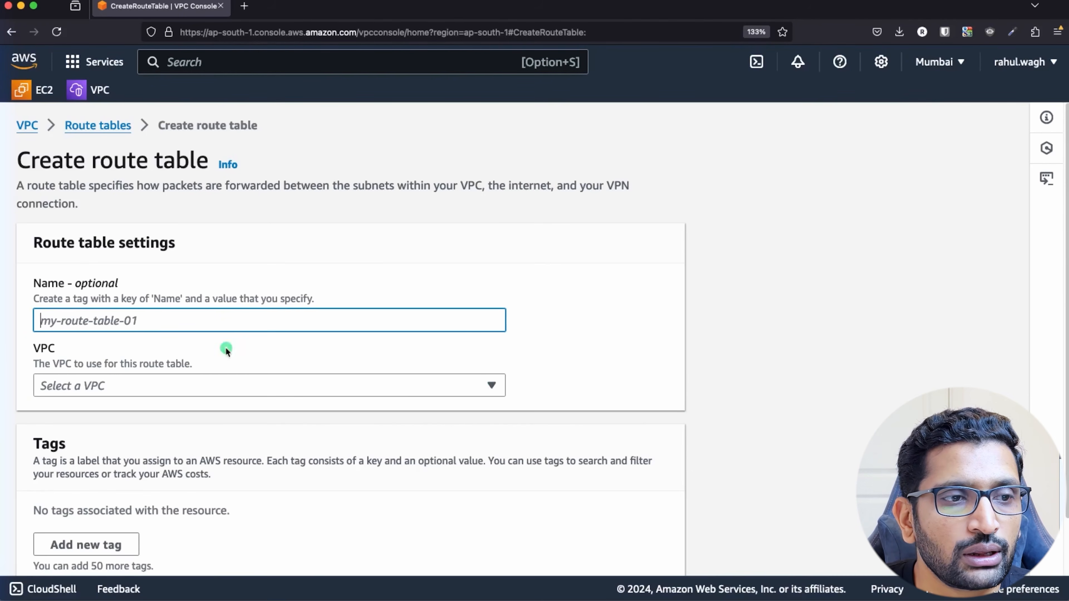
{"action": "key", "text": "super+v"}
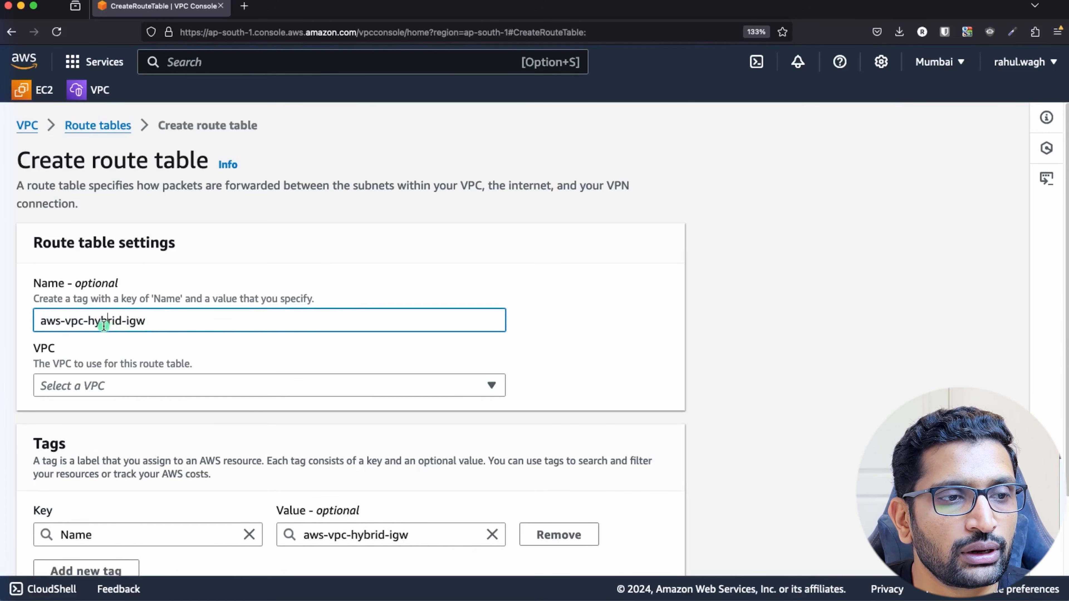
{"action": "left_click_drag", "start_coordinate": [128, 321], "coordinate": [155, 324]}
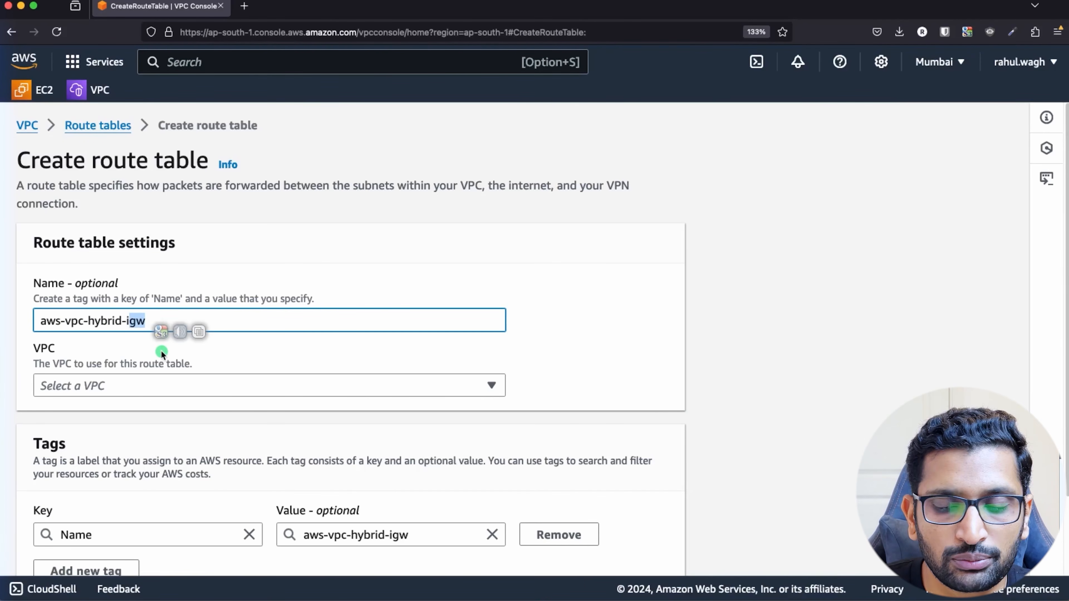
{"action": "key", "text": "BackSpace"}
{"action": "type", "text": "public-rt"}
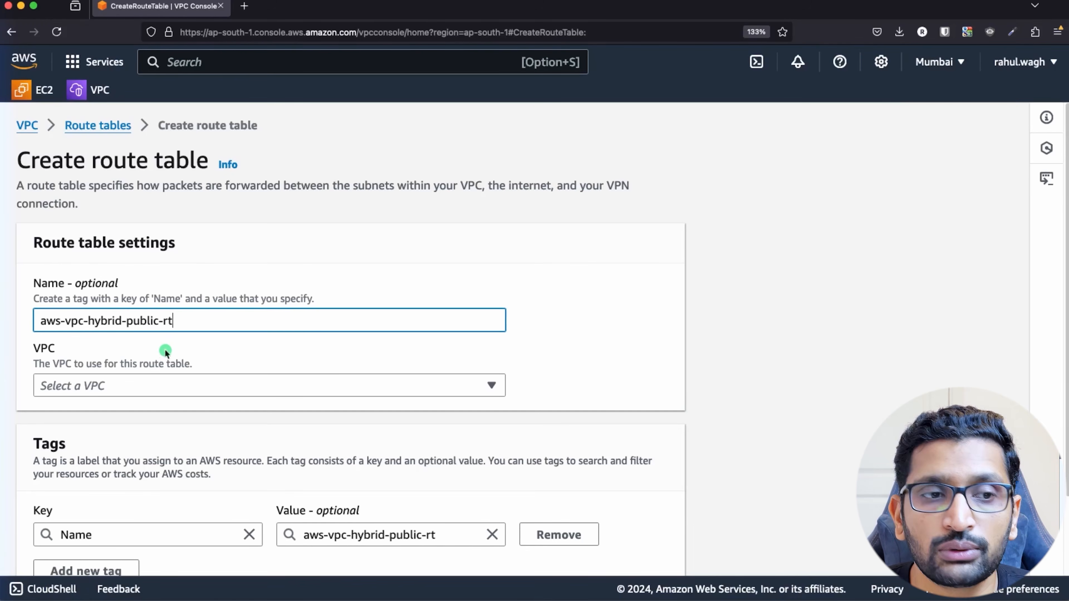
{"action": "left_click", "coordinate": [596, 254]}
- Assign it to the aws-vpc-hybrid-vpc-demo VPC and create the route table
{"action": "scroll", "coordinate": [589, 265], "scroll_direction": "down", "scroll_amount": 3}
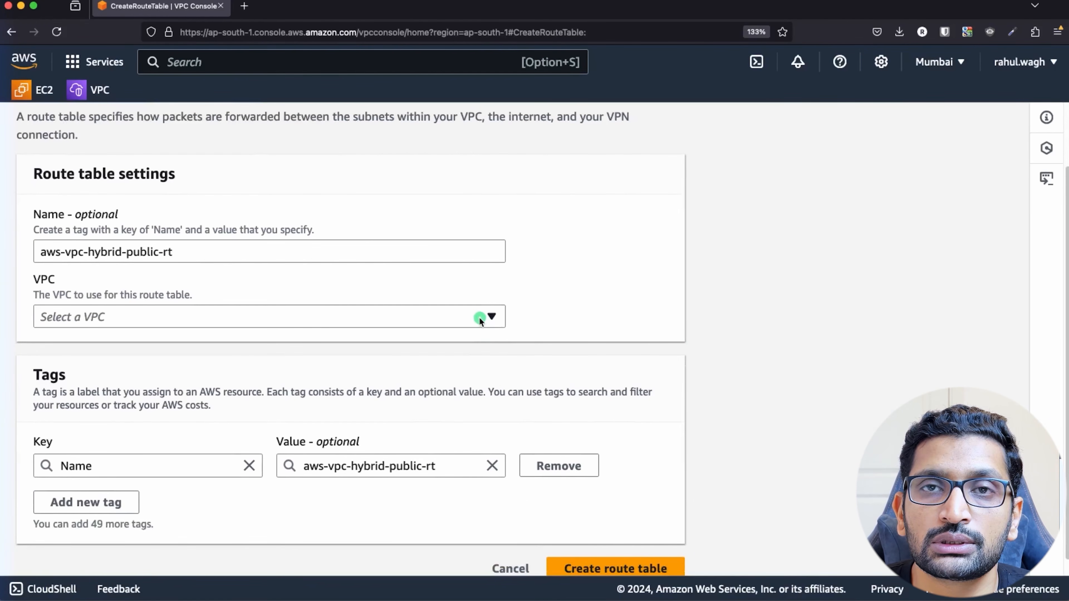
{"action": "left_click", "coordinate": [480, 316]}
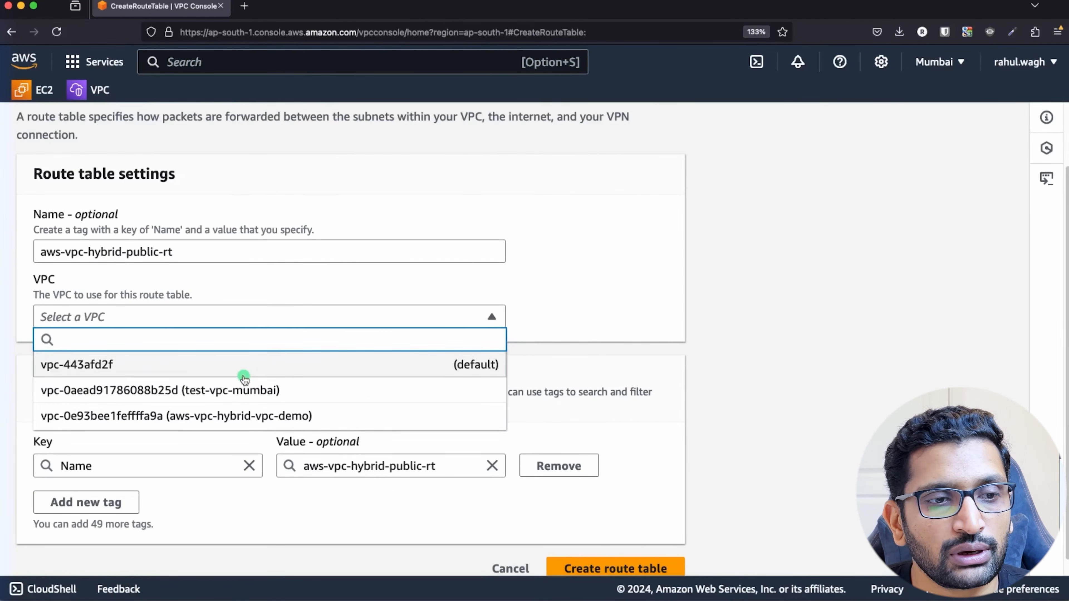
{"action": "left_click", "coordinate": [215, 417]}
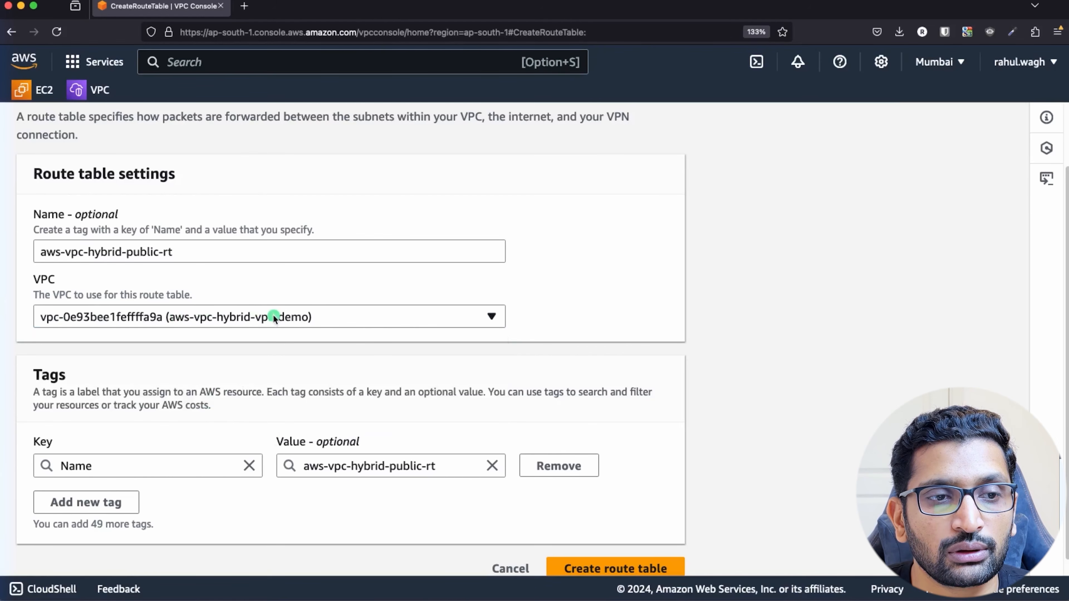
{"action": "scroll", "coordinate": [303, 341], "scroll_direction": "down", "scroll_amount": 1}
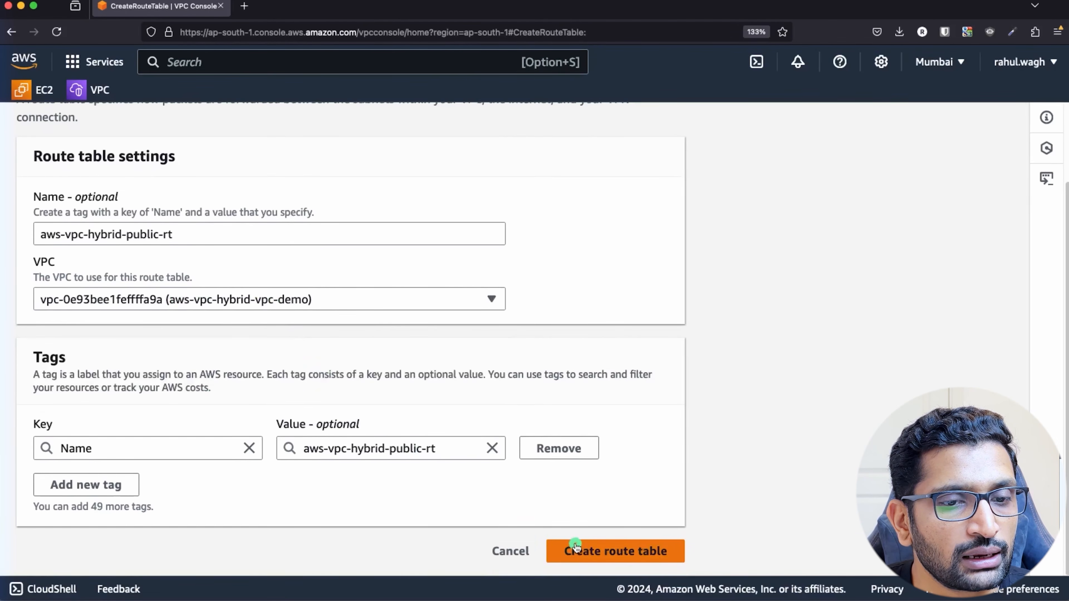
{"action": "triple_click", "coordinate": [154, 235]}
{"action": "key", "text": "super+c"}
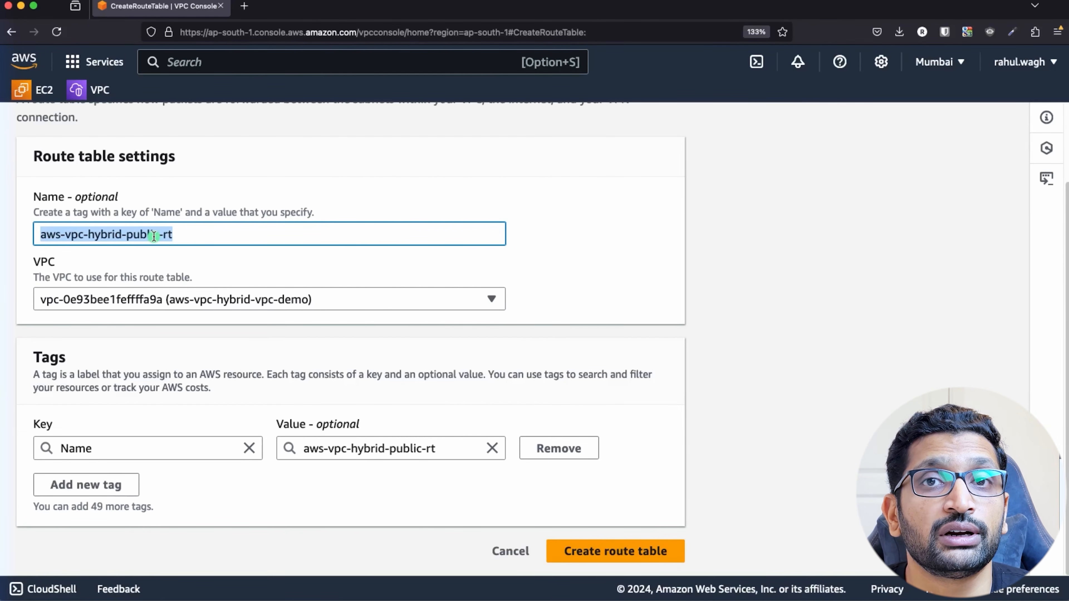
{"action": "left_click", "coordinate": [586, 547]}
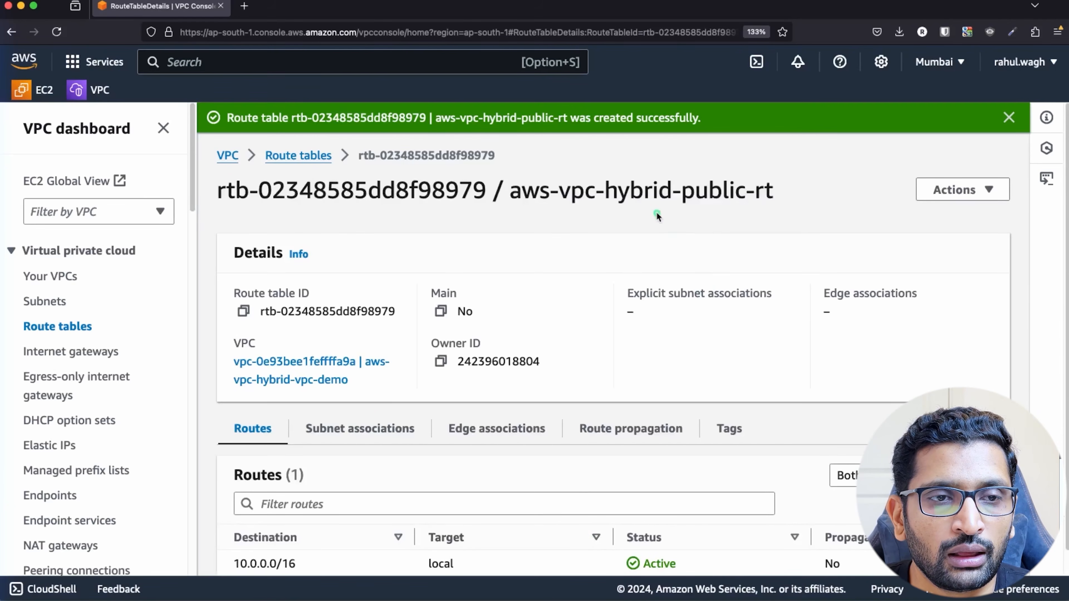
{"action": "left_click", "coordinate": [292, 154]}
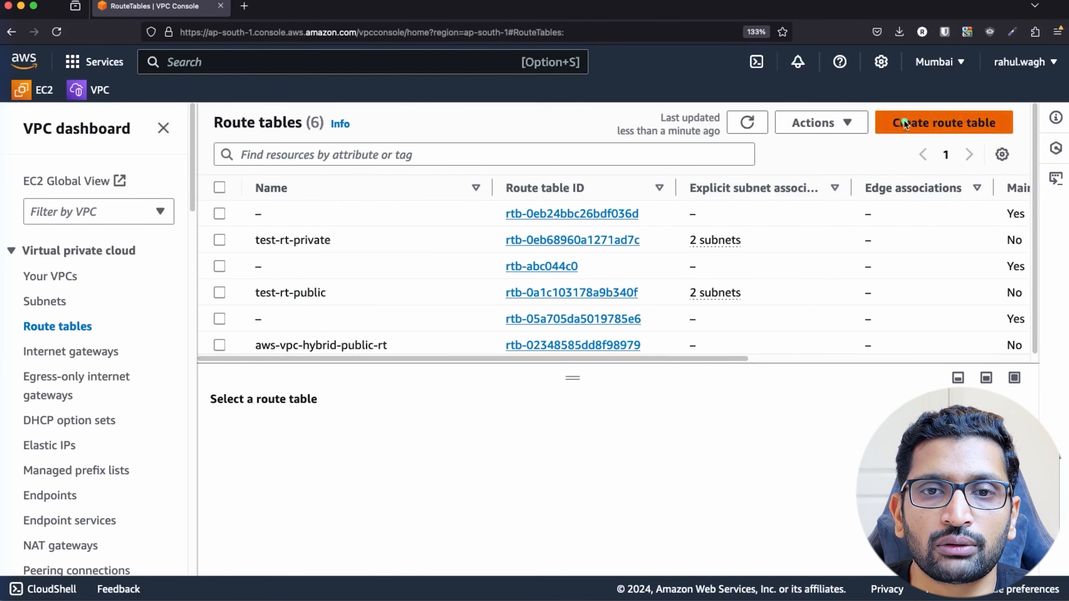
- Create route table aws-vpc-hybrid-private-rt in aws-vpc-hybrid-vpc-demo and return to the list
{"action": "left_click", "coordinate": [900, 119]}
{"action": "key", "text": "super+v"}
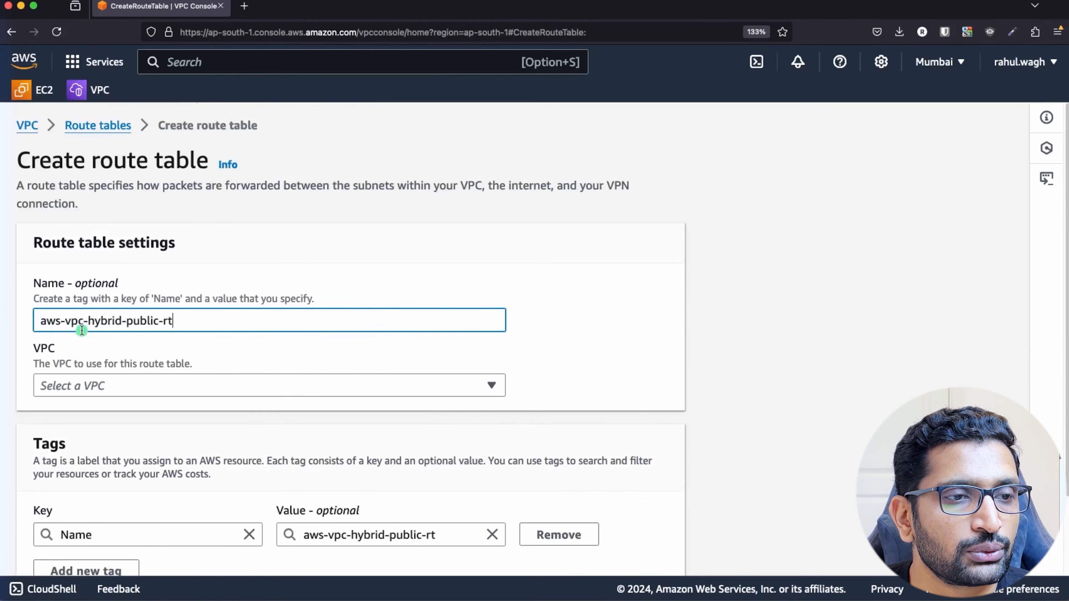
{"action": "double_click", "coordinate": [134, 321]}
{"action": "type", "text": "private"}
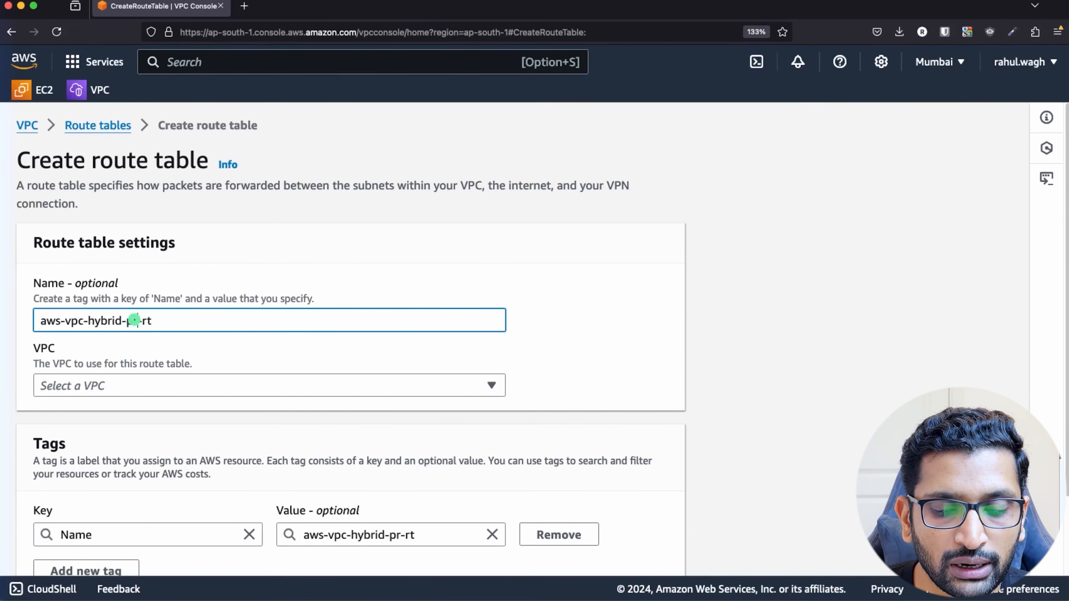
{"action": "scroll", "coordinate": [421, 305], "scroll_direction": "down", "scroll_amount": 2}
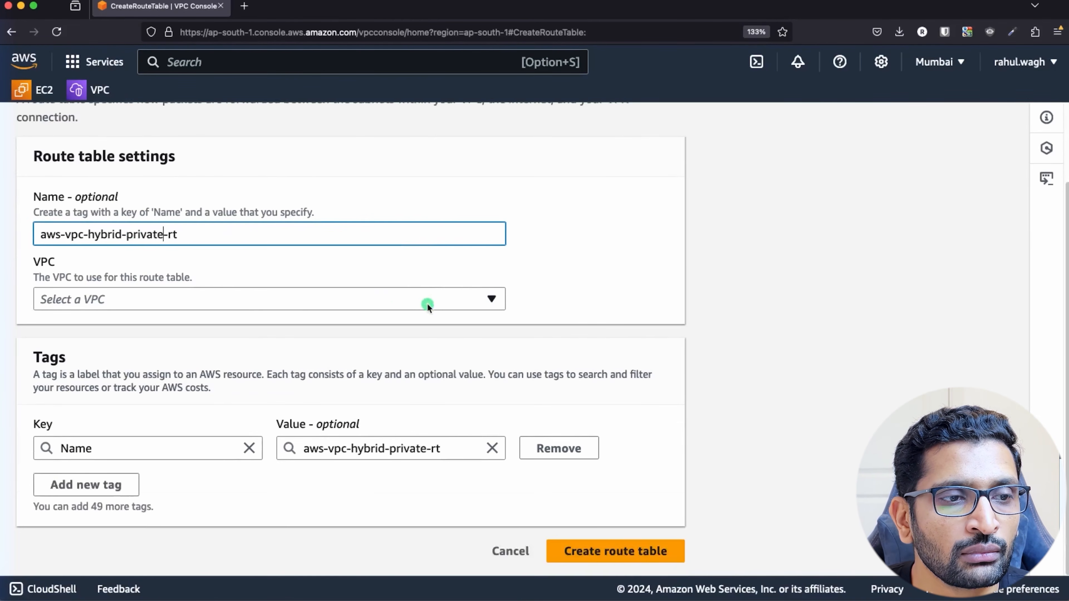
{"action": "left_click", "coordinate": [397, 304]}
{"action": "left_click", "coordinate": [300, 400]}
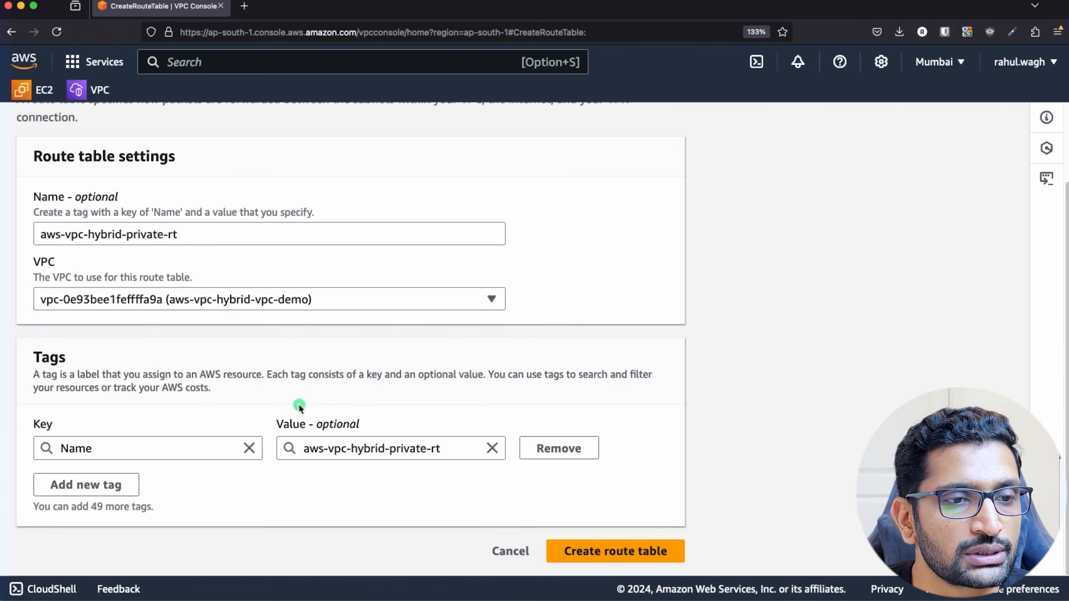
{"action": "left_click", "coordinate": [599, 557]}
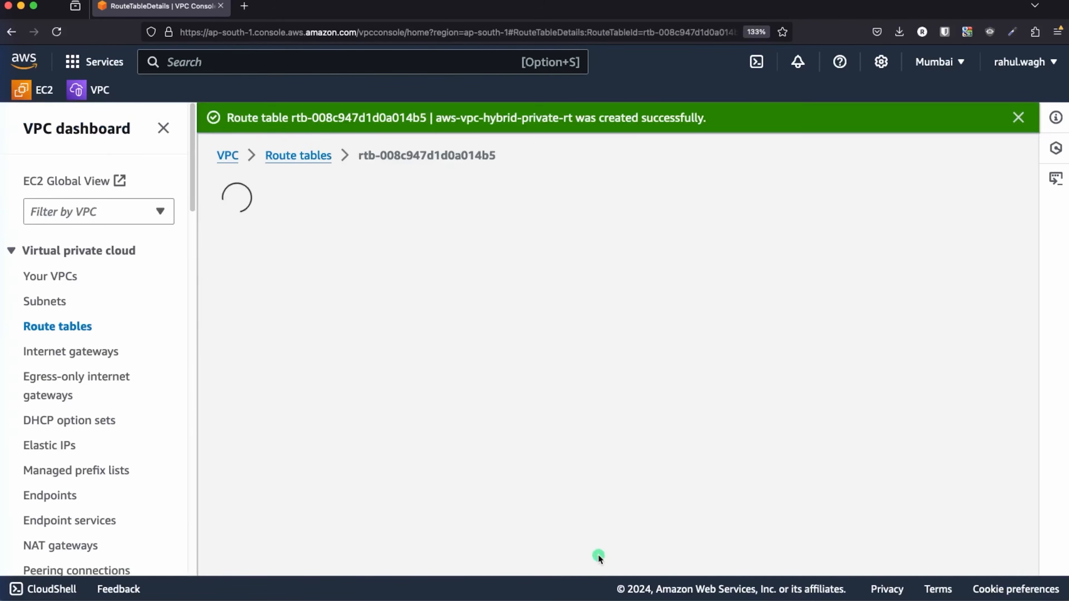
{"action": "scroll", "coordinate": [598, 555], "scroll_direction": "down", "scroll_amount": 1}
{"action": "scroll", "coordinate": [598, 555], "scroll_direction": "up", "scroll_amount": 1}
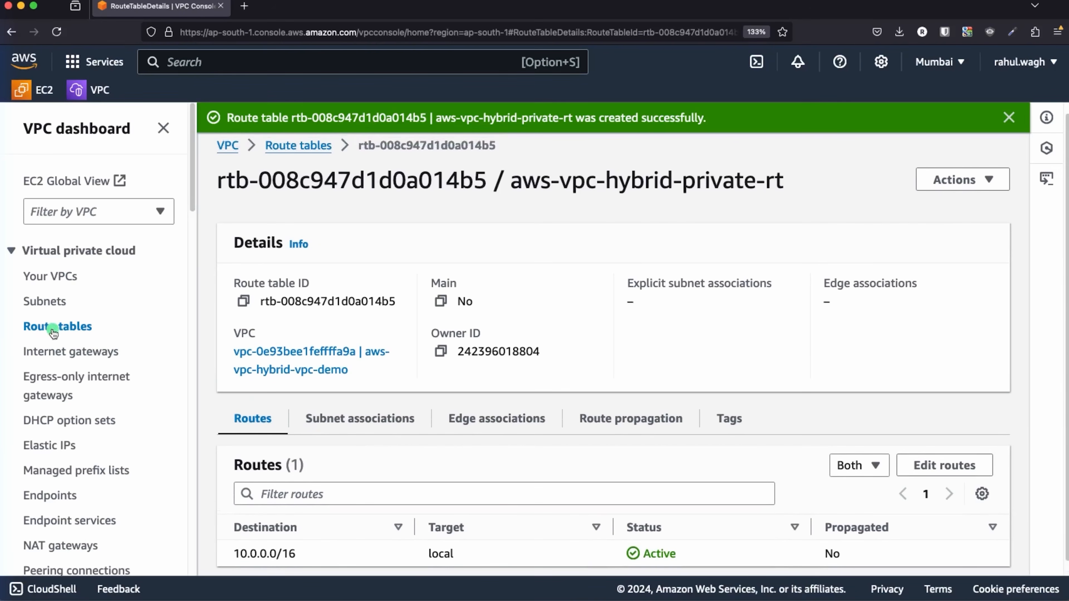
{"action": "left_click", "coordinate": [53, 327]}
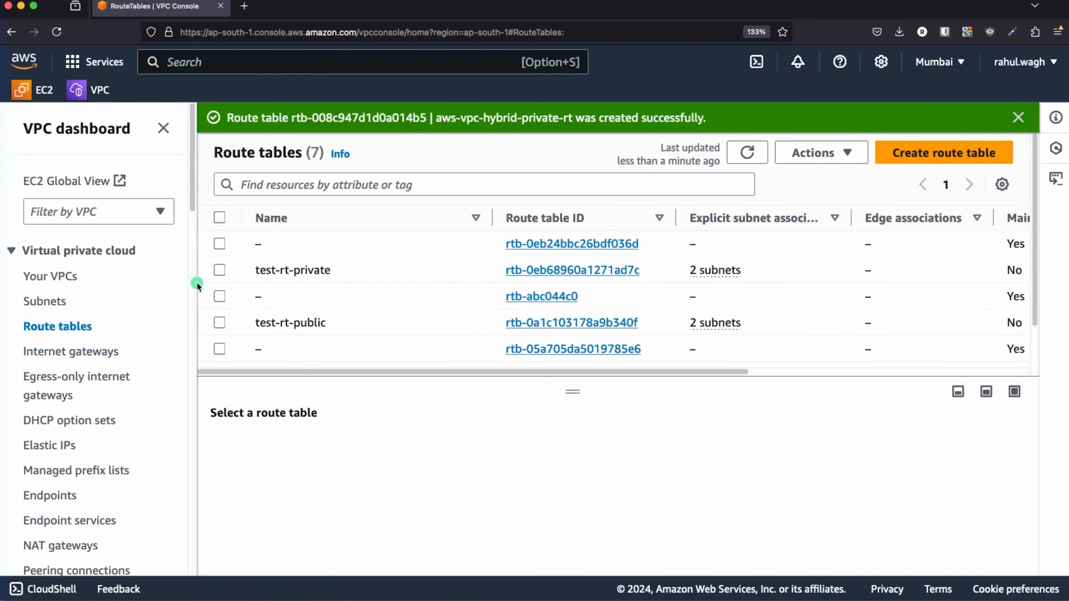
- Filter route tables by aws-vpc-hybrid-vpc-demo and open aws-vpc-hybrid-public-rt in a new tab
{"action": "left_click", "coordinate": [744, 152]}
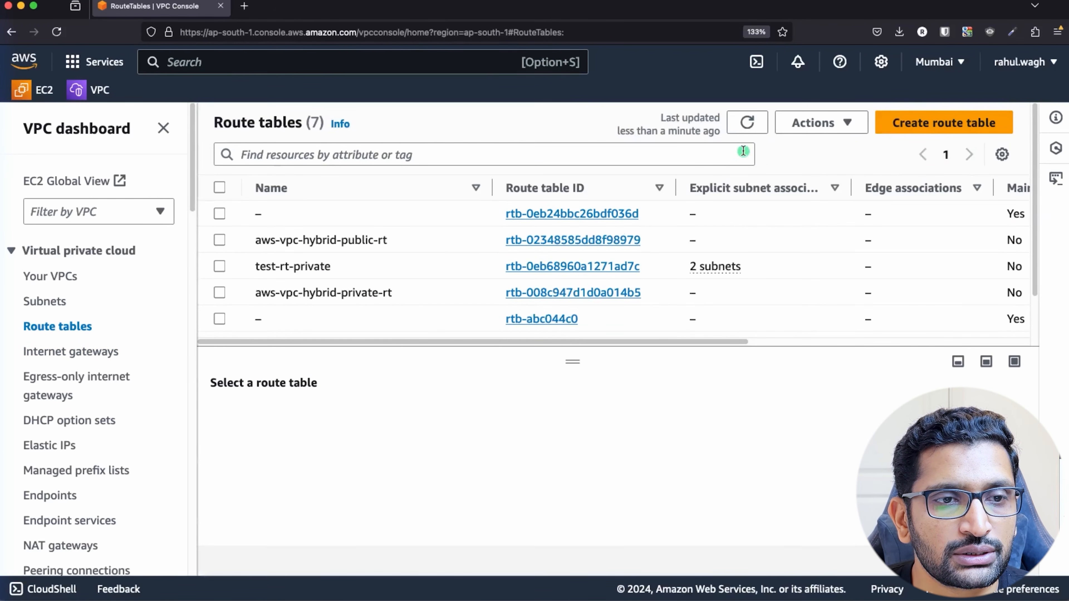
{"action": "left_click", "coordinate": [160, 212]}
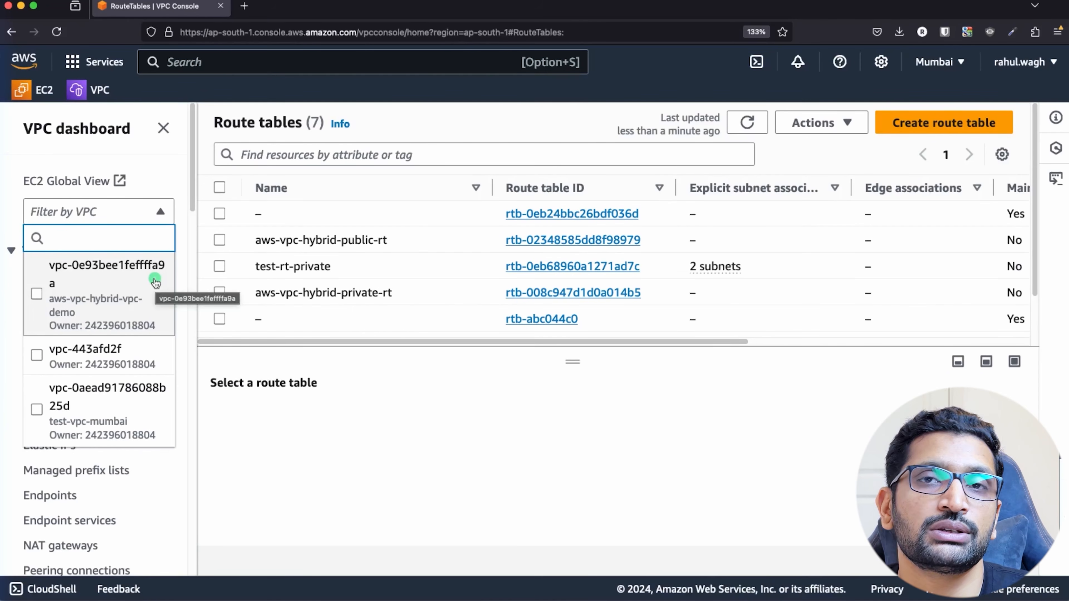
{"action": "left_click", "coordinate": [37, 294]}
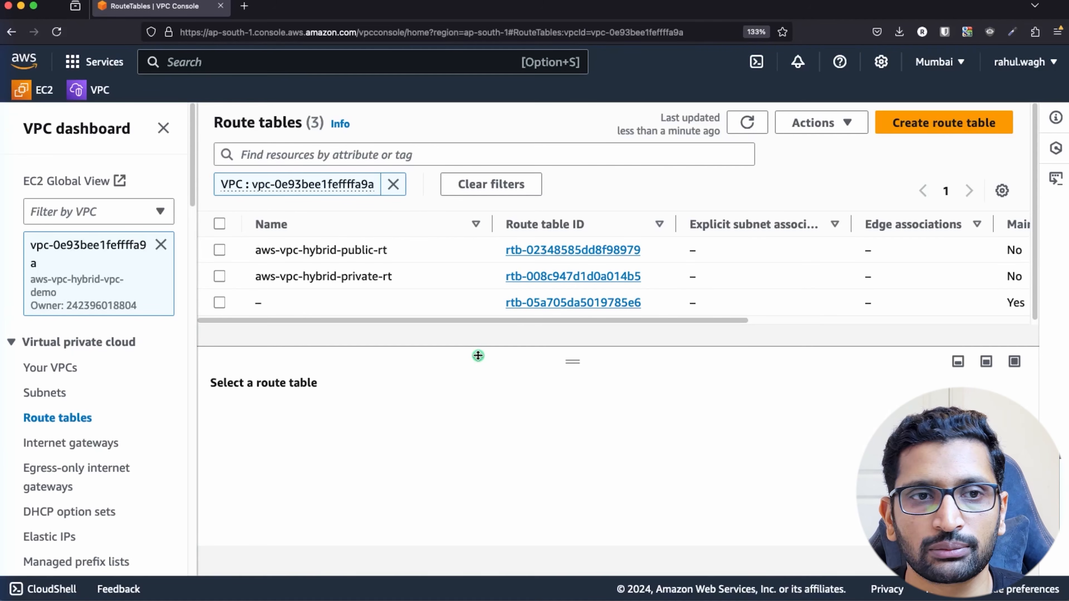
{"action": "left_click", "coordinate": [573, 250], "text": "super"}
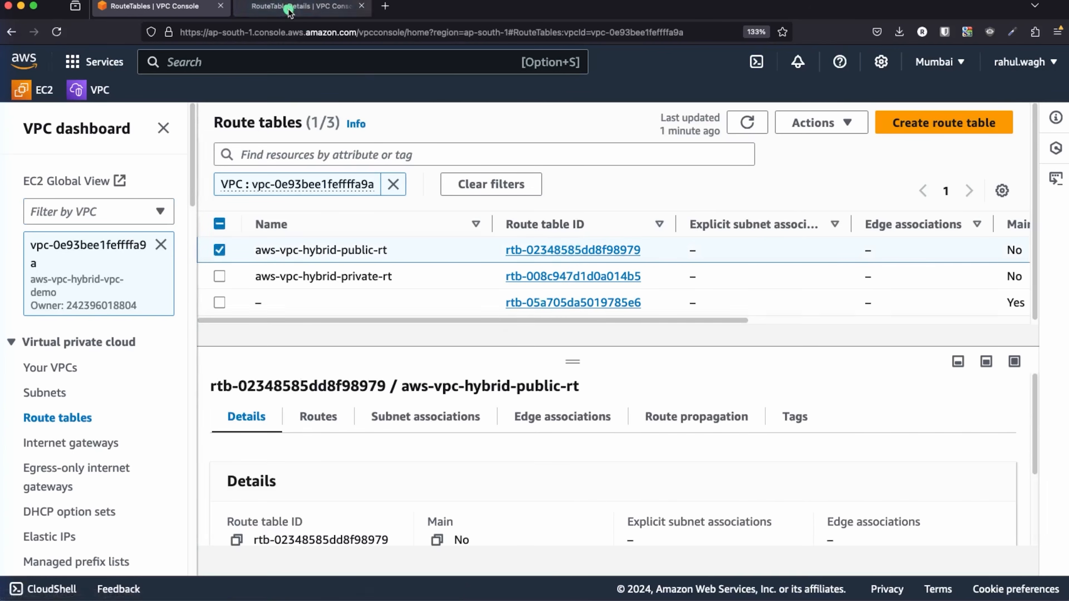
{"action": "left_click", "coordinate": [301, 6]}
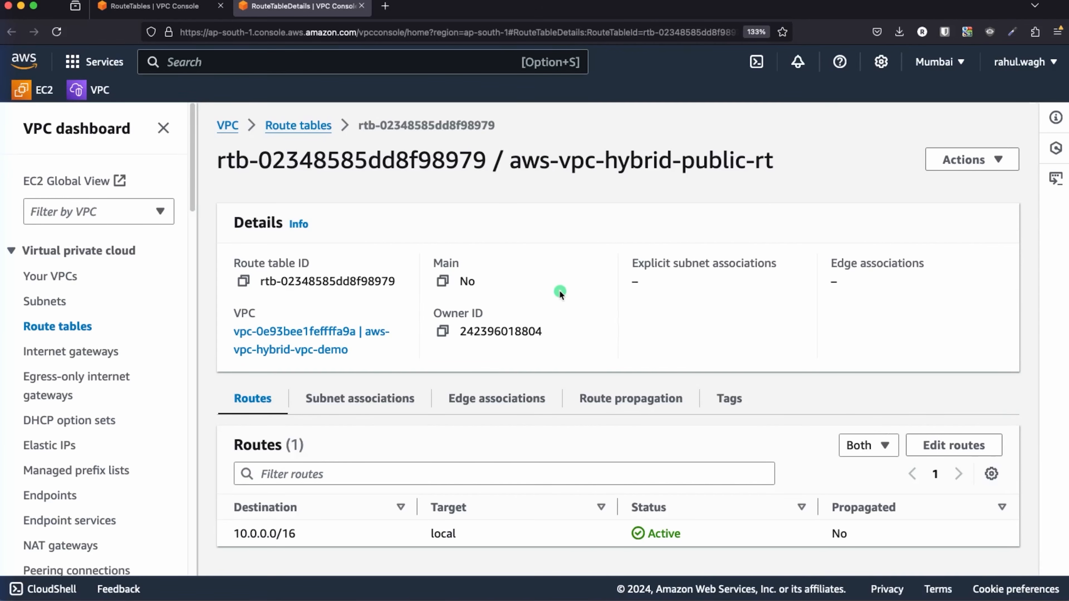
- Associate subnet aws-vpc-hybrid-public-subnet-demo with aws-vpc-hybrid-public-rt and save
{"action": "left_click", "coordinate": [393, 399]}
{"action": "scroll", "coordinate": [507, 403], "scroll_direction": "down", "scroll_amount": 5}
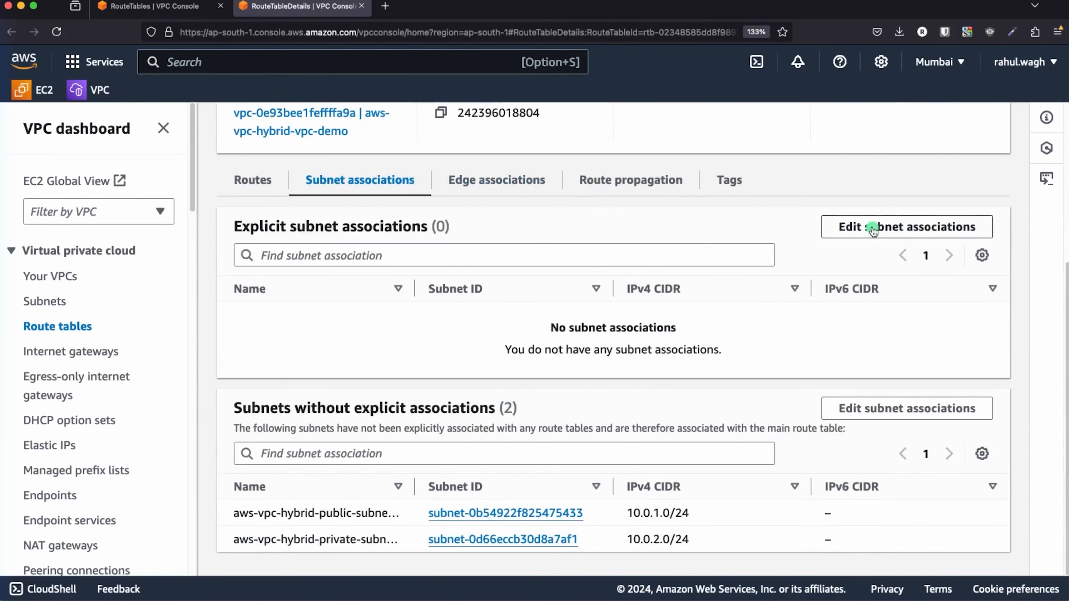
{"action": "left_click", "coordinate": [873, 226]}
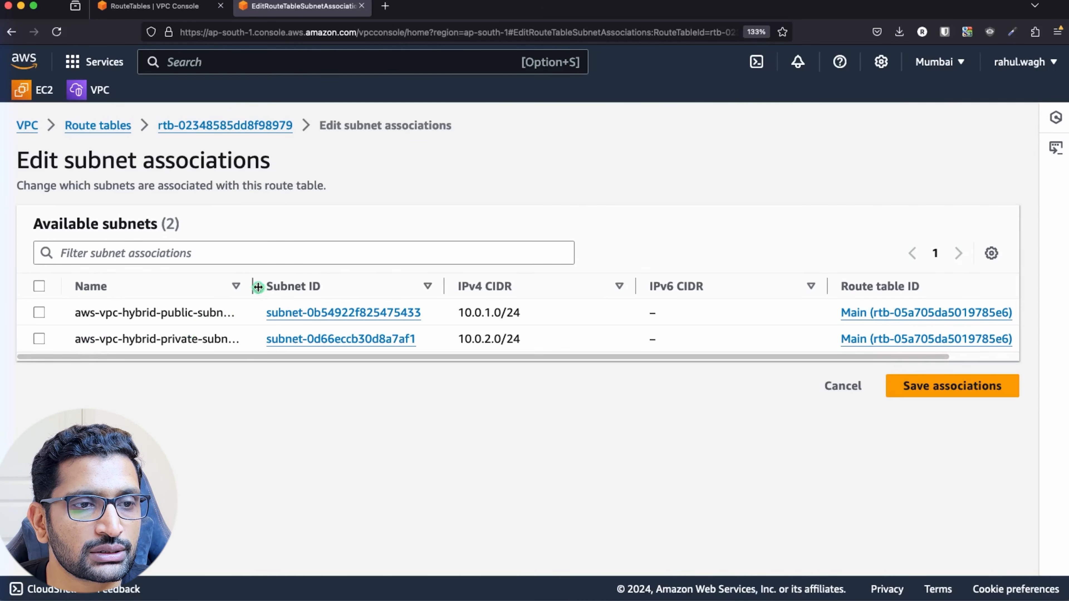
{"action": "left_click_drag", "start_coordinate": [253, 286], "coordinate": [328, 286]}
{"action": "left_click", "coordinate": [39, 313]}
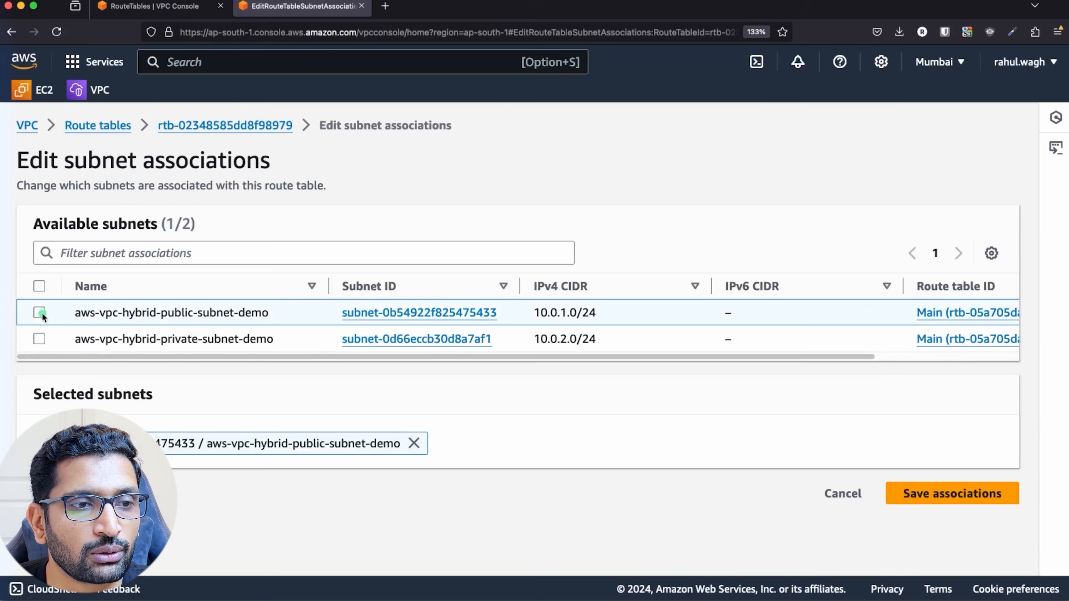
{"action": "left_click", "coordinate": [942, 494]}
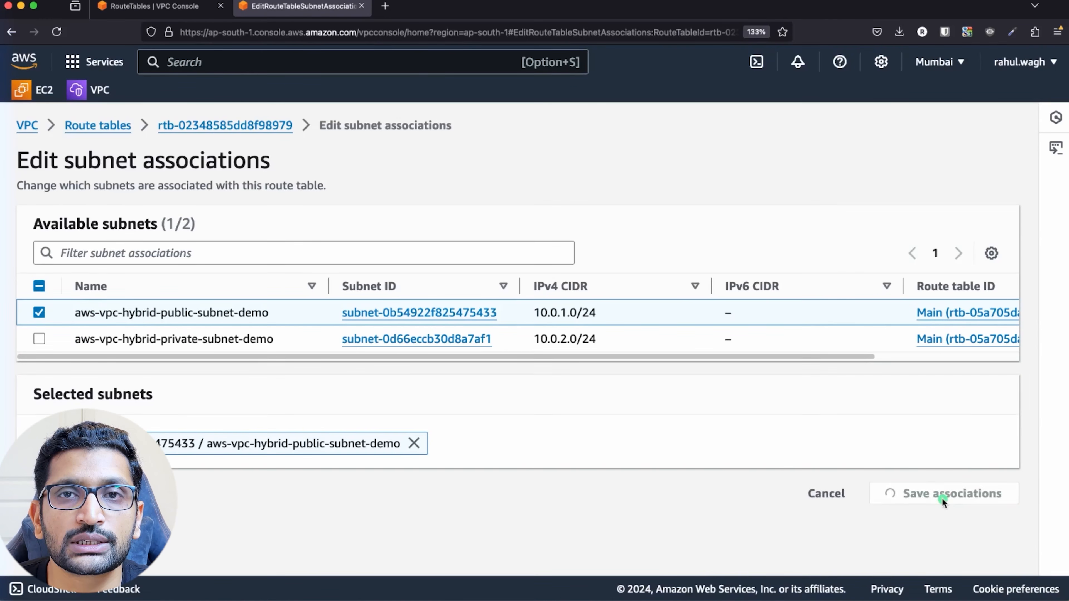
{"action": "scroll", "coordinate": [579, 445], "scroll_direction": "down", "scroll_amount": 1}
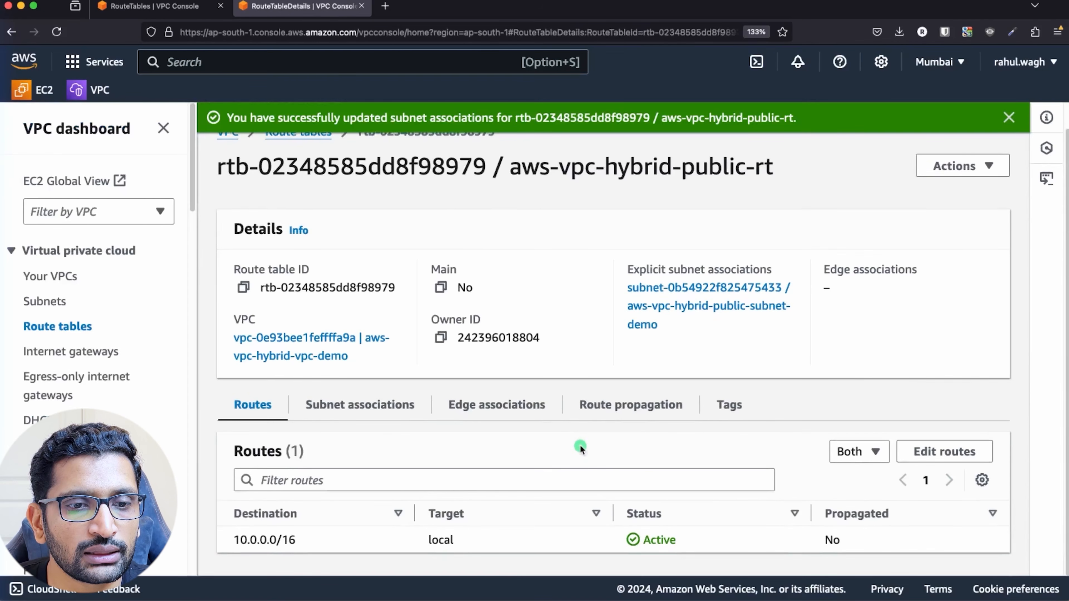
{"action": "left_click", "coordinate": [324, 405]}
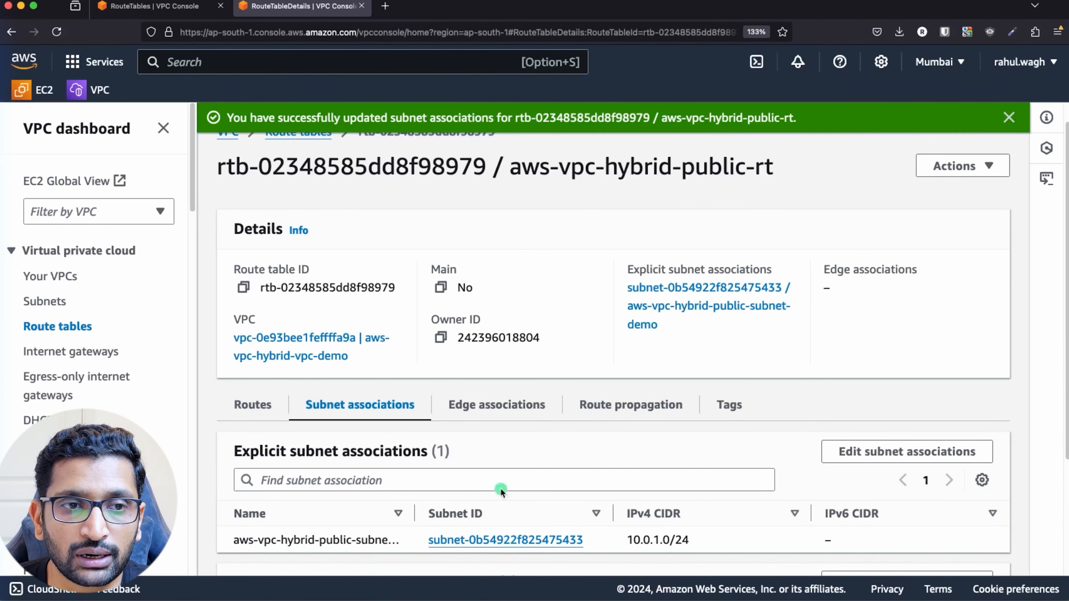
{"action": "scroll", "coordinate": [500, 488], "scroll_direction": "up", "scroll_amount": 1}
- Filter route tables by aws-vpc-hybrid-vpc-demo and open aws-vpc-hybrid-private-rt
{"action": "left_click", "coordinate": [304, 160]}
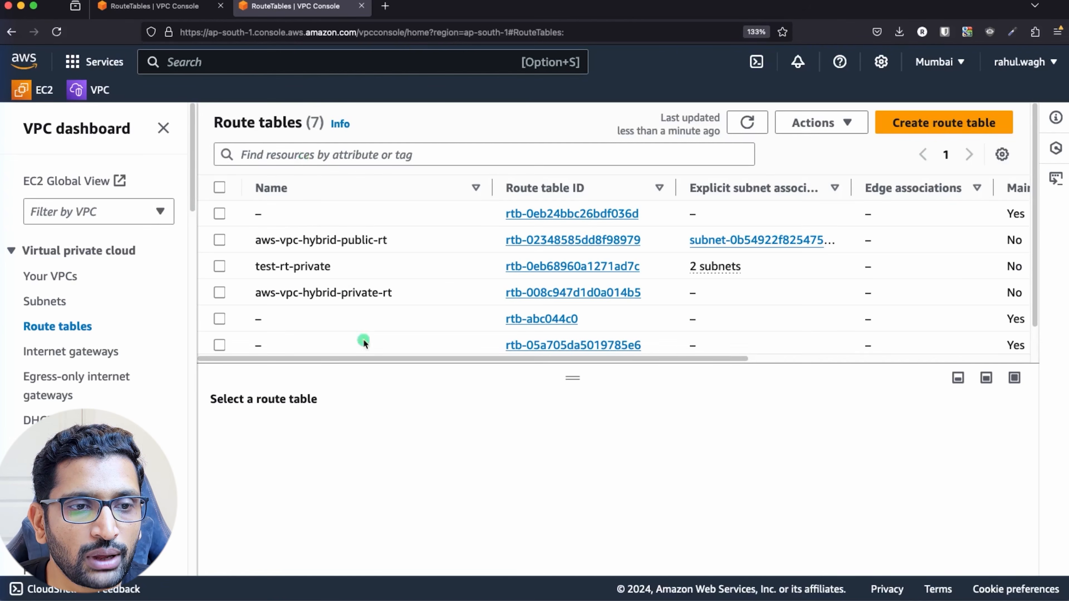
{"action": "left_click", "coordinate": [101, 213]}
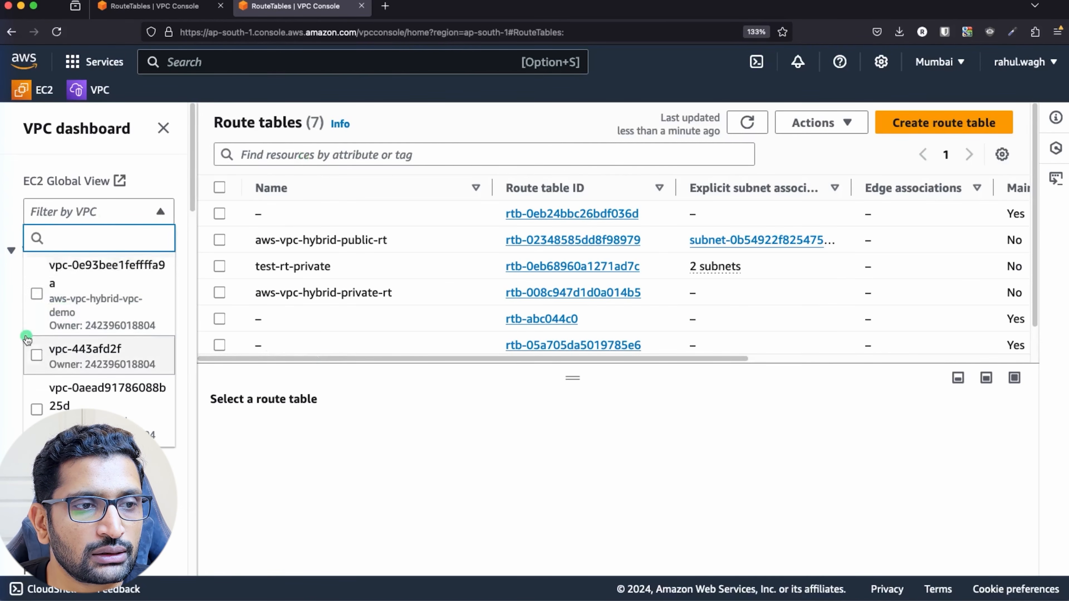
{"action": "left_click", "coordinate": [34, 290]}
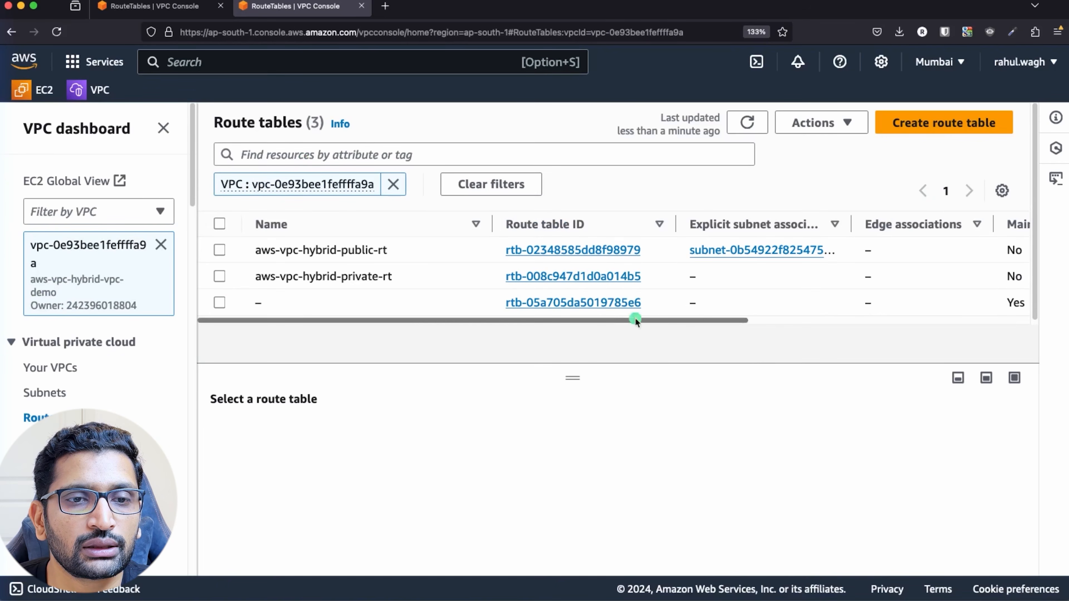
{"action": "left_click", "coordinate": [568, 277]}
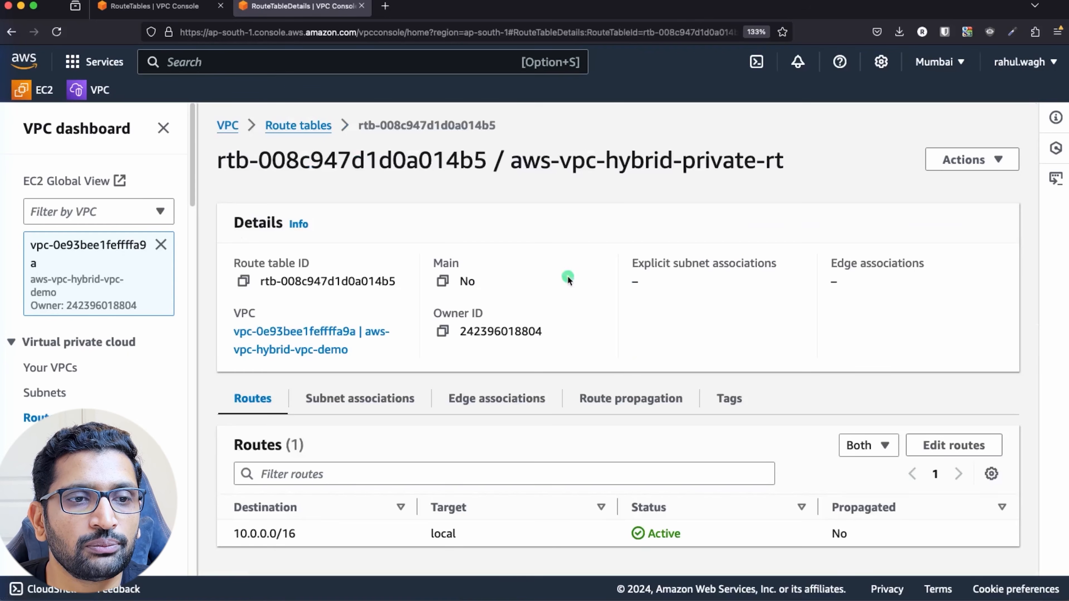
- Associate subnet aws-vpc-hybrid-private-subnet-demo with the private route table and save
{"action": "left_click", "coordinate": [341, 399]}
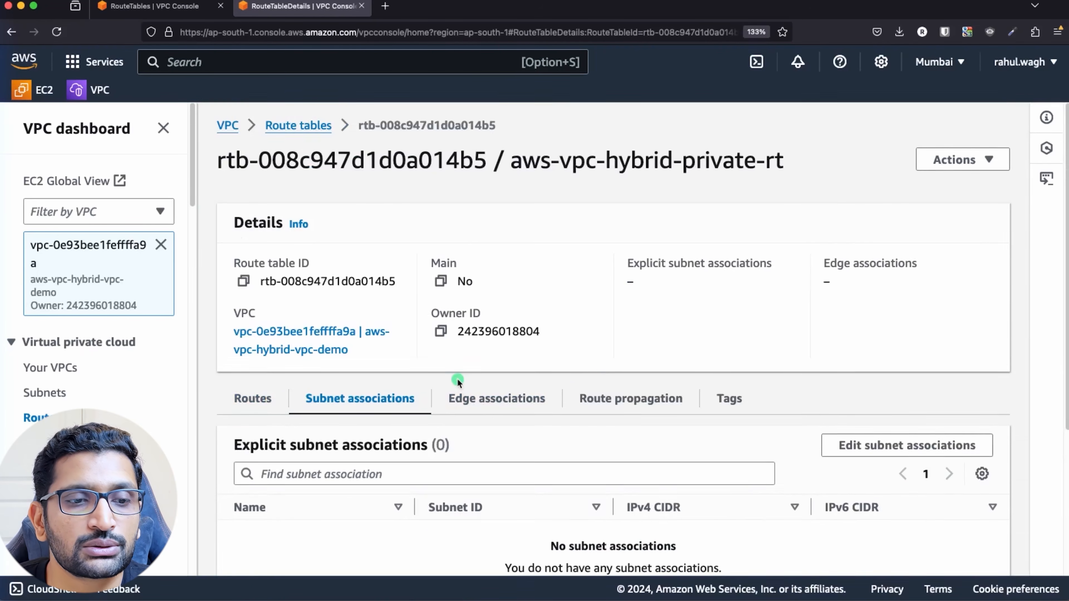
{"action": "scroll", "coordinate": [467, 378], "scroll_direction": "down", "scroll_amount": 5}
{"action": "left_click", "coordinate": [928, 254]}
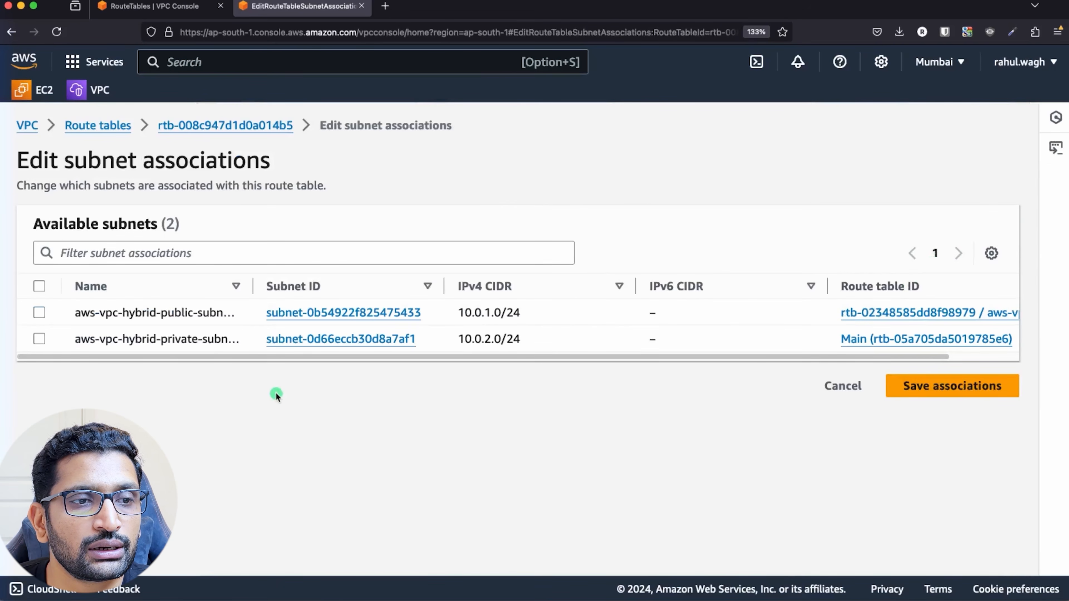
{"action": "left_click", "coordinate": [34, 340]}
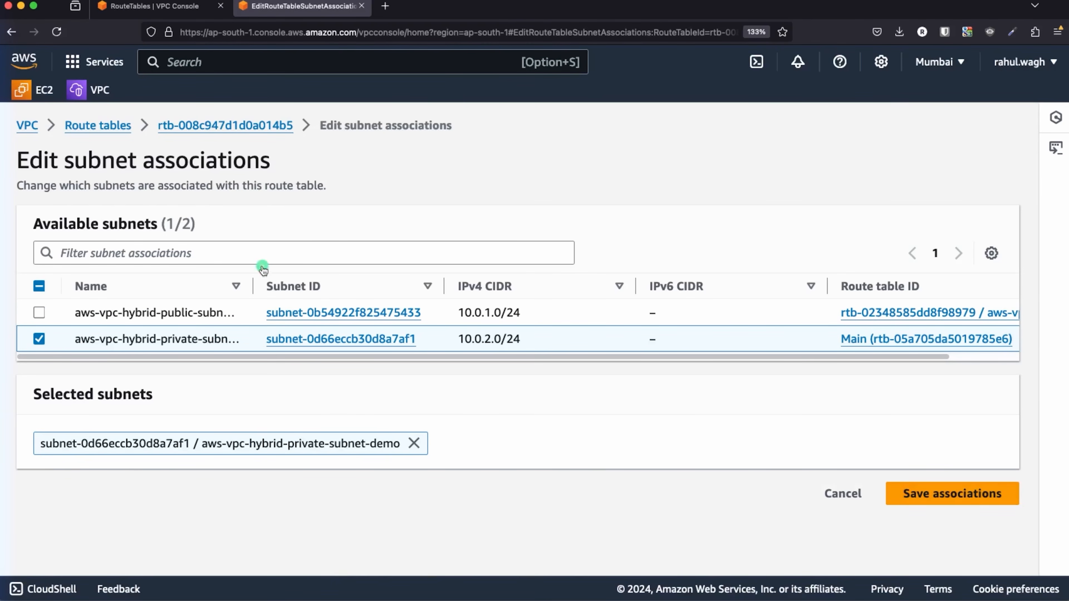
{"action": "left_click", "coordinate": [974, 493]}
{"action": "scroll", "coordinate": [565, 439], "scroll_direction": "down", "scroll_amount": 1}
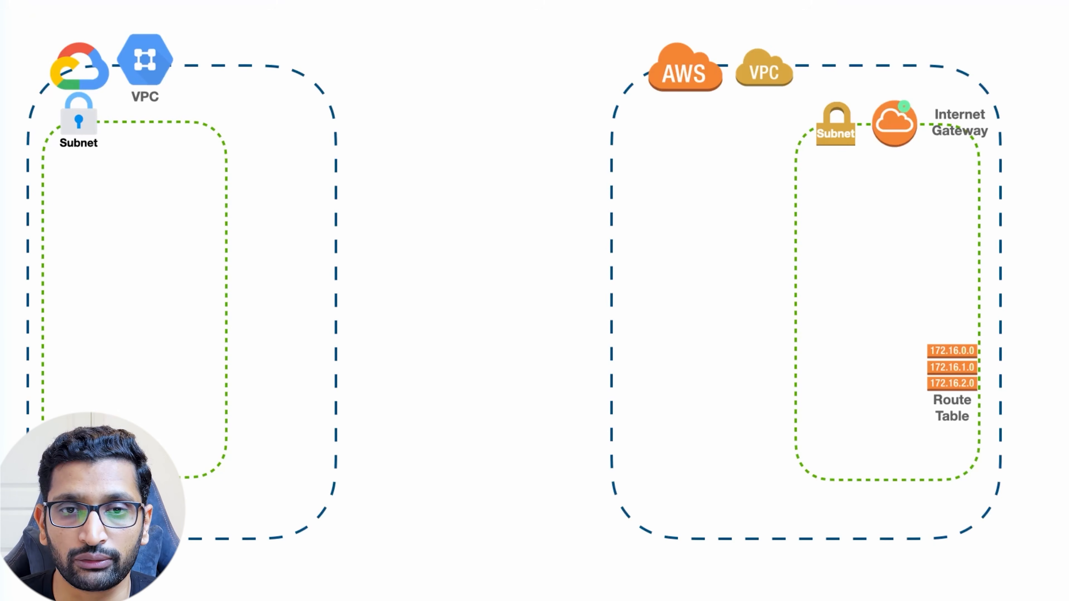
{"action": "key", "text": "super+Tab"}
{"action": "key", "text": "super+Tab"}
{"action": "key", "text": "super+Tab"}
{"action": "key", "text": "super+Tab"}
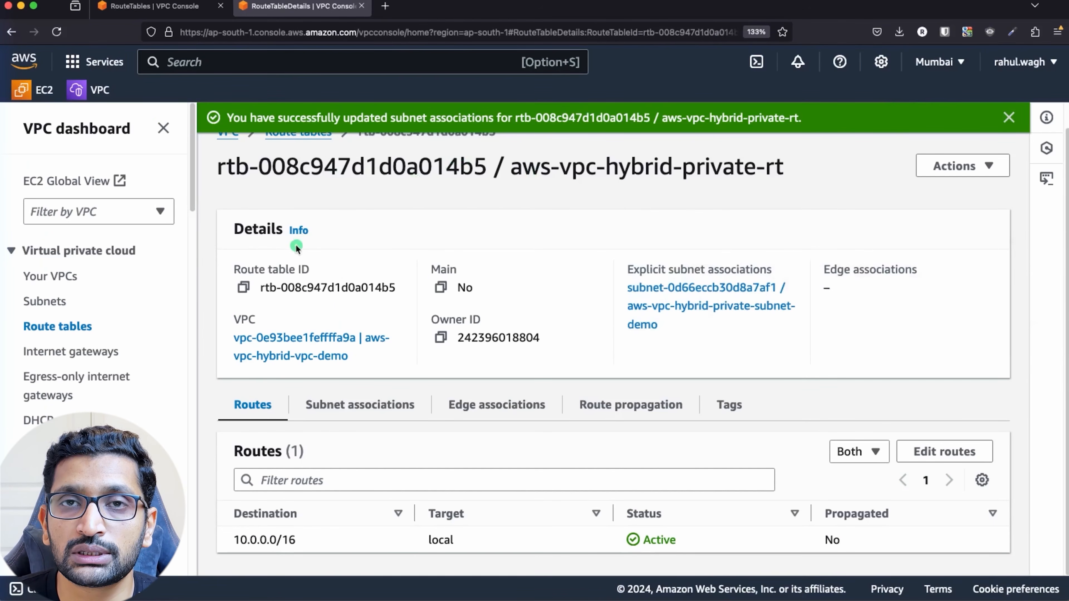
- Edit aws-vpc-hybrid-public-rt's routes, adding a new route with destination 0.0.0.0/0
{"action": "scroll", "coordinate": [278, 267], "scroll_direction": "up", "scroll_amount": 1}
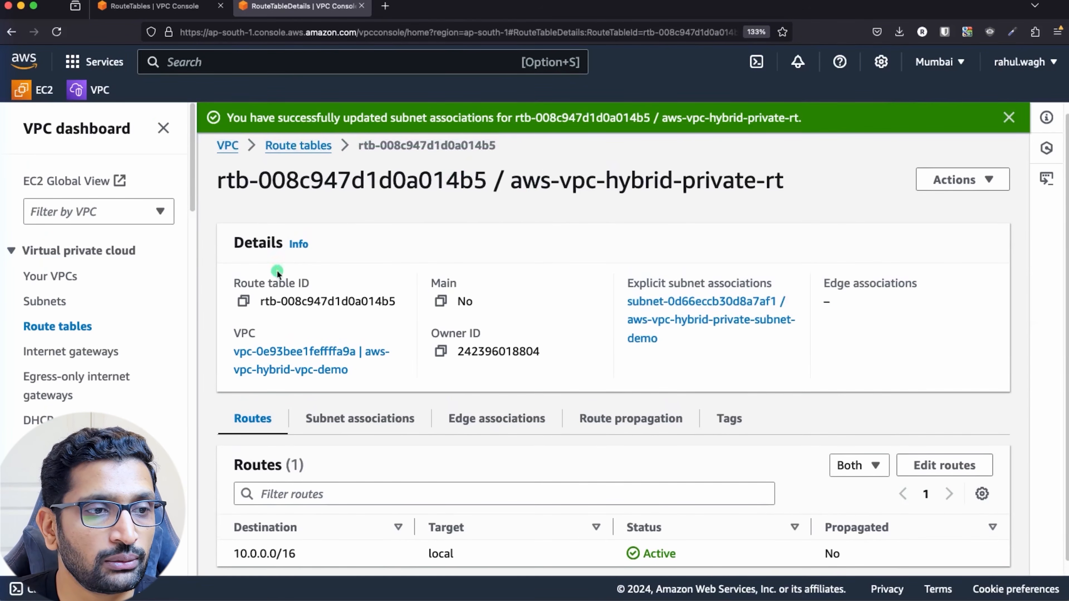
{"action": "left_click", "coordinate": [70, 329]}
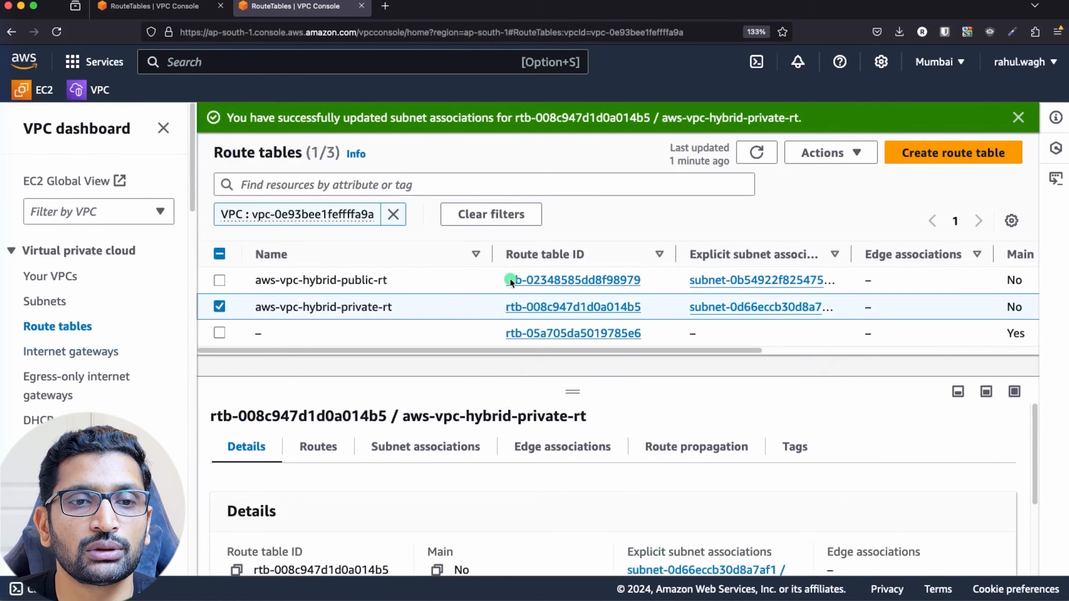
{"action": "left_click", "coordinate": [508, 280]}
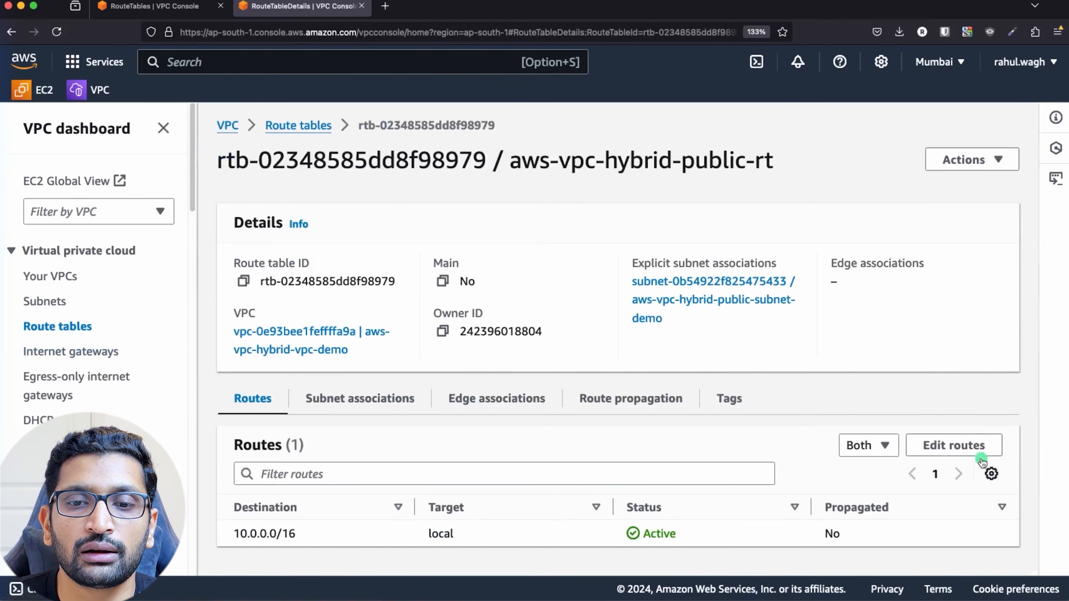
{"action": "left_click", "coordinate": [965, 446]}
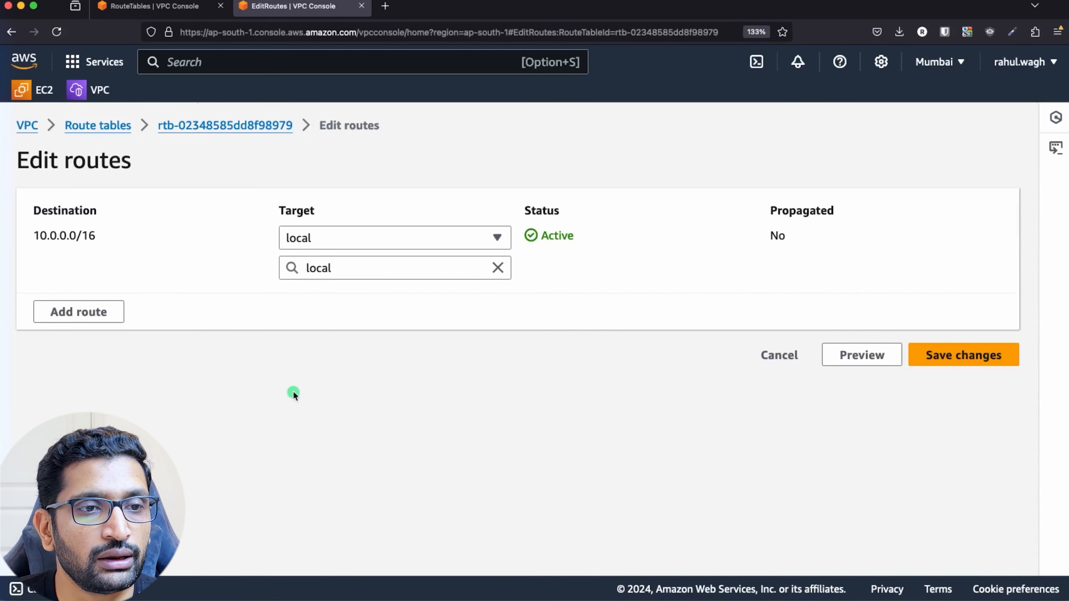
{"action": "left_click", "coordinate": [88, 314]}
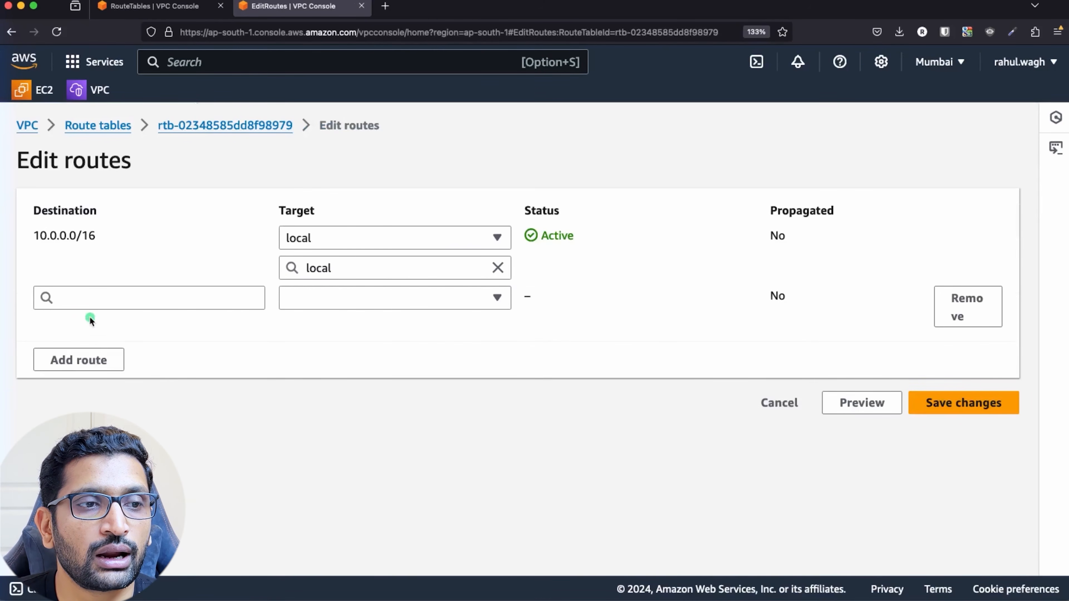
{"action": "left_click", "coordinate": [95, 302]}
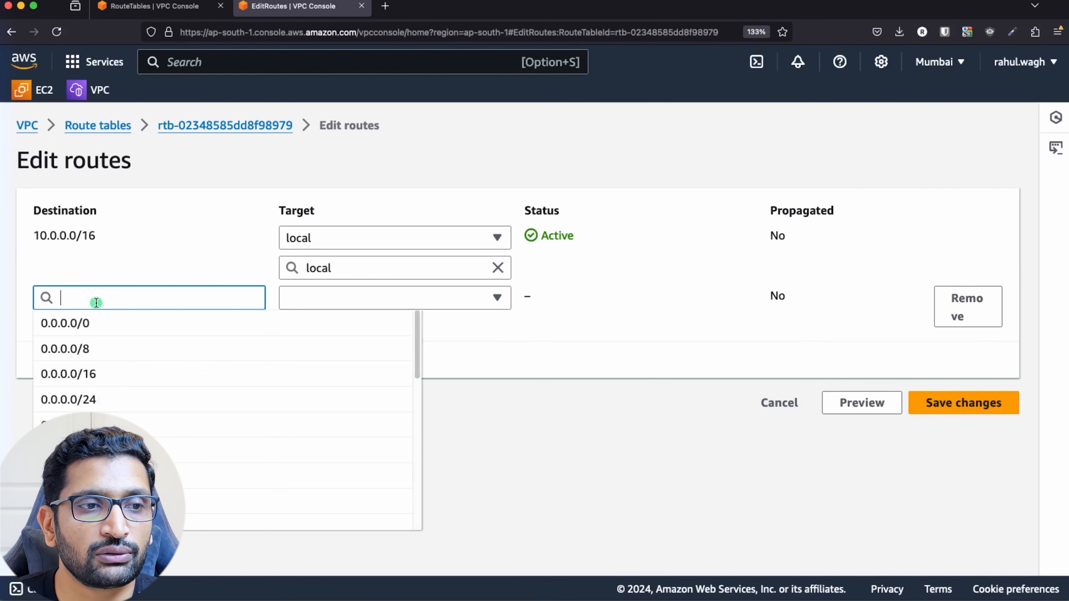
{"action": "left_click", "coordinate": [79, 322]}
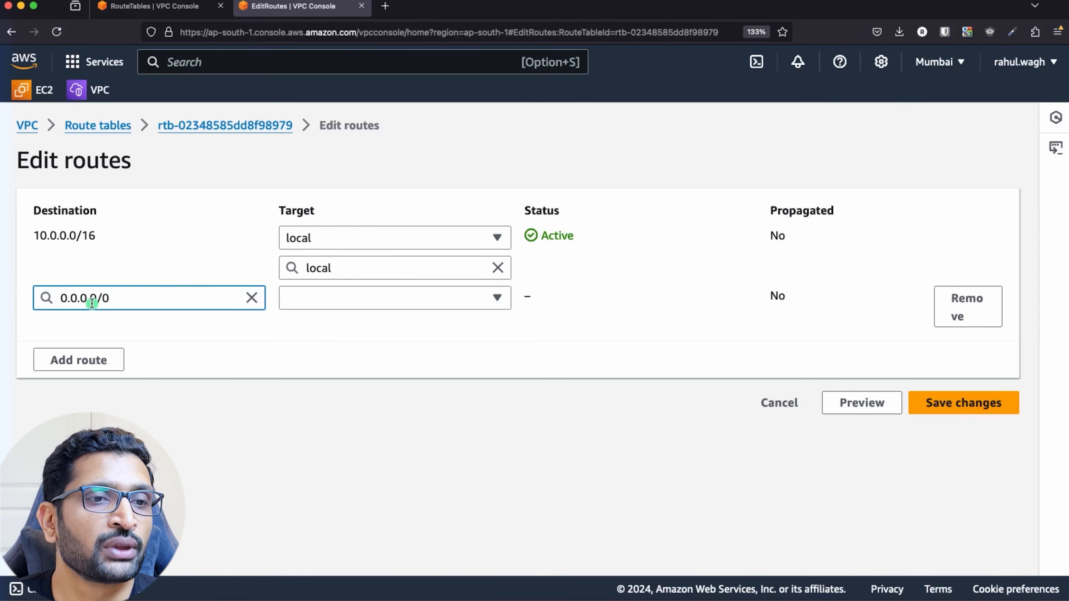
- Target that route at internet gateway aws-vpc-hybrid-igw (igw-0c479e622ab0db944) and save
{"action": "left_click", "coordinate": [495, 293]}
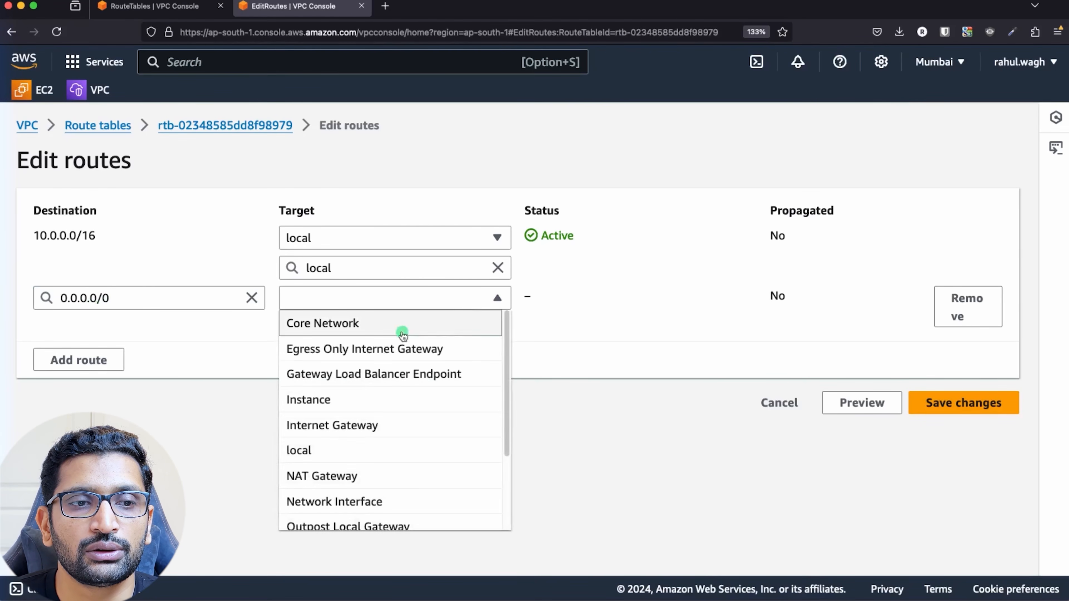
{"action": "left_click", "coordinate": [332, 425]}
{"action": "left_click", "coordinate": [370, 327]}
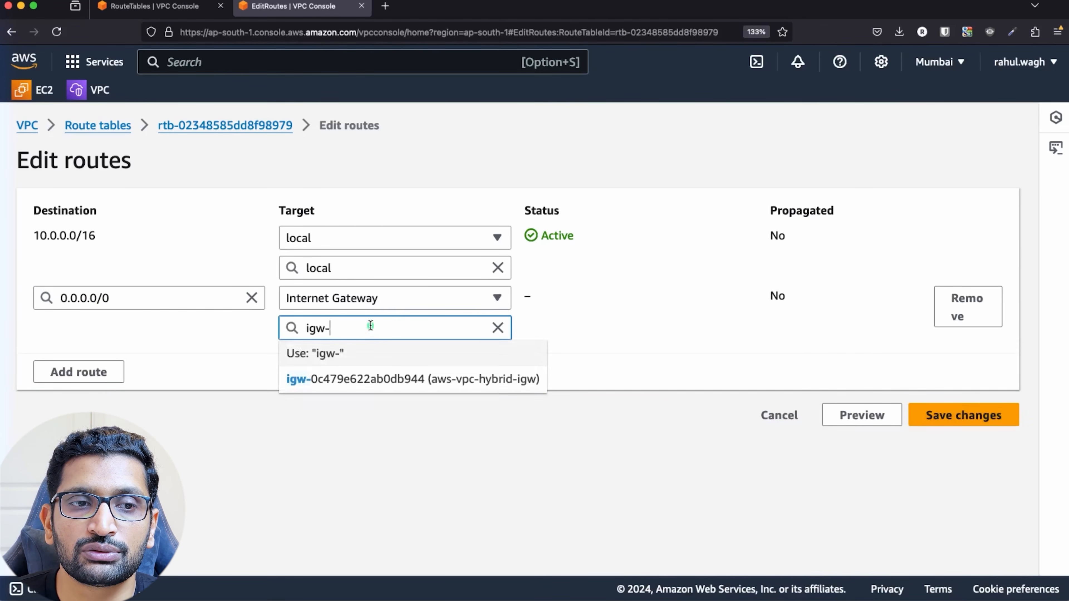
{"action": "left_click", "coordinate": [418, 379]}
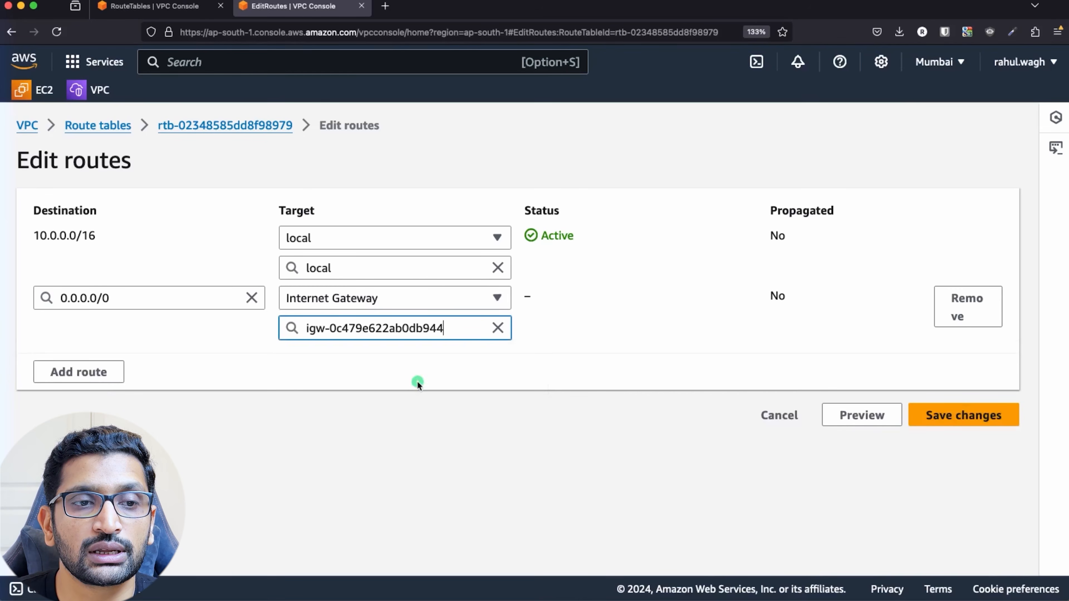
{"action": "left_click", "coordinate": [958, 423]}
{"action": "scroll", "coordinate": [572, 405], "scroll_direction": "down", "scroll_amount": 3}
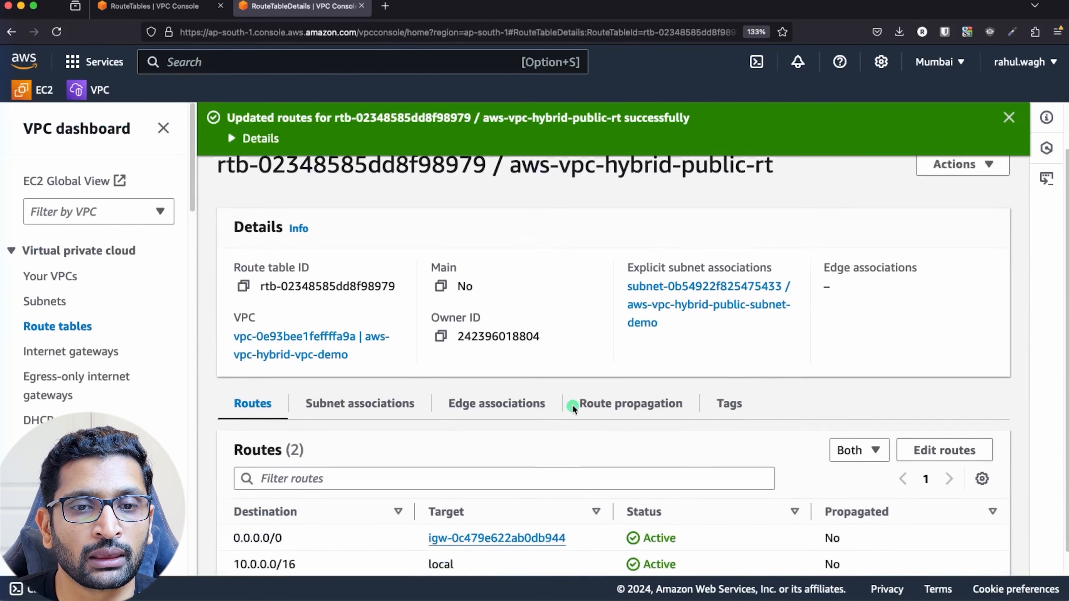
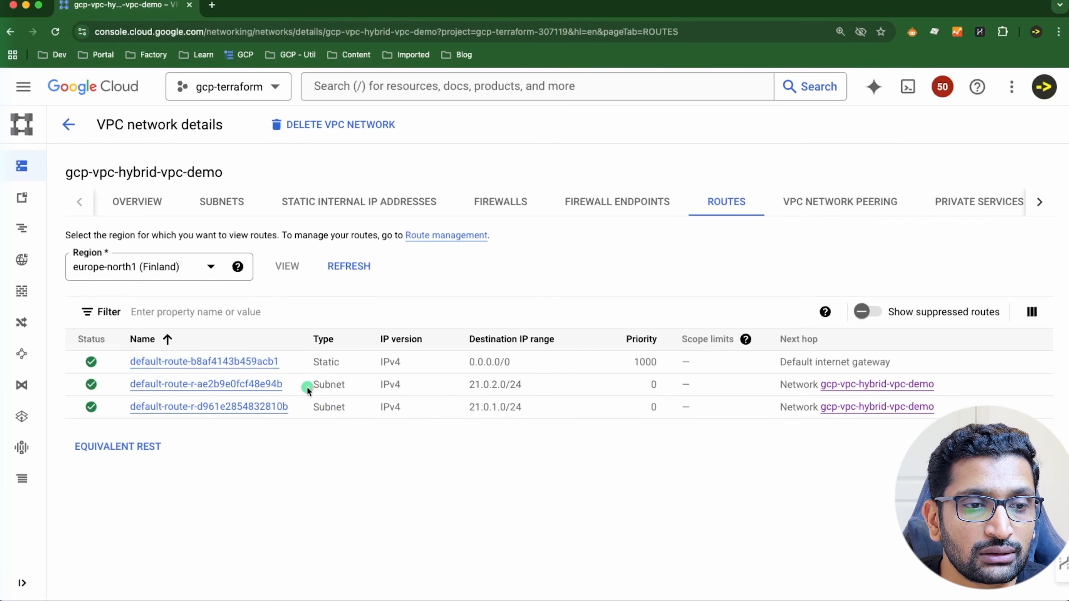
- Highlight the routes to 21.0.2.0/24 and 21.0.1.0/24 in the route table
{"action": "left_click_drag", "start_coordinate": [284, 384], "coordinate": [122, 383]}
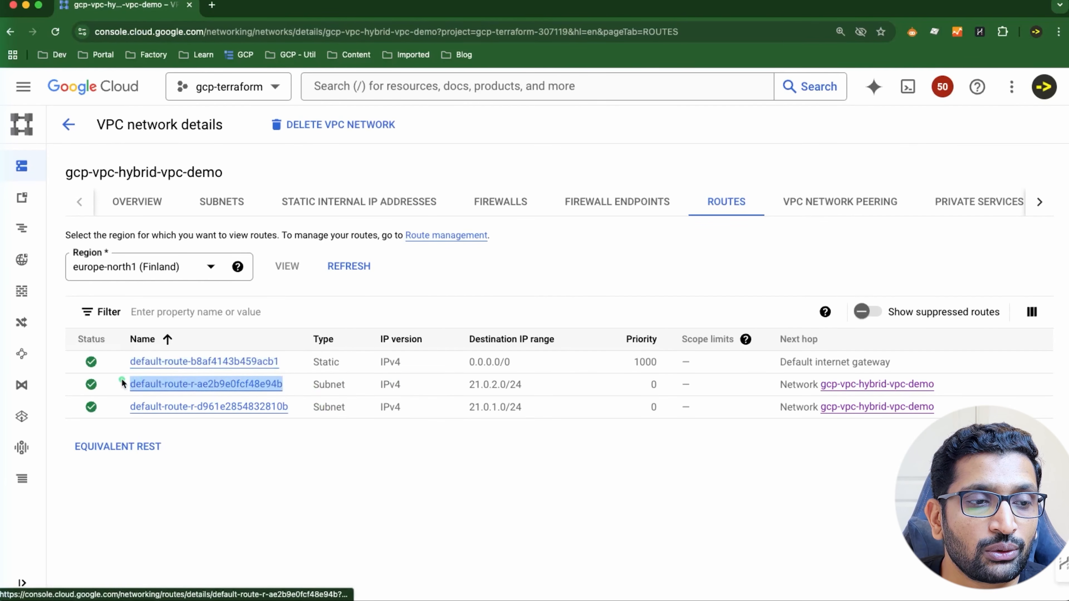
{"action": "left_click", "coordinate": [309, 405]}
{"action": "left_click_drag", "start_coordinate": [309, 406], "coordinate": [130, 405]}
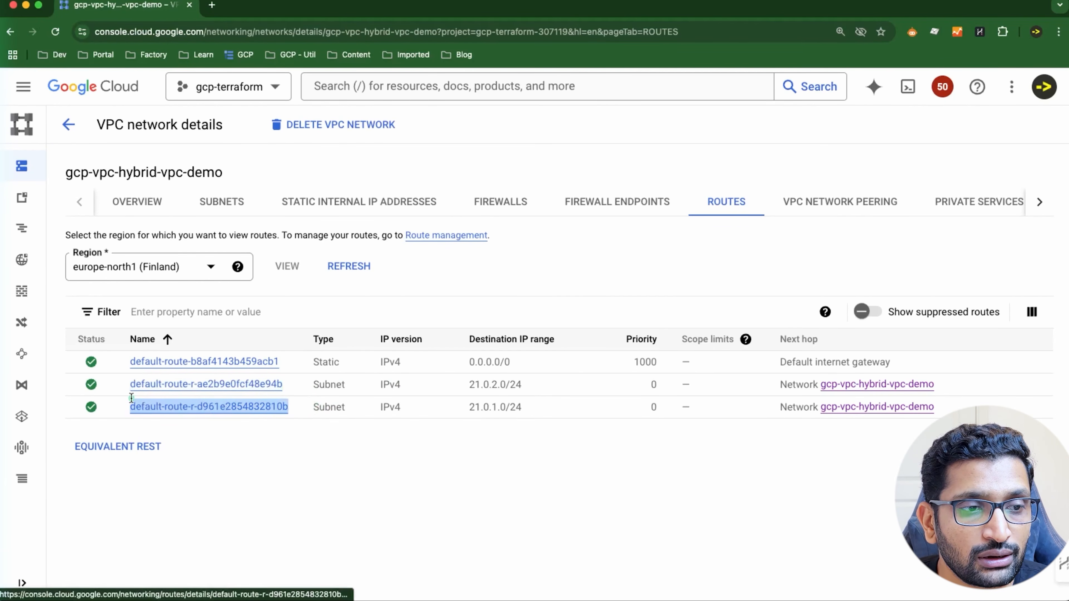
{"action": "left_click", "coordinate": [310, 436]}
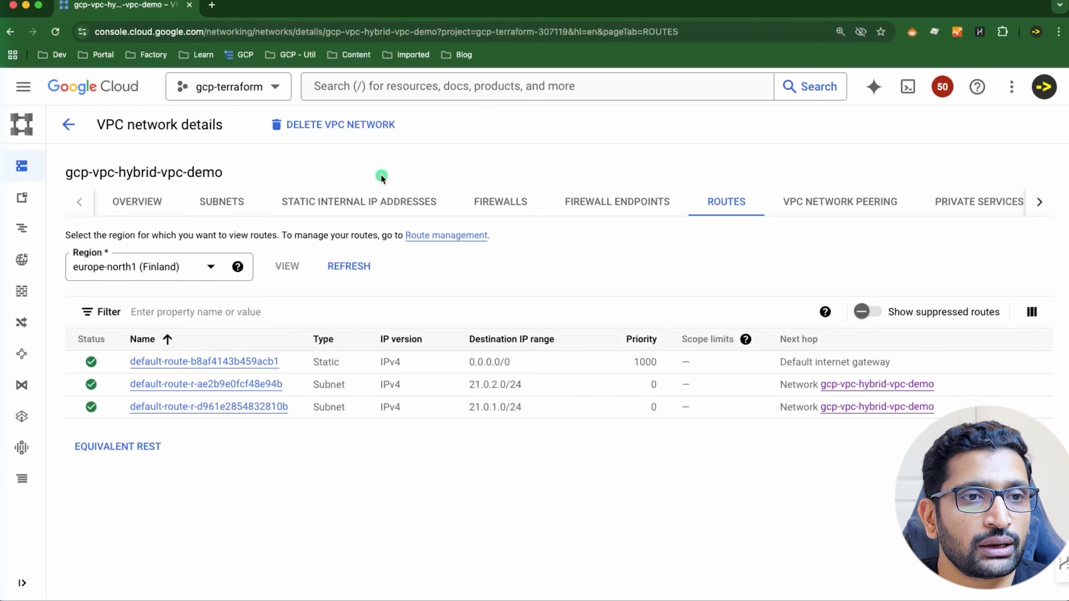
- Find VM instances via 'vms' search and stop test-instance
{"action": "left_click", "coordinate": [329, 81]}
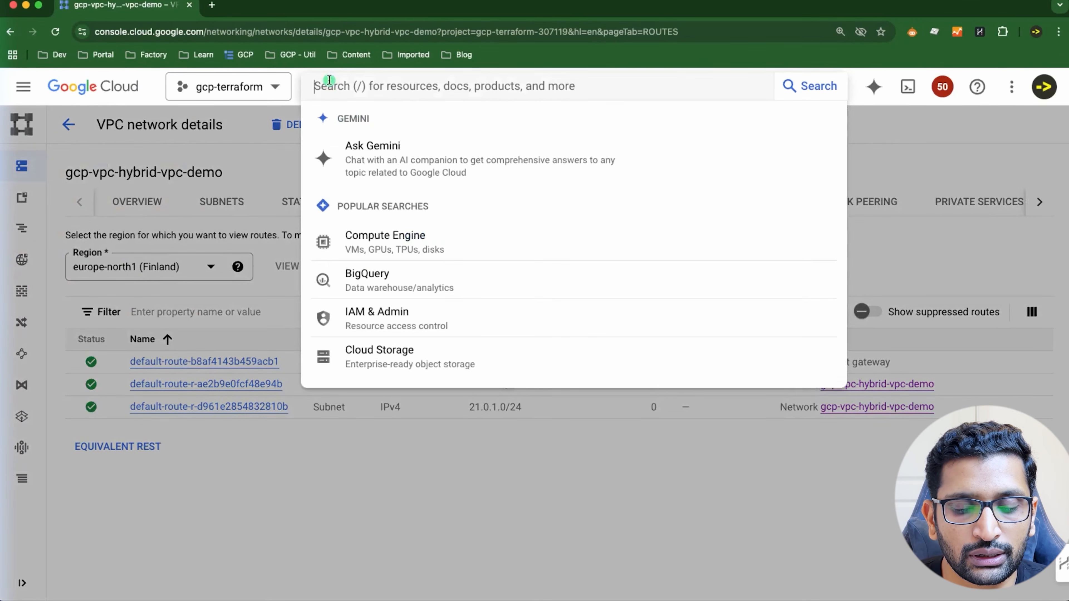
{"action": "type", "text": "vms"}
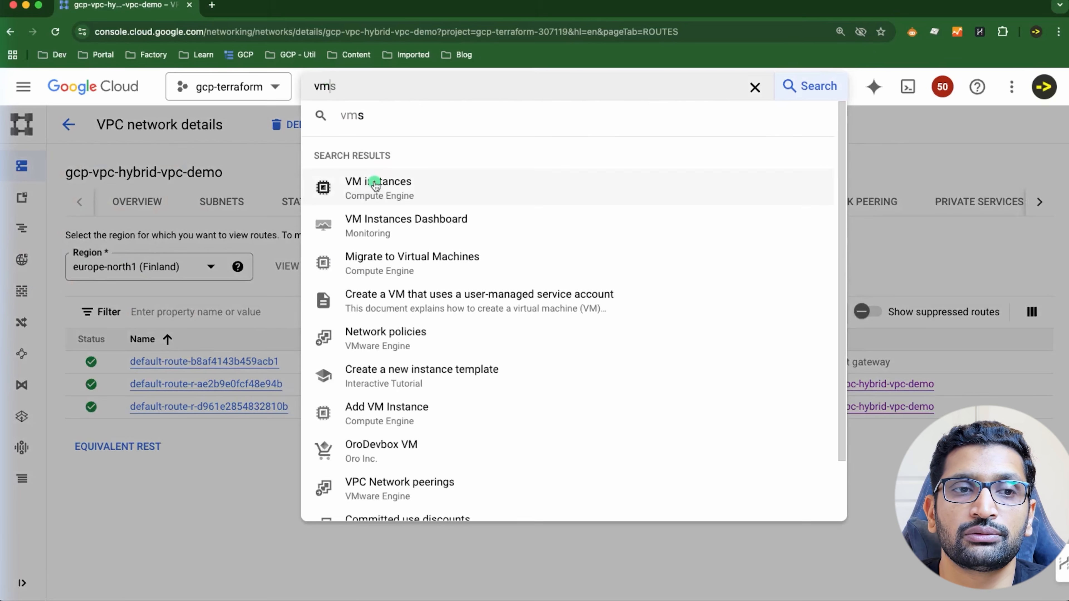
{"action": "left_click", "coordinate": [375, 184]}
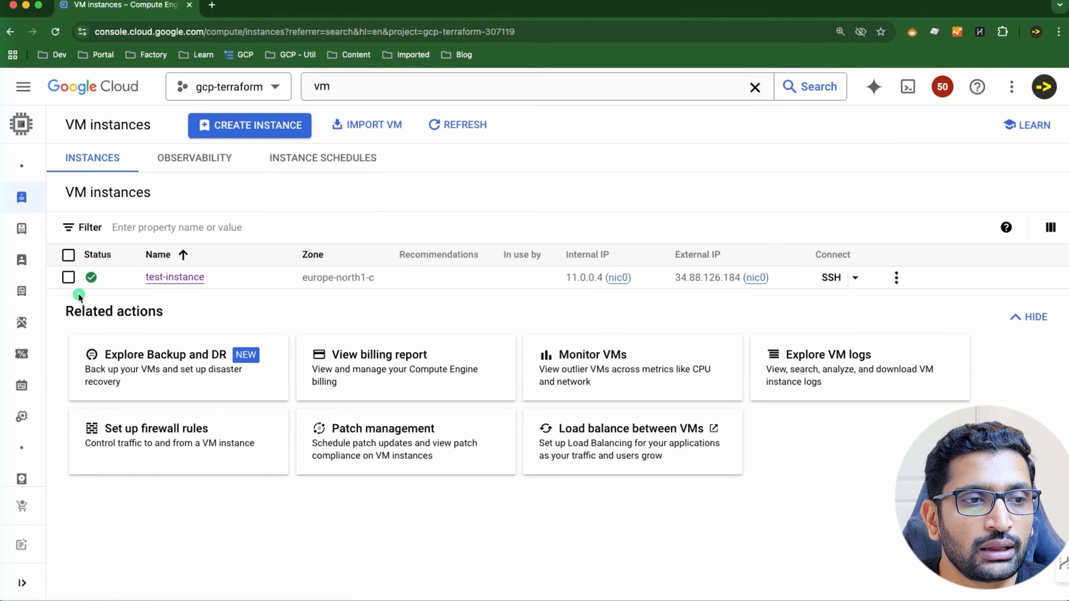
{"action": "left_click", "coordinate": [897, 278]}
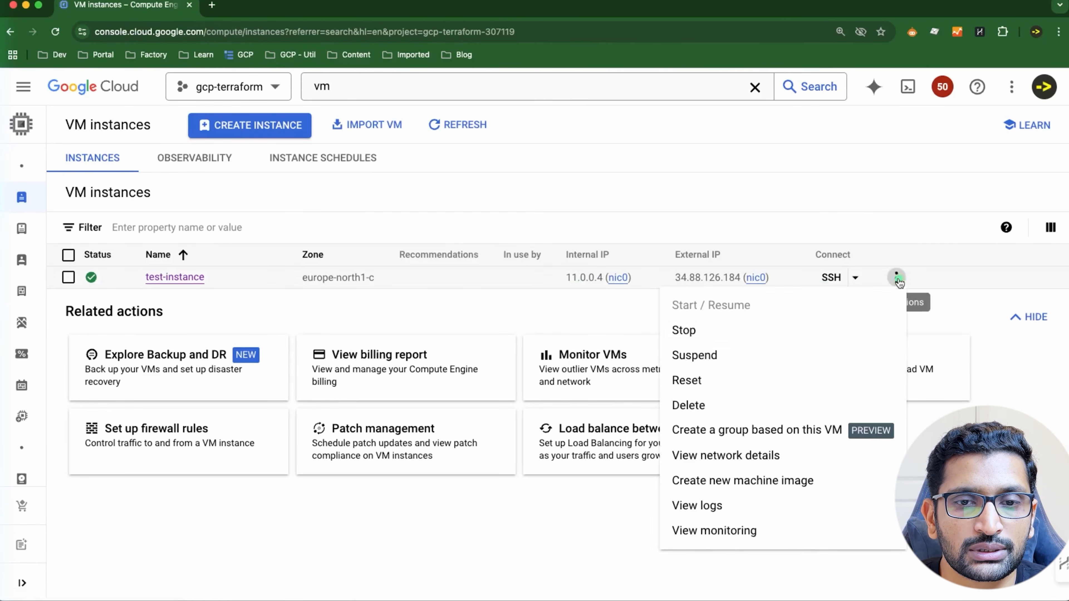
{"action": "left_click", "coordinate": [708, 329]}
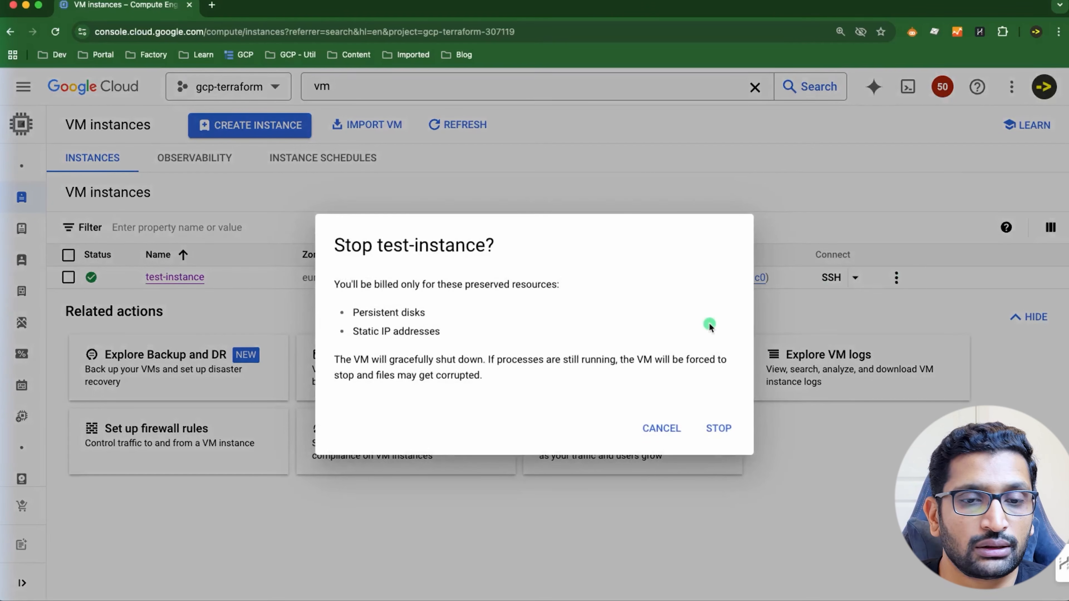
{"action": "left_click", "coordinate": [712, 429]}
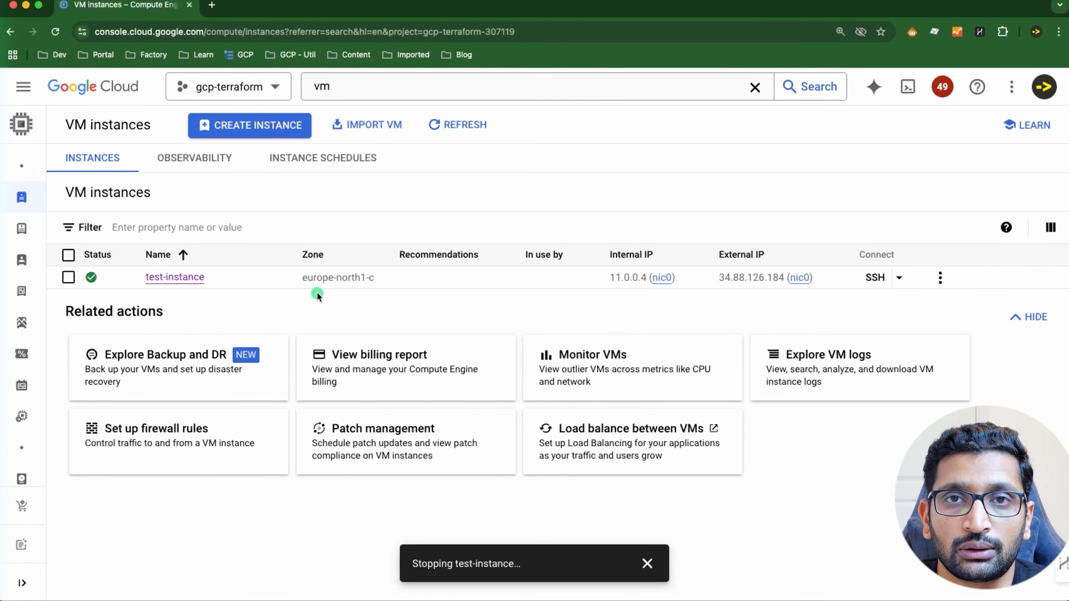
- Start a new VM instance and paste gcp-vpc-hybrid into its Name field
{"action": "left_click", "coordinate": [255, 124]}
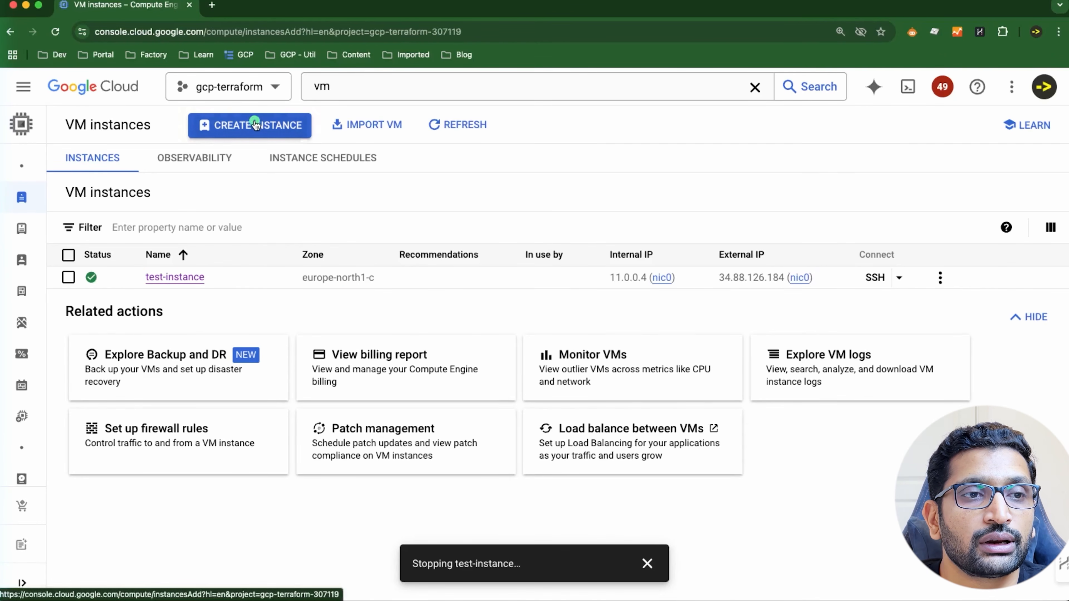
{"action": "triple_click", "coordinate": [394, 184]}
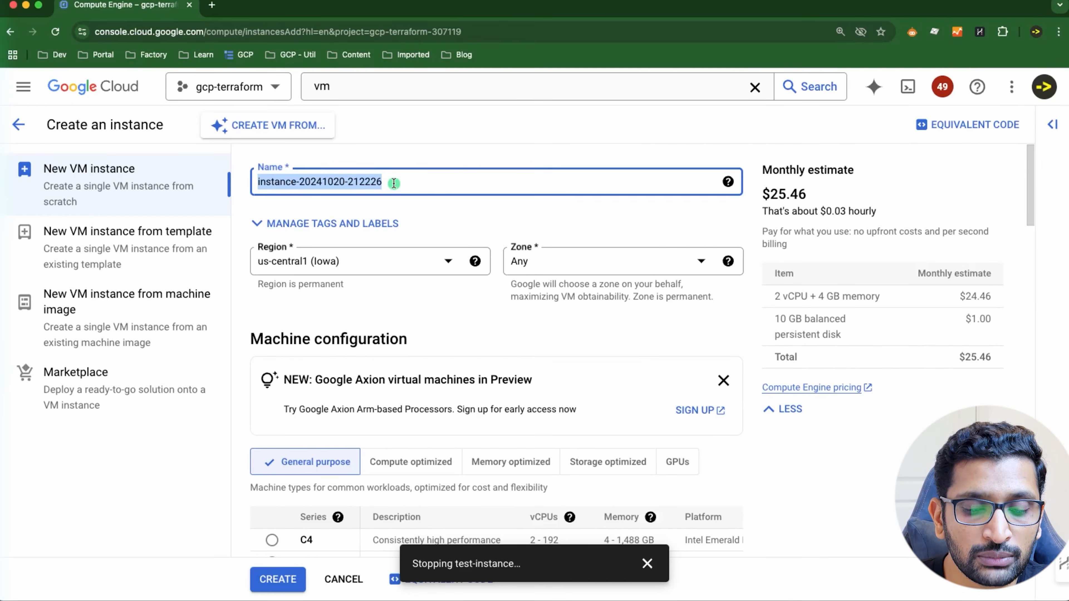
{"action": "type", "text": "gcp"}
{"action": "key", "text": "super+Tab"}
{"action": "key", "text": "super+Tab"}
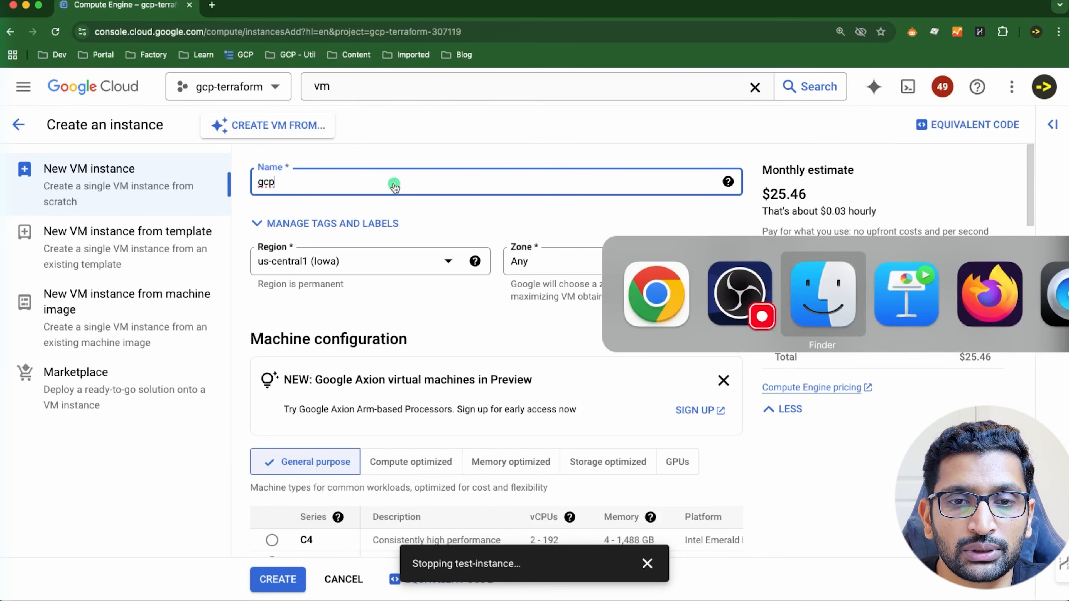
{"action": "key", "text": "super+Tab"}
{"action": "key", "text": "super+Tab"}
{"action": "key", "text": "super+Tab"}
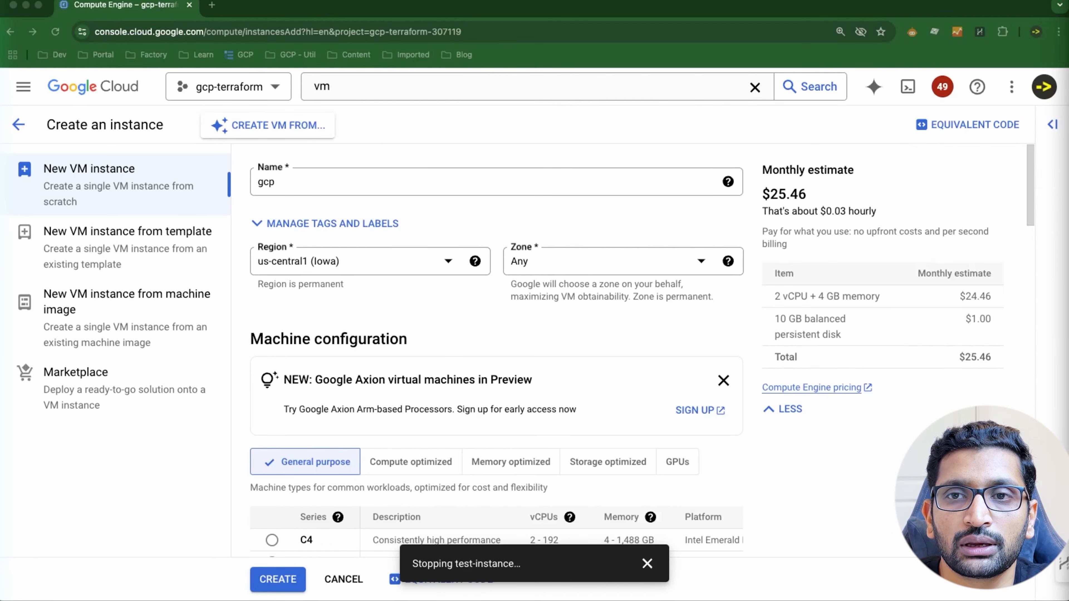
{"action": "left_click", "coordinate": [299, 191]}
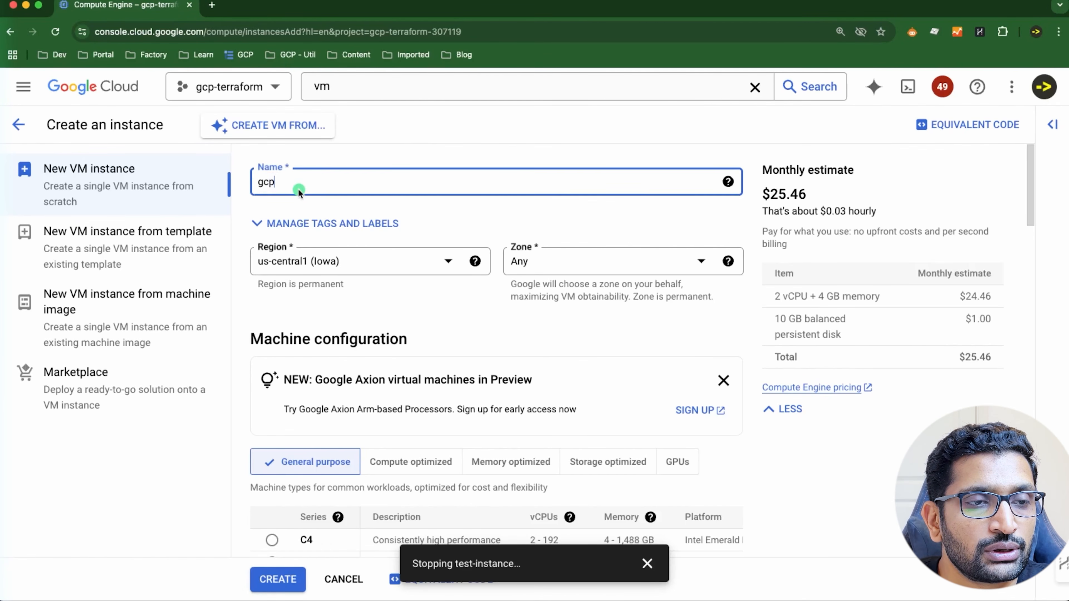
{"action": "left_click_drag", "start_coordinate": [297, 185], "coordinate": [221, 181]}
{"action": "type", "text": "gcp-vpc-hybrid"}
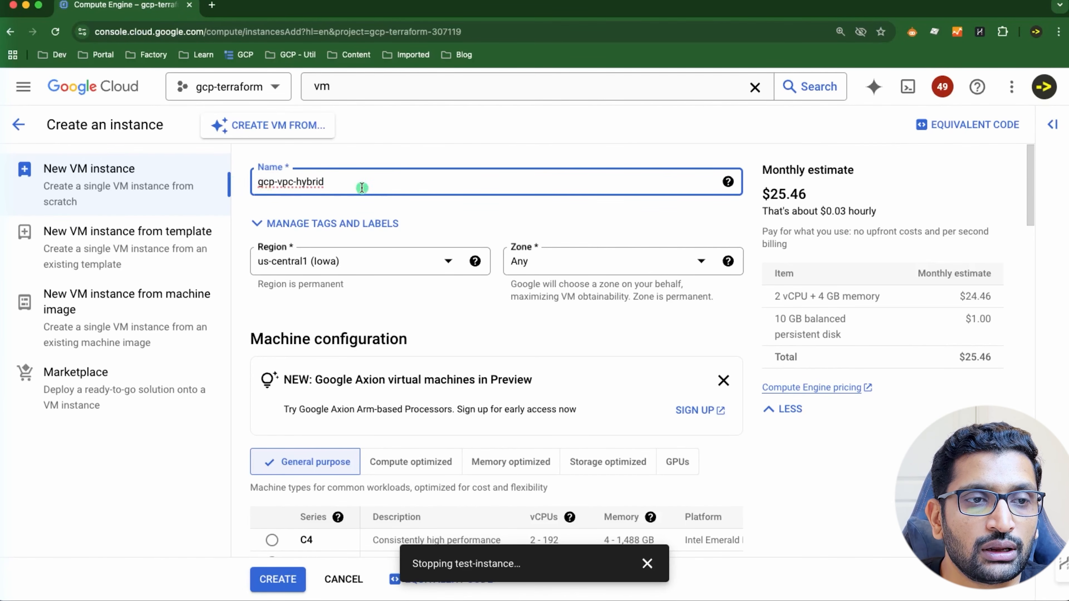
- Edit the instance name into gcp-hybrid-public-vm
{"action": "double_click", "coordinate": [280, 181]}
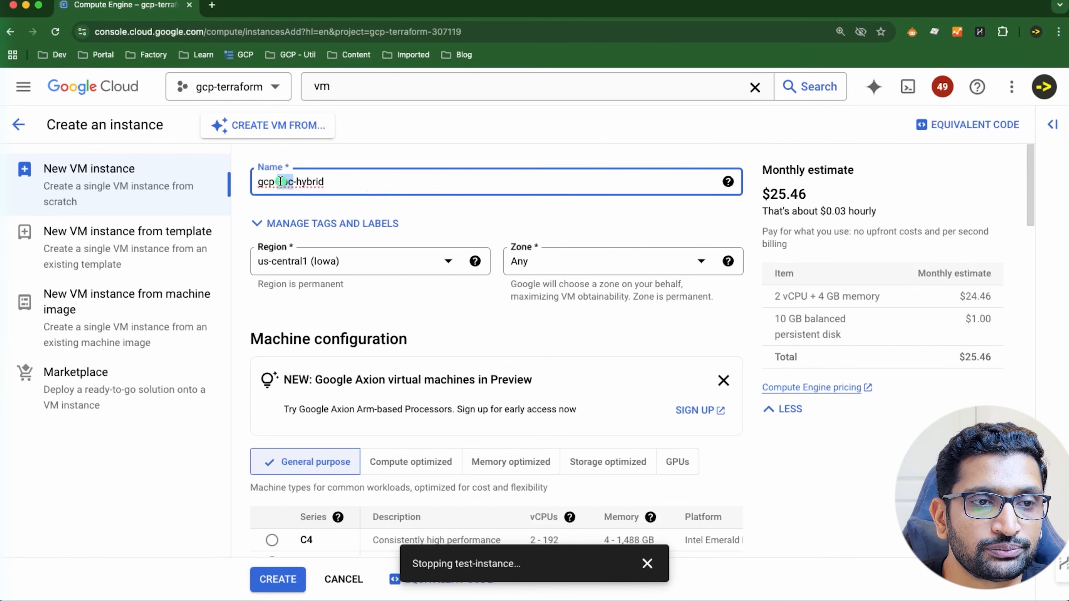
{"action": "key", "text": "BackSpace"}
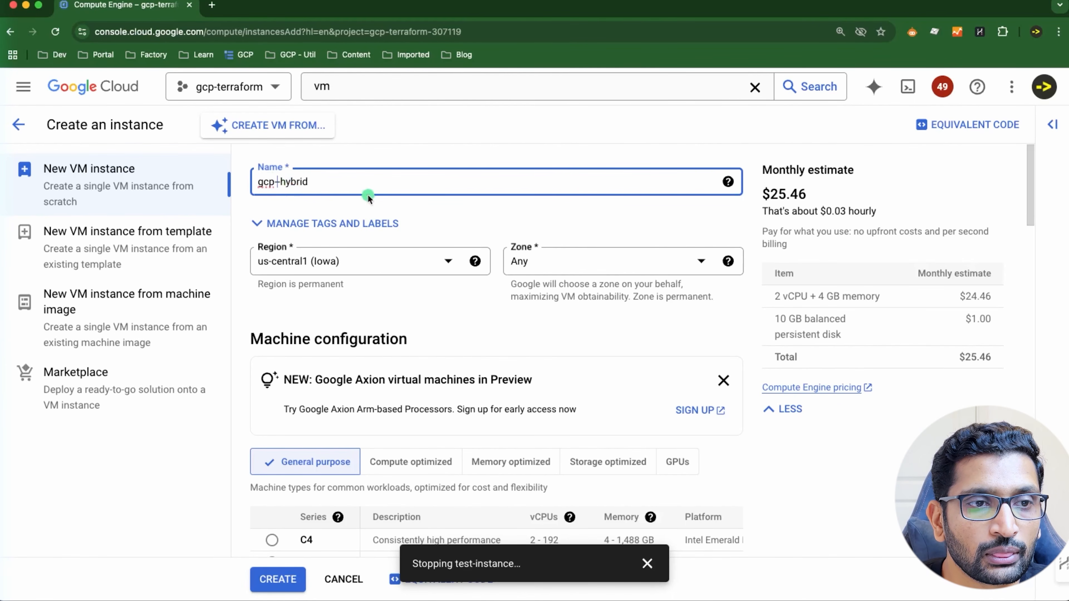
{"action": "left_click", "coordinate": [361, 185]}
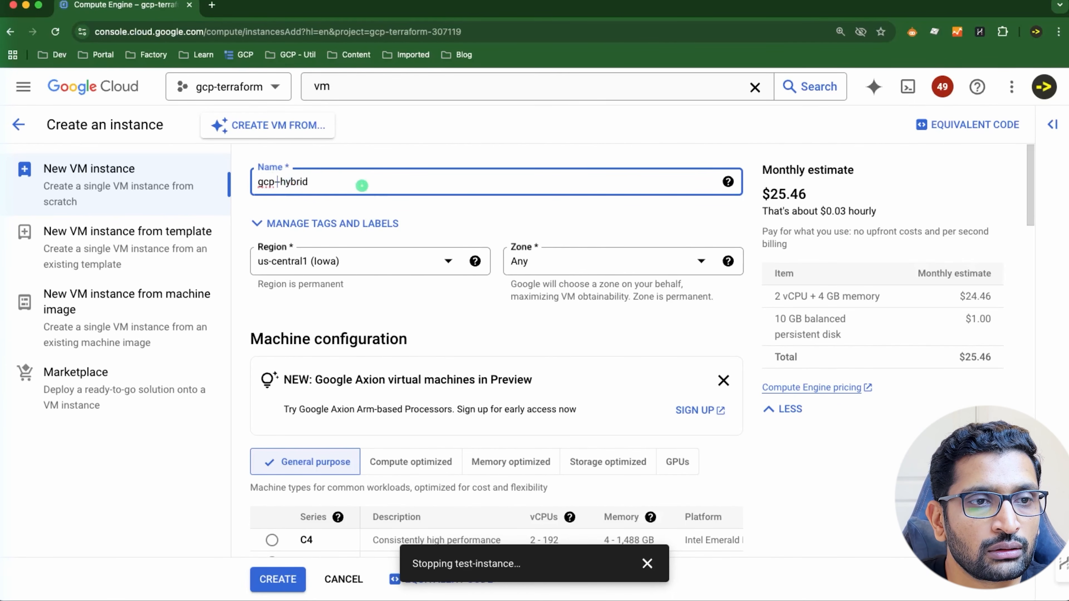
{"action": "key", "text": "BackSpace"}
{"action": "scroll", "coordinate": [362, 185], "scroll_direction": "down", "scroll_amount": 10}
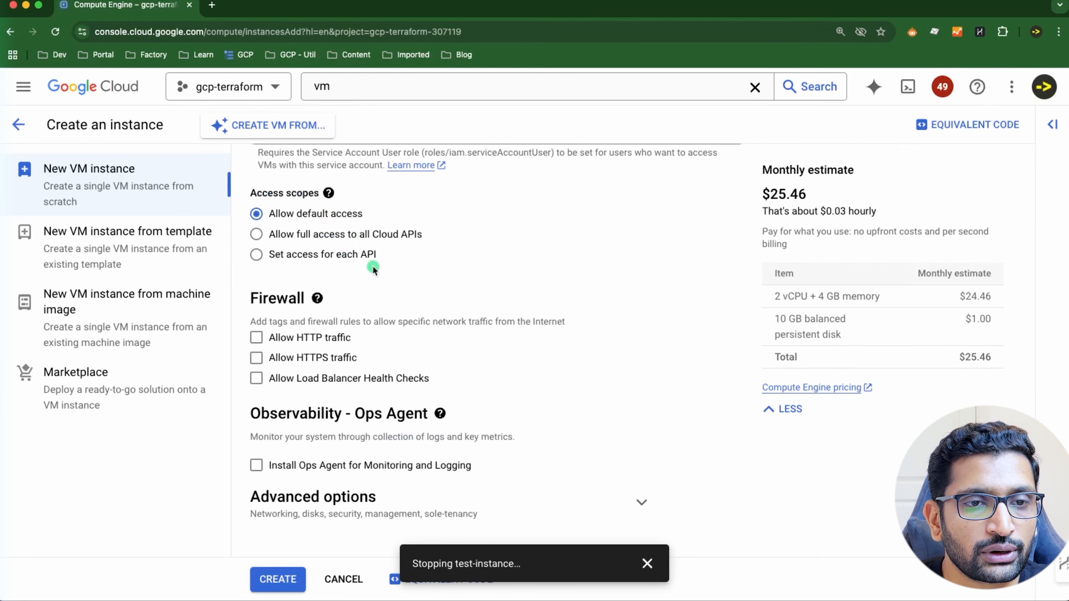
{"action": "scroll", "coordinate": [373, 267], "scroll_direction": "up", "scroll_amount": 10}
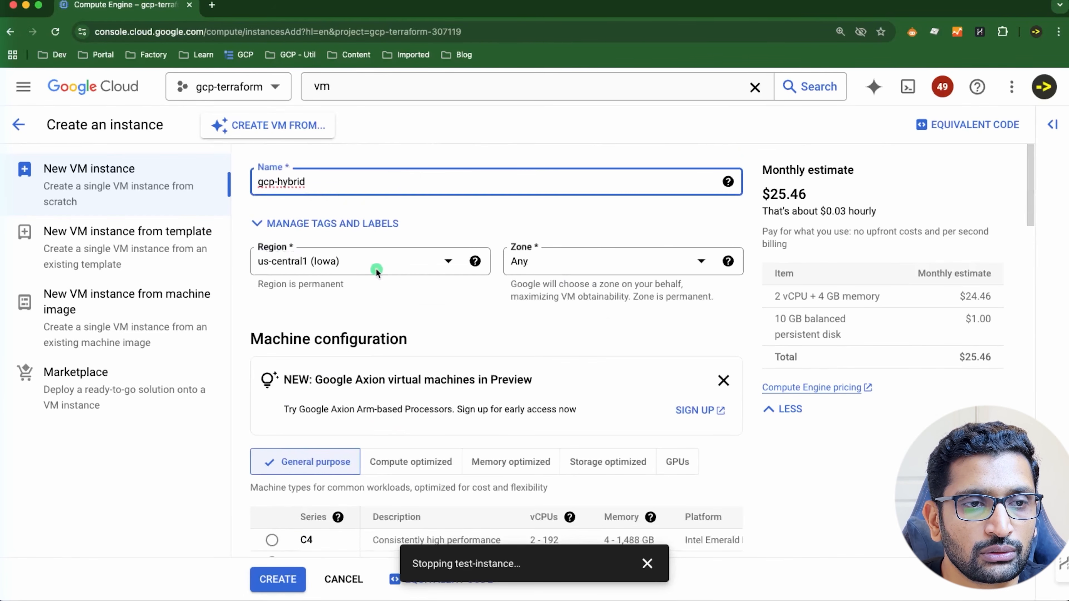
{"action": "left_click", "coordinate": [323, 182]}
{"action": "type", "text": "-"}
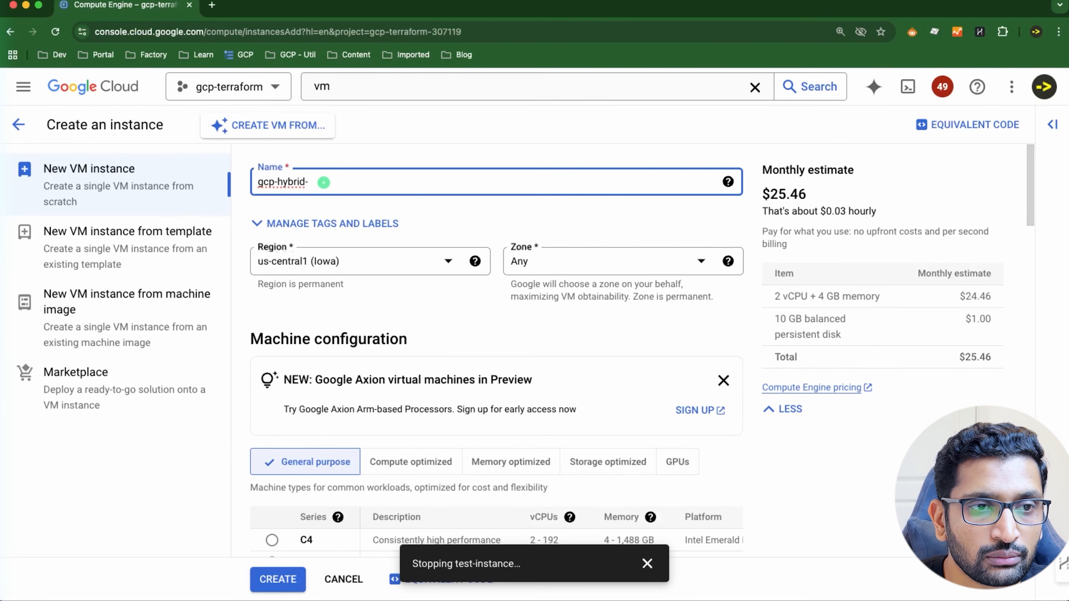
{"action": "type", "text": "public-vm"}
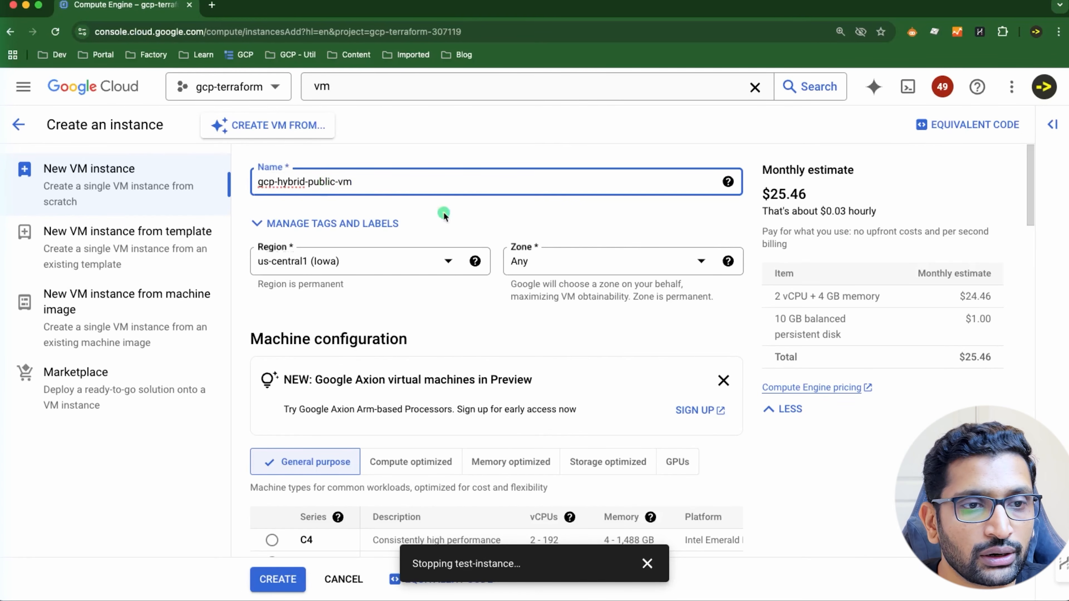
- Set the region to europe-north1 (Finland)
{"action": "left_click", "coordinate": [475, 261]}
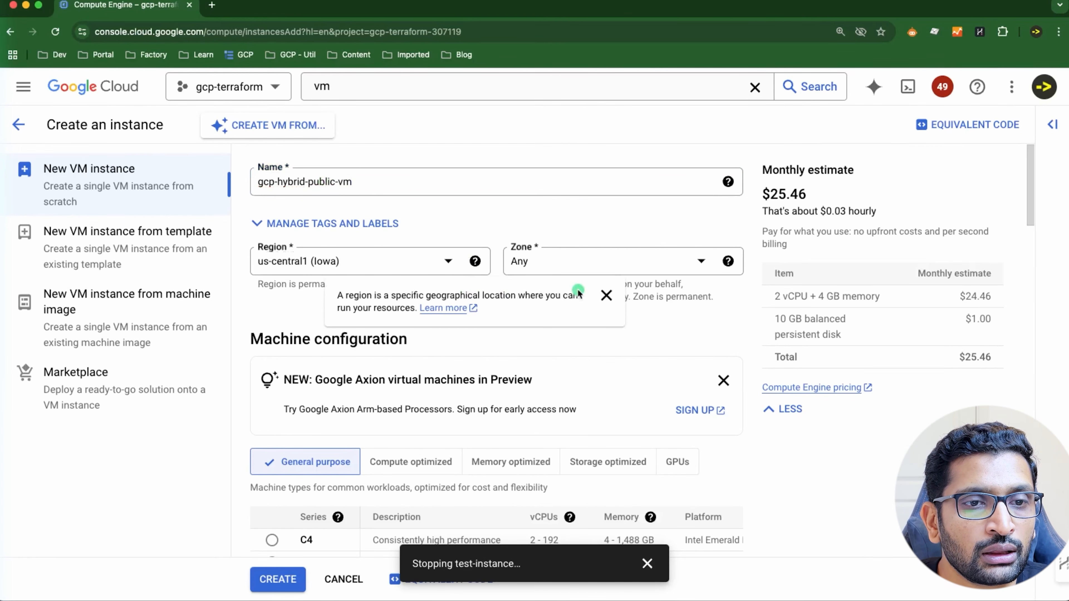
{"action": "left_click", "coordinate": [606, 296]}
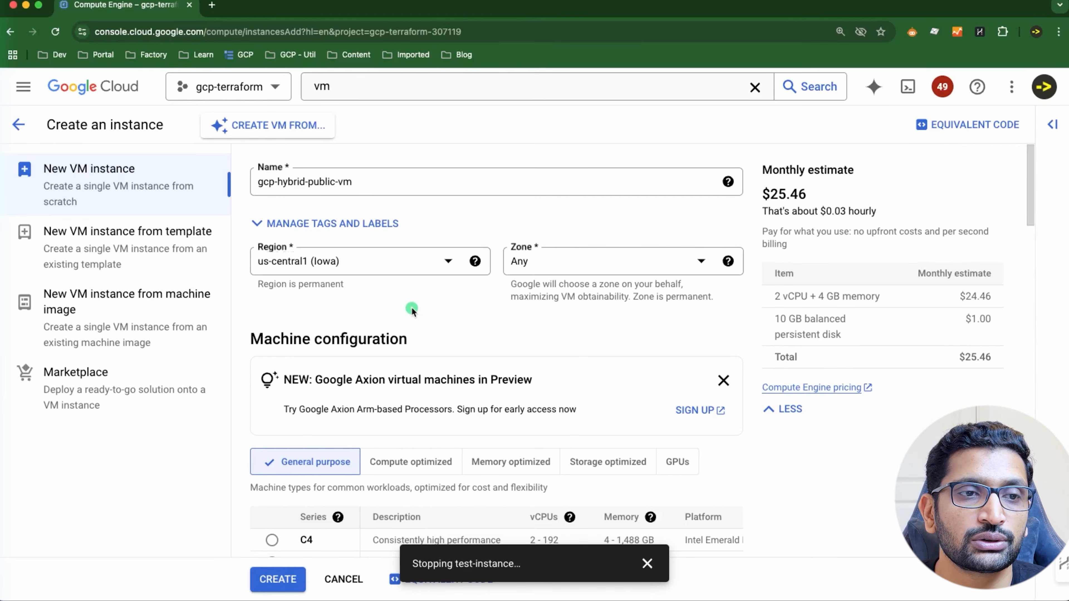
{"action": "left_click", "coordinate": [444, 260]}
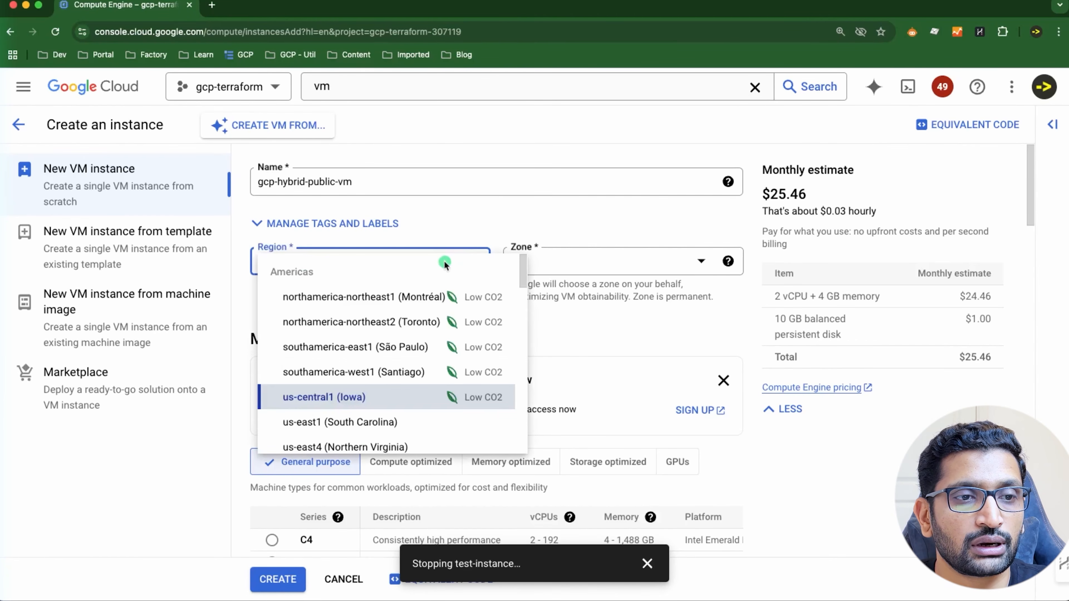
{"action": "key", "text": "e"}
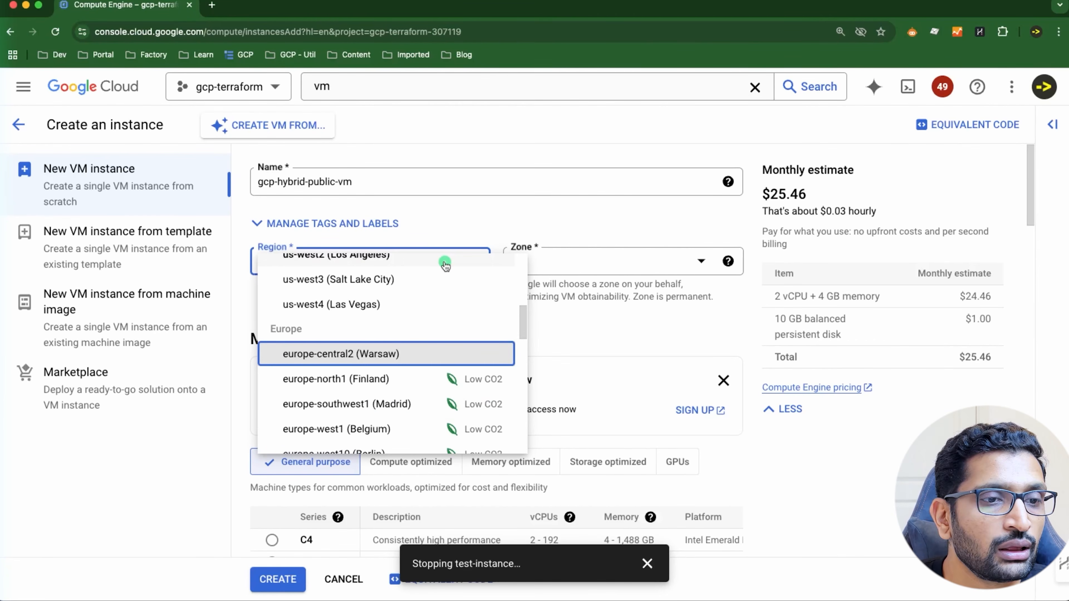
{"action": "left_click", "coordinate": [379, 381]}
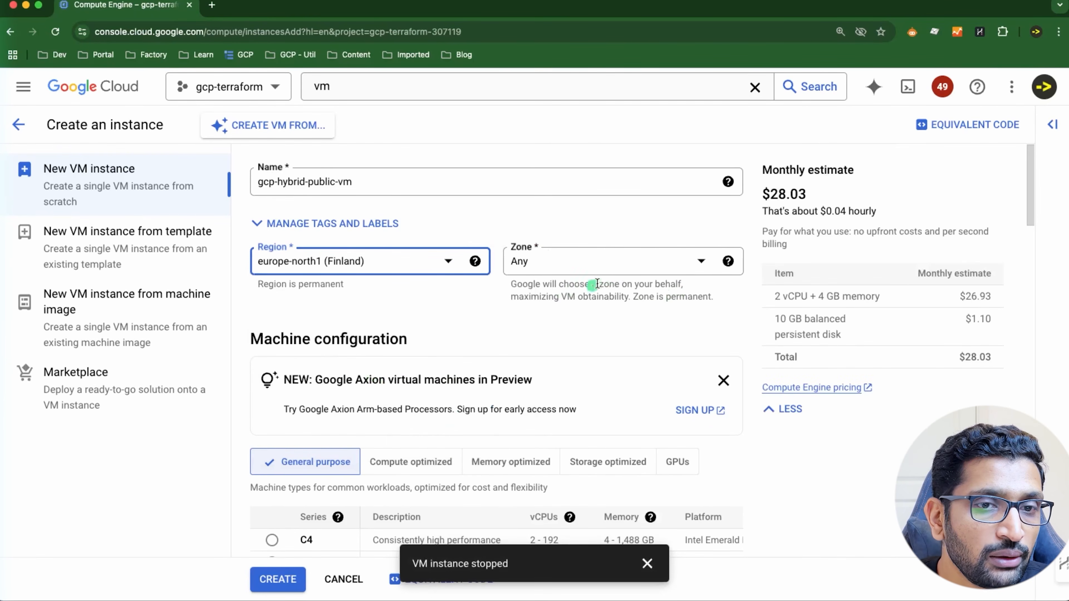
- Dismiss the stopped-instance notice and choose the e2-micro machine type ($7.83 monthly)
{"action": "scroll", "coordinate": [597, 284], "scroll_direction": "down", "scroll_amount": 6}
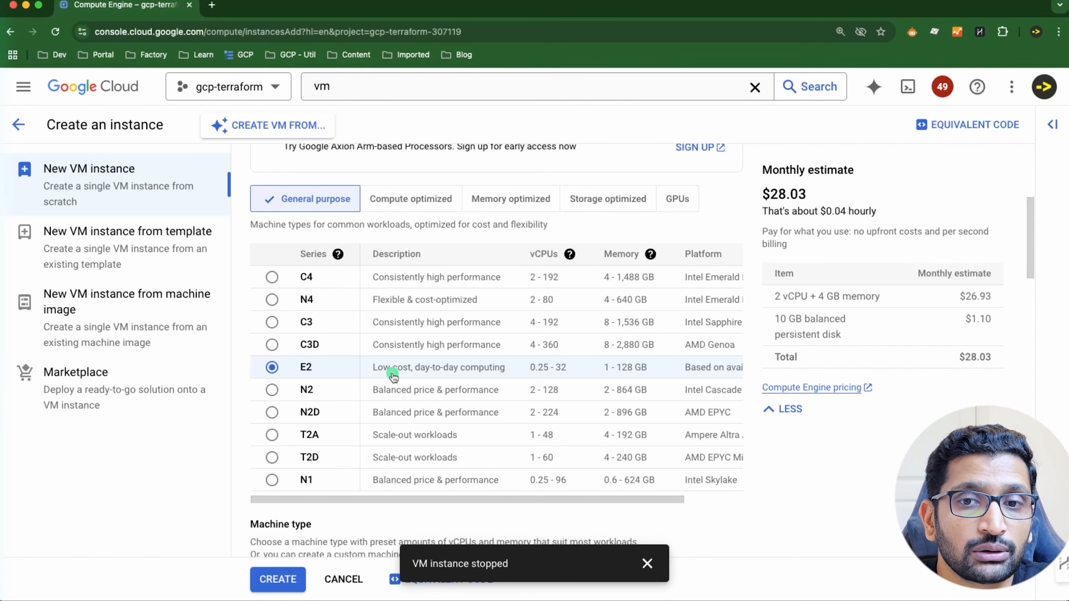
{"action": "scroll", "coordinate": [633, 389], "scroll_direction": "up", "scroll_amount": 6}
{"action": "scroll", "coordinate": [633, 317], "scroll_direction": "down", "scroll_amount": 4}
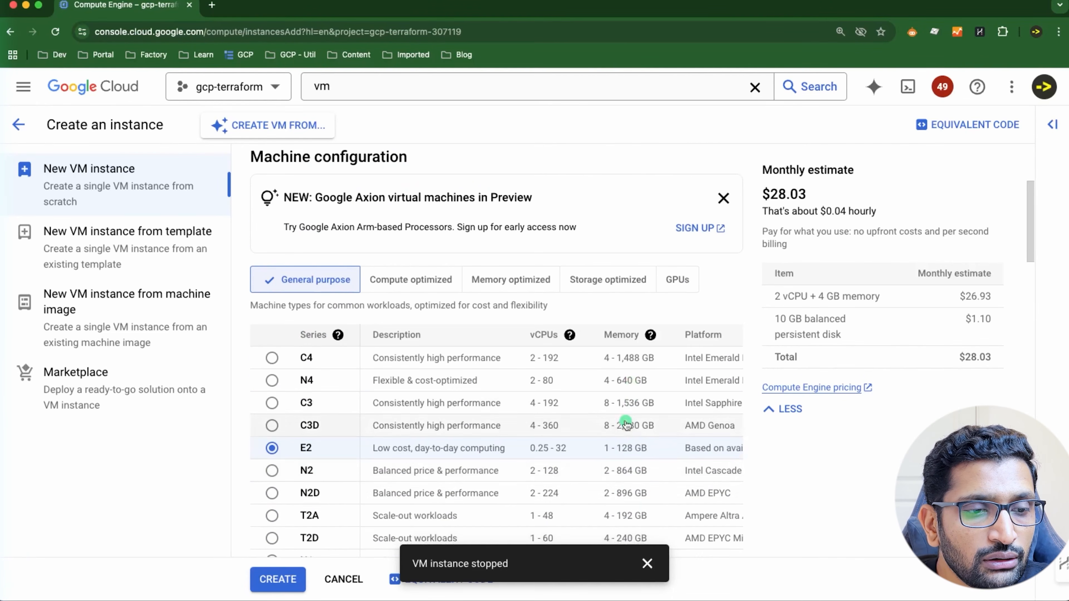
{"action": "left_click", "coordinate": [647, 564]}
{"action": "scroll", "coordinate": [589, 484], "scroll_direction": "up", "scroll_amount": 3}
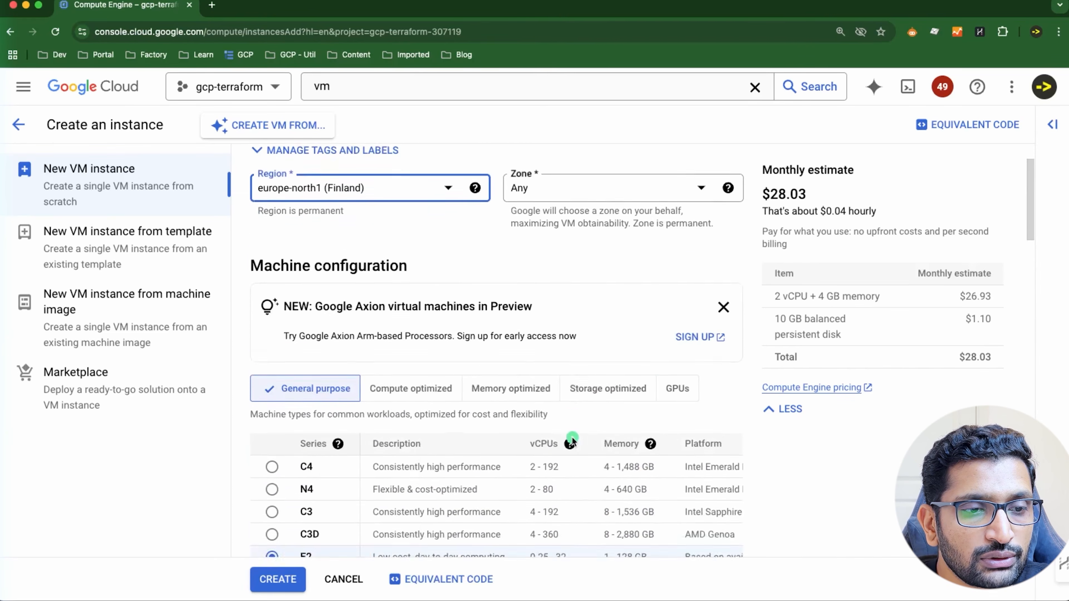
{"action": "scroll", "coordinate": [572, 440], "scroll_direction": "down", "scroll_amount": 10}
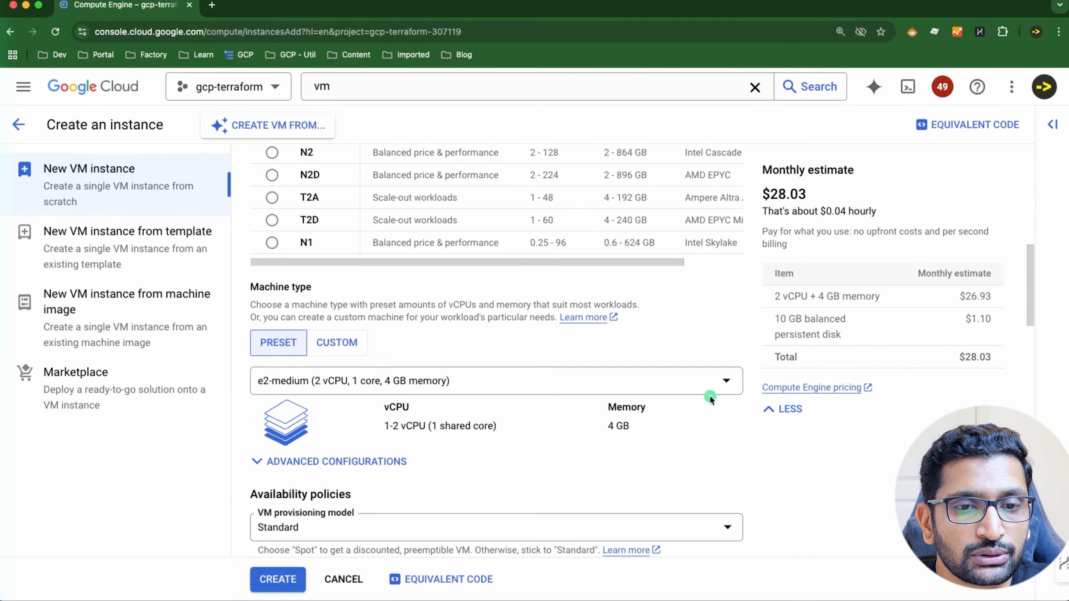
{"action": "left_click", "coordinate": [709, 395]}
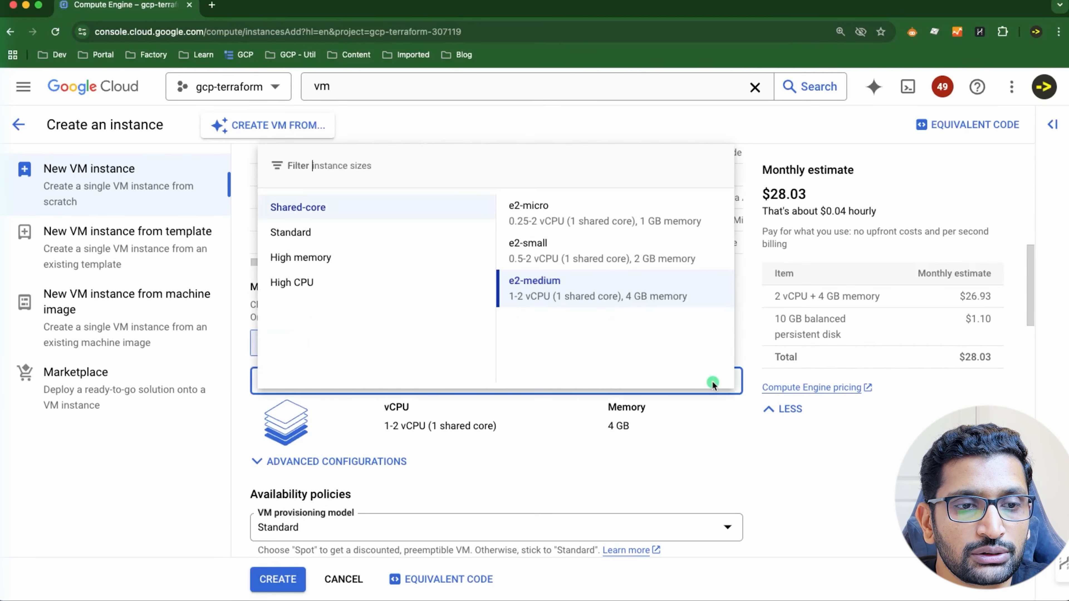
{"action": "left_click", "coordinate": [554, 231]}
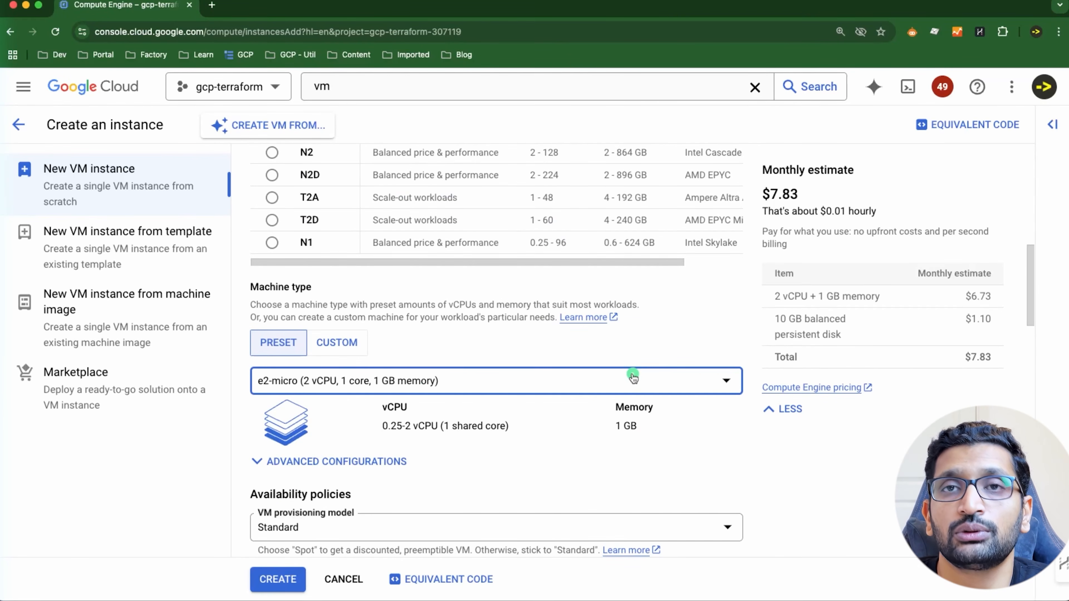
- Expand Advanced options and reveal the Networking settings
{"action": "scroll", "coordinate": [633, 377], "scroll_direction": "down", "scroll_amount": 5}
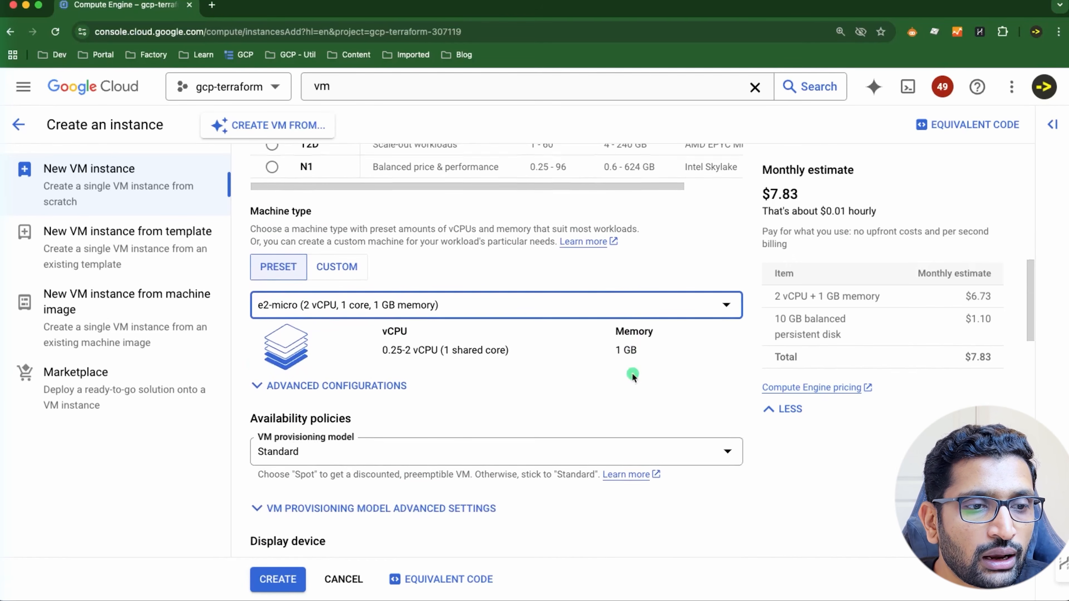
{"action": "scroll", "coordinate": [632, 373], "scroll_direction": "down", "scroll_amount": 2}
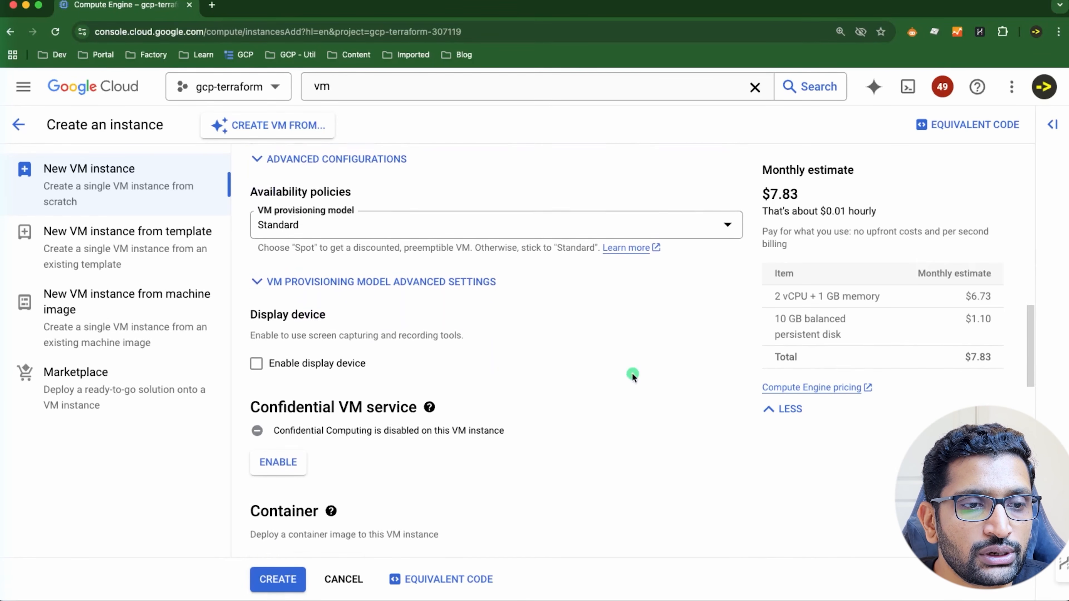
{"action": "scroll", "coordinate": [632, 373], "scroll_direction": "down", "scroll_amount": 4}
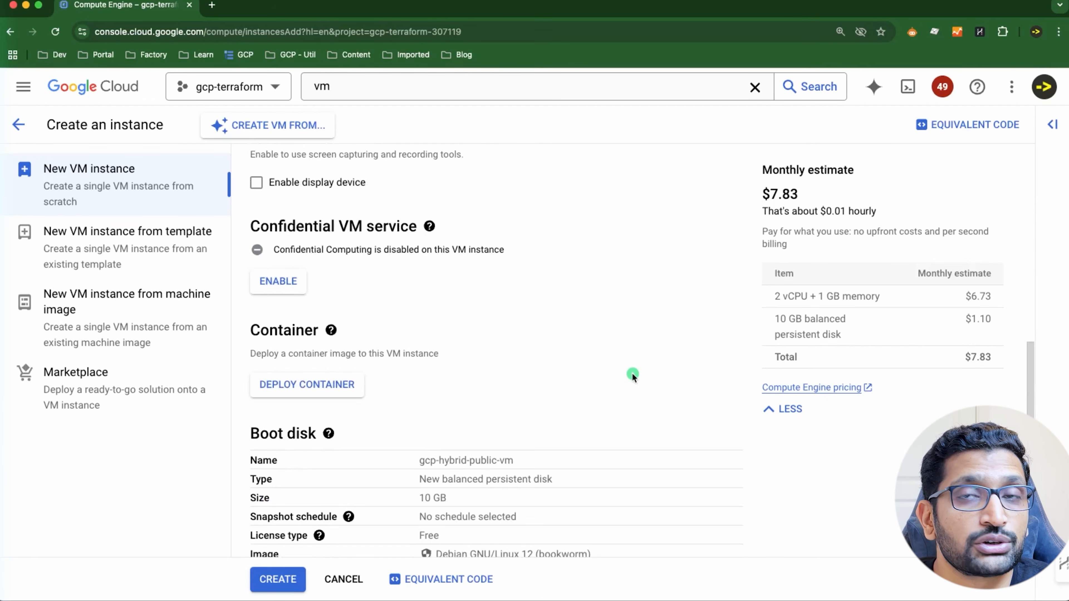
{"action": "scroll", "coordinate": [633, 372], "scroll_direction": "down", "scroll_amount": 10}
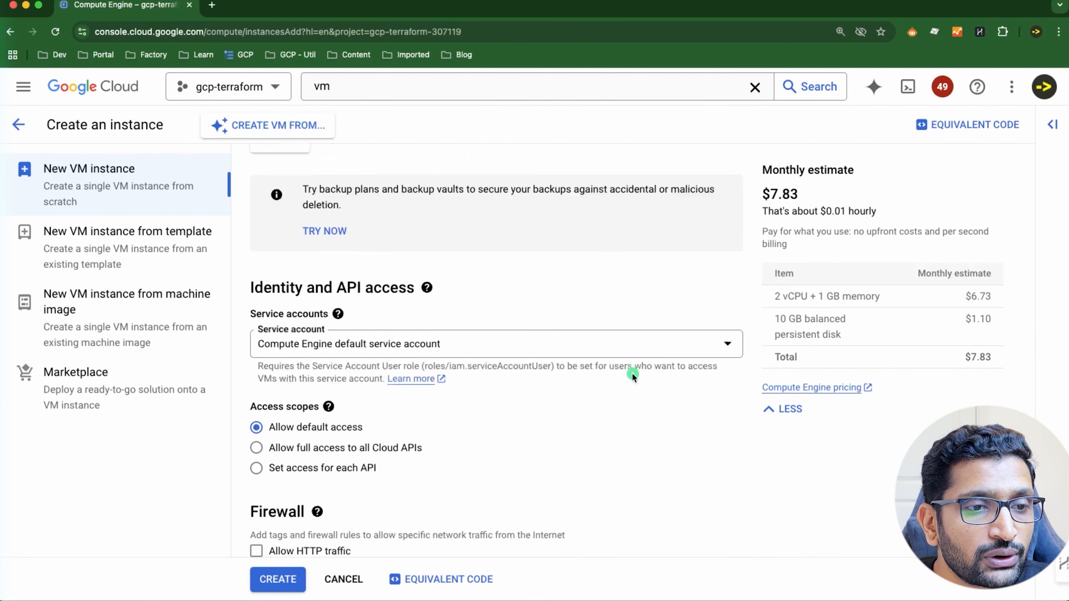
{"action": "scroll", "coordinate": [632, 372], "scroll_direction": "up", "scroll_amount": 15}
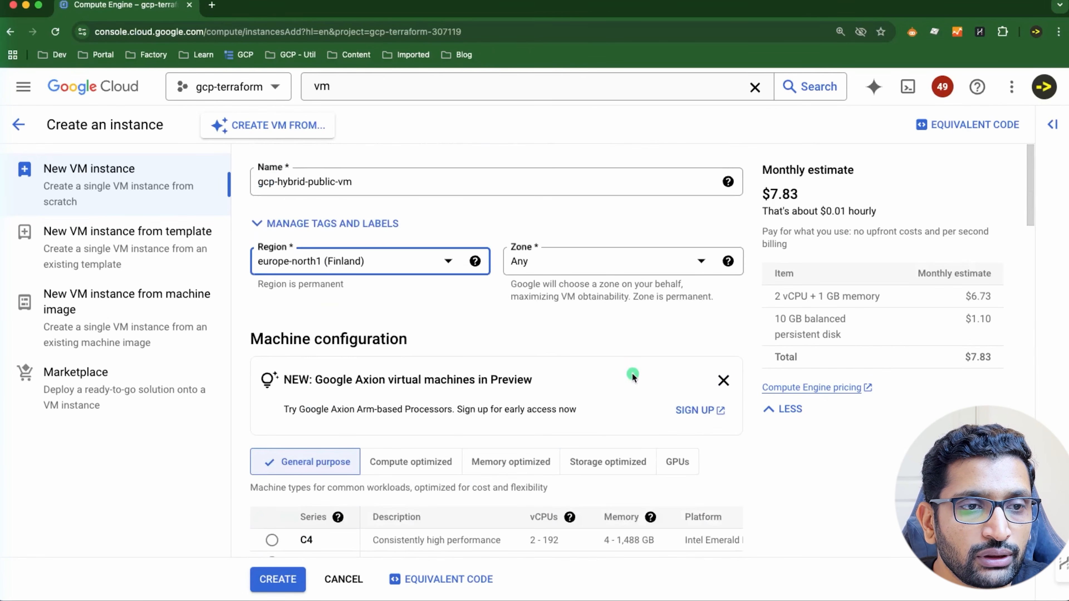
{"action": "scroll", "coordinate": [399, 354], "scroll_direction": "down", "scroll_amount": 8}
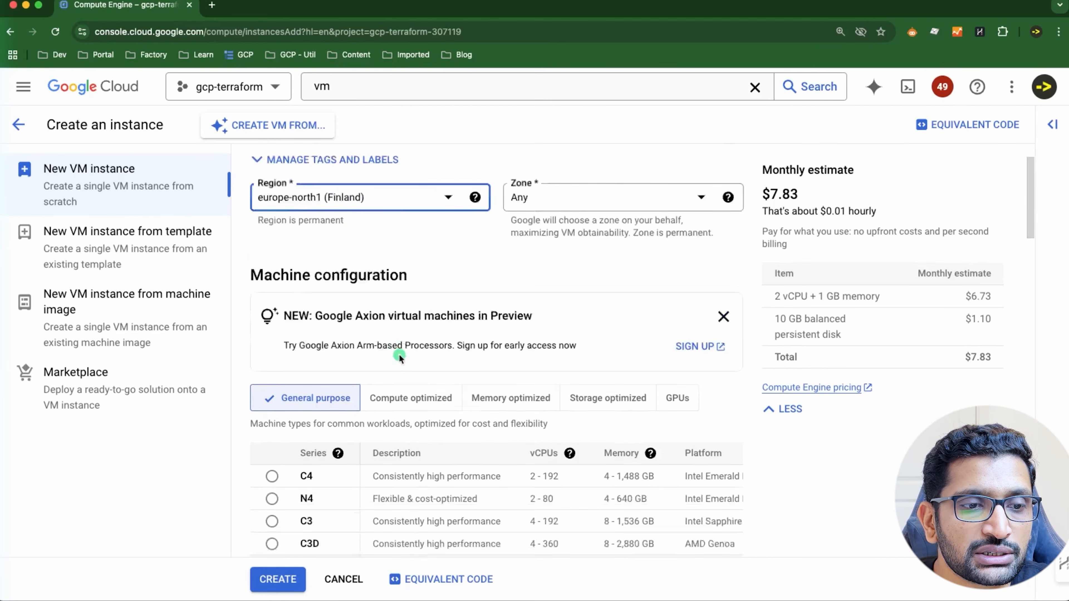
{"action": "scroll", "coordinate": [499, 320], "scroll_direction": "down", "scroll_amount": 11}
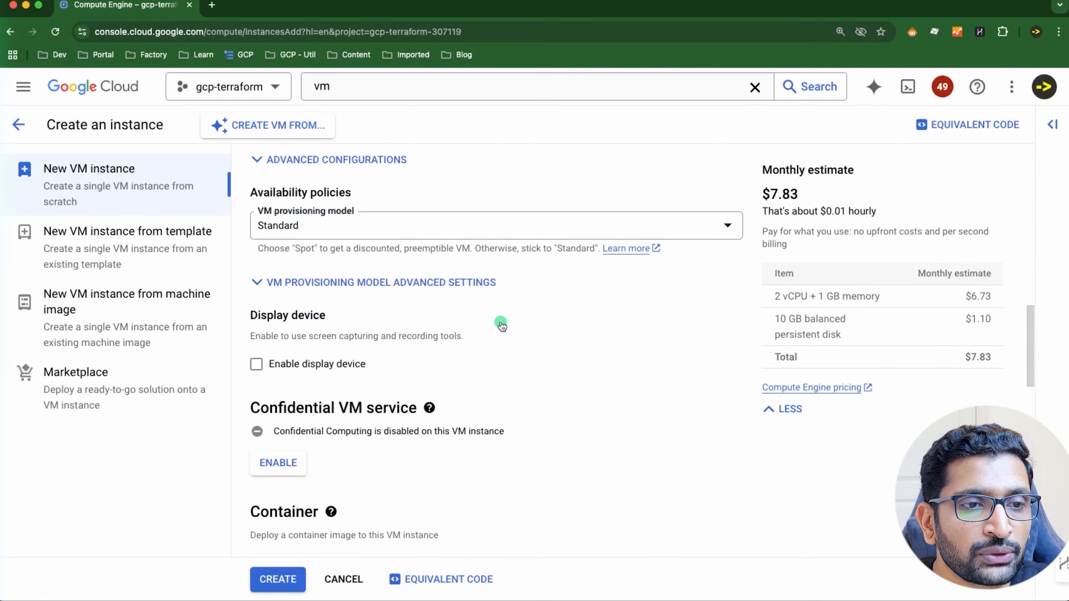
{"action": "scroll", "coordinate": [498, 320], "scroll_direction": "up", "scroll_amount": 6}
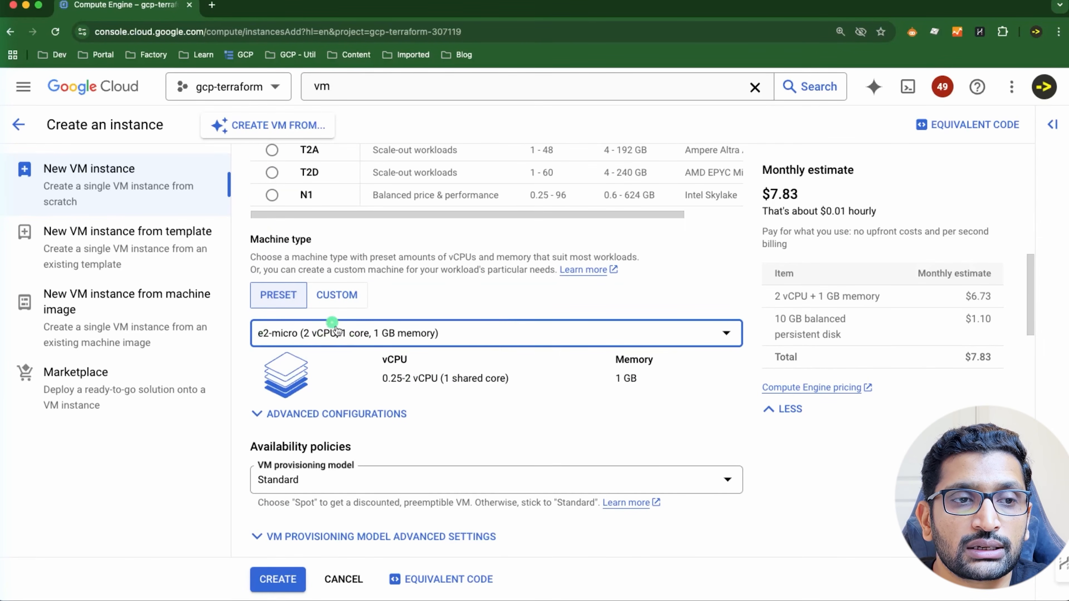
{"action": "scroll", "coordinate": [451, 391], "scroll_direction": "down", "scroll_amount": 15}
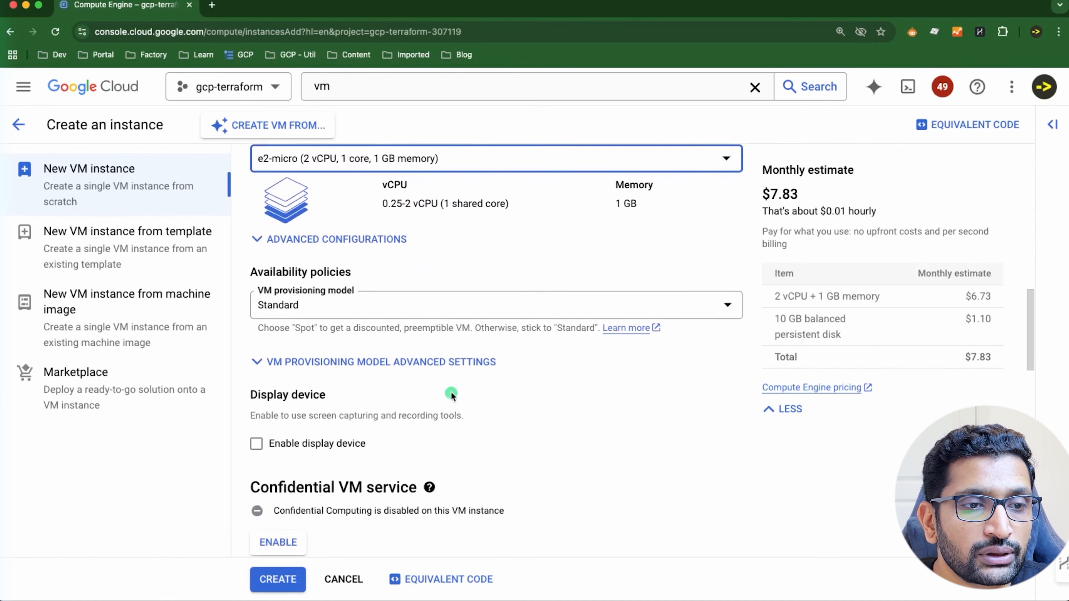
{"action": "scroll", "coordinate": [451, 392], "scroll_direction": "down", "scroll_amount": 8}
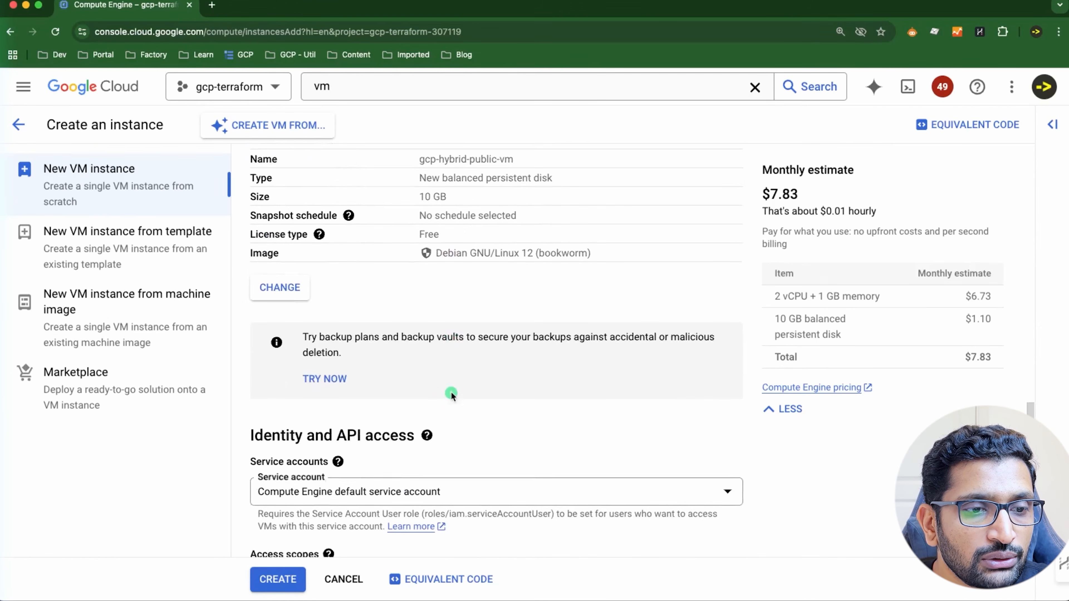
{"action": "scroll", "coordinate": [451, 391], "scroll_direction": "down", "scroll_amount": 4}
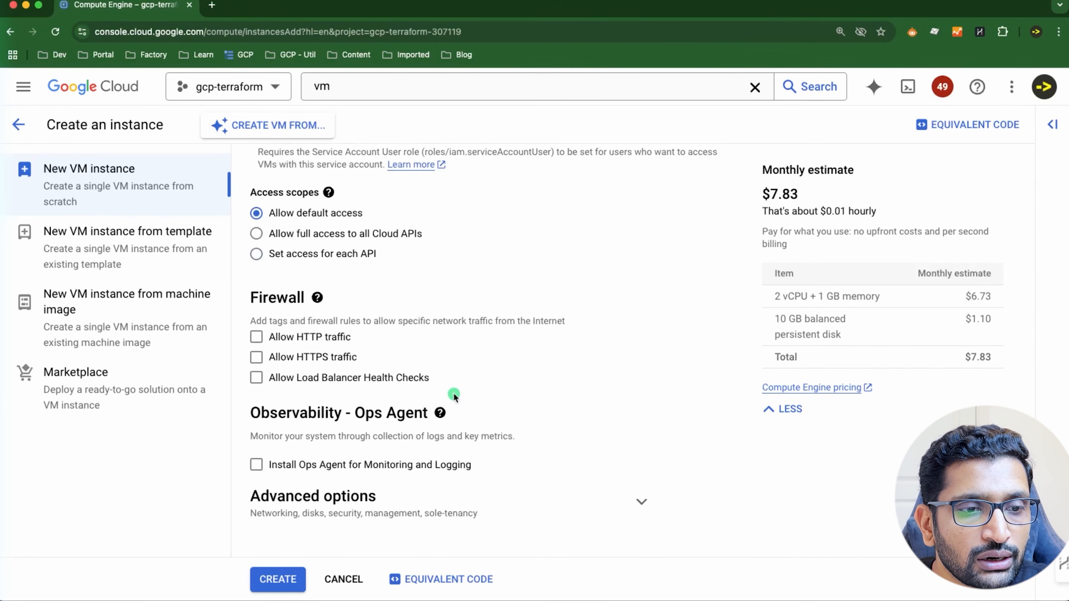
{"action": "left_click", "coordinate": [640, 504]}
{"action": "scroll", "coordinate": [575, 413], "scroll_direction": "down", "scroll_amount": 5}
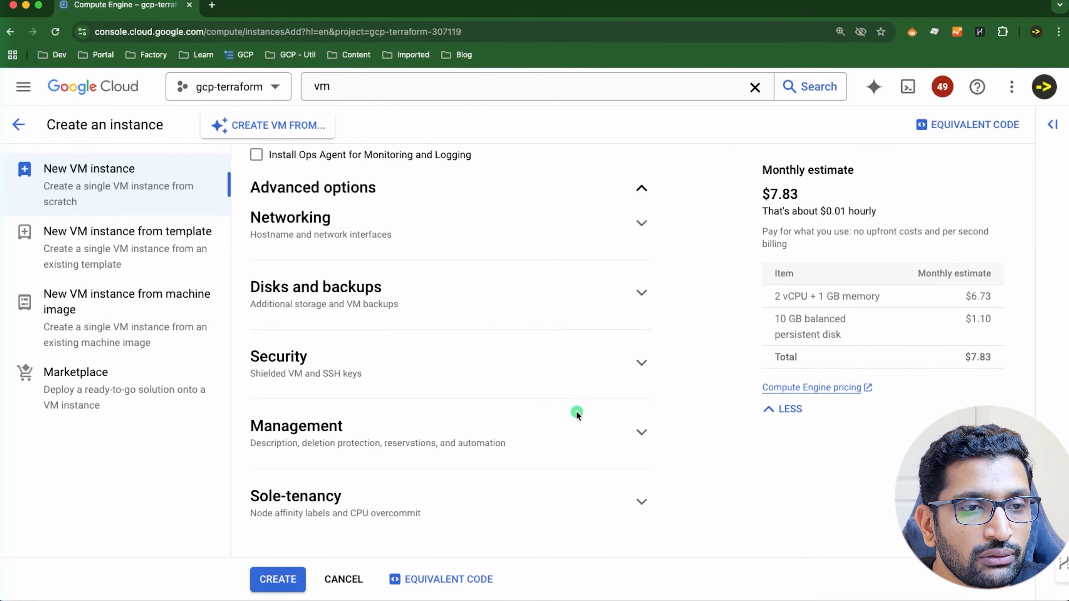
{"action": "left_click", "coordinate": [640, 224]}
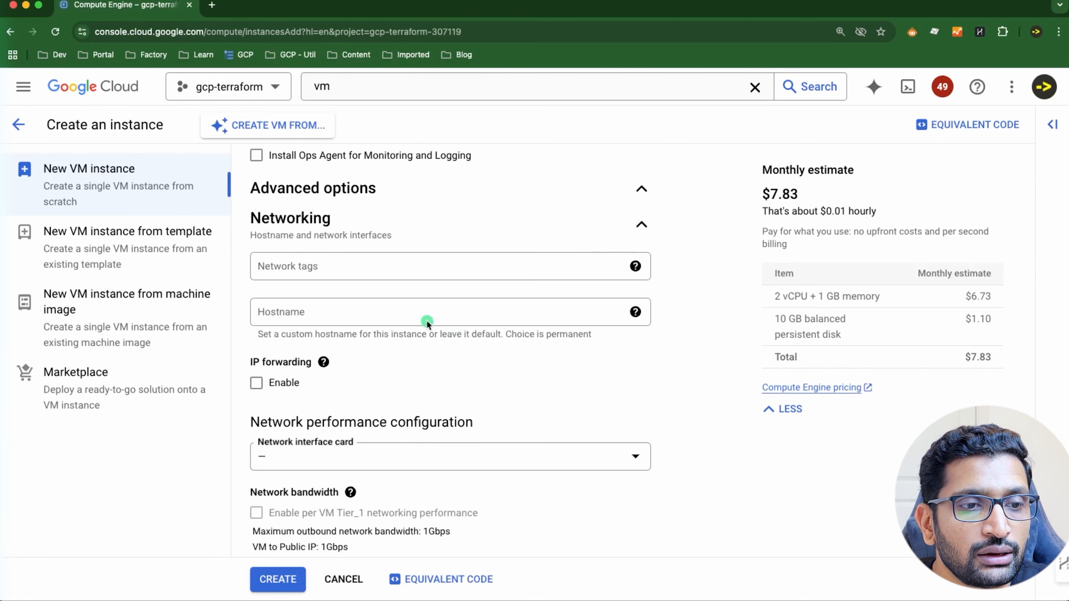
{"action": "scroll", "coordinate": [427, 320], "scroll_direction": "down", "scroll_amount": 2}
{"action": "scroll", "coordinate": [426, 320], "scroll_direction": "down", "scroll_amount": 3}
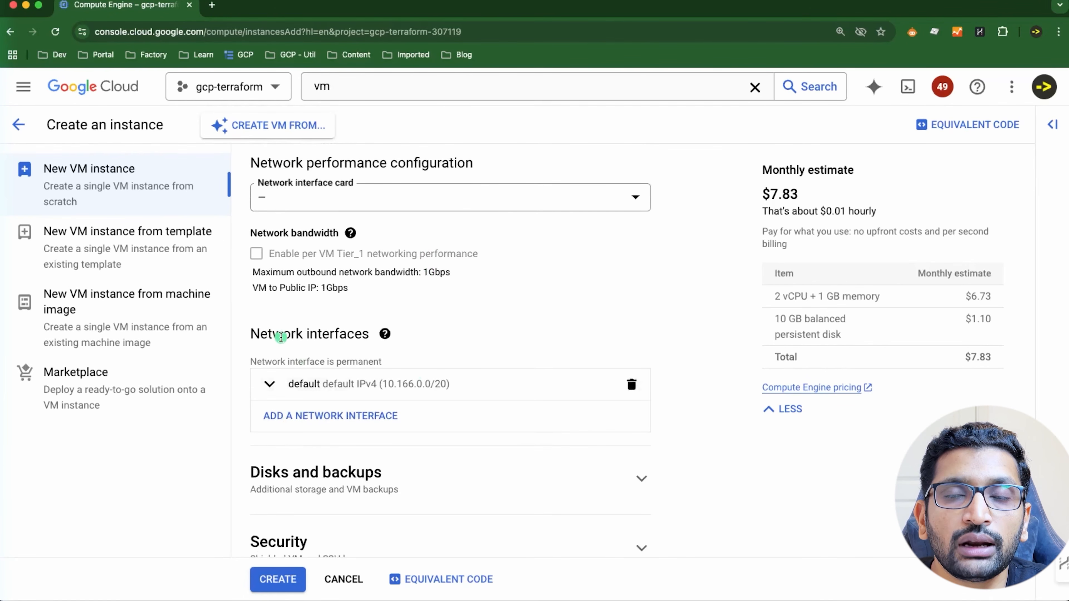
- Put the network interface on gcp-vpc-hybrid-vpc-demo, subnet gcp-vpc-hybrid-public-subnet (21.0.1.0/24)
{"action": "left_click", "coordinate": [450, 386]}
{"action": "left_click", "coordinate": [597, 445]}
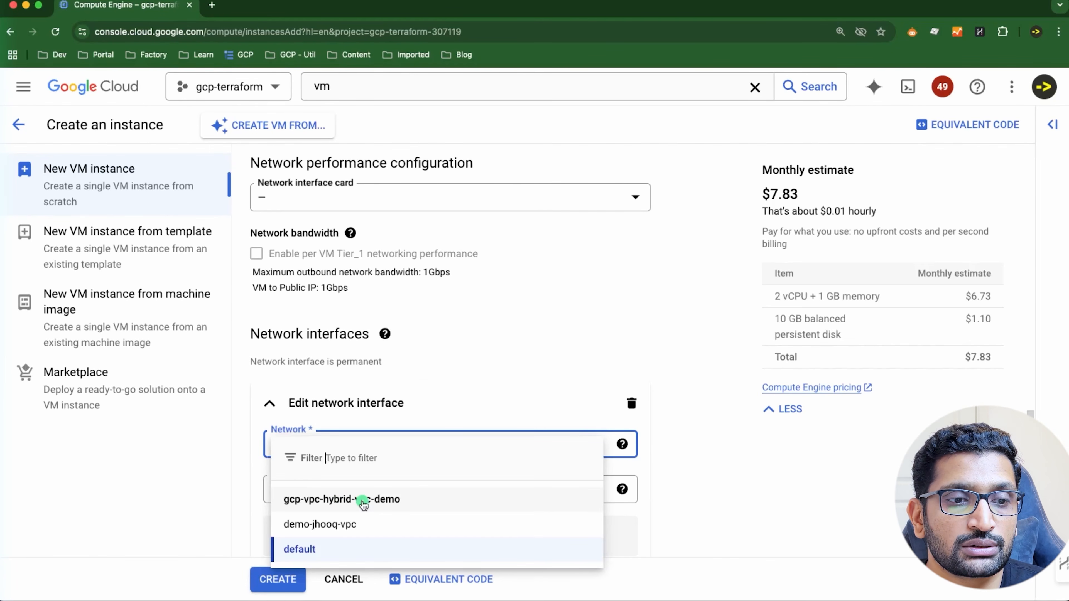
{"action": "left_click", "coordinate": [363, 500]}
{"action": "scroll", "coordinate": [492, 400], "scroll_direction": "down", "scroll_amount": 4}
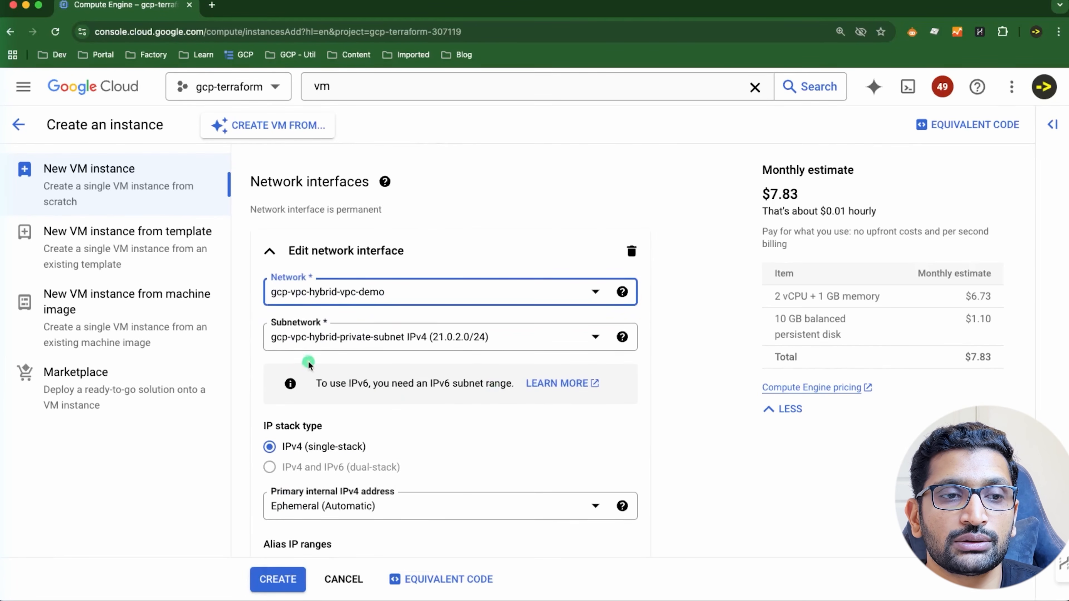
{"action": "left_click", "coordinate": [585, 341]}
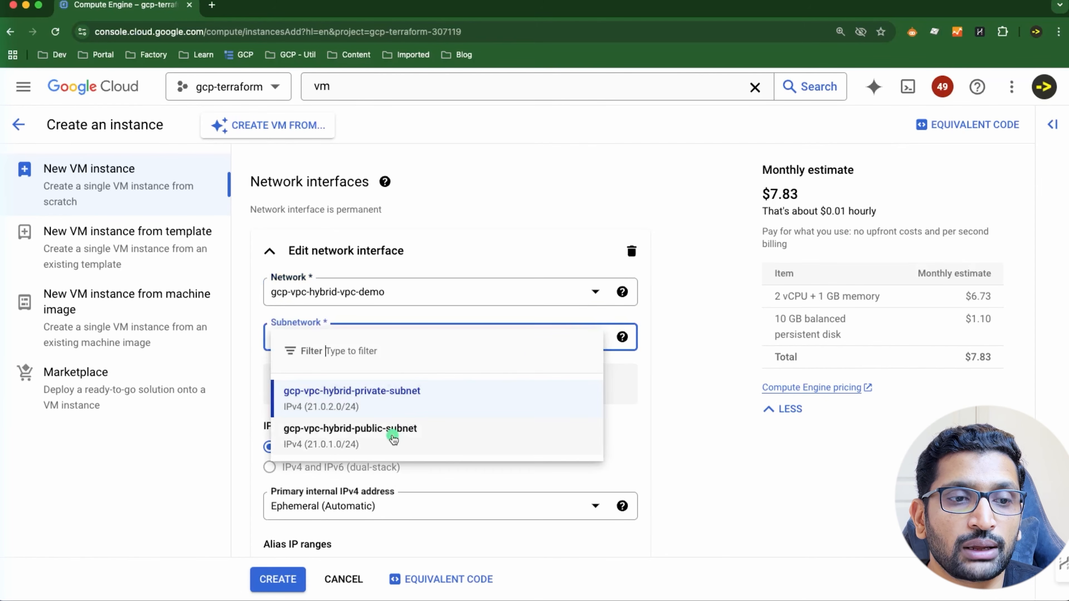
{"action": "left_click", "coordinate": [375, 448]}
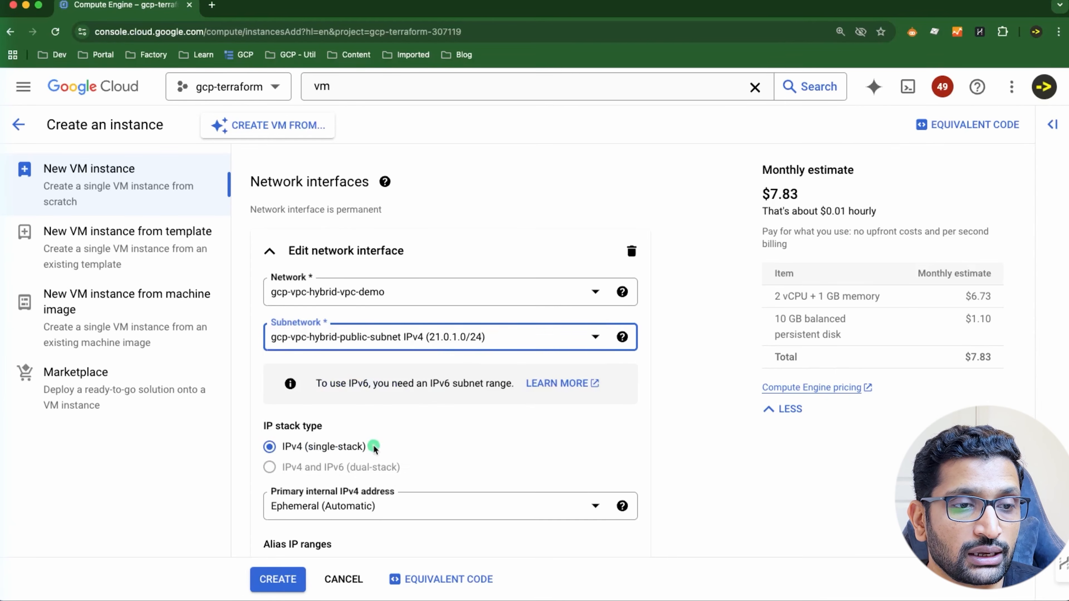
{"action": "scroll", "coordinate": [428, 430], "scroll_direction": "down", "scroll_amount": 5}
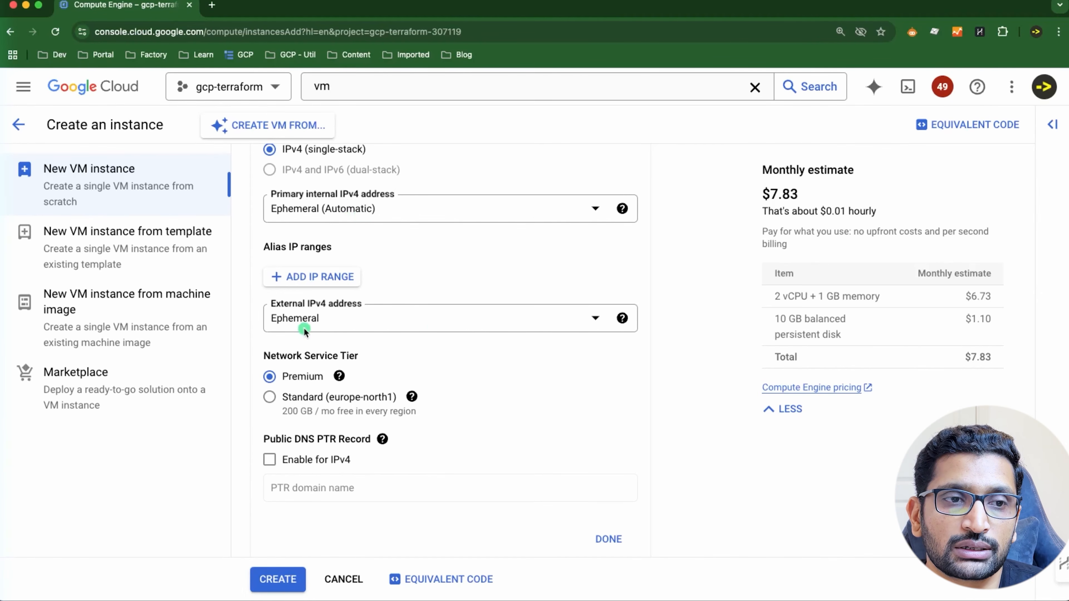
{"action": "scroll", "coordinate": [433, 326], "scroll_direction": "up", "scroll_amount": 5}
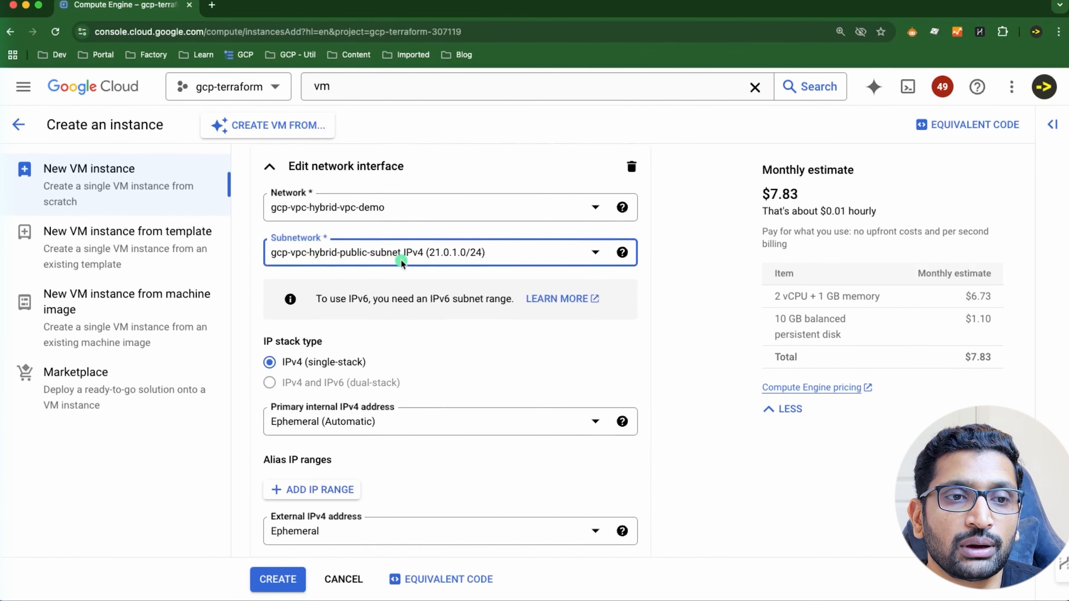
{"action": "scroll", "coordinate": [385, 362], "scroll_direction": "down", "scroll_amount": 5}
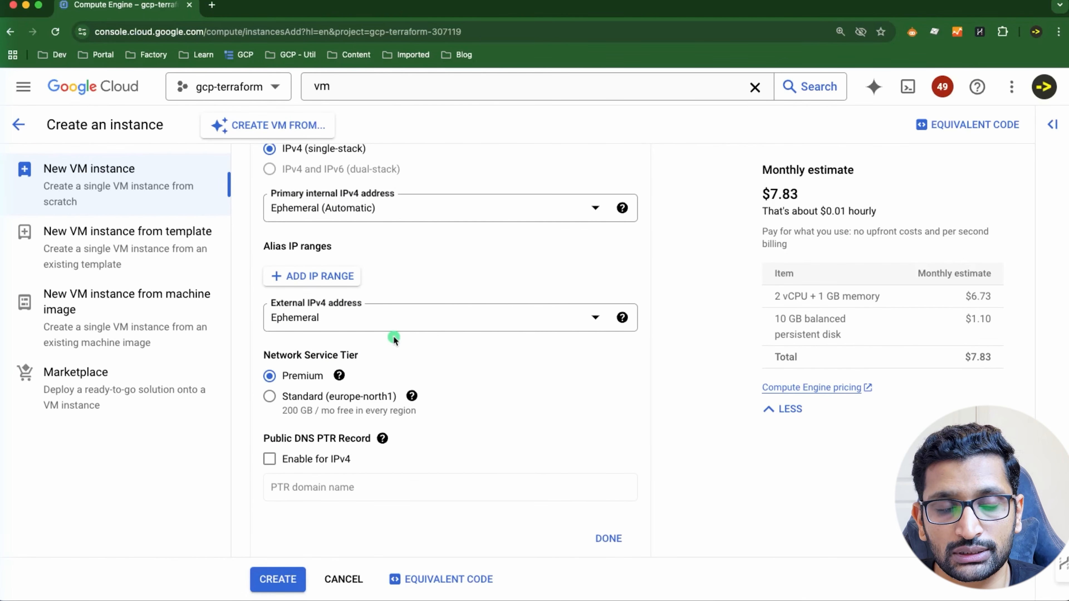
{"action": "scroll", "coordinate": [394, 336], "scroll_direction": "down", "scroll_amount": 4}
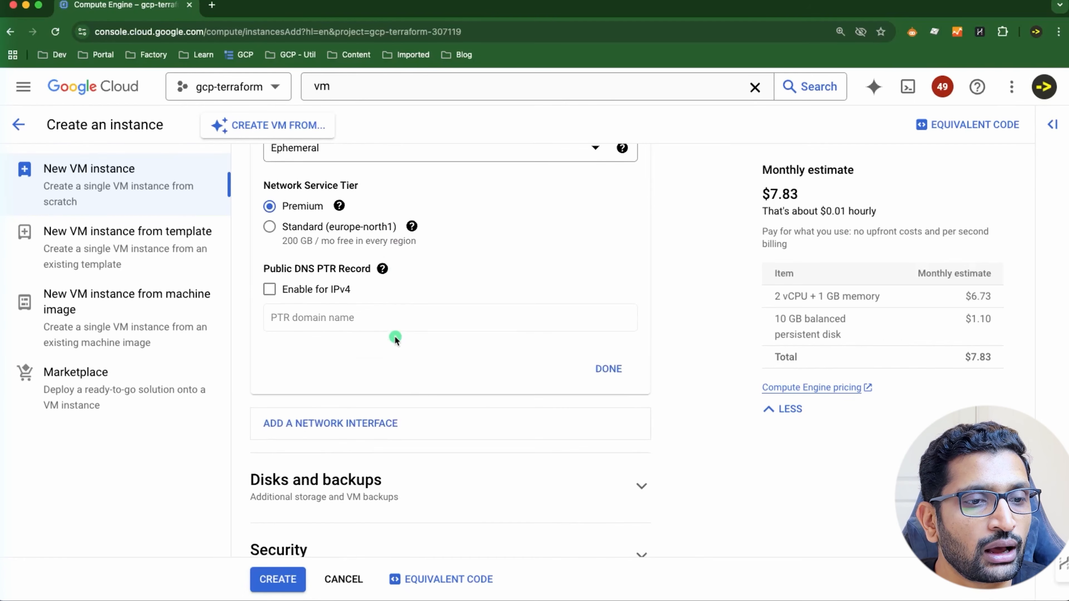
- Expand Security and Manage Access, then add an empty SSH key 1 entry
{"action": "scroll", "coordinate": [394, 336], "scroll_direction": "down", "scroll_amount": 4}
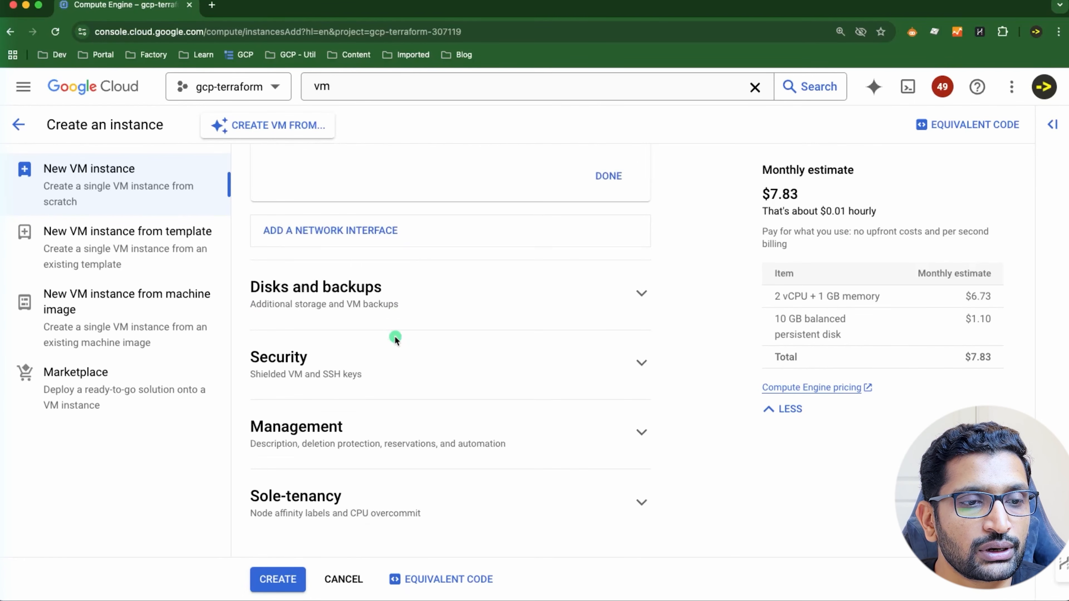
{"action": "left_click", "coordinate": [638, 363]}
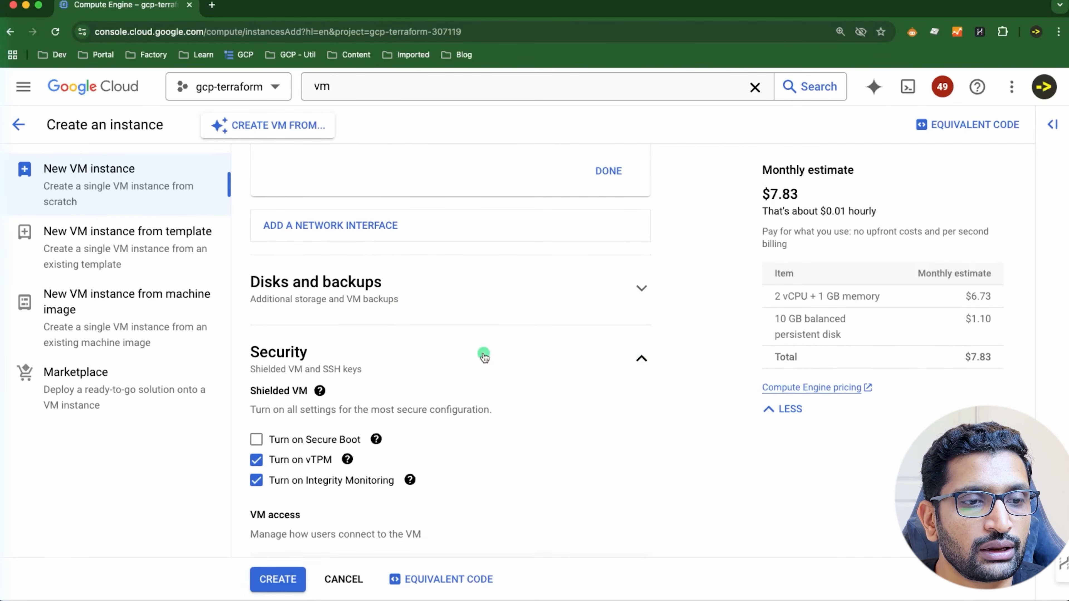
{"action": "scroll", "coordinate": [484, 357], "scroll_direction": "down", "scroll_amount": 3}
{"action": "scroll", "coordinate": [484, 356], "scroll_direction": "down", "scroll_amount": 3}
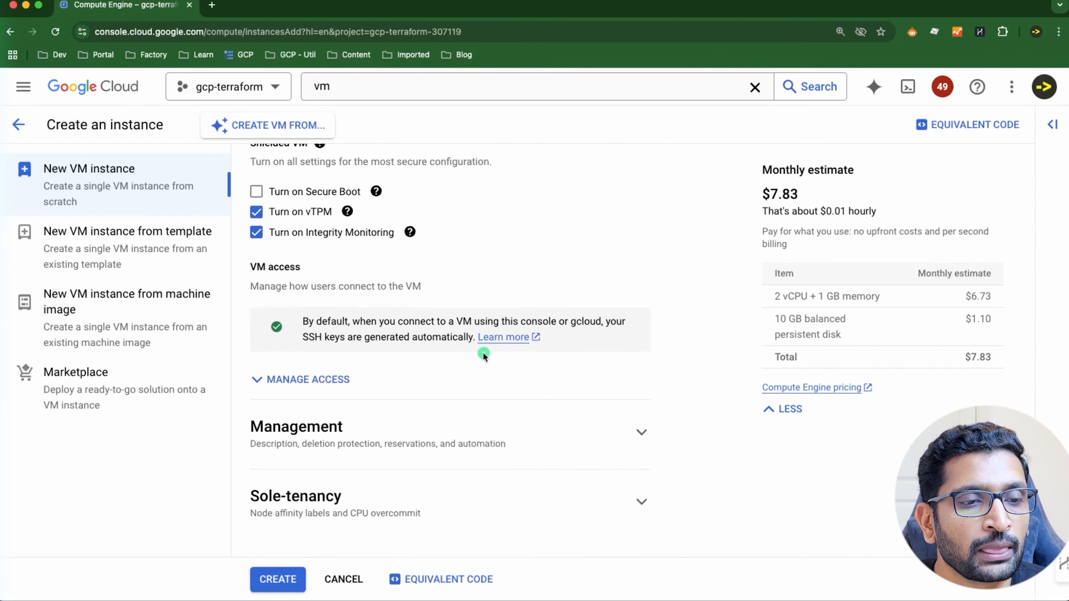
{"action": "left_click", "coordinate": [261, 384]}
{"action": "scroll", "coordinate": [360, 395], "scroll_direction": "down", "scroll_amount": 5}
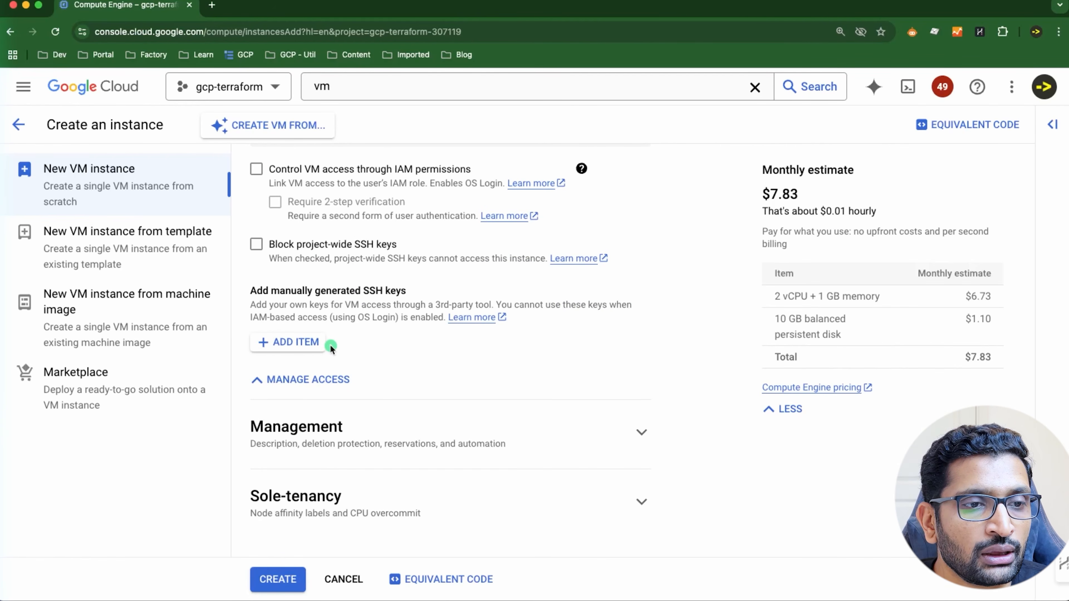
{"action": "left_click", "coordinate": [290, 343]}
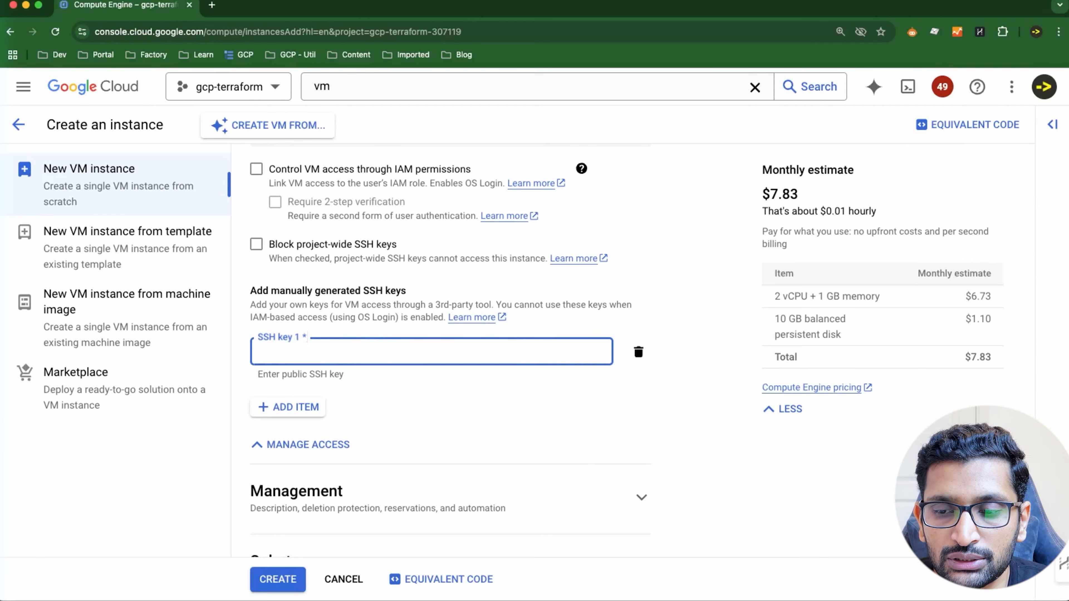
- In the terminal, move into Downloads/gcp-demo and list its files
{"action": "key", "text": "super+Tab"}
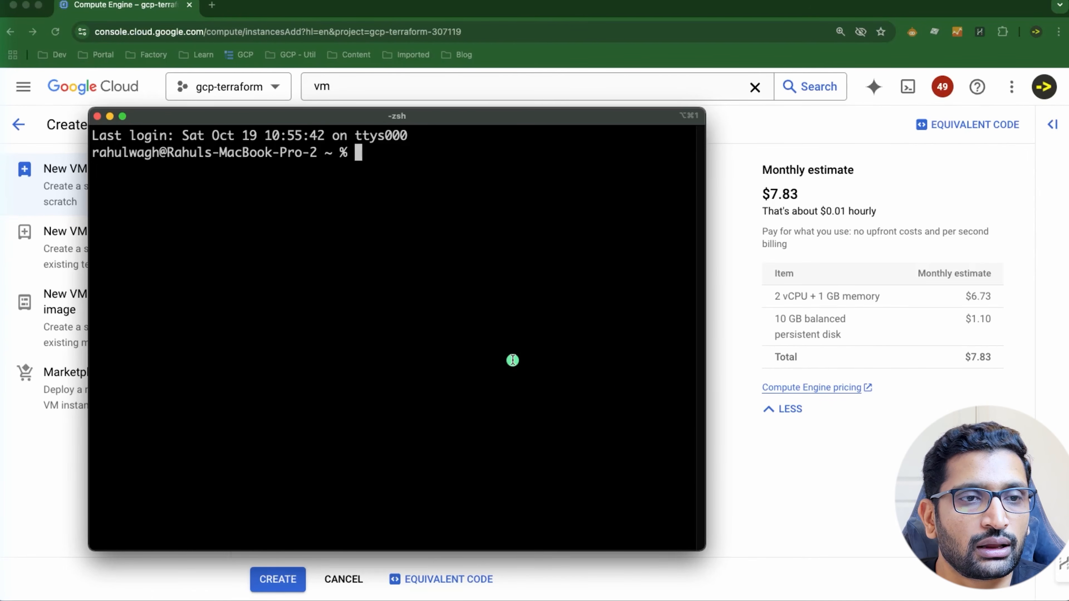
{"action": "type", "text": "cd Dow"}
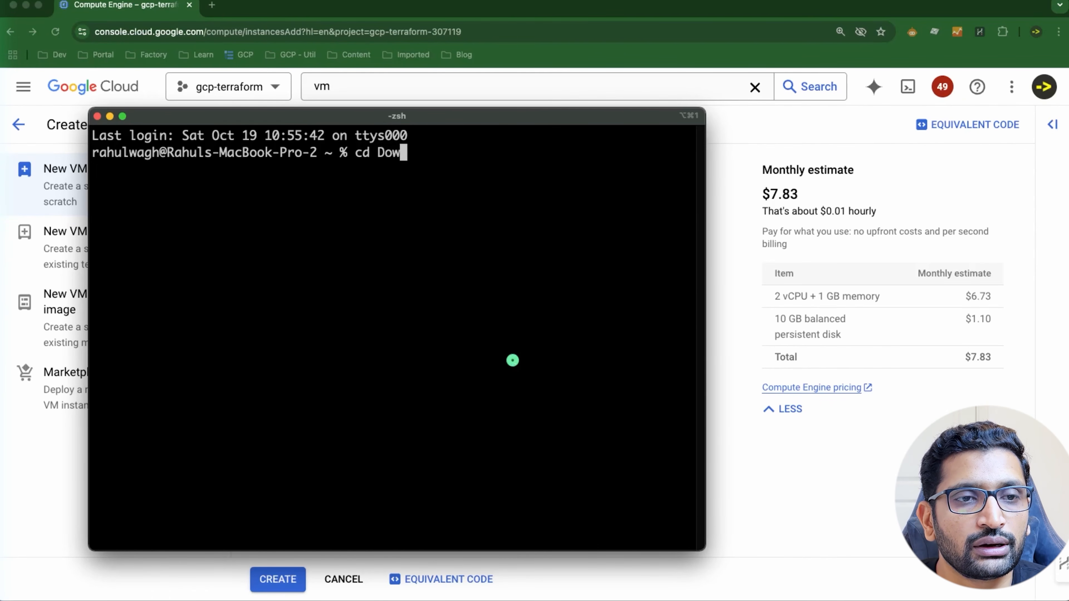
{"action": "key", "text": "Tab"}
{"action": "type", "text": "gc"}
{"action": "key", "text": "Tab"}
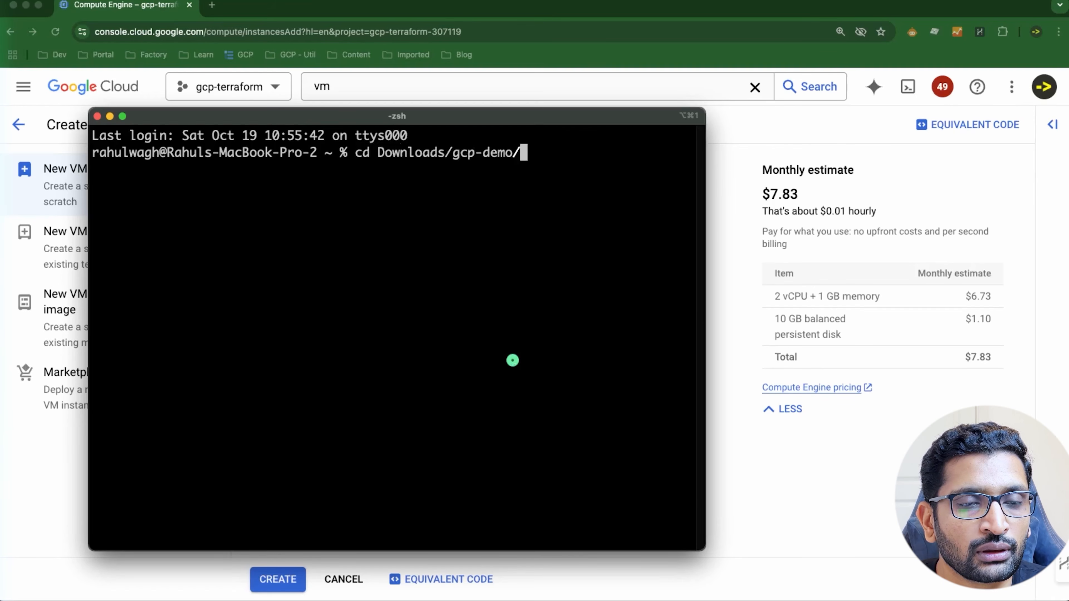
{"action": "key", "text": "Return"}
{"action": "key", "text": "Return"}
{"action": "key", "text": "Return"}
{"action": "type", "text": "ls"}
{"action": "key", "text": "Return"}
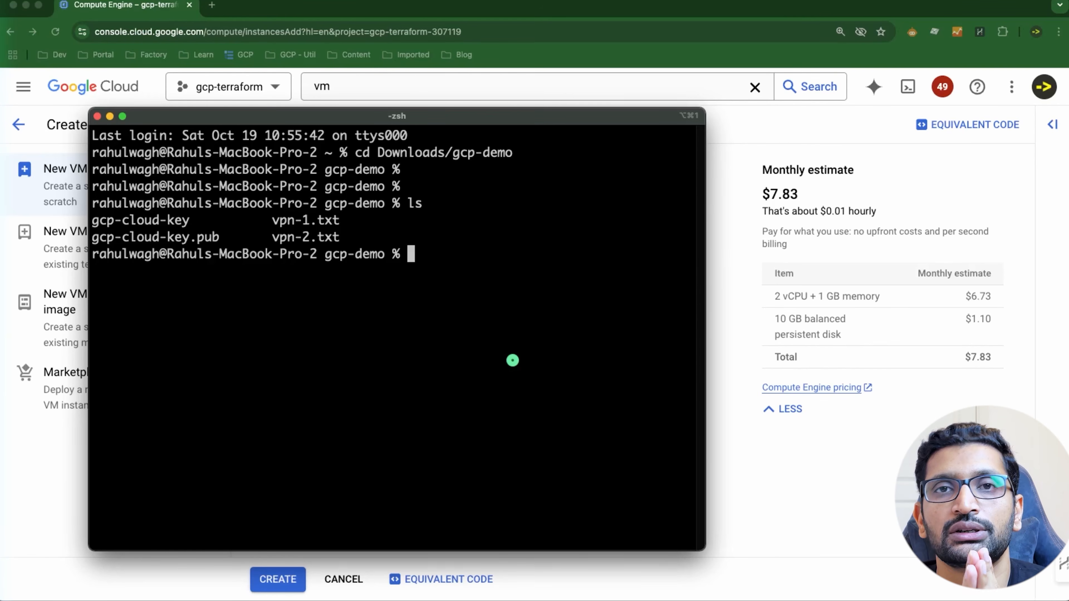
- Point out the gcp-cloud-key and gcp-cloud-key.pub files and the typed ssh-keygen command
{"action": "type", "text": "ssh-keygen"}
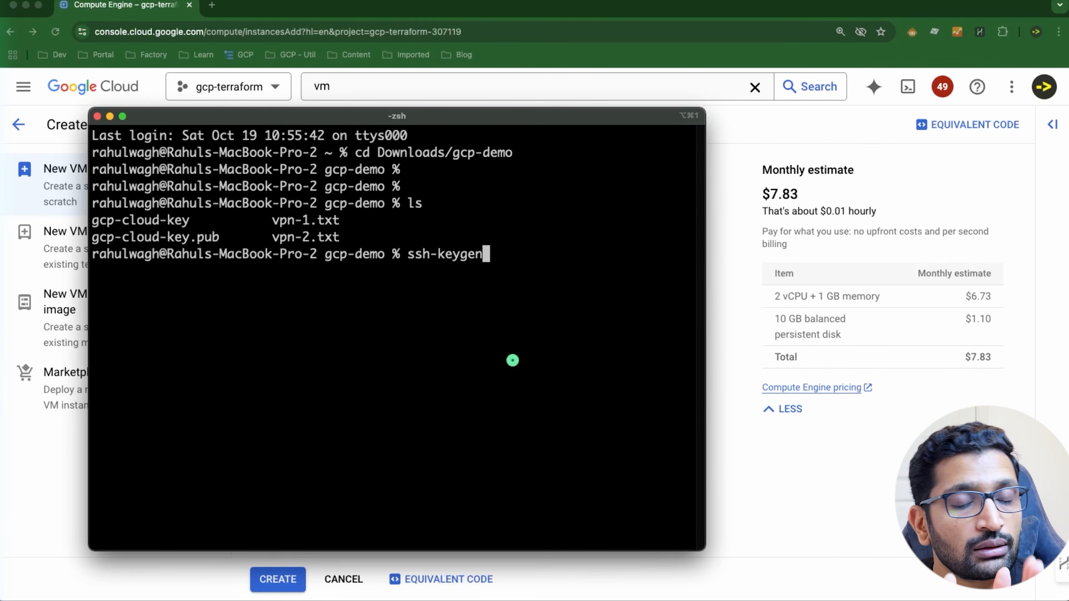
{"action": "left_click_drag", "start_coordinate": [190, 220], "coordinate": [89, 221]}
{"action": "left_click_drag", "start_coordinate": [219, 238], "coordinate": [95, 237]}
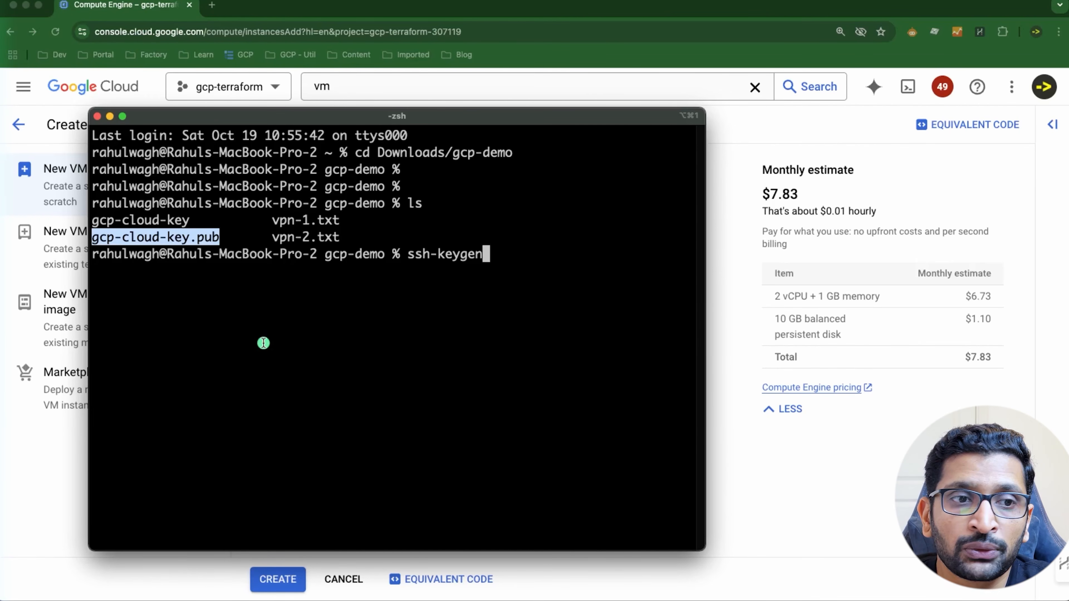
{"action": "left_click", "coordinate": [577, 290]}
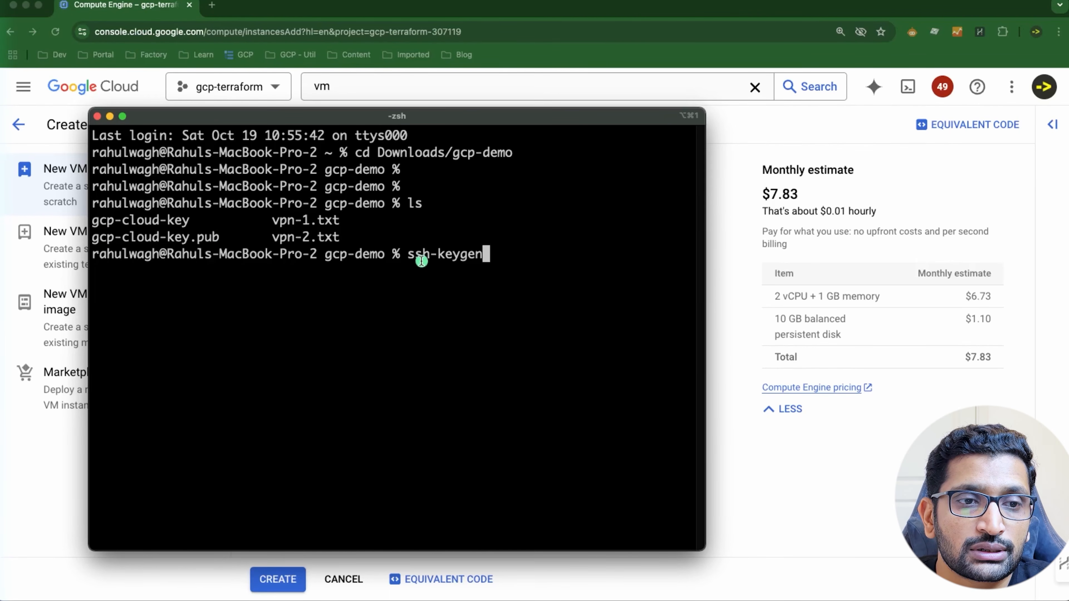
{"action": "left_click_drag", "start_coordinate": [411, 256], "coordinate": [483, 257]}
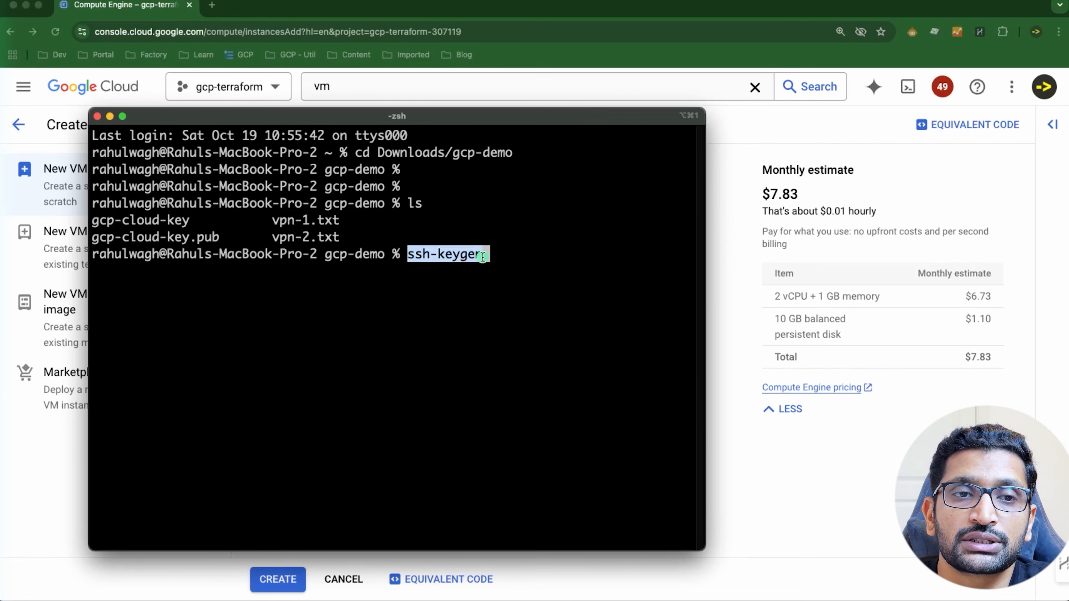
{"action": "left_click", "coordinate": [485, 331]}
- Run ssh-keygen, review its default save path, abort it and clear the screen
{"action": "key", "text": "Return"}
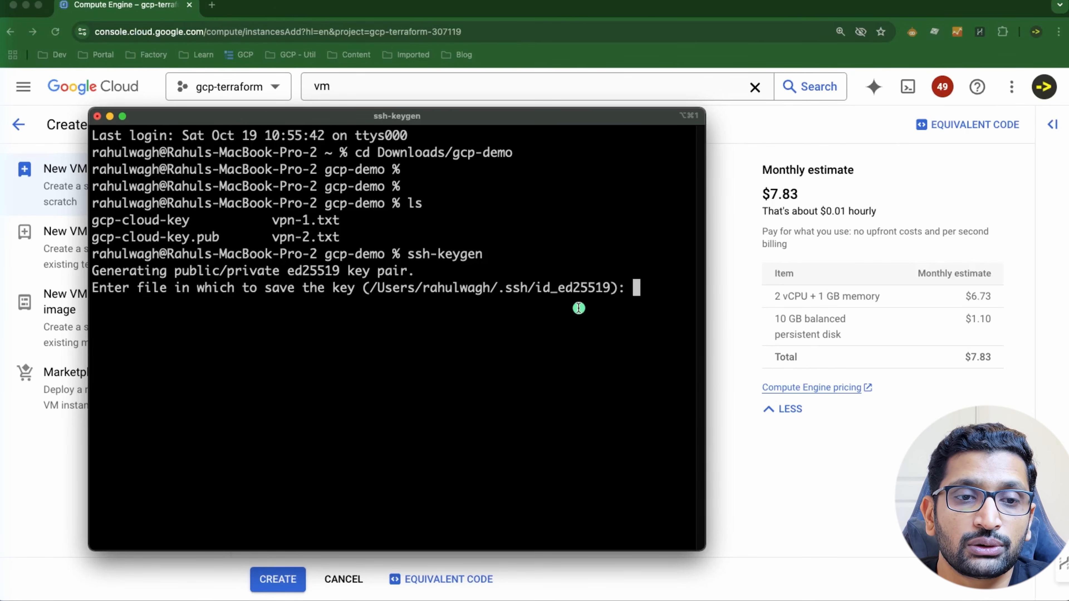
{"action": "left_click_drag", "start_coordinate": [615, 288], "coordinate": [372, 289]}
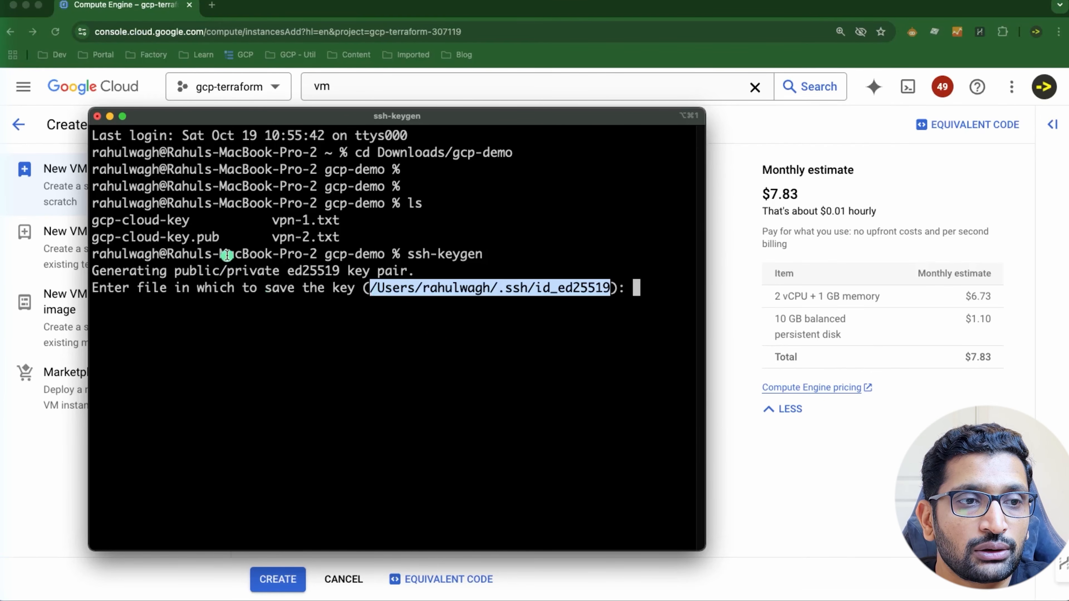
{"action": "left_click_drag", "start_coordinate": [221, 238], "coordinate": [96, 220]}
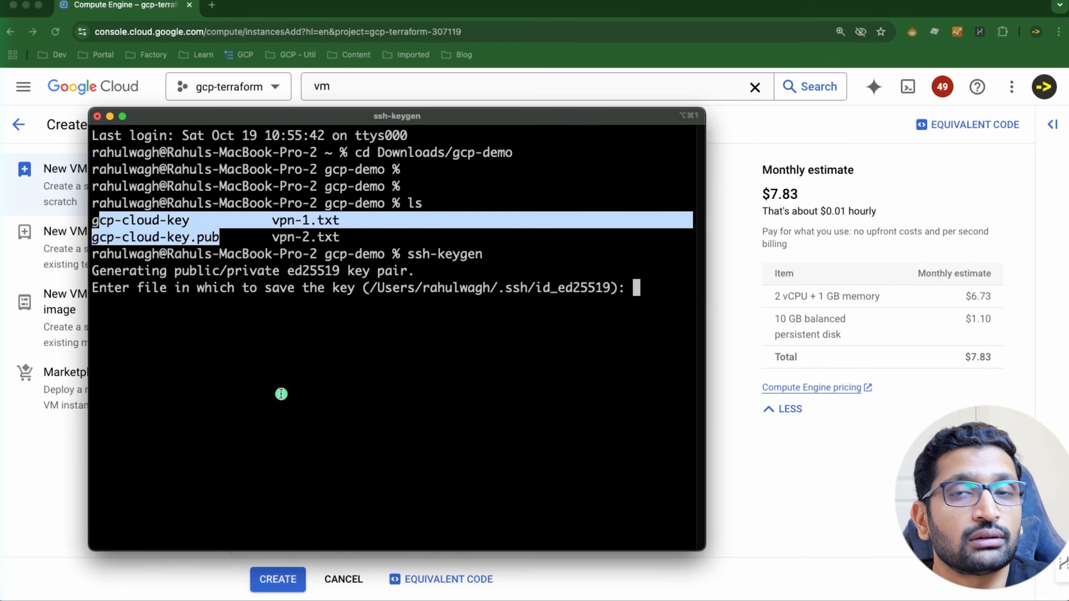
{"action": "left_click", "coordinate": [392, 388]}
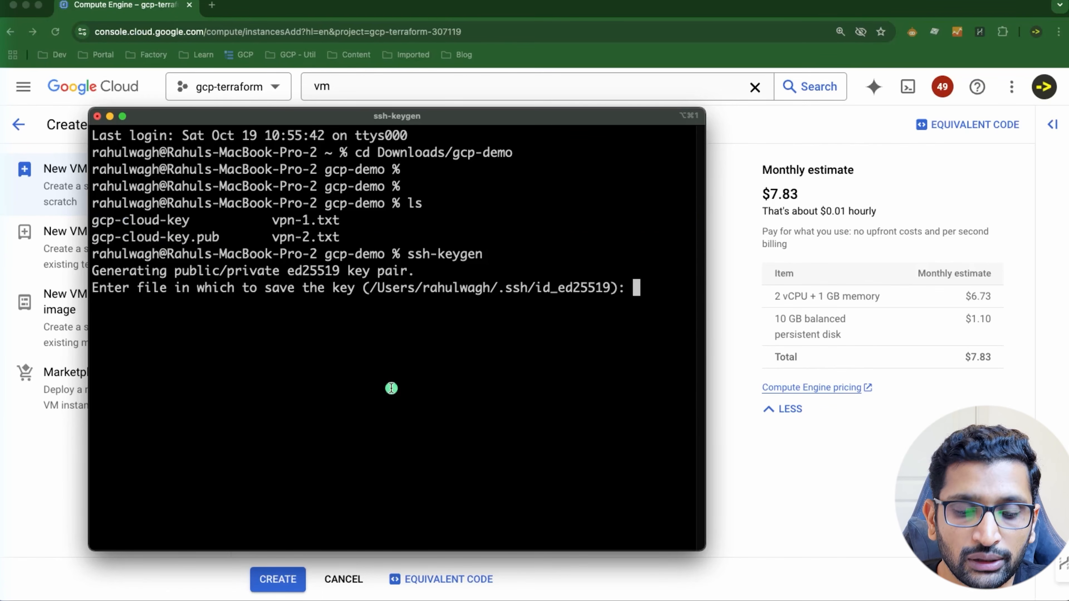
{"action": "key", "text": "ctrl+c"}
{"action": "type", "text": "clear"}
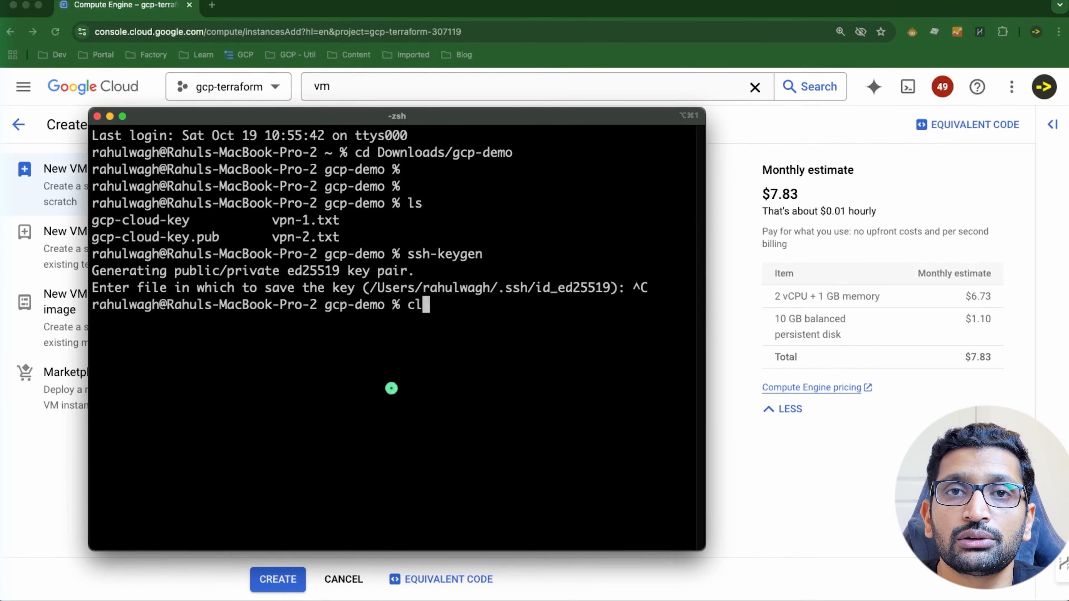
{"action": "key", "text": "Return"}
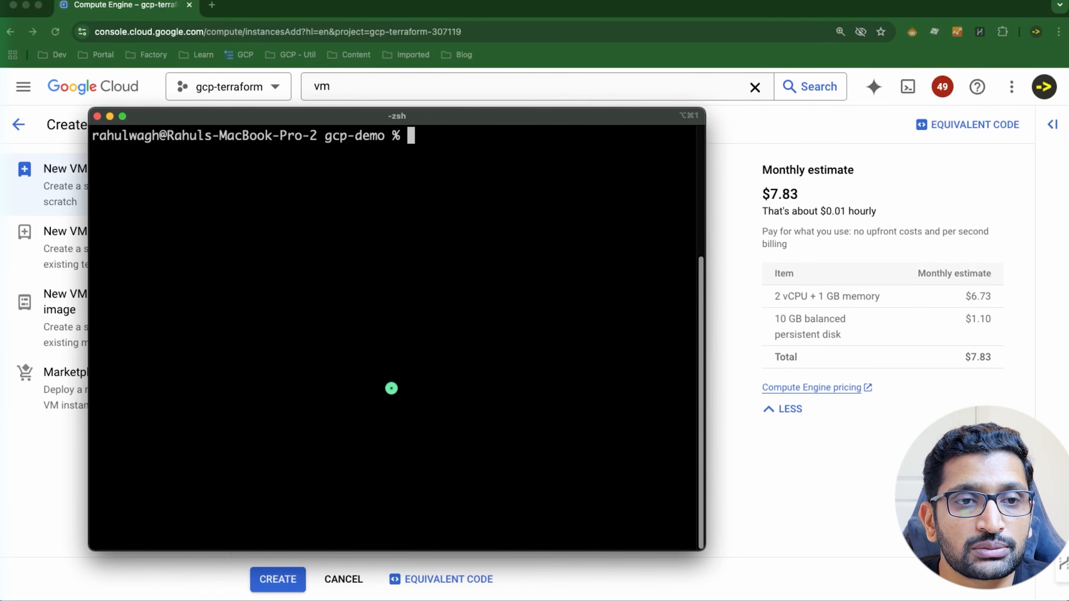
- List the folder again and print gcp-cloud-key.pub with cat
{"action": "type", "text": "ls"}
{"action": "key", "text": "Return"}
{"action": "key", "text": "Return"}
{"action": "key", "text": "Return"}
{"action": "type", "text": "cat"}
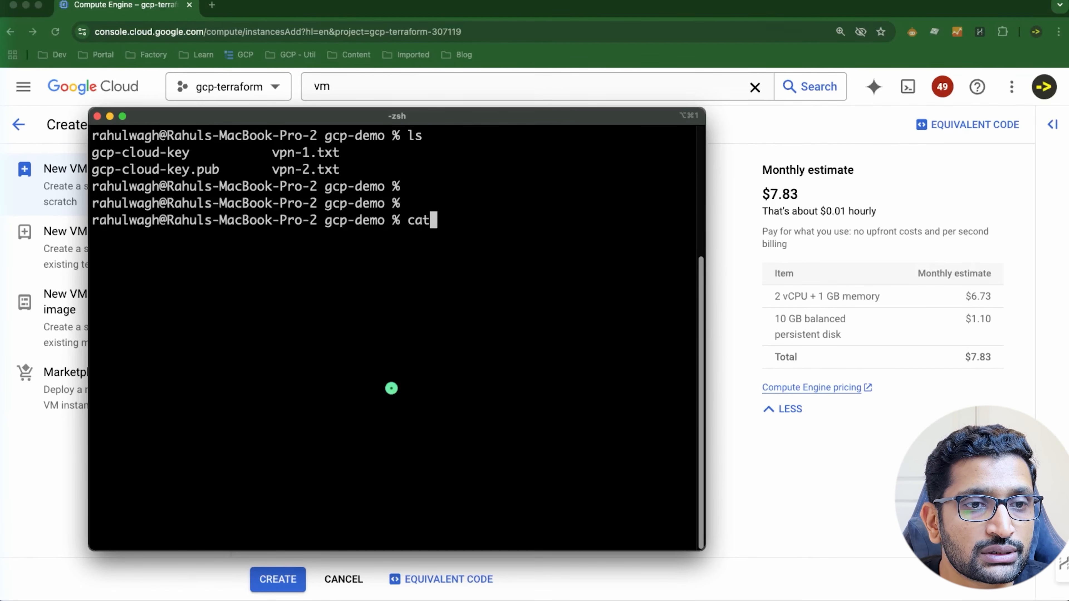
{"action": "type", "text": " gc"}
{"action": "key", "text": "Tab"}
{"action": "type", "text": ".pub"}
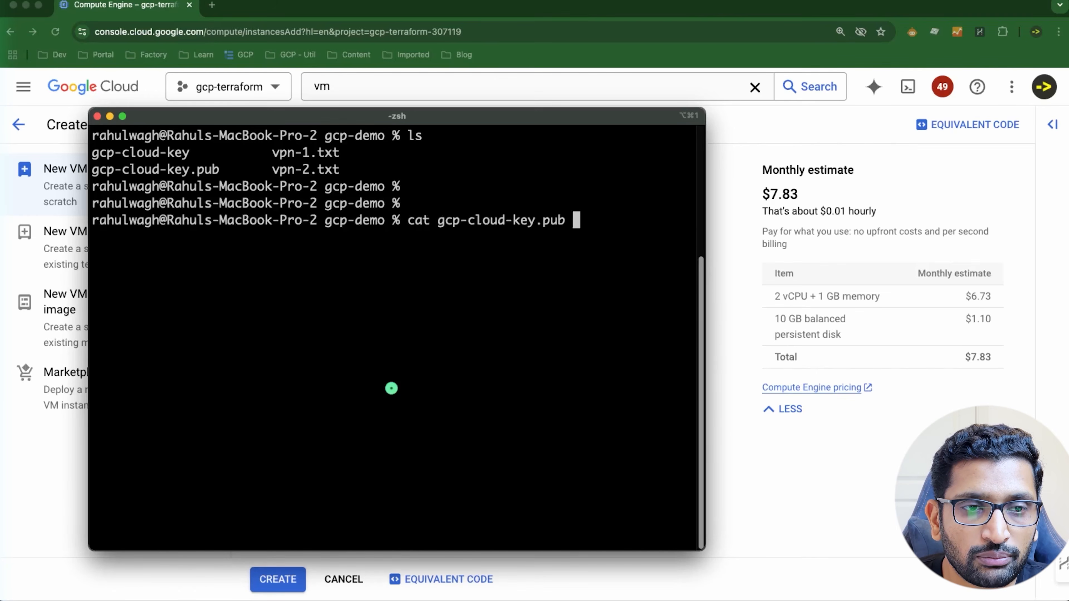
{"action": "key", "text": "Return"}
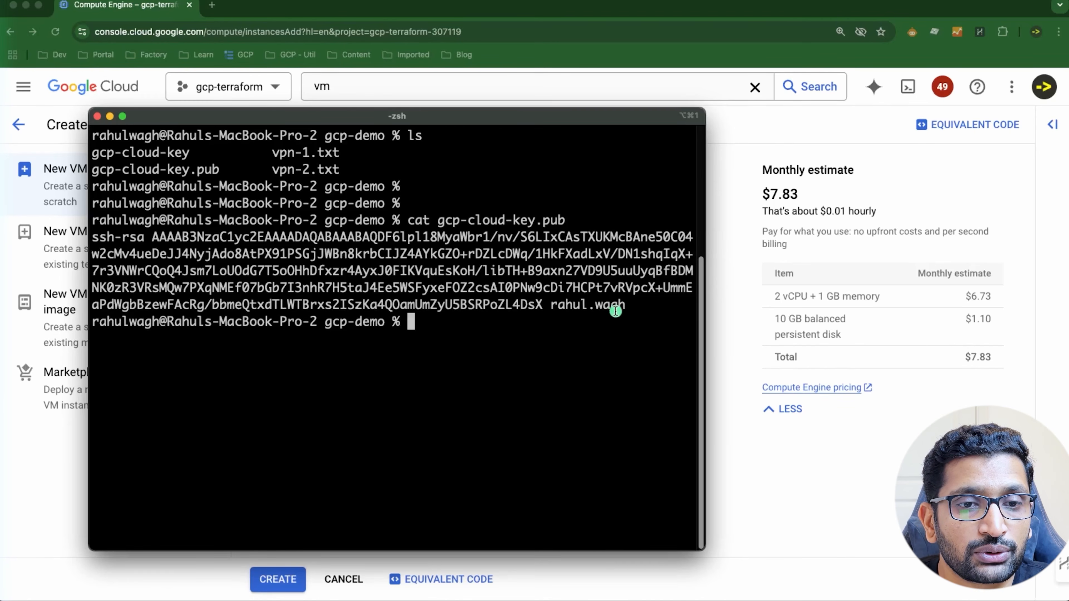
- Copy the printed public key and paste it into the SSH key 1 field
{"action": "left_click_drag", "start_coordinate": [624, 306], "coordinate": [91, 237]}
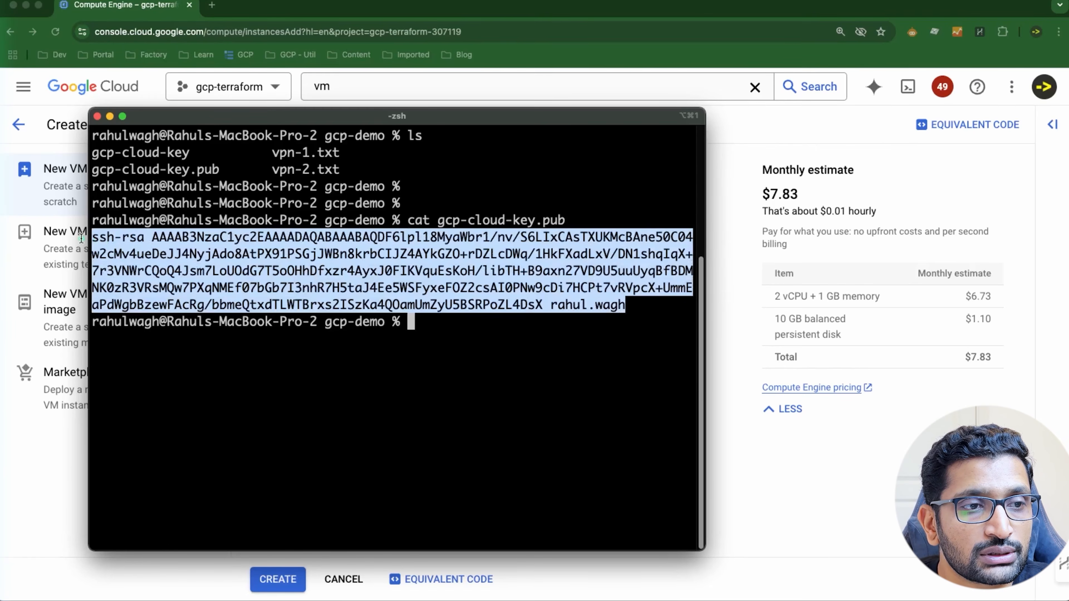
{"action": "right_click", "coordinate": [203, 254]}
{"action": "left_click", "coordinate": [219, 454]}
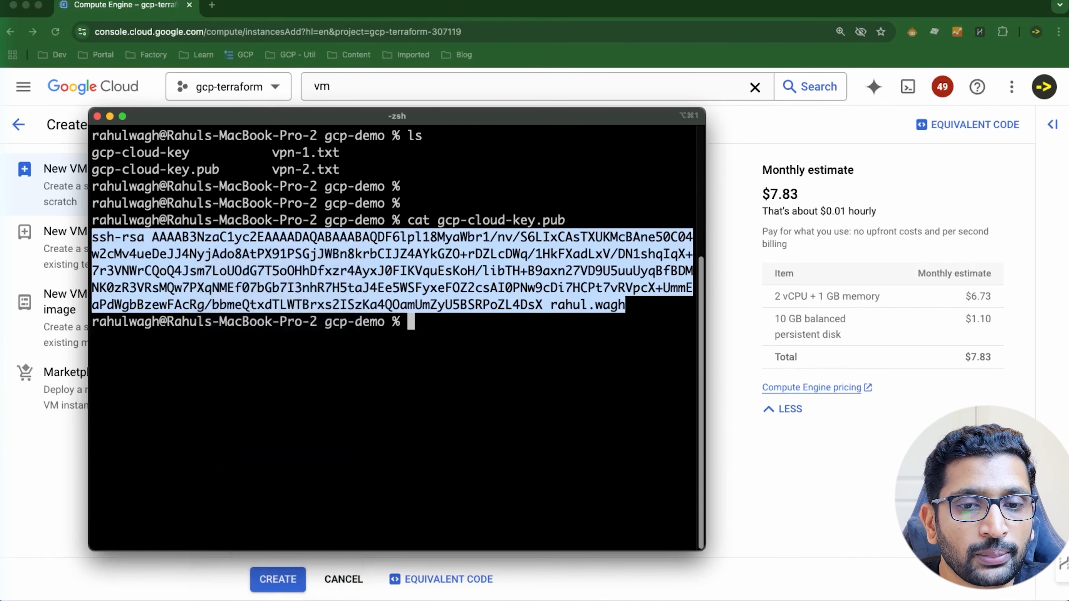
{"action": "key", "text": "super+Tab"}
{"action": "left_click", "coordinate": [359, 353]}
{"action": "key", "text": "super+v"}
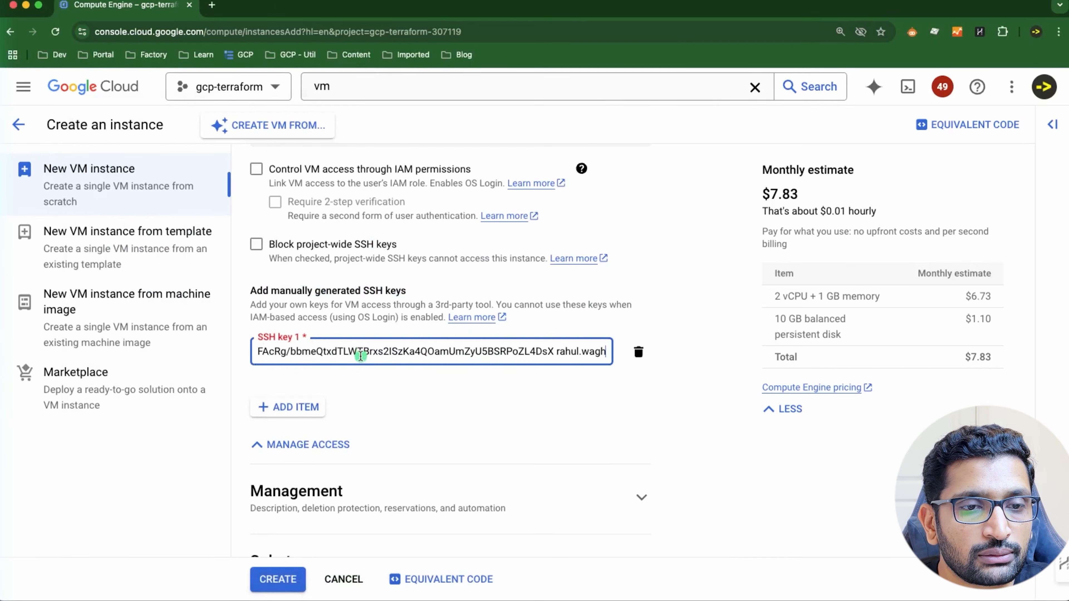
- Review the gcp-hybrid-public-vm settings and create the instance
{"action": "left_click", "coordinate": [466, 412]}
{"action": "scroll", "coordinate": [466, 412], "scroll_direction": "down", "scroll_amount": 2}
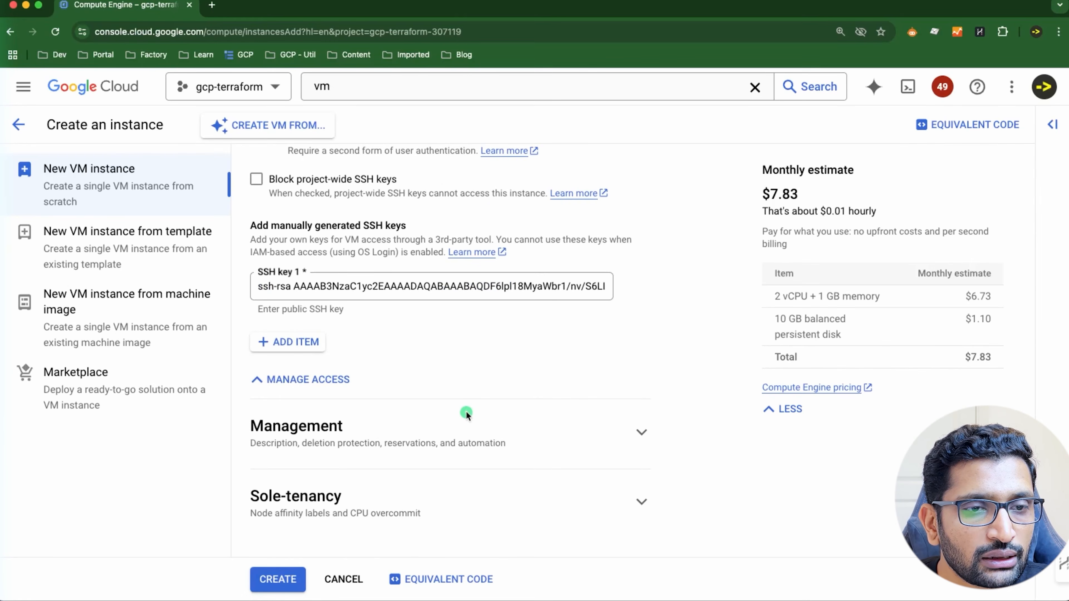
{"action": "scroll", "coordinate": [466, 412], "scroll_direction": "up", "scroll_amount": 15}
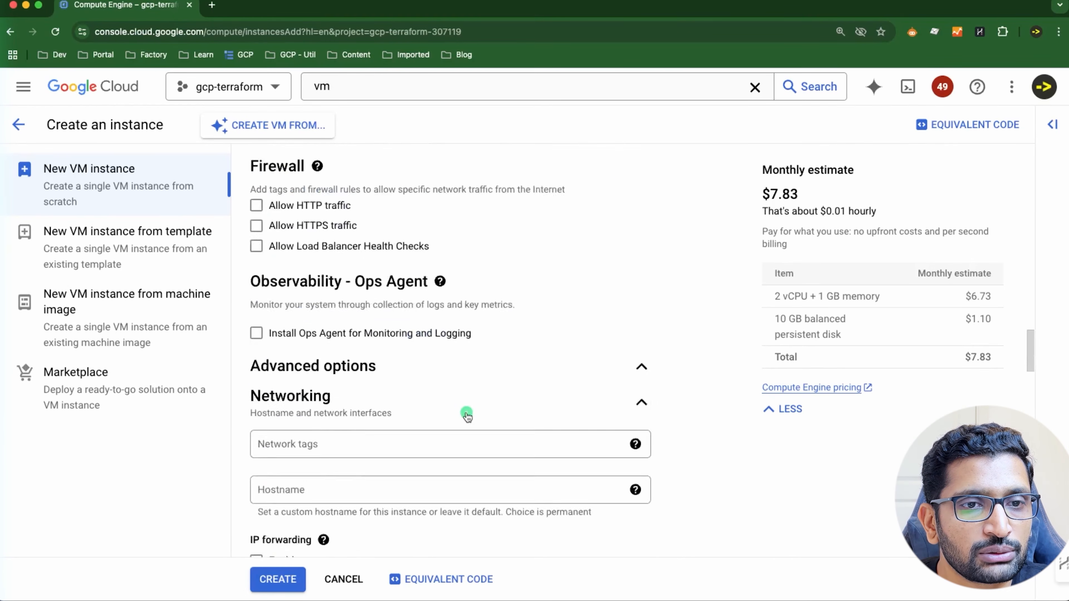
{"action": "scroll", "coordinate": [466, 415], "scroll_direction": "up", "scroll_amount": 5}
{"action": "scroll", "coordinate": [465, 410], "scroll_direction": "down", "scroll_amount": 20}
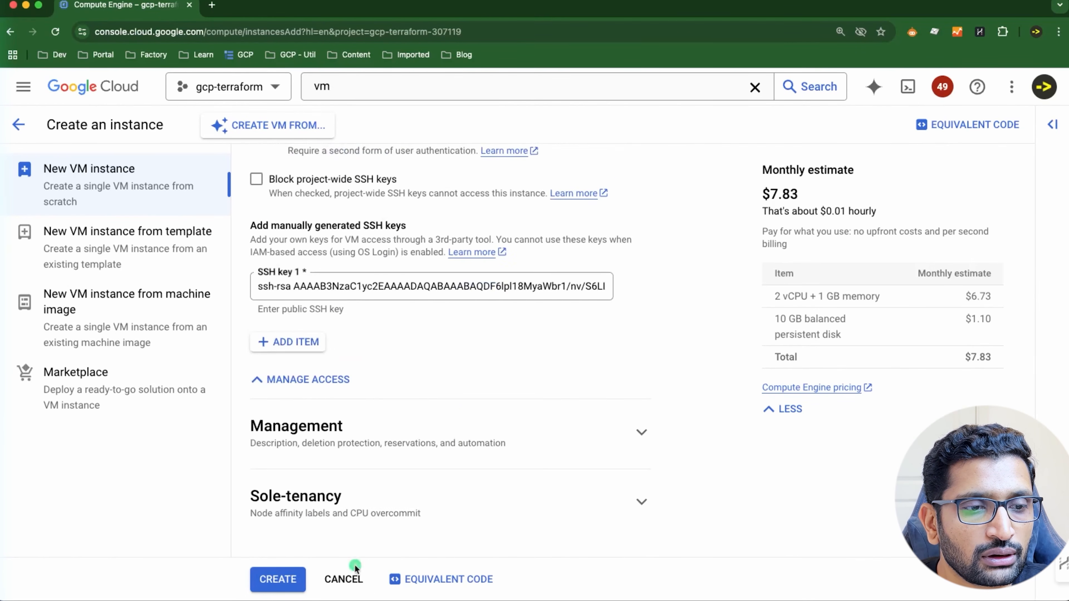
{"action": "left_click", "coordinate": [277, 578]}
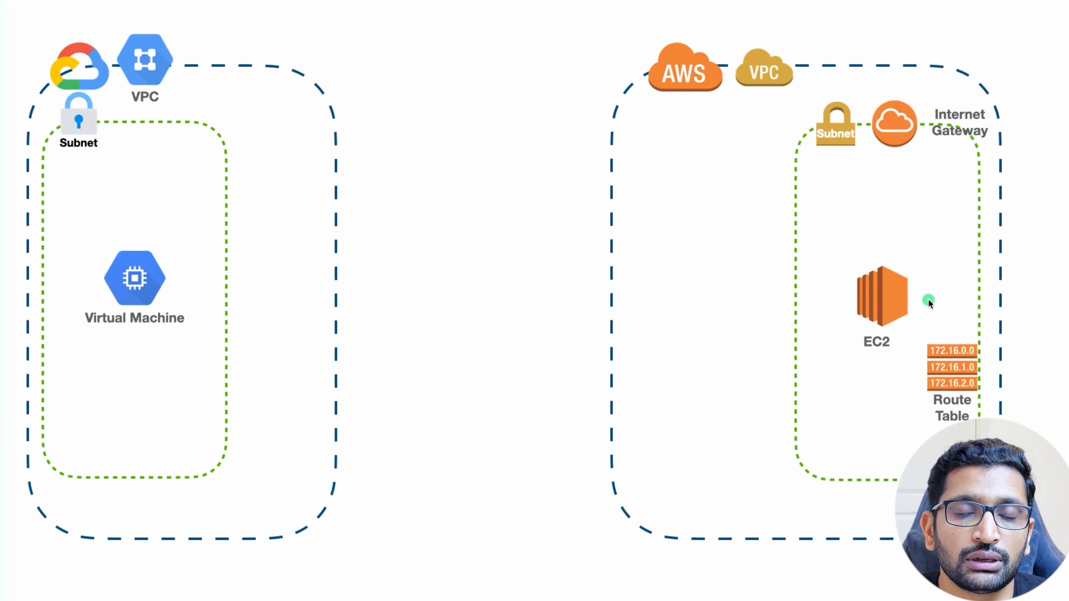
- Switch from the Keynote diagram to the AWS route table aws-vpc-hybrid-public-rt in the browser
{"action": "key", "text": "super+Tab"}
{"action": "key", "text": "super+Tab"}
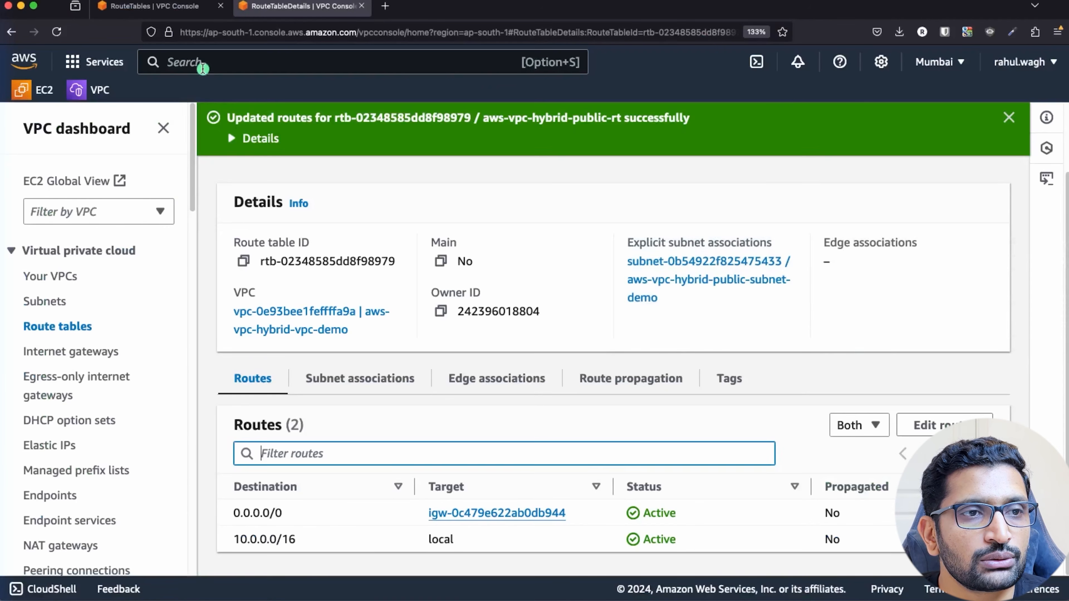
- Go to the EC2 service and open the Launch instance form
{"action": "left_click", "coordinate": [203, 64]}
{"action": "type", "text": "ec2"}
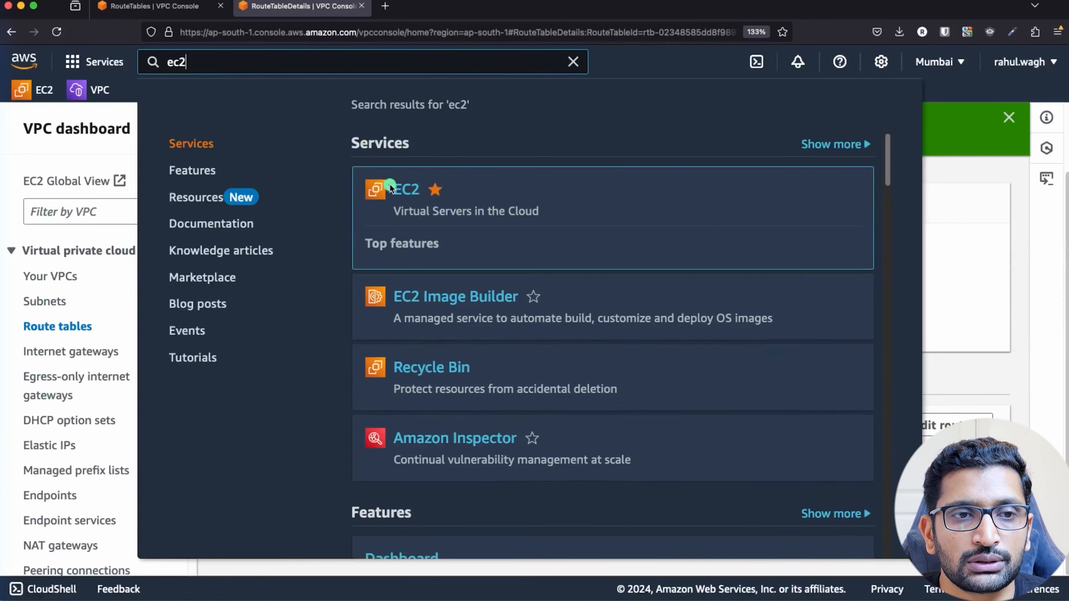
{"action": "left_click", "coordinate": [402, 192]}
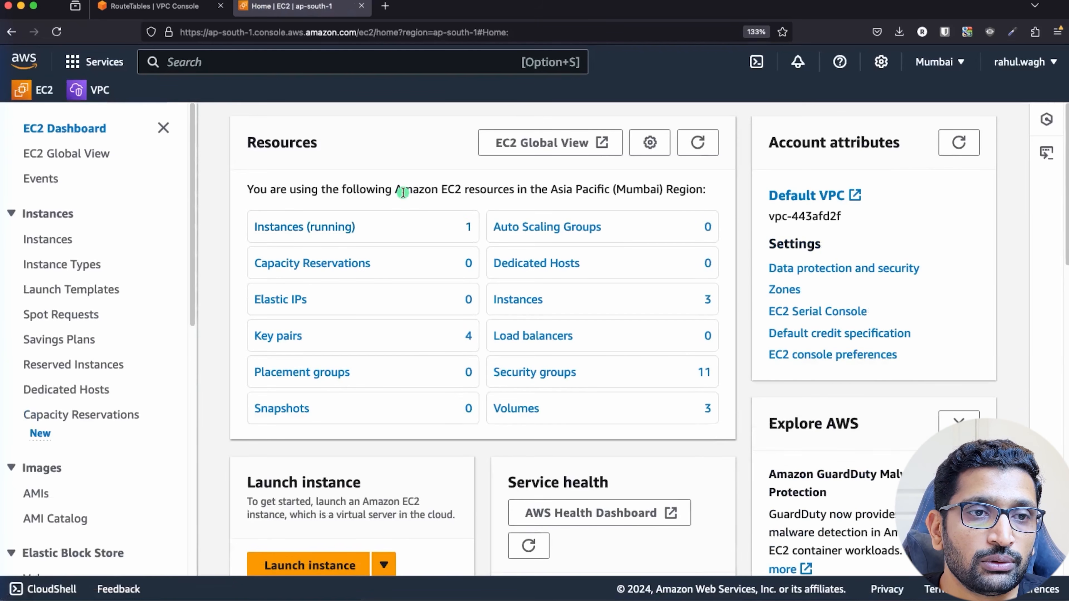
{"action": "scroll", "coordinate": [304, 262], "scroll_direction": "down", "scroll_amount": 3}
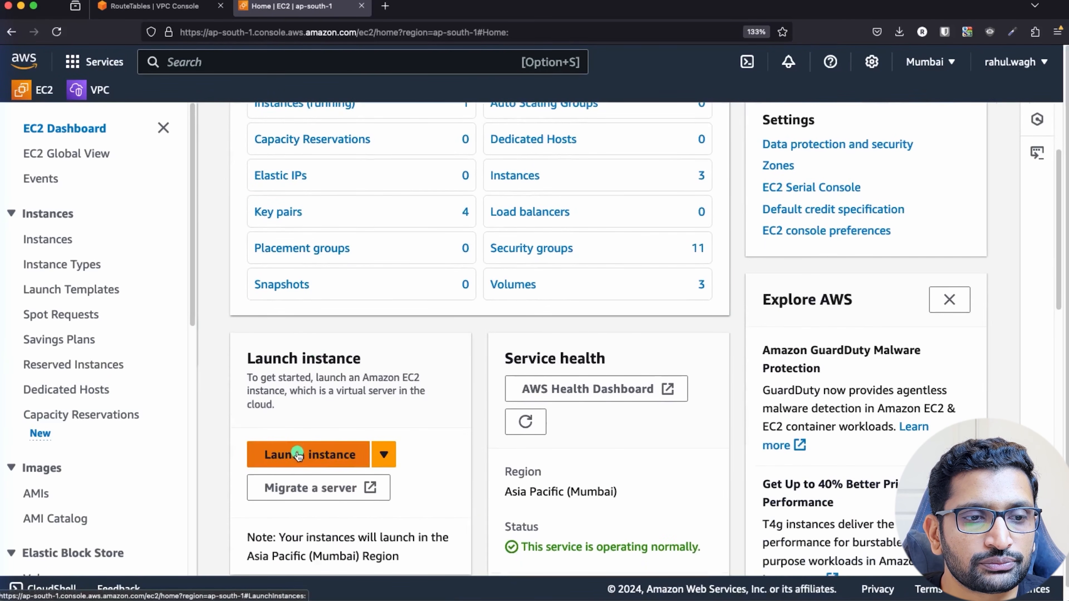
{"action": "left_click", "coordinate": [295, 454]}
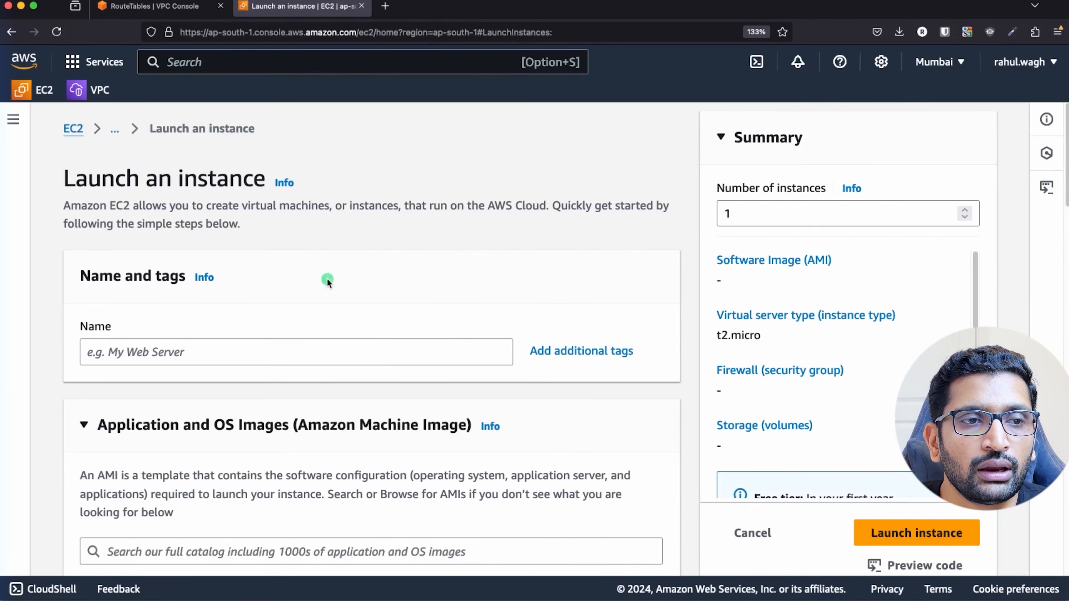
{"action": "scroll", "coordinate": [326, 279], "scroll_direction": "down", "scroll_amount": 2}
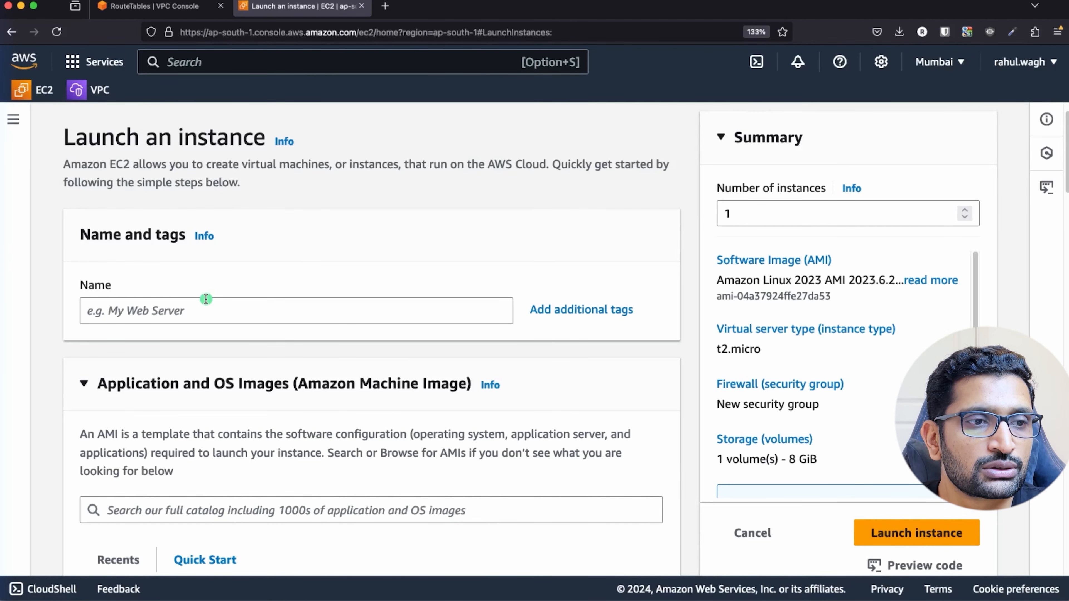
- Name the instance aws-vpc-hybrid-private-ec2 by pasting the base name and adding the suffix
{"action": "left_click", "coordinate": [206, 299]}
{"action": "key", "text": "super+Tab"}
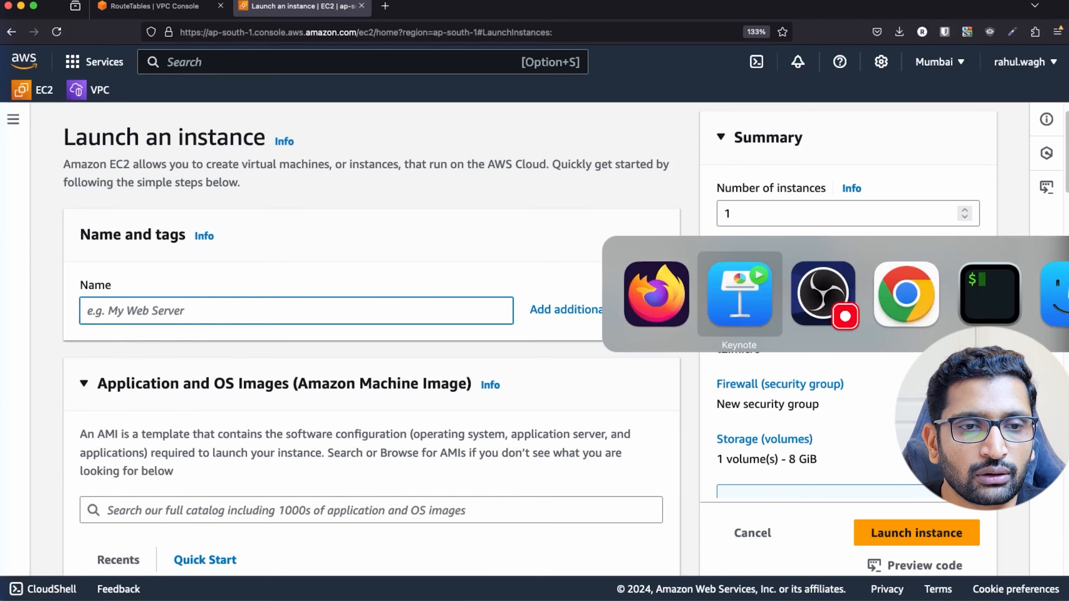
{"action": "key", "text": "super+Tab"}
{"action": "key", "text": "super+Tab"}
{"action": "key", "text": "super+Tab"}
{"action": "key", "text": "super+Tab"}
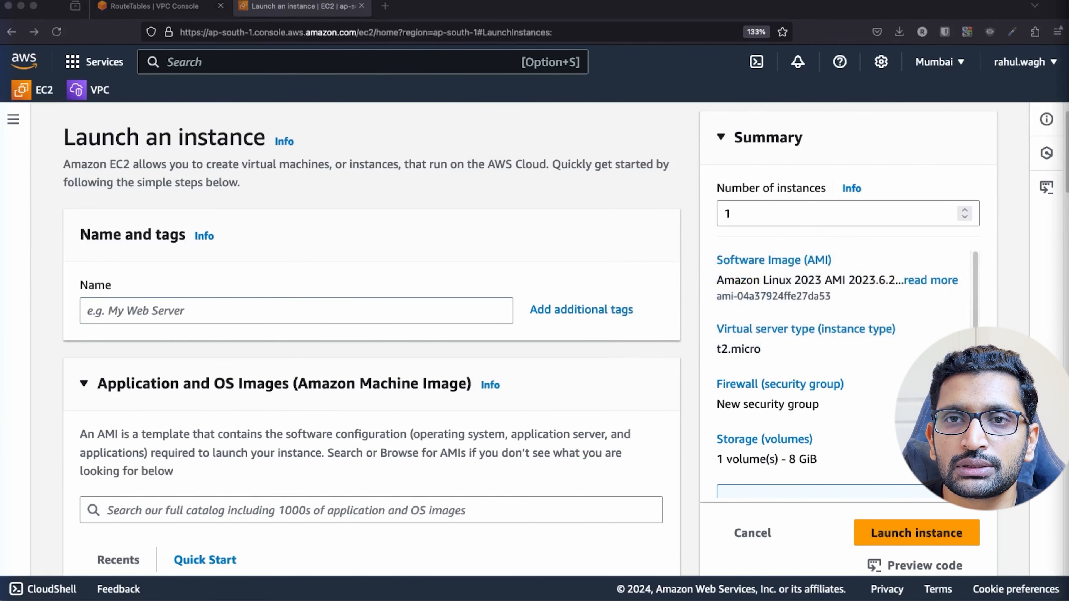
{"action": "left_click", "coordinate": [112, 310]}
{"action": "type", "text": "aws-vpc-hybrid"}
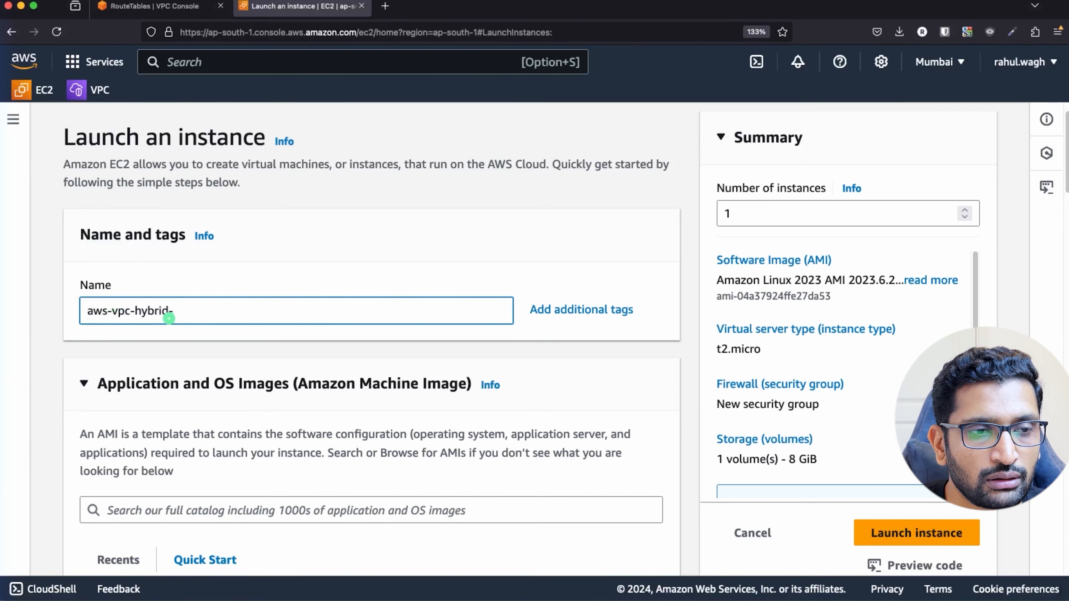
{"action": "type", "text": "-ecc2"}
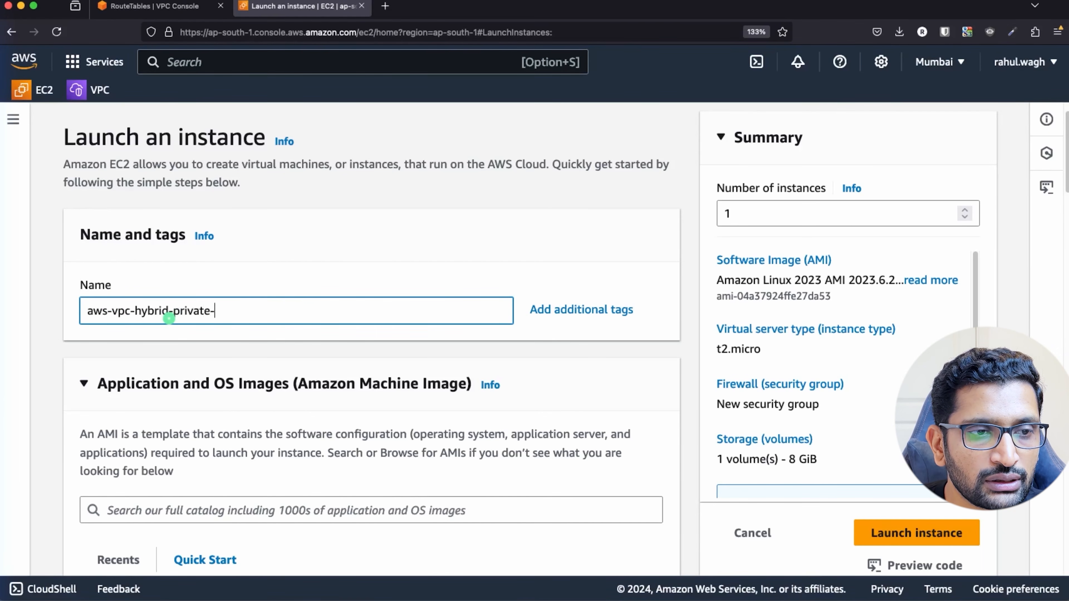
- Choose the Ubuntu Server 24.04 LTS image, keep t2.micro, and open the Key pair list
{"action": "left_click", "coordinate": [301, 385]}
{"action": "scroll", "coordinate": [303, 394], "scroll_direction": "down", "scroll_amount": 5}
{"action": "left_click", "coordinate": [468, 221]}
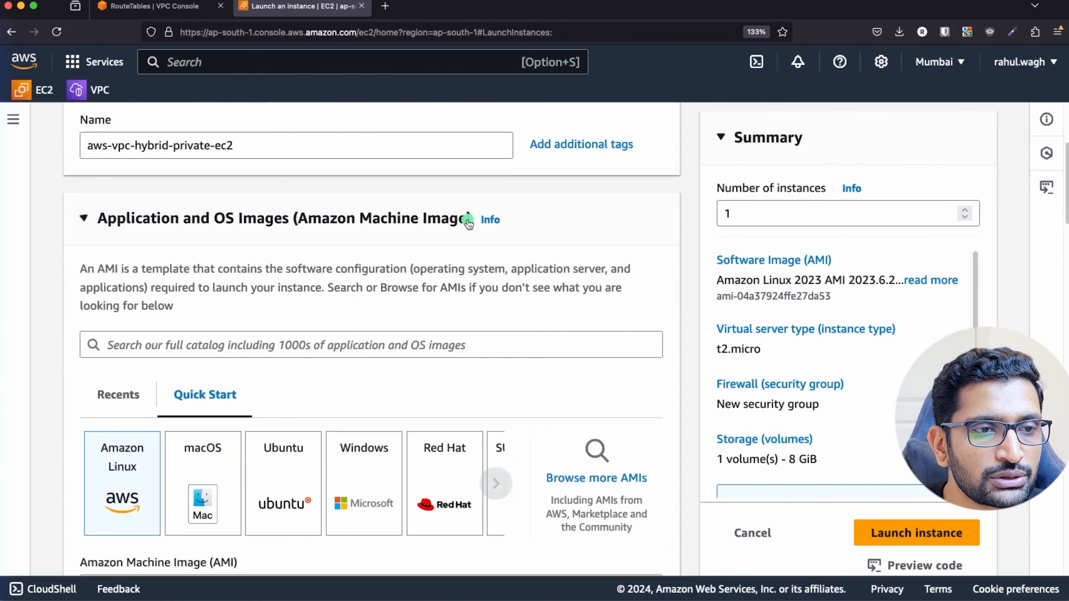
{"action": "left_click", "coordinate": [276, 478]}
{"action": "scroll", "coordinate": [339, 442], "scroll_direction": "down", "scroll_amount": 4}
{"action": "scroll", "coordinate": [336, 355], "scroll_direction": "down", "scroll_amount": 5}
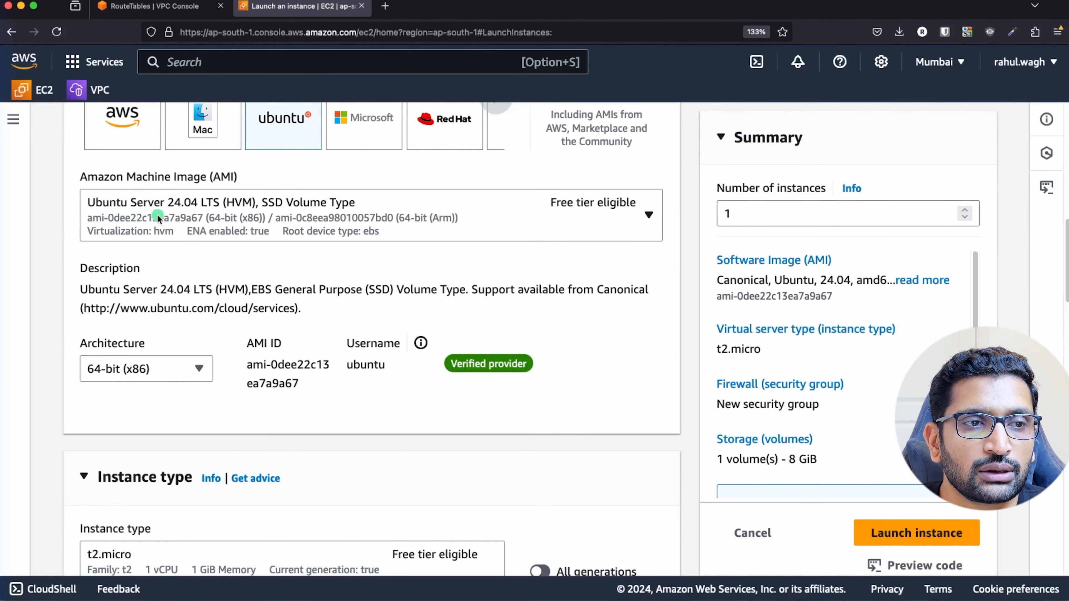
{"action": "scroll", "coordinate": [245, 282], "scroll_direction": "down", "scroll_amount": 8}
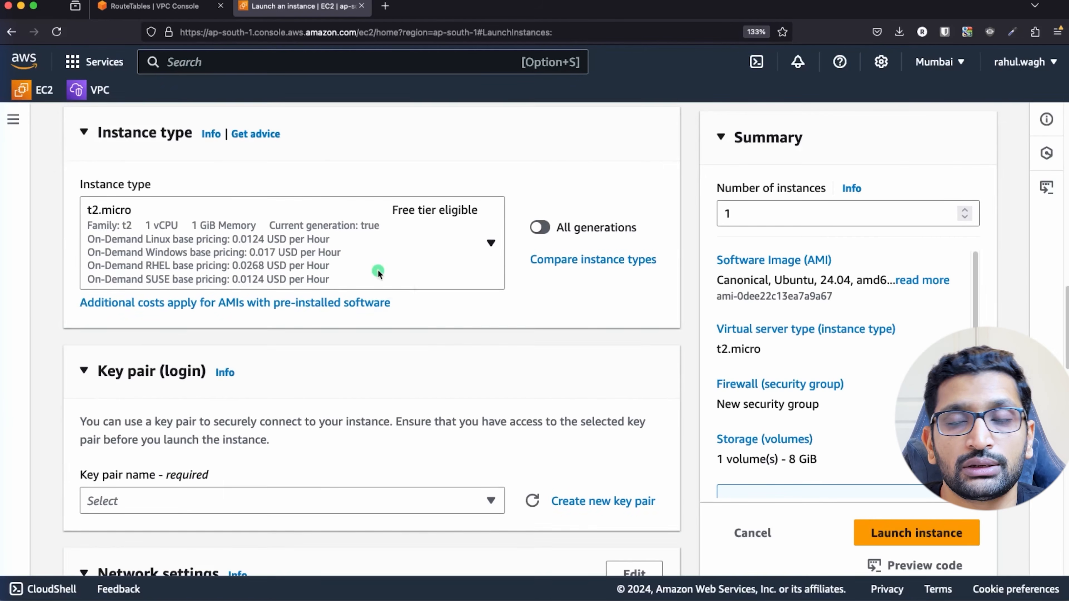
{"action": "scroll", "coordinate": [378, 273], "scroll_direction": "down", "scroll_amount": 2}
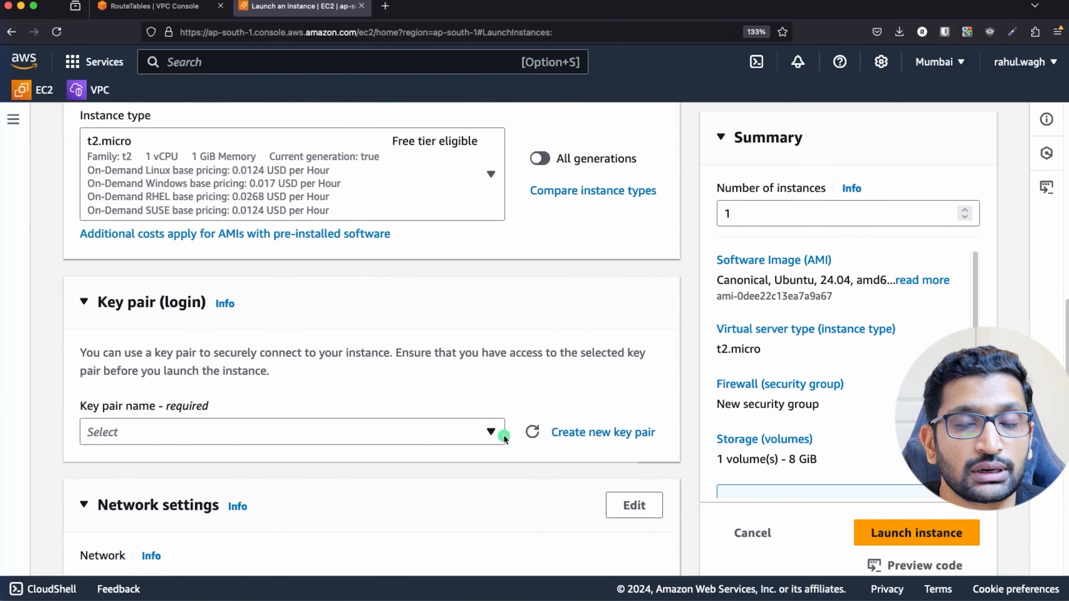
{"action": "scroll", "coordinate": [504, 435], "scroll_direction": "down", "scroll_amount": 3}
{"action": "left_click", "coordinate": [472, 323]}
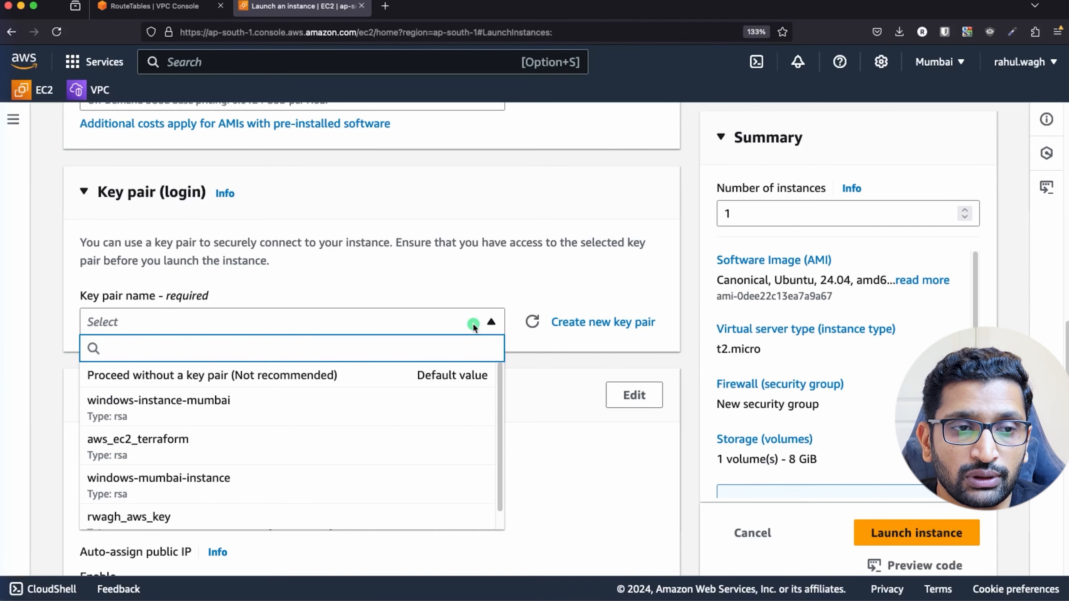
{"action": "left_click", "coordinate": [42, 90], "text": "super"}
{"action": "left_click", "coordinate": [434, 7]}
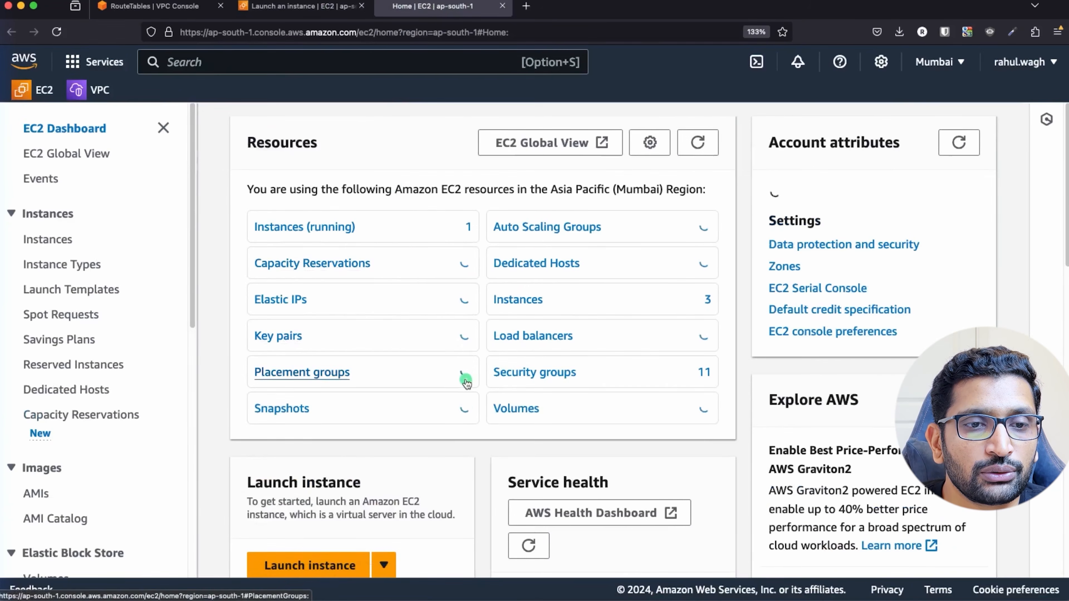
{"action": "left_click", "coordinate": [539, 377]}
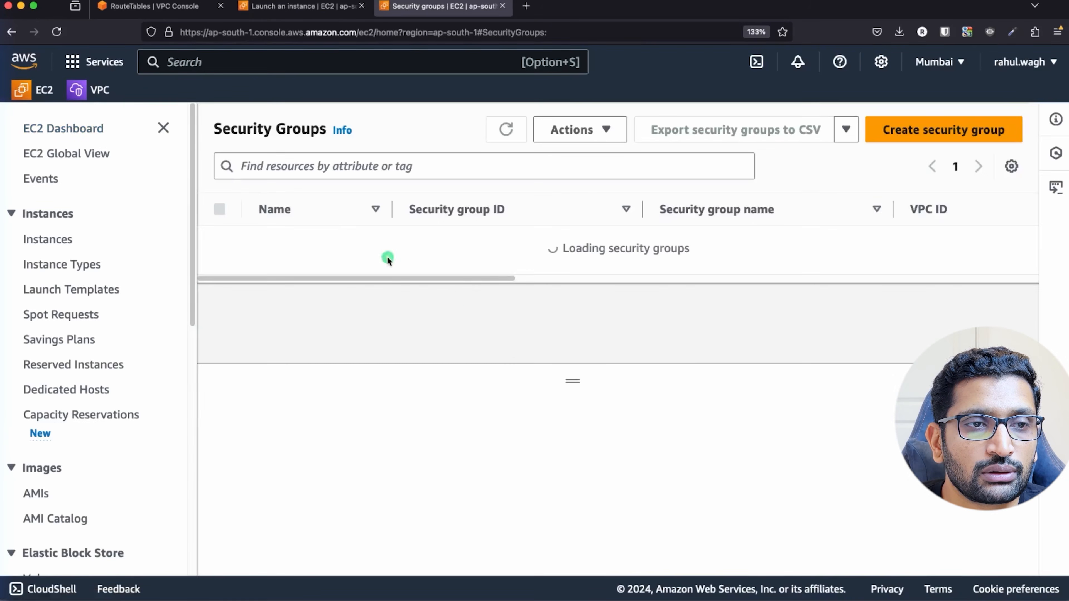
{"action": "left_click", "coordinate": [11, 32]}
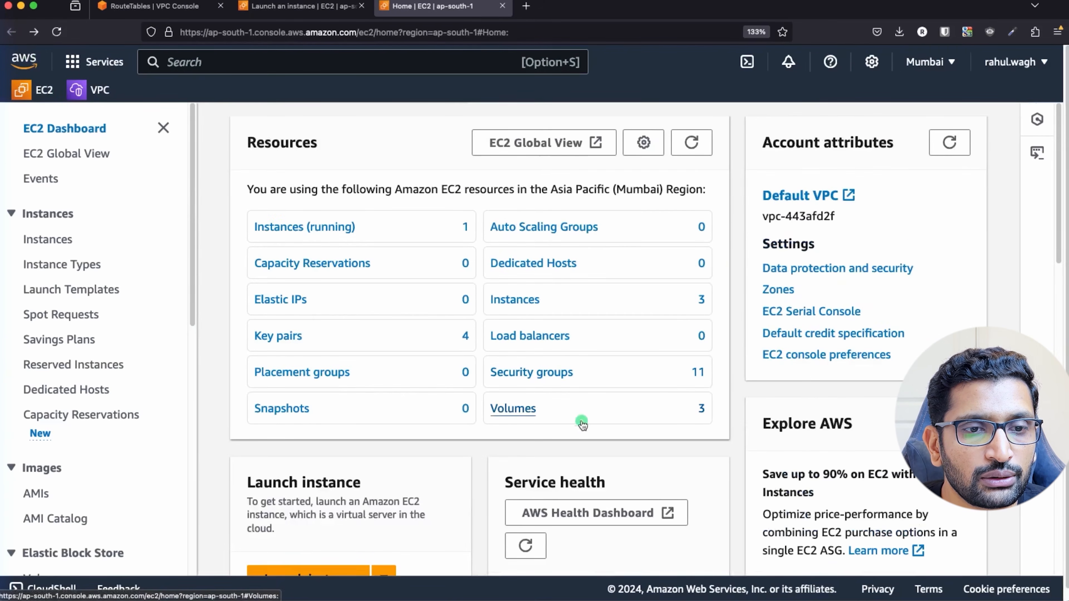
{"action": "left_click", "coordinate": [279, 337]}
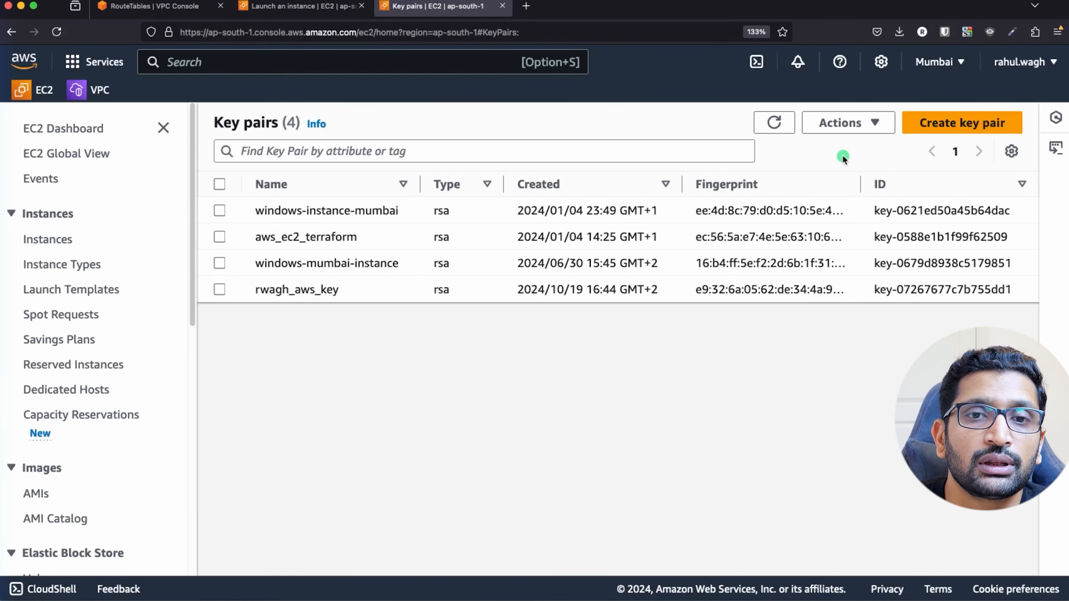
{"action": "left_click", "coordinate": [858, 124]}
{"action": "left_click", "coordinate": [865, 148]}
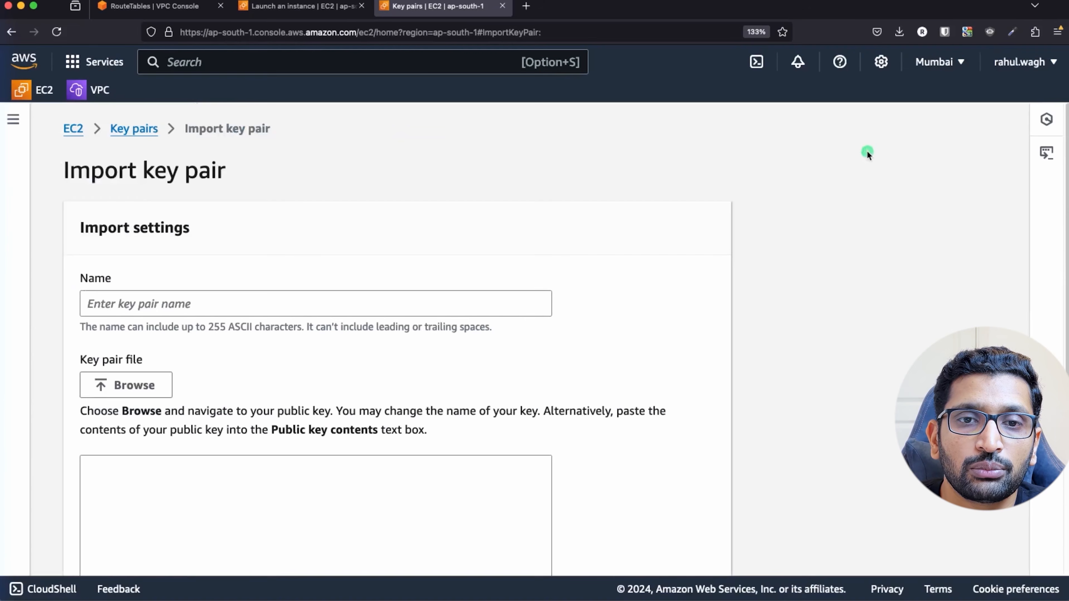
{"action": "scroll", "coordinate": [281, 362], "scroll_direction": "down", "scroll_amount": 3}
{"action": "left_click", "coordinate": [185, 245]}
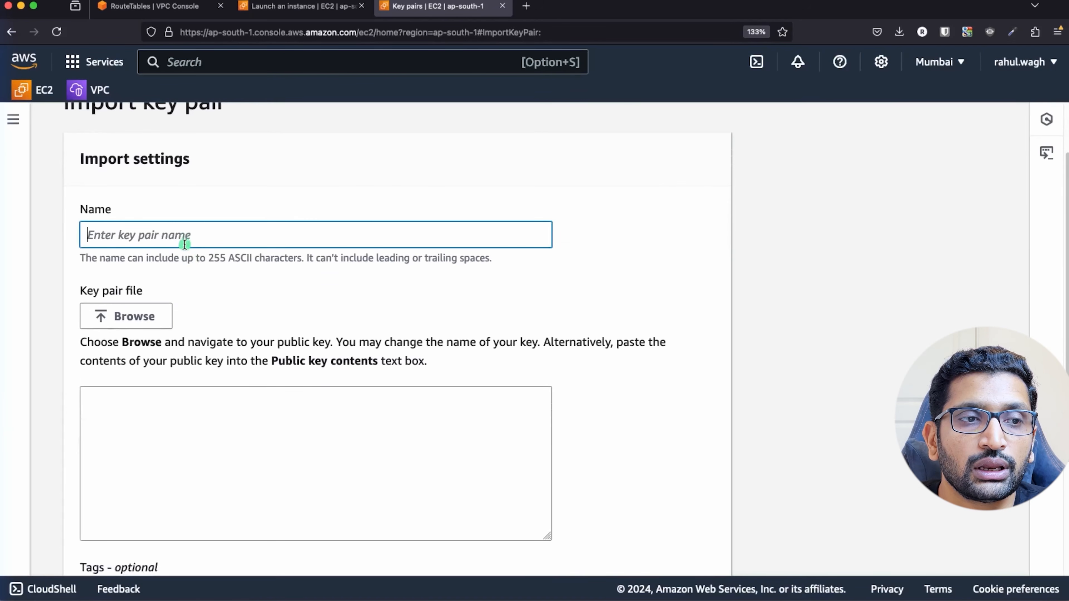
{"action": "left_click", "coordinate": [217, 428]}
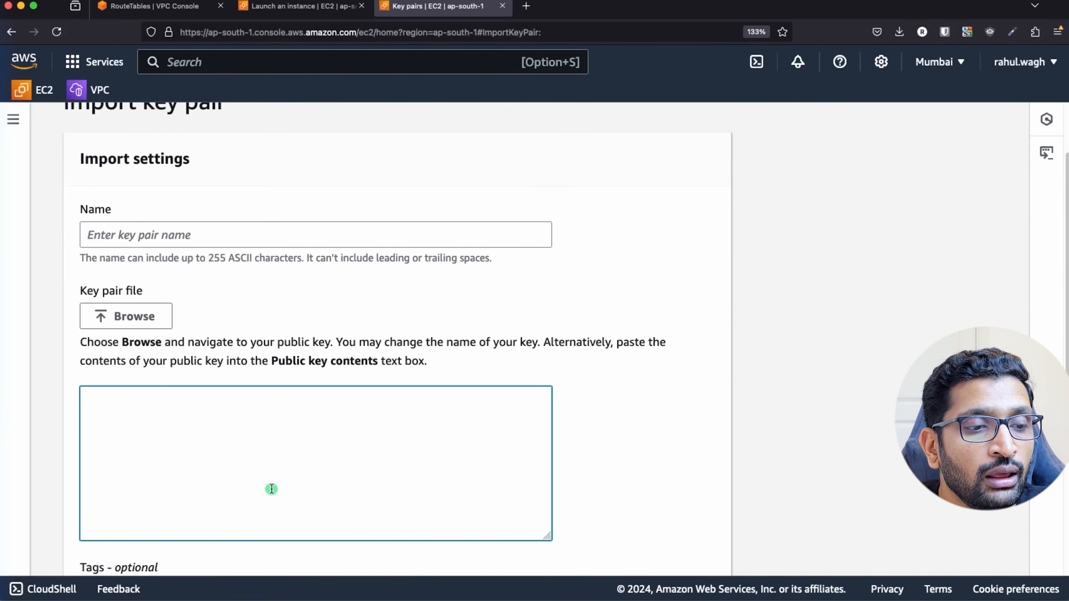
{"action": "scroll", "coordinate": [270, 489], "scroll_direction": "down", "scroll_amount": 5}
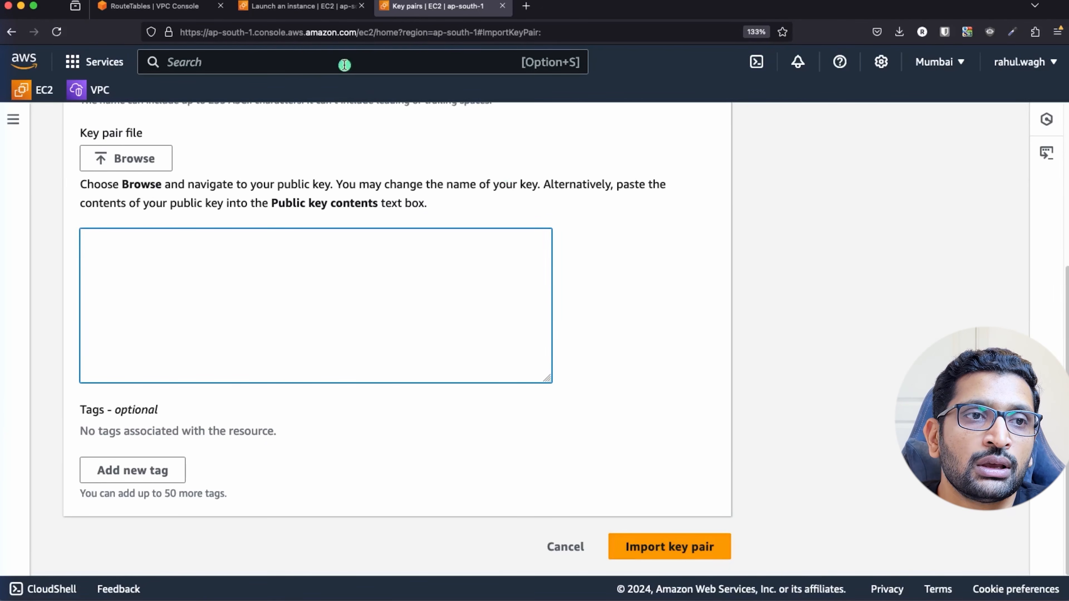
- Return to the launch form and select the user's existing AWS key pair
{"action": "left_click", "coordinate": [498, 9]}
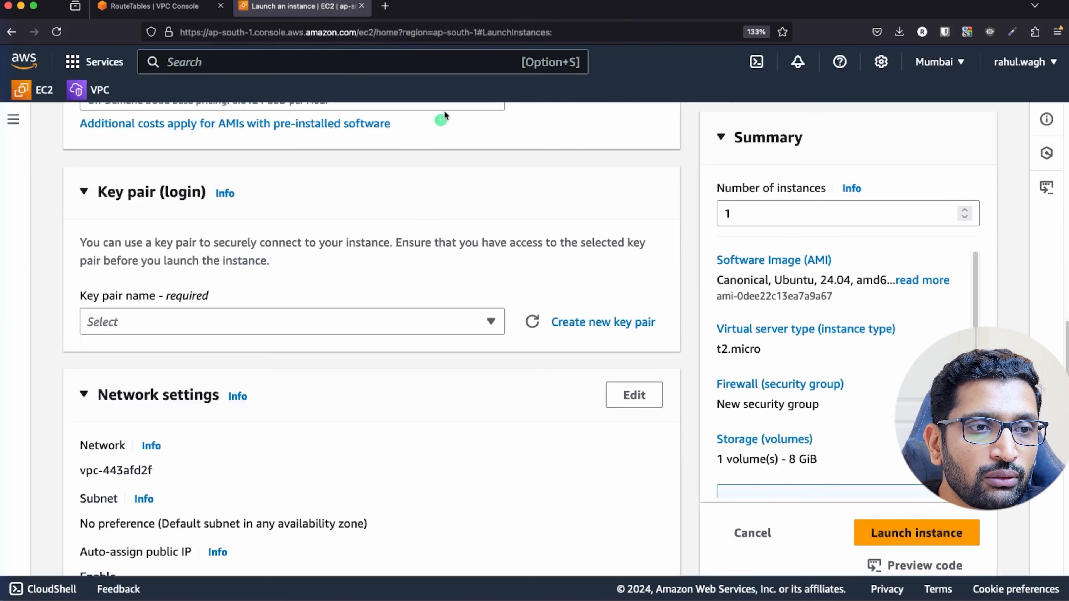
{"action": "left_click", "coordinate": [464, 310]}
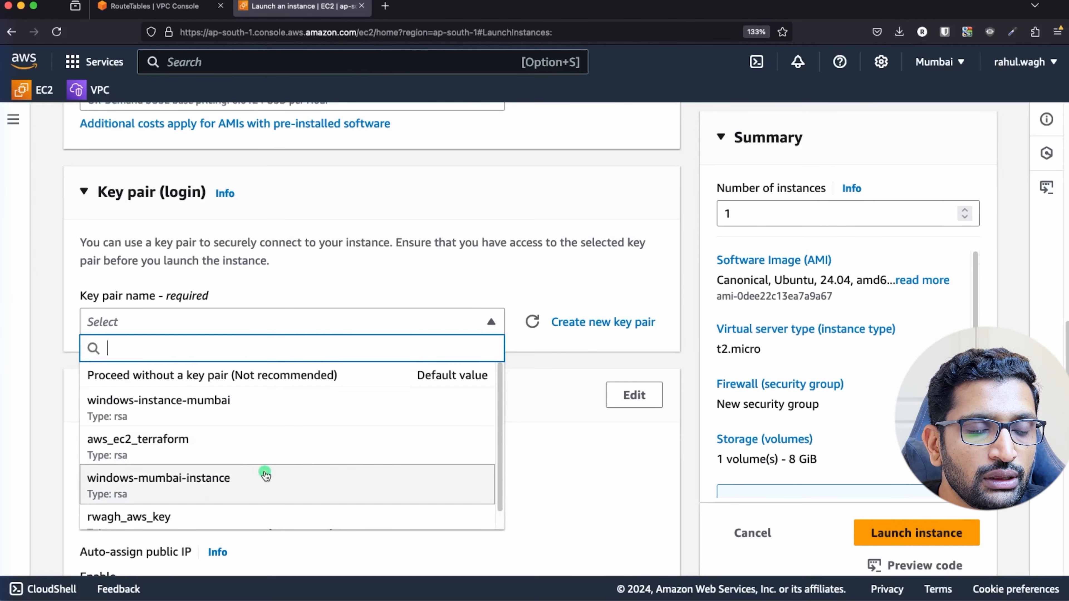
{"action": "scroll", "coordinate": [263, 471], "scroll_direction": "down", "scroll_amount": 1}
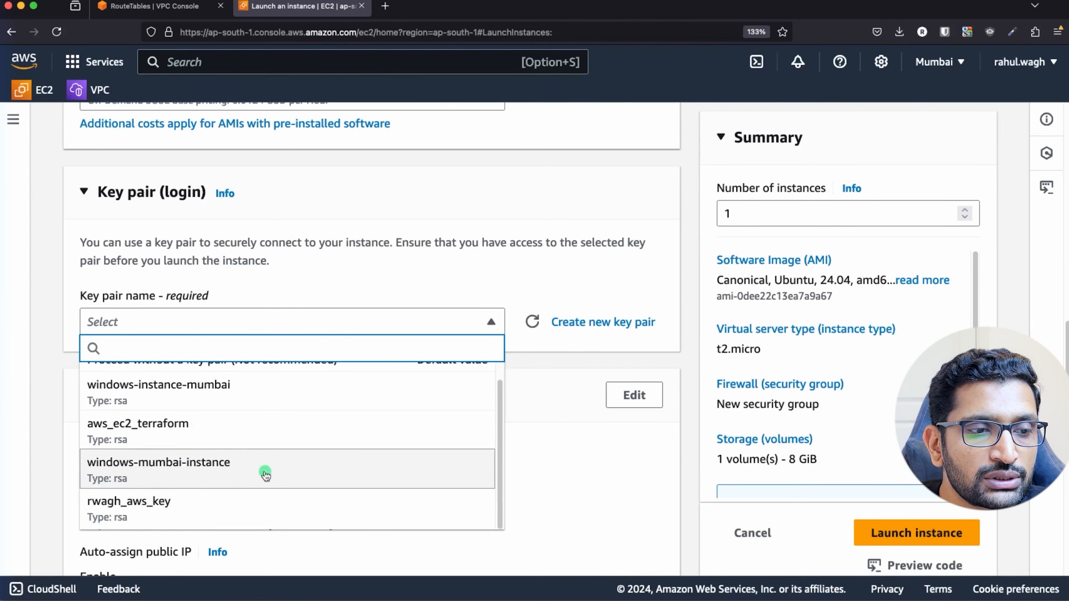
{"action": "left_click", "coordinate": [151, 511]}
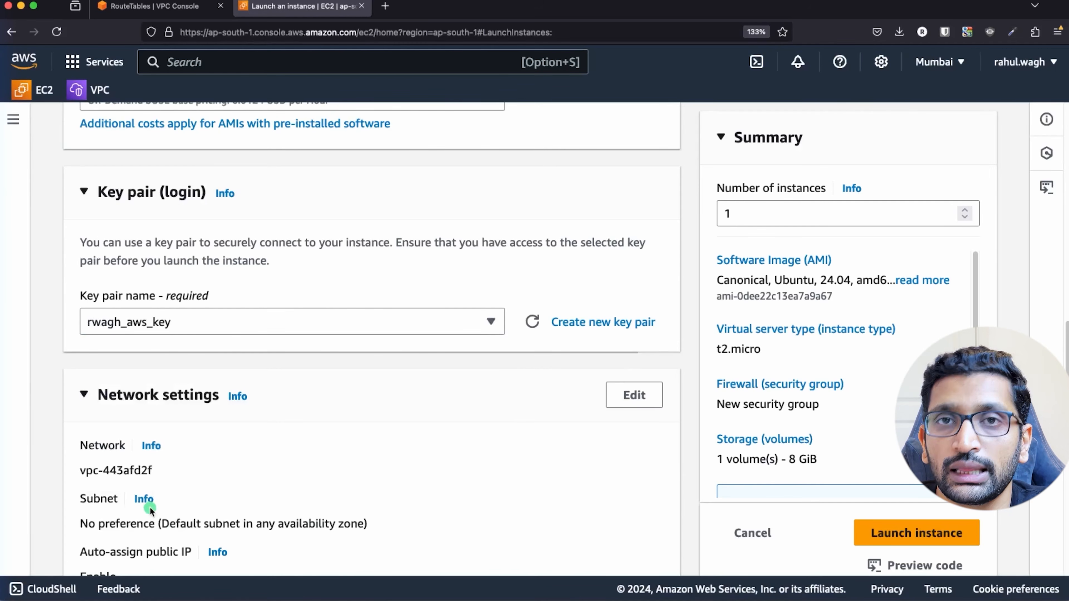
- Edit network settings and set the VPC to aws-vpc-hybrid-vpc-demo
{"action": "scroll", "coordinate": [275, 441], "scroll_direction": "down", "scroll_amount": 2}
{"action": "scroll", "coordinate": [618, 404], "scroll_direction": "down", "scroll_amount": 3}
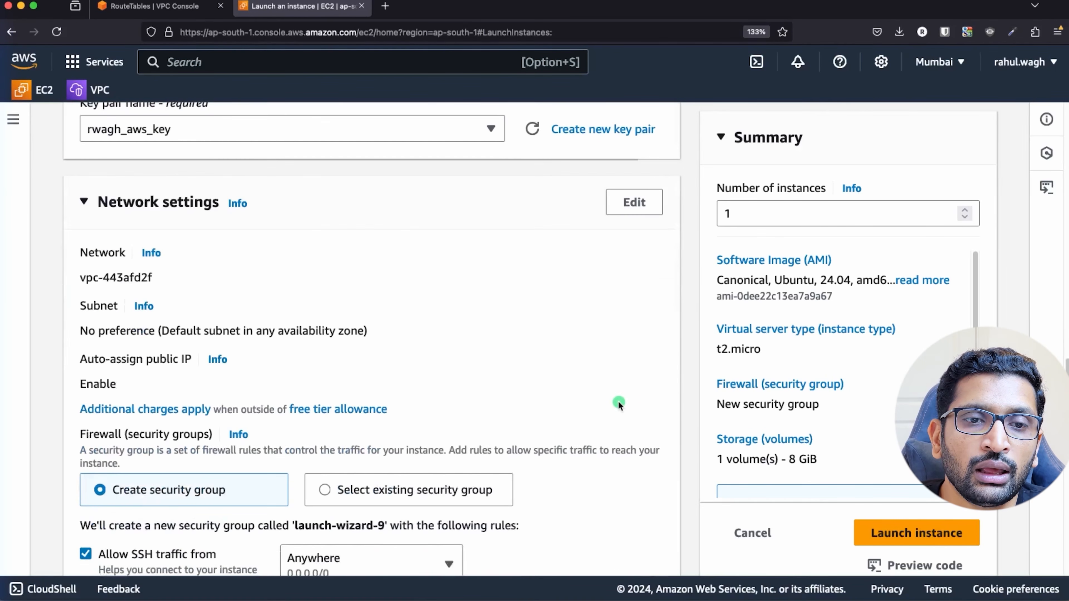
{"action": "left_click", "coordinate": [633, 209]}
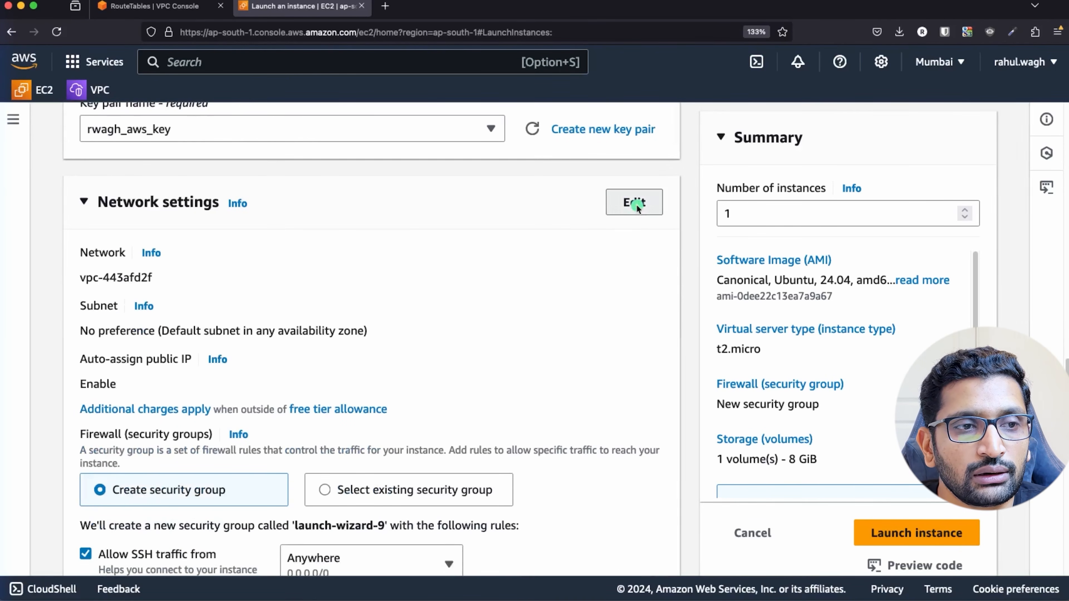
{"action": "left_click", "coordinate": [468, 283]}
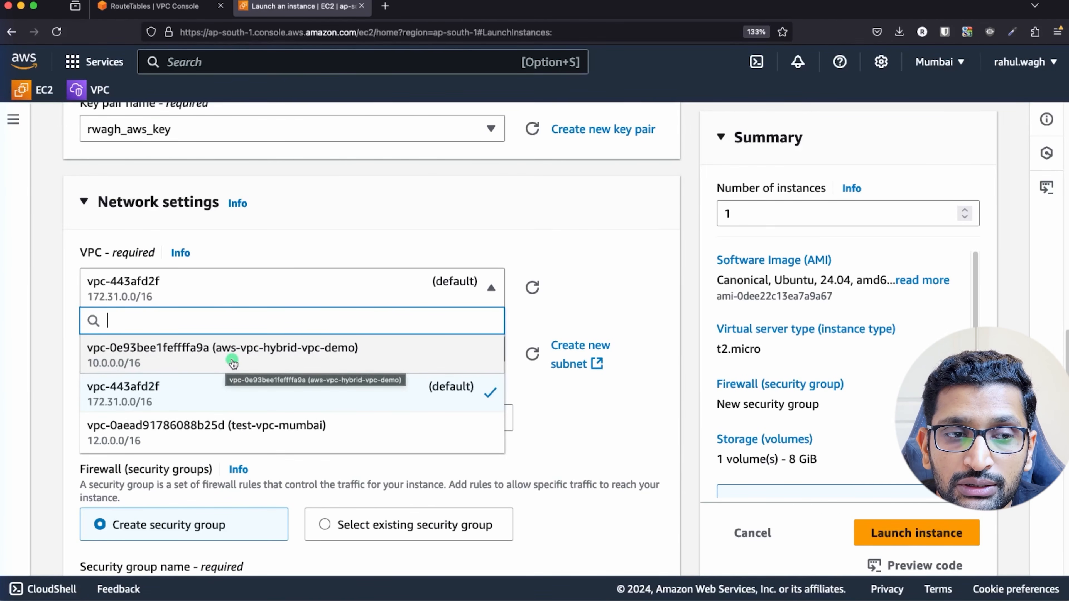
{"action": "left_click", "coordinate": [233, 363]}
- Set the subnet to aws-vpc-hybrid-private-subnet-demo (10.0.2.0/24)
{"action": "scroll", "coordinate": [358, 388], "scroll_direction": "down", "scroll_amount": 3}
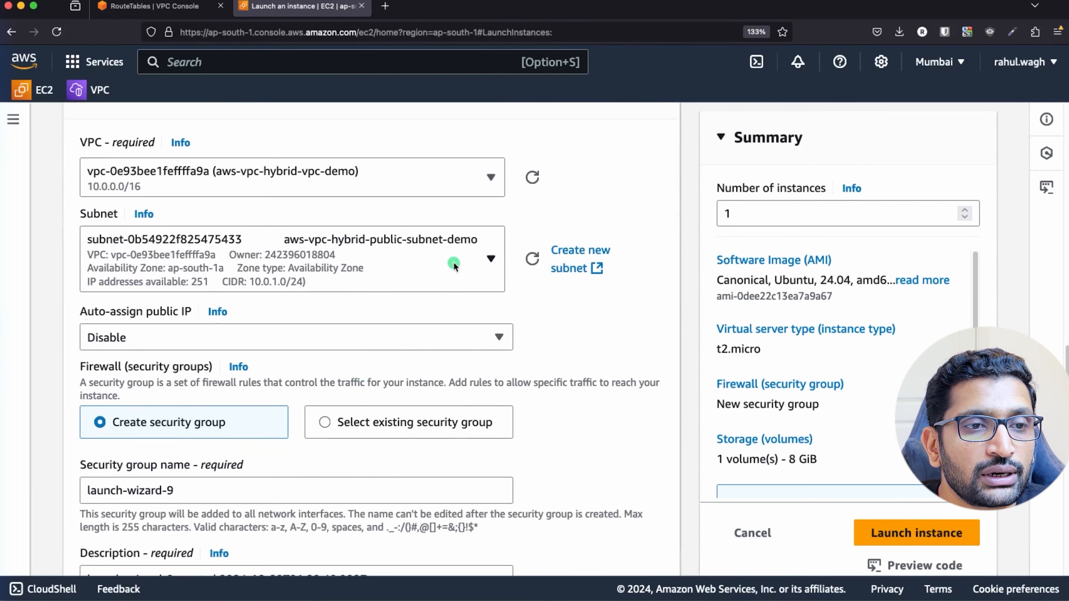
{"action": "left_click", "coordinate": [453, 257]}
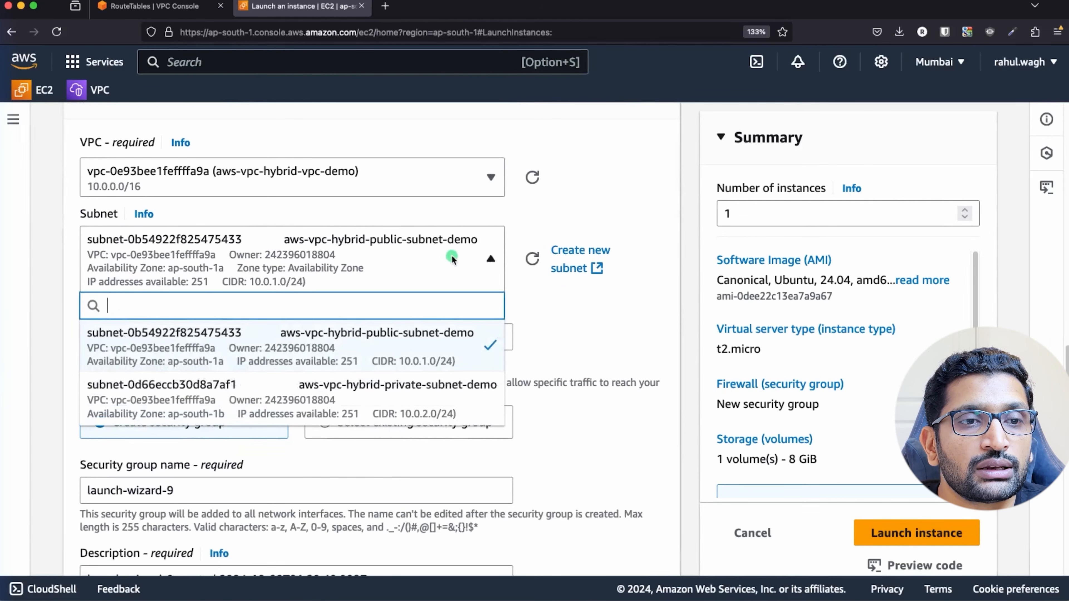
{"action": "left_click", "coordinate": [420, 356]}
{"action": "scroll", "coordinate": [539, 373], "scroll_direction": "up", "scroll_amount": 15}
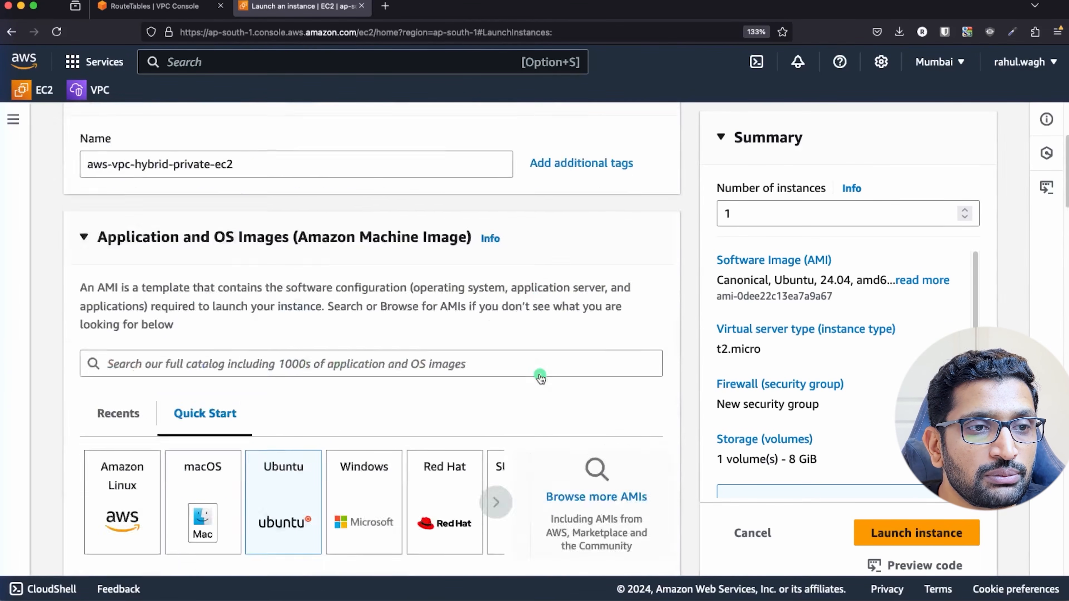
{"action": "scroll", "coordinate": [406, 407], "scroll_direction": "down", "scroll_amount": 15}
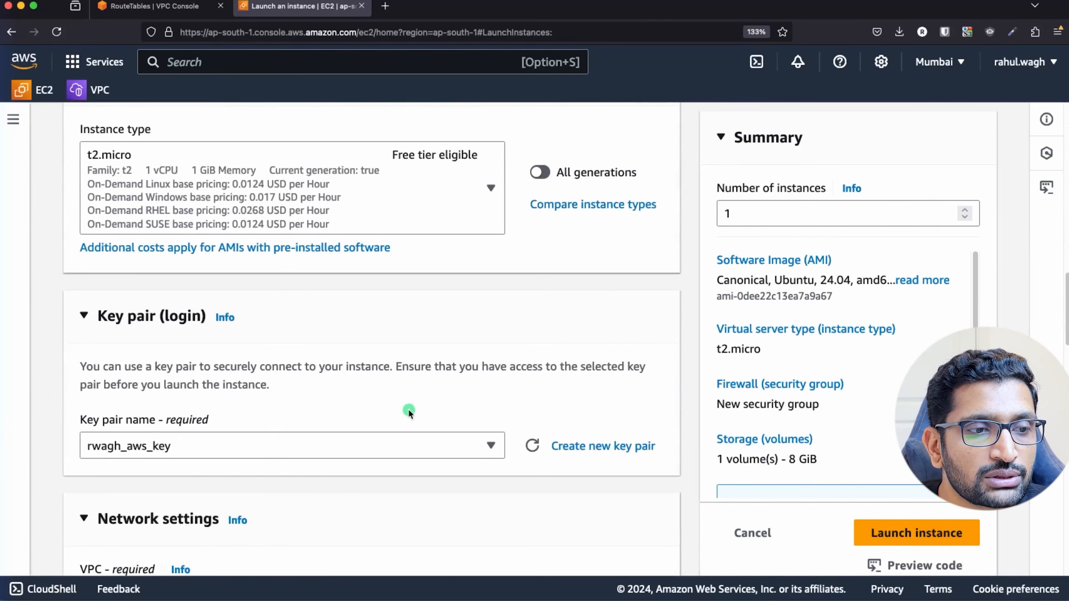
{"action": "scroll", "coordinate": [408, 410], "scroll_direction": "down", "scroll_amount": 10}
{"action": "left_click", "coordinate": [404, 303]}
{"action": "left_click", "coordinate": [402, 441]}
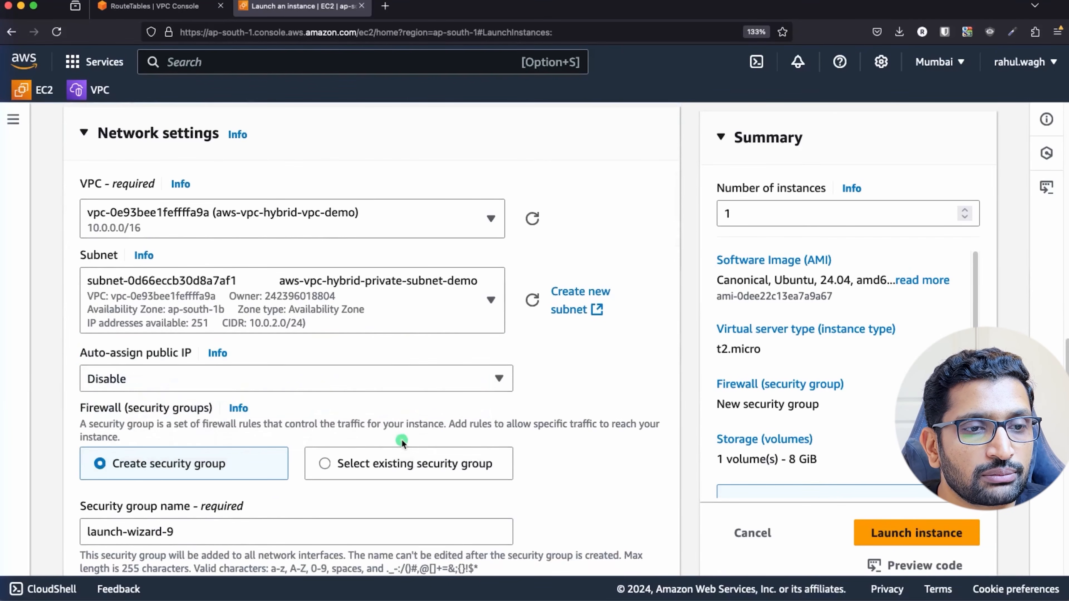
- Add inbound rule 2 with type All ICMP - IPv4 and source type Anywhere
{"action": "scroll", "coordinate": [549, 434], "scroll_direction": "down", "scroll_amount": 2}
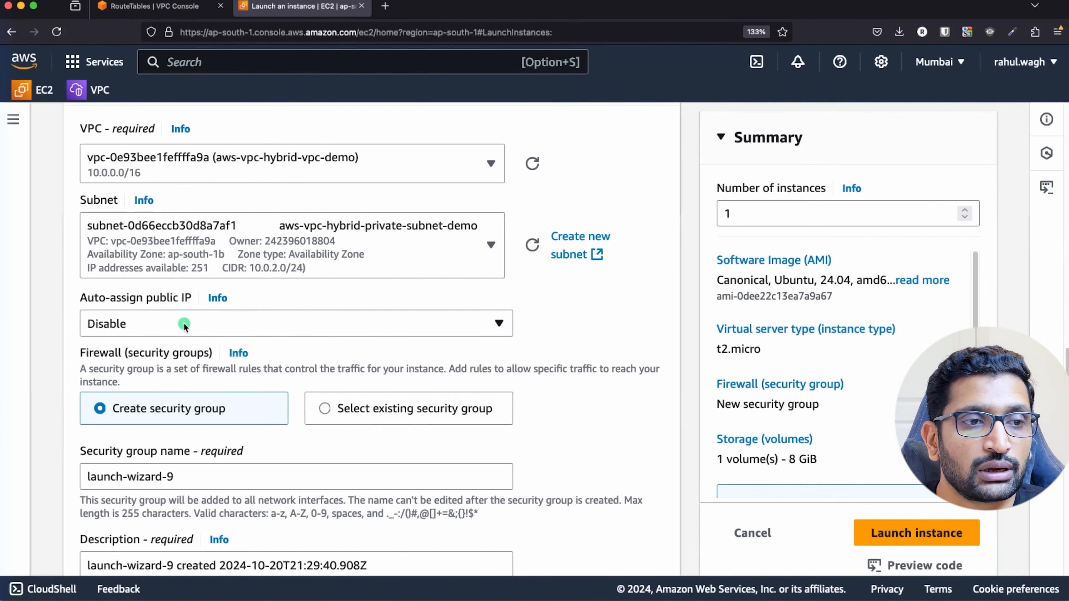
{"action": "scroll", "coordinate": [309, 350], "scroll_direction": "down", "scroll_amount": 6}
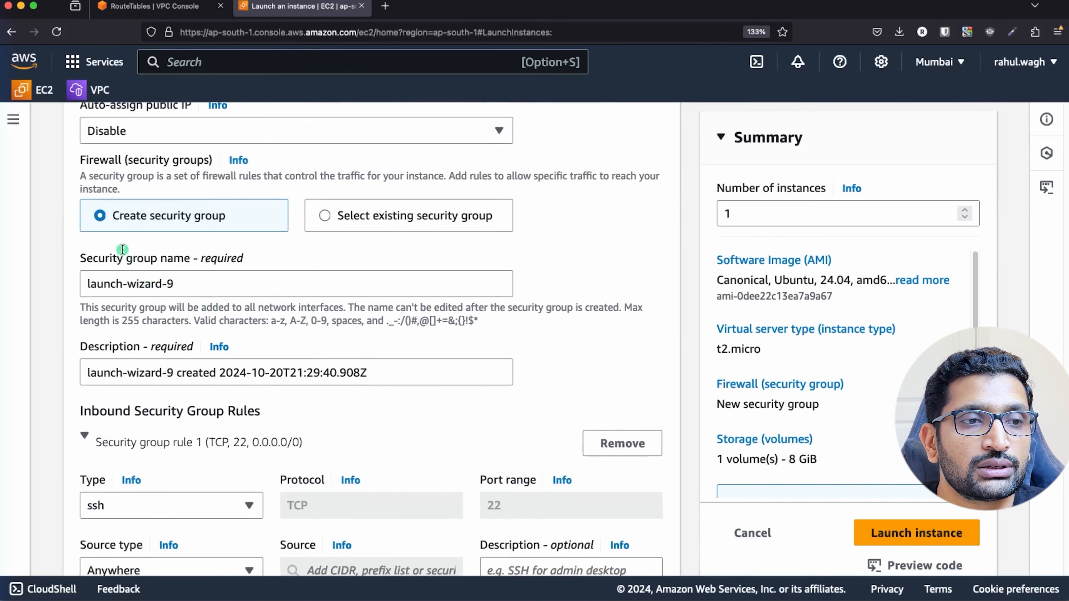
{"action": "scroll", "coordinate": [202, 347], "scroll_direction": "down", "scroll_amount": 8}
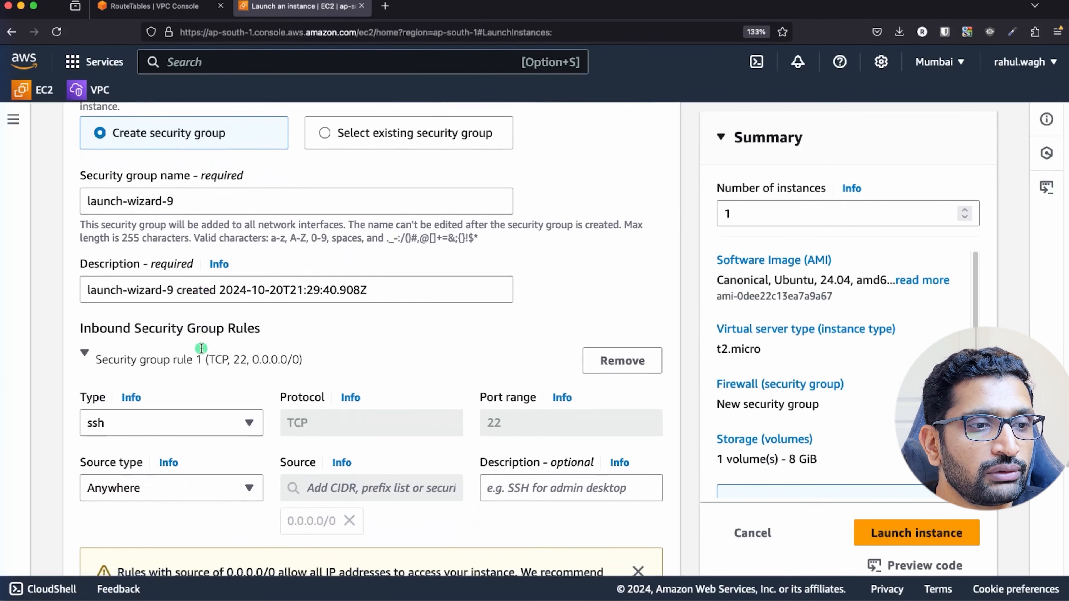
{"action": "scroll", "coordinate": [201, 348], "scroll_direction": "down", "scroll_amount": 1}
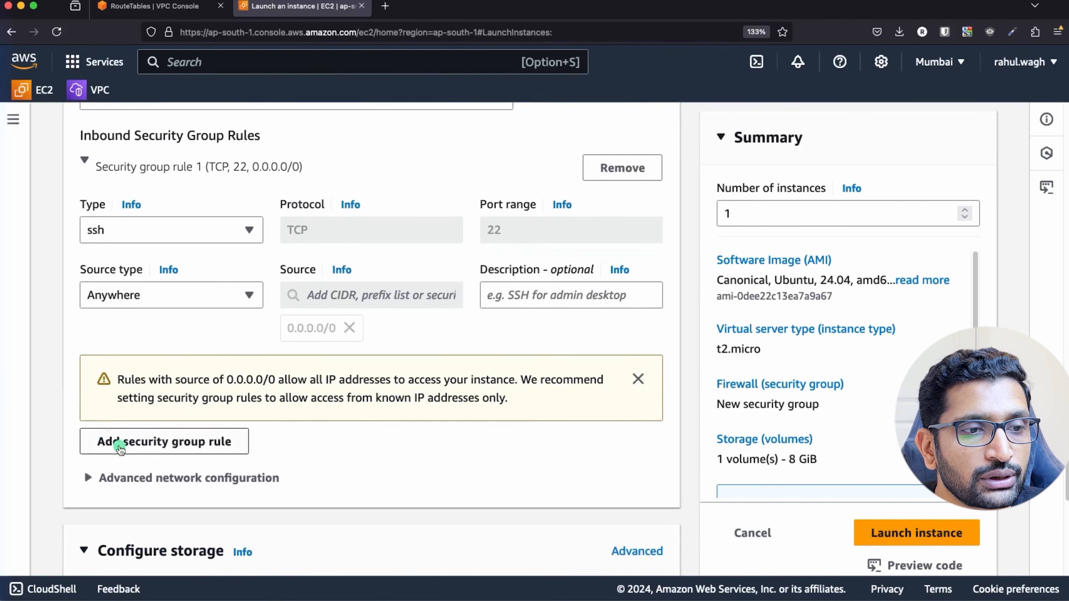
{"action": "left_click", "coordinate": [154, 444]}
{"action": "left_click", "coordinate": [153, 444]}
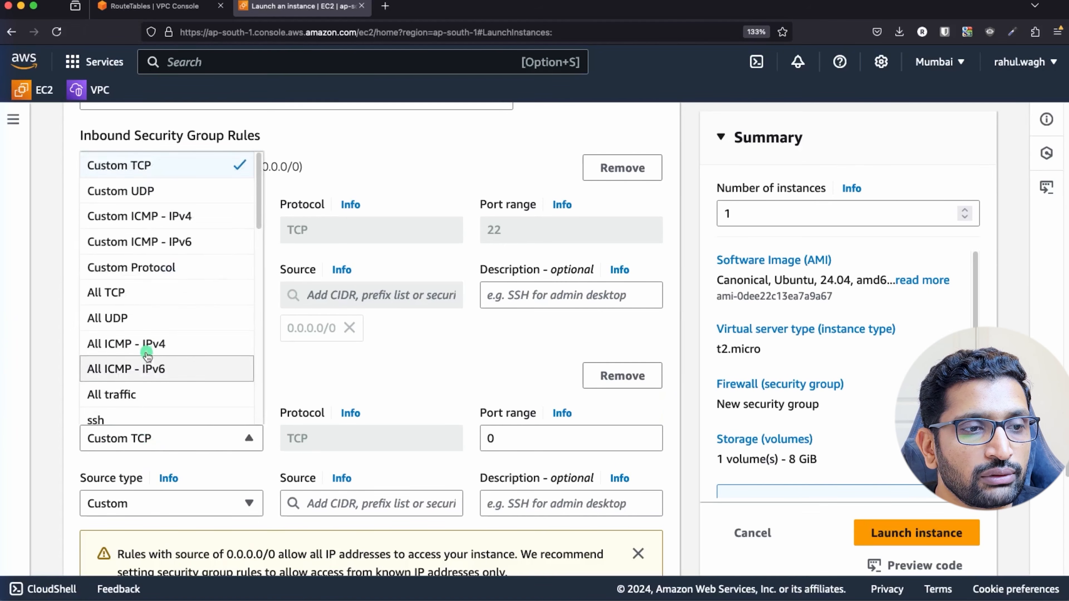
{"action": "scroll", "coordinate": [146, 294], "scroll_direction": "down", "scroll_amount": 3}
{"action": "left_click", "coordinate": [146, 272]}
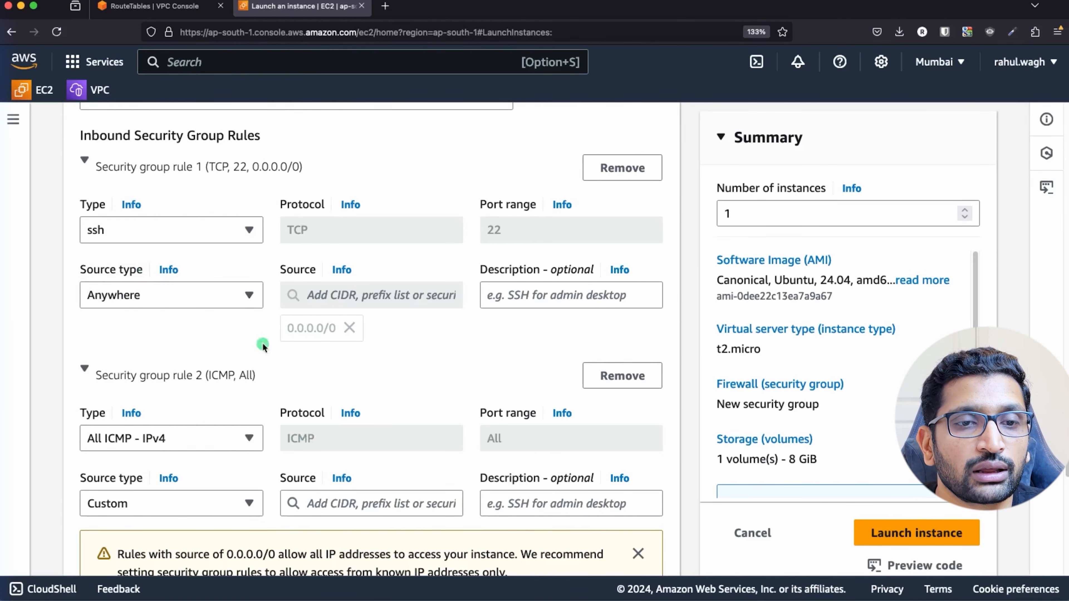
{"action": "scroll", "coordinate": [379, 381], "scroll_direction": "down", "scroll_amount": 2}
{"action": "scroll", "coordinate": [376, 385], "scroll_direction": "down", "scroll_amount": 1}
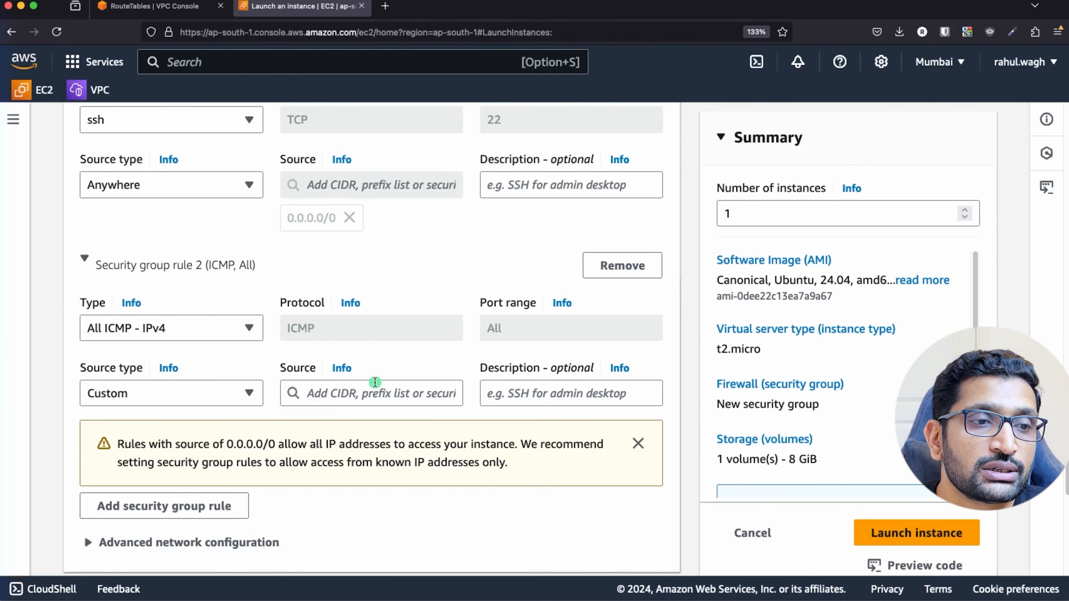
{"action": "left_click", "coordinate": [214, 391]}
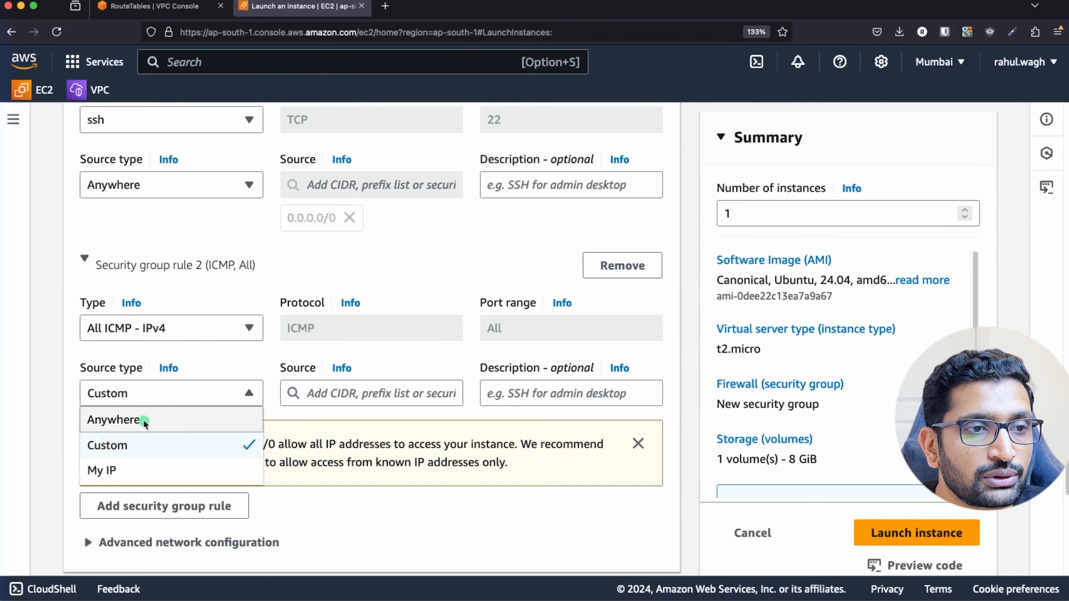
{"action": "left_click", "coordinate": [145, 421]}
{"action": "scroll", "coordinate": [281, 442], "scroll_direction": "down", "scroll_amount": 12}
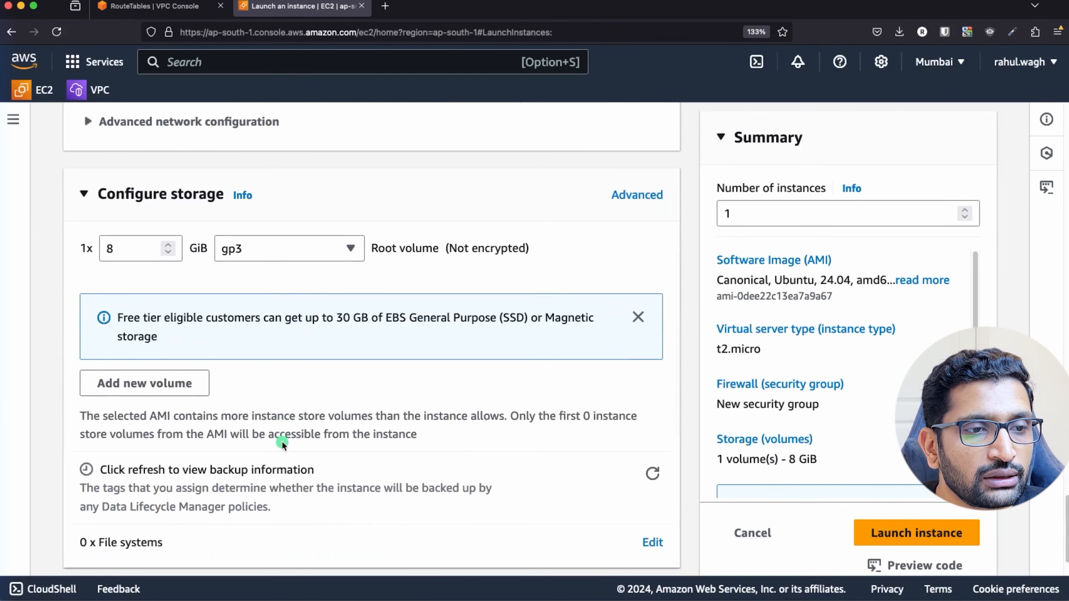
{"action": "scroll", "coordinate": [282, 442], "scroll_direction": "down", "scroll_amount": 2}
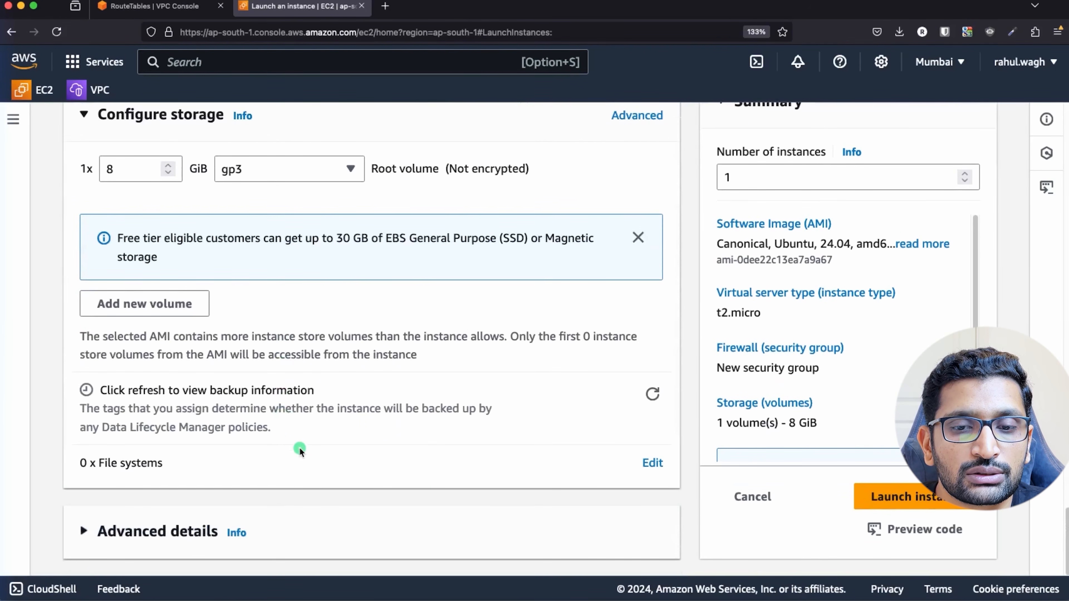
- Launch aws-vpc-hybrid-private-ec2, copy its name from the instance details, and start another launch
{"action": "left_click", "coordinate": [896, 502]}
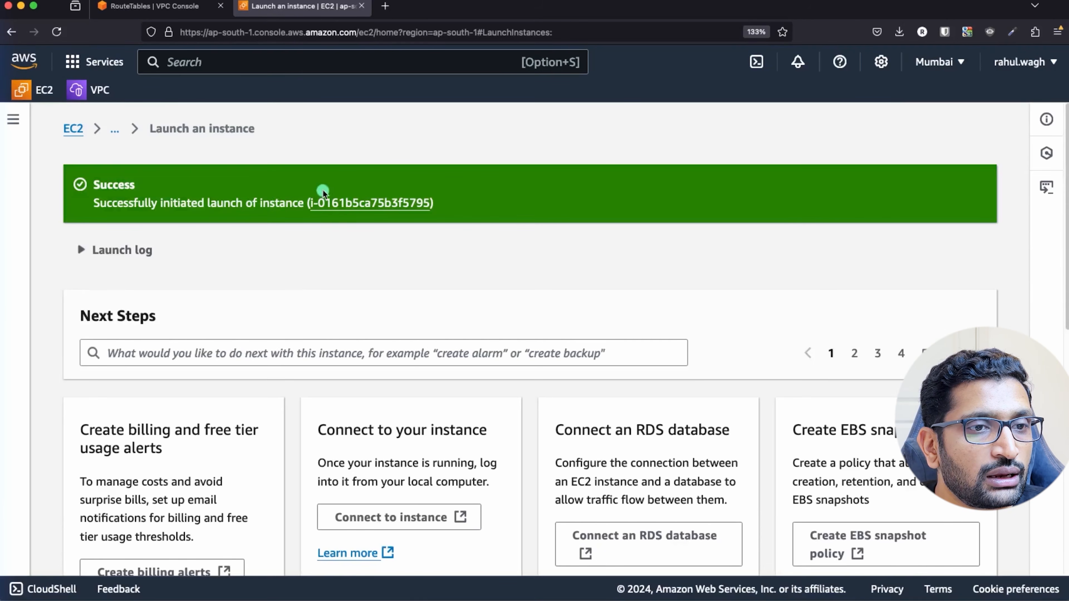
{"action": "left_click", "coordinate": [327, 203]}
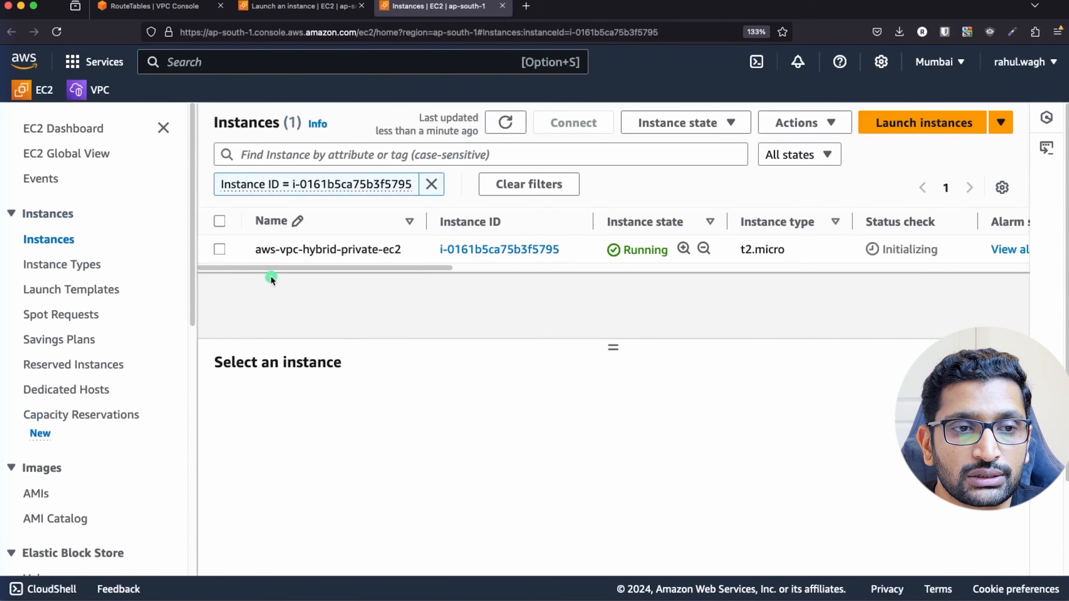
{"action": "left_click", "coordinate": [287, 251]}
{"action": "triple_click", "coordinate": [310, 250]}
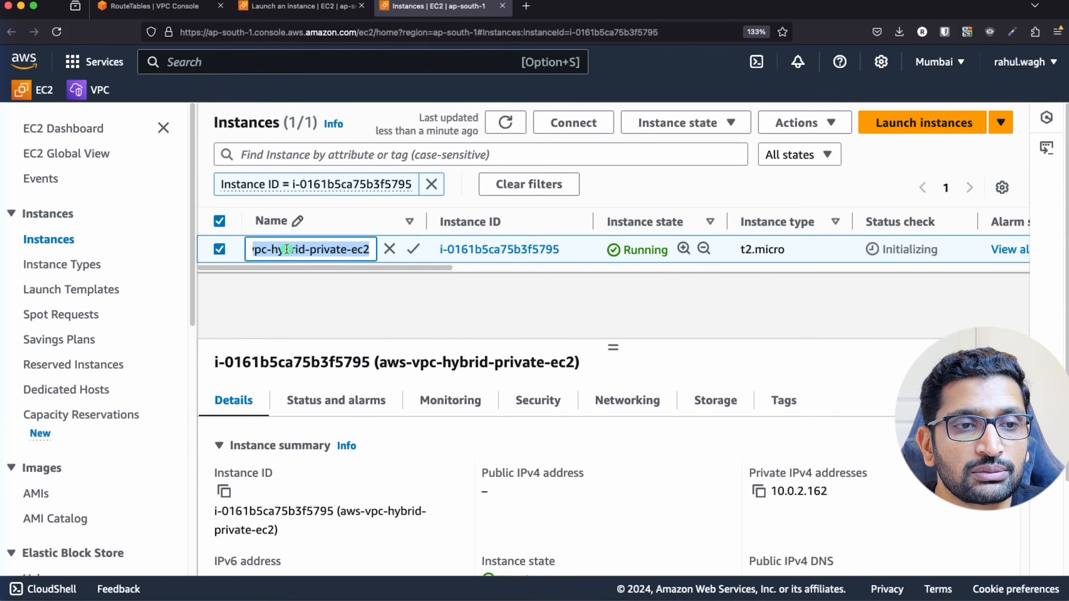
{"action": "left_click", "coordinate": [394, 300]}
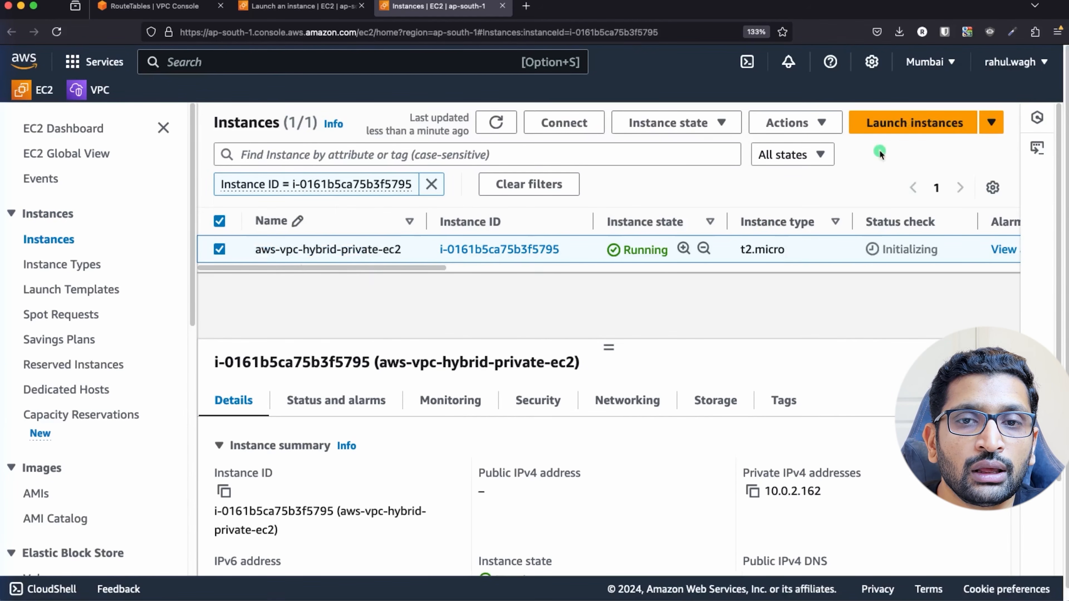
{"action": "left_click", "coordinate": [895, 125]}
- Name the new instance aws-vpc-hybrid-public-ec2 by pasting and replacing 'private' with 'public'
{"action": "left_click", "coordinate": [115, 353]}
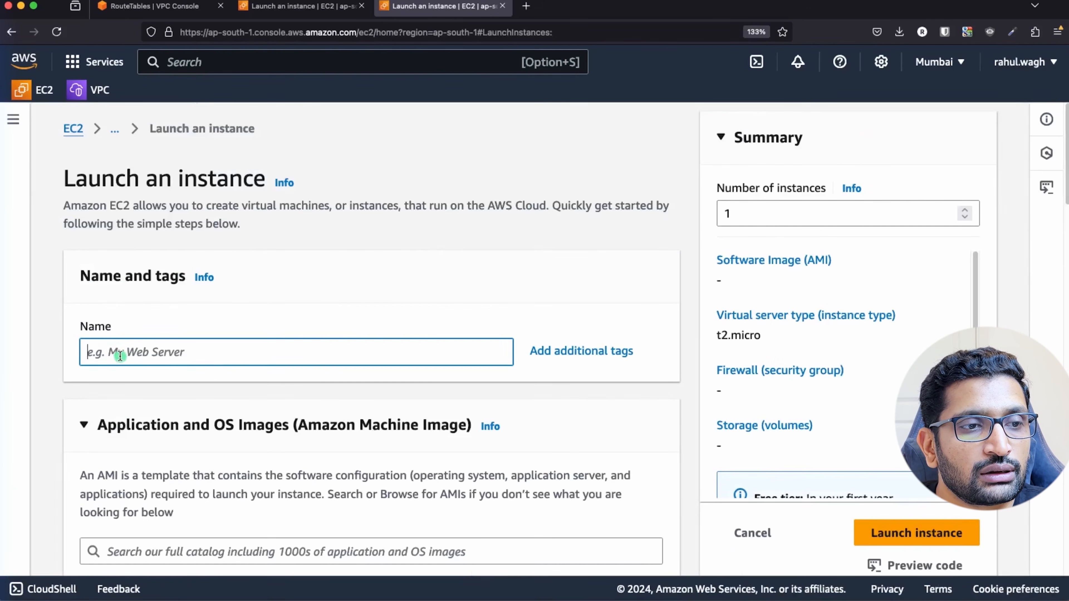
{"action": "type", "text": "aws-vpc-hybrid-private-ec2"}
{"action": "double_click", "coordinate": [198, 355]}
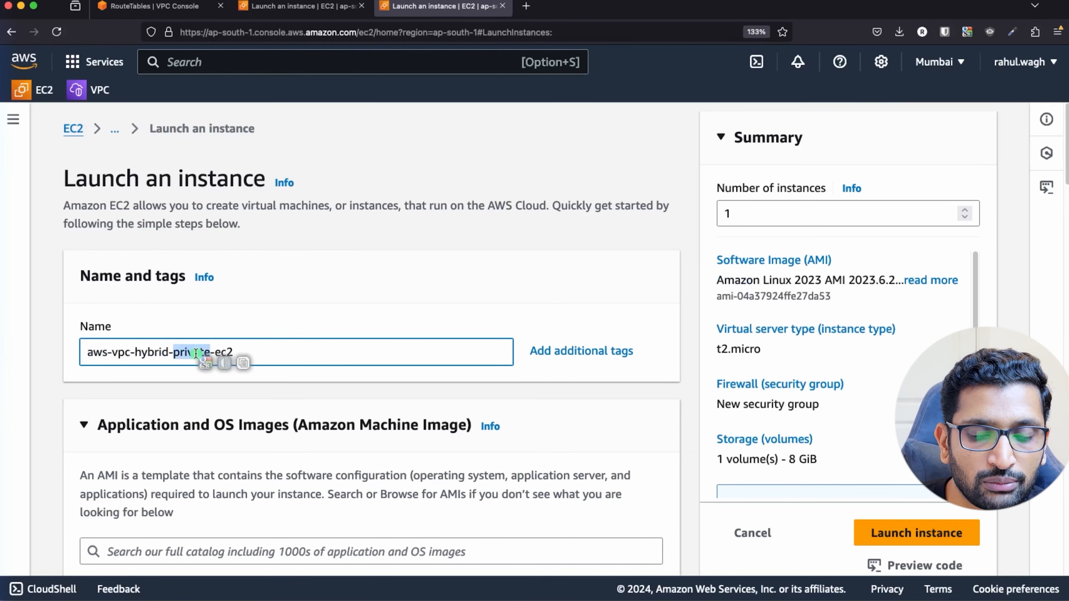
{"action": "type", "text": "public"}
{"action": "left_click", "coordinate": [276, 306]}
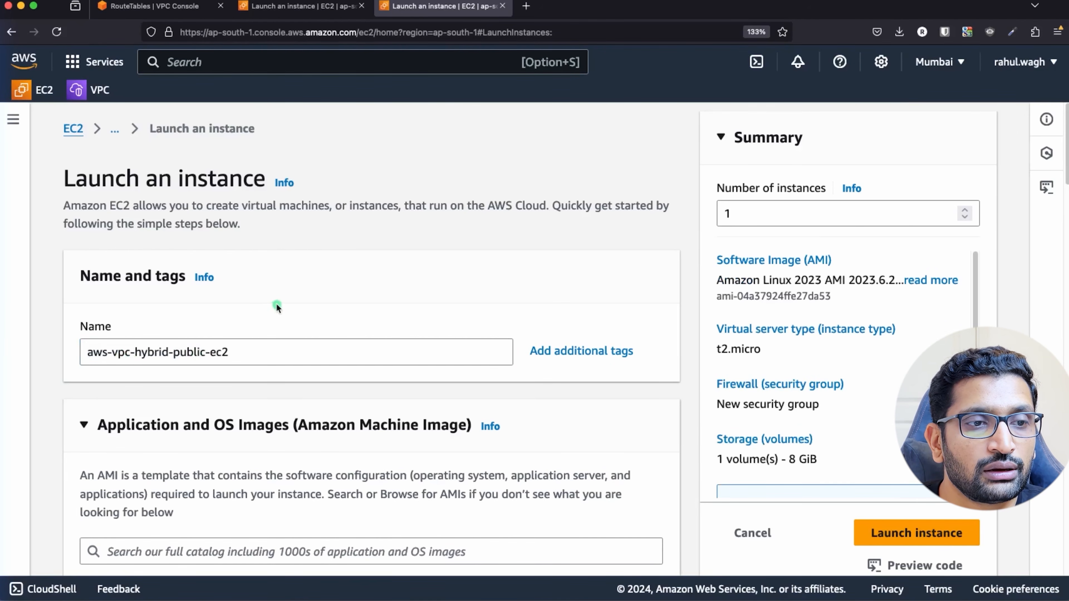
- Select Ubuntu as the instance's operating system image
{"action": "scroll", "coordinate": [277, 303], "scroll_direction": "down", "scroll_amount": 5}
{"action": "scroll", "coordinate": [277, 304], "scroll_direction": "down", "scroll_amount": 2}
{"action": "left_click", "coordinate": [274, 394]}
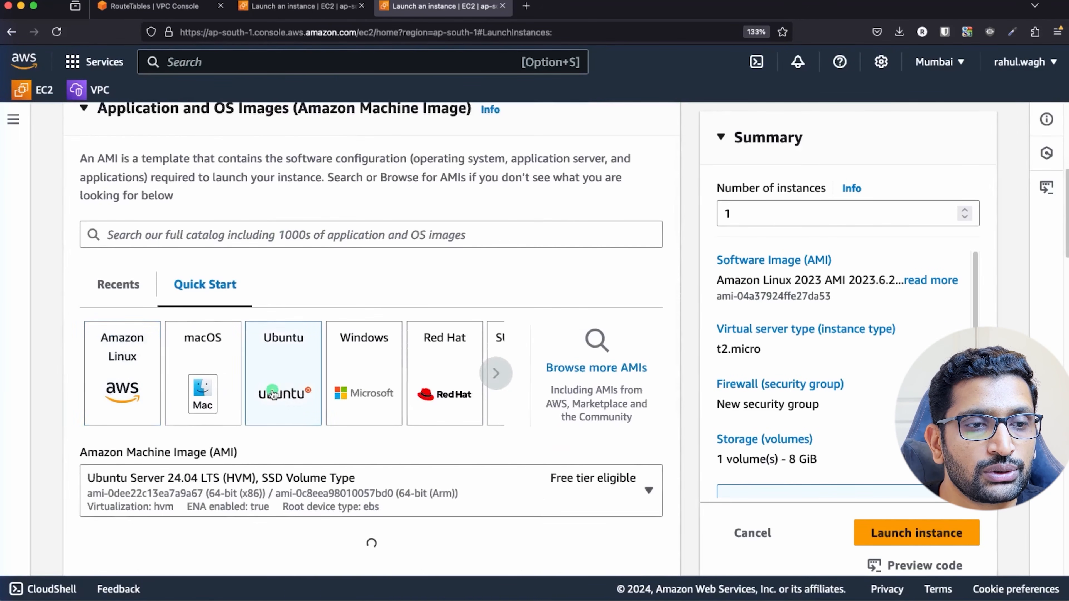
- Choose the existing login key pair
{"action": "scroll", "coordinate": [294, 402], "scroll_direction": "down", "scroll_amount": 8}
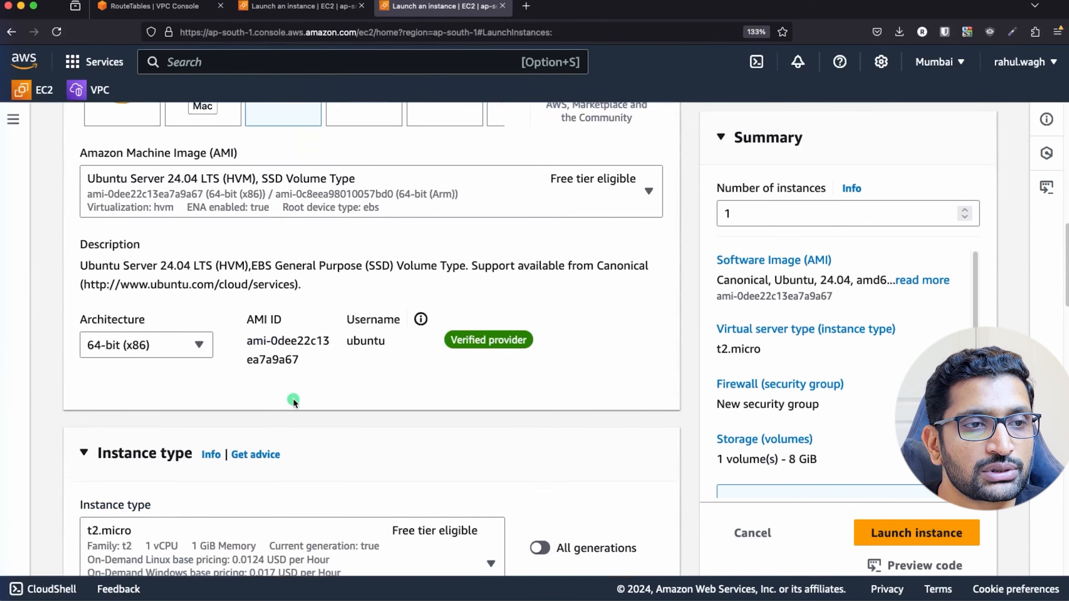
{"action": "scroll", "coordinate": [294, 403], "scroll_direction": "up", "scroll_amount": 6}
{"action": "scroll", "coordinate": [293, 398], "scroll_direction": "down", "scroll_amount": 10}
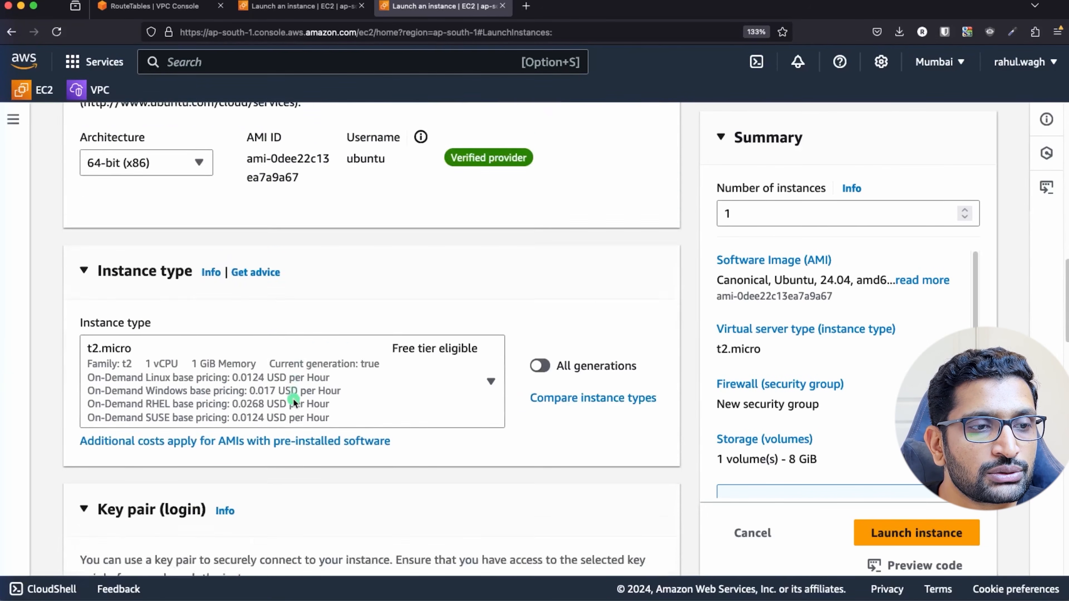
{"action": "scroll", "coordinate": [236, 322], "scroll_direction": "down", "scroll_amount": 5}
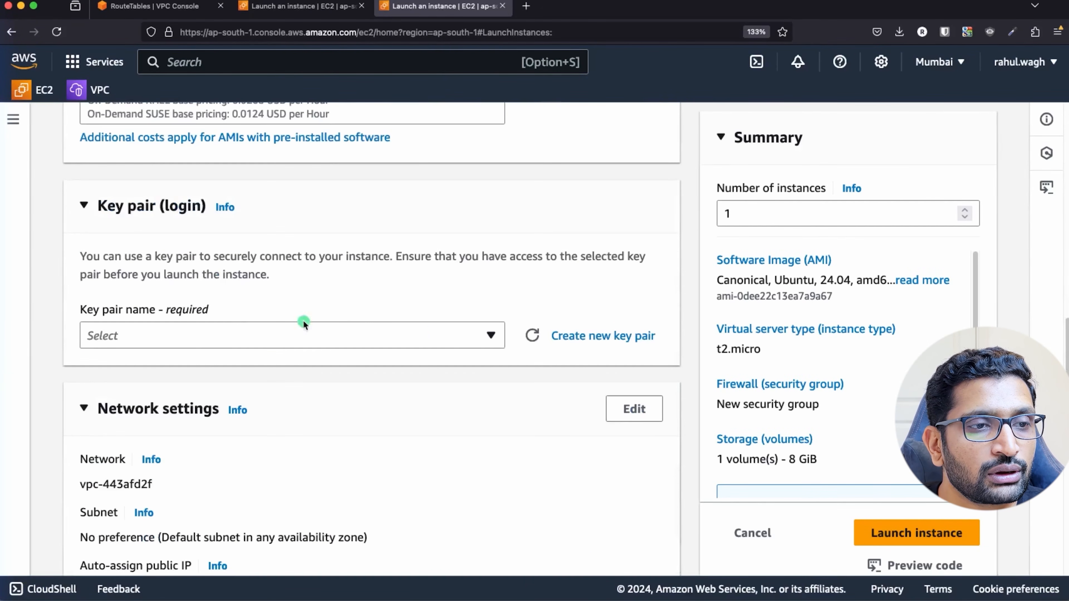
{"action": "left_click", "coordinate": [421, 335]}
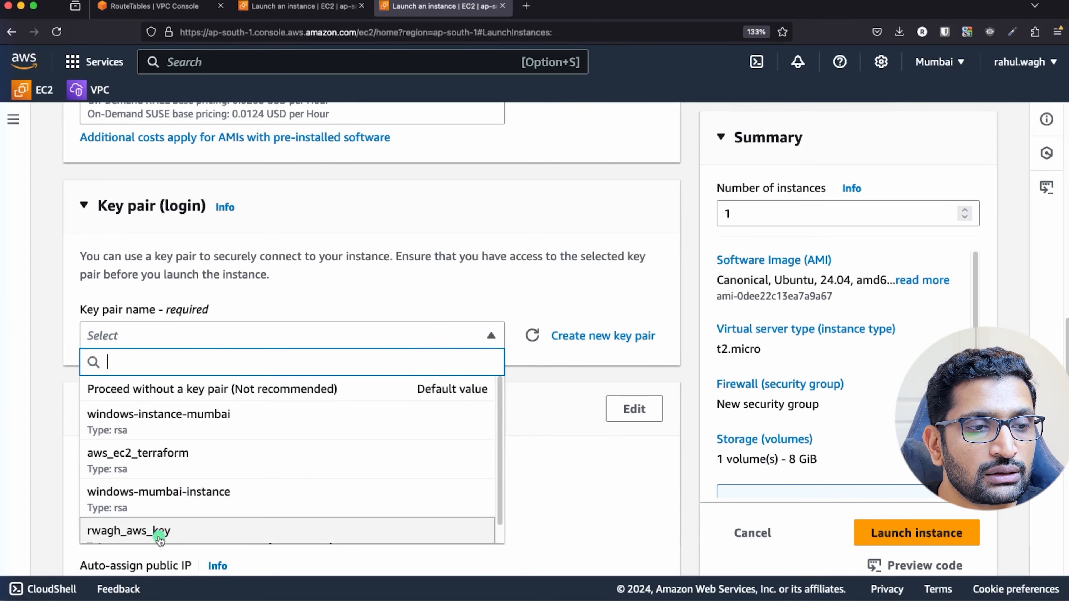
{"action": "left_click", "coordinate": [160, 539]}
- Put the instance in VPC aws-vpc-hybrid-vpc-demo, keeping subnet aws-vpc-hybrid-public-subnet-demo
{"action": "scroll", "coordinate": [366, 390], "scroll_direction": "down", "scroll_amount": 3}
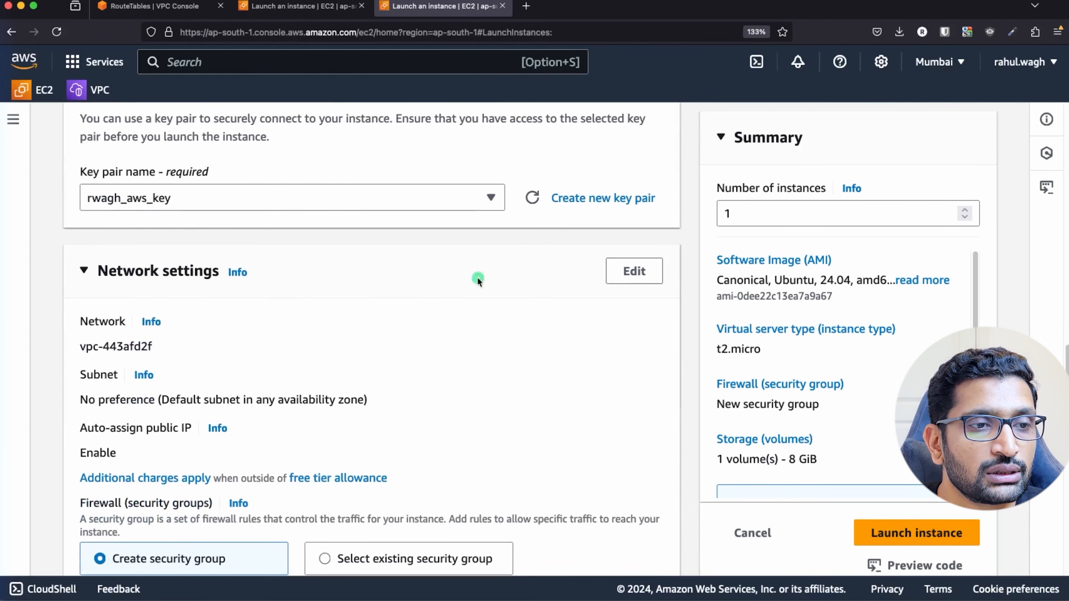
{"action": "left_click", "coordinate": [633, 271]}
{"action": "scroll", "coordinate": [432, 332], "scroll_direction": "down", "scroll_amount": 1}
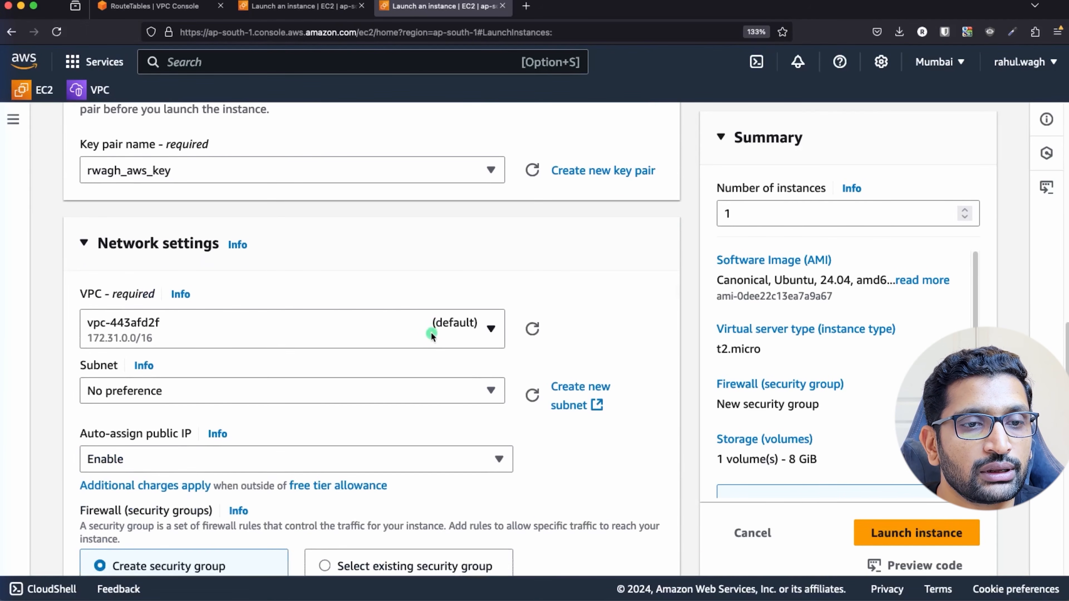
{"action": "left_click", "coordinate": [431, 333]}
{"action": "left_click", "coordinate": [244, 390]}
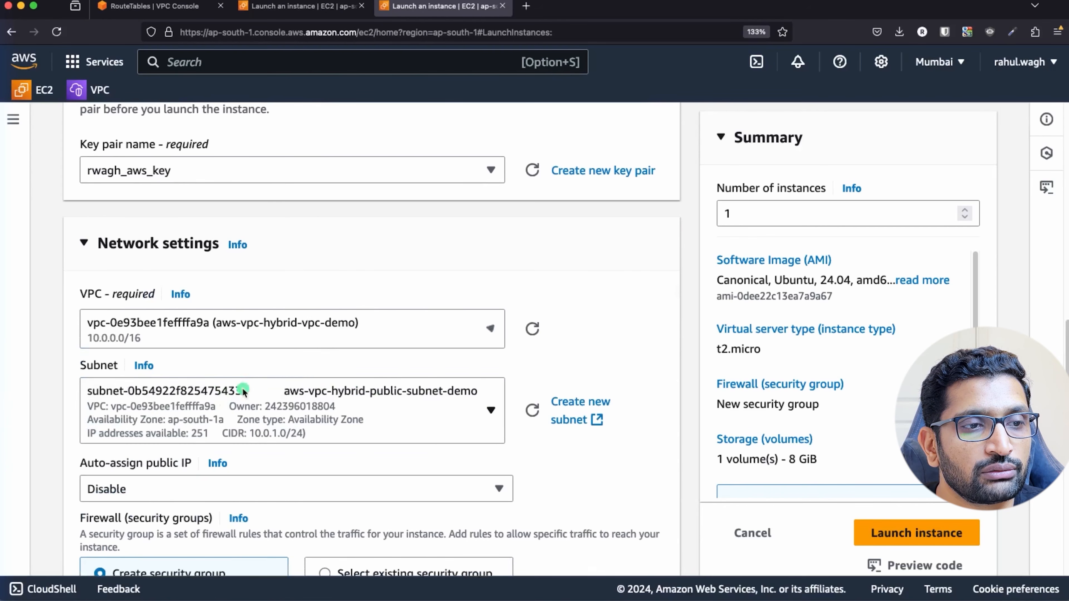
{"action": "scroll", "coordinate": [379, 343], "scroll_direction": "down", "scroll_amount": 2}
{"action": "left_click", "coordinate": [421, 341]}
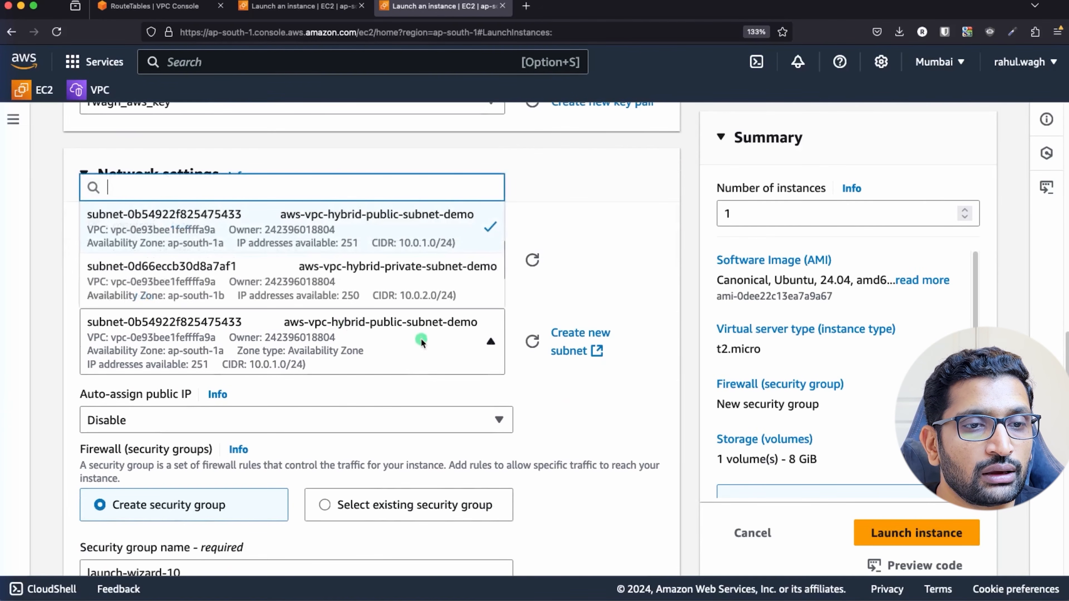
{"action": "left_click", "coordinate": [386, 232]}
- Set Auto-assign public IP to Enable
{"action": "scroll", "coordinate": [531, 403], "scroll_direction": "down", "scroll_amount": 1}
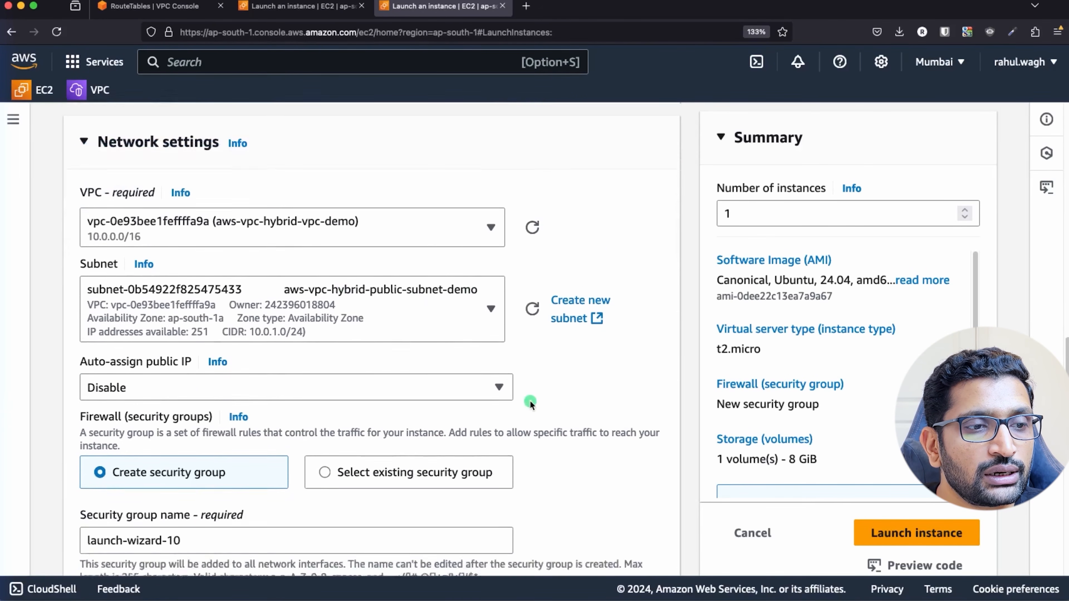
{"action": "scroll", "coordinate": [530, 403], "scroll_direction": "down", "scroll_amount": 3}
{"action": "left_click", "coordinate": [438, 297]}
{"action": "left_click", "coordinate": [161, 319]}
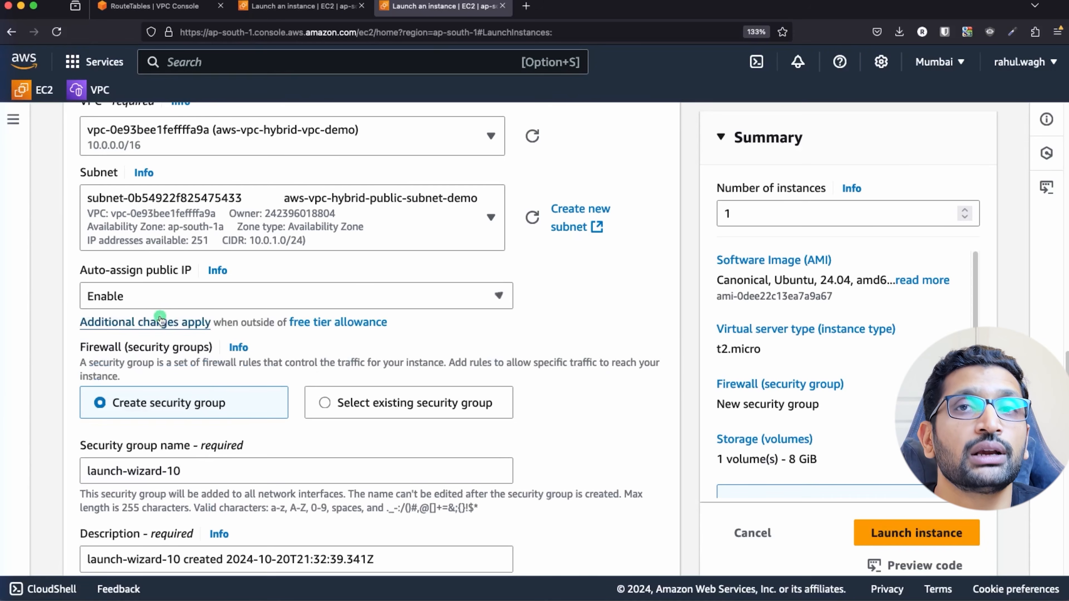
{"action": "scroll", "coordinate": [296, 349], "scroll_direction": "down", "scroll_amount": 5}
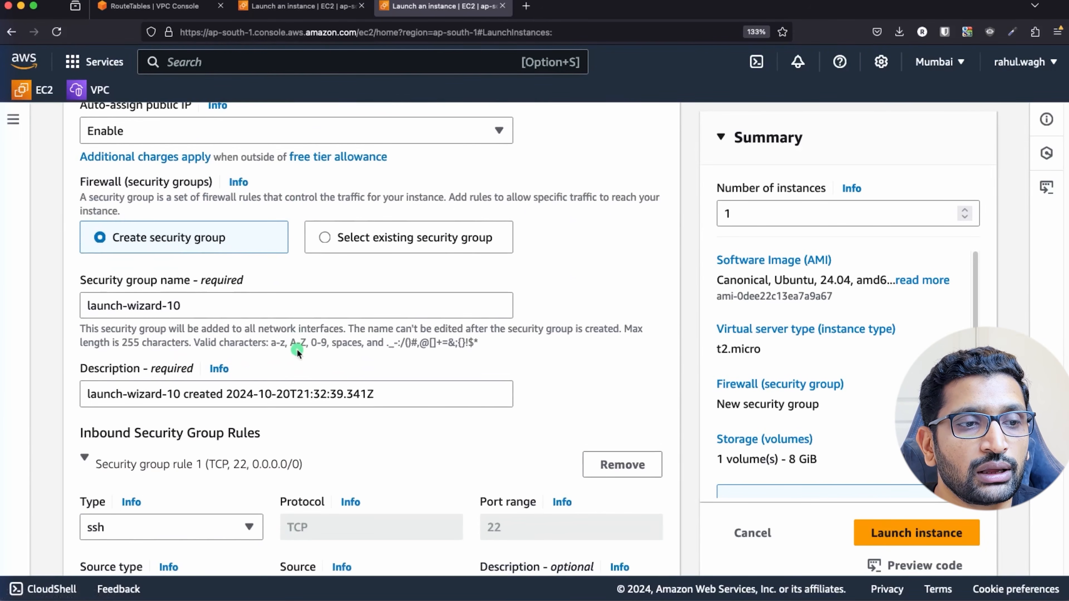
{"action": "scroll", "coordinate": [296, 349], "scroll_direction": "down", "scroll_amount": 3}
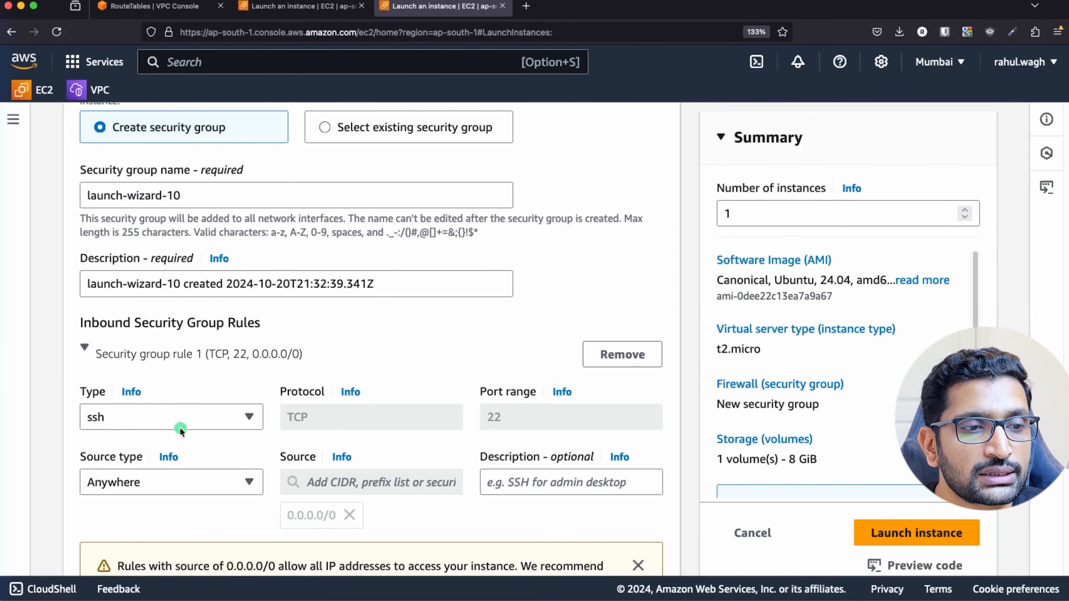
{"action": "scroll", "coordinate": [180, 428], "scroll_direction": "down", "scroll_amount": 5}
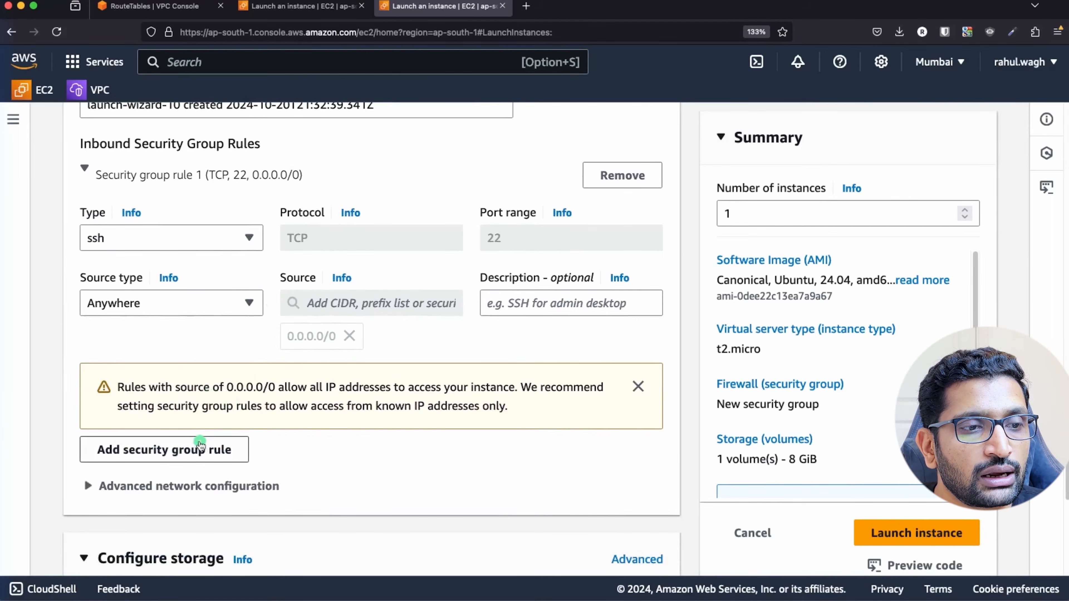
- Add inbound rule 2 of type Custom ICMP - IPv4 with source Anywhere (0.0.0.0/0)
{"action": "left_click", "coordinate": [201, 445]}
{"action": "scroll", "coordinate": [205, 352], "scroll_direction": "down", "scroll_amount": 3}
{"action": "left_click", "coordinate": [211, 340]}
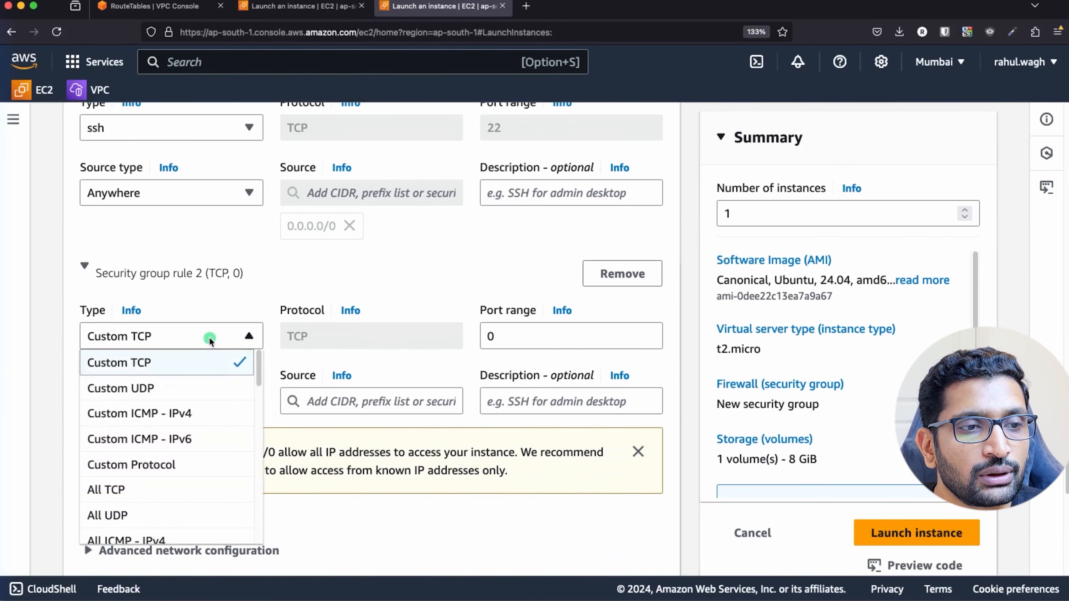
{"action": "scroll", "coordinate": [171, 423], "scroll_direction": "down", "scroll_amount": 1}
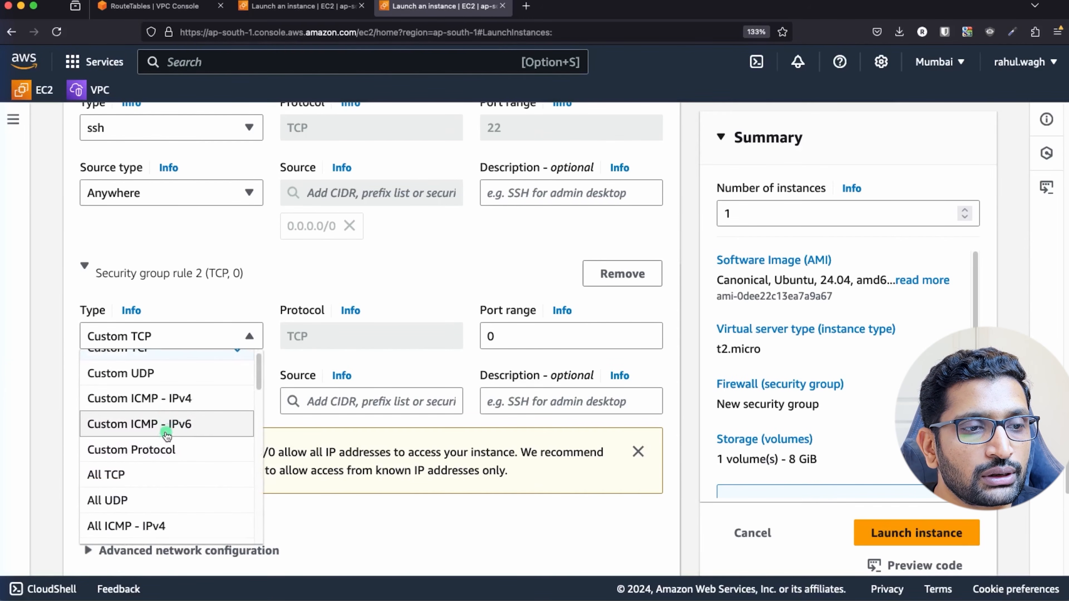
{"action": "left_click", "coordinate": [167, 399]}
{"action": "left_click", "coordinate": [173, 402]}
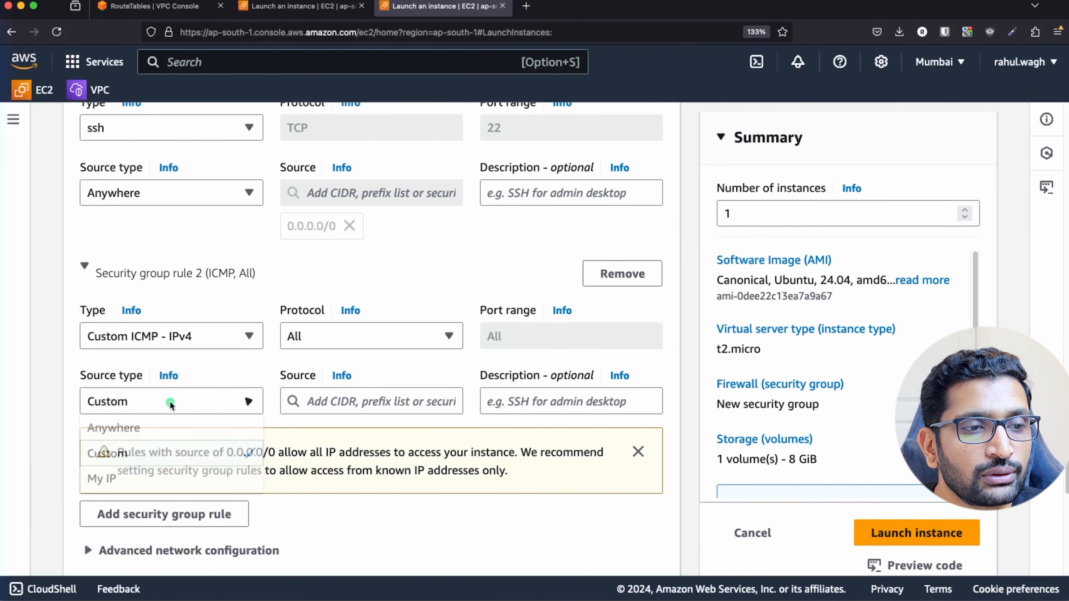
{"action": "left_click", "coordinate": [129, 428]}
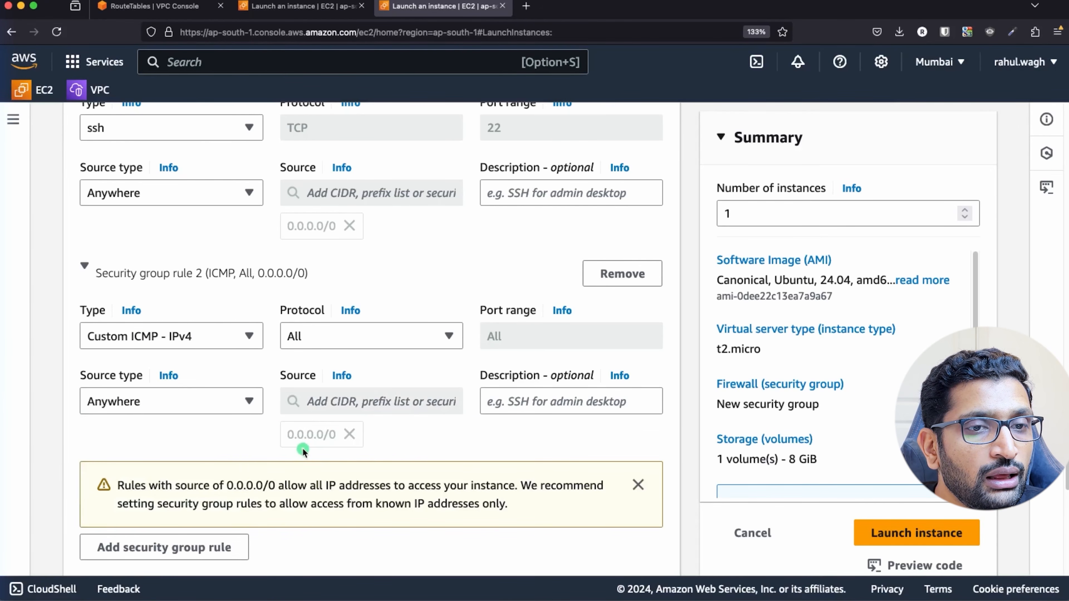
{"action": "scroll", "coordinate": [302, 448], "scroll_direction": "up", "scroll_amount": 10}
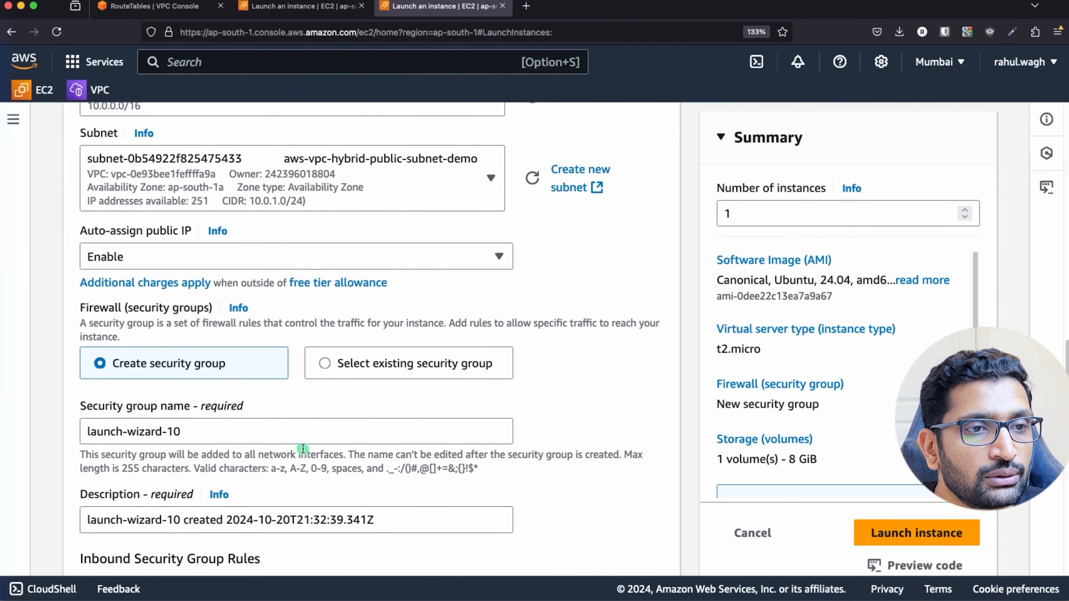
{"action": "scroll", "coordinate": [303, 449], "scroll_direction": "up", "scroll_amount": 5}
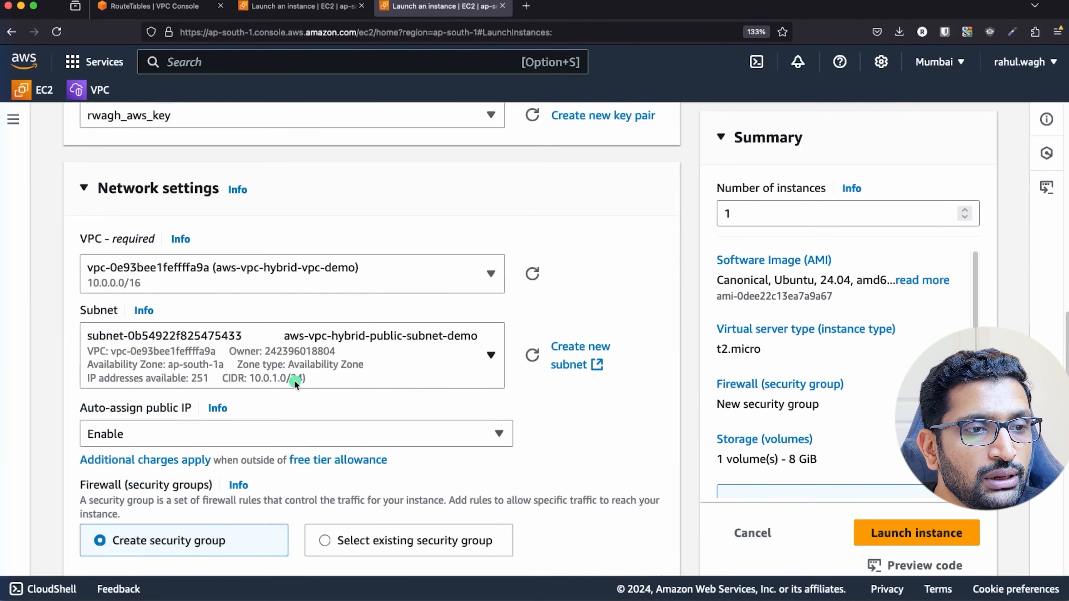
{"action": "scroll", "coordinate": [303, 366], "scroll_direction": "up", "scroll_amount": 2}
{"action": "scroll", "coordinate": [303, 367], "scroll_direction": "down", "scroll_amount": 15}
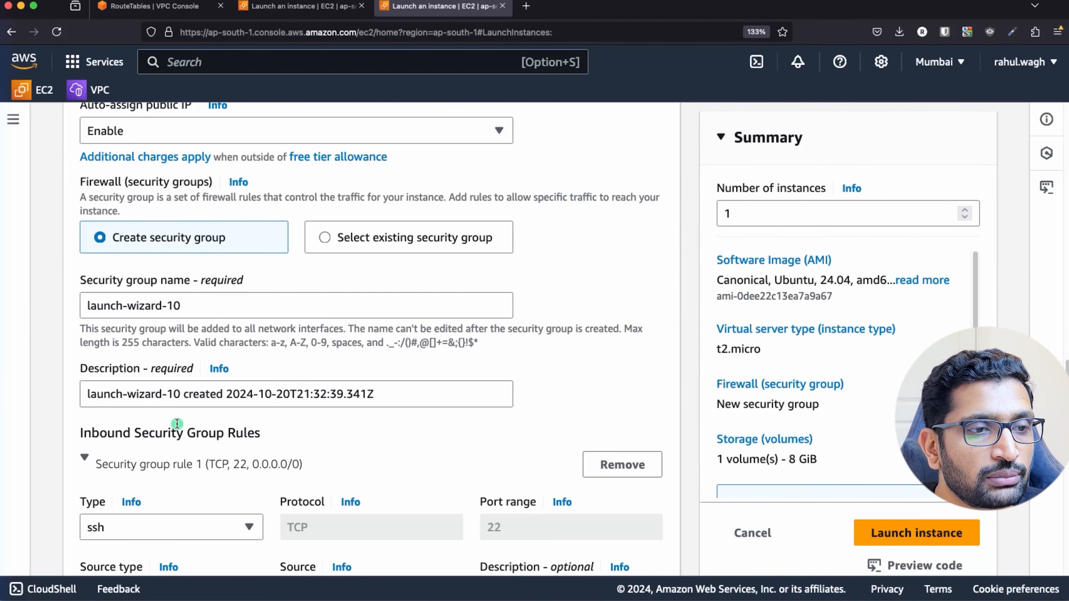
{"action": "scroll", "coordinate": [123, 416], "scroll_direction": "up", "scroll_amount": 8}
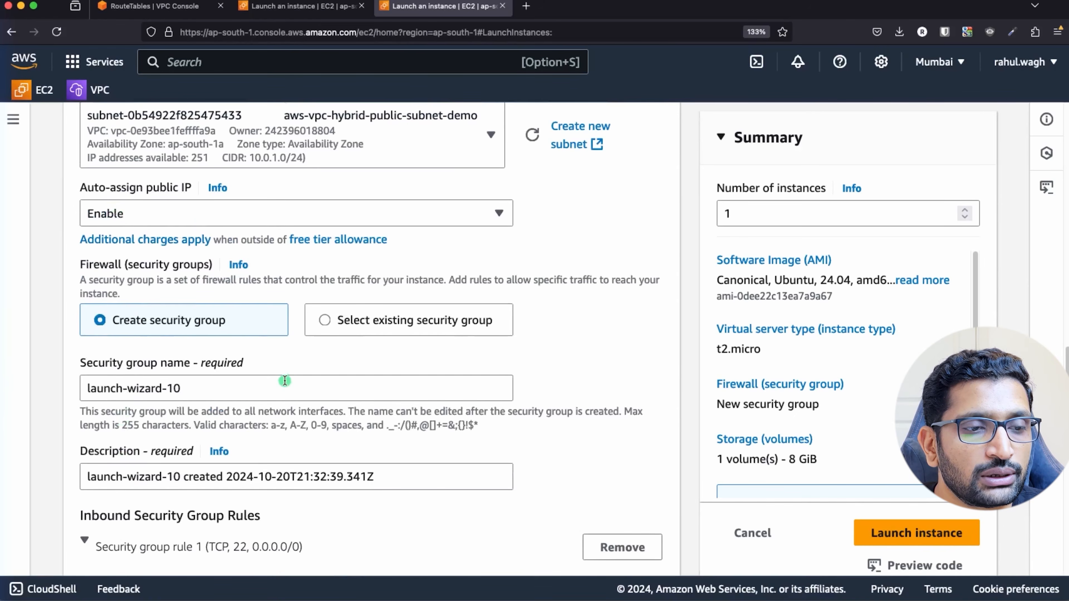
{"action": "scroll", "coordinate": [282, 377], "scroll_direction": "down", "scroll_amount": 15}
{"action": "scroll", "coordinate": [326, 445], "scroll_direction": "down", "scroll_amount": 18}
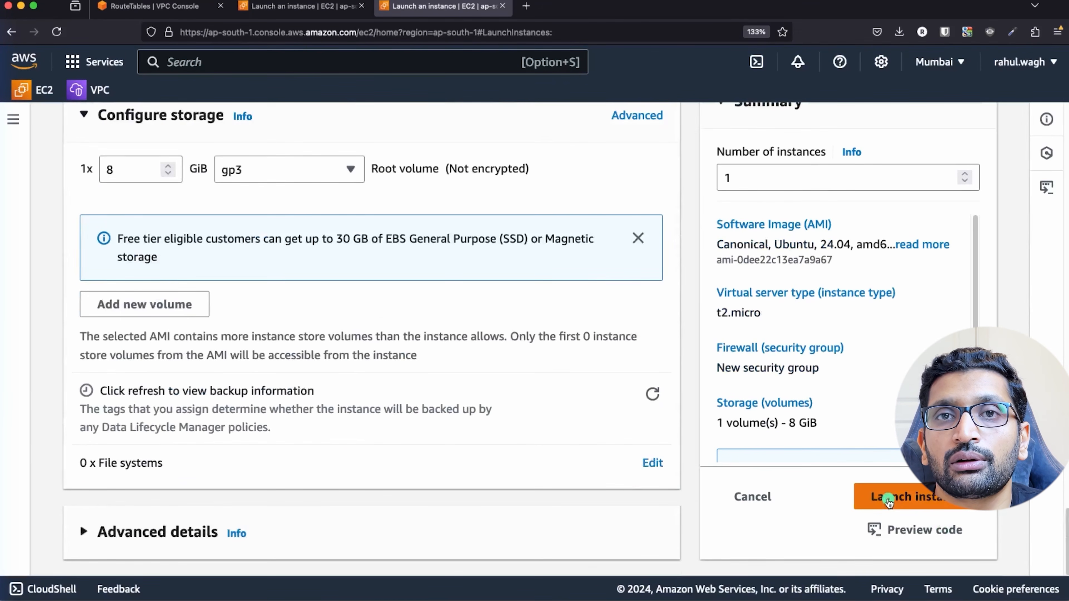
- Launch the instance, then after the failure edit the config and reselect Create security group
{"action": "left_click", "coordinate": [889, 500]}
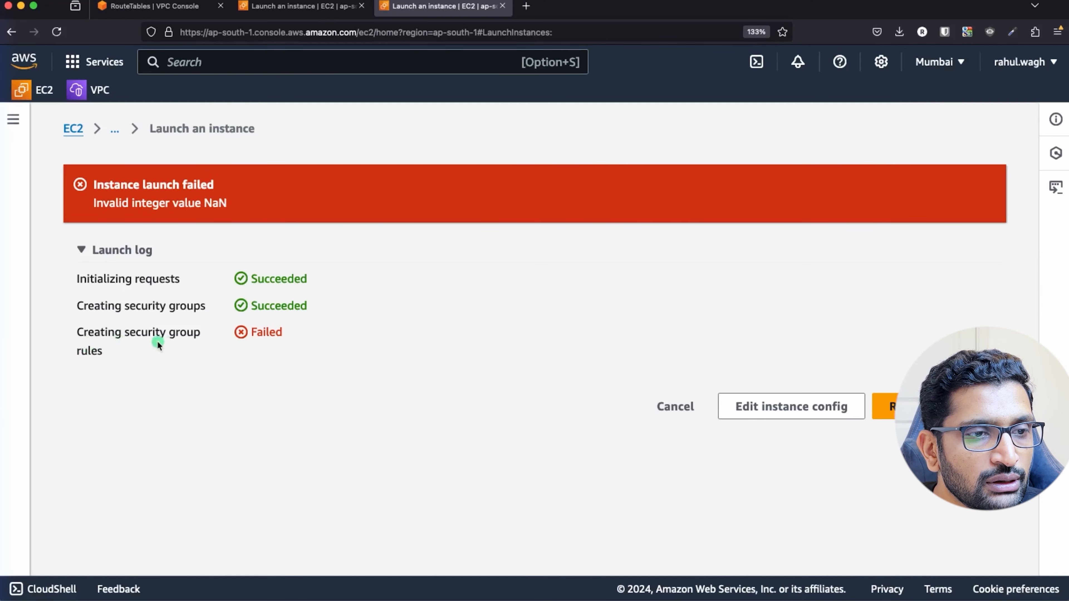
{"action": "left_click", "coordinate": [812, 409]}
{"action": "scroll", "coordinate": [337, 350], "scroll_direction": "down", "scroll_amount": 8}
{"action": "scroll", "coordinate": [339, 353], "scroll_direction": "down", "scroll_amount": 15}
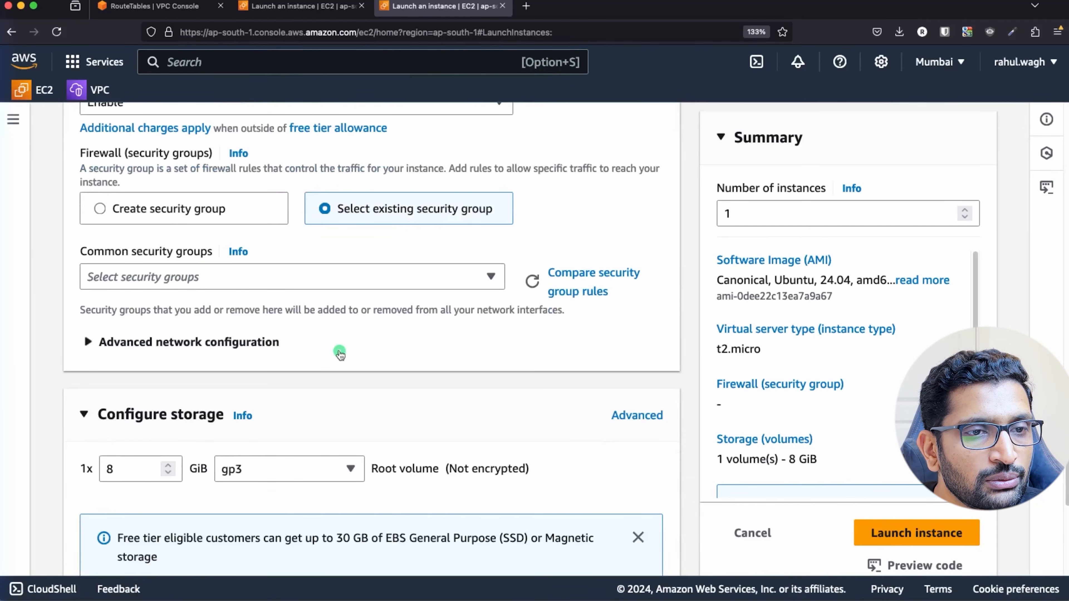
{"action": "left_click", "coordinate": [101, 209]}
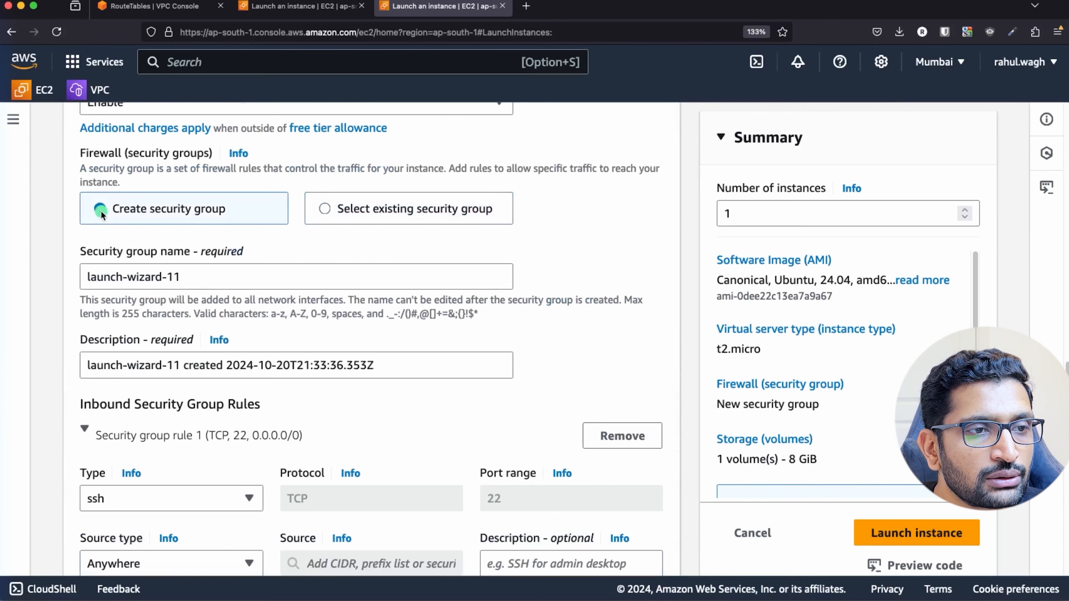
- Retry the launch, which fails again on security group and rule creation
{"action": "scroll", "coordinate": [254, 311], "scroll_direction": "down", "scroll_amount": 1}
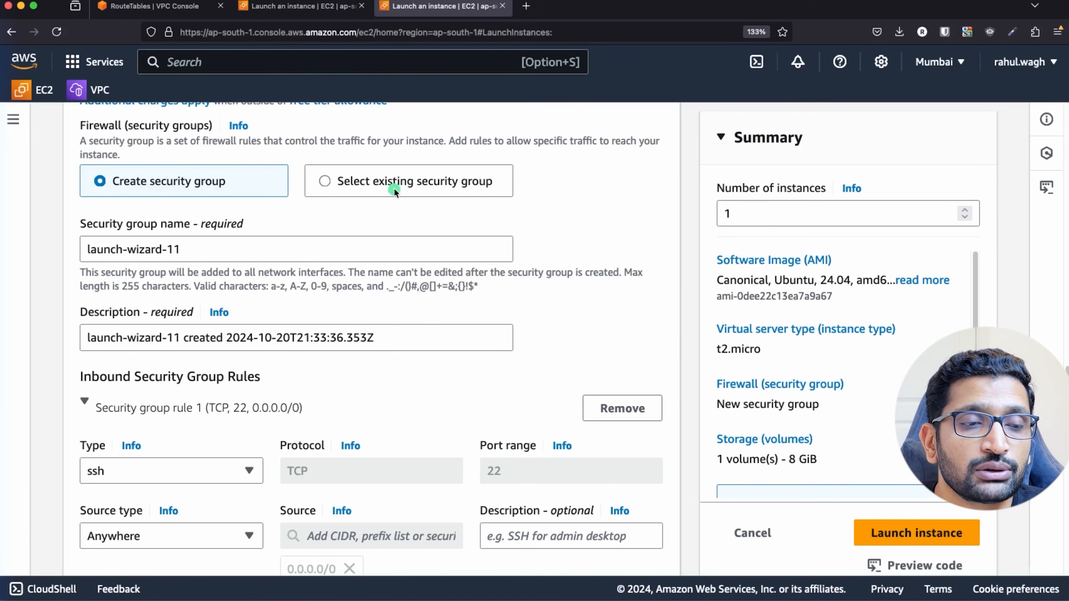
{"action": "scroll", "coordinate": [206, 267], "scroll_direction": "down", "scroll_amount": 1}
{"action": "scroll", "coordinate": [207, 268], "scroll_direction": "down", "scroll_amount": 6}
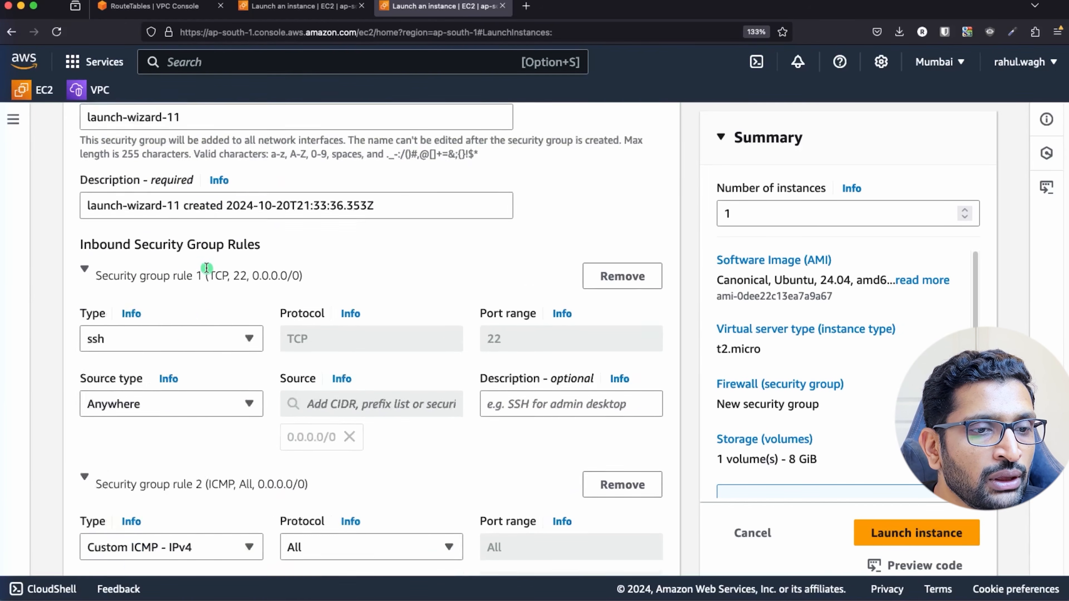
{"action": "scroll", "coordinate": [207, 270], "scroll_direction": "down", "scroll_amount": 5}
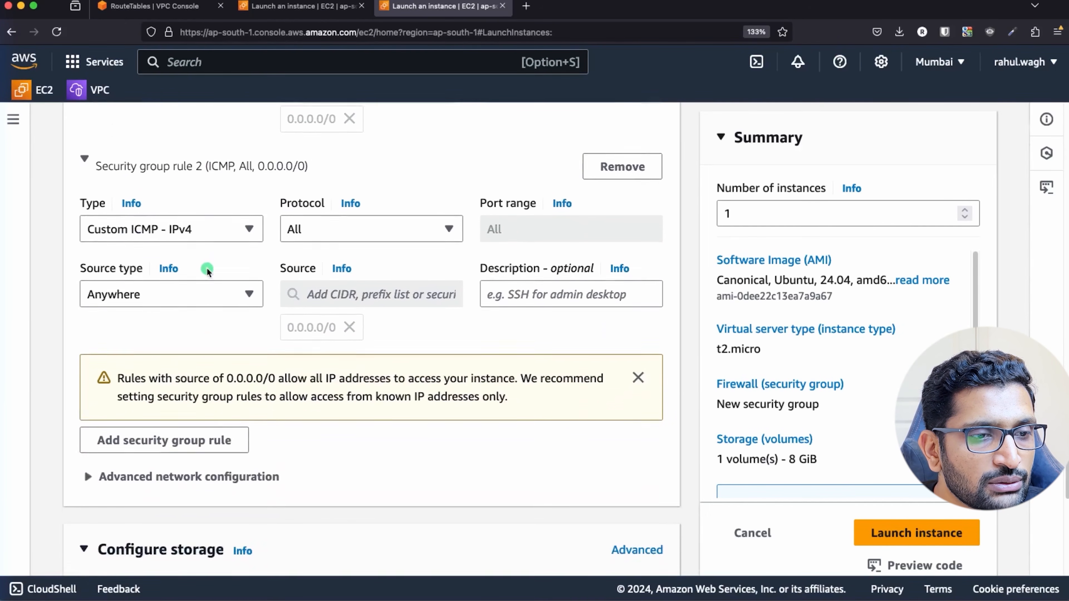
{"action": "scroll", "coordinate": [206, 269], "scroll_direction": "up", "scroll_amount": 12}
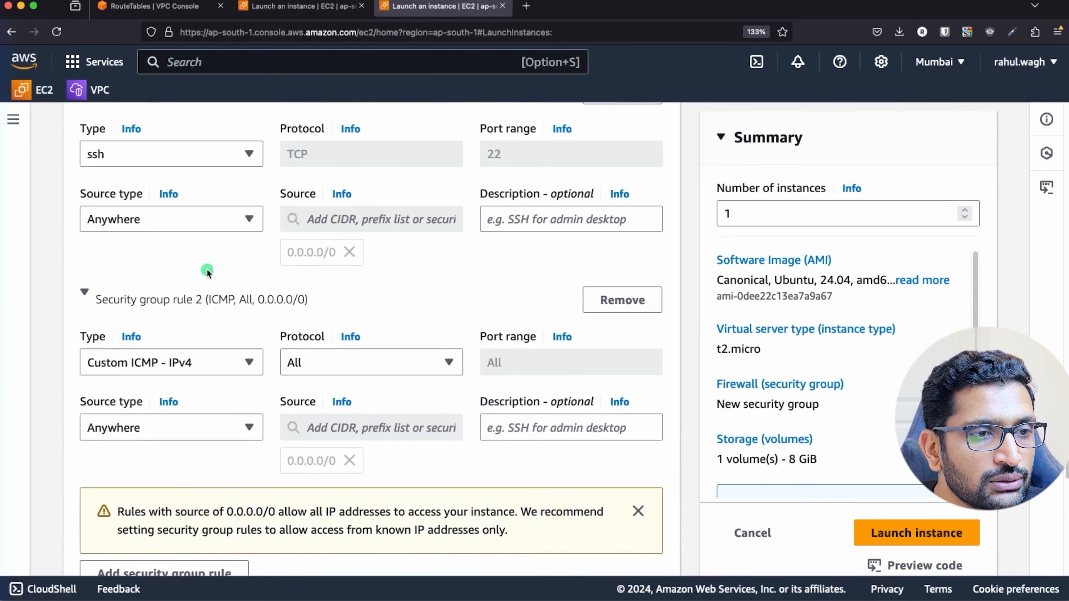
{"action": "scroll", "coordinate": [209, 272], "scroll_direction": "down", "scroll_amount": 13}
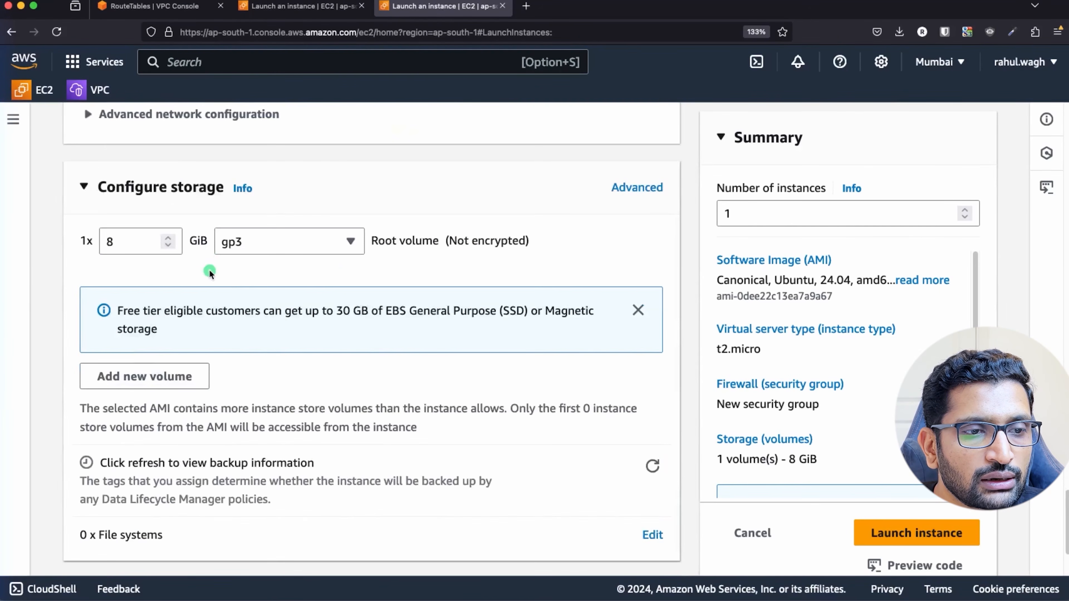
{"action": "left_click", "coordinate": [878, 533]}
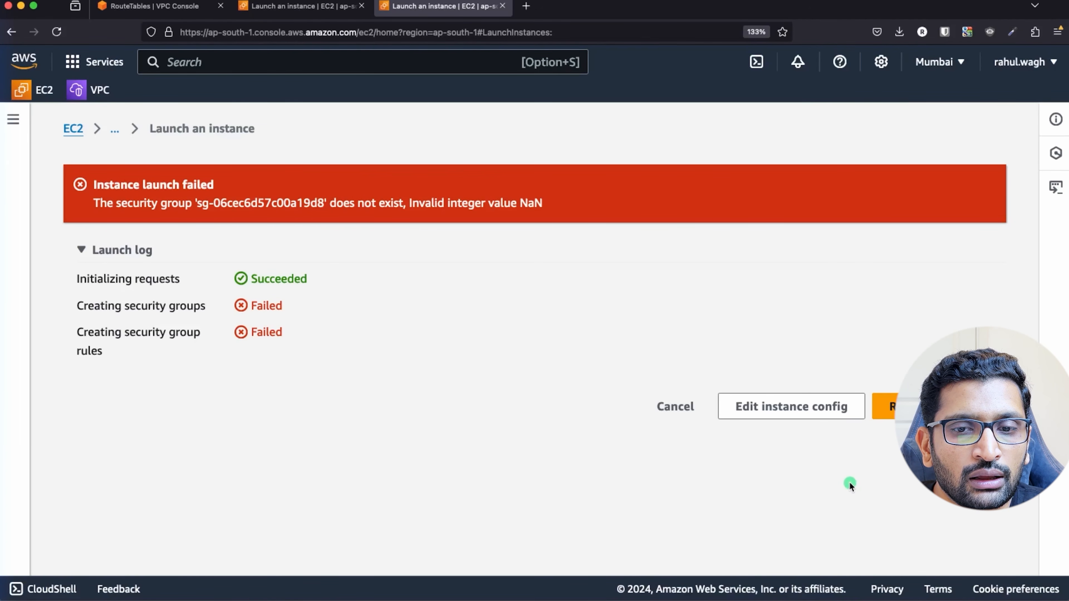
- Cancel the failed launch, copy the private instance's name, and open a fresh launch form
{"action": "left_click", "coordinate": [673, 406]}
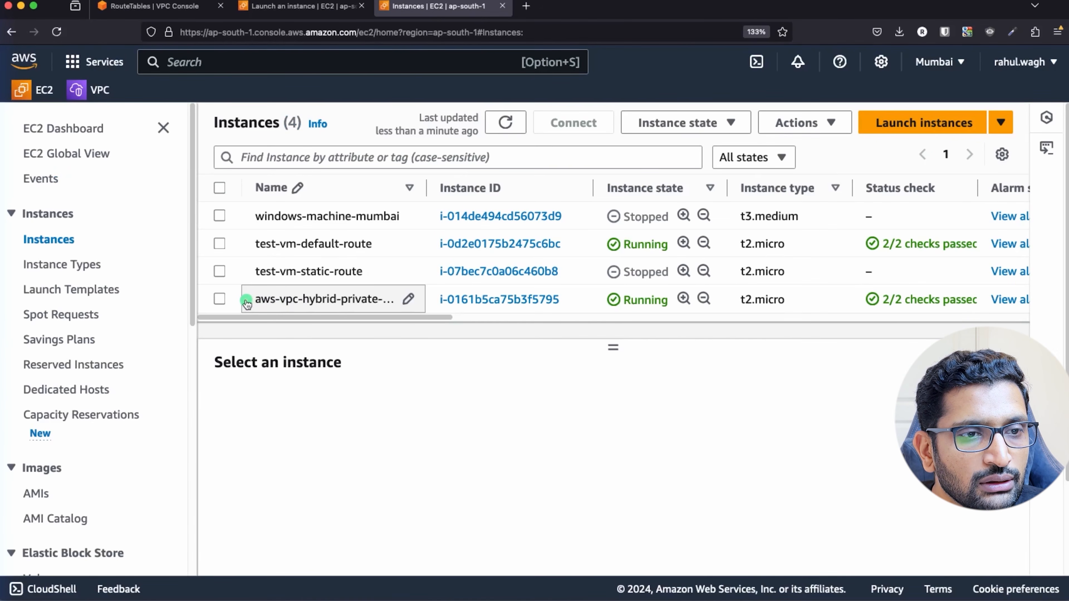
{"action": "left_click", "coordinate": [326, 298]}
{"action": "key", "text": "super+c"}
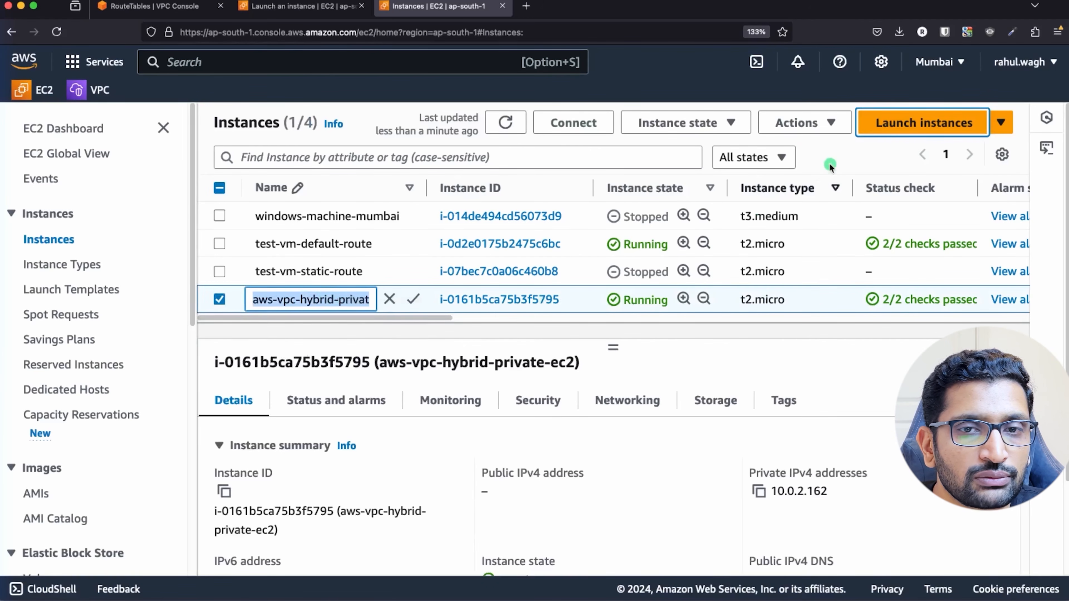
{"action": "key", "text": "Escape"}
{"action": "left_click", "coordinate": [905, 127]}
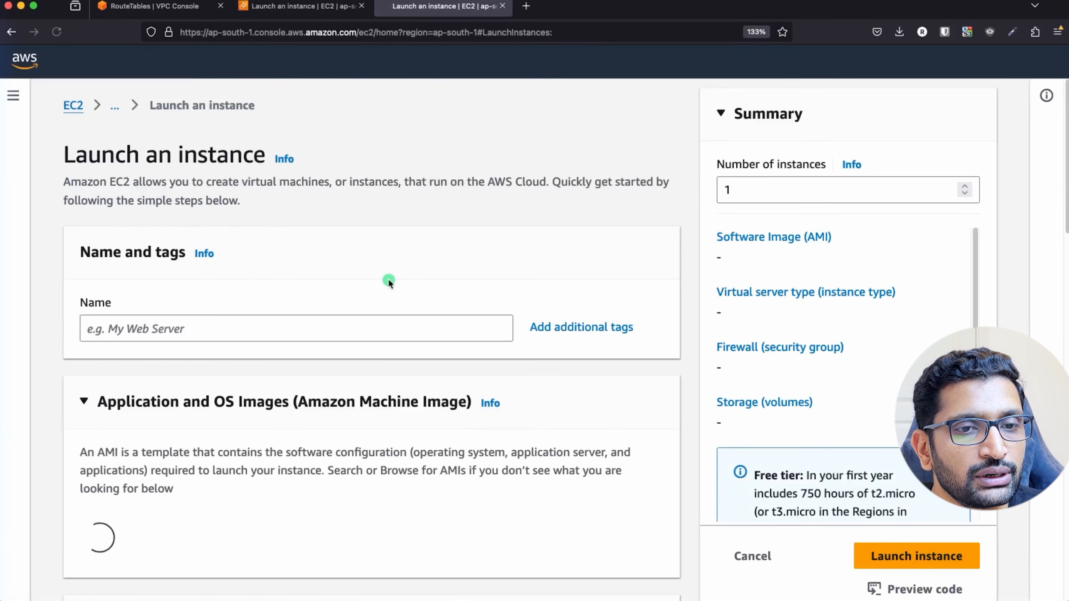
- Name the instance aws-vpc-hybrid-public-ec2 by pasting and replacing 'private' with 'public'
{"action": "left_click", "coordinate": [136, 352]}
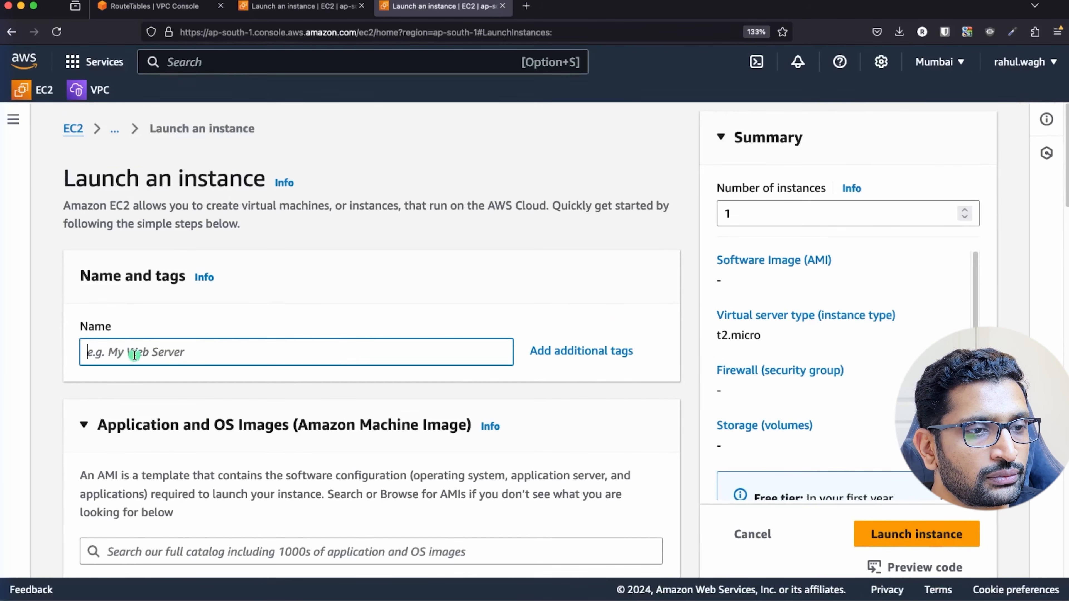
{"action": "key", "text": "super+v"}
{"action": "scroll", "coordinate": [350, 347], "scroll_direction": "down", "scroll_amount": 1}
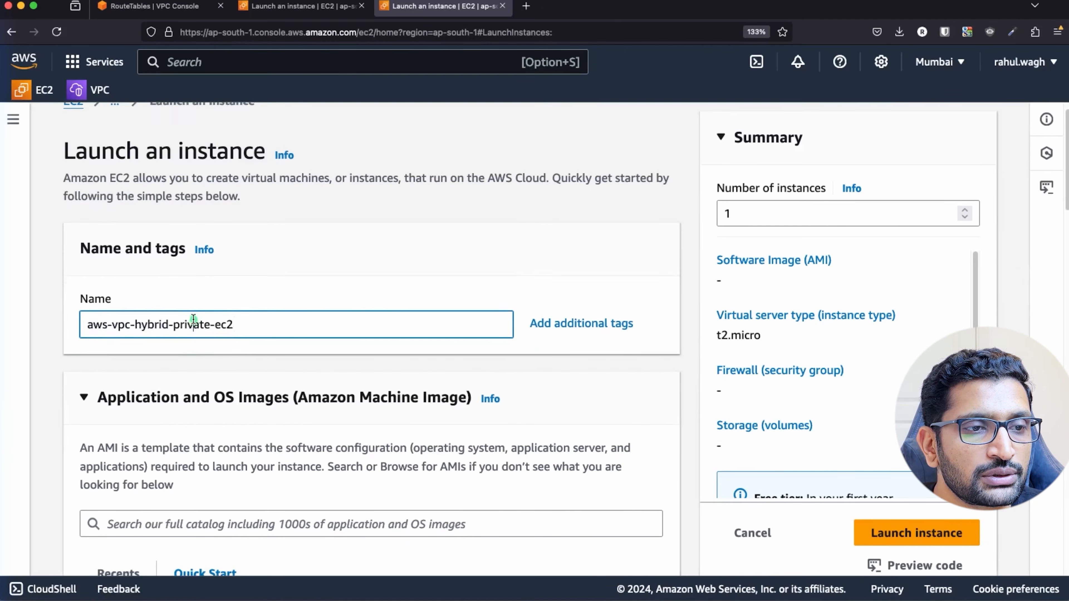
{"action": "double_click", "coordinate": [193, 319]}
{"action": "type", "text": "pu"}
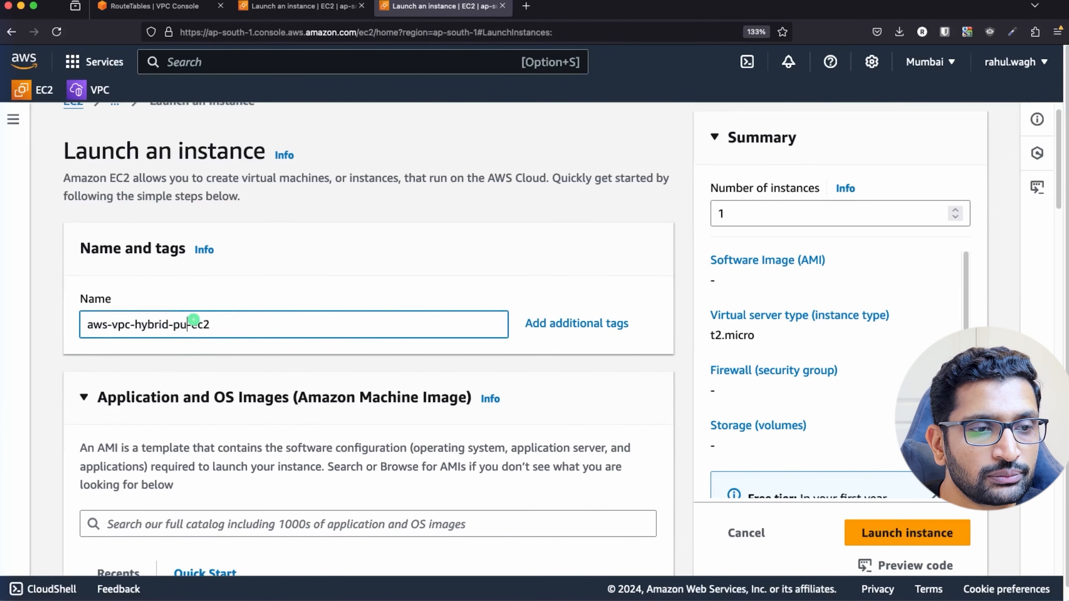
{"action": "type", "text": "blic"}
{"action": "scroll", "coordinate": [295, 253], "scroll_direction": "down", "scroll_amount": 5}
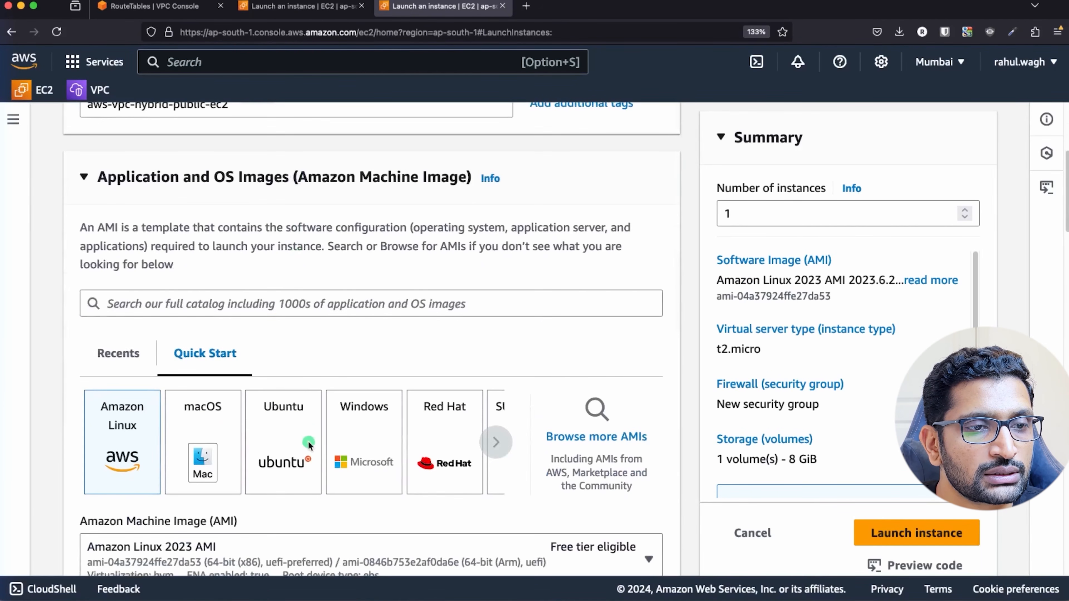
- Select the Ubuntu AMI and the existing login key pair
{"action": "left_click", "coordinate": [288, 453]}
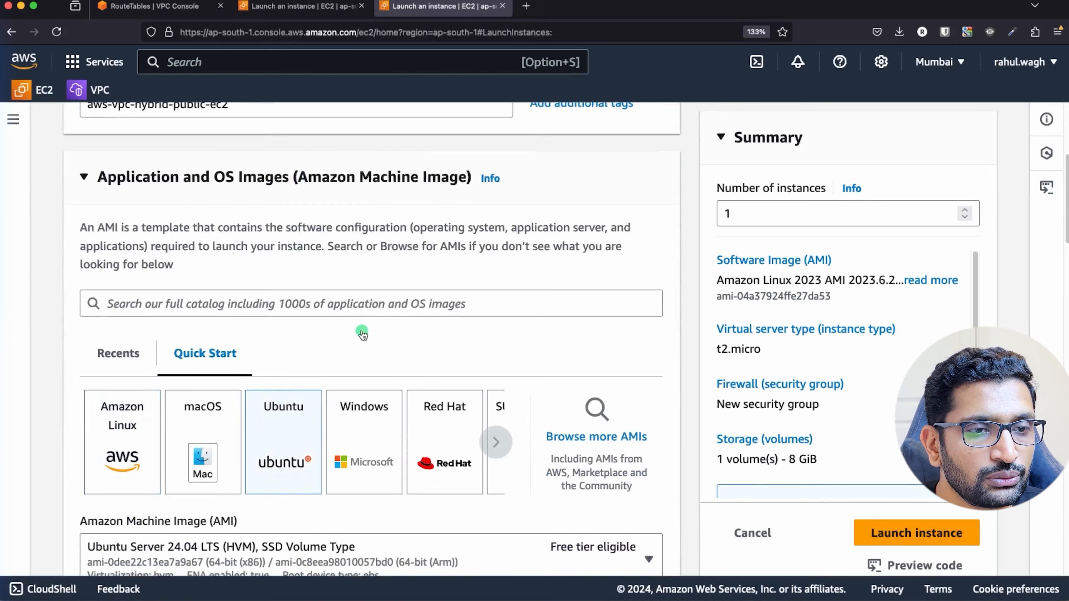
{"action": "scroll", "coordinate": [361, 333], "scroll_direction": "down", "scroll_amount": 7}
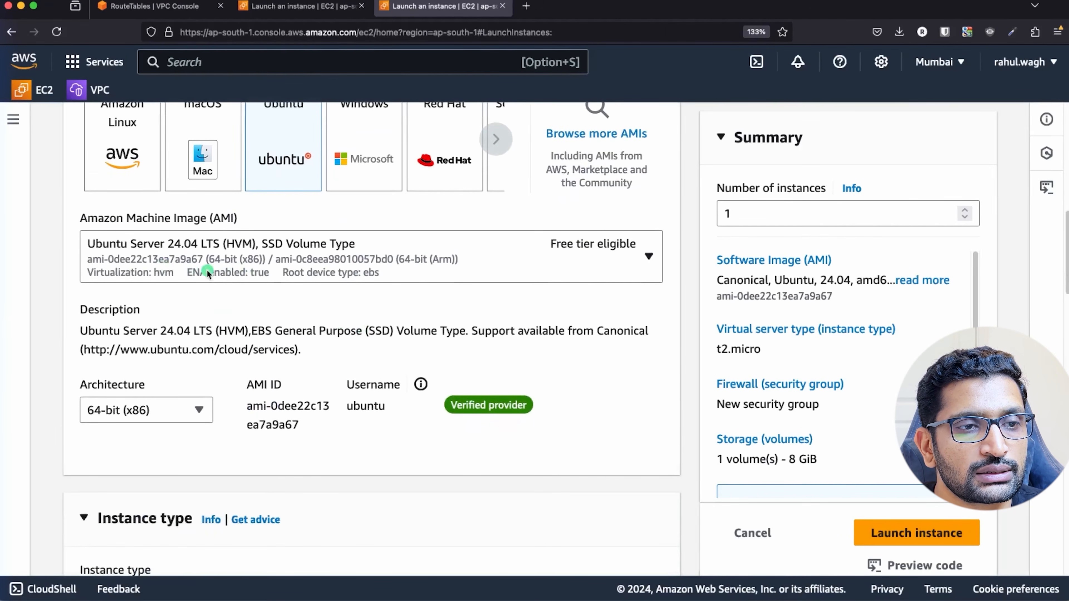
{"action": "scroll", "coordinate": [219, 281], "scroll_direction": "down", "scroll_amount": 2}
{"action": "scroll", "coordinate": [220, 280], "scroll_direction": "down", "scroll_amount": 8}
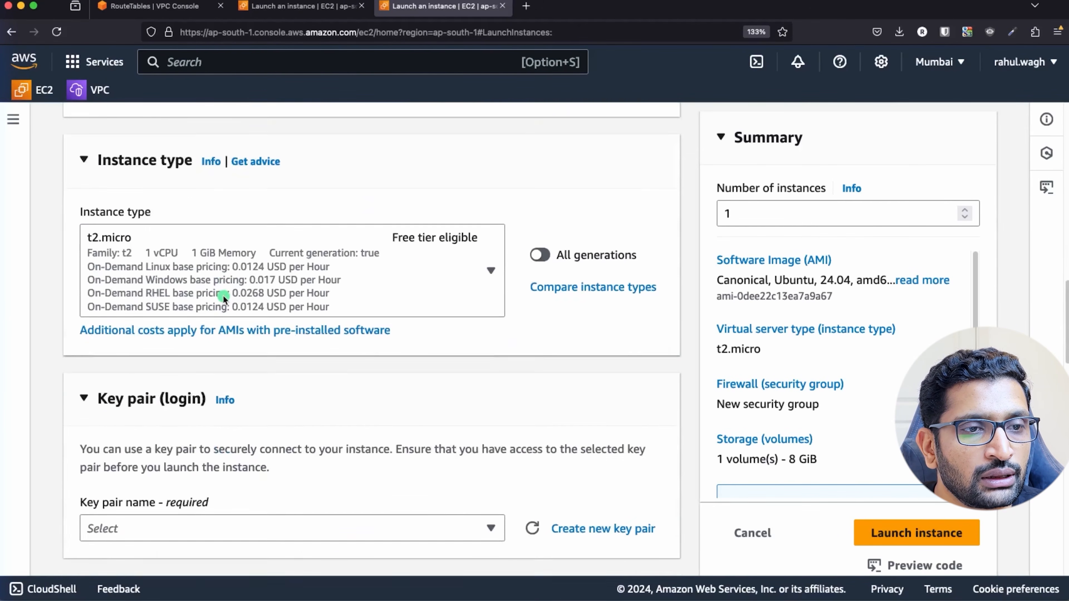
{"action": "scroll", "coordinate": [294, 284], "scroll_direction": "down", "scroll_amount": 3}
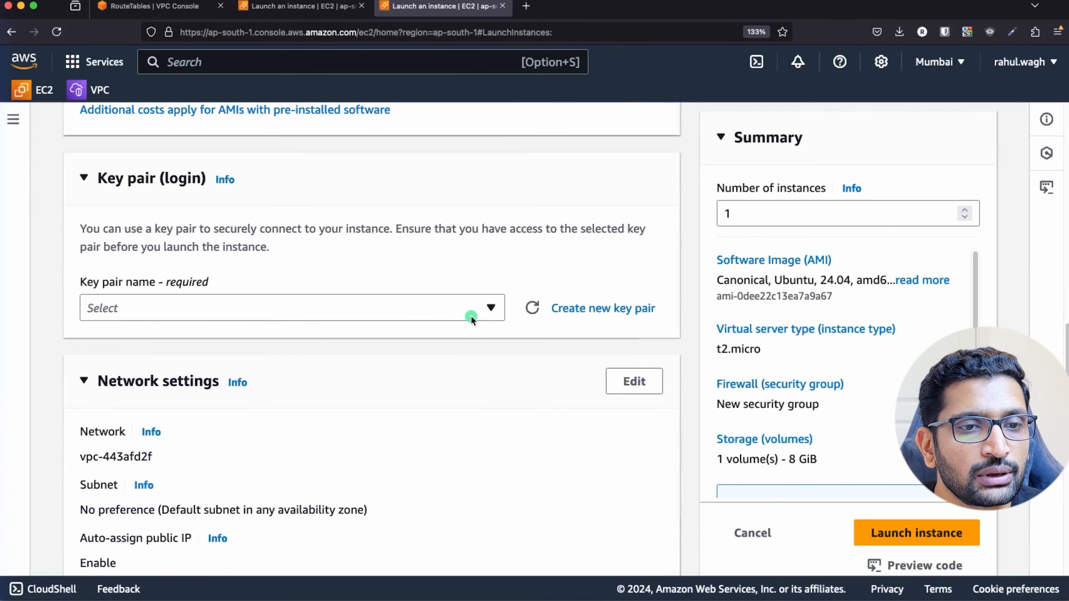
{"action": "left_click", "coordinate": [472, 308]}
{"action": "left_click", "coordinate": [190, 507]}
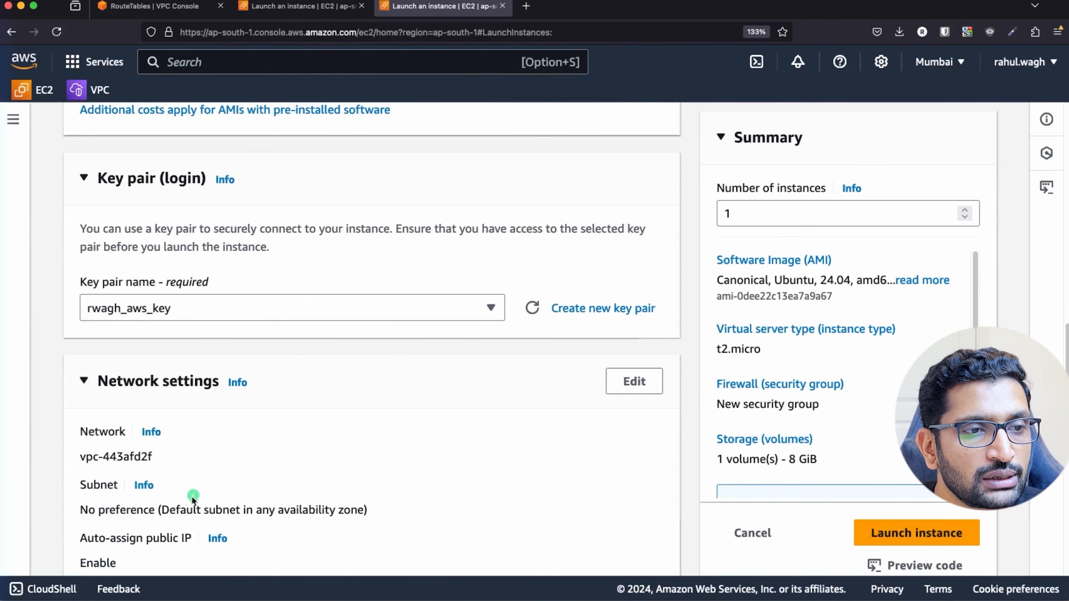
- Edit network settings and place the instance in VPC aws-vpc-hybrid-vpc-demo
{"action": "scroll", "coordinate": [395, 382], "scroll_direction": "down", "scroll_amount": 2}
{"action": "left_click", "coordinate": [644, 313]}
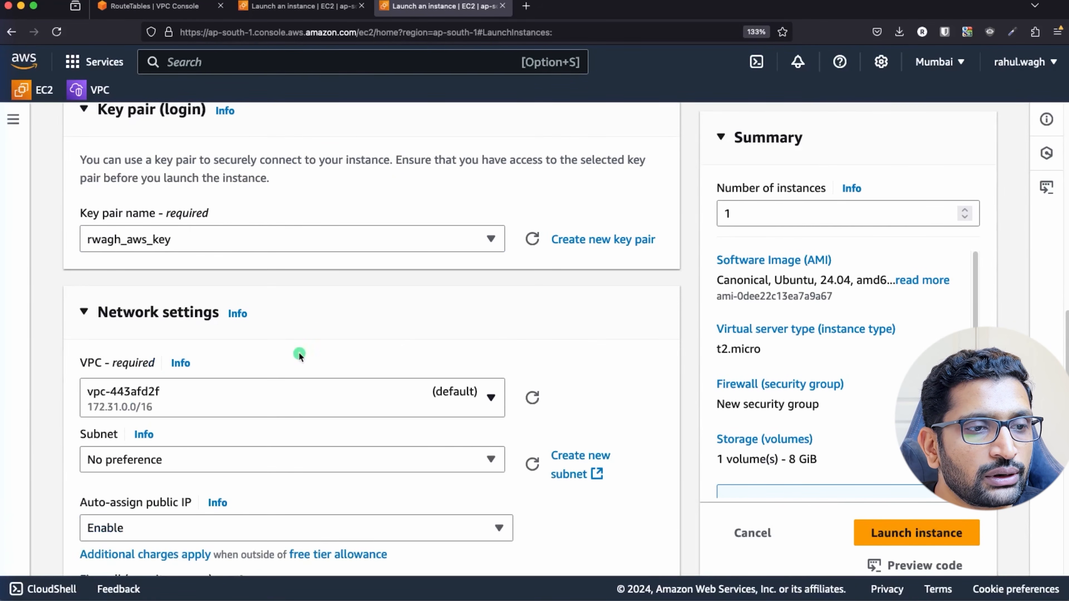
{"action": "scroll", "coordinate": [298, 353], "scroll_direction": "down", "scroll_amount": 3}
{"action": "left_click", "coordinate": [434, 275]}
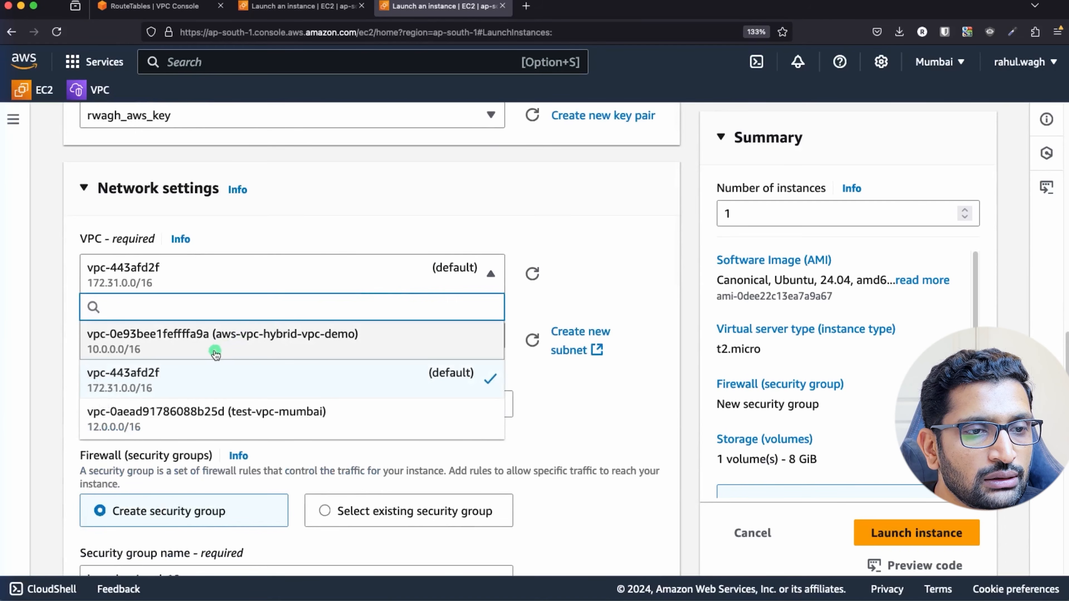
{"action": "left_click", "coordinate": [215, 353]}
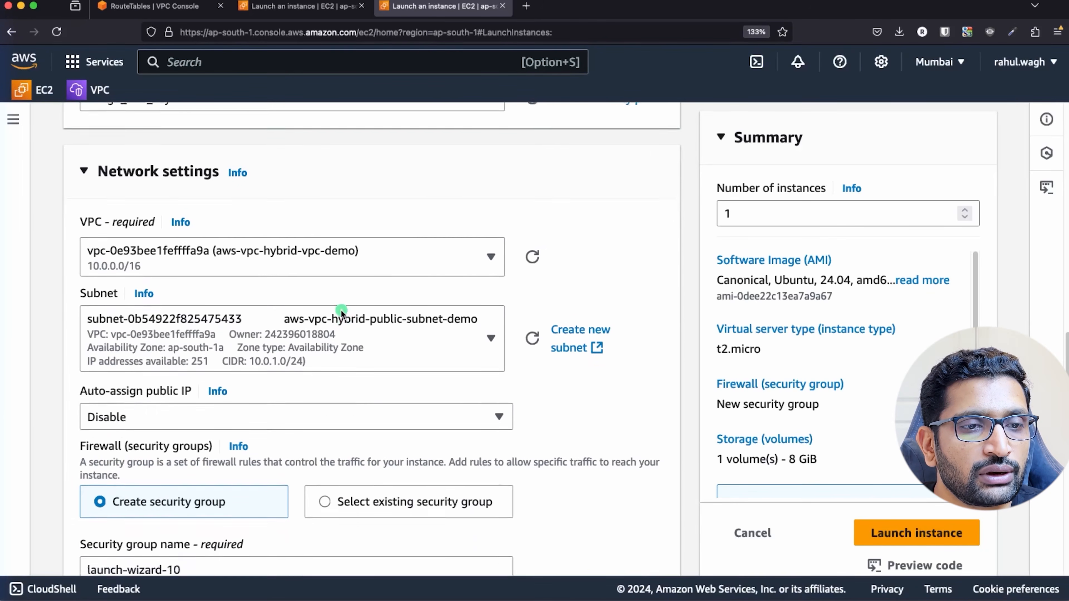
- Add inbound rule 2 allowing All ICMP - IPv4 from Anywhere
{"action": "scroll", "coordinate": [333, 299], "scroll_direction": "down", "scroll_amount": 3}
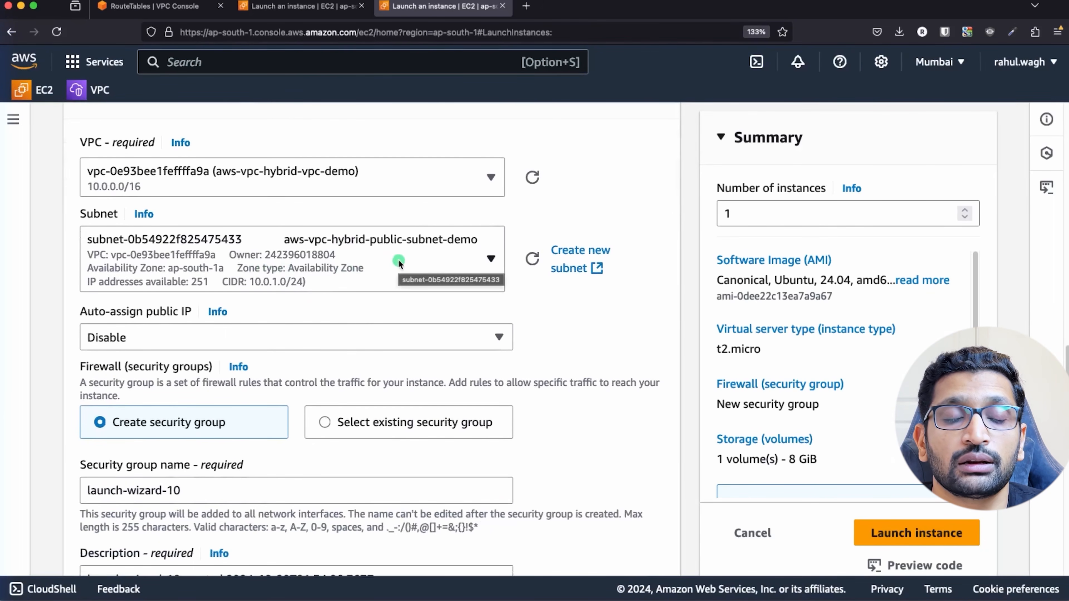
{"action": "scroll", "coordinate": [398, 264], "scroll_direction": "down", "scroll_amount": 5}
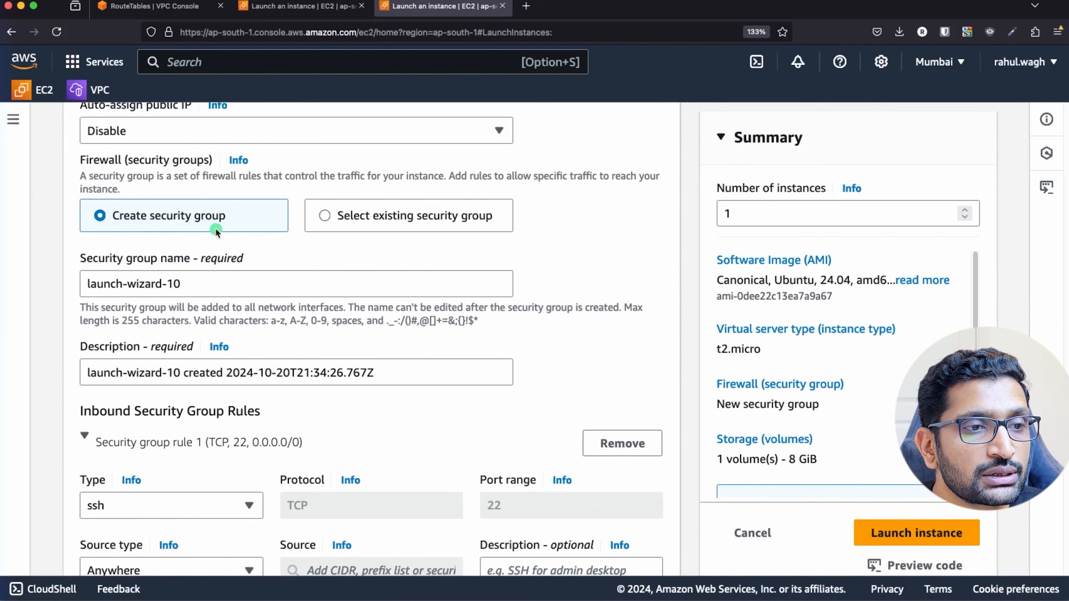
{"action": "scroll", "coordinate": [116, 383], "scroll_direction": "down", "scroll_amount": 4}
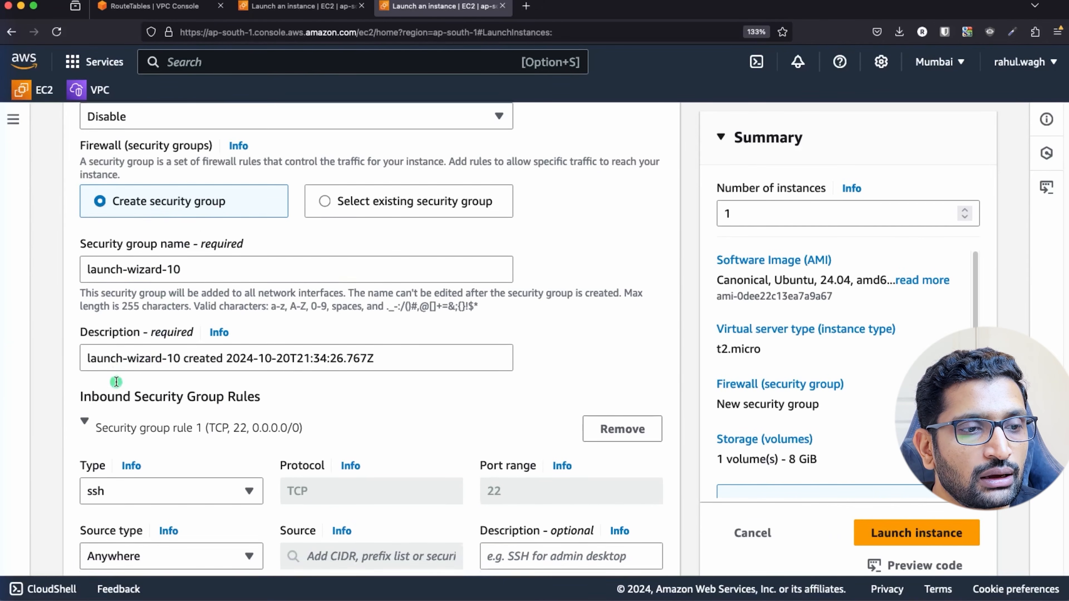
{"action": "scroll", "coordinate": [116, 382], "scroll_direction": "down", "scroll_amount": 2}
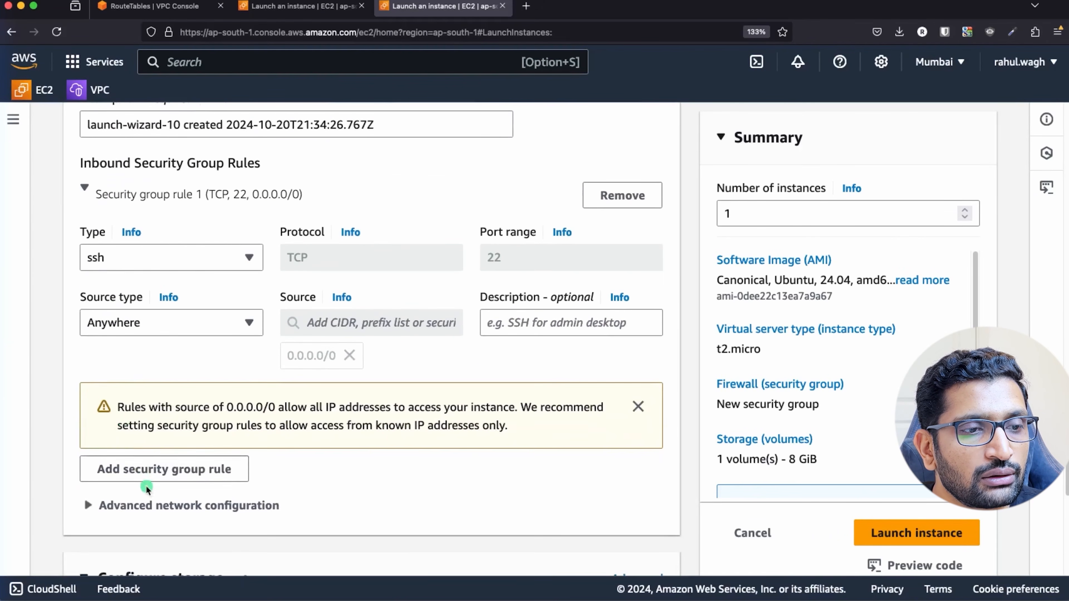
{"action": "left_click", "coordinate": [145, 475]}
{"action": "scroll", "coordinate": [179, 379], "scroll_direction": "down", "scroll_amount": 3}
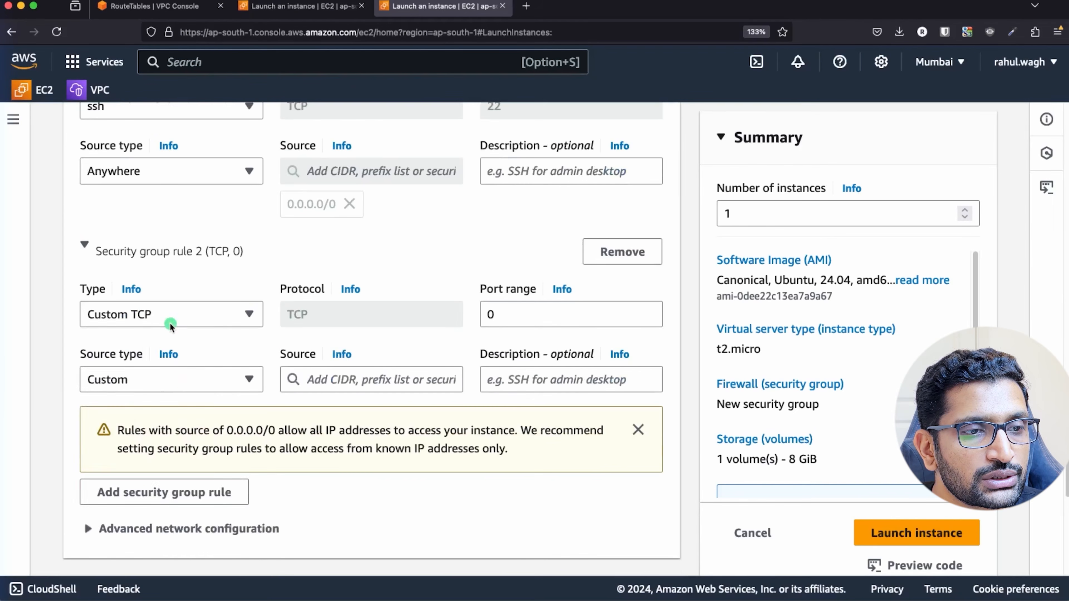
{"action": "left_click", "coordinate": [170, 320]}
{"action": "key", "text": "Down"}
{"action": "key", "text": "Down"}
{"action": "key", "text": "Down"}
{"action": "key", "text": "Down"}
{"action": "key", "text": "Down"}
{"action": "key", "text": "Down"}
{"action": "key", "text": "Down"}
{"action": "key", "text": "Down"}
{"action": "key", "text": "Down"}
{"action": "key", "text": "Down"}
{"action": "key", "text": "Down"}
{"action": "key", "text": "Down"}
{"action": "key", "text": "Down"}
{"action": "key", "text": "Down"}
{"action": "key", "text": "Down"}
{"action": "key", "text": "Down"}
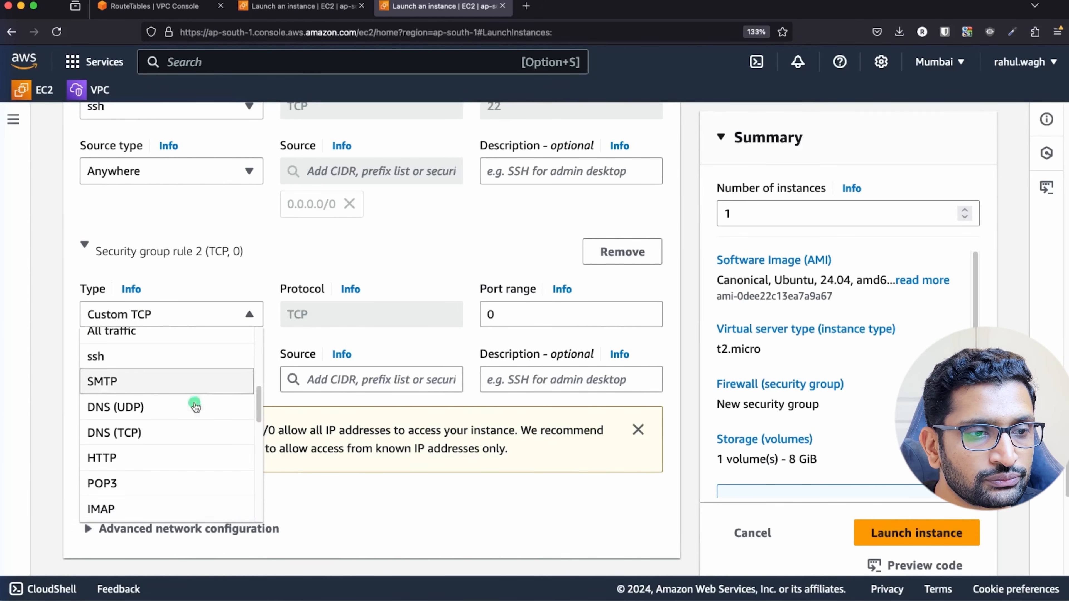
{"action": "scroll", "coordinate": [191, 406], "scroll_direction": "down", "scroll_amount": 3}
{"action": "scroll", "coordinate": [190, 413], "scroll_direction": "up", "scroll_amount": 5}
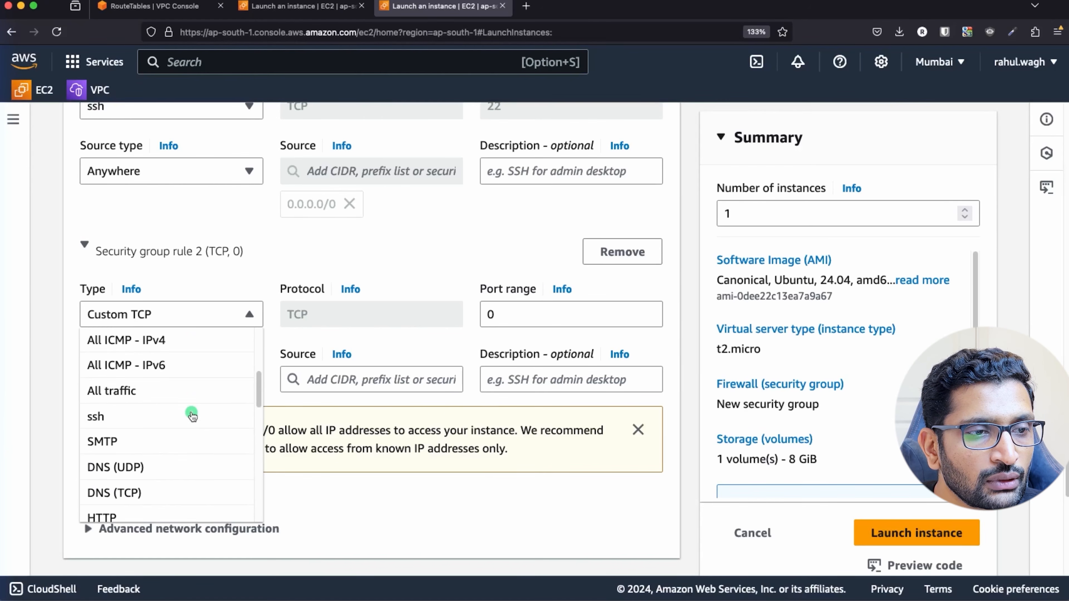
{"action": "left_click", "coordinate": [152, 398]}
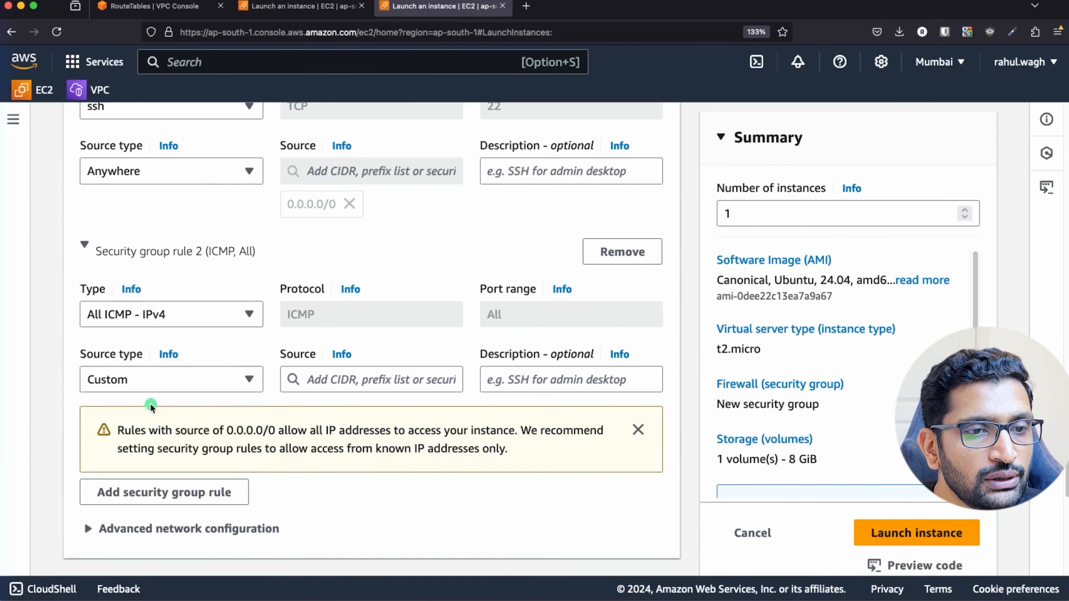
{"action": "left_click", "coordinate": [218, 384]}
{"action": "left_click", "coordinate": [151, 406]}
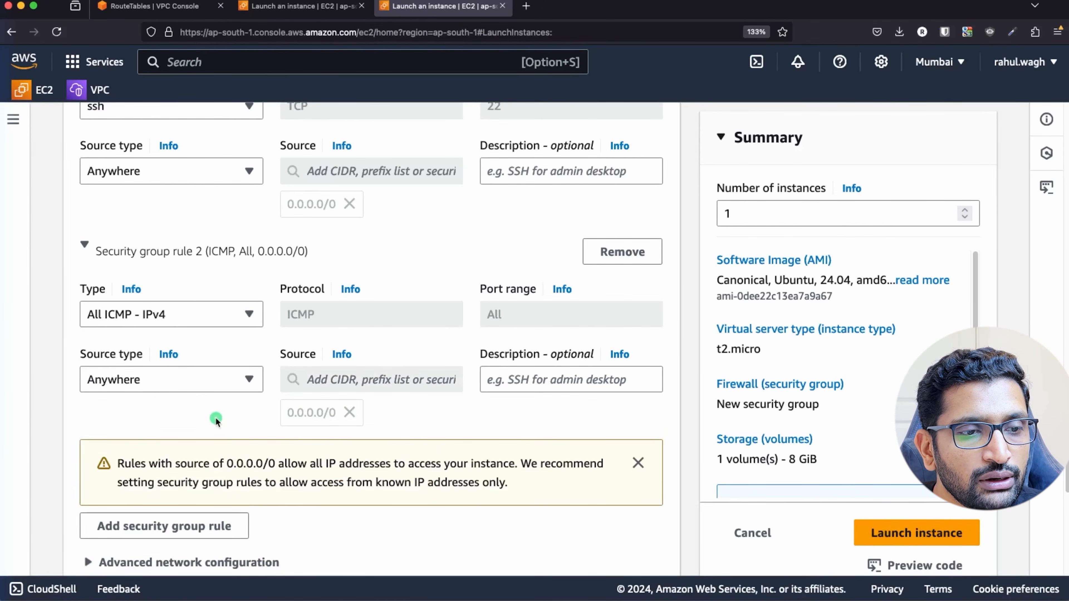
- Enable auto-assign public IP and launch the instance
{"action": "scroll", "coordinate": [216, 418], "scroll_direction": "down", "scroll_amount": 10}
{"action": "scroll", "coordinate": [216, 421], "scroll_direction": "up", "scroll_amount": 15}
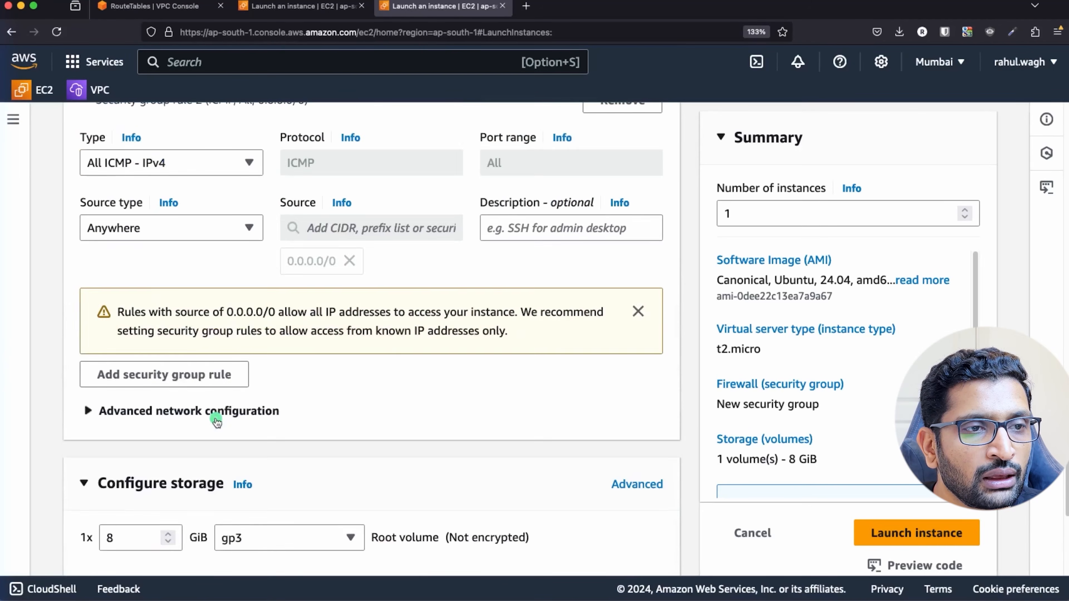
{"action": "scroll", "coordinate": [215, 417], "scroll_direction": "up", "scroll_amount": 9}
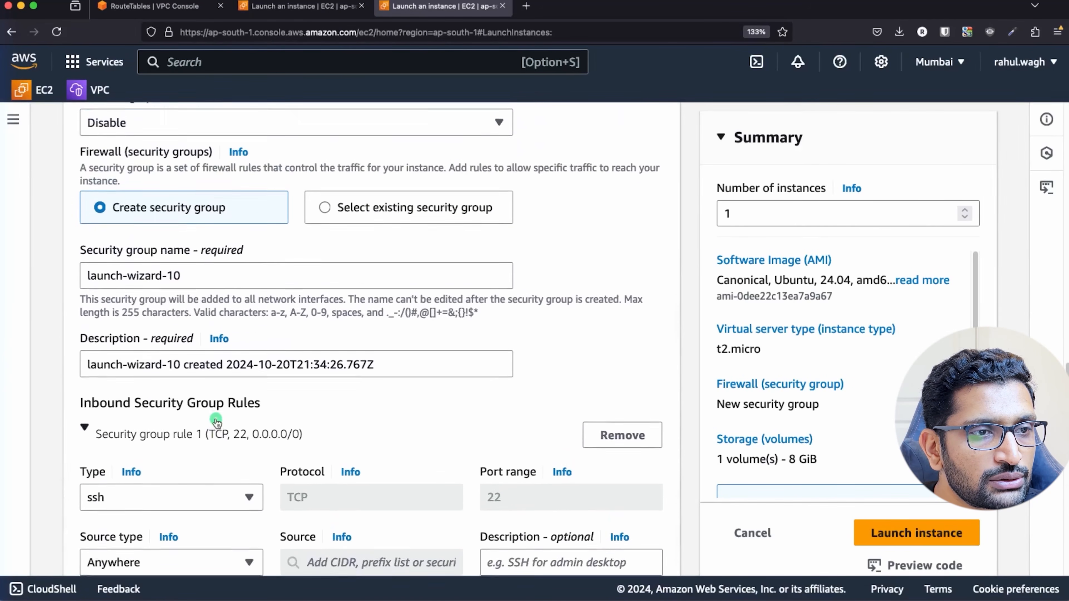
{"action": "left_click", "coordinate": [212, 311]}
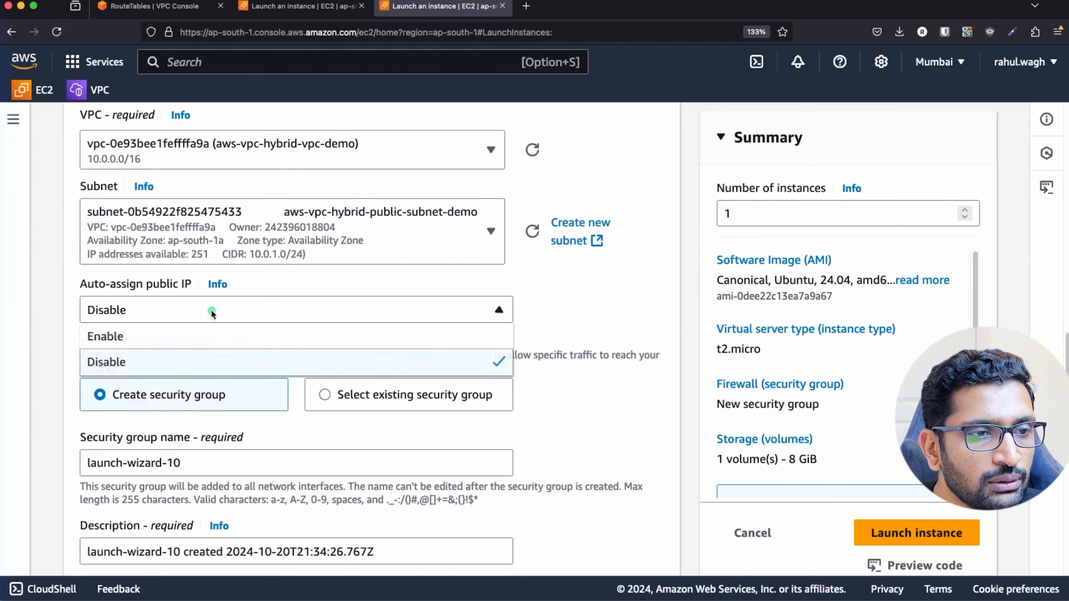
{"action": "left_click", "coordinate": [126, 336]}
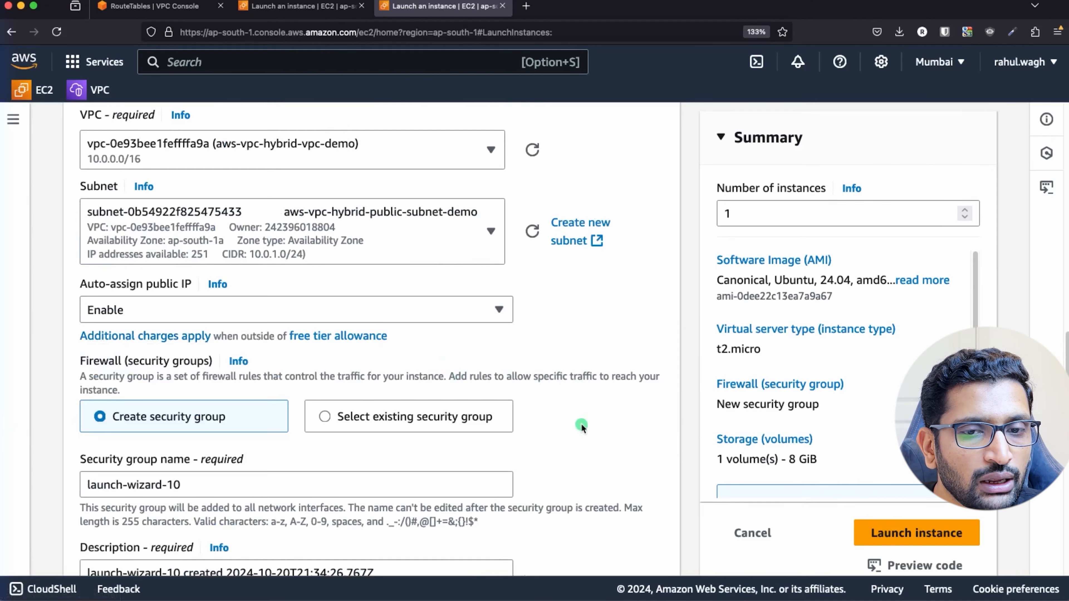
{"action": "left_click", "coordinate": [914, 542]}
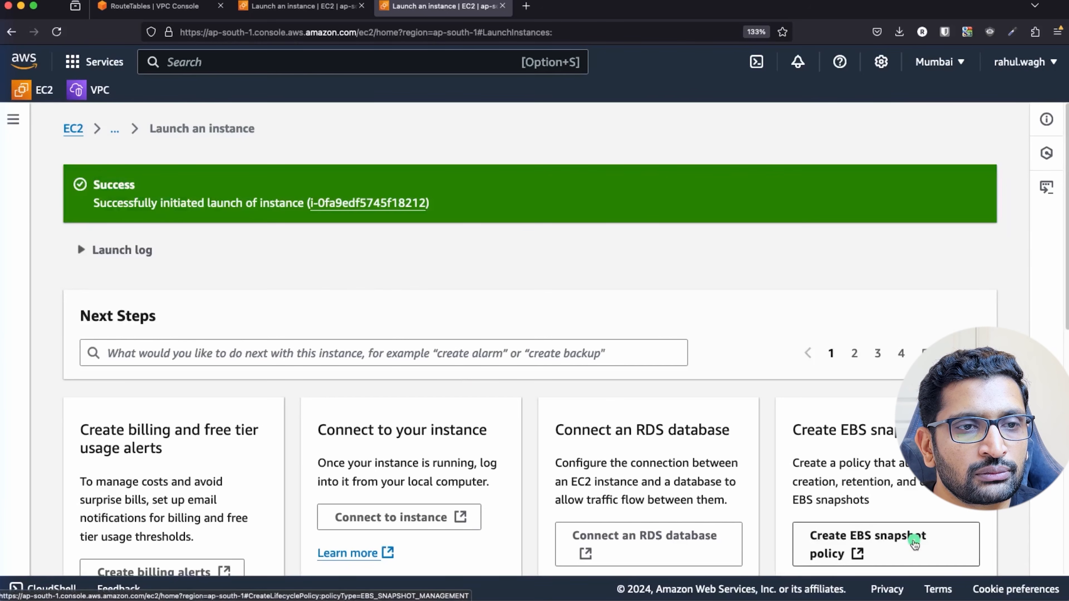
- Clear the instance ID filter and filter the EC2 instance list by the name aws-vpc-hybrid
{"action": "left_click", "coordinate": [357, 205]}
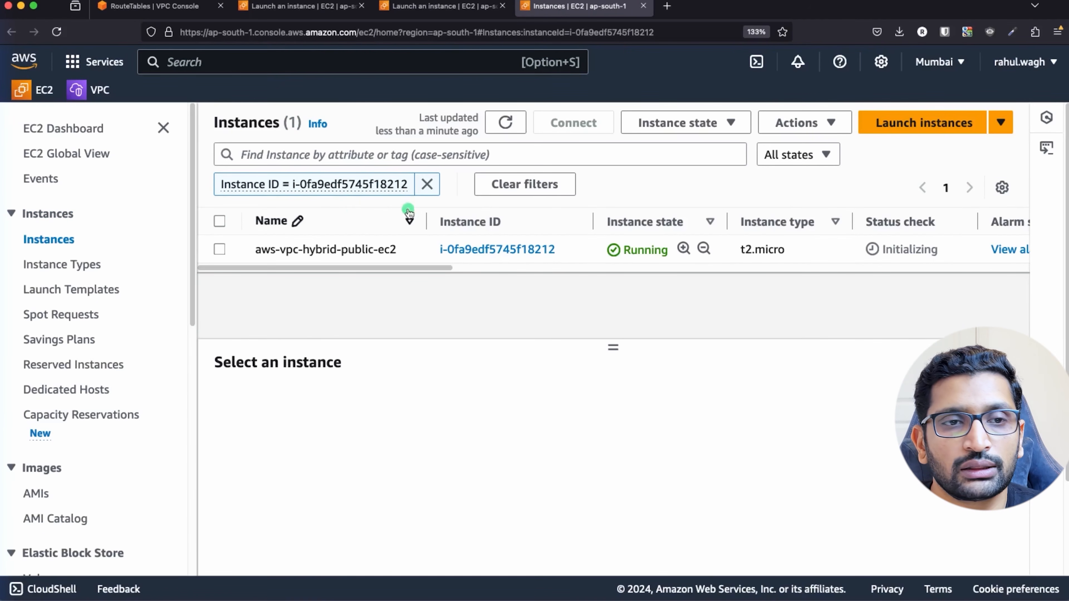
{"action": "left_click", "coordinate": [427, 184]}
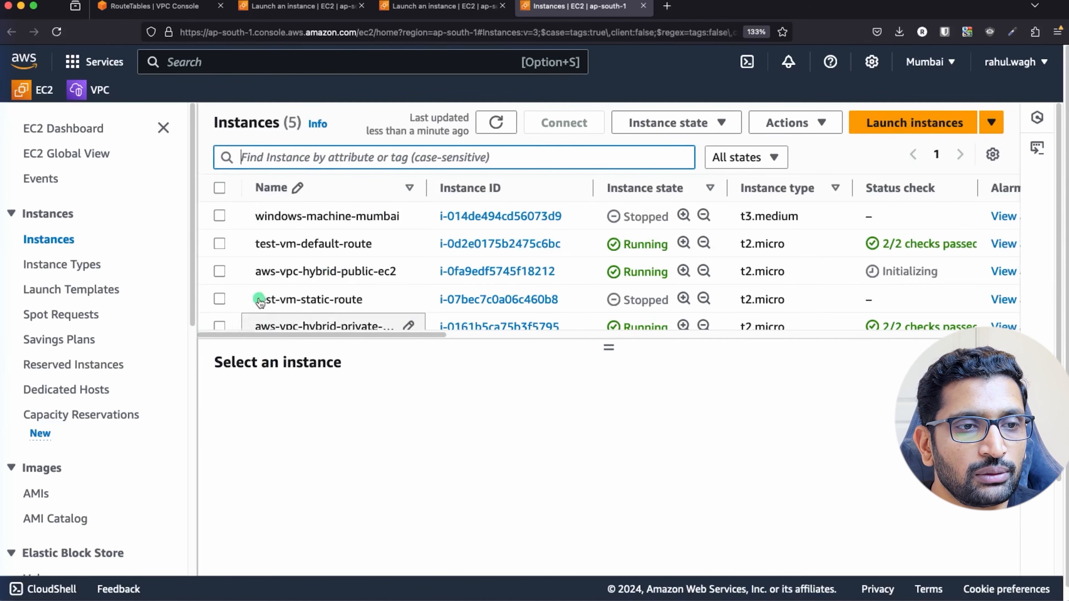
{"action": "left_click", "coordinate": [262, 159]}
{"action": "type", "text": "aws-"}
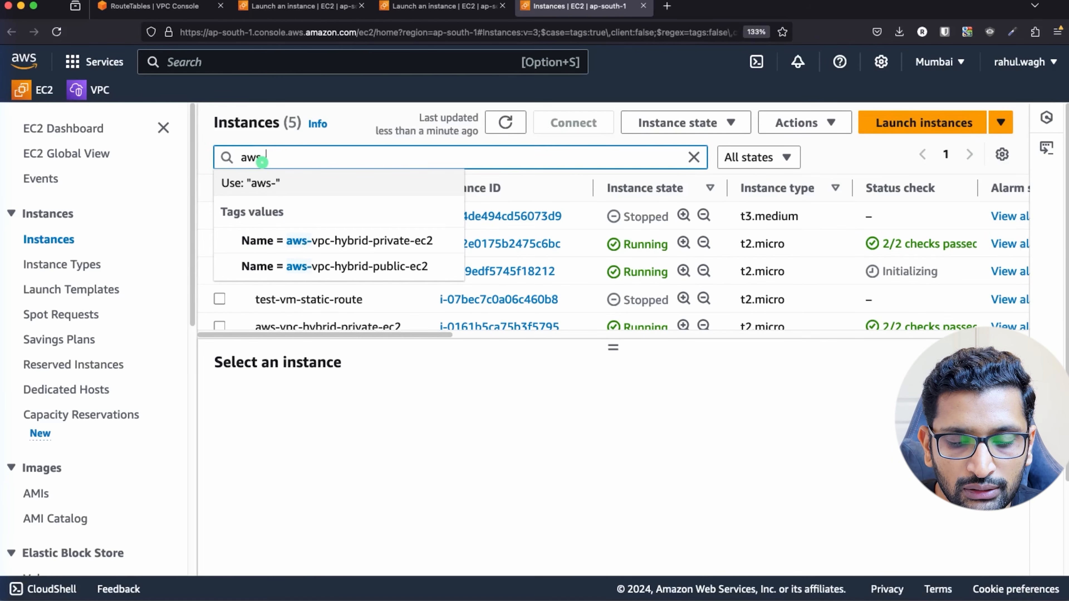
{"action": "type", "text": "vpc-hu"}
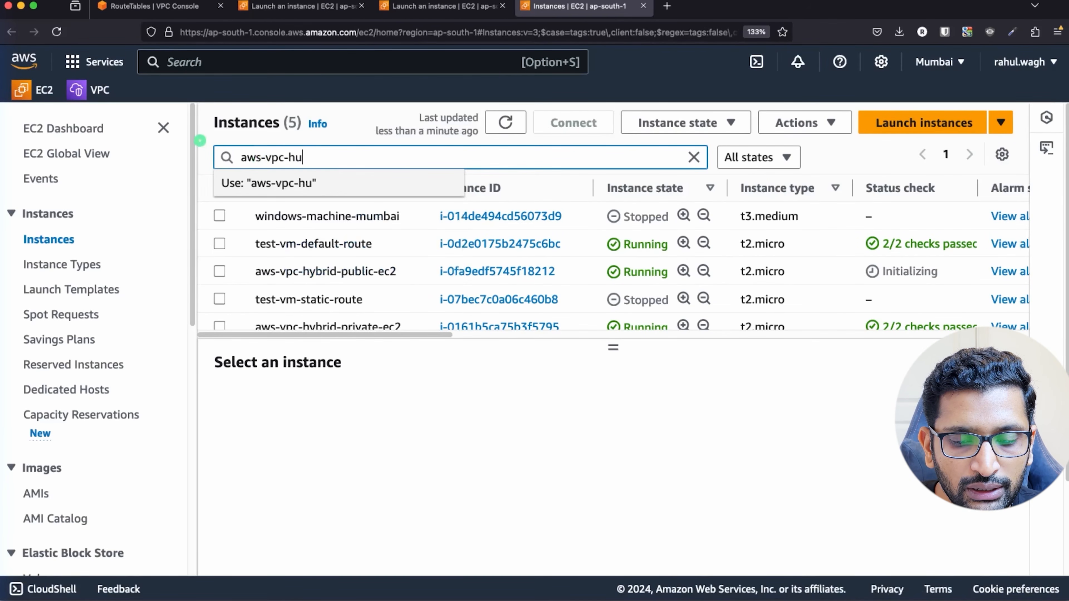
{"action": "key", "text": "BackSpace"}
{"action": "type", "text": "ybrid"}
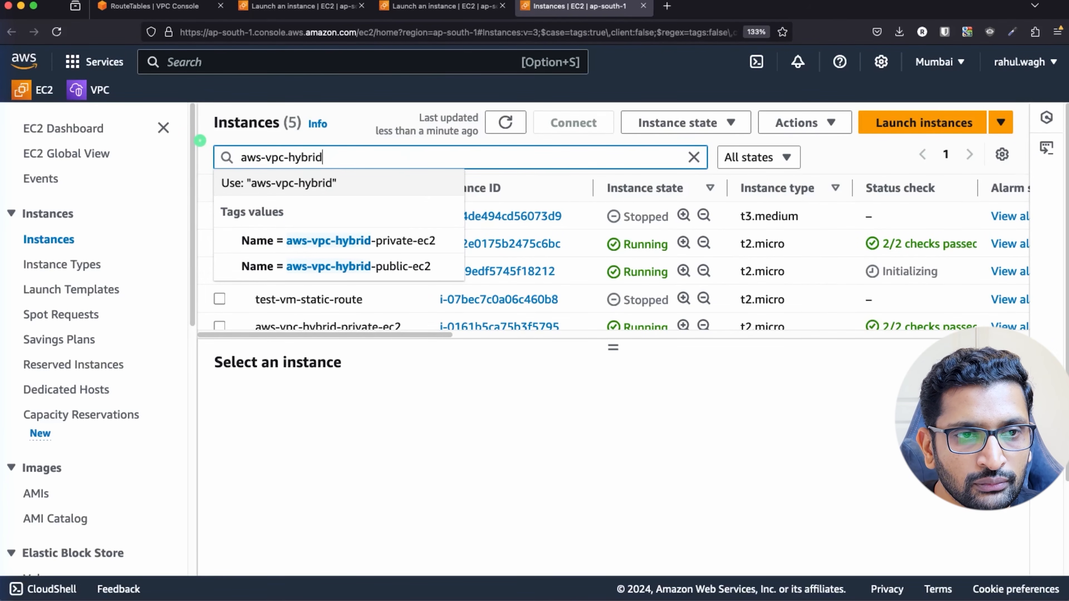
{"action": "key", "text": "Return"}
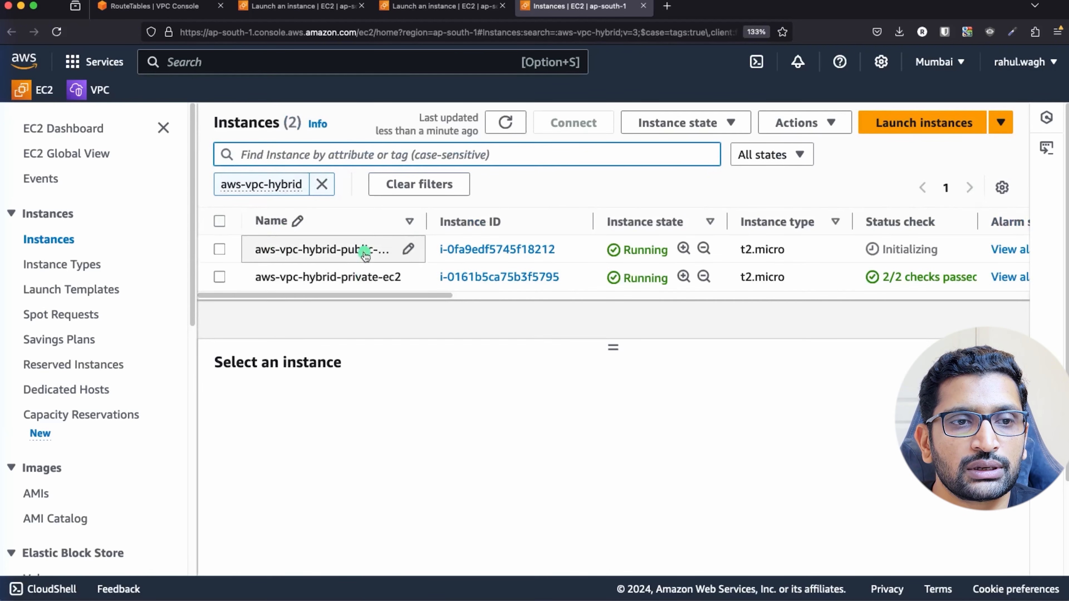
- Widen the Name column and bring the public instance's IPv4 address 13.127.59.61 into view
{"action": "left_click_drag", "start_coordinate": [426, 222], "coordinate": [450, 223]}
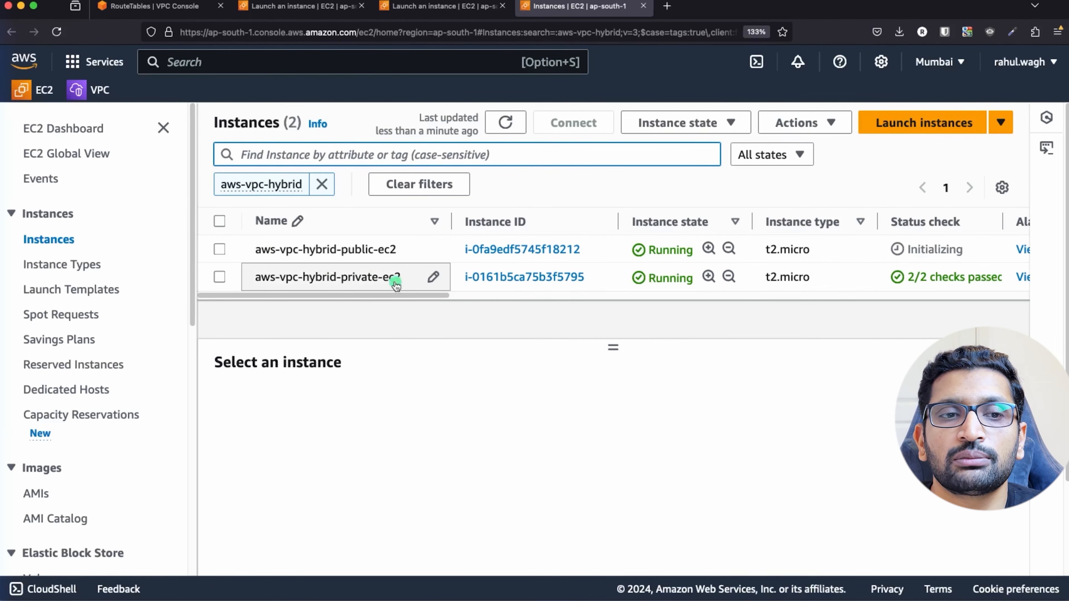
{"action": "left_click", "coordinate": [364, 280]}
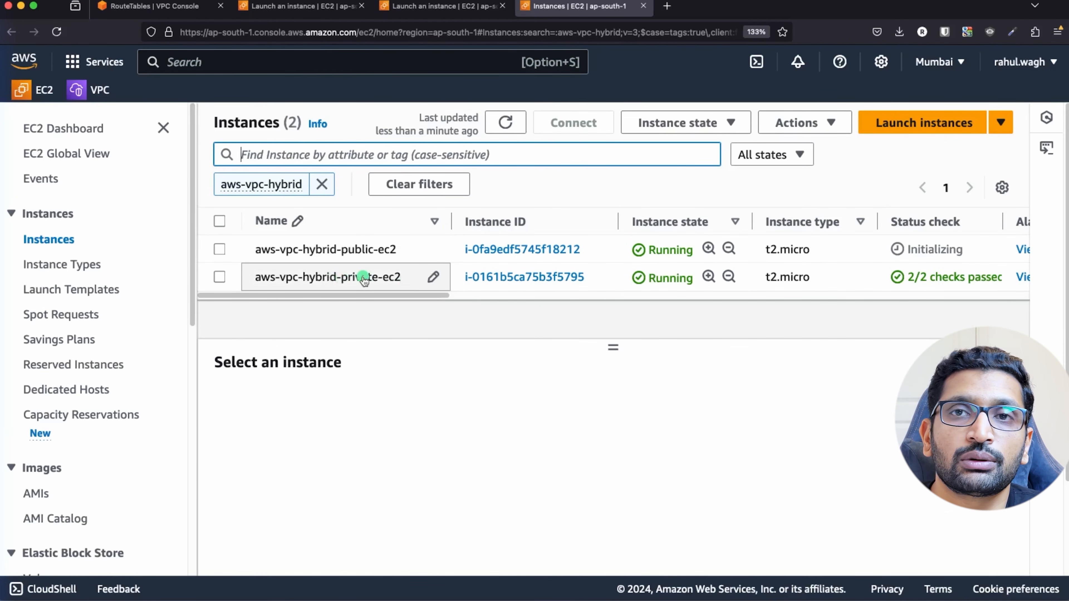
{"action": "left_click_drag", "start_coordinate": [363, 295], "coordinate": [679, 318]}
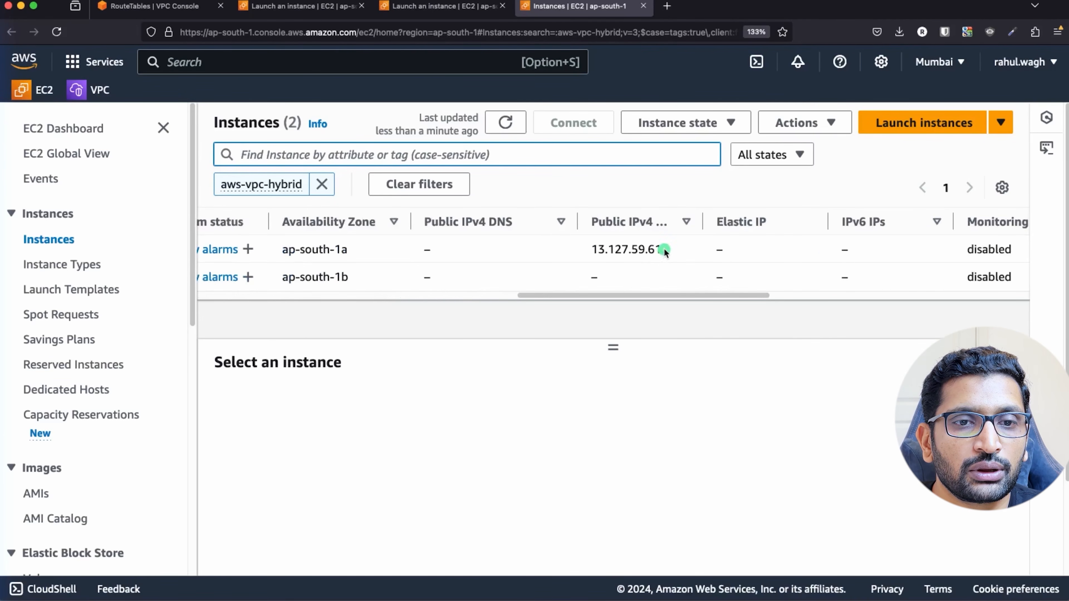
{"action": "left_click_drag", "start_coordinate": [664, 248], "coordinate": [599, 249]}
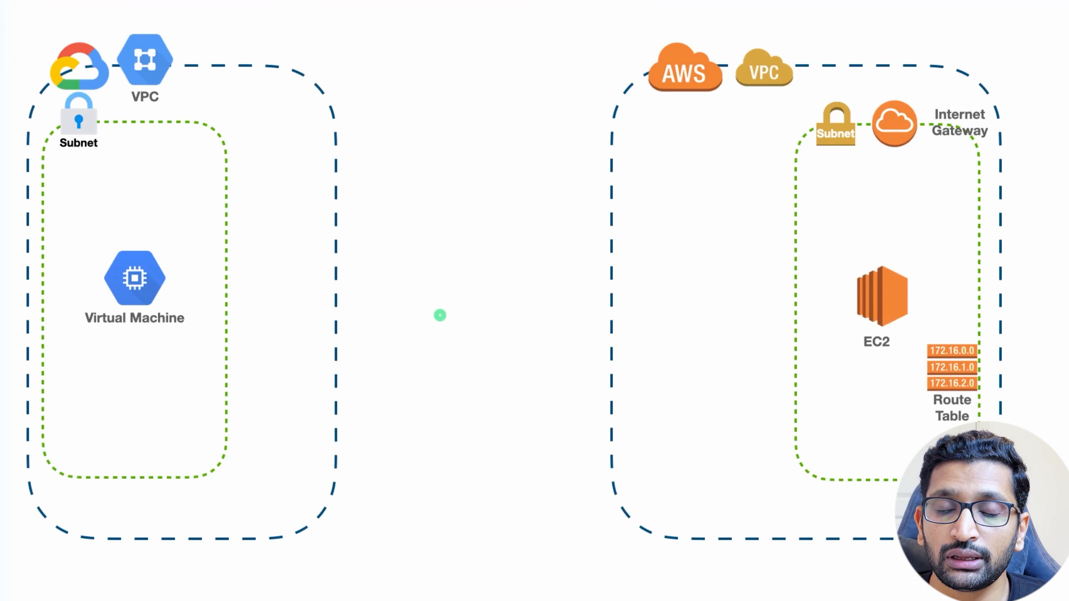
- Reveal the Cloud Router inside the GCP VPC and its arrow from the subnet
{"action": "key", "text": "Right"}
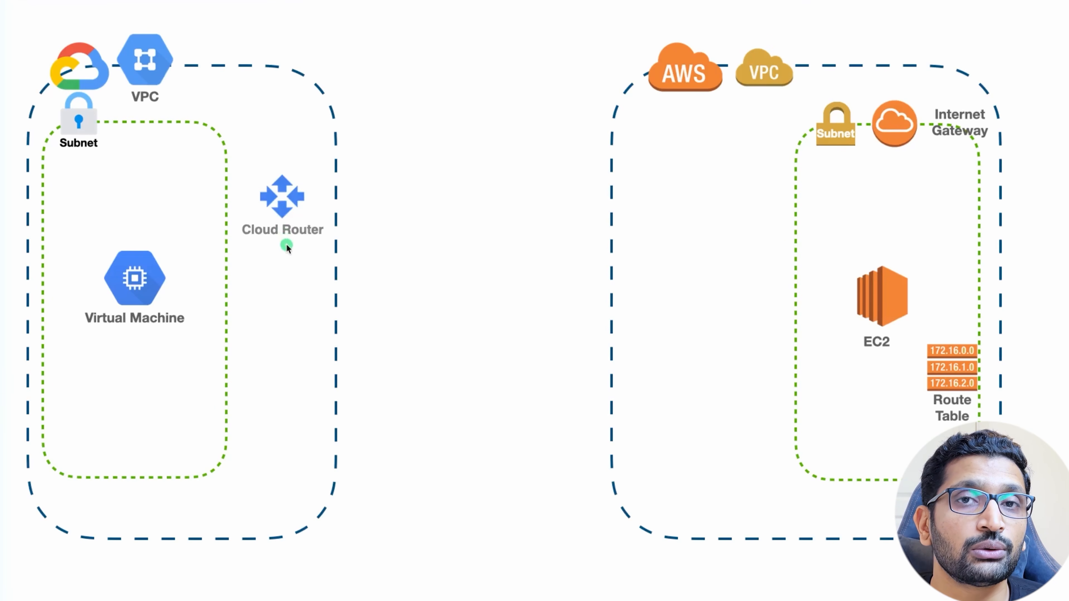
{"action": "key", "text": "Right"}
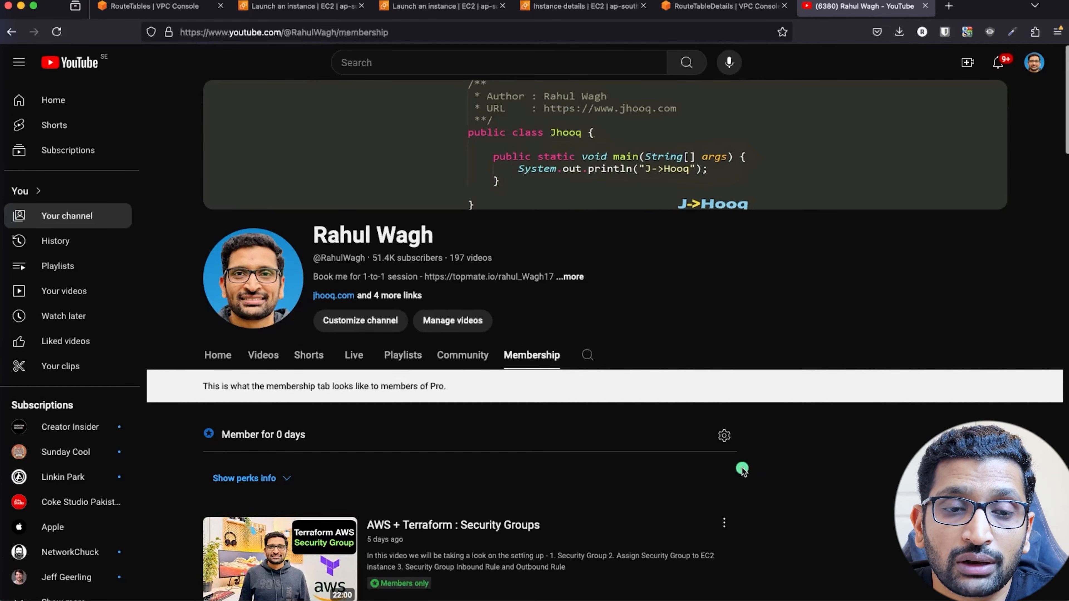
{"action": "scroll", "coordinate": [743, 469], "scroll_direction": "down", "scroll_amount": 10}
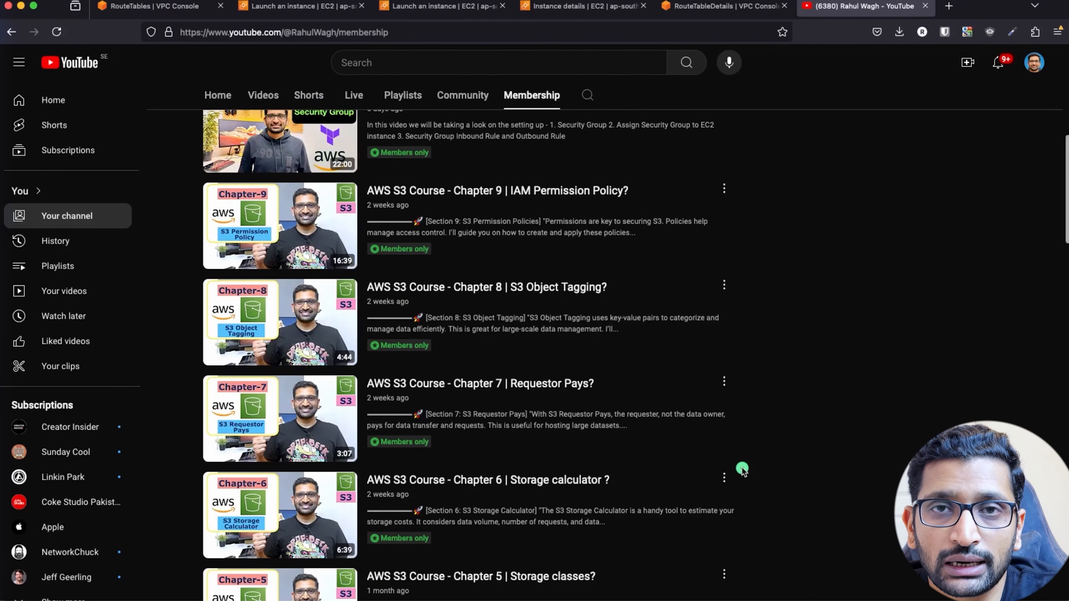
{"action": "scroll", "coordinate": [494, 473], "scroll_direction": "down", "scroll_amount": 5}
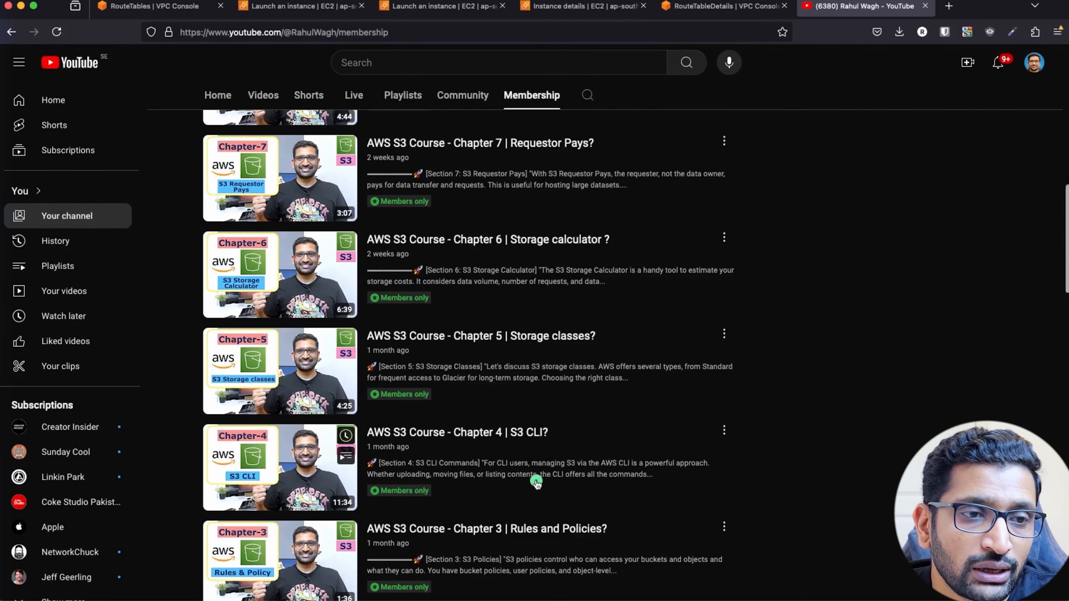
{"action": "scroll", "coordinate": [463, 442], "scroll_direction": "down", "scroll_amount": 4}
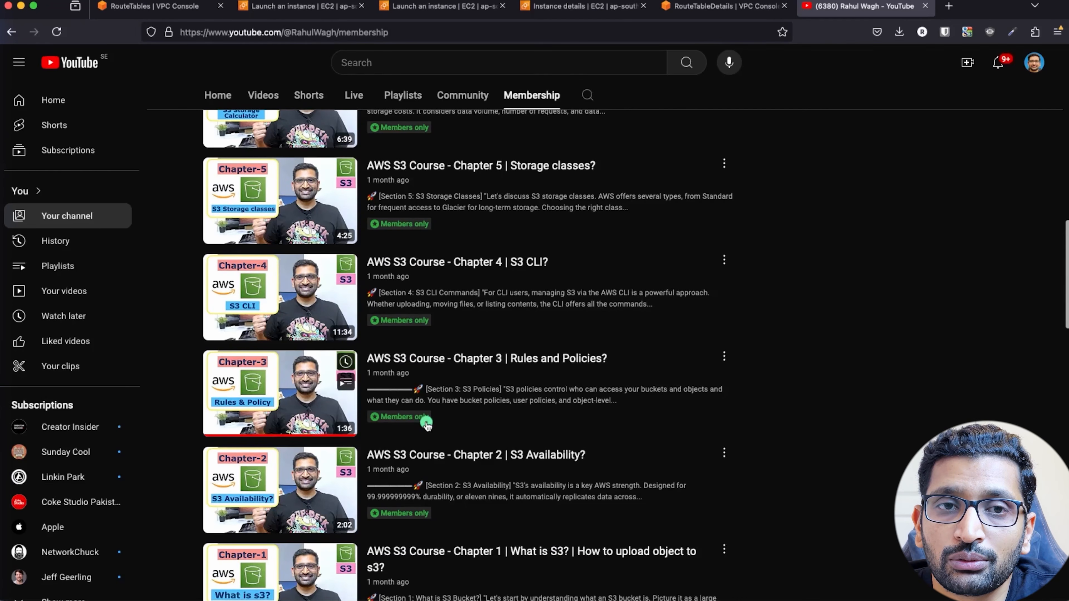
{"action": "scroll", "coordinate": [426, 423], "scroll_direction": "up", "scroll_amount": 18}
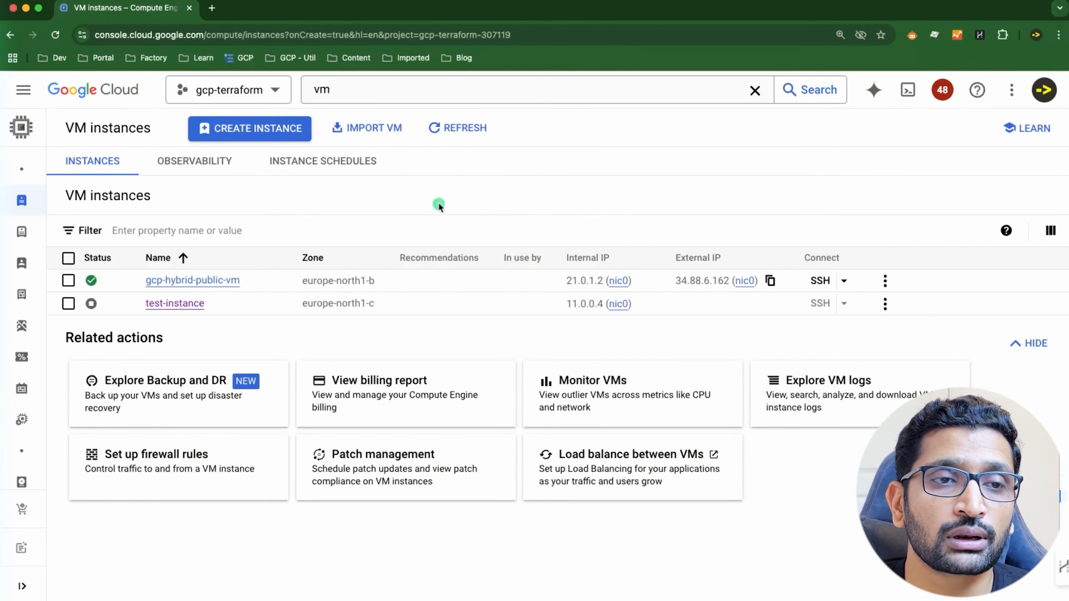
- Search the console for 'router' and go to the Cloud Routers page
{"action": "left_click", "coordinate": [333, 96]}
{"action": "key", "text": "BackSpace"}
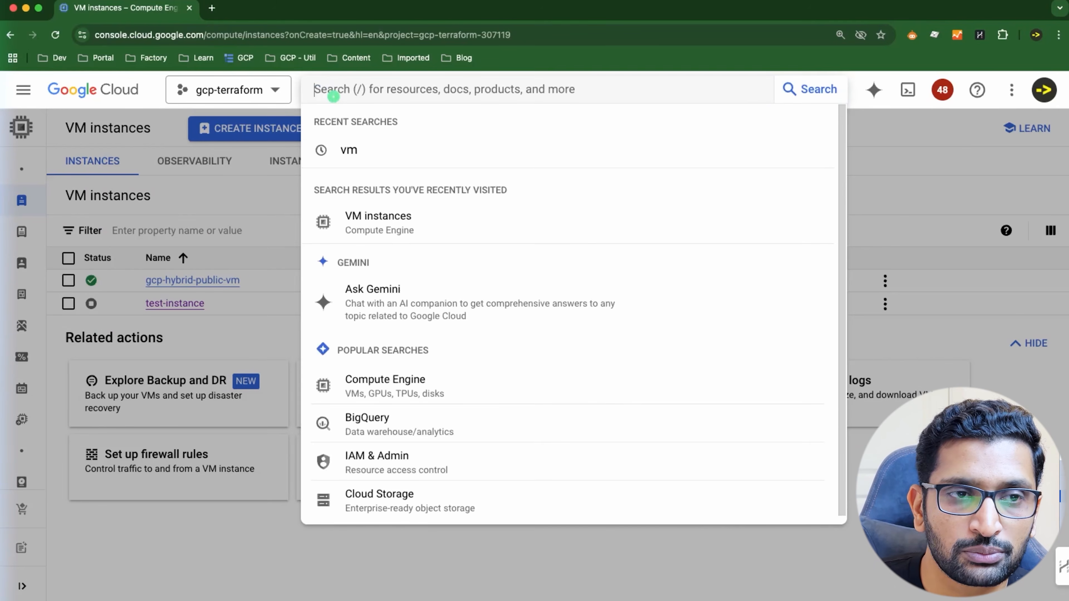
{"action": "type", "text": "router"}
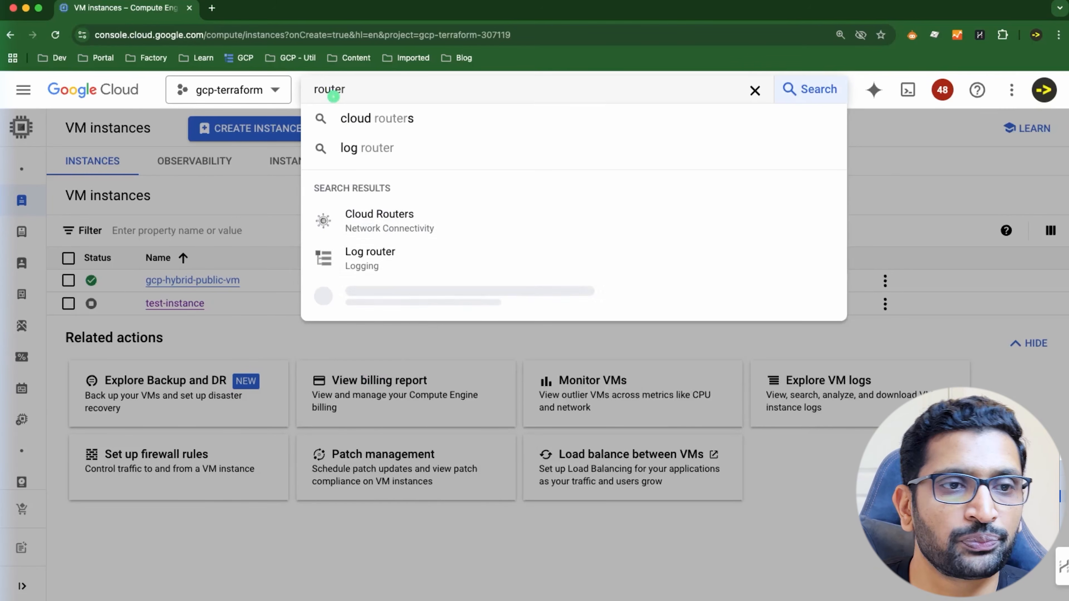
{"action": "left_click", "coordinate": [390, 223]}
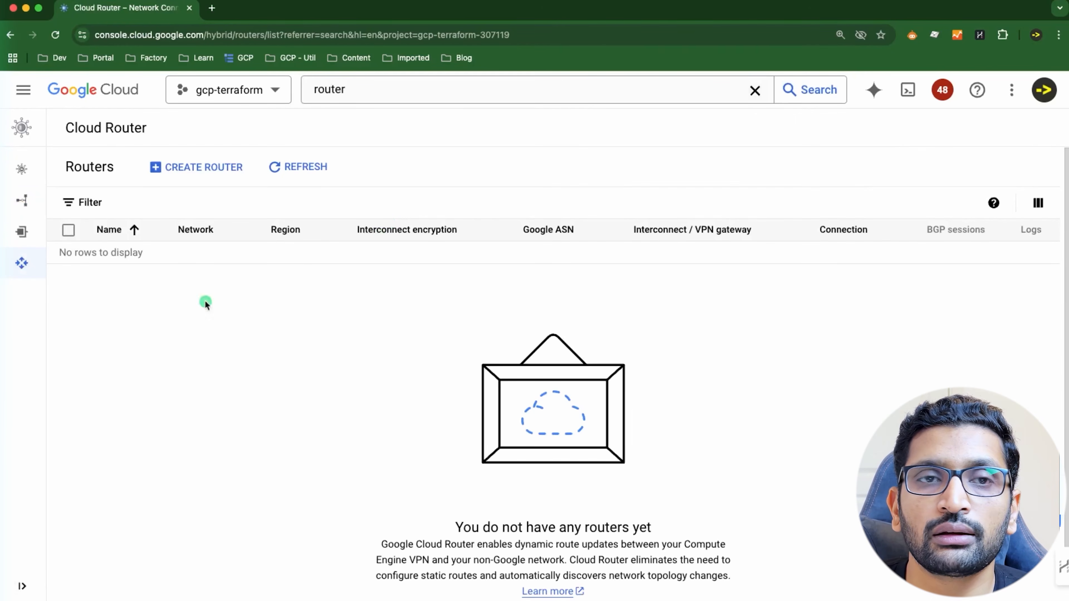
- Start a new cloud router named gcp-aws-router
{"action": "left_click", "coordinate": [171, 168]}
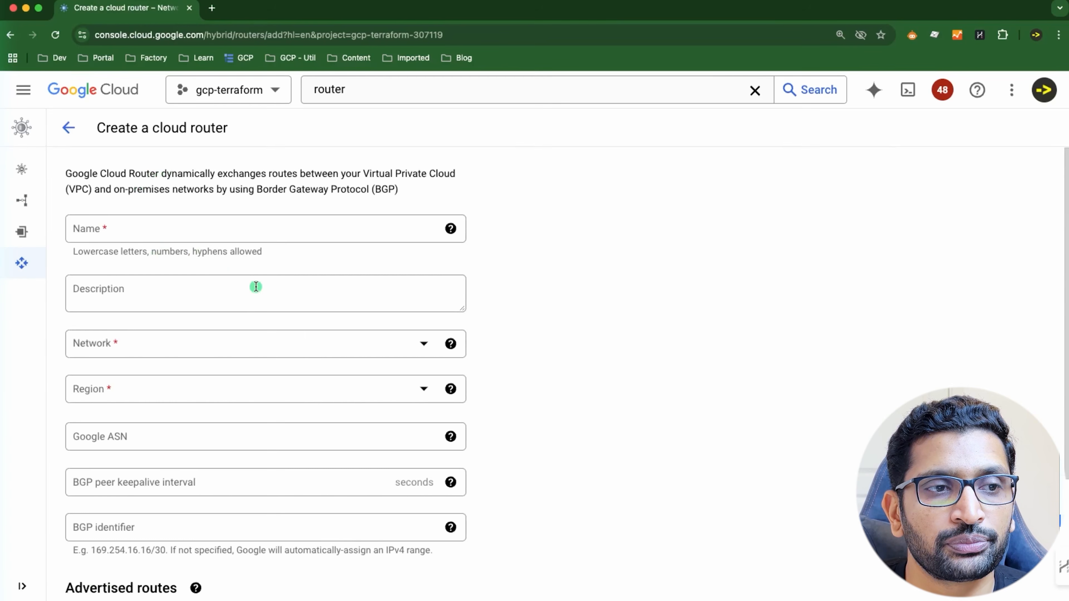
{"action": "left_click", "coordinate": [151, 237]}
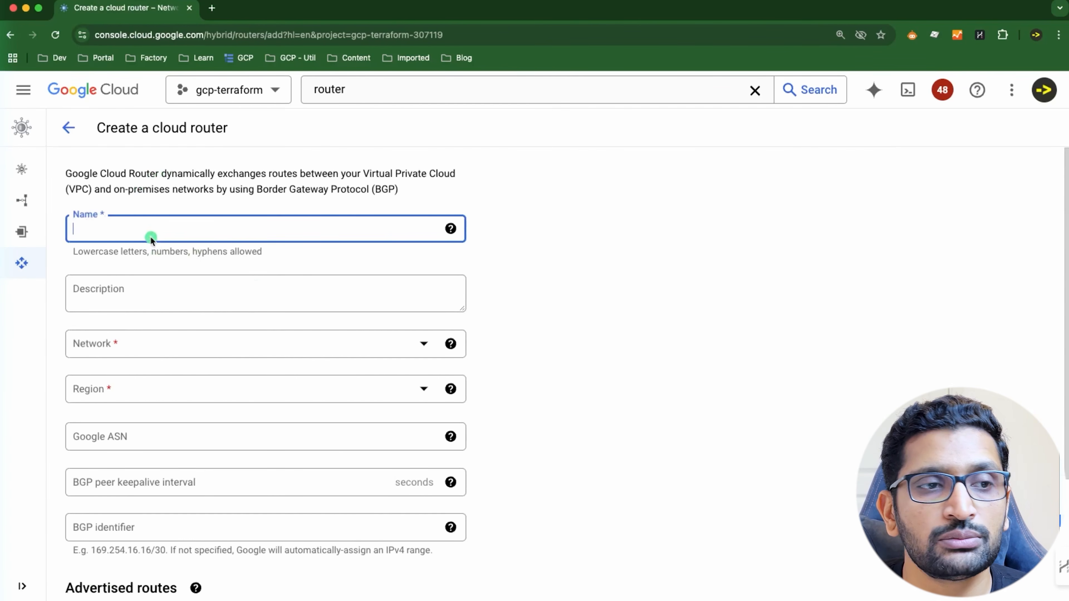
{"action": "type", "text": "gcp-aws-router"}
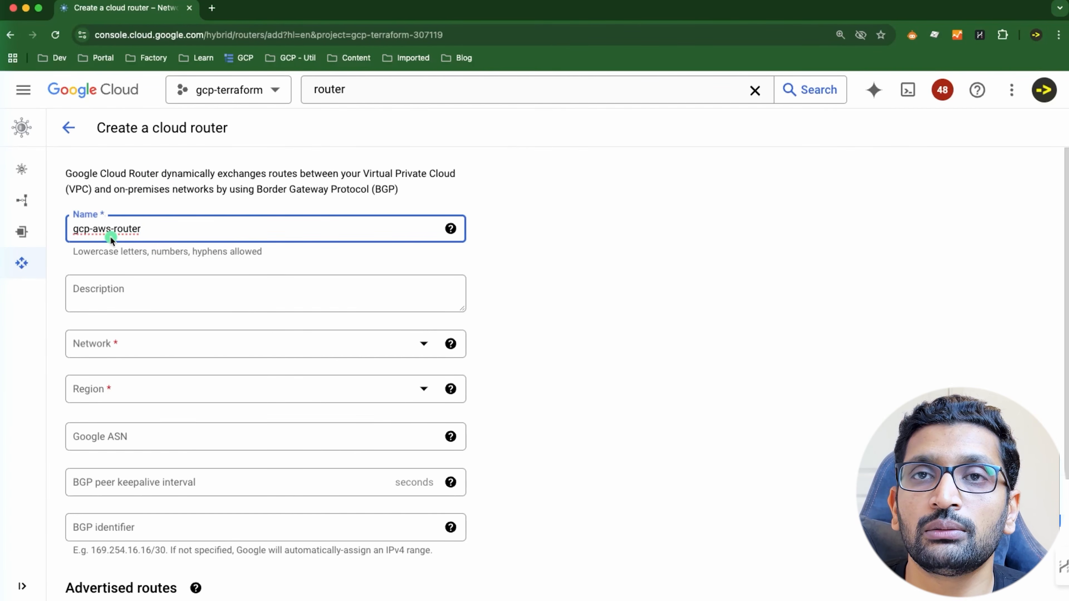
{"action": "left_click", "coordinate": [555, 371]}
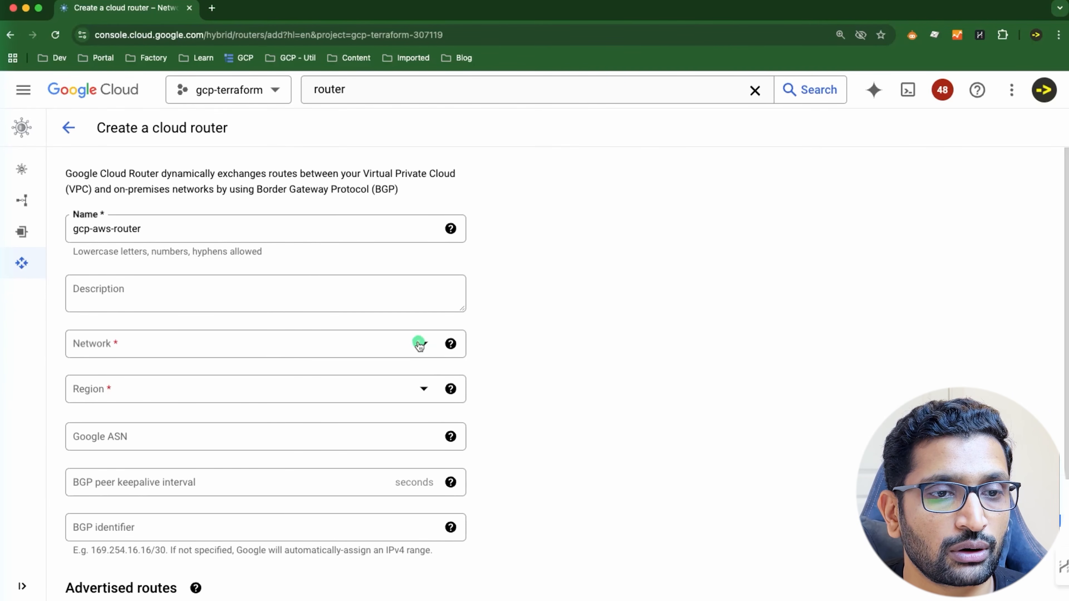
- Set the router's network to gcp-vpc-hybrid-vpc-demo and region to europe-north1 (Finland)
{"action": "left_click", "coordinate": [421, 344]}
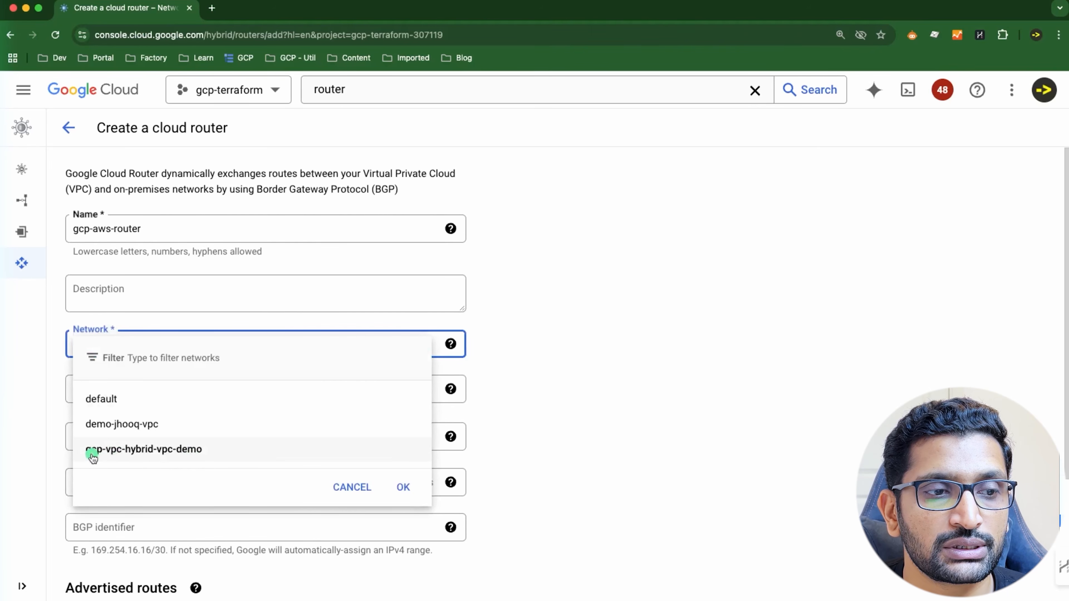
{"action": "left_click", "coordinate": [139, 454]}
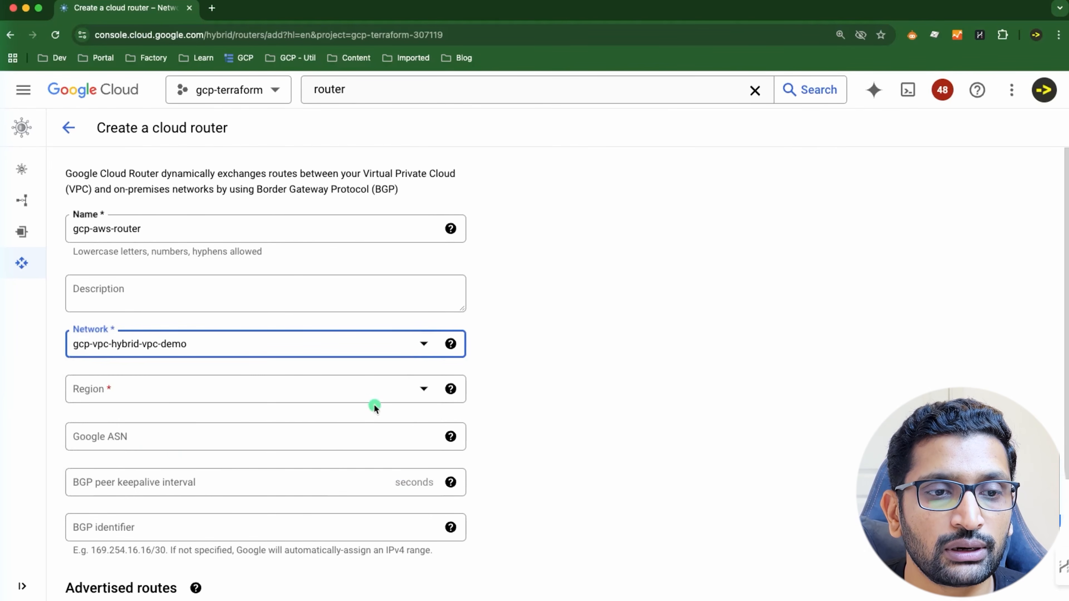
{"action": "left_click", "coordinate": [361, 393]}
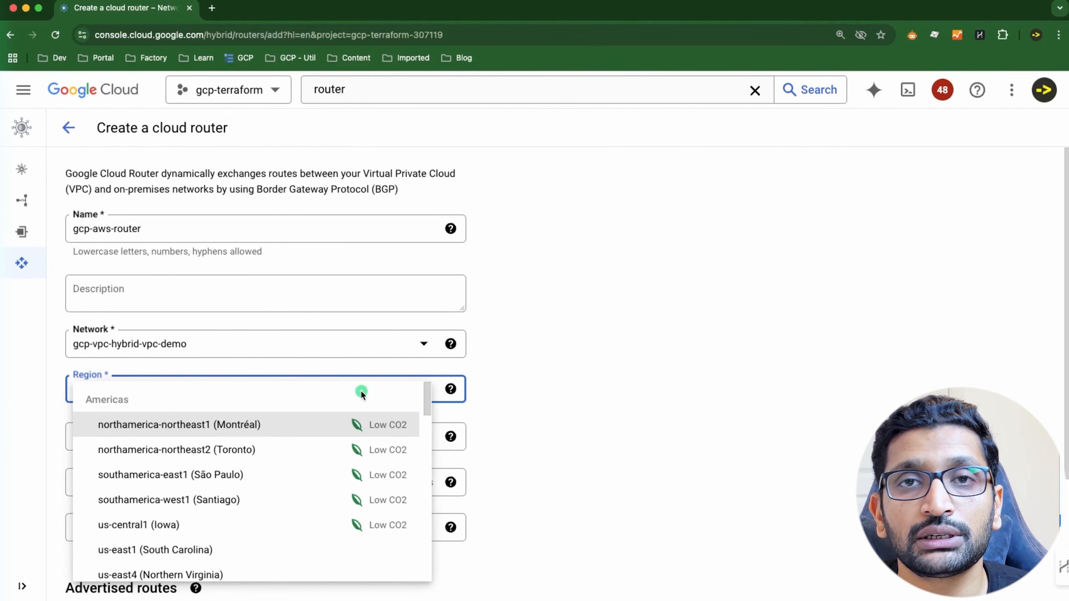
{"action": "key", "text": "e"}
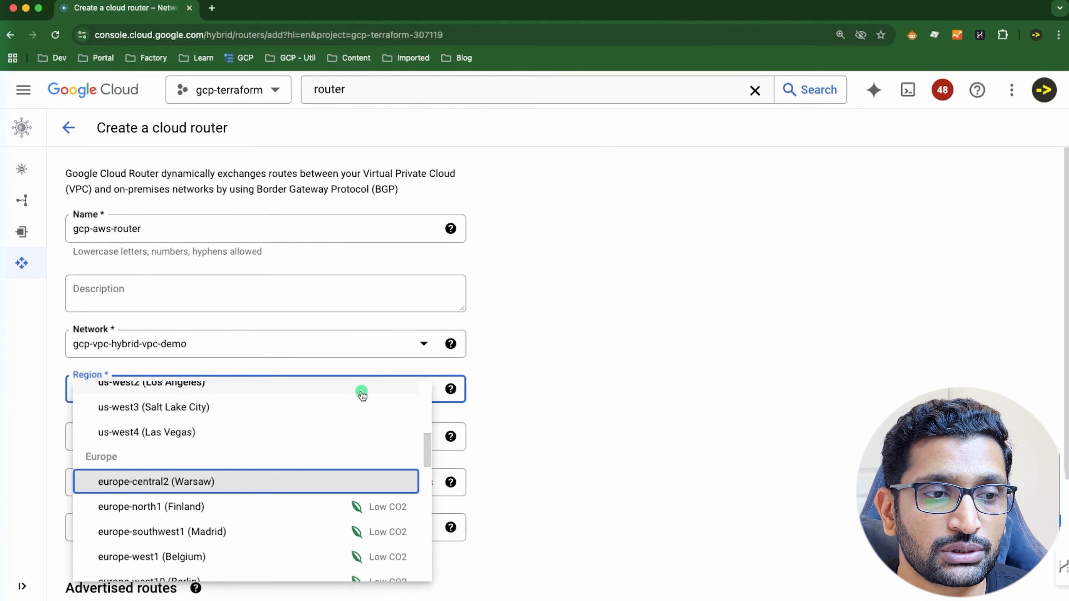
{"action": "key", "text": "Down"}
{"action": "key", "text": "Return"}
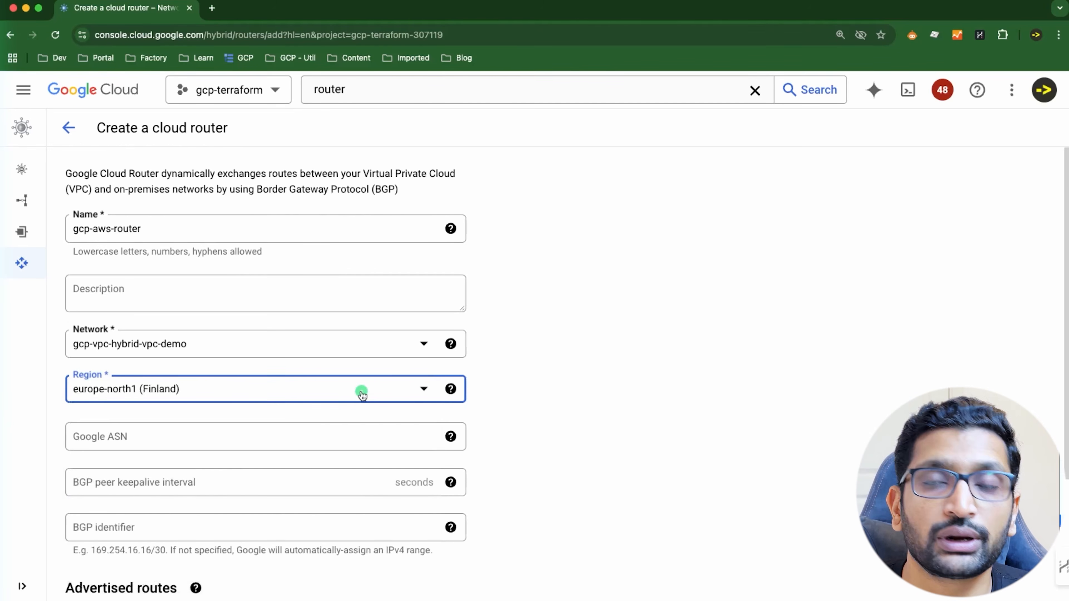
{"action": "left_click", "coordinate": [616, 407]}
{"action": "scroll", "coordinate": [475, 436], "scroll_direction": "down", "scroll_amount": 4}
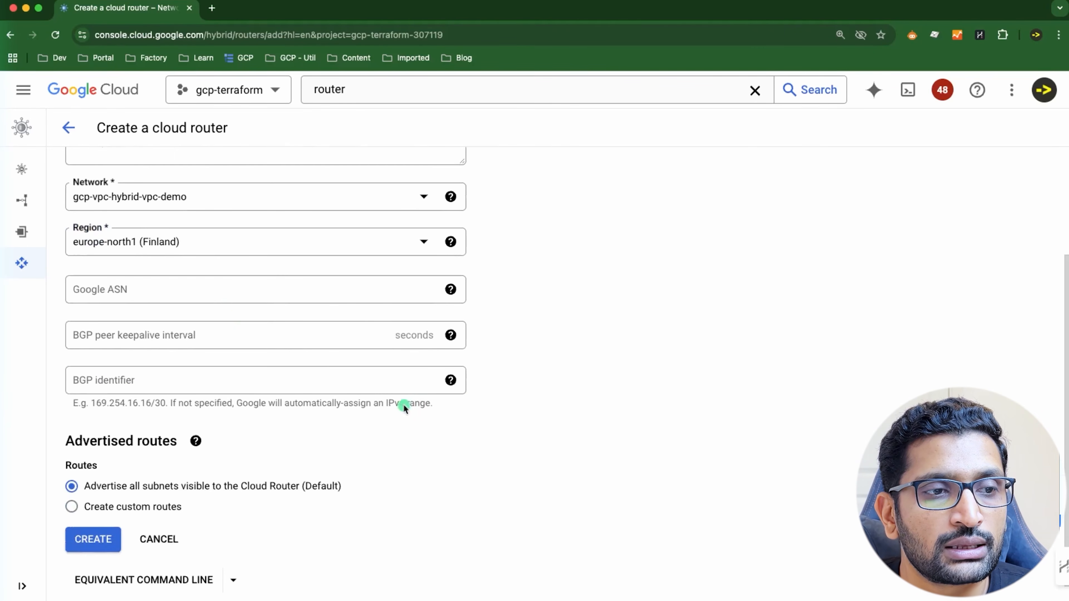
- Enter Google ASN 64512 and create the gcp-aws-router cloud router
{"action": "left_click", "coordinate": [164, 285]}
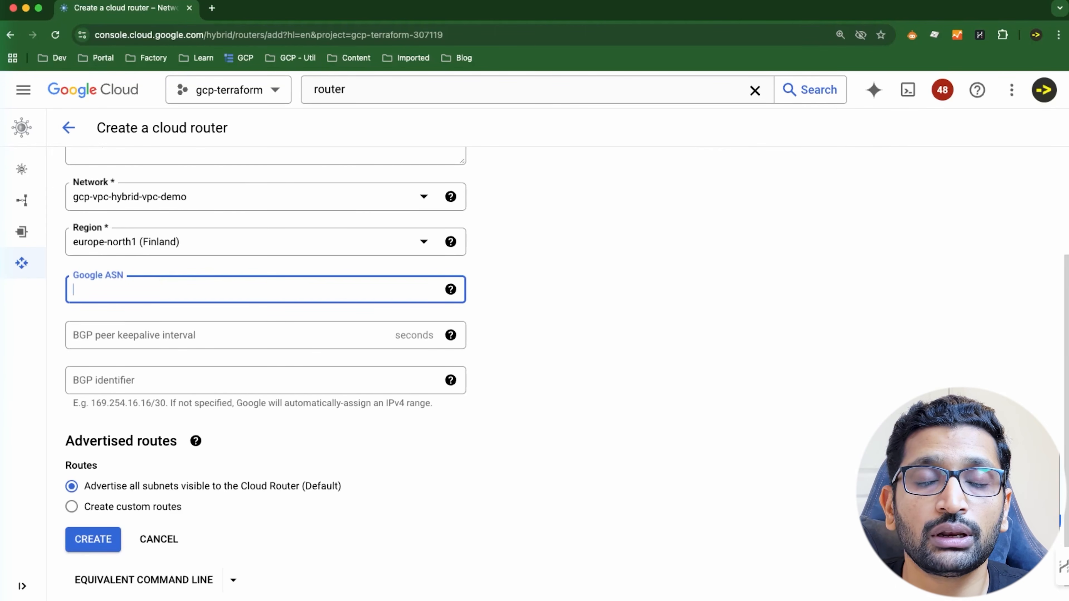
{"action": "key", "text": "super+Tab"}
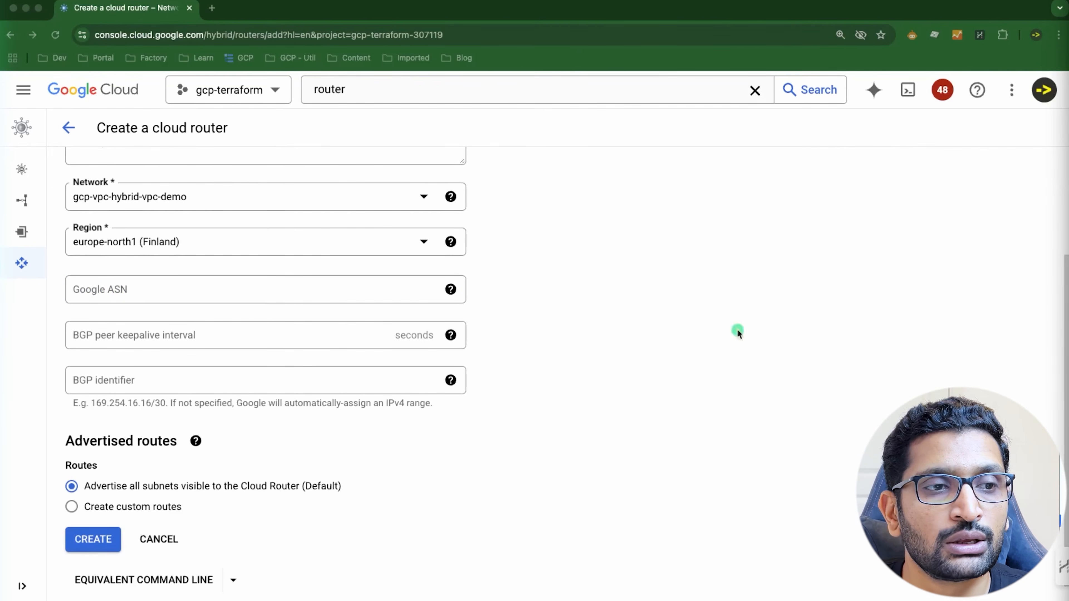
{"action": "left_click", "coordinate": [176, 290]}
{"action": "type", "text": "64512"}
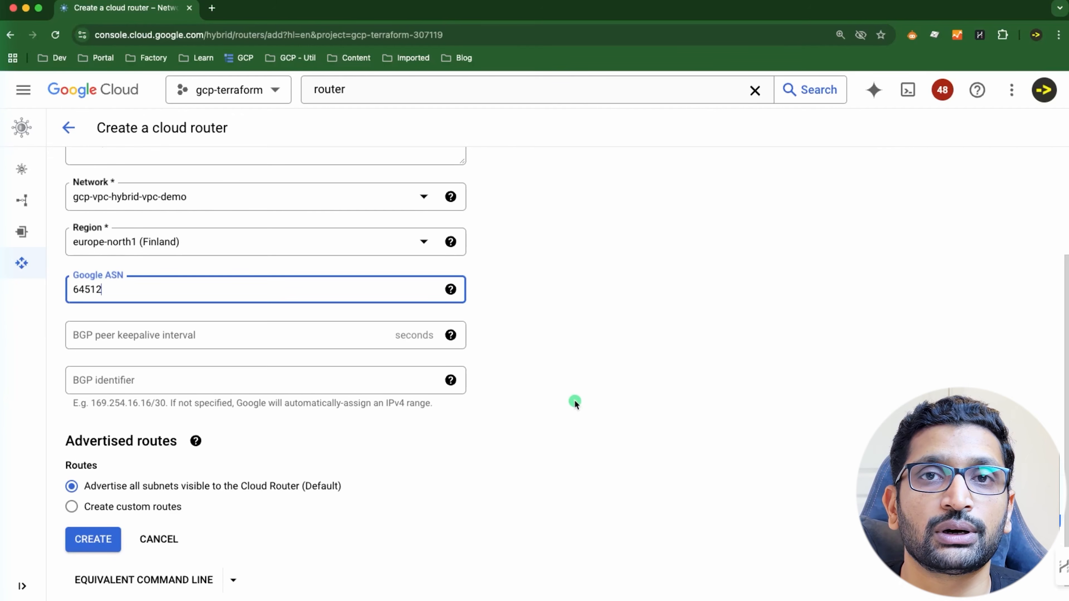
{"action": "scroll", "coordinate": [574, 400], "scroll_direction": "down", "scroll_amount": 1}
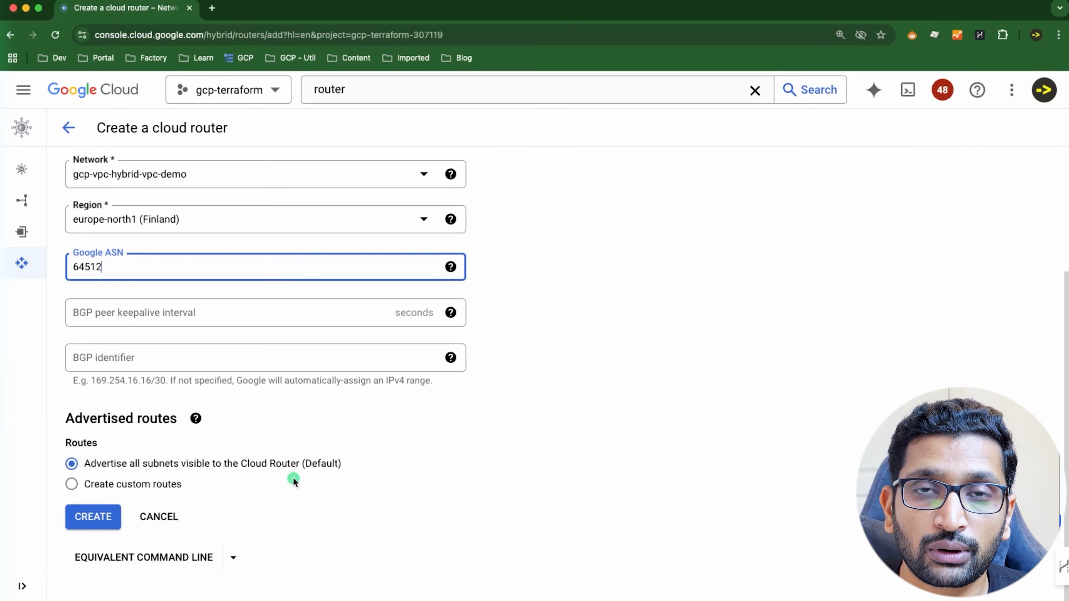
{"action": "left_click", "coordinate": [98, 529]}
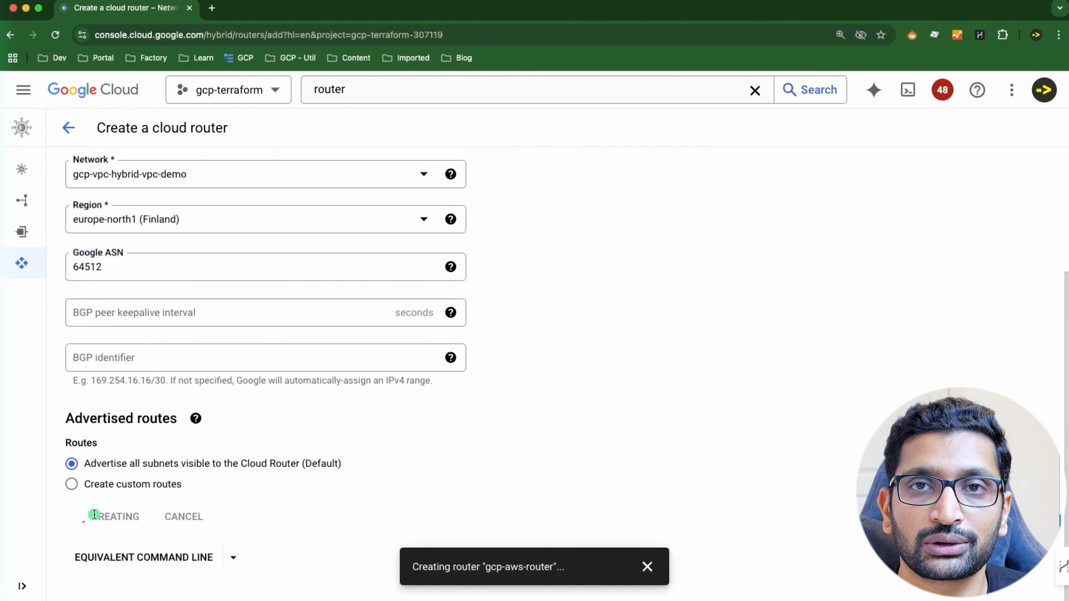
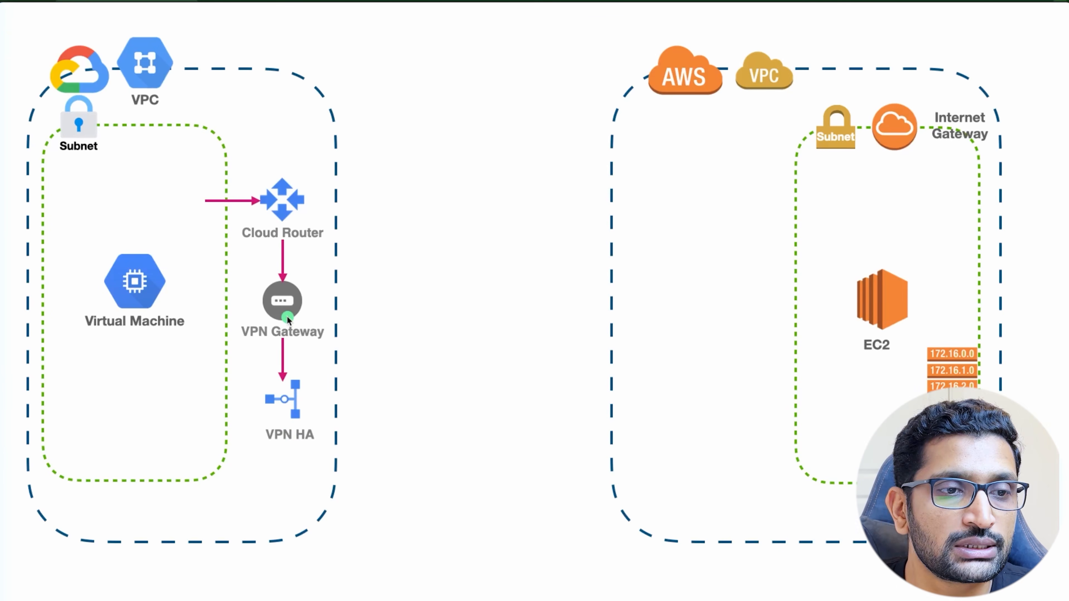
- Bring the Cloud Router list showing gcp-aws-router back in front of the Keynote diagram
{"action": "key", "text": "super+Tab"}
{"action": "key", "text": "super+Tab"}
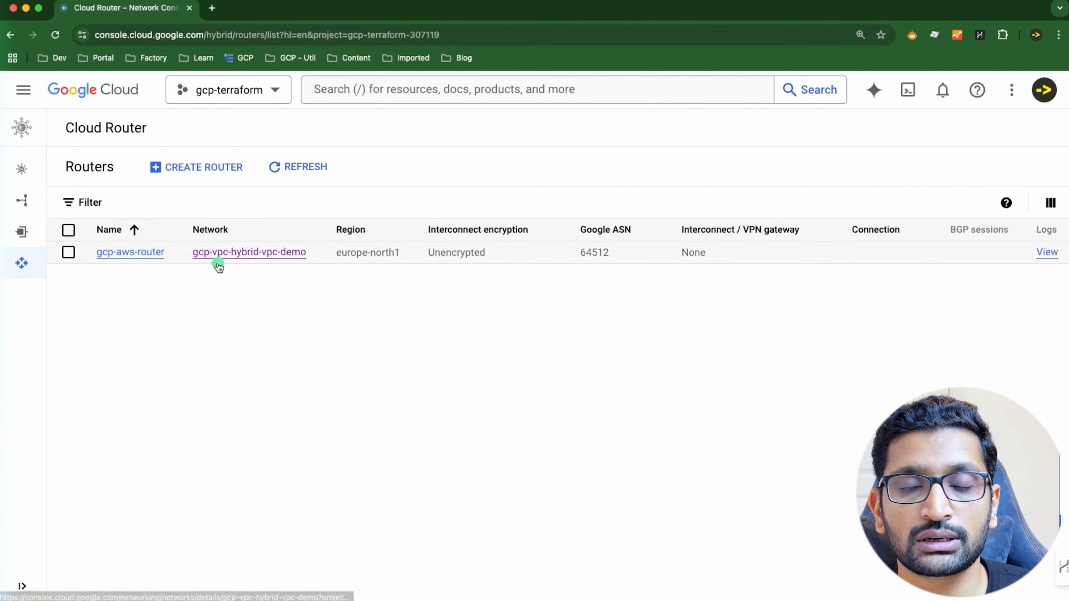
- Search the console for 'vpn' and open the VPN page
{"action": "left_click", "coordinate": [348, 89]}
{"action": "type", "text": "vpn"}
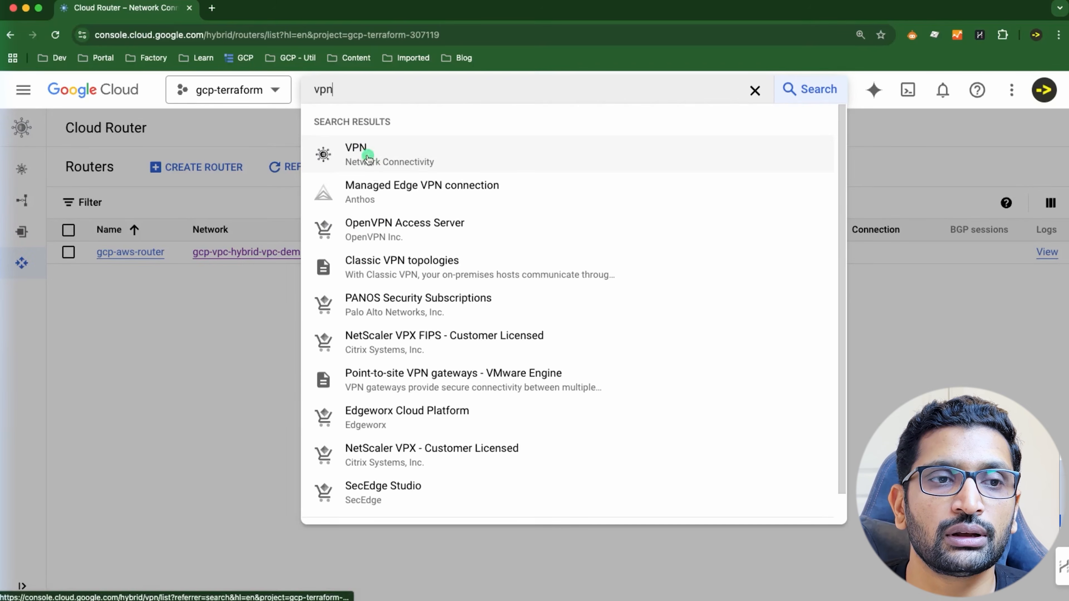
{"action": "left_click", "coordinate": [367, 159]}
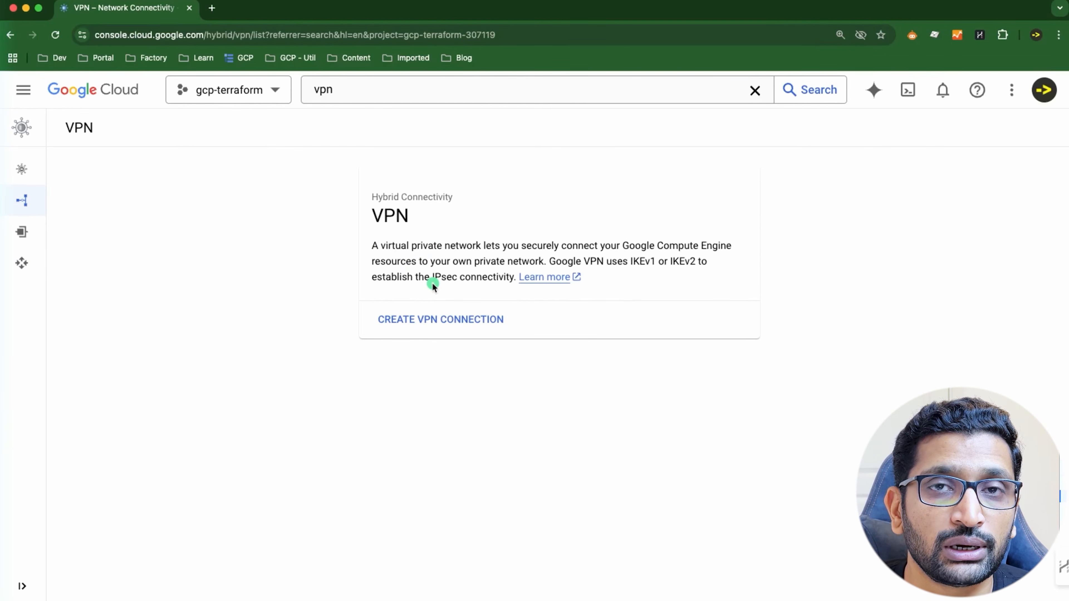
- Start a new VPN connection using the High-availability (HA) VPN option
{"action": "left_click", "coordinate": [413, 326]}
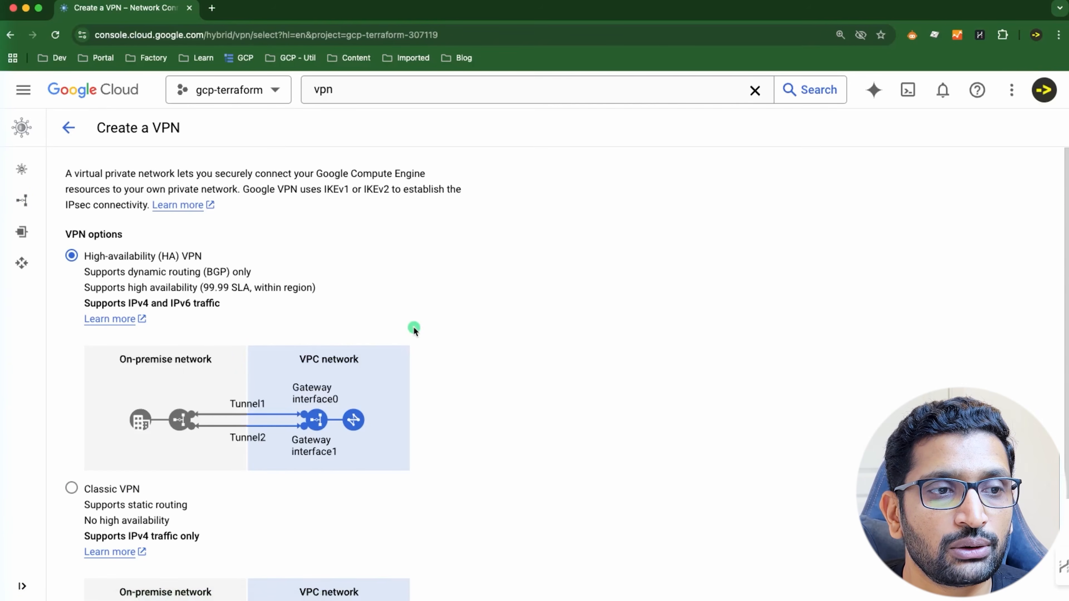
{"action": "scroll", "coordinate": [301, 332], "scroll_direction": "down", "scroll_amount": 2}
{"action": "scroll", "coordinate": [297, 331], "scroll_direction": "up", "scroll_amount": 2}
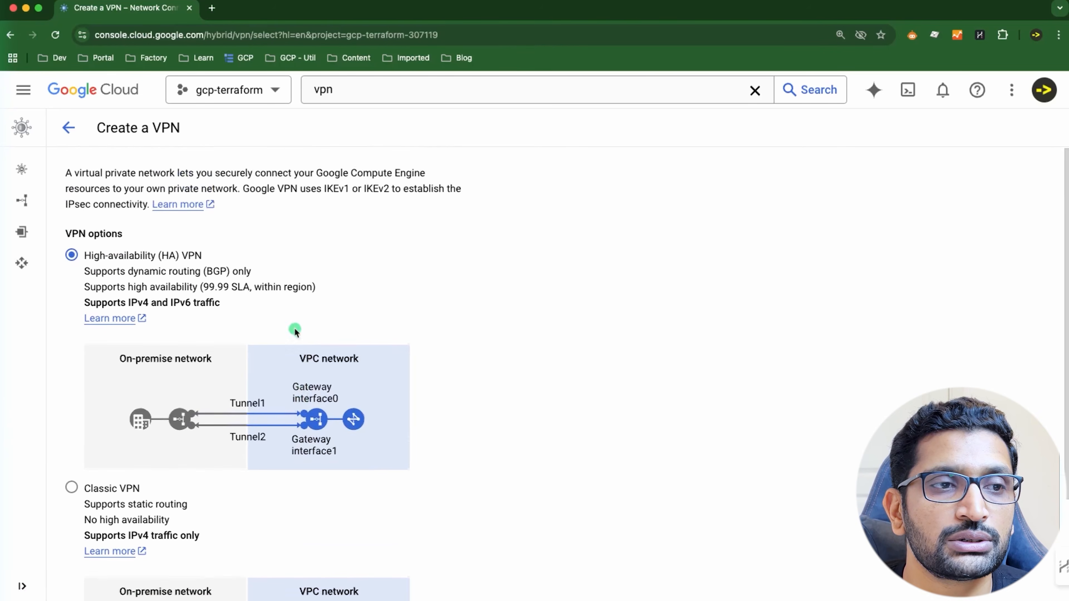
{"action": "scroll", "coordinate": [188, 331], "scroll_direction": "down", "scroll_amount": 3}
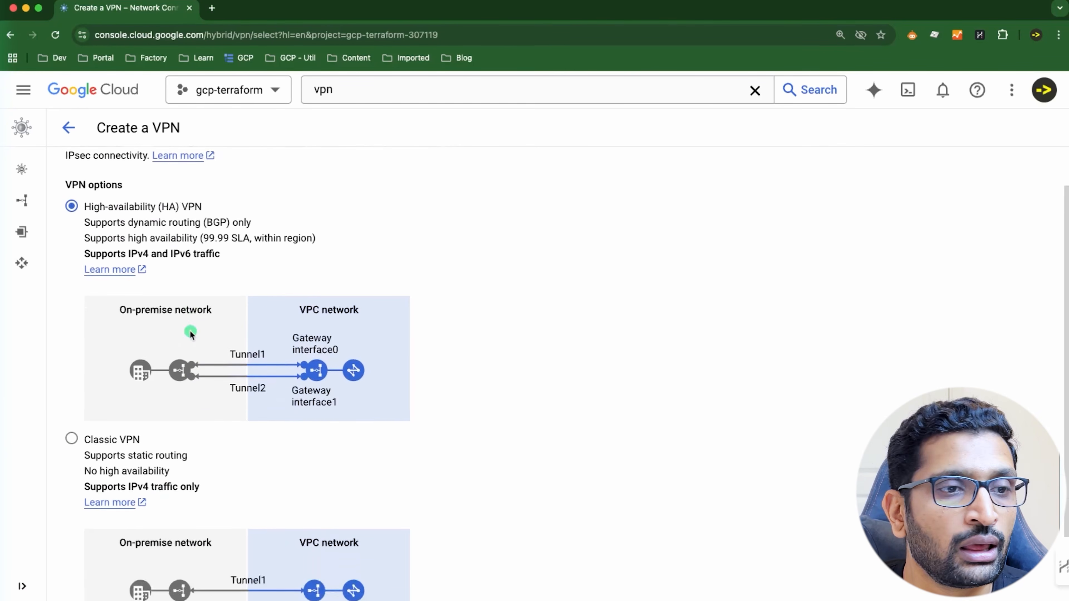
{"action": "scroll", "coordinate": [128, 405], "scroll_direction": "up", "scroll_amount": 3}
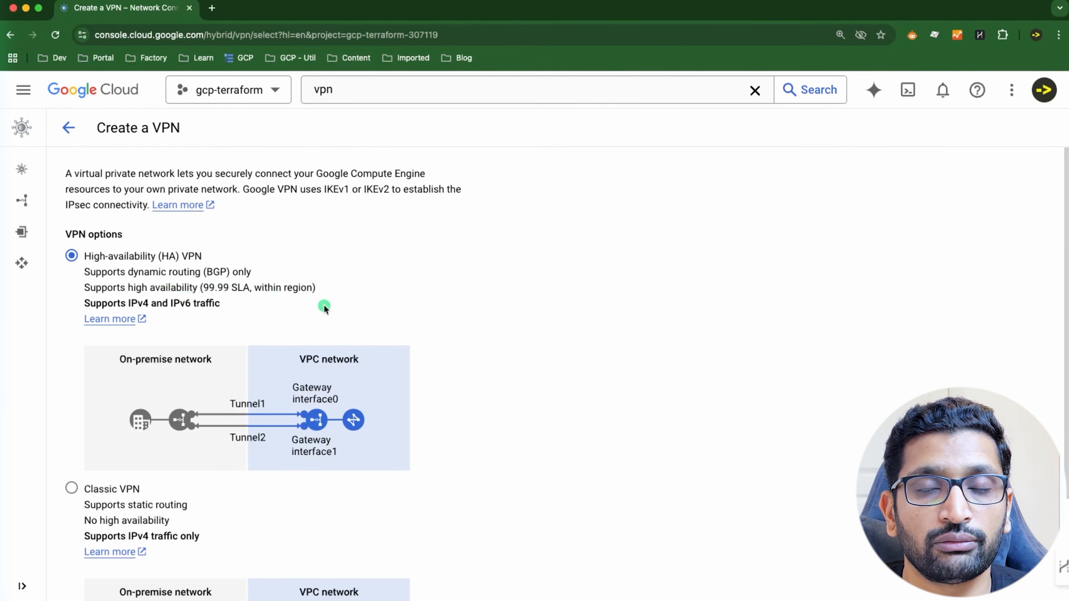
{"action": "scroll", "coordinate": [323, 307], "scroll_direction": "down", "scroll_amount": 1}
{"action": "scroll", "coordinate": [324, 308], "scroll_direction": "down", "scroll_amount": 5}
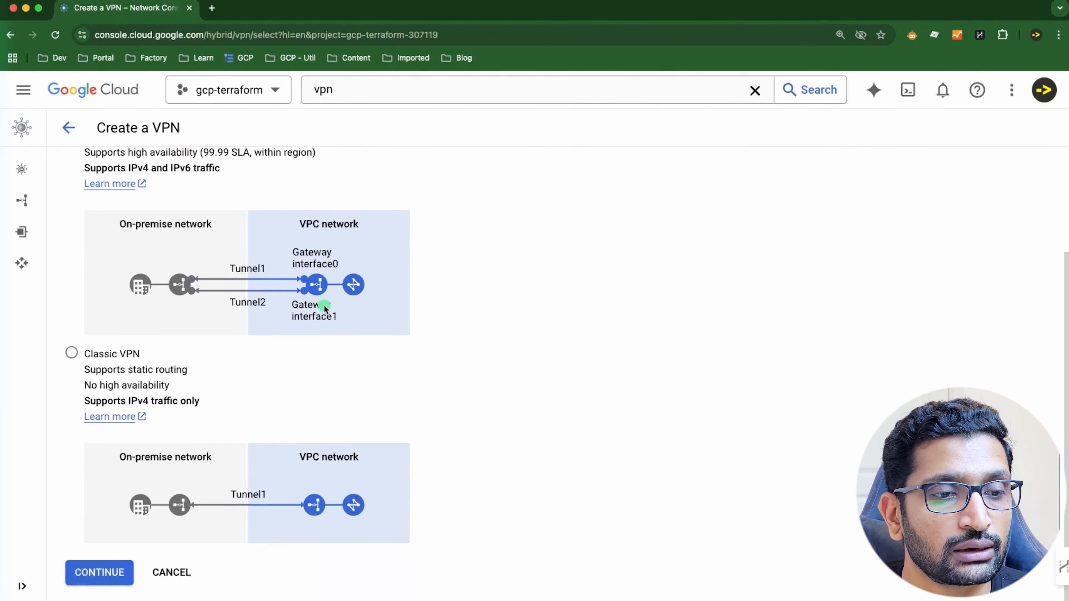
{"action": "left_click", "coordinate": [106, 577]}
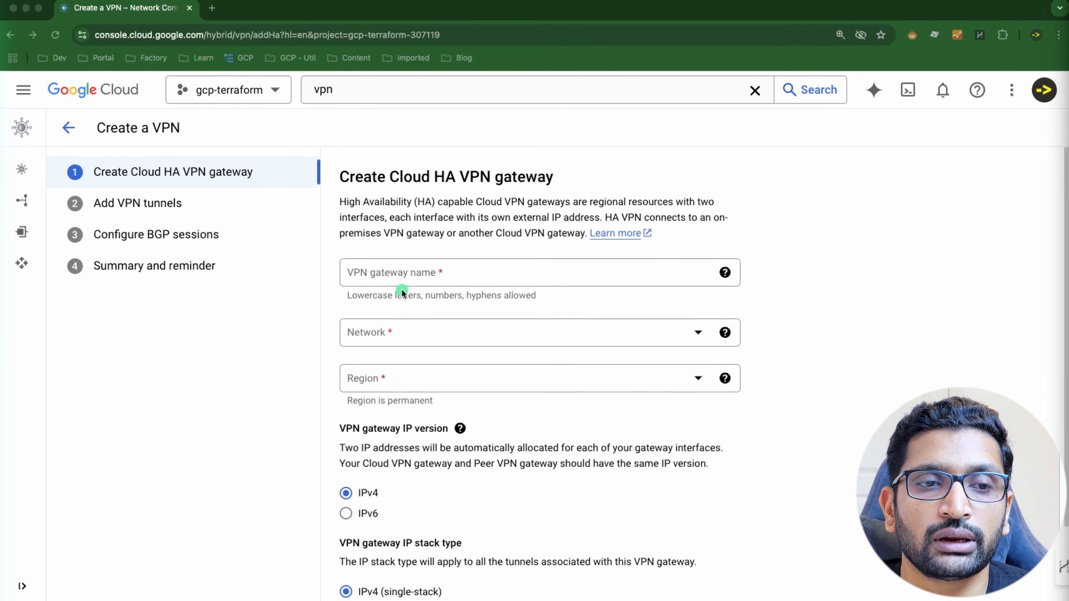
{"action": "key", "text": "super+Tab"}
{"action": "key", "text": "super+Tab"}
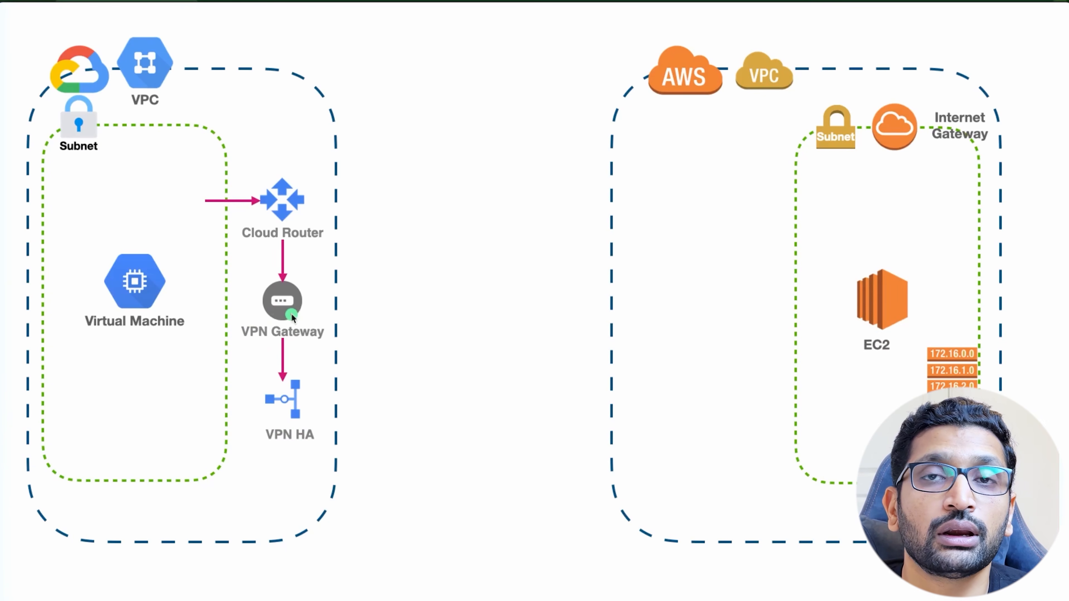
{"action": "key", "text": "super+Tab"}
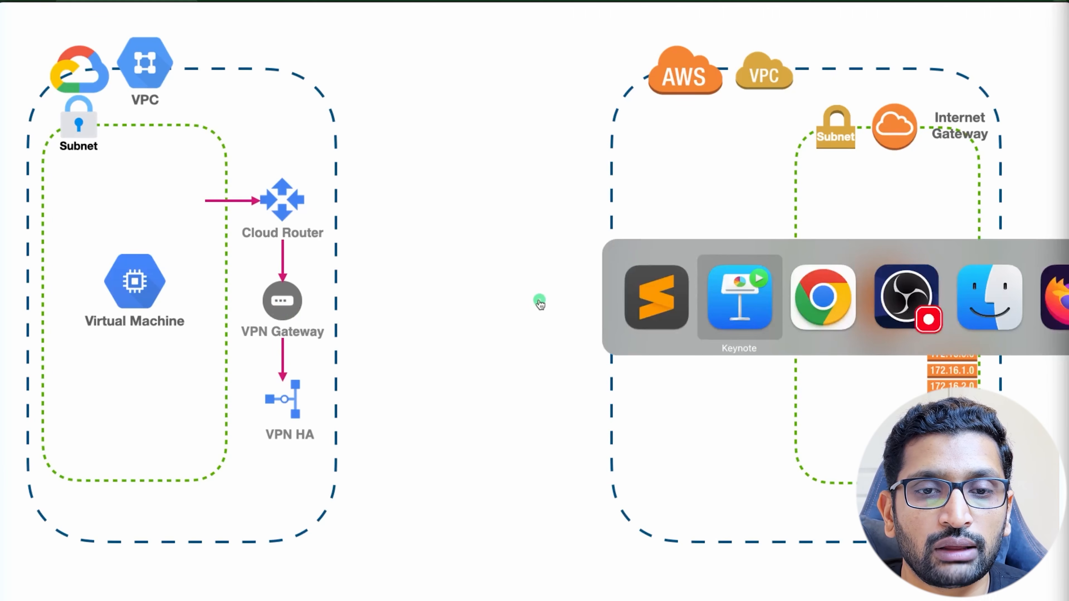
{"action": "key", "text": "super+Tab"}
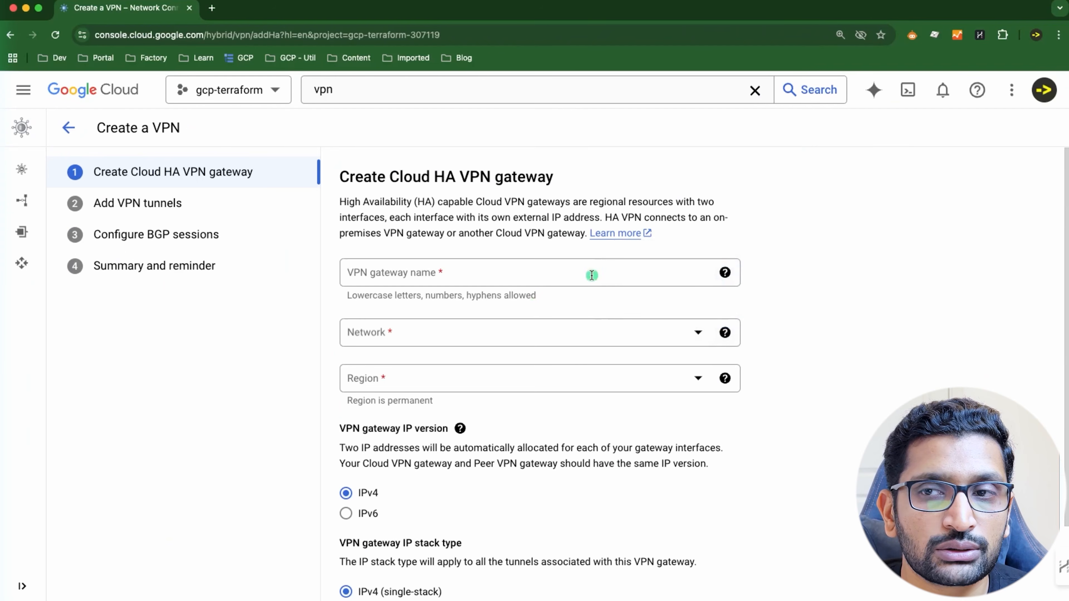
- Name the HA VPN gateway gcp-aws-vpn-gateway on network gcp-vpc-hybrid-vpc-demo in europe-north1 (Finland)
{"action": "left_click", "coordinate": [430, 269]}
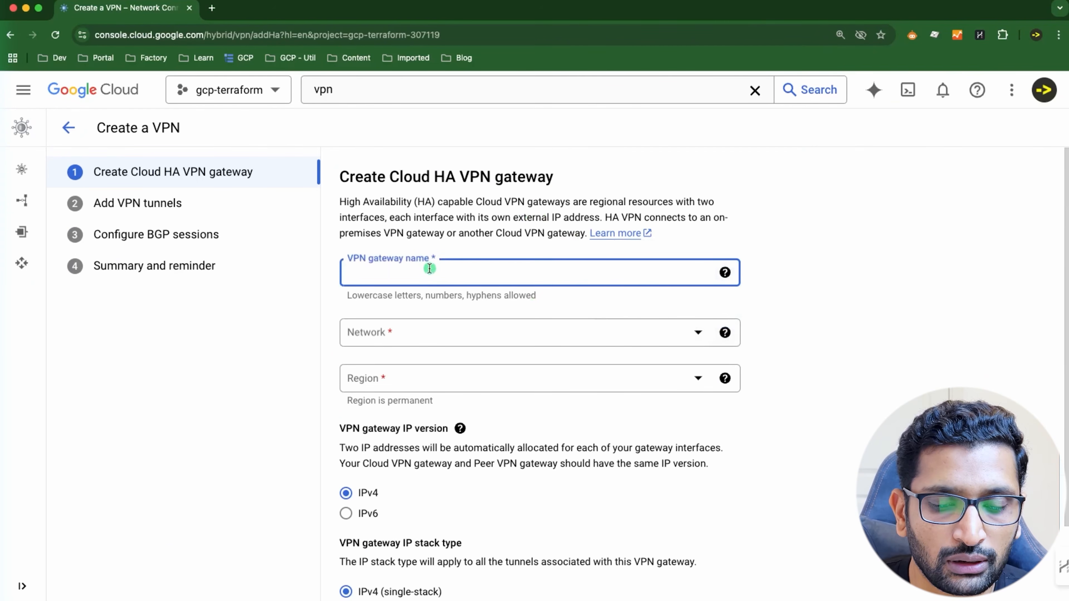
{"action": "type", "text": "gcp-aws-"}
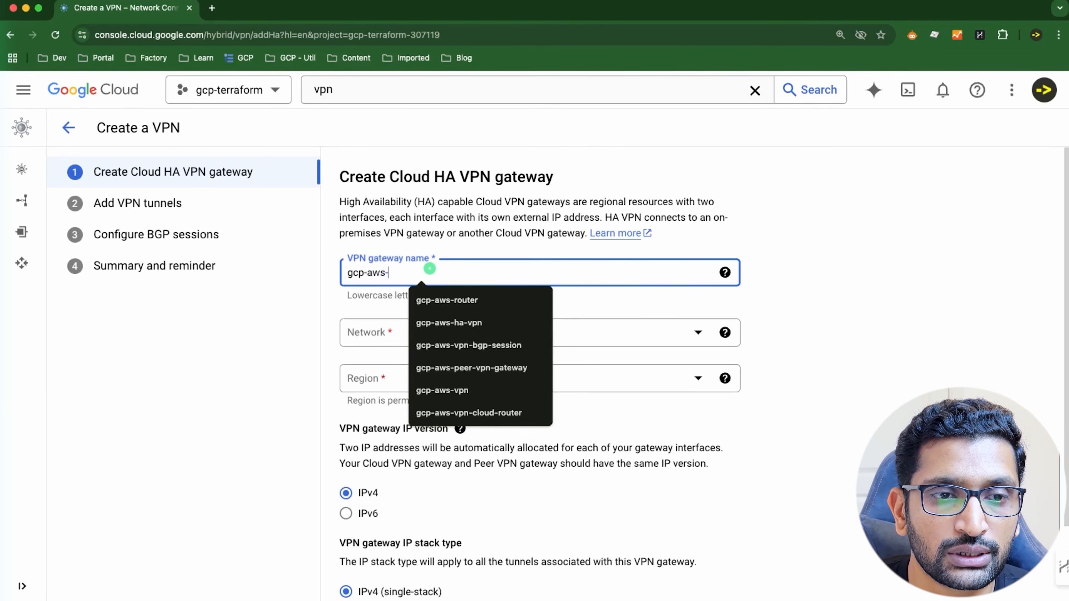
{"action": "type", "text": "vpn-gateway"}
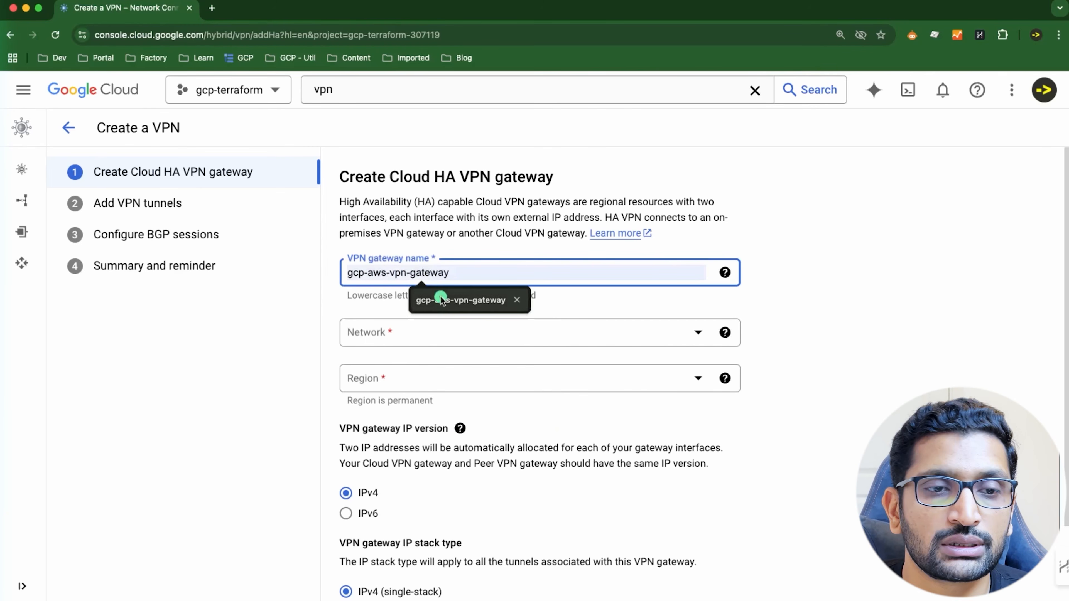
{"action": "left_click", "coordinate": [442, 300]}
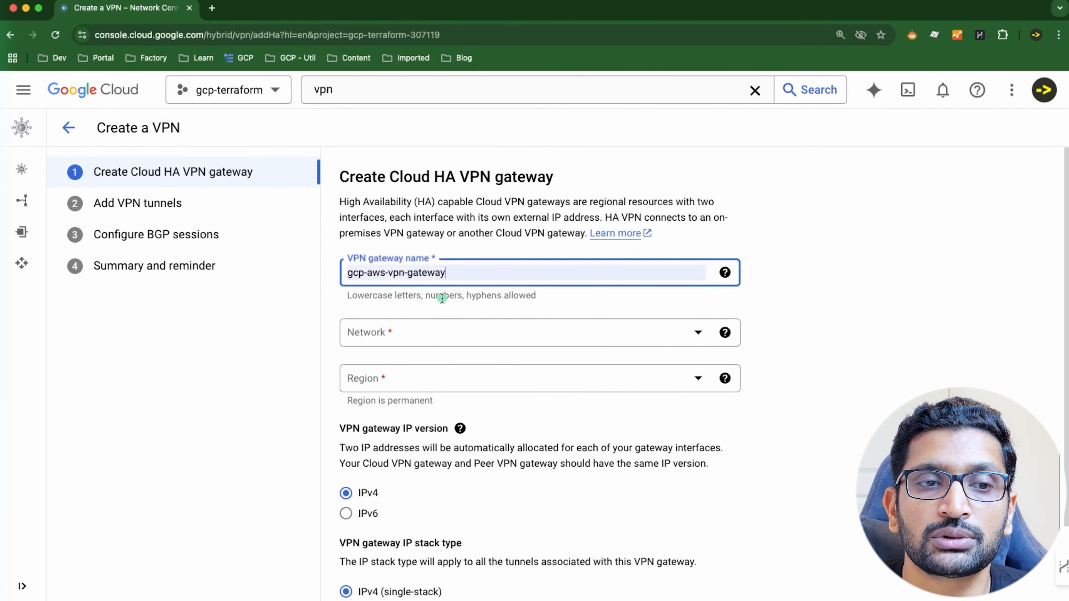
{"action": "left_click", "coordinate": [693, 337]}
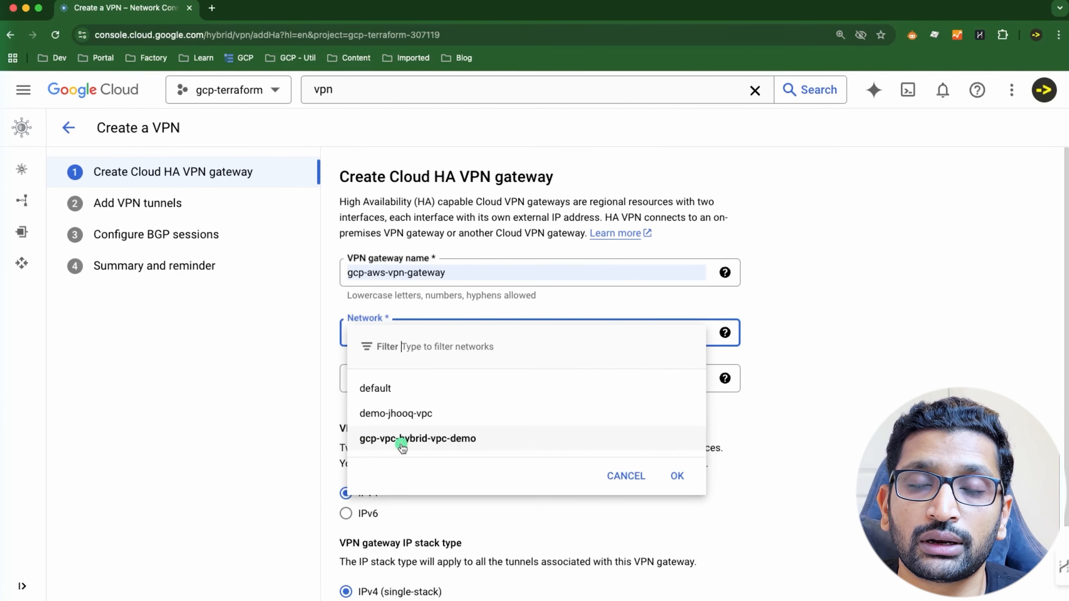
{"action": "left_click", "coordinate": [402, 438]}
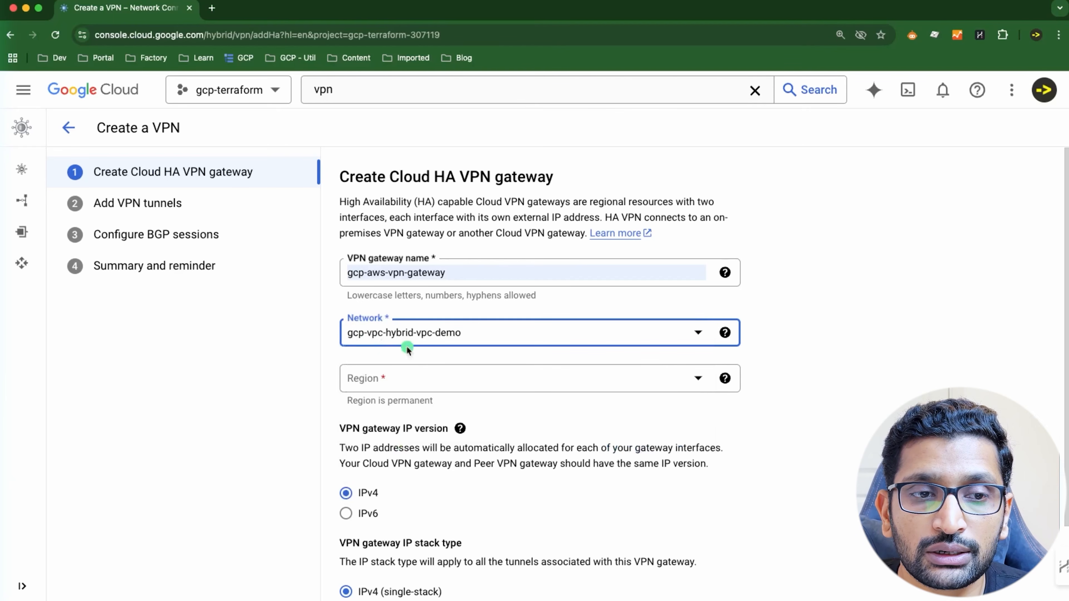
{"action": "left_click", "coordinate": [387, 386]}
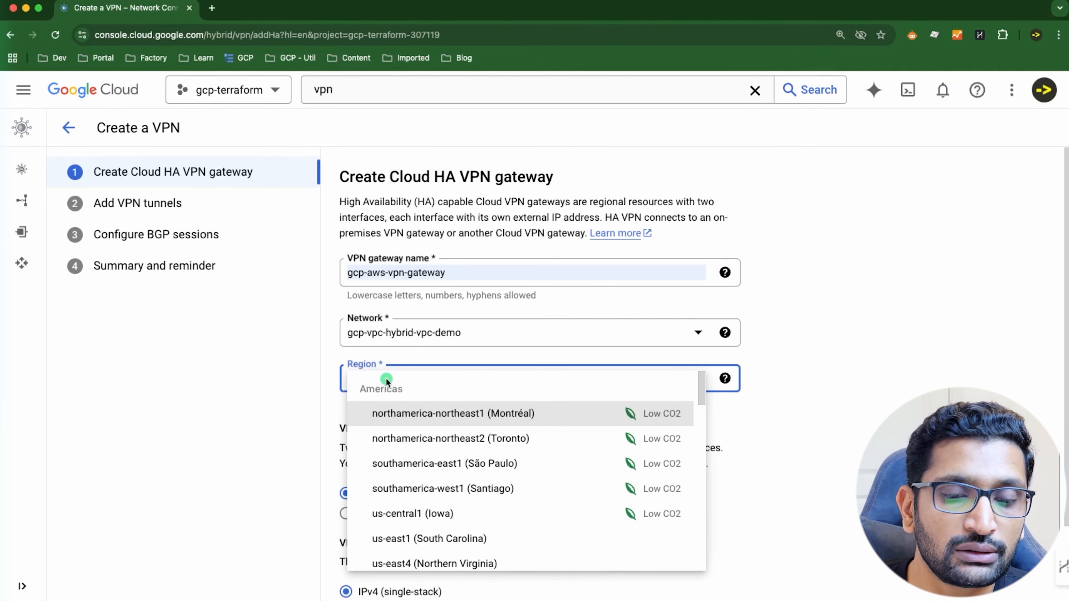
{"action": "key", "text": "e"}
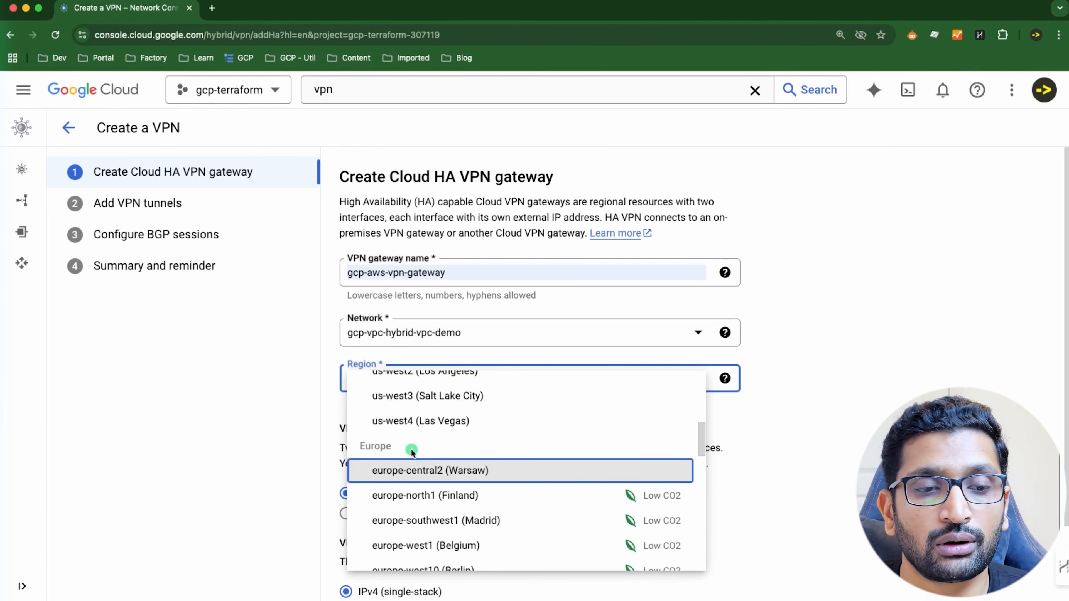
{"action": "left_click", "coordinate": [414, 495]}
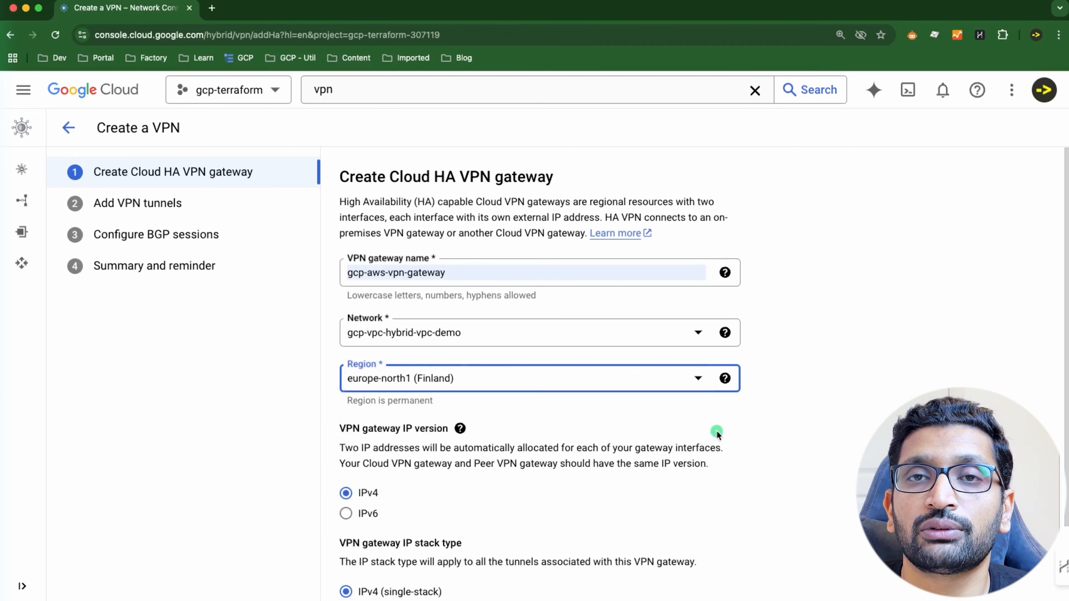
{"action": "scroll", "coordinate": [754, 432], "scroll_direction": "down", "scroll_amount": 3}
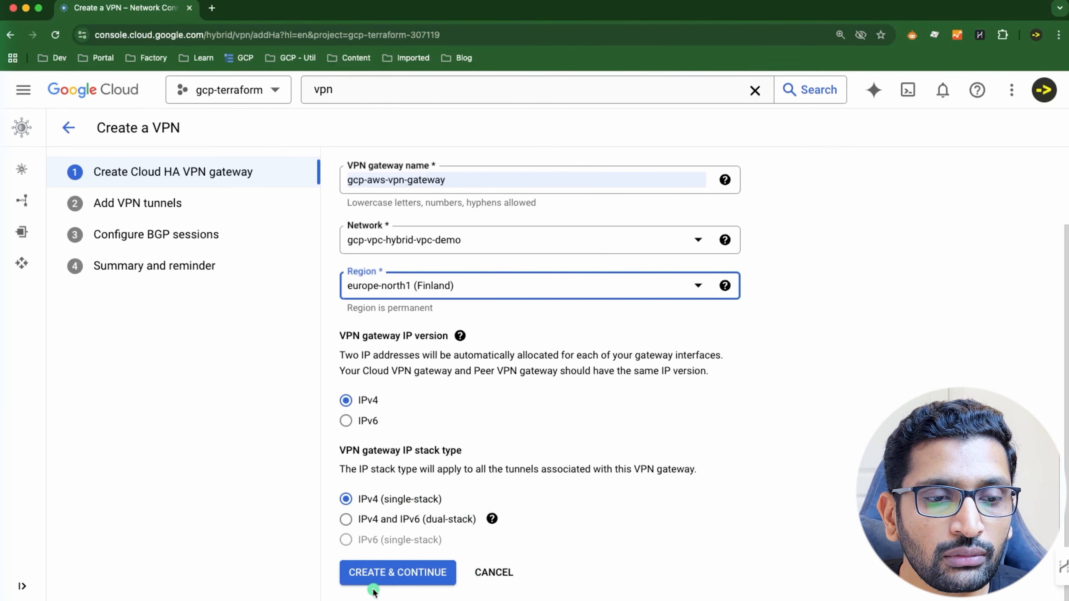
- Create gcp-aws-vpn-gateway and copy its interface IPs 34.124.35.240 and 35.220.26.97
{"action": "left_click", "coordinate": [378, 575]}
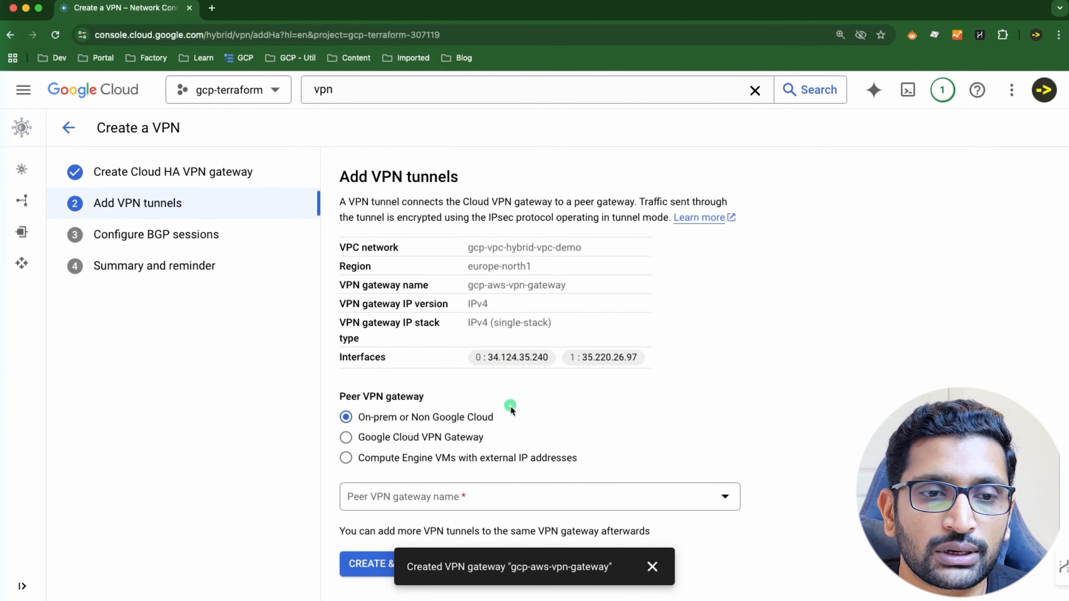
{"action": "left_click_drag", "start_coordinate": [475, 357], "coordinate": [551, 360]}
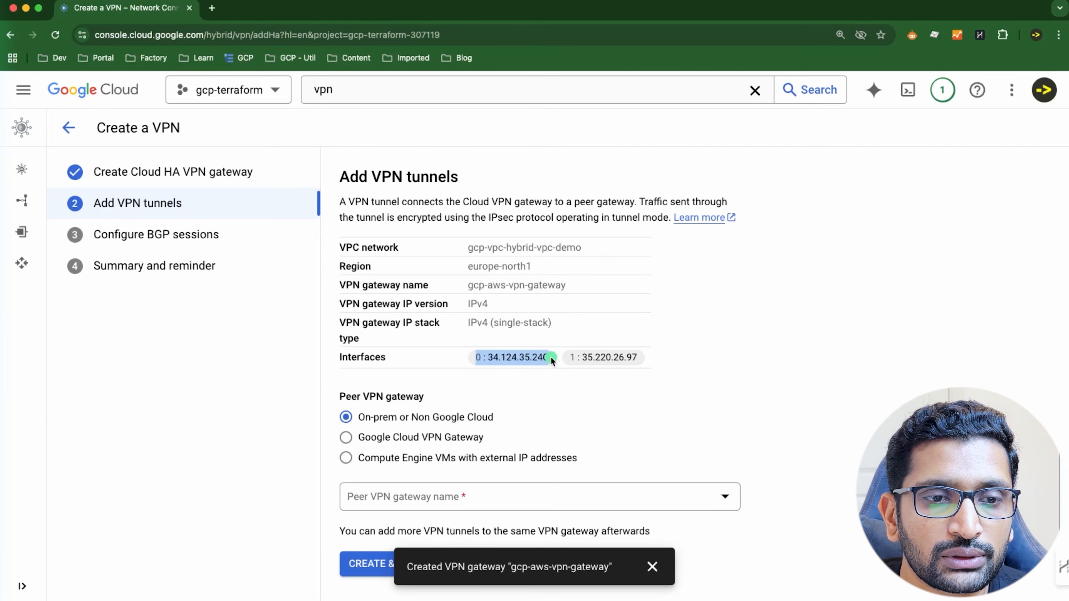
{"action": "key", "text": "super+Tab"}
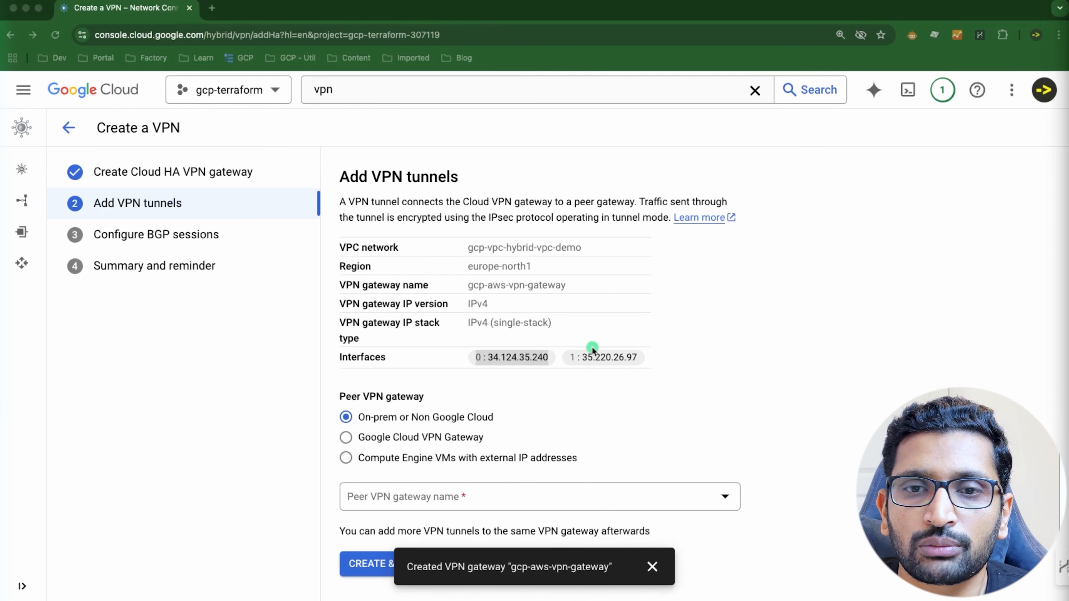
{"action": "left_click_drag", "start_coordinate": [569, 360], "coordinate": [654, 361]}
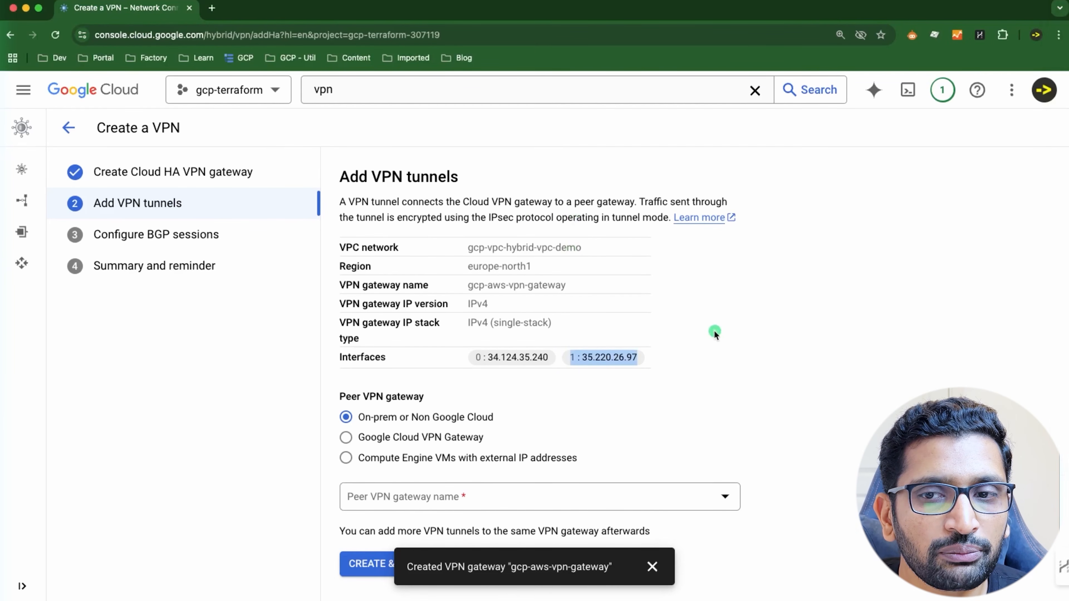
{"action": "left_click", "coordinate": [652, 566]}
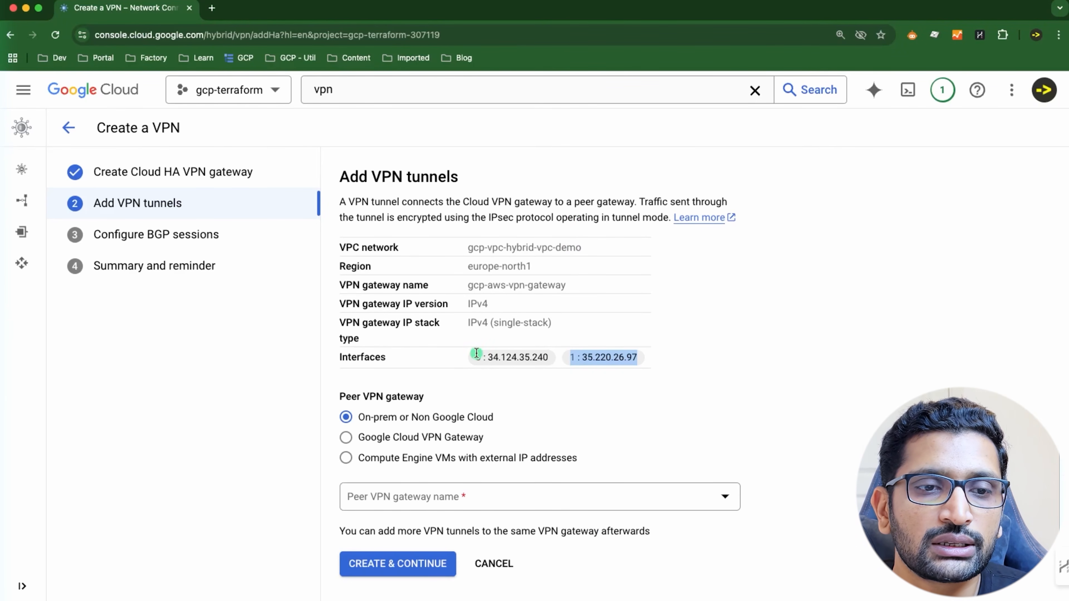
{"action": "left_click_drag", "start_coordinate": [474, 357], "coordinate": [643, 361]}
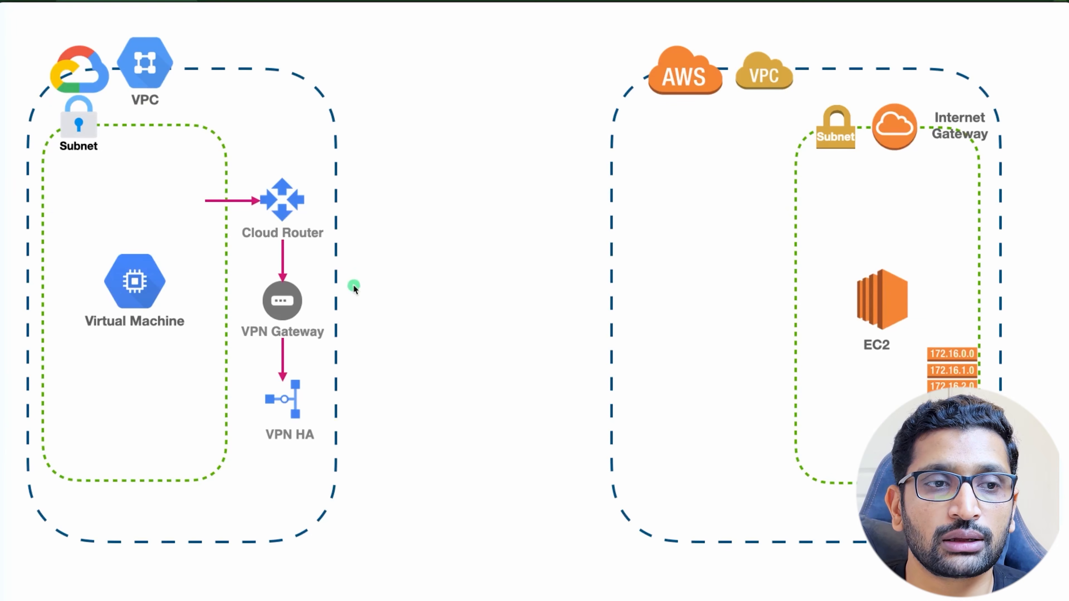
- Reveal the two AWS Customer Gateways on the diagram, then return to the Add VPN tunnels page
{"action": "left_click", "coordinate": [453, 288]}
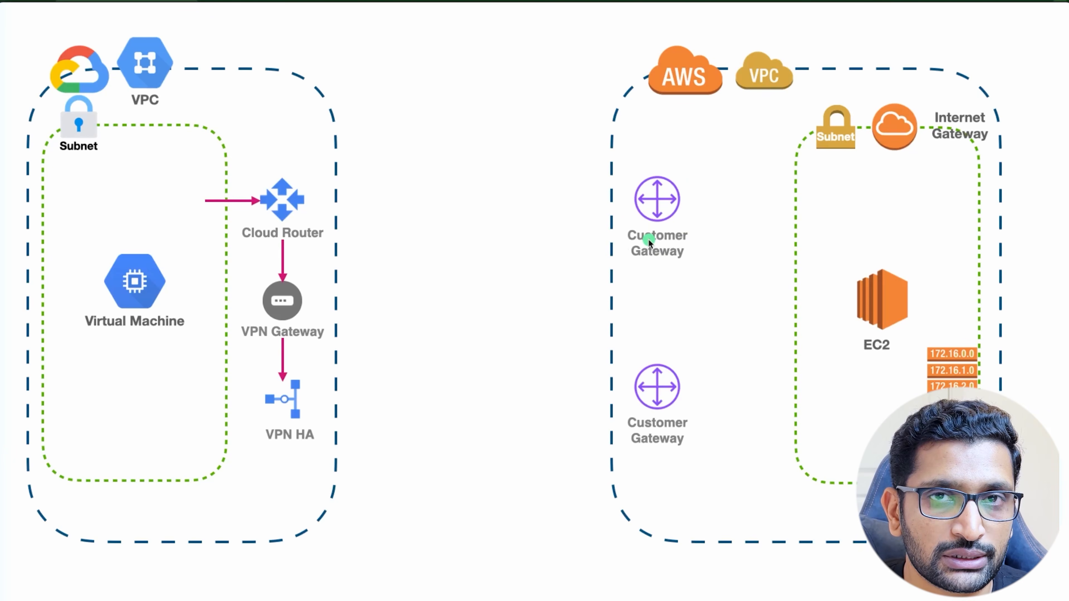
{"action": "key", "text": "super+Tab"}
{"action": "key", "text": "super+Tab"}
{"action": "key", "text": "super+Tab"}
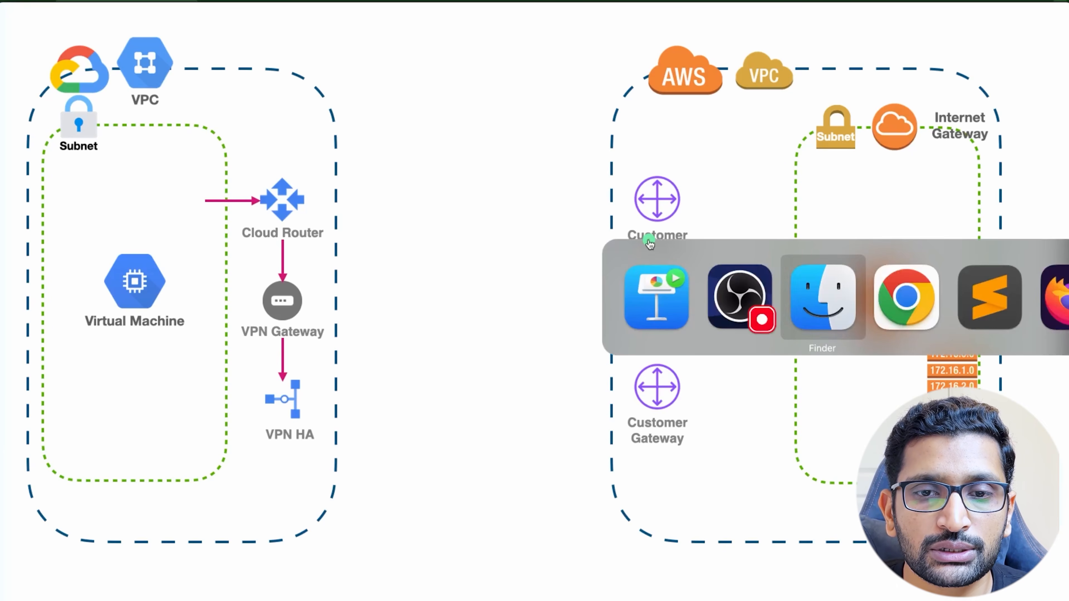
{"action": "key", "text": "super+Tab"}
{"action": "key", "text": "super+Tab"}
{"action": "key", "text": "super+Tab"}
{"action": "key", "text": "super+Tab"}
{"action": "key", "text": "super+Tab"}
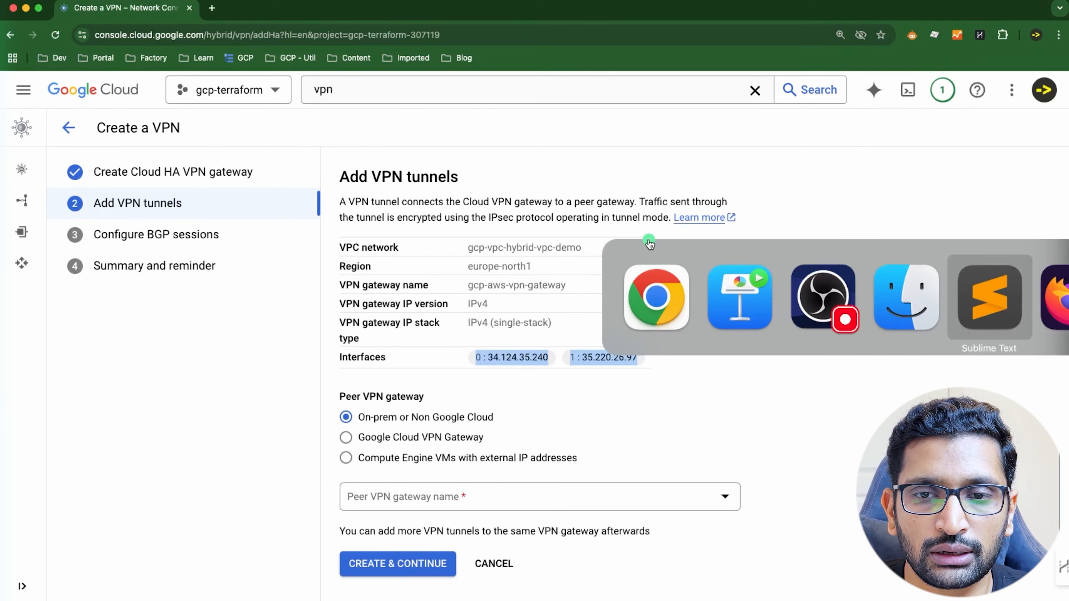
- In the AWS console in Firefox, search for 'vpc' and open the VPC console
{"action": "key", "text": "super+Tab"}
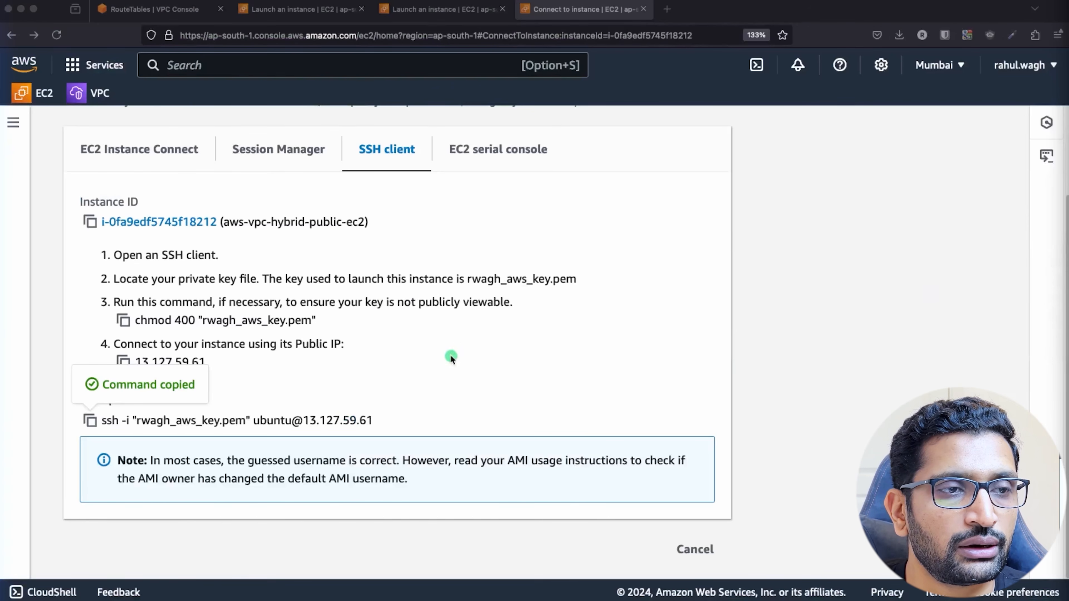
{"action": "left_click", "coordinate": [185, 65]}
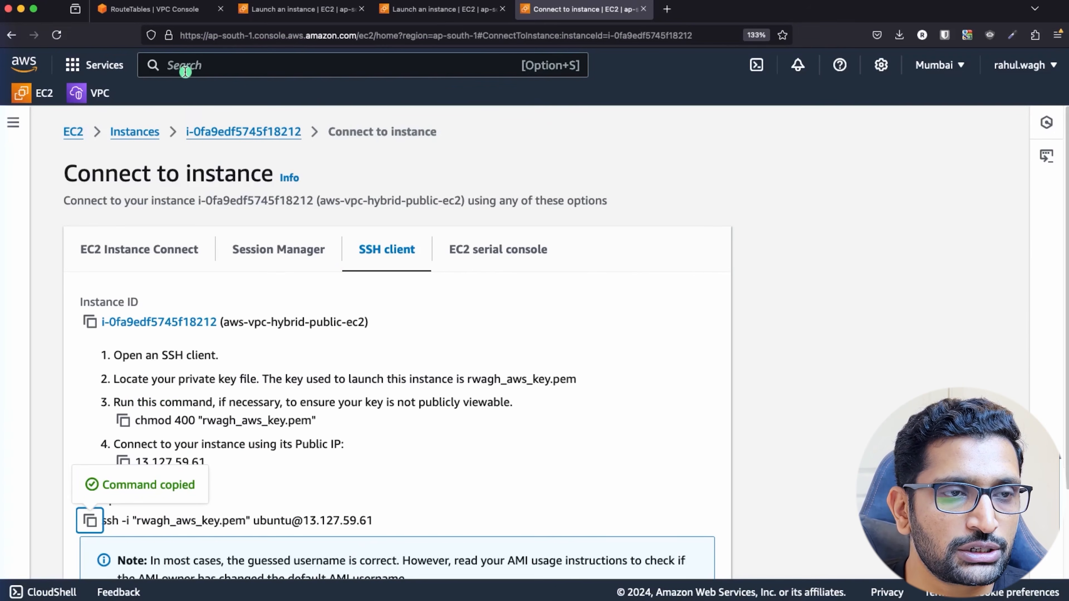
{"action": "type", "text": "vpc"}
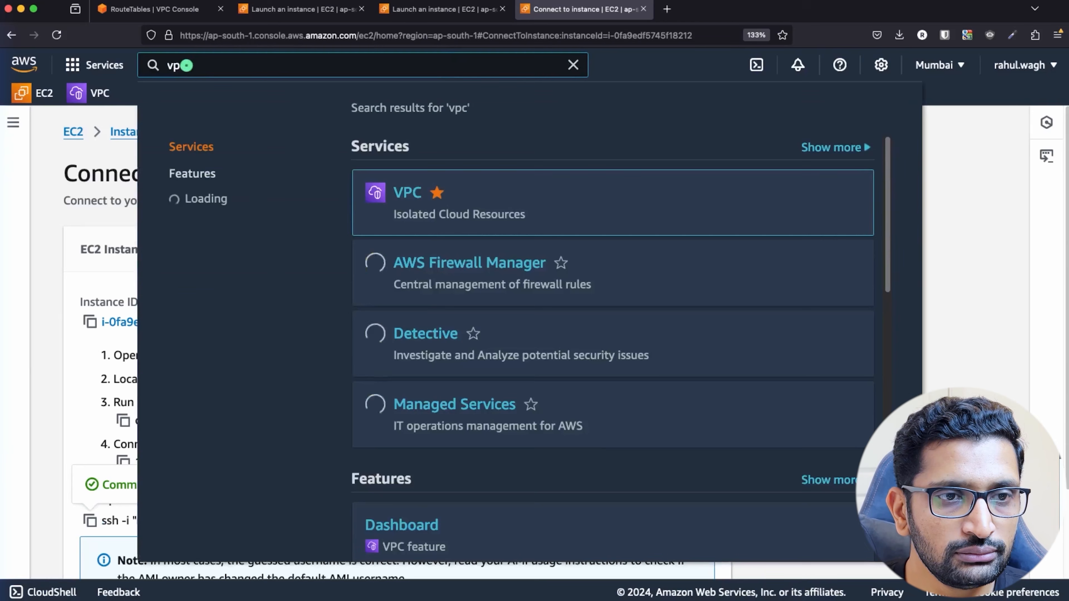
{"action": "left_click", "coordinate": [402, 192]}
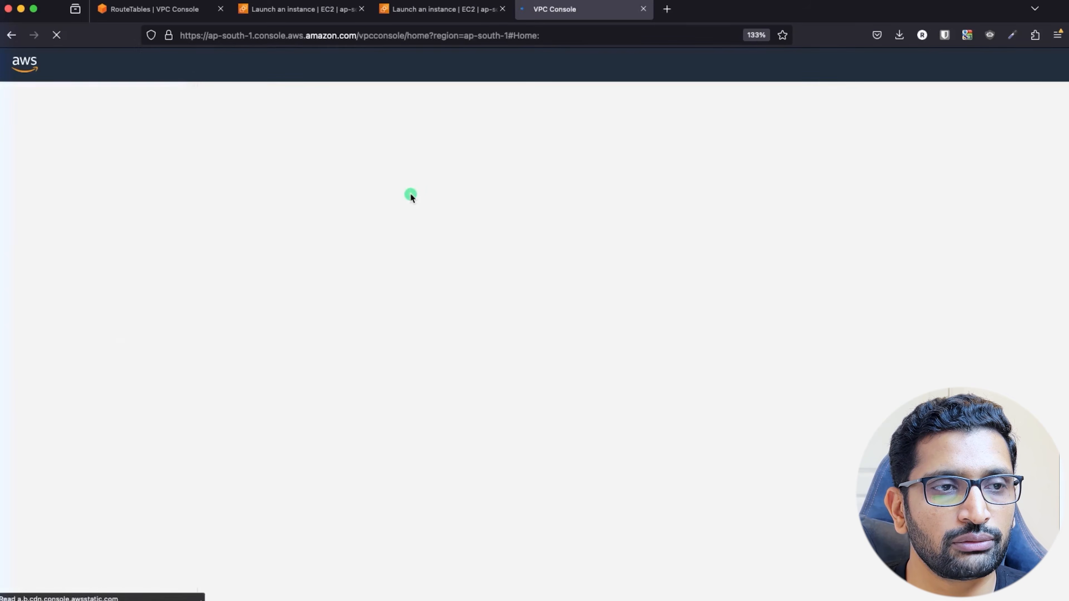
- Go to Customer gateways and begin creating a new customer gateway
{"action": "scroll", "coordinate": [96, 310], "scroll_direction": "down", "scroll_amount": 5}
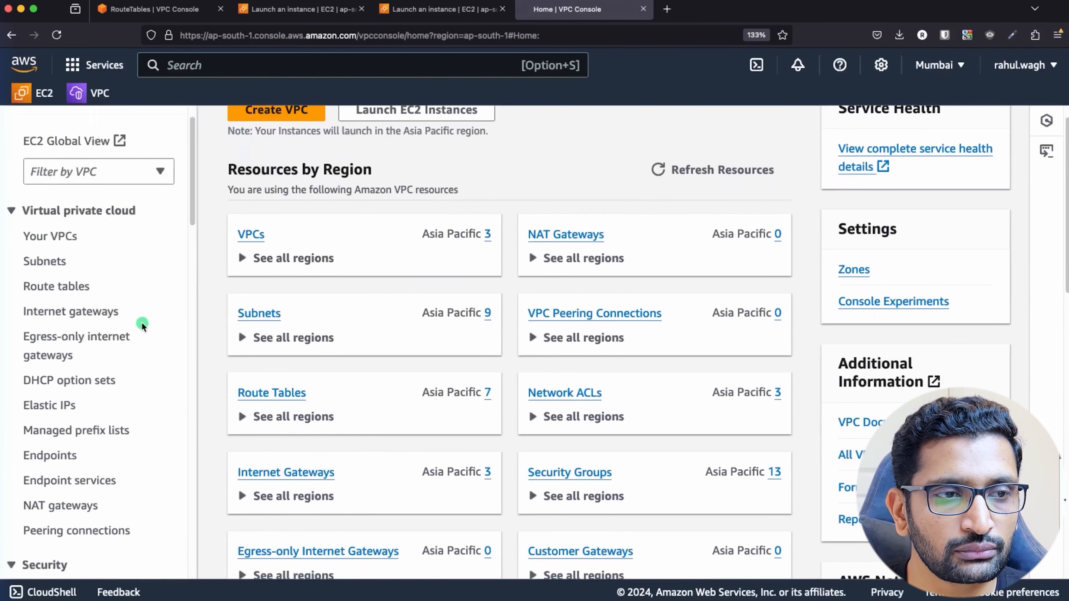
{"action": "scroll", "coordinate": [96, 310], "scroll_direction": "down", "scroll_amount": 10}
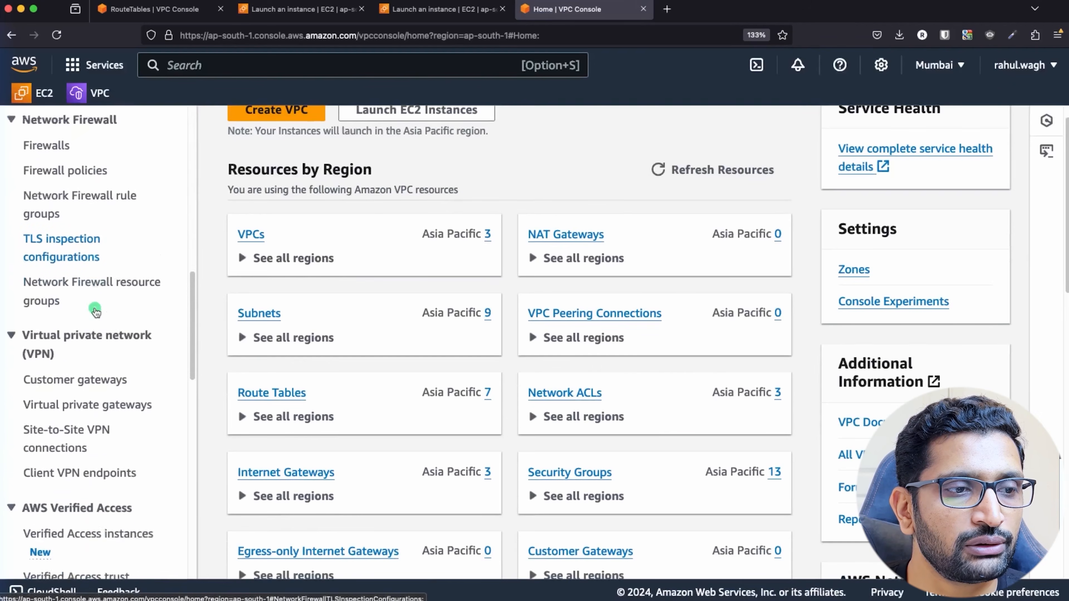
{"action": "left_click", "coordinate": [89, 304]}
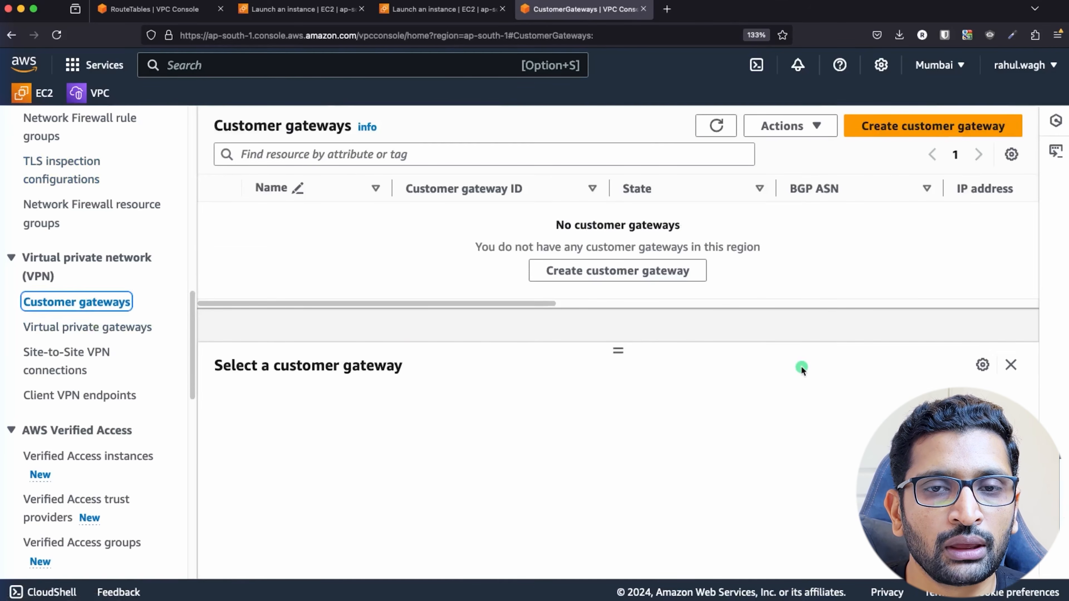
{"action": "key", "text": "super+Tab"}
{"action": "key", "text": "super+Tab"}
{"action": "key", "text": "super+Tab"}
{"action": "key", "text": "super+Tab"}
{"action": "key", "text": "super+Tab"}
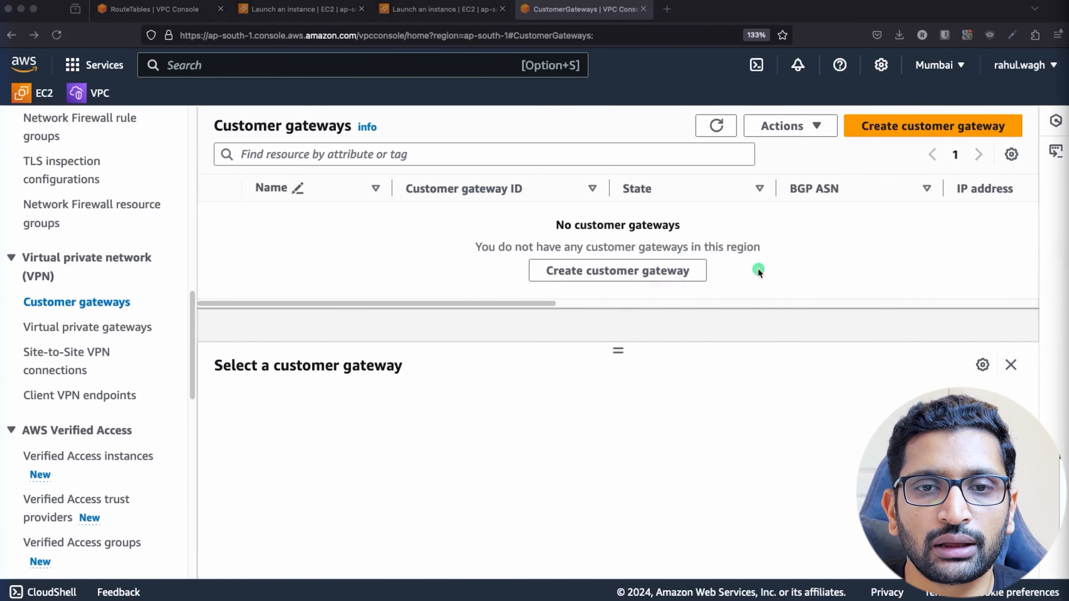
{"action": "left_click", "coordinate": [881, 153]}
{"action": "left_click", "coordinate": [893, 125]}
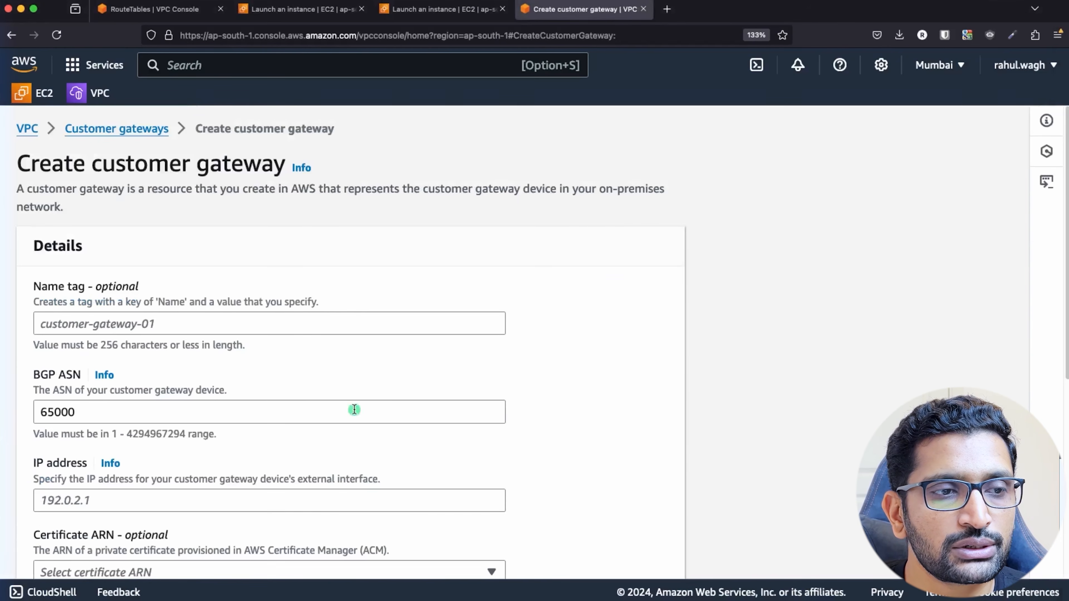
- Name the customer gateway aws-gcp-cgw-1 and set its BGP ASN to 64512
{"action": "left_click", "coordinate": [122, 326]}
{"action": "key", "text": "super+Tab"}
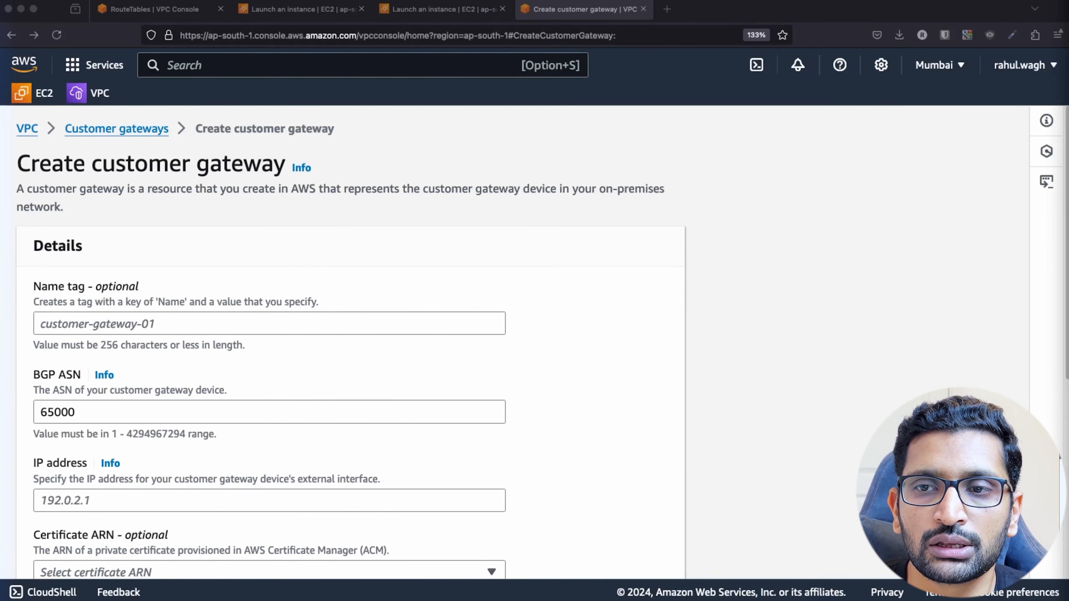
{"action": "left_click", "coordinate": [108, 325]}
{"action": "type", "text": "aws-gcp-cgw-1"}
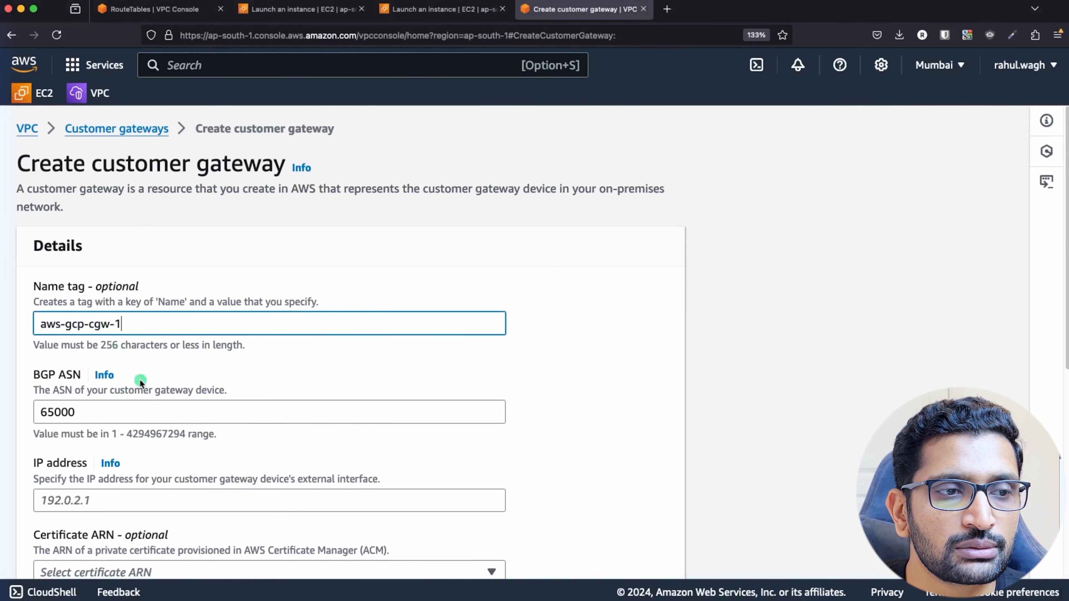
{"action": "scroll", "coordinate": [375, 393], "scroll_direction": "down", "scroll_amount": 2}
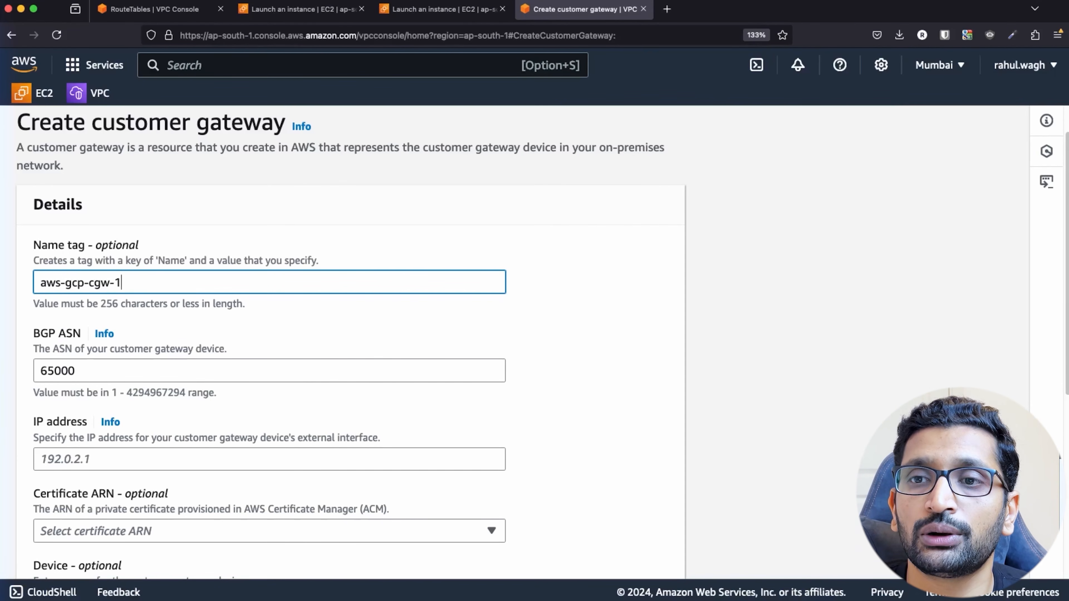
{"action": "key", "text": "super+Tab"}
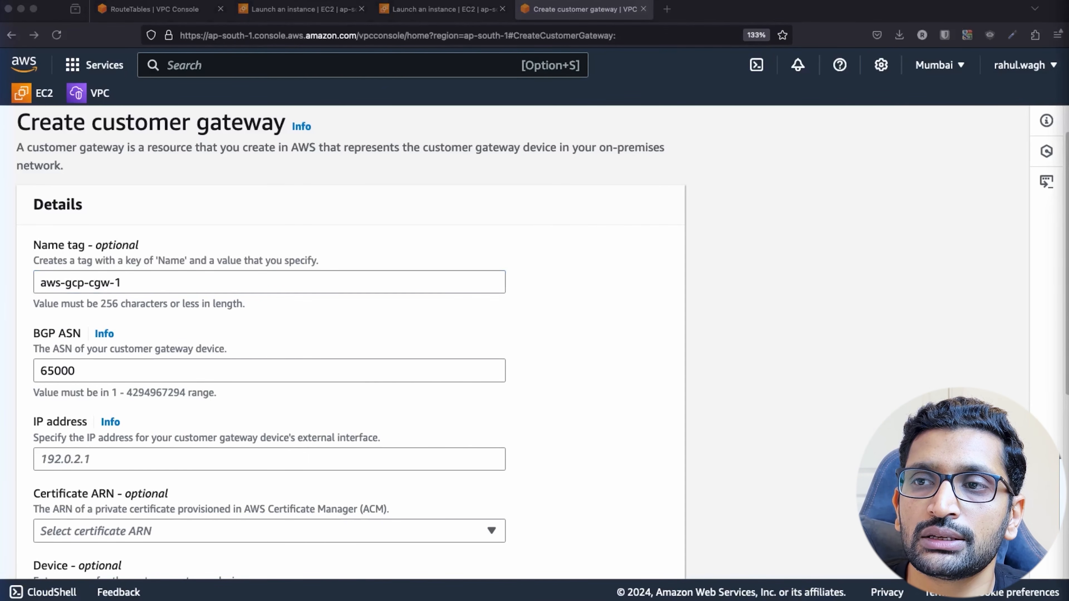
{"action": "key", "text": "super+Tab"}
{"action": "left_click", "coordinate": [65, 371]}
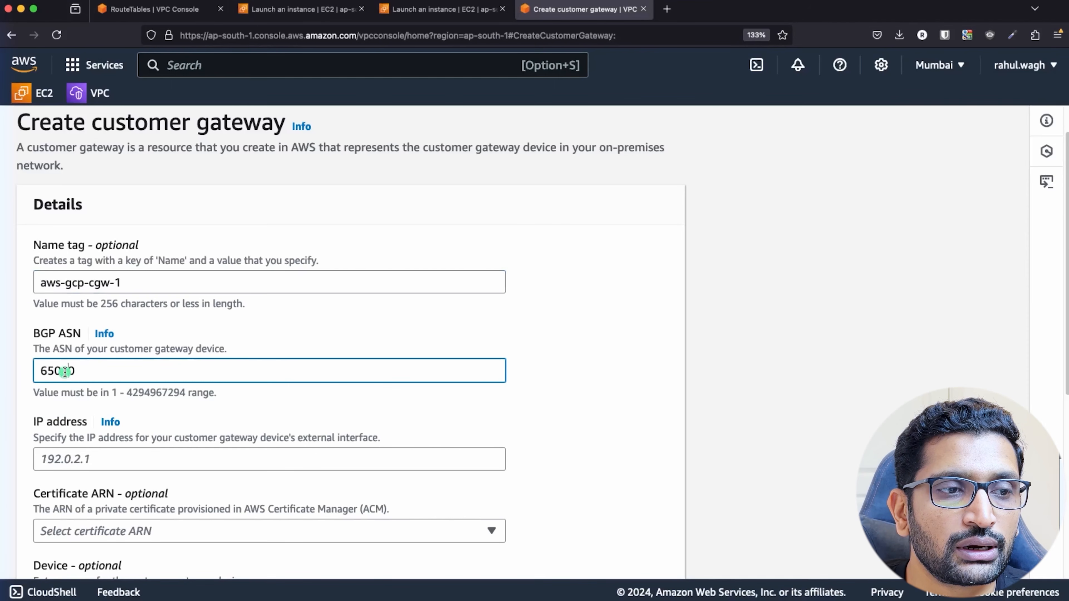
{"action": "type", "text": "64512"}
{"action": "left_click_drag", "start_coordinate": [114, 371], "coordinate": [13, 369]}
{"action": "type", "text": "64512"}
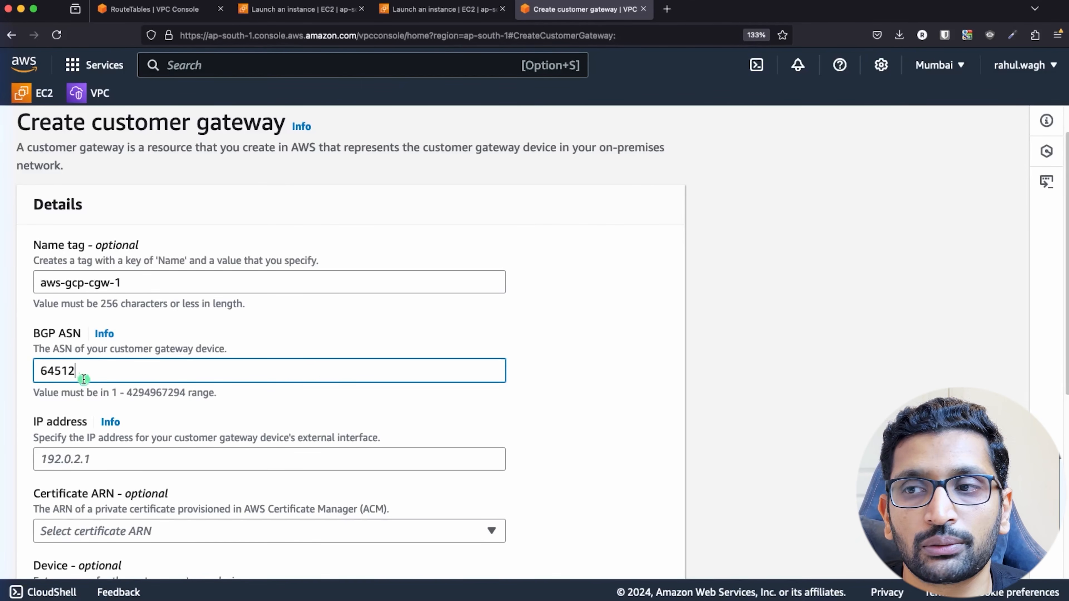
{"action": "scroll", "coordinate": [277, 436], "scroll_direction": "down", "scroll_amount": 2}
{"action": "scroll", "coordinate": [276, 436], "scroll_direction": "down", "scroll_amount": 2}
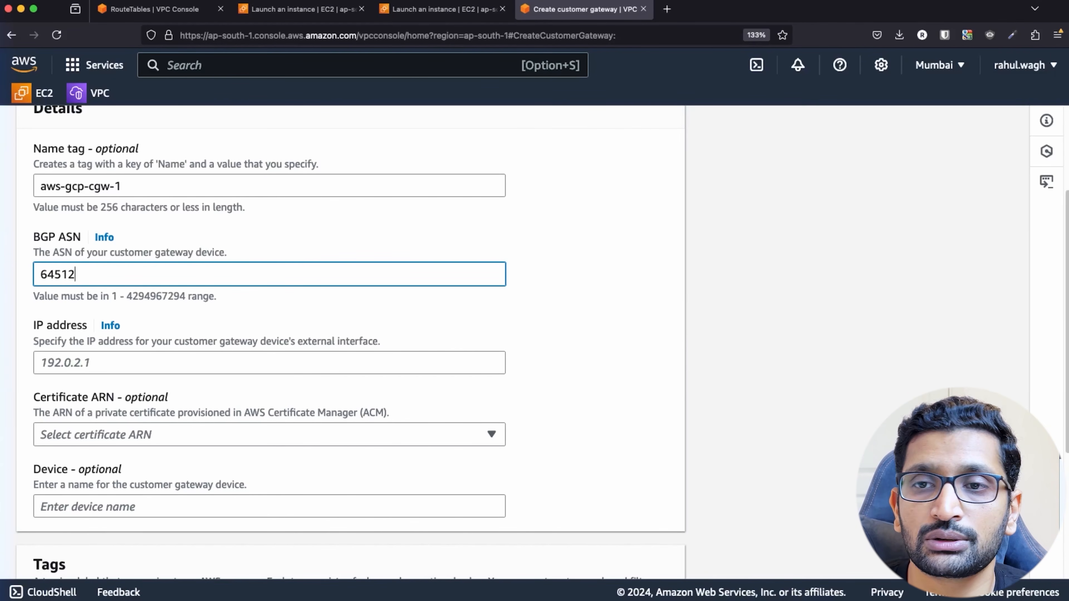
- Paste IP address 34.124.35.240 and create the aws-gcp-cgw-1 customer gateway
{"action": "key", "text": "super+Tab"}
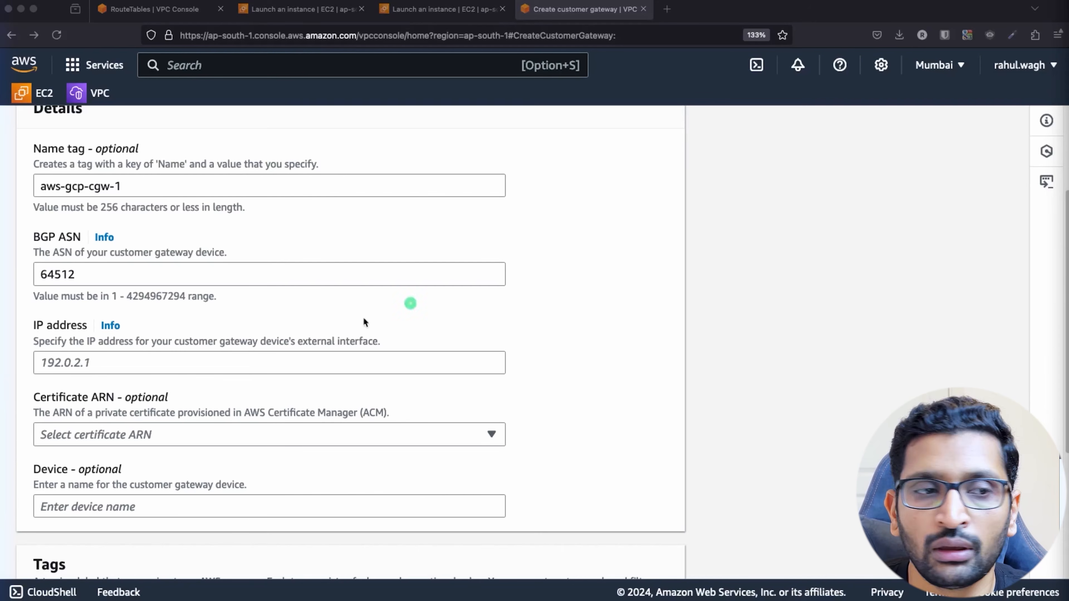
{"action": "left_click", "coordinate": [105, 361]}
{"action": "type", "text": "34.124.35.240"}
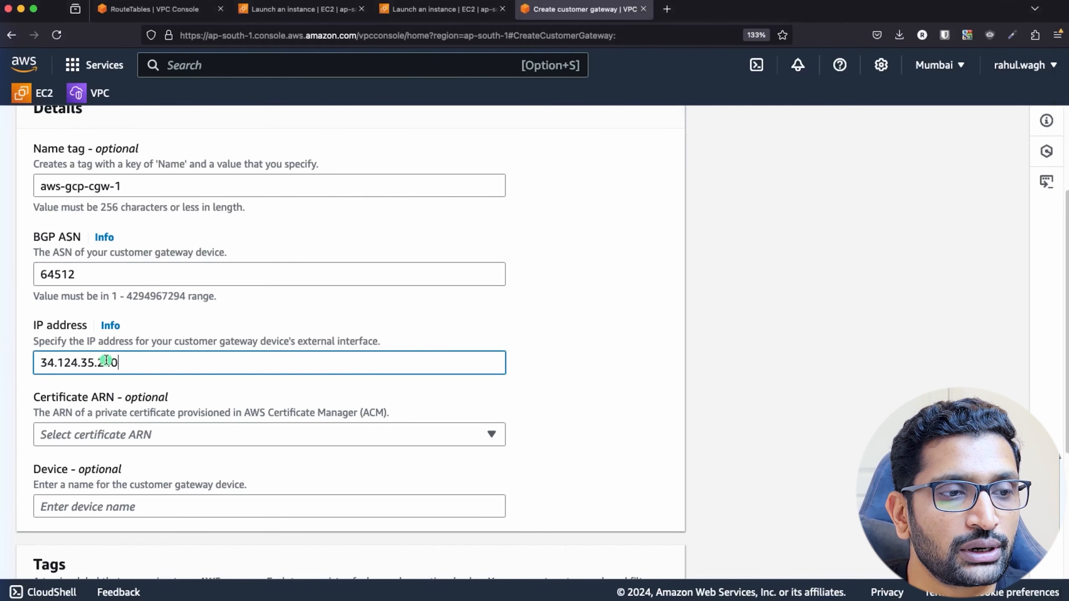
{"action": "scroll", "coordinate": [494, 334], "scroll_direction": "down", "scroll_amount": 3}
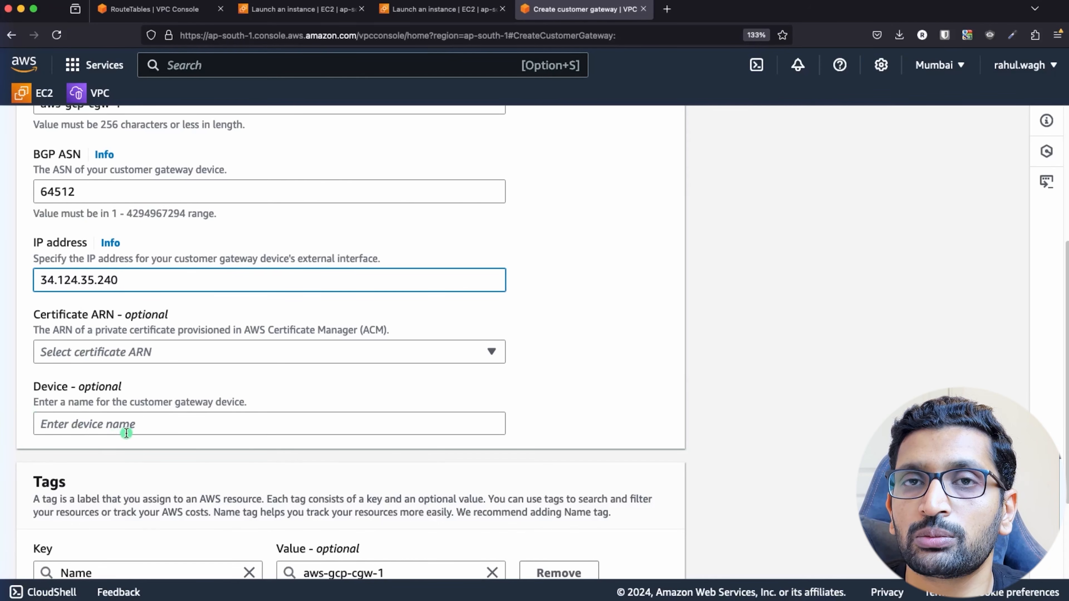
{"action": "scroll", "coordinate": [227, 378], "scroll_direction": "up", "scroll_amount": 8}
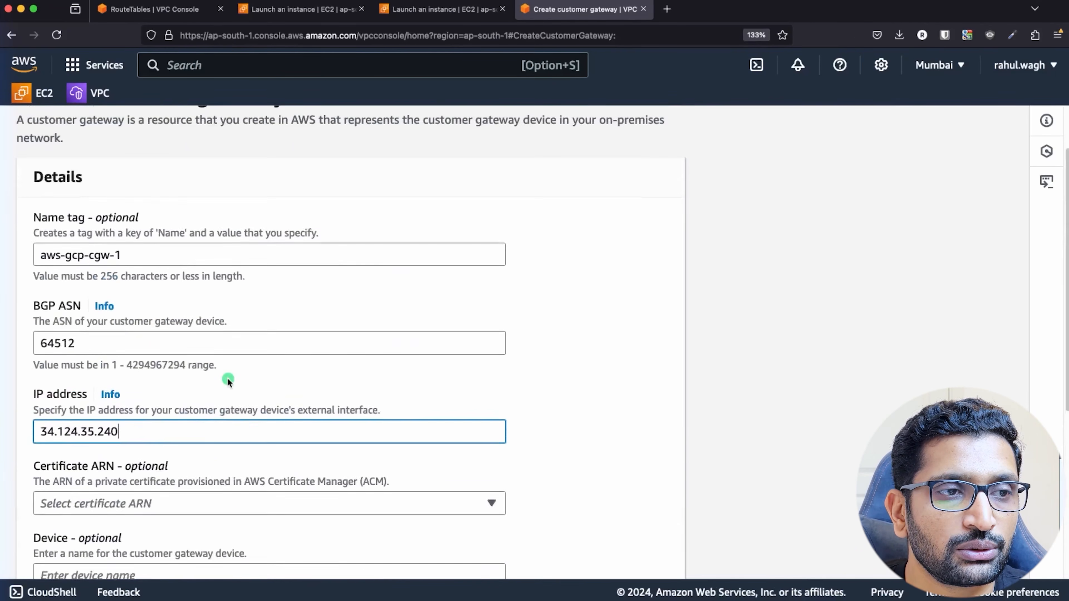
{"action": "scroll", "coordinate": [227, 378], "scroll_direction": "down", "scroll_amount": 10}
{"action": "scroll", "coordinate": [227, 378], "scroll_direction": "down", "scroll_amount": 3}
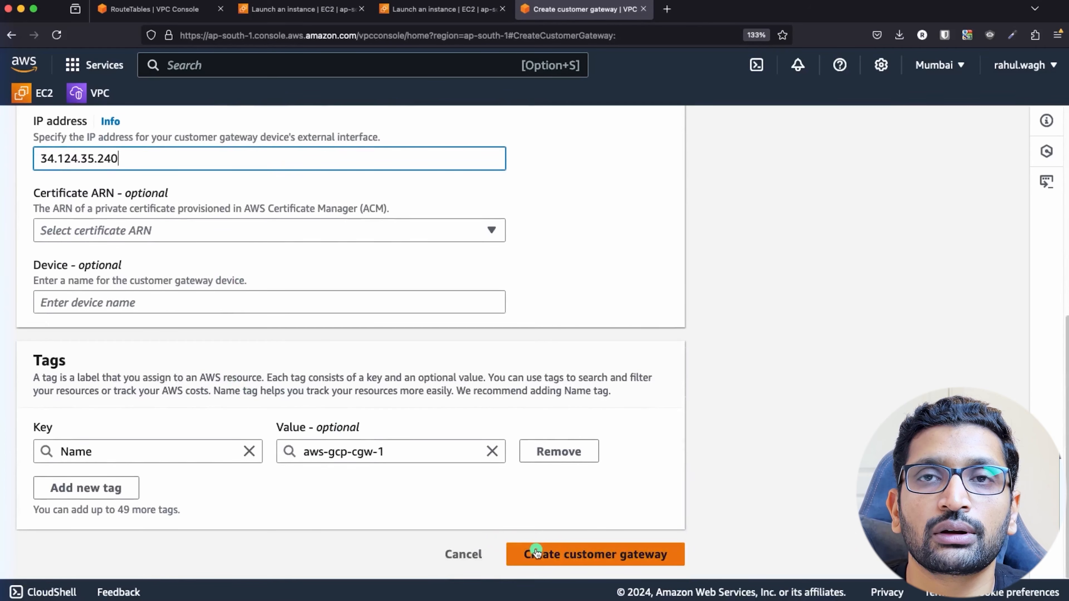
{"action": "left_click", "coordinate": [535, 552]}
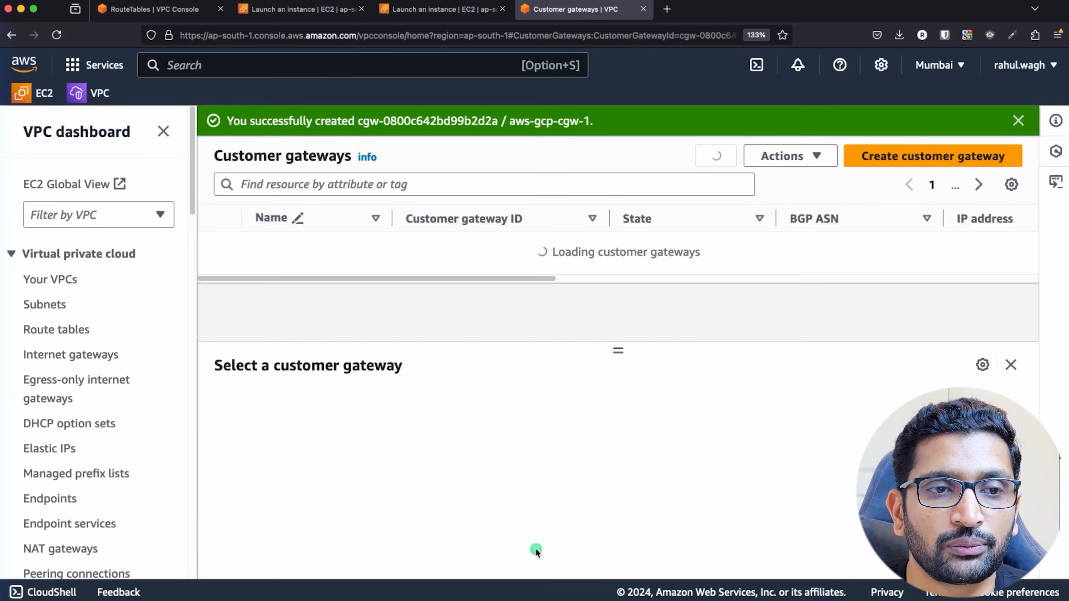
{"action": "key", "text": "super+Tab"}
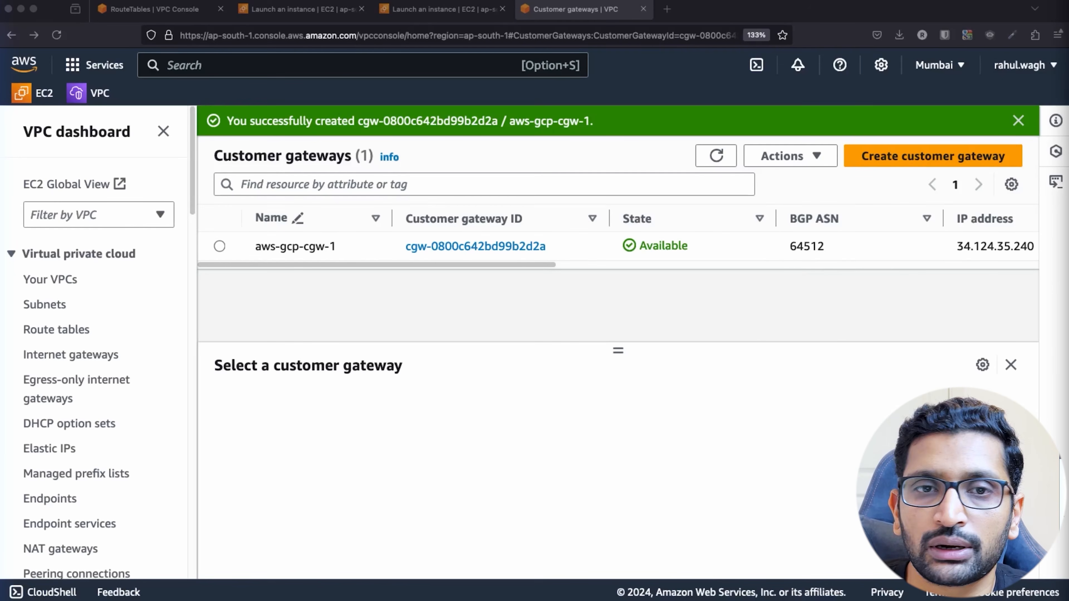
- Start a second customer gateway named aws-gcp-cgw-2 with BGP ASN 64512
{"action": "left_click", "coordinate": [924, 158]}
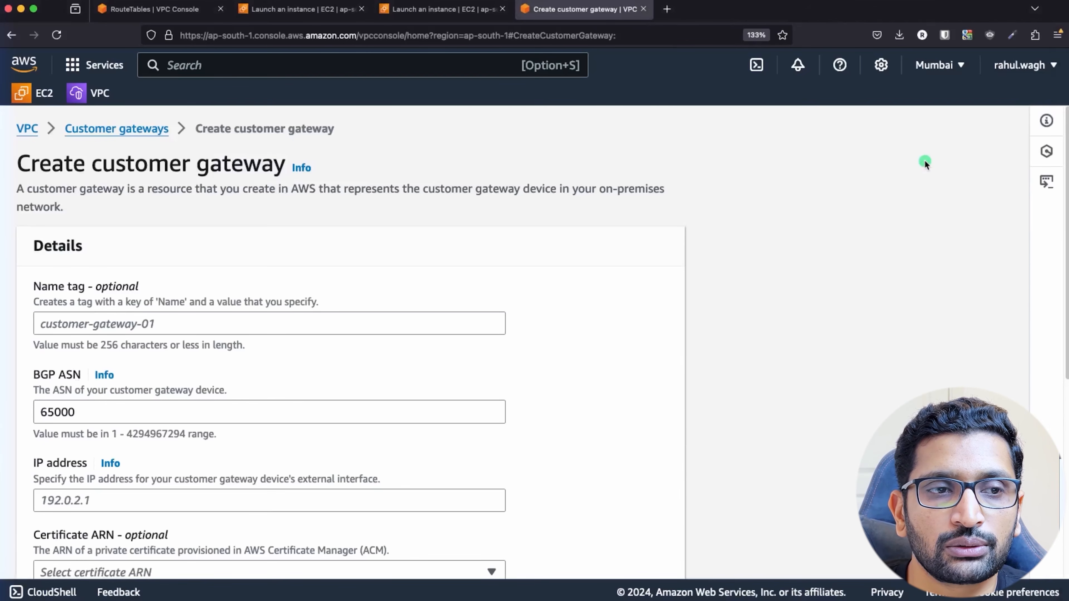
{"action": "left_click", "coordinate": [200, 331]}
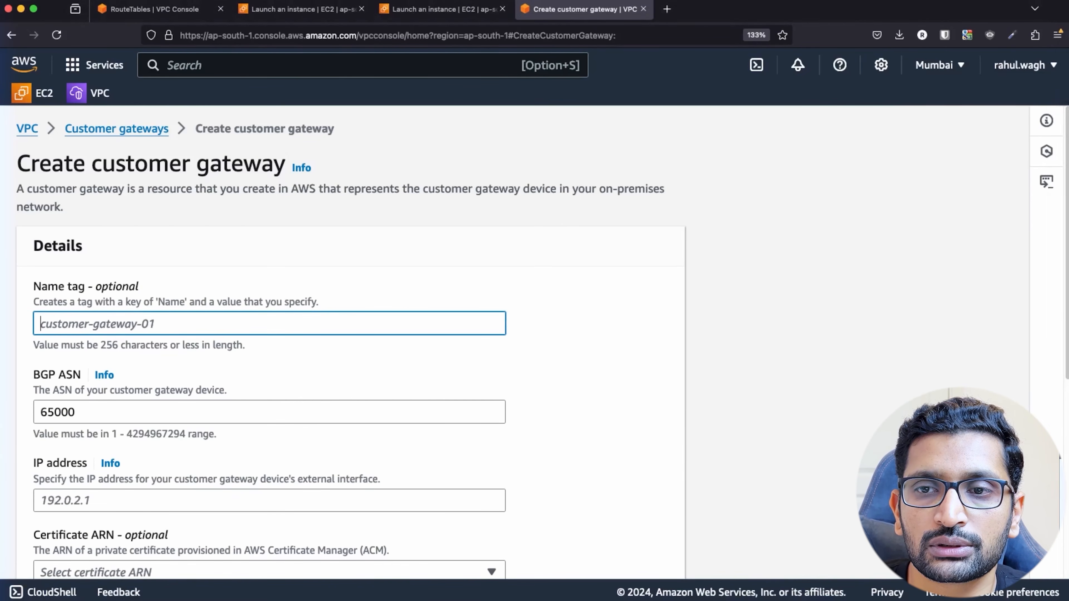
{"action": "key", "text": "super+Tab"}
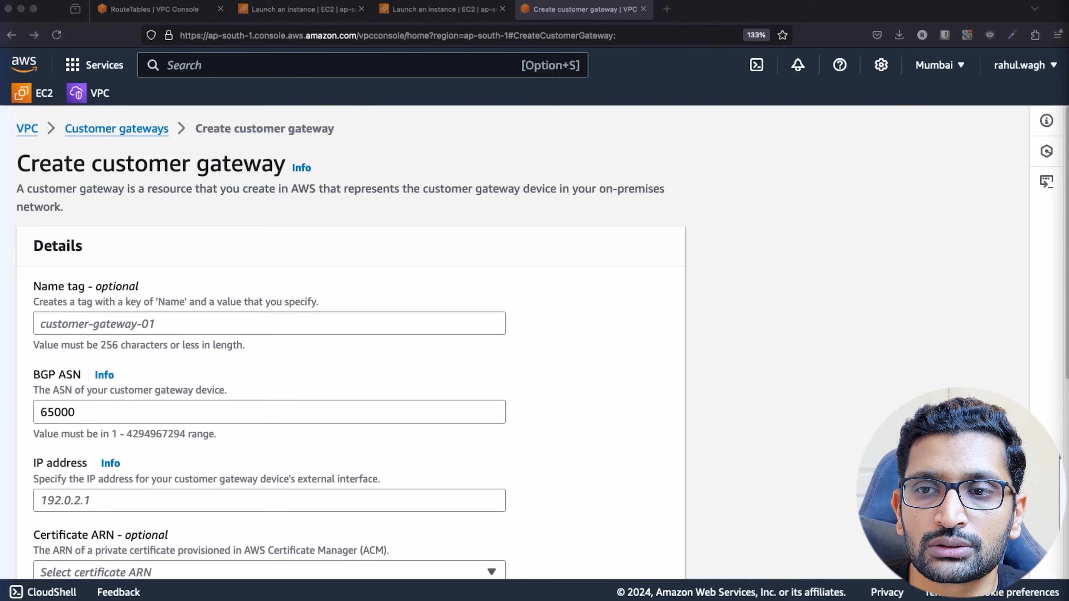
{"action": "left_click", "coordinate": [120, 331]}
{"action": "type", "text": "aws-gcp-cgw-2"}
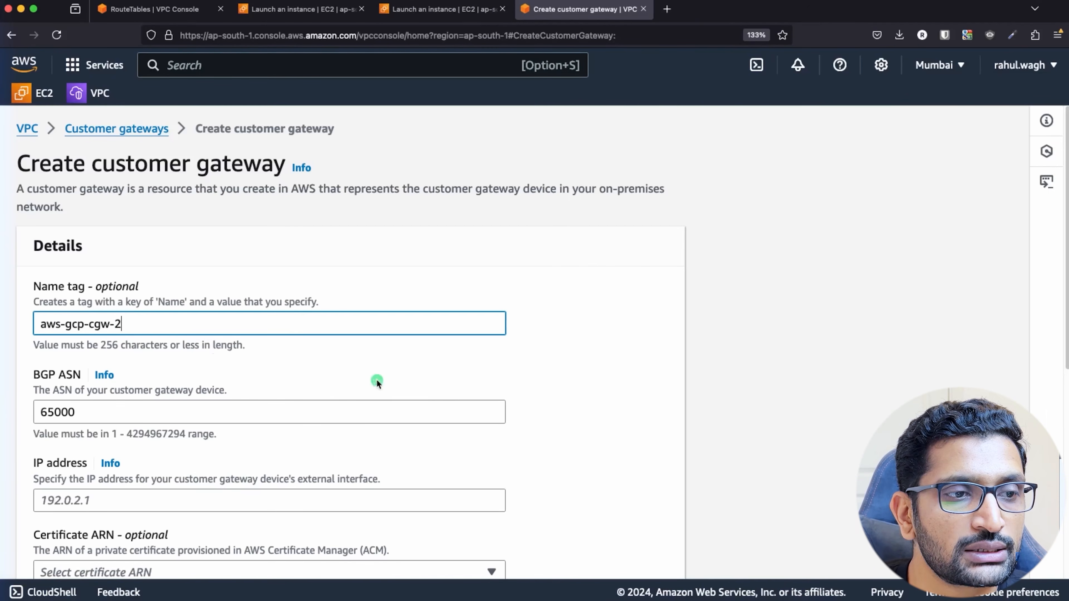
{"action": "left_click", "coordinate": [629, 359]}
{"action": "scroll", "coordinate": [606, 353], "scroll_direction": "down", "scroll_amount": 3}
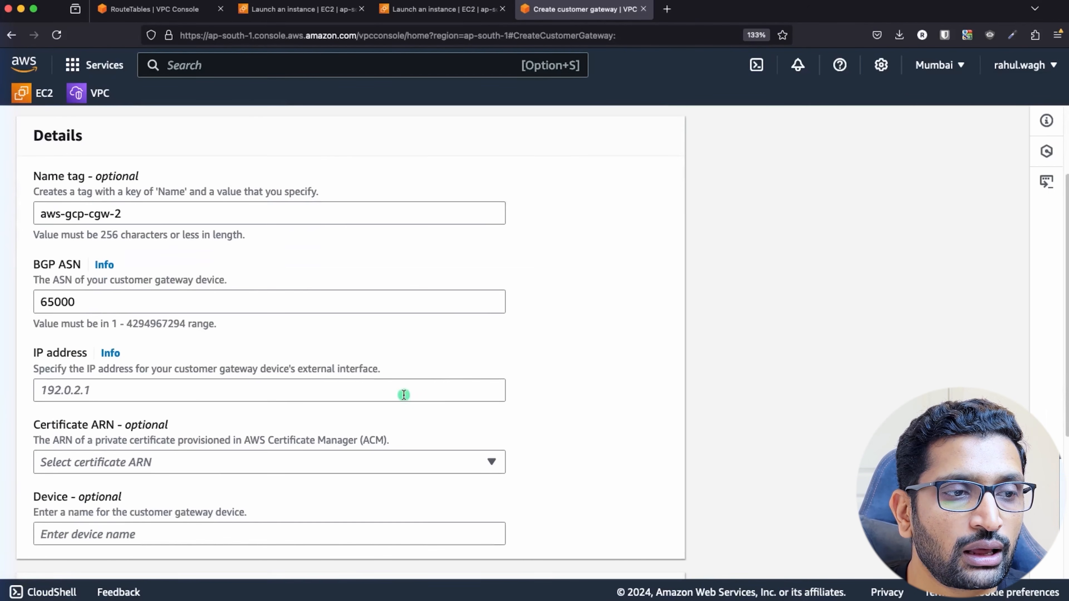
{"action": "key", "text": "super+Tab"}
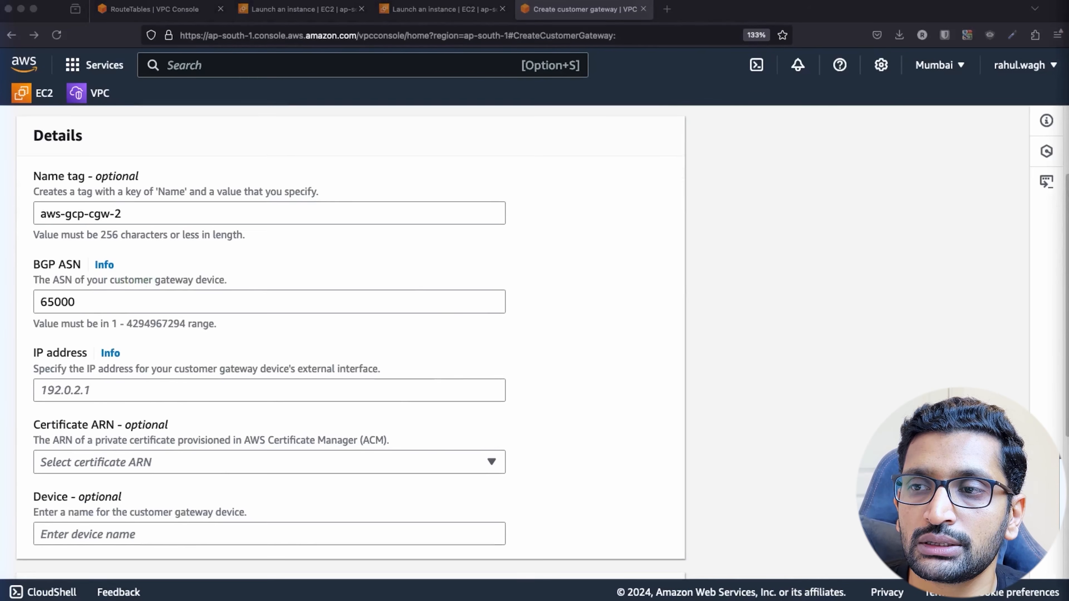
{"action": "double_click", "coordinate": [71, 301]}
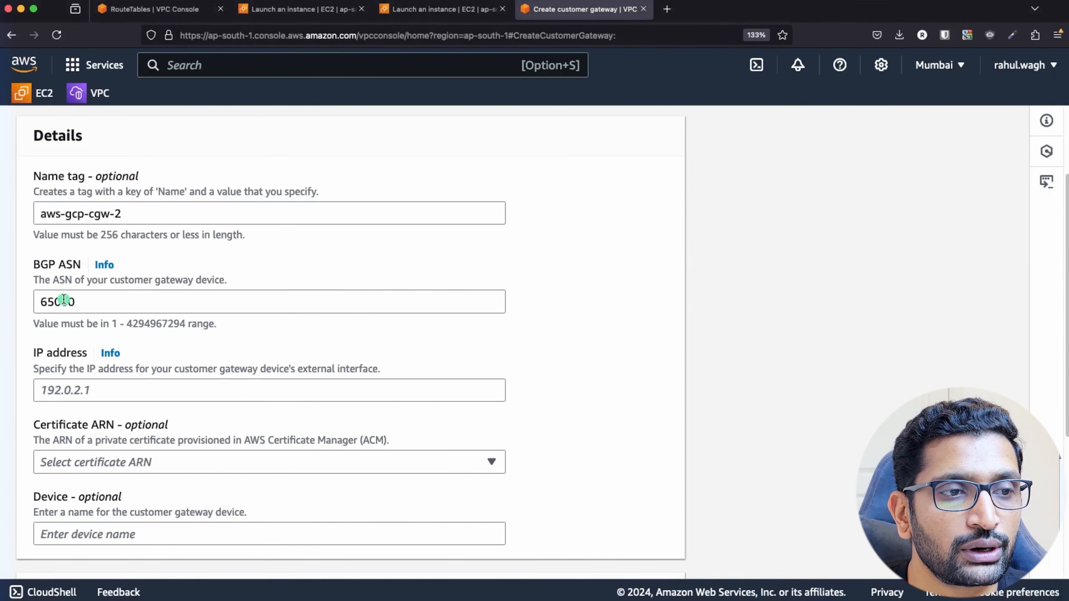
{"action": "type", "text": "64512"}
- Paste IP address 35.220.26.97 and create the aws-gcp-cgw-2 customer gateway
{"action": "key", "text": "super+Tab"}
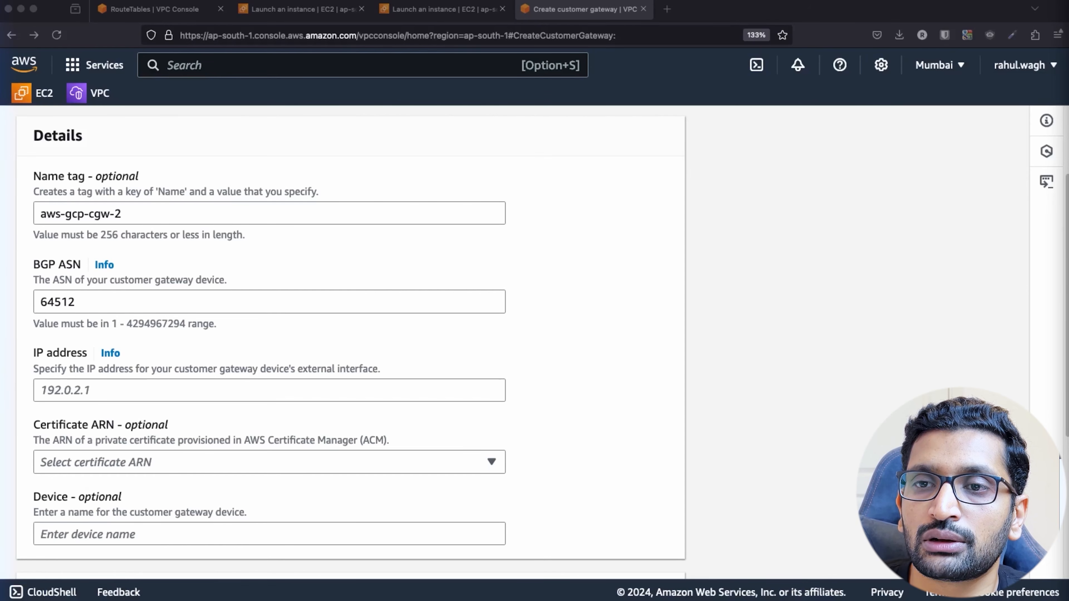
{"action": "key", "text": "super+Tab"}
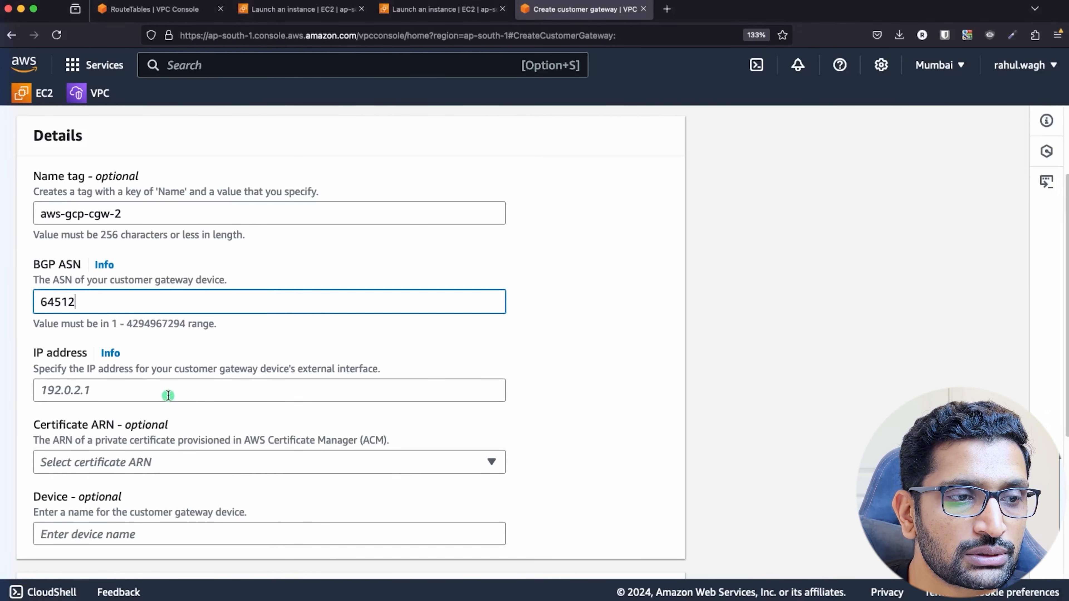
{"action": "left_click", "coordinate": [167, 396]}
{"action": "type", "text": "35.220.26.97"}
{"action": "left_click", "coordinate": [590, 418]}
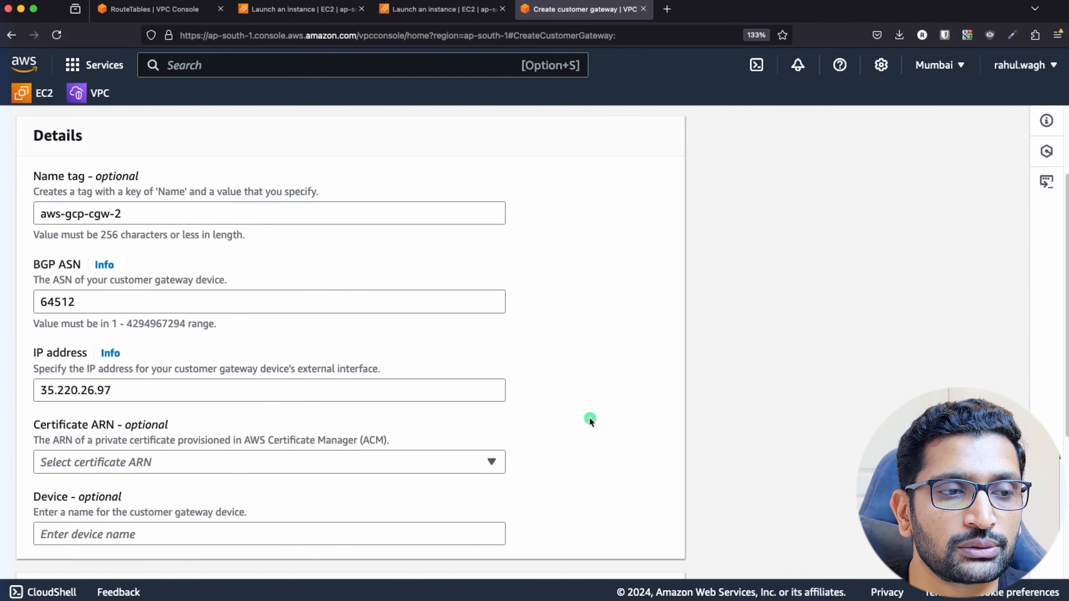
{"action": "scroll", "coordinate": [589, 418], "scroll_direction": "down", "scroll_amount": 5}
{"action": "left_click", "coordinate": [614, 547]}
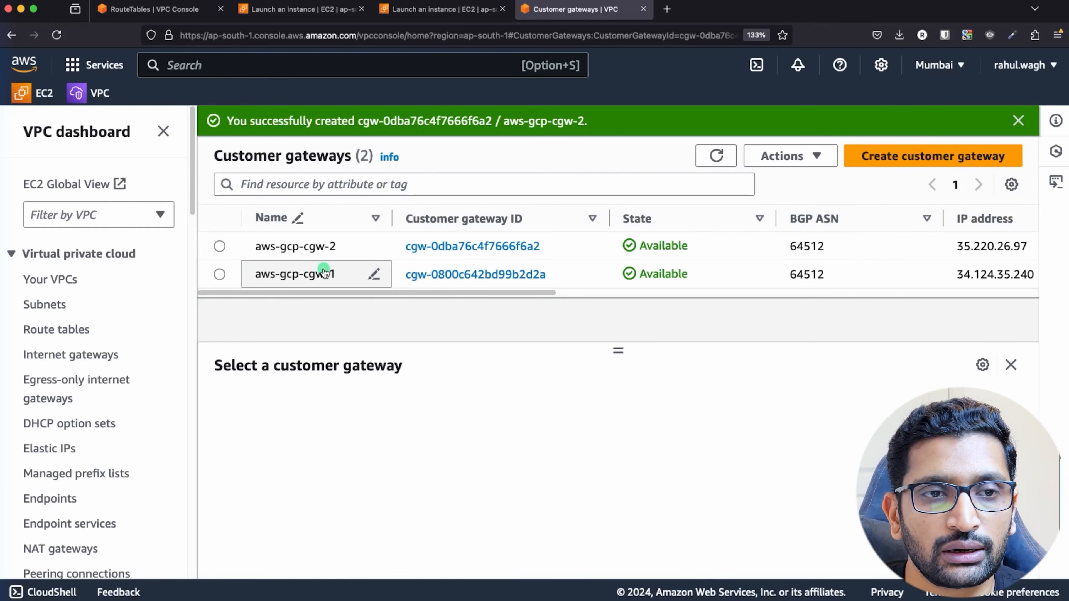
{"action": "key", "text": "super+Tab"}
{"action": "key", "text": "super+Tab"}
{"action": "key", "text": "super+Tab"}
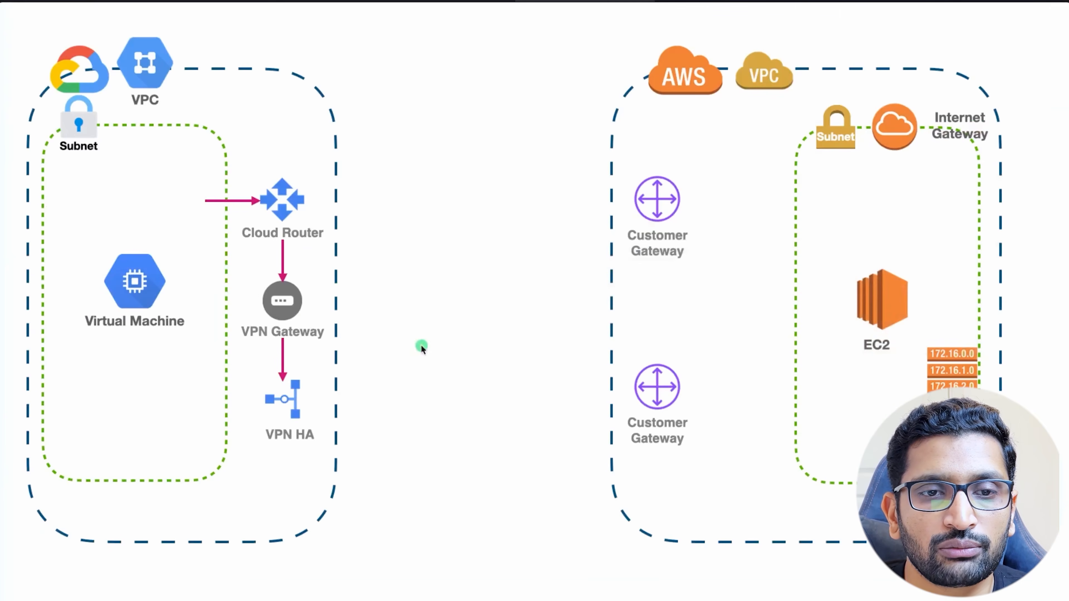
- Advance the diagram to show the Virtual Gateway linked to both Customer Gateways
{"action": "left_click", "coordinate": [513, 268]}
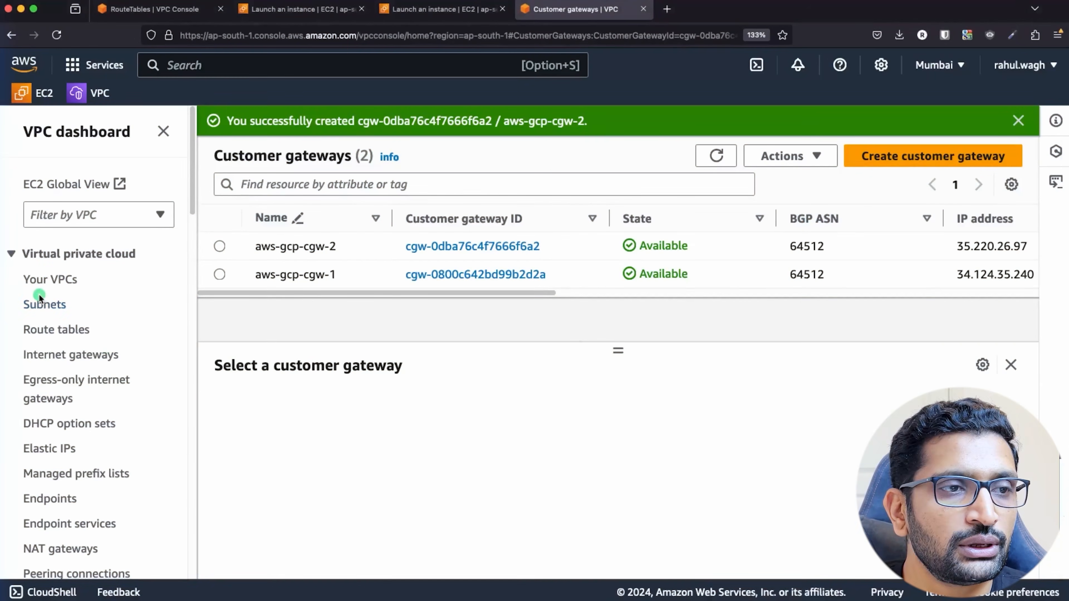
- Create virtual private gateway aws-gcp-vpgw with custom Amazon ASN 64513
{"action": "scroll", "coordinate": [108, 297], "scroll_direction": "down", "scroll_amount": 15}
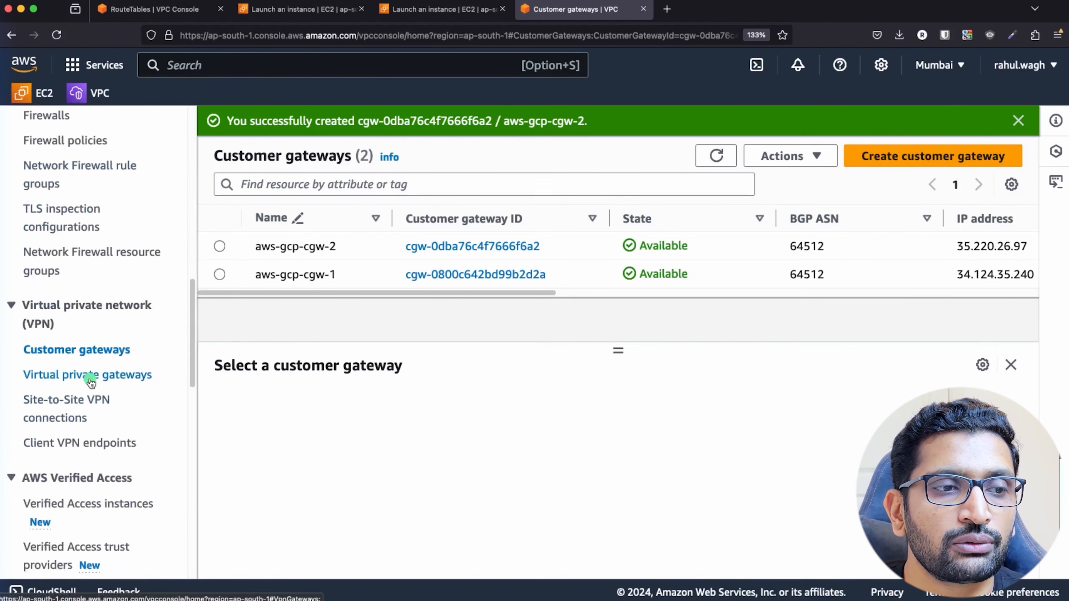
{"action": "left_click", "coordinate": [72, 375]}
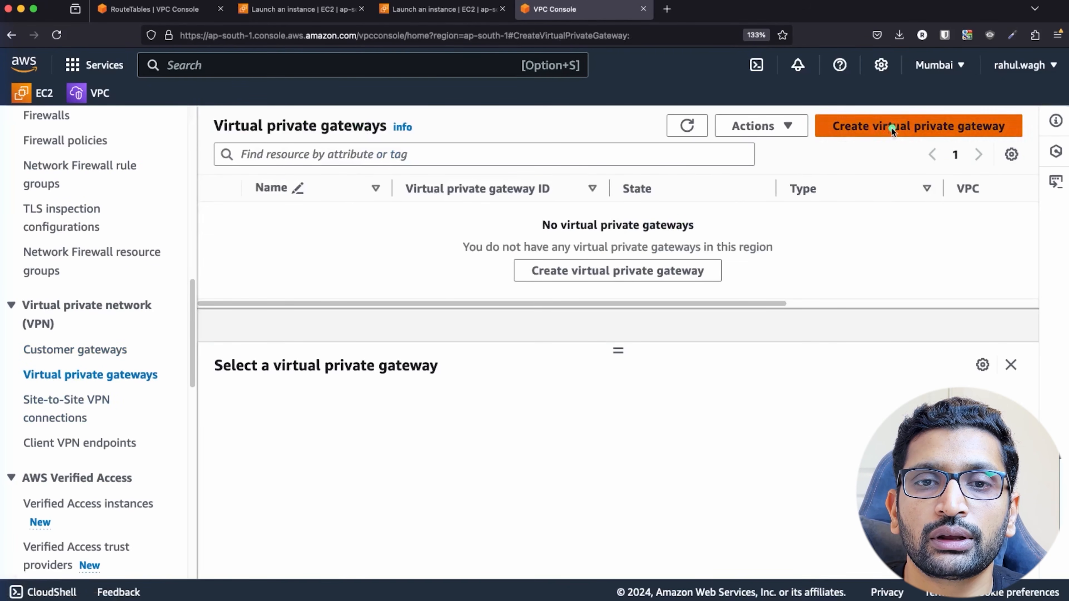
{"action": "left_click", "coordinate": [891, 127]}
{"action": "left_click", "coordinate": [229, 306]}
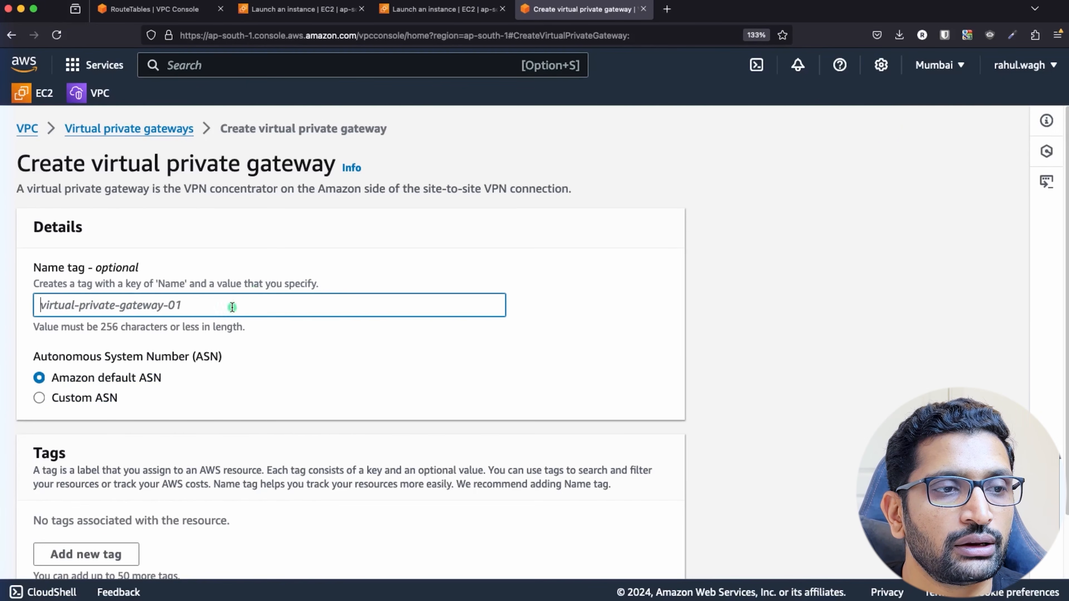
{"action": "type", "text": "aws-gcp-vpgw"}
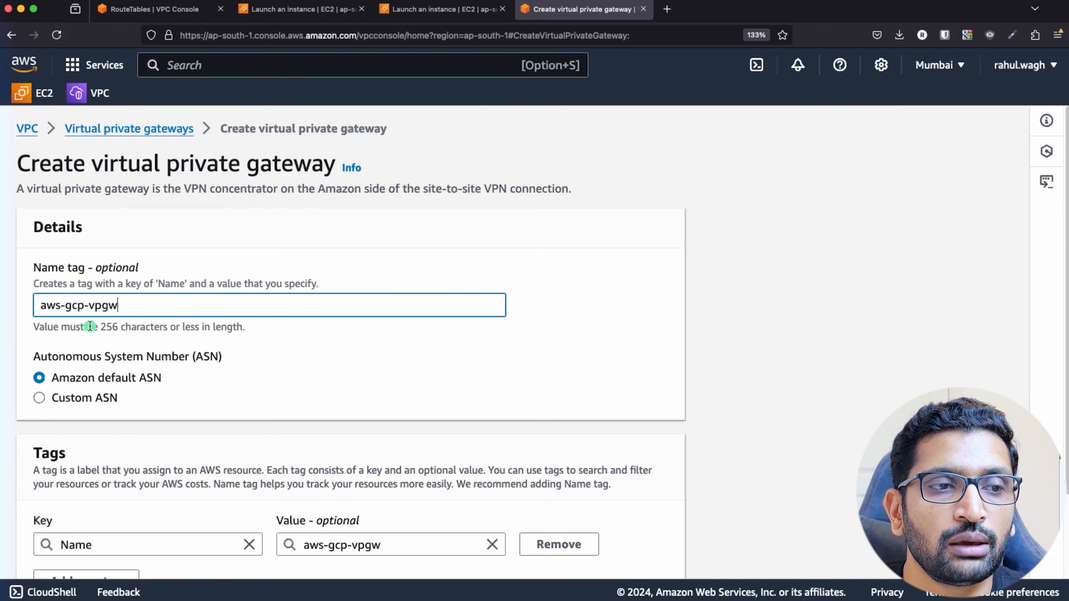
{"action": "scroll", "coordinate": [205, 295], "scroll_direction": "down", "scroll_amount": 3}
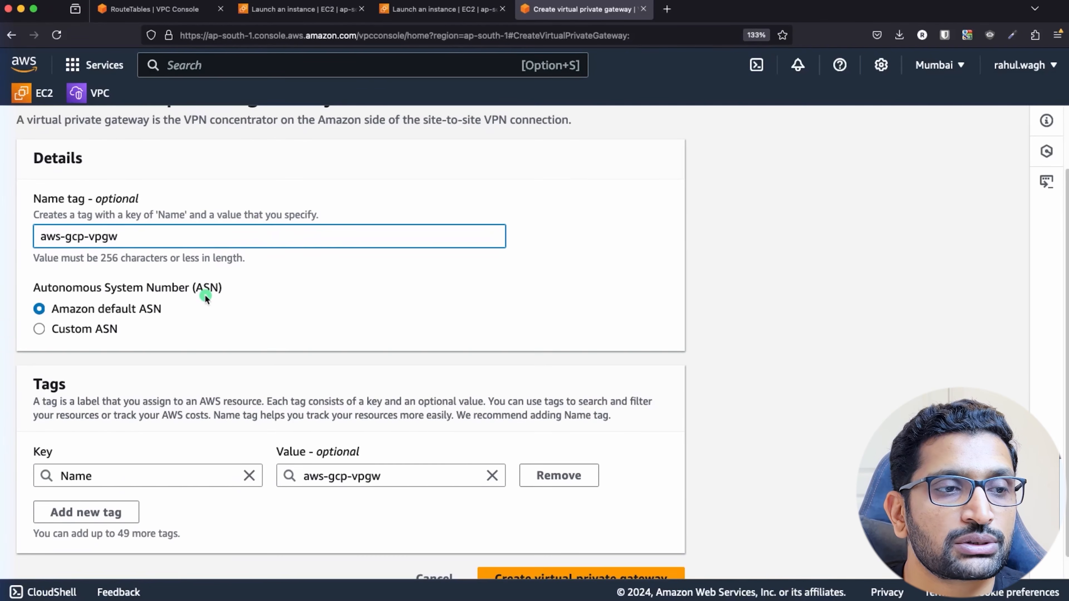
{"action": "left_click", "coordinate": [39, 306]}
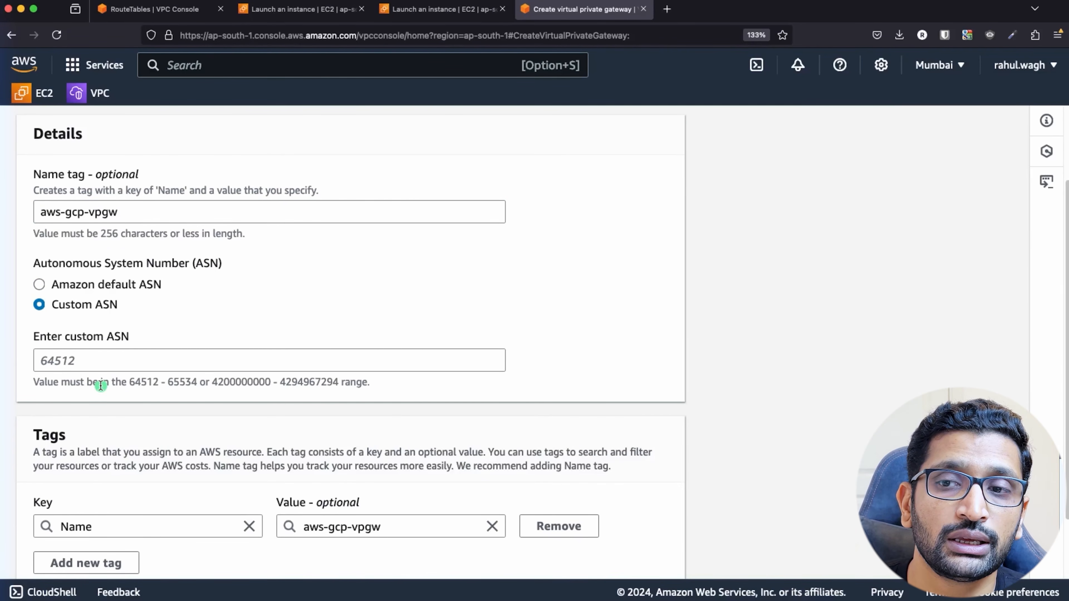
{"action": "key", "text": "super+Tab"}
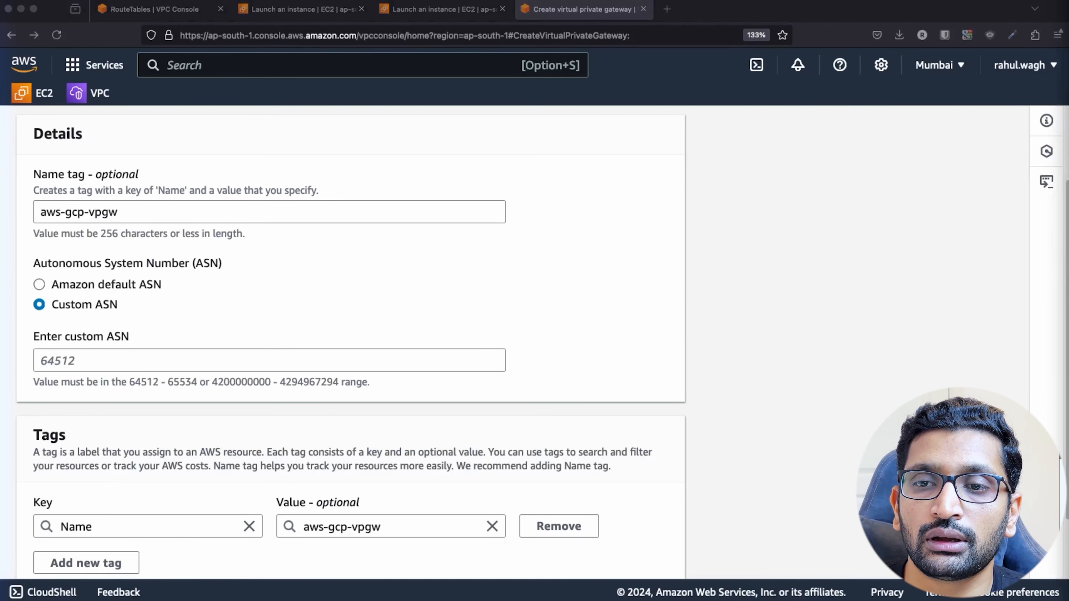
{"action": "left_click", "coordinate": [125, 360]}
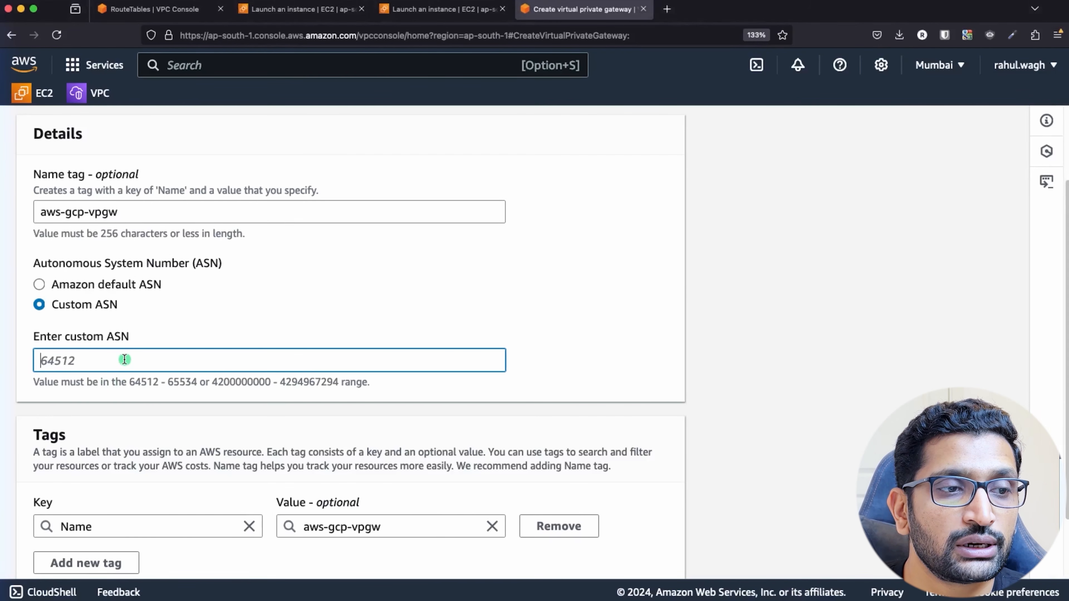
{"action": "type", "text": "64513"}
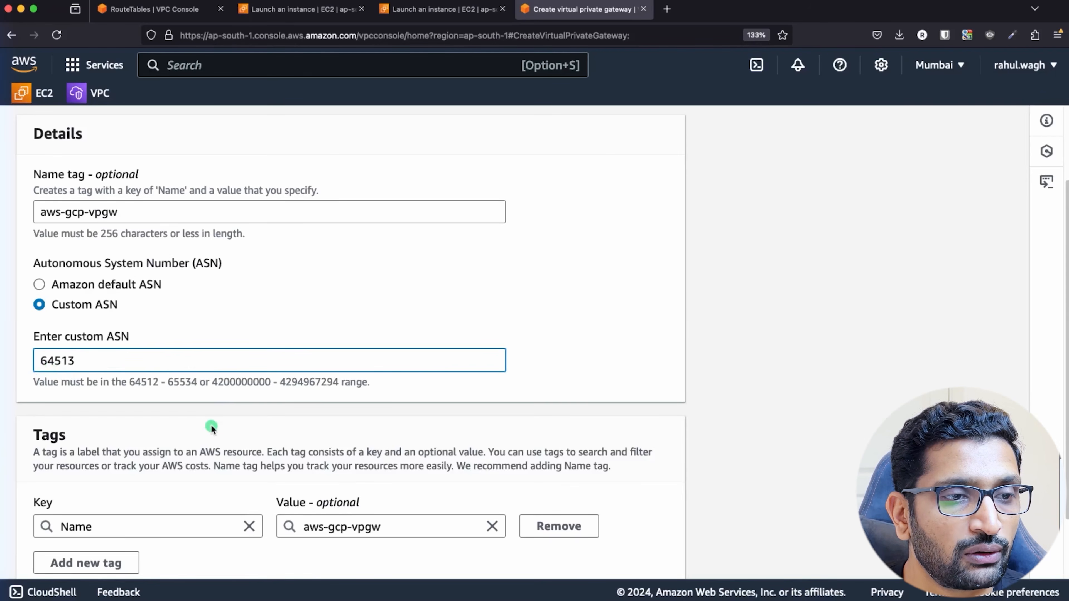
{"action": "scroll", "coordinate": [210, 422], "scroll_direction": "down", "scroll_amount": 3}
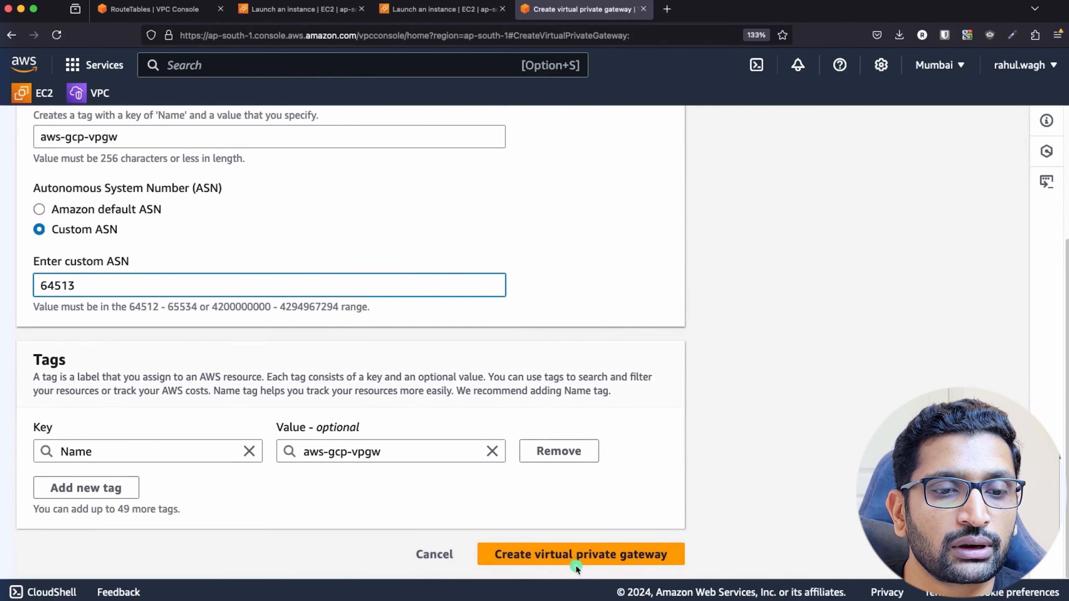
{"action": "left_click", "coordinate": [575, 555]}
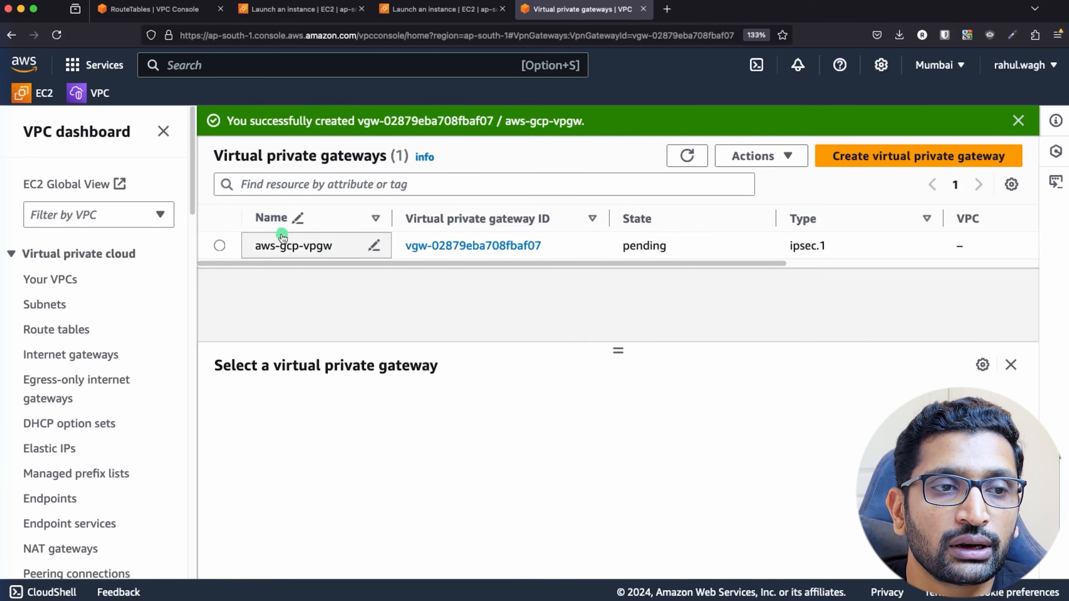
- Select aws-gcp-vpgw in the gateway list and open its Actions menu
{"action": "left_click", "coordinate": [219, 246]}
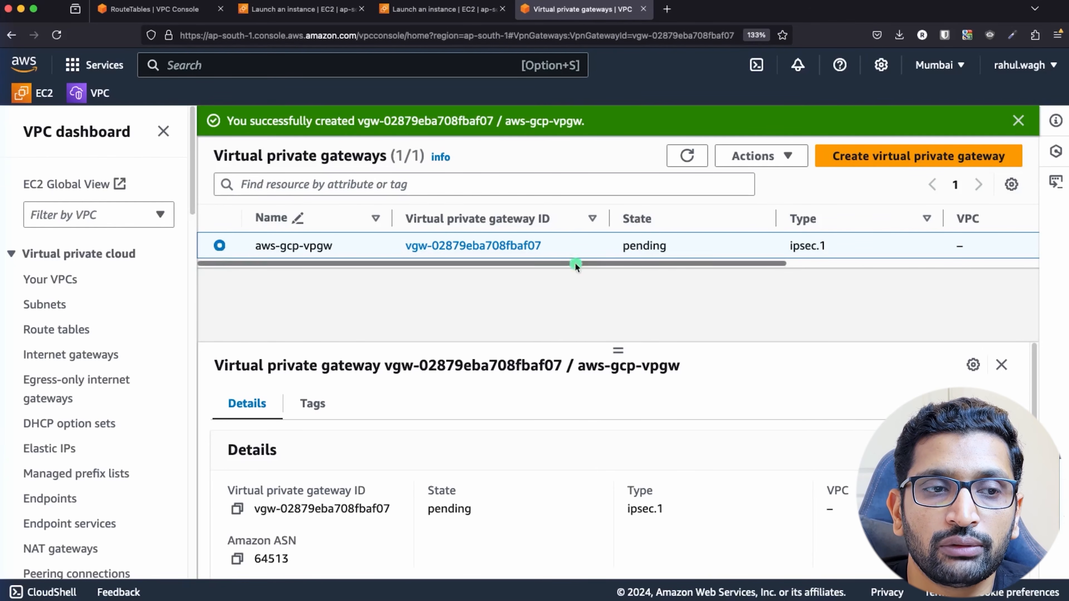
{"action": "left_click", "coordinate": [624, 245]}
{"action": "left_click", "coordinate": [787, 157]}
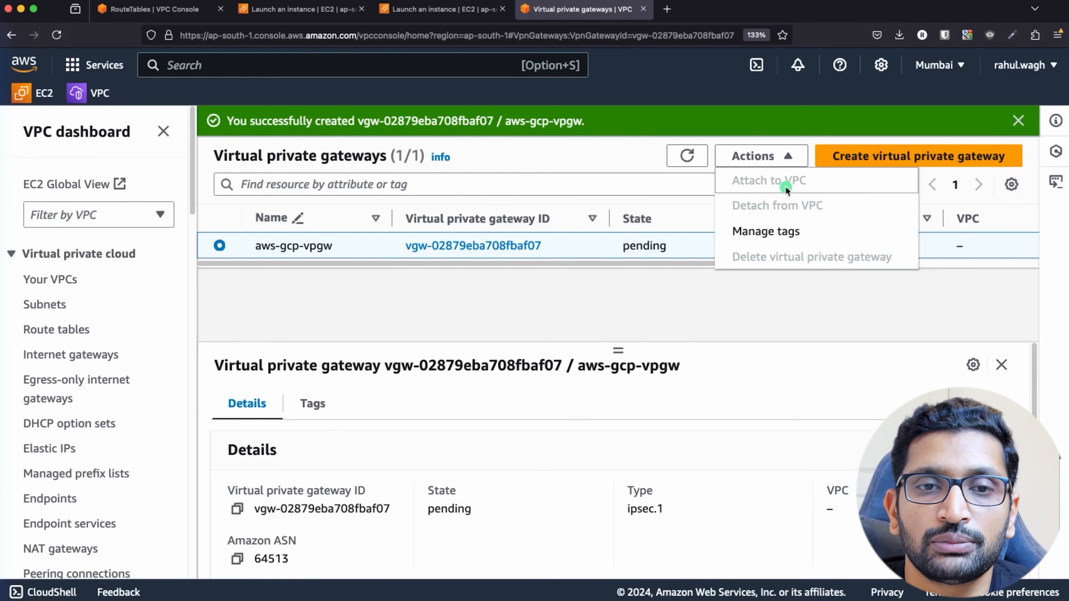
{"action": "key", "text": "super+Tab"}
{"action": "key", "text": "super+Tab"}
{"action": "key", "text": "super+Tab"}
{"action": "key", "text": "super+Tab"}
{"action": "key", "text": "super+Tab"}
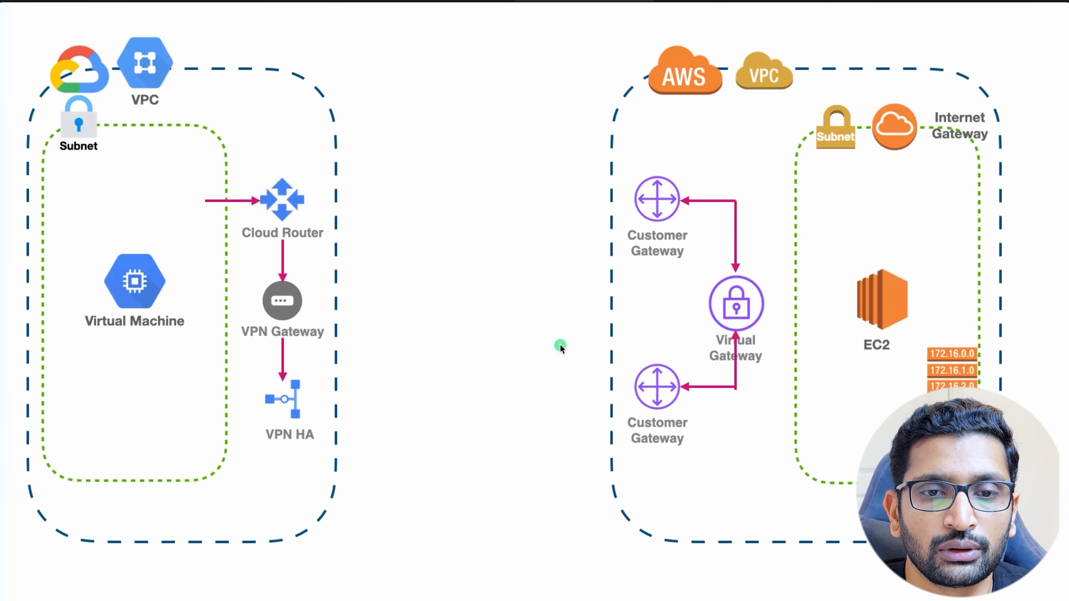
- Advance the diagram and sketch red marks around the Virtual Gateway–EC2 arrow and from both Customer Gateways to the VPN Gateway
{"action": "key", "text": "Right"}
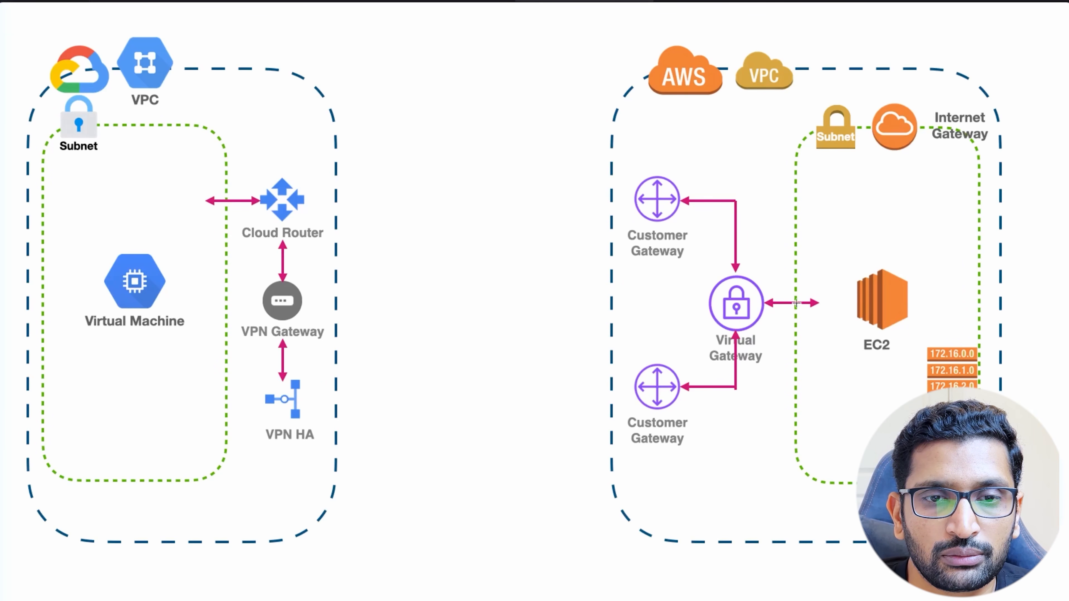
{"action": "mouse_move", "coordinate": [814, 293]}
{"action": "left_mouse_down"}
{"action": "mouse_move", "coordinate": [802, 279]}
{"action": "mouse_move", "coordinate": [751, 283]}
{"action": "mouse_move", "coordinate": [781, 329]}
{"action": "mouse_move", "coordinate": [818, 288]}
{"action": "mouse_move", "coordinate": [794, 280]}
{"action": "mouse_move", "coordinate": [799, 291]}
{"action": "left_mouse_up"}
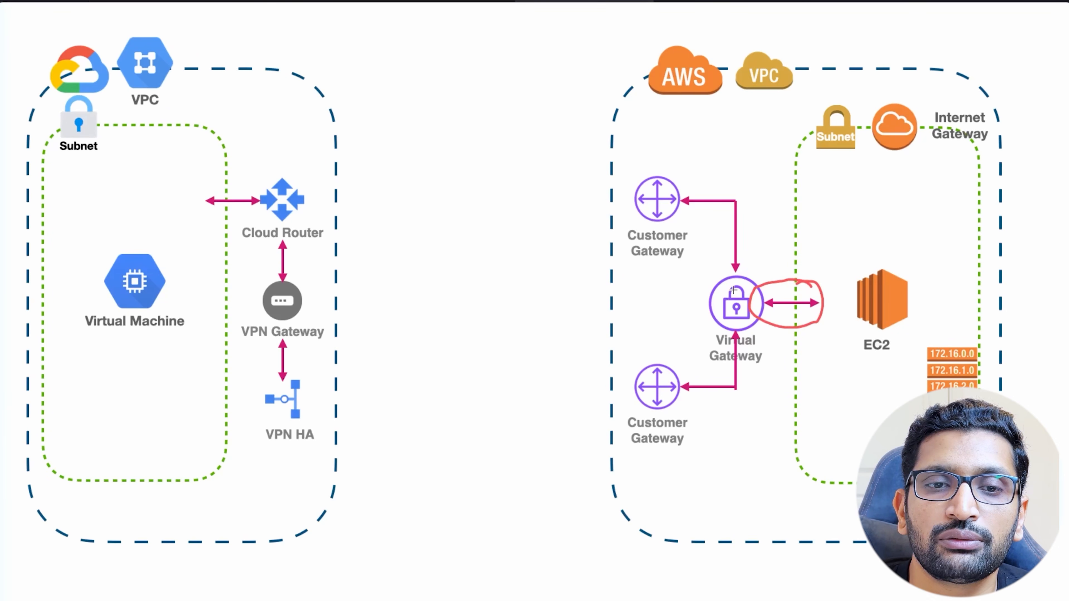
{"action": "mouse_move", "coordinate": [733, 289]}
{"action": "left_mouse_down"}
{"action": "mouse_move", "coordinate": [774, 227]}
{"action": "mouse_move", "coordinate": [756, 92]}
{"action": "mouse_move", "coordinate": [773, 113]}
{"action": "left_mouse_up"}
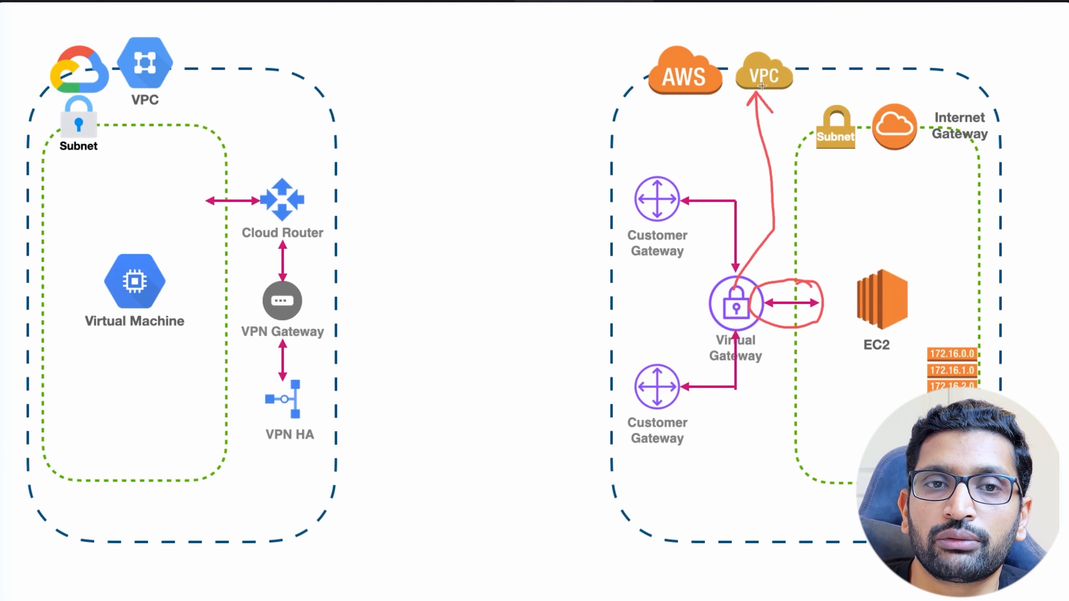
{"action": "mouse_move", "coordinate": [634, 200]}
{"action": "left_mouse_down"}
{"action": "mouse_move", "coordinate": [353, 285]}
{"action": "mouse_move", "coordinate": [299, 291]}
{"action": "mouse_move", "coordinate": [319, 308]}
{"action": "left_mouse_up"}
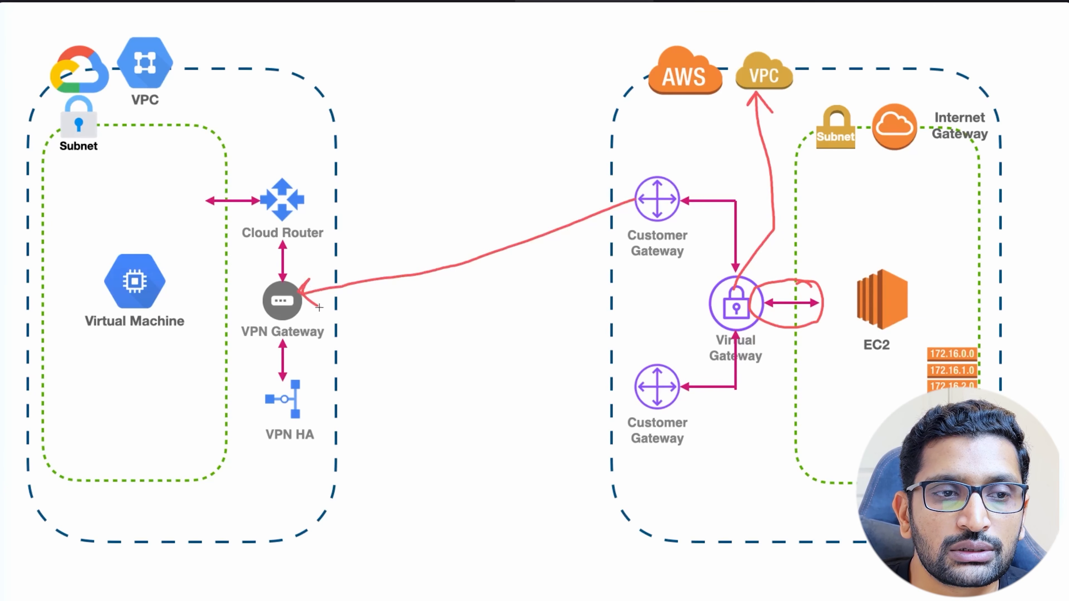
{"action": "mouse_move", "coordinate": [628, 387]}
{"action": "left_mouse_down"}
{"action": "mouse_move", "coordinate": [411, 346]}
{"action": "mouse_move", "coordinate": [325, 314]}
{"action": "mouse_move", "coordinate": [329, 302]}
{"action": "mouse_move", "coordinate": [320, 311]}
{"action": "mouse_move", "coordinate": [346, 313]}
{"action": "left_mouse_up"}
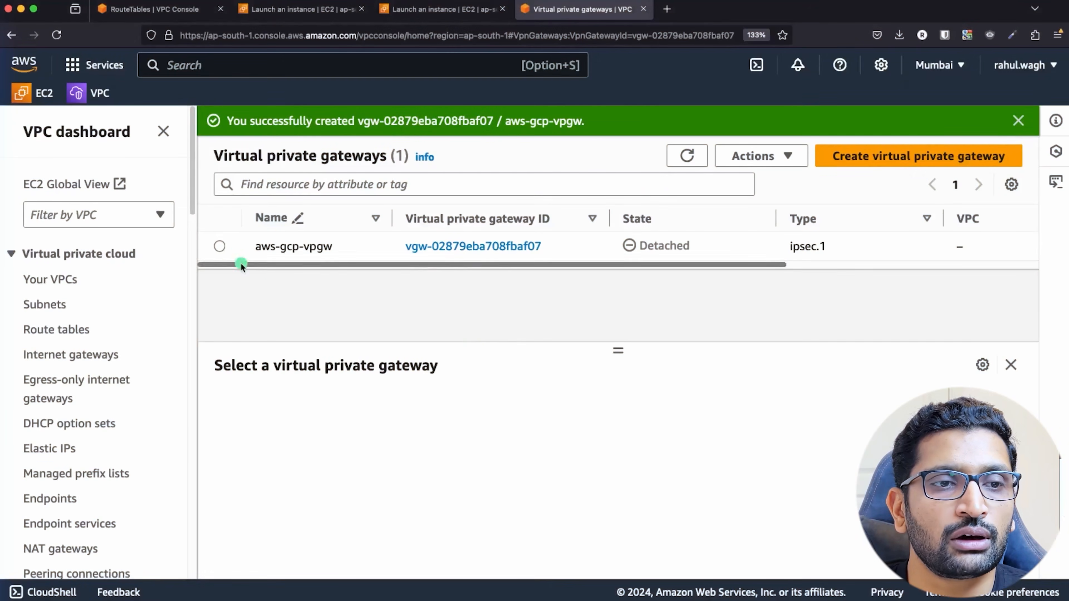
{"action": "left_click", "coordinate": [221, 247]}
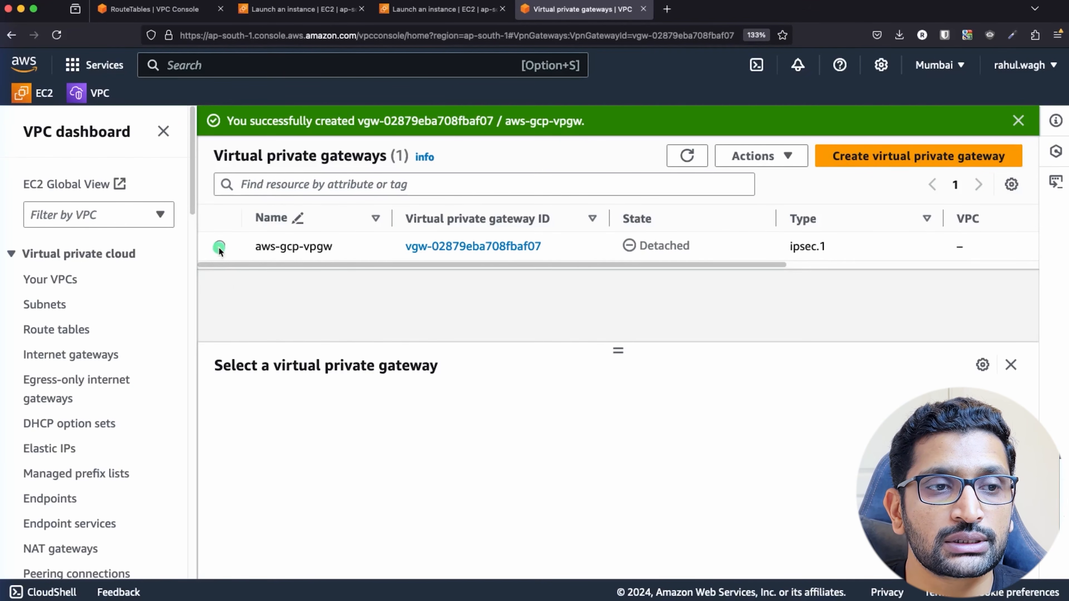
- Attach the aws-gcp-vpgw virtual private gateway to the aws-vpc-hybrid-vpc-demo VPC
{"action": "left_click", "coordinate": [219, 247]}
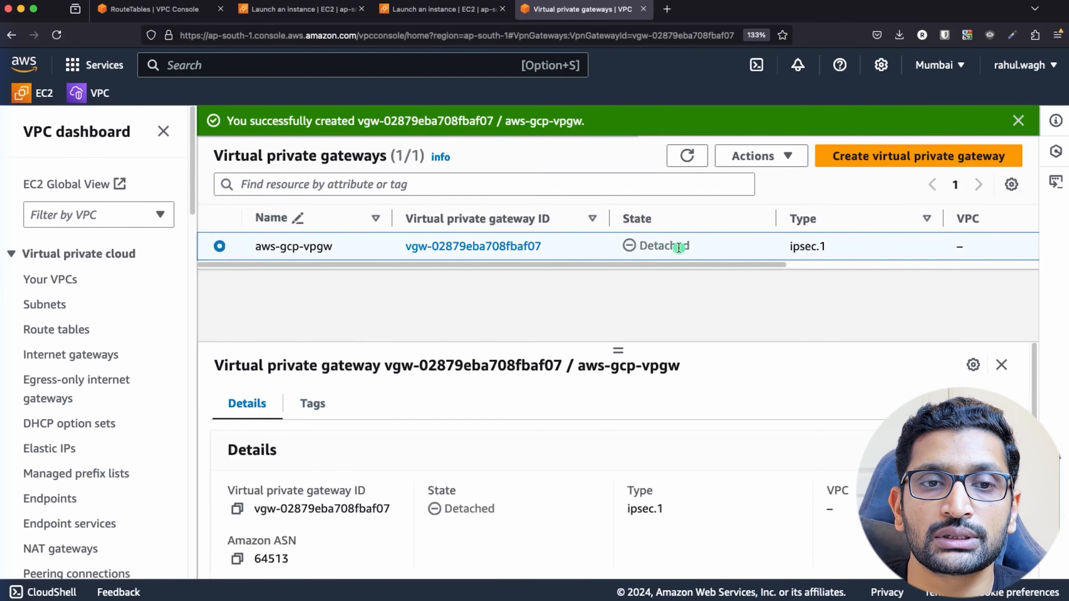
{"action": "left_click", "coordinate": [789, 158]}
{"action": "left_click", "coordinate": [783, 184]}
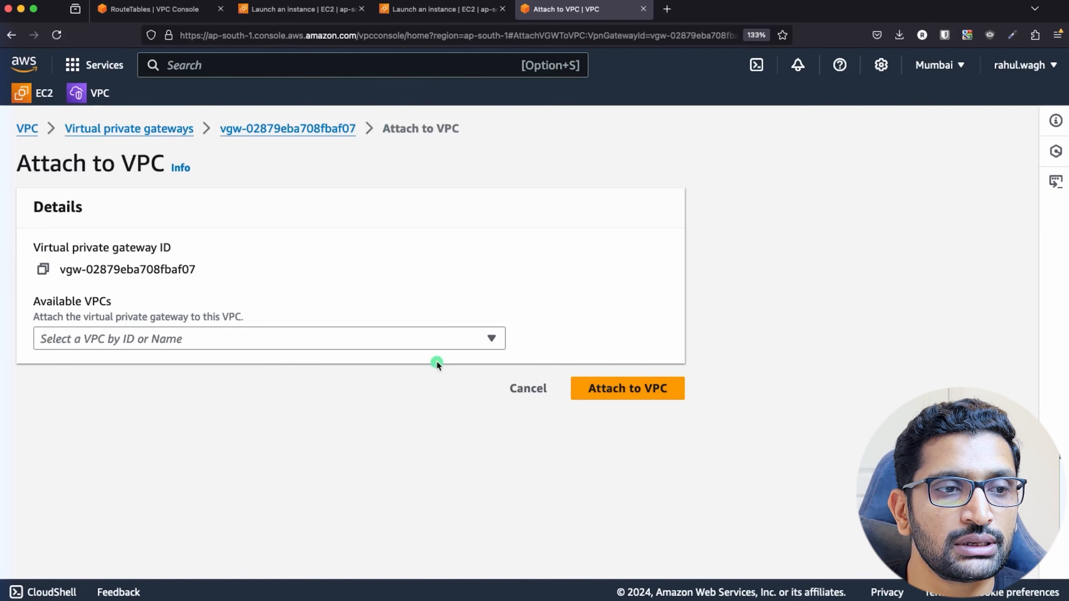
{"action": "left_click", "coordinate": [448, 332]}
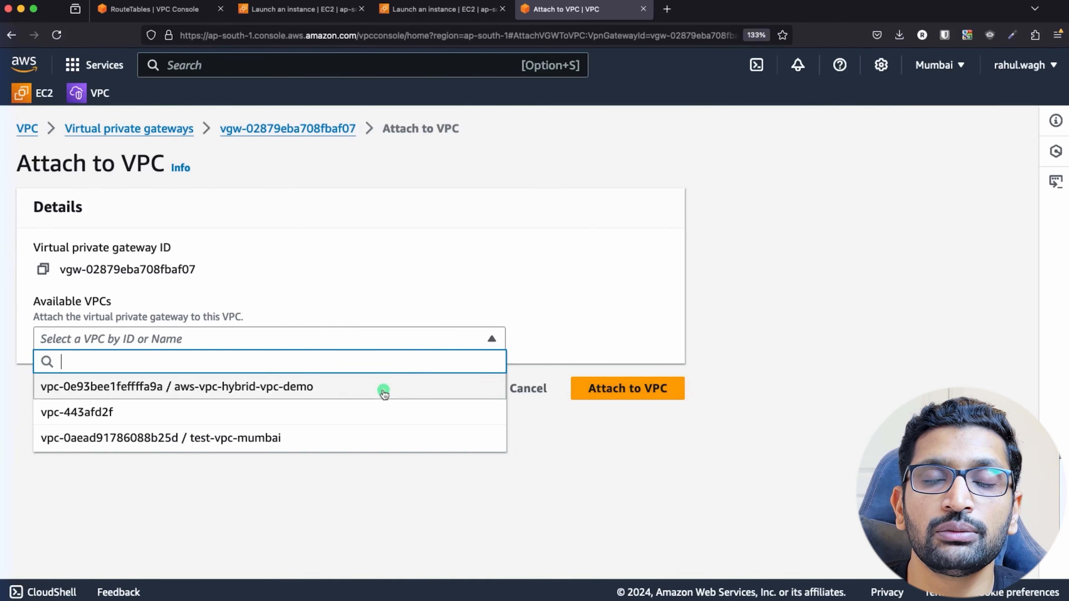
{"action": "left_click", "coordinate": [202, 391]}
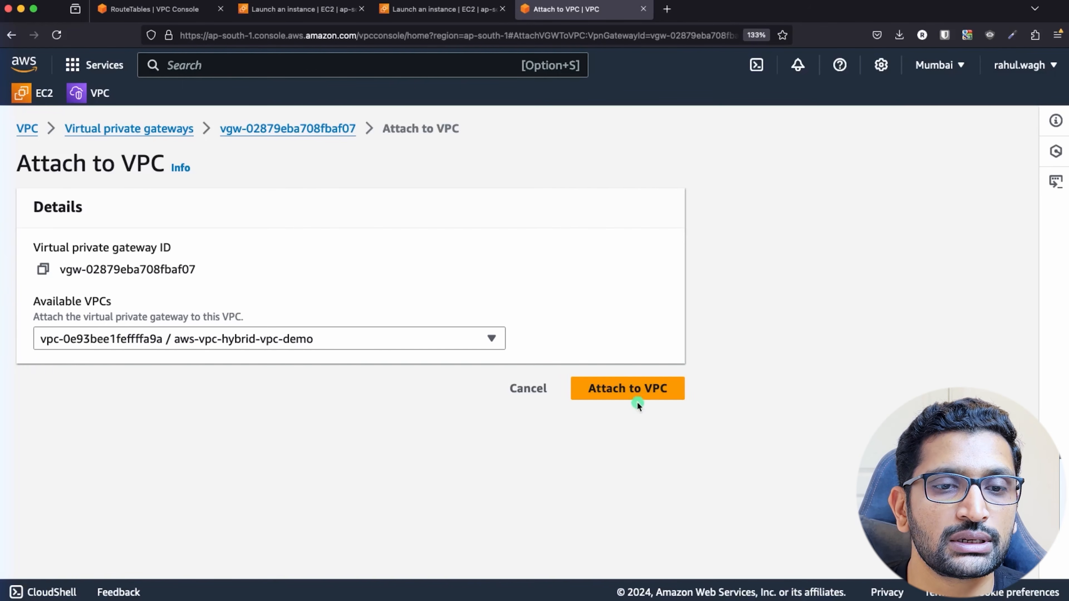
{"action": "left_click", "coordinate": [643, 390]}
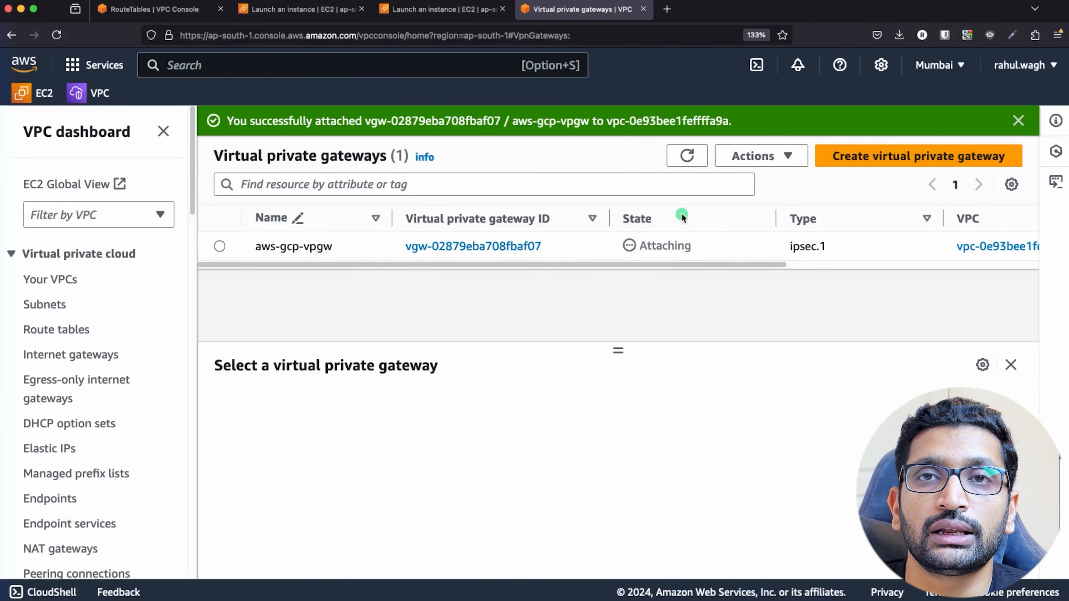
- Refresh the gateway list until aws-gcp-vpgw reads Attached, comparing against the architecture diagram
{"action": "left_click", "coordinate": [688, 156]}
{"action": "left_click", "coordinate": [687, 156]}
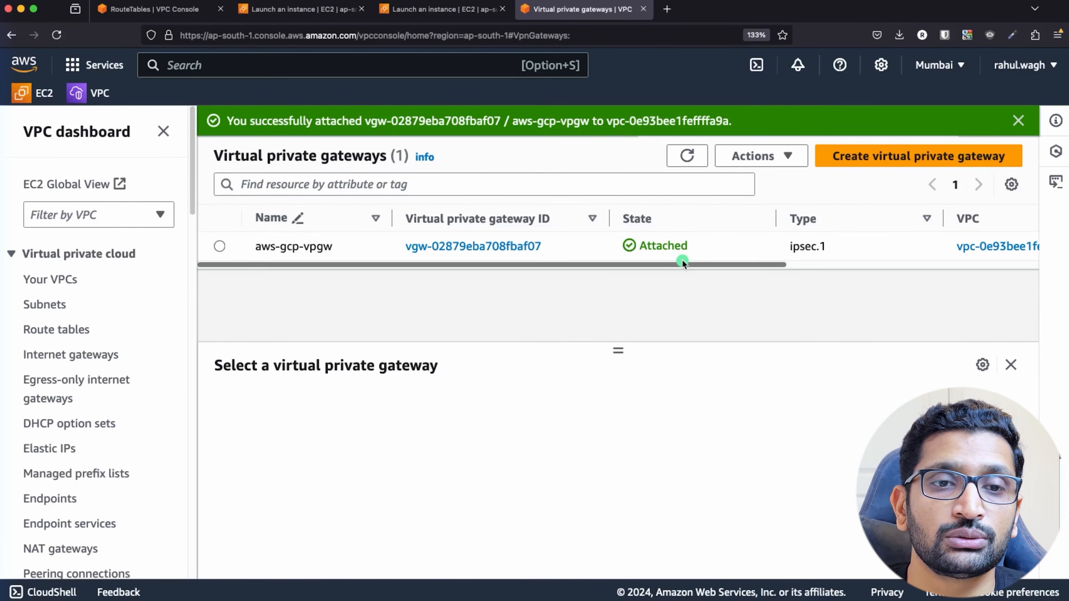
{"action": "key", "text": "super+Tab"}
{"action": "key", "text": "super+Tab"}
{"action": "key", "text": "super+Tab"}
{"action": "key", "text": "super+Tab"}
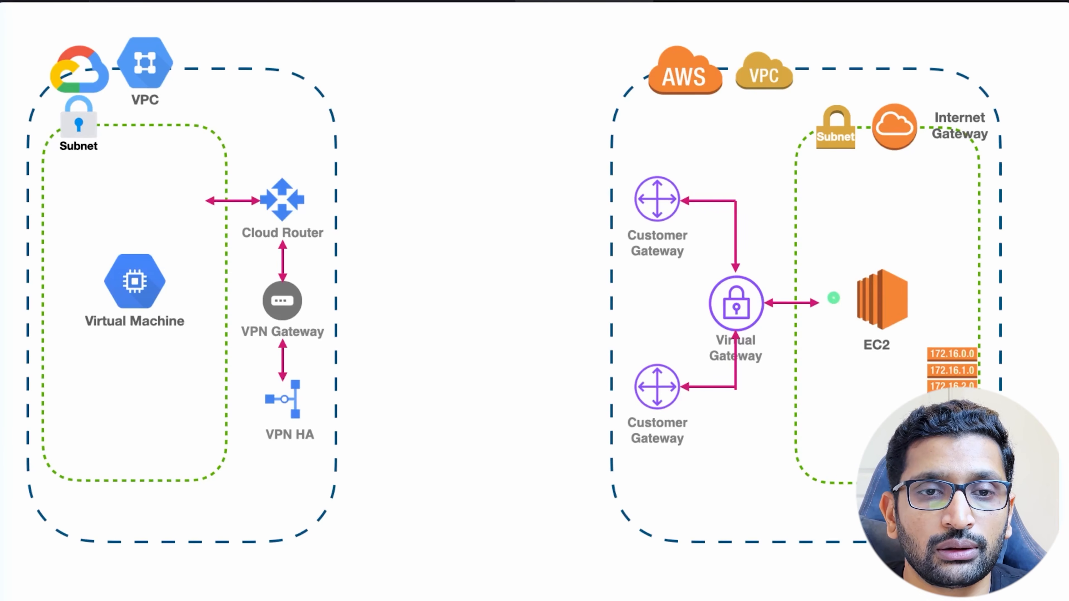
{"action": "key", "text": "super+Tab"}
{"action": "key", "text": "super+shift+Tab"}
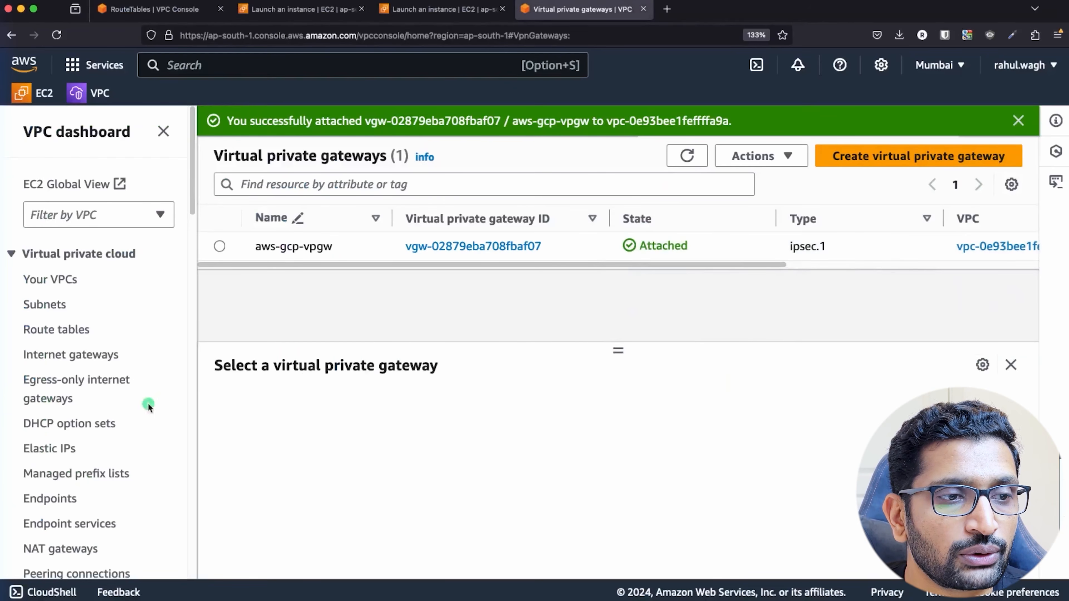
{"action": "scroll", "coordinate": [143, 392], "scroll_direction": "down", "scroll_amount": 10}
{"action": "scroll", "coordinate": [130, 375], "scroll_direction": "down", "scroll_amount": 8}
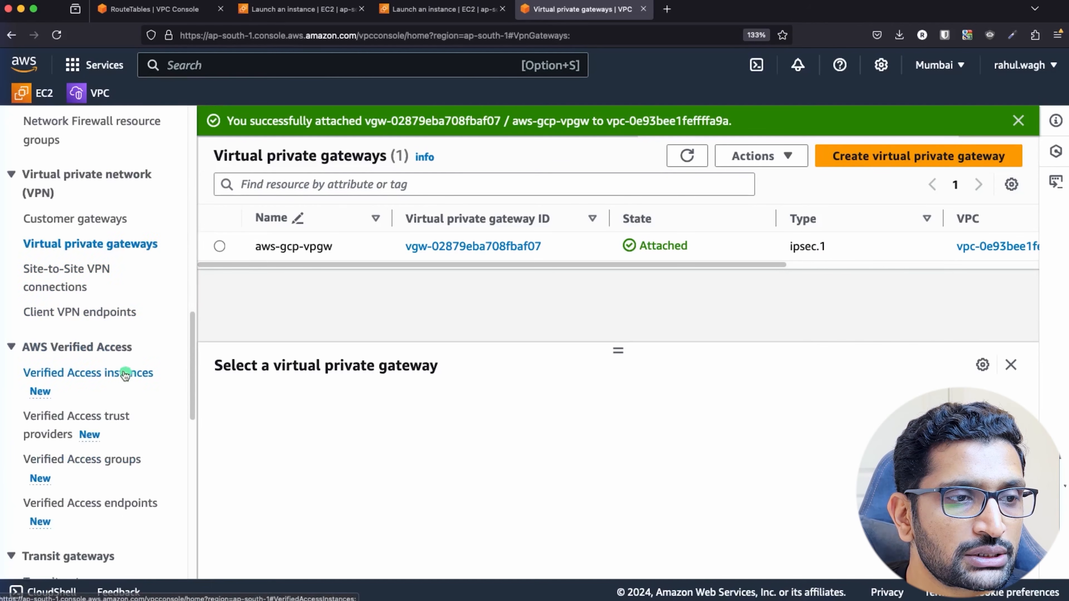
- Go to the Site-to-Site VPN connections page, still empty, checking the architecture diagram alongside
{"action": "left_click", "coordinate": [72, 291]}
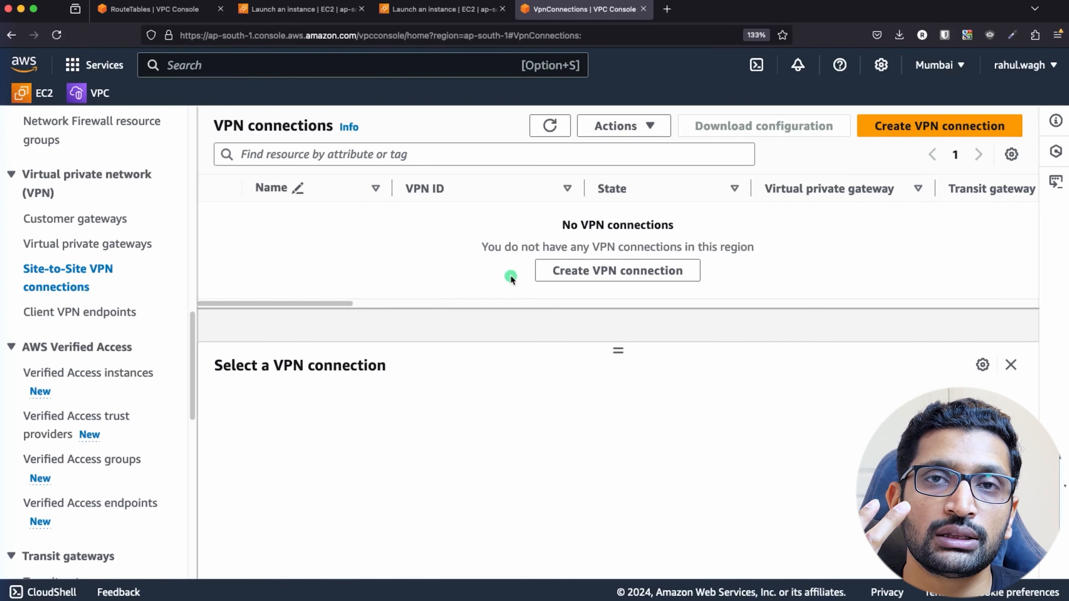
{"action": "key", "text": "super+Tab"}
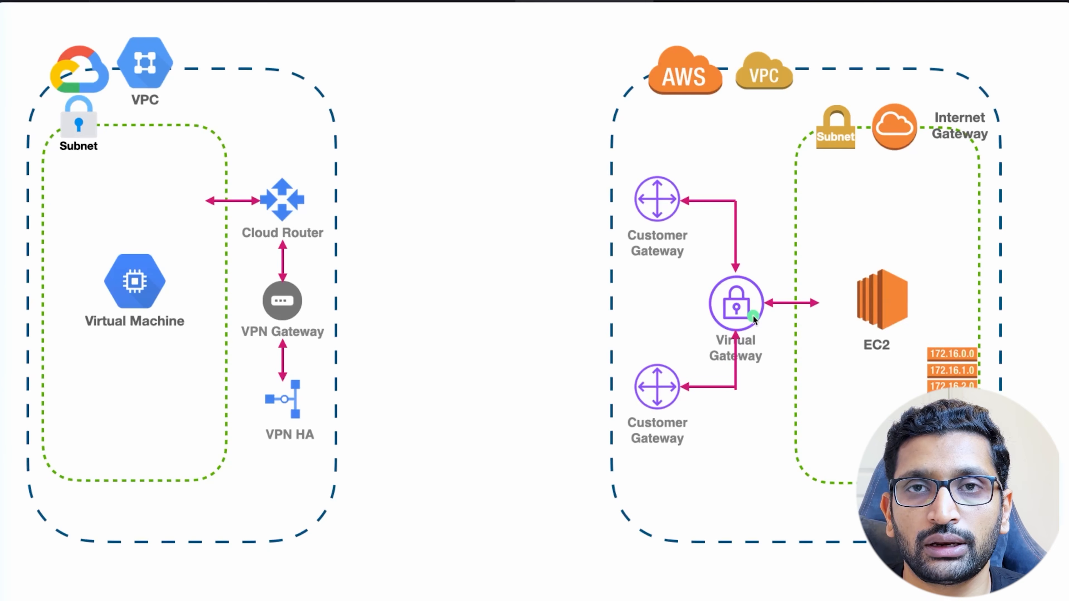
{"action": "key", "text": "super+Tab"}
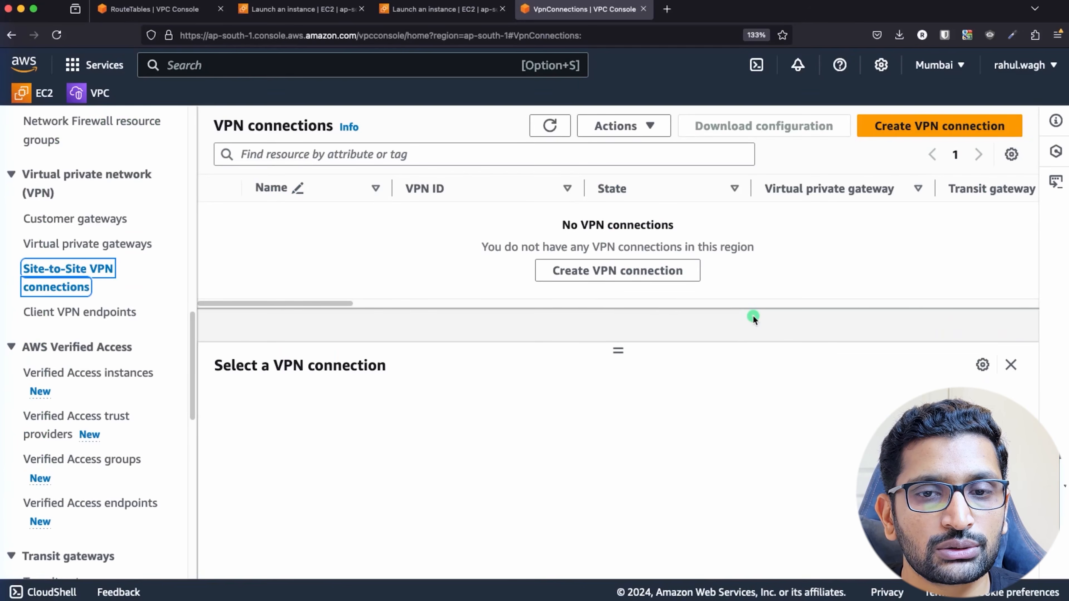
{"action": "key", "text": "super+Tab"}
{"action": "key", "text": "super+Tab"}
{"action": "key", "text": "super+Tab"}
{"action": "key", "text": "super+Tab"}
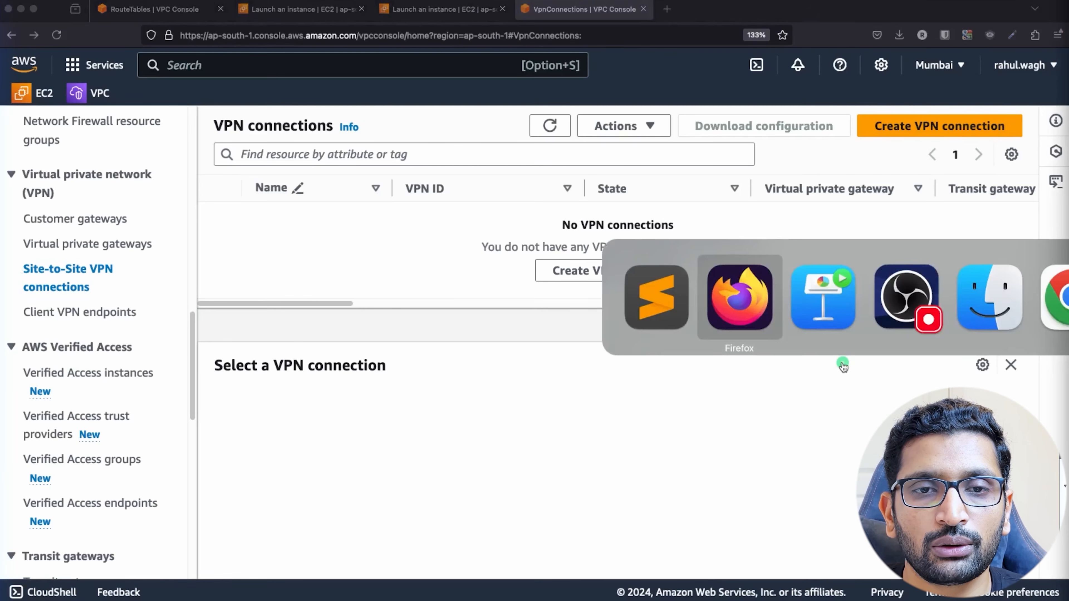
{"action": "key", "text": "super+Tab"}
{"action": "key", "text": "super+Tab"}
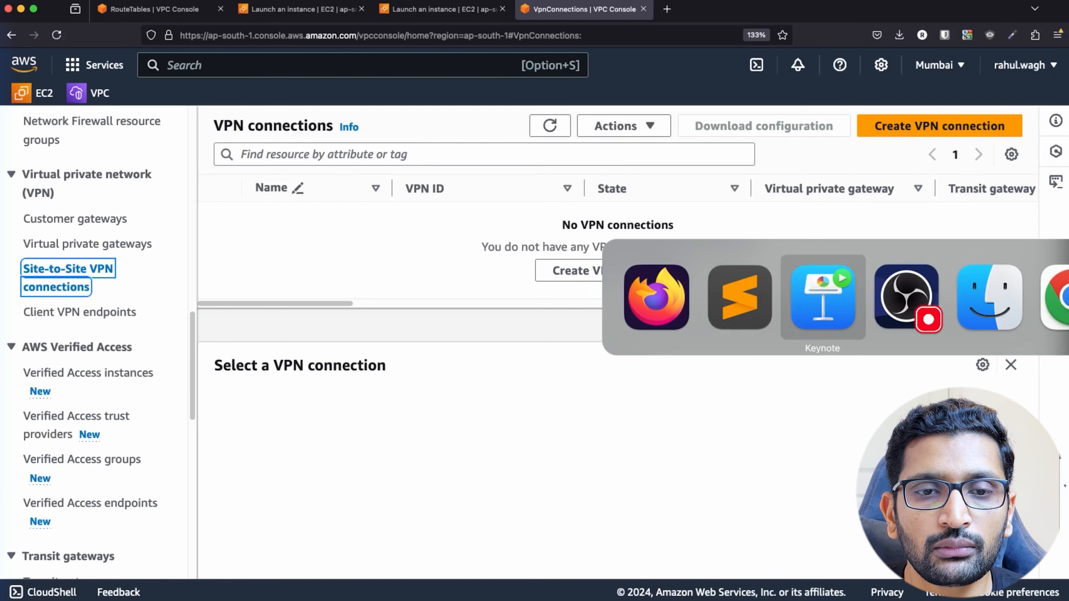
{"action": "key", "text": "super+shift+Tab"}
{"action": "key", "text": "super+shift+Tab"}
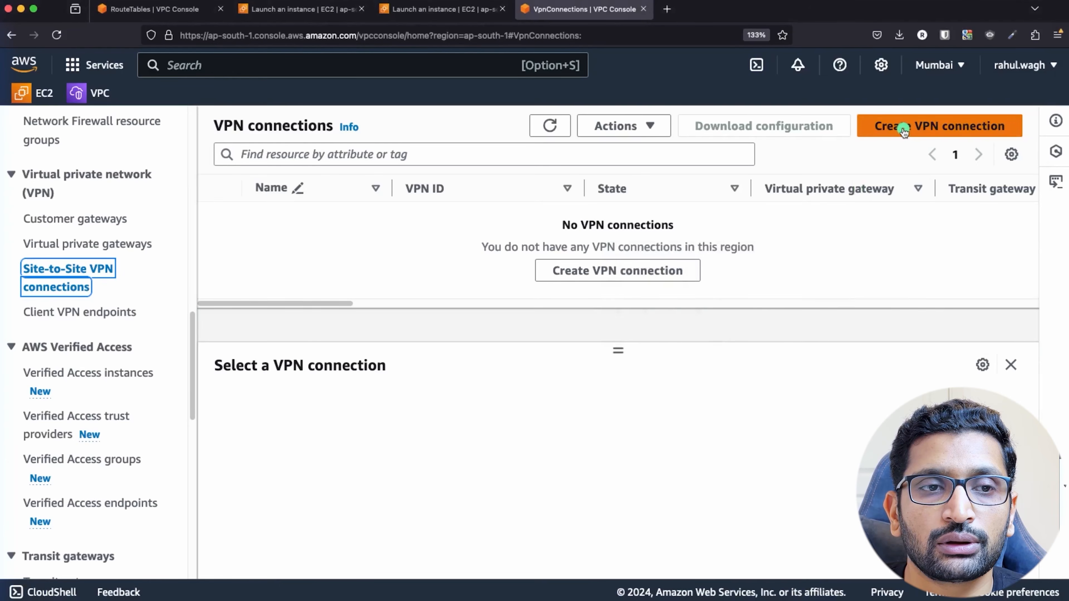
- Begin a new VPN connection with the name tag aws-gcp-vpn-01
{"action": "left_click", "coordinate": [903, 132]}
{"action": "left_click", "coordinate": [173, 305]}
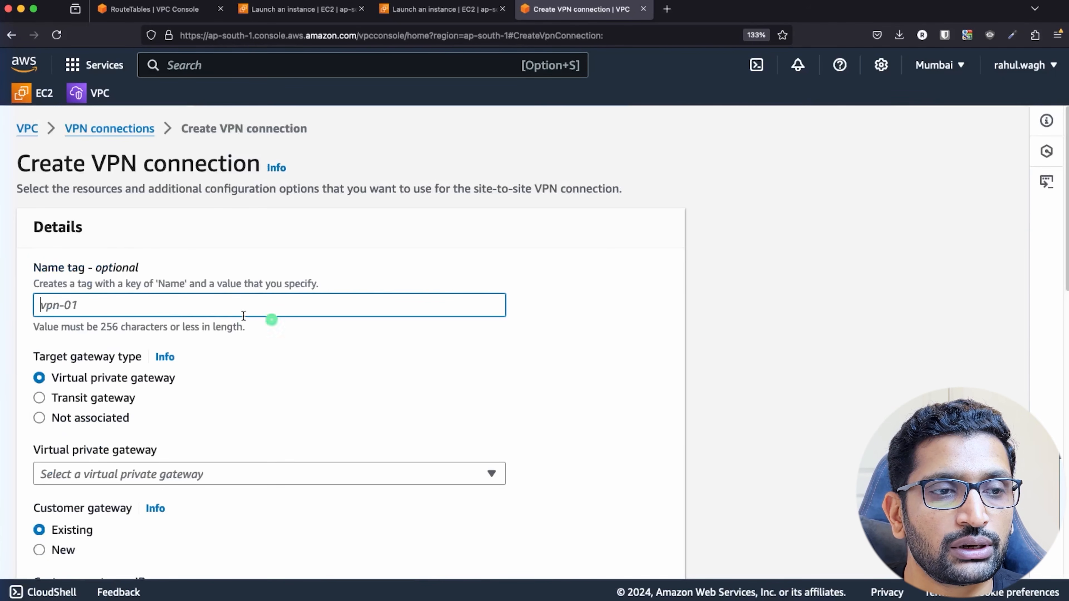
{"action": "key", "text": "super+Tab"}
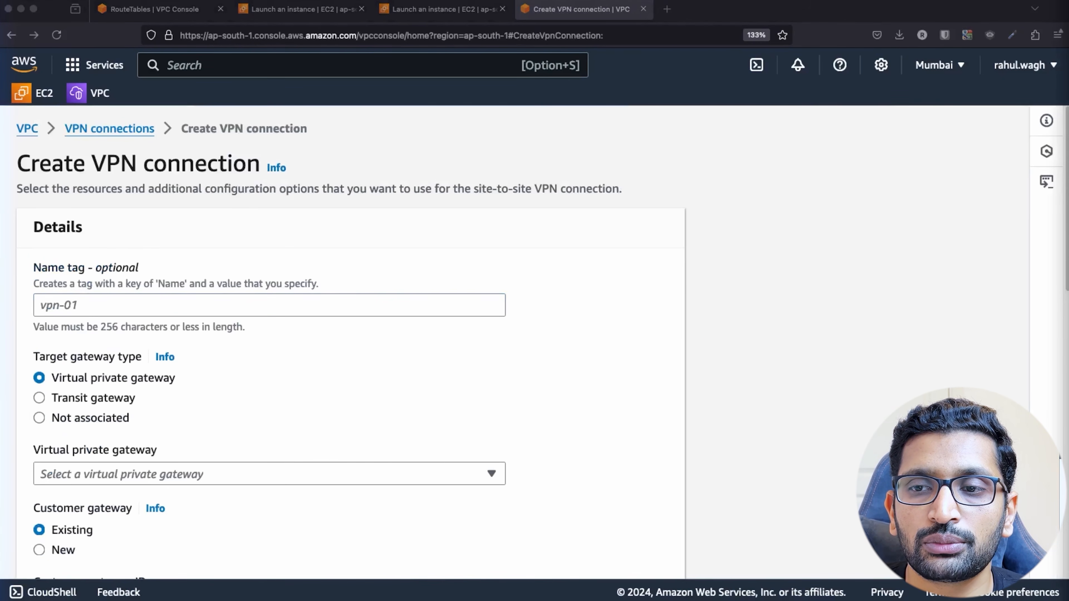
{"action": "left_click", "coordinate": [123, 307]}
{"action": "type", "text": "aws-gcp-vpn-01"}
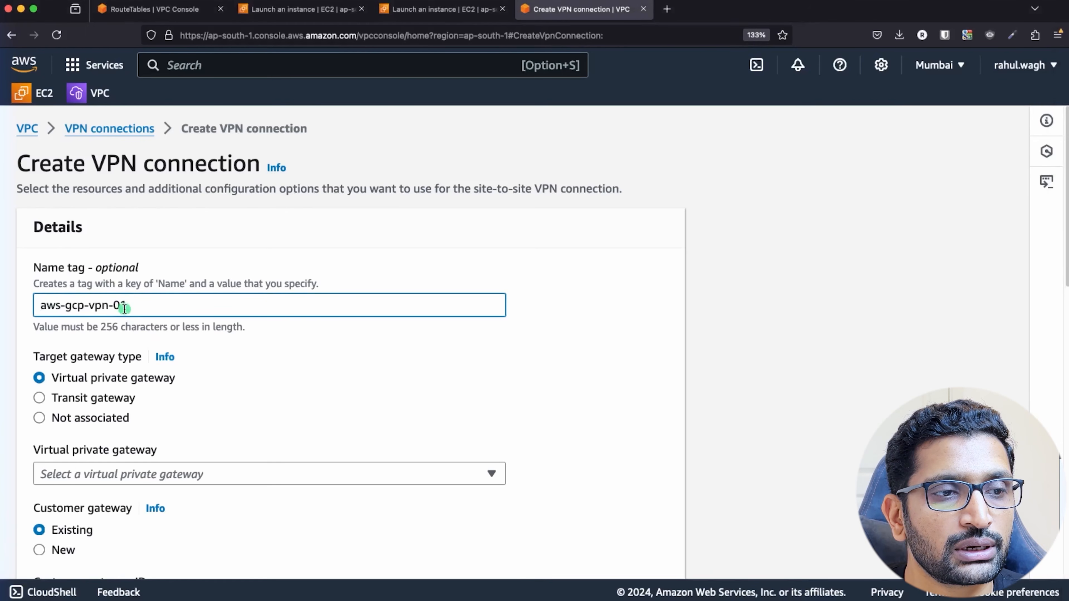
{"action": "scroll", "coordinate": [352, 380], "scroll_direction": "down", "scroll_amount": 3}
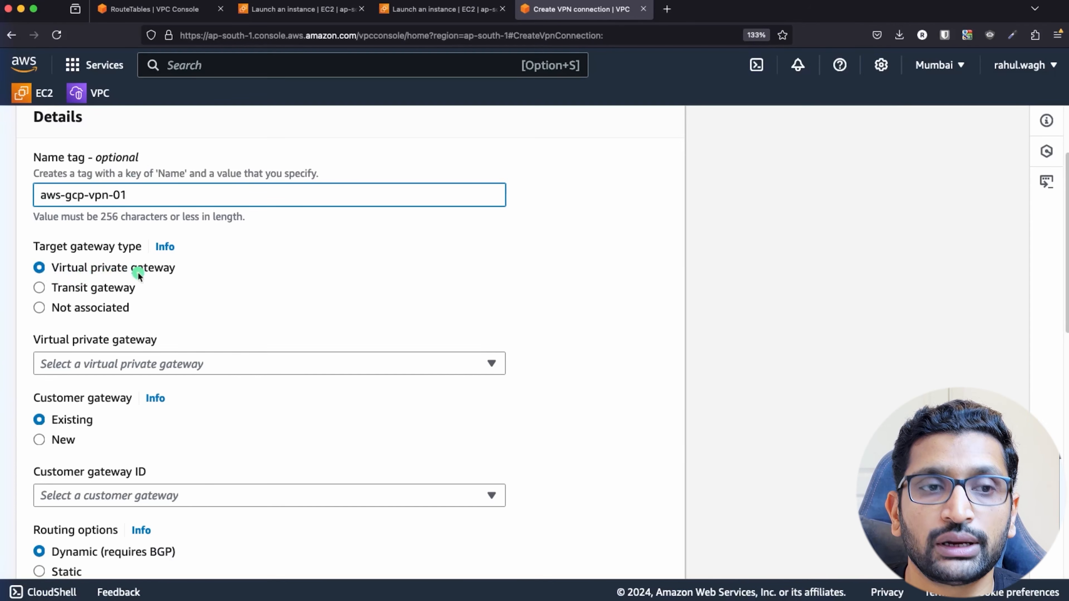
{"action": "scroll", "coordinate": [251, 318], "scroll_direction": "down", "scroll_amount": 1}
{"action": "key", "text": "super+Tab"}
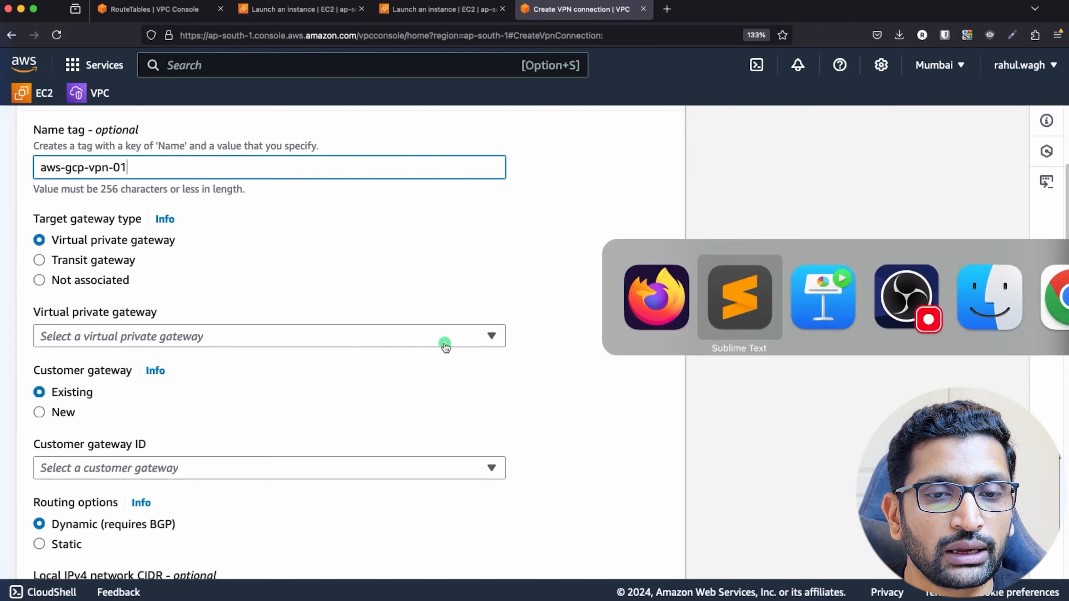
{"action": "key", "text": "super+Tab"}
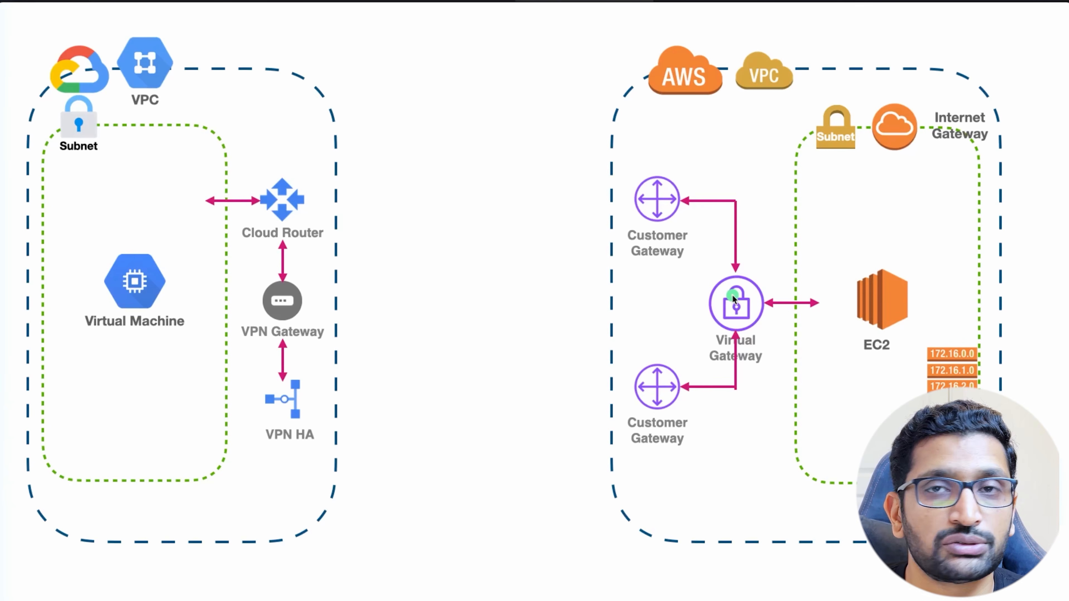
{"action": "key", "text": "super+Tab"}
- Choose aws-gcp-vpgw as the connection's virtual private gateway
{"action": "left_click", "coordinate": [342, 336]}
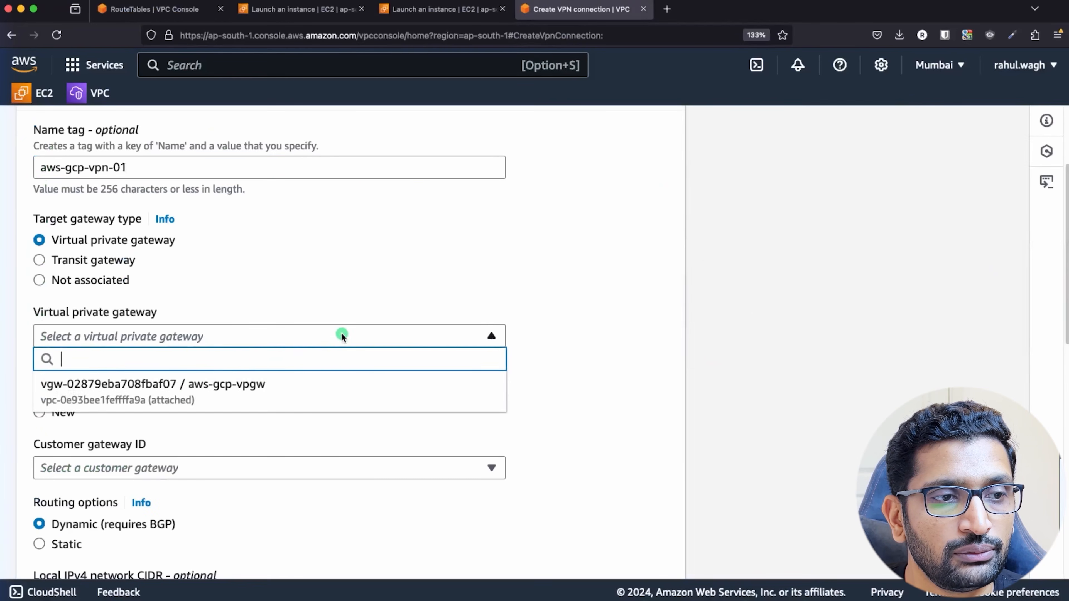
{"action": "left_click", "coordinate": [186, 392]}
{"action": "scroll", "coordinate": [346, 286], "scroll_direction": "down", "scroll_amount": 3}
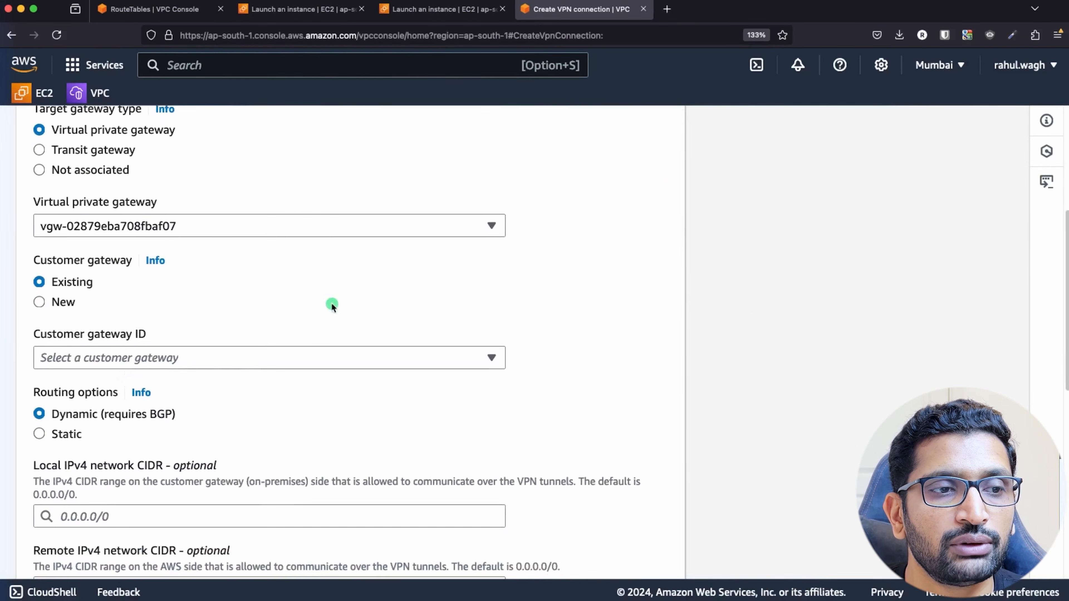
{"action": "scroll", "coordinate": [217, 365], "scroll_direction": "up", "scroll_amount": 4}
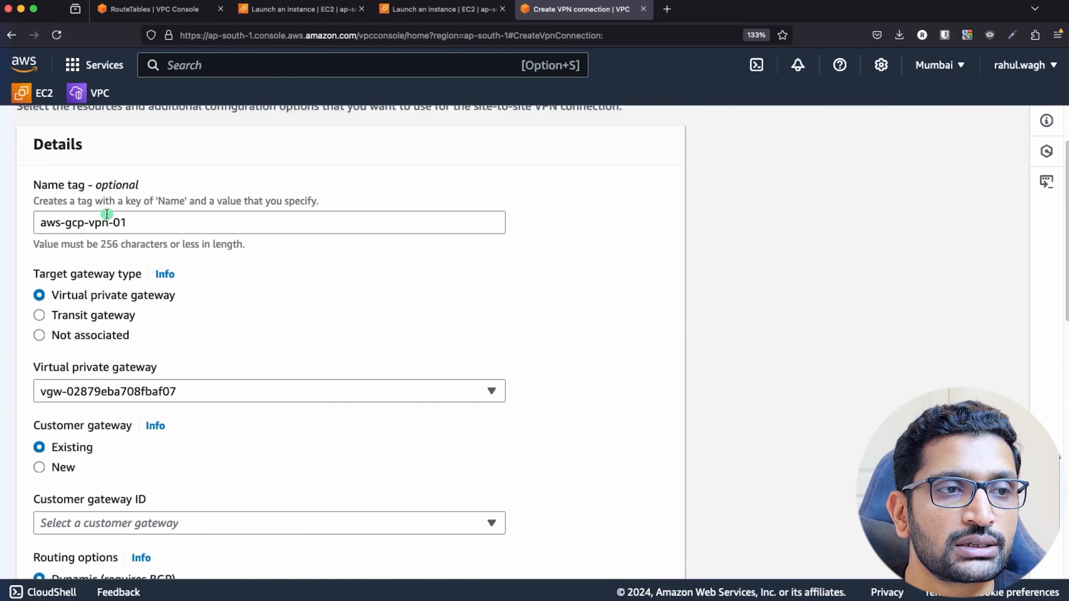
{"action": "key", "text": "super+Tab"}
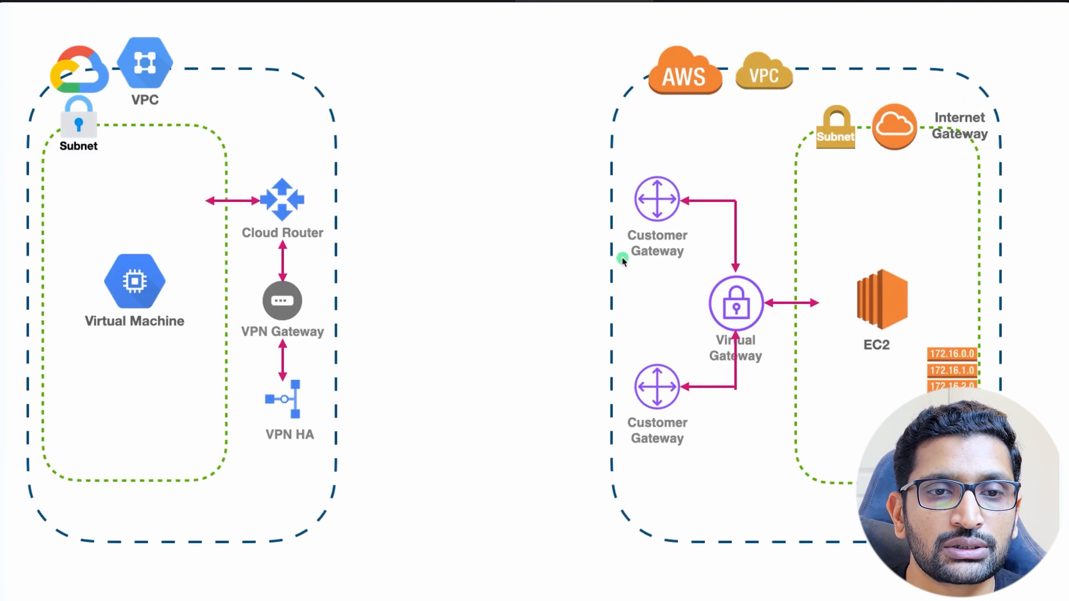
{"action": "key", "text": "super+Tab"}
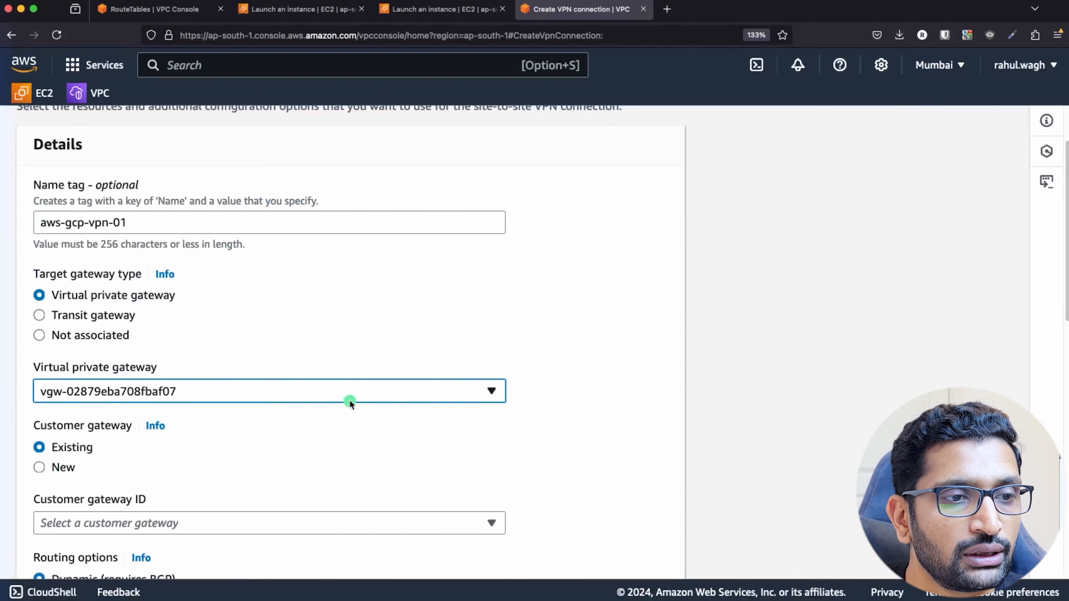
{"action": "scroll", "coordinate": [349, 400], "scroll_direction": "down", "scroll_amount": 5}
- Select customer gateway aws-gcp-cgw-1, keep dynamic routing, and create the connection
{"action": "left_click", "coordinate": [347, 332]}
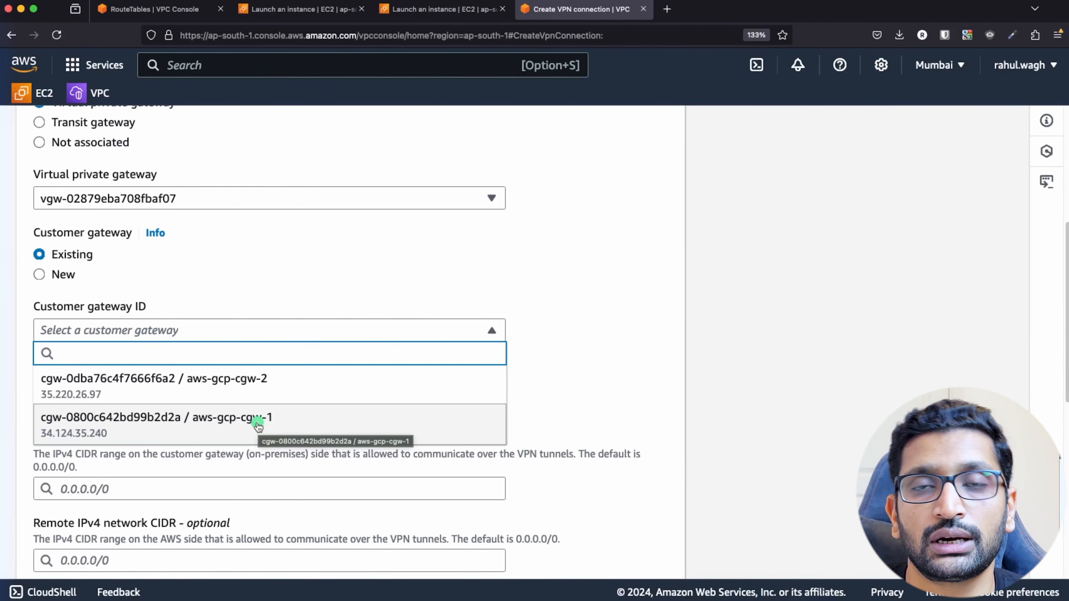
{"action": "left_click", "coordinate": [278, 425]}
{"action": "scroll", "coordinate": [315, 401], "scroll_direction": "down", "scroll_amount": 5}
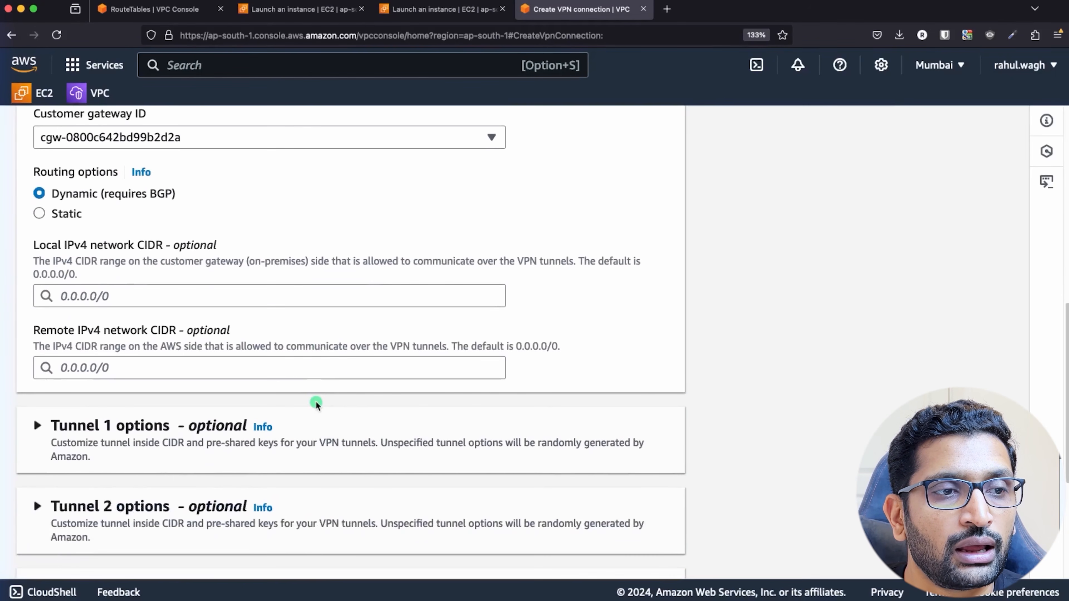
{"action": "key", "text": "super+Tab"}
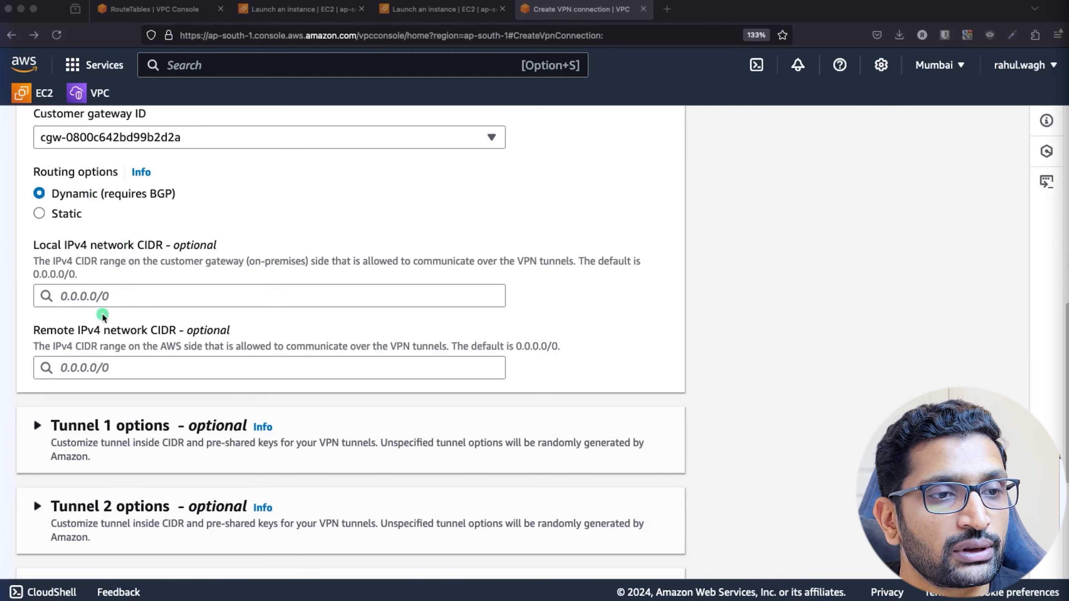
{"action": "scroll", "coordinate": [152, 332], "scroll_direction": "up", "scroll_amount": 10}
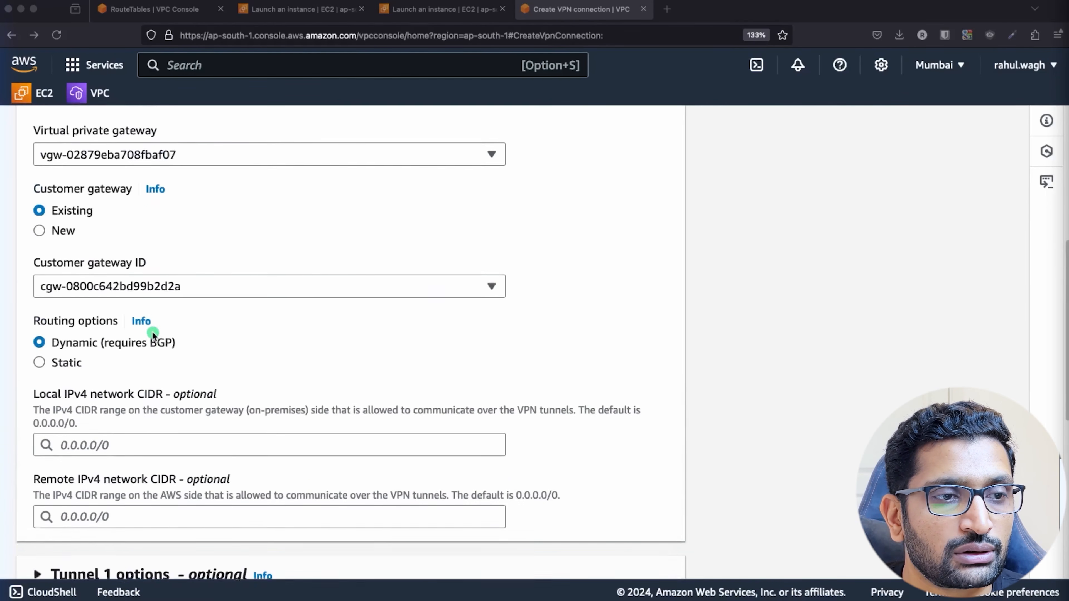
{"action": "scroll", "coordinate": [152, 331], "scroll_direction": "down", "scroll_amount": 15}
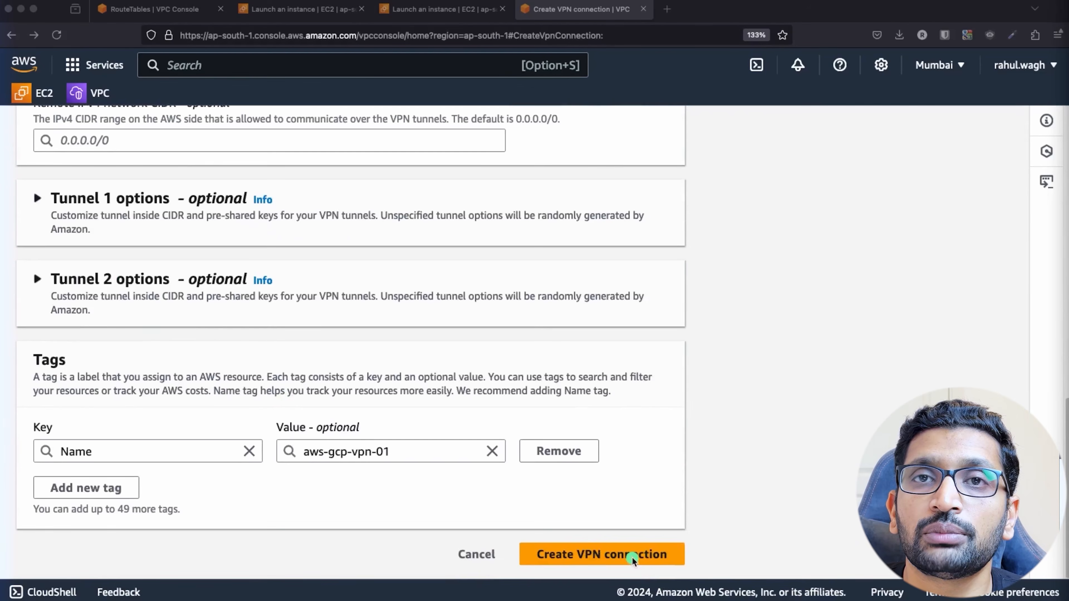
{"action": "left_click", "coordinate": [630, 557]}
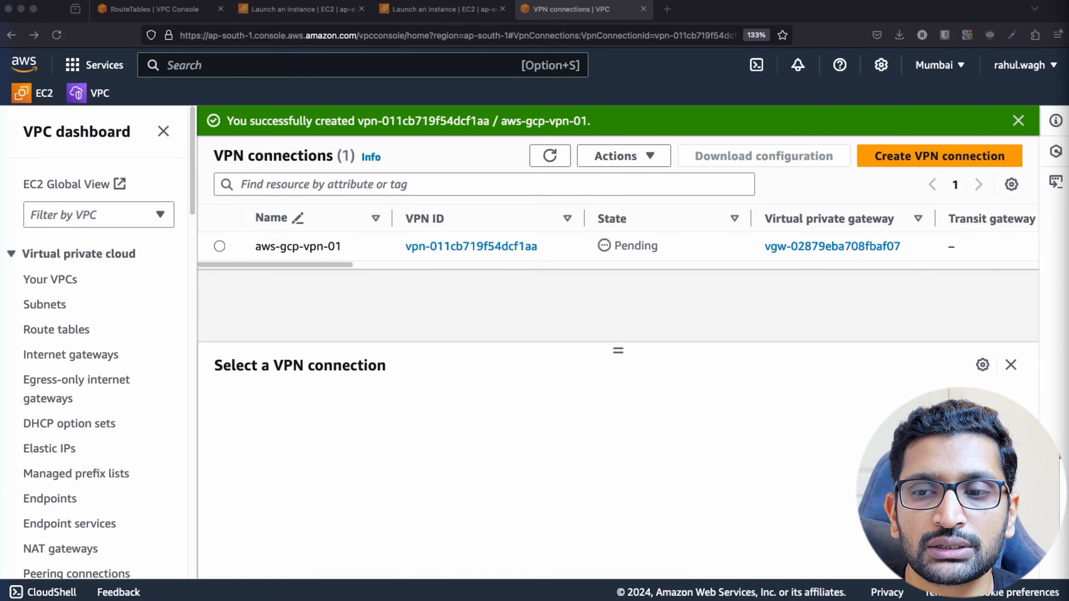
- Sketch red marks on both Customer Gateways and their Virtual Gateway links, then clear them
{"action": "key", "text": "super+Tab"}
{"action": "key", "text": "super+Tab"}
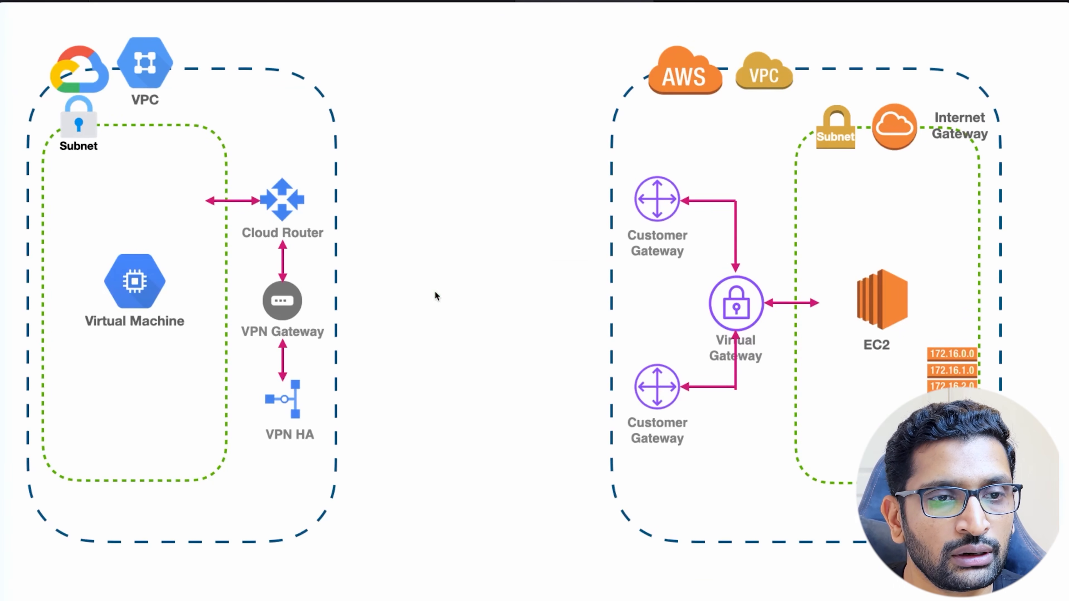
{"action": "mouse_move", "coordinate": [703, 200]}
{"action": "left_mouse_down"}
{"action": "mouse_move", "coordinate": [622, 186]}
{"action": "mouse_move", "coordinate": [688, 252]}
{"action": "mouse_move", "coordinate": [689, 183]}
{"action": "mouse_move", "coordinate": [722, 278]}
{"action": "left_mouse_up"}
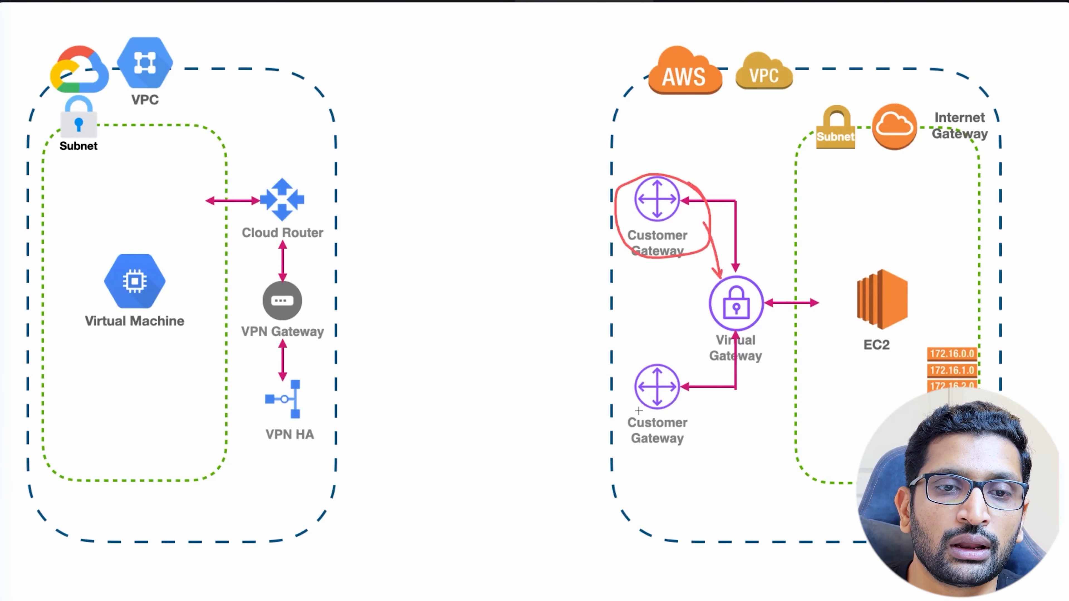
{"action": "mouse_move", "coordinate": [675, 363]}
{"action": "left_mouse_down"}
{"action": "mouse_move", "coordinate": [658, 356]}
{"action": "mouse_move", "coordinate": [627, 419]}
{"action": "mouse_move", "coordinate": [690, 362]}
{"action": "mouse_move", "coordinate": [657, 348]}
{"action": "left_mouse_up"}
{"action": "left_click_drag", "start_coordinate": [696, 386], "coordinate": [721, 332]}
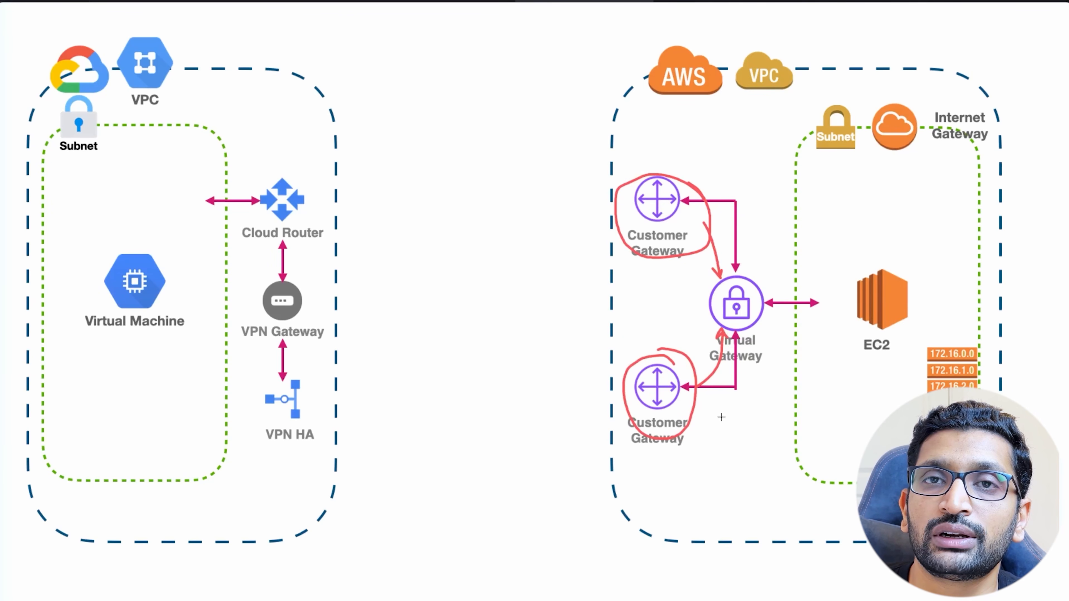
{"action": "key", "text": "Escape"}
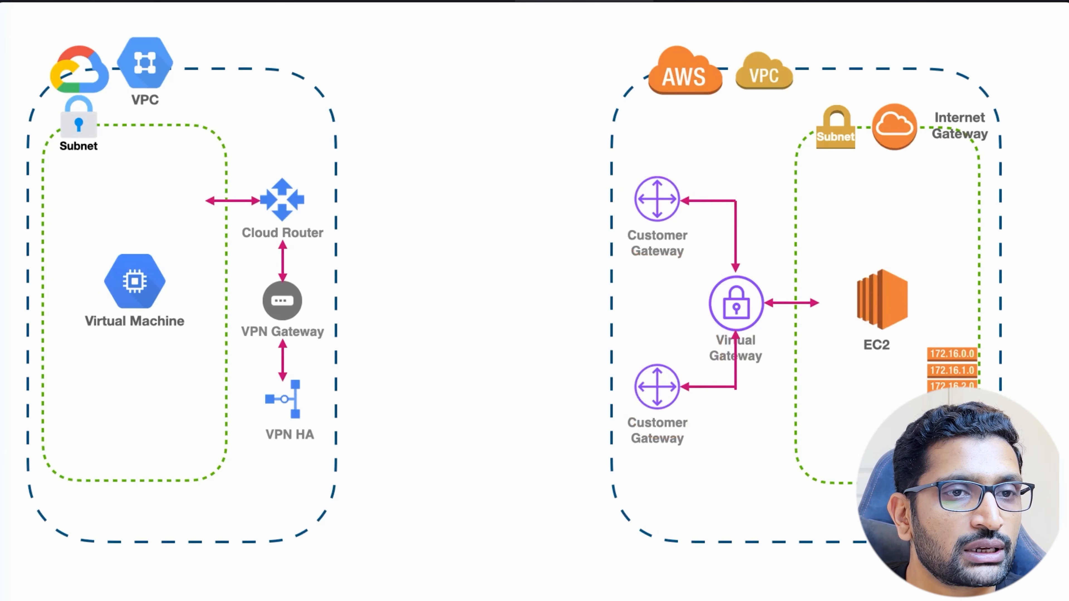
{"action": "key", "text": "super+Tab"}
{"action": "key", "text": "super+Tab"}
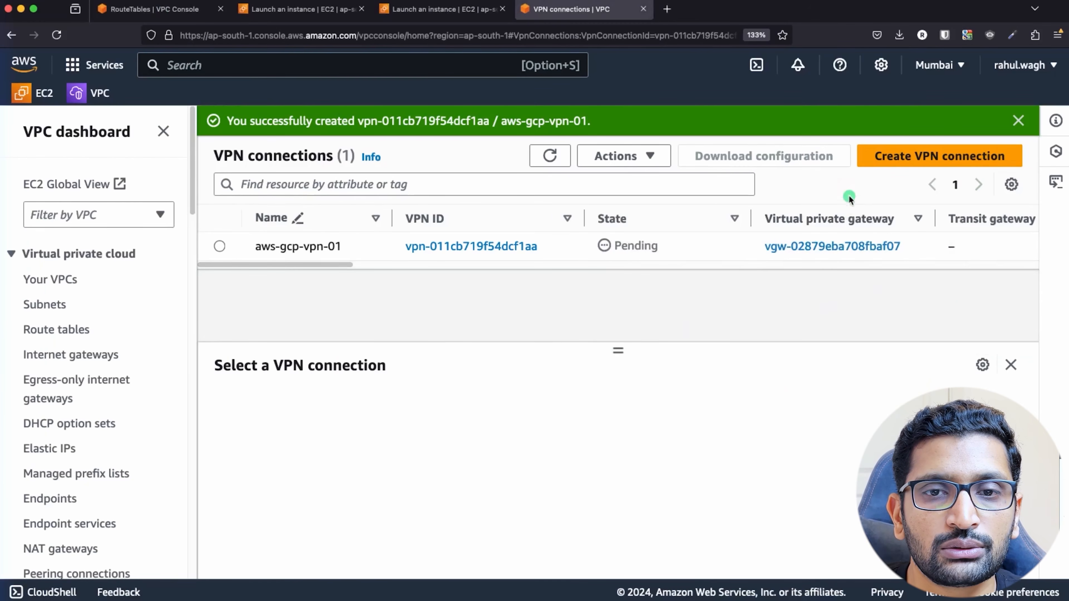
- Start VPN connection aws-gcp-vpn-02 on the existing virtual private gateway
{"action": "left_click", "coordinate": [891, 159]}
{"action": "left_click", "coordinate": [227, 311]}
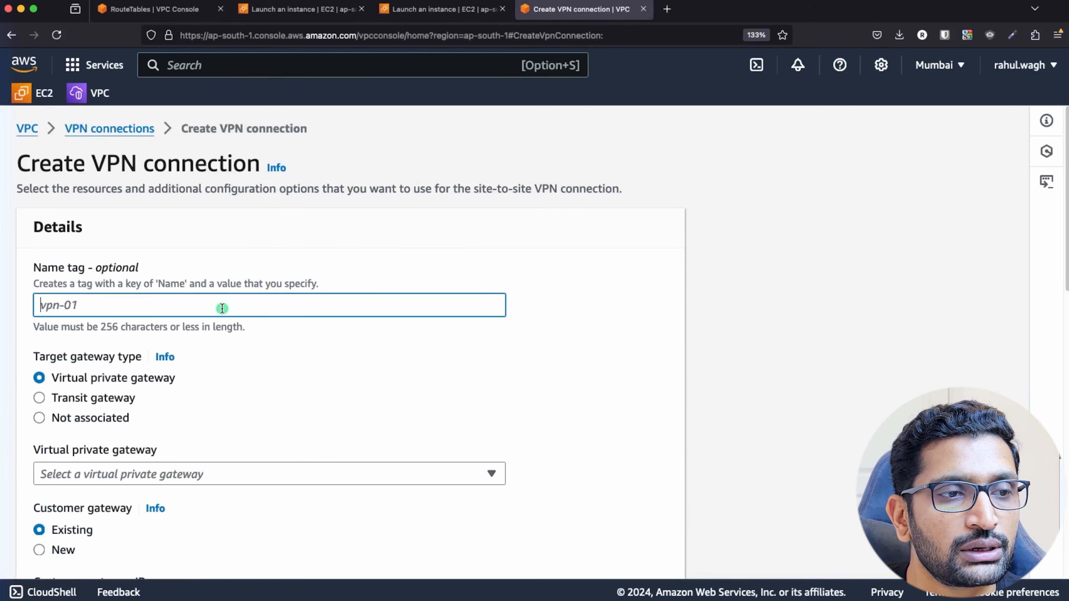
{"action": "type", "text": "aws-gcp-vpn-02"}
{"action": "scroll", "coordinate": [276, 348], "scroll_direction": "down", "scroll_amount": 3}
{"action": "scroll", "coordinate": [276, 348], "scroll_direction": "down", "scroll_amount": 1}
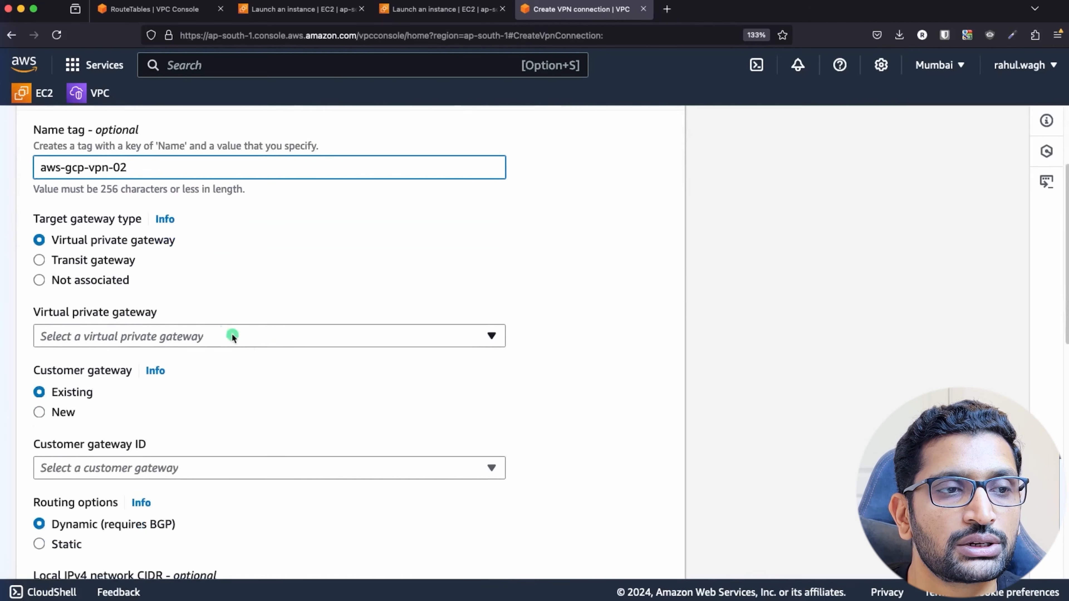
{"action": "left_click", "coordinate": [345, 332]}
{"action": "left_click", "coordinate": [252, 391]}
- Choose customer gateway aws-gcp-cgw-2, keep Dynamic (requires BGP) routing, and create the connection
{"action": "scroll", "coordinate": [246, 395], "scroll_direction": "down", "scroll_amount": 5}
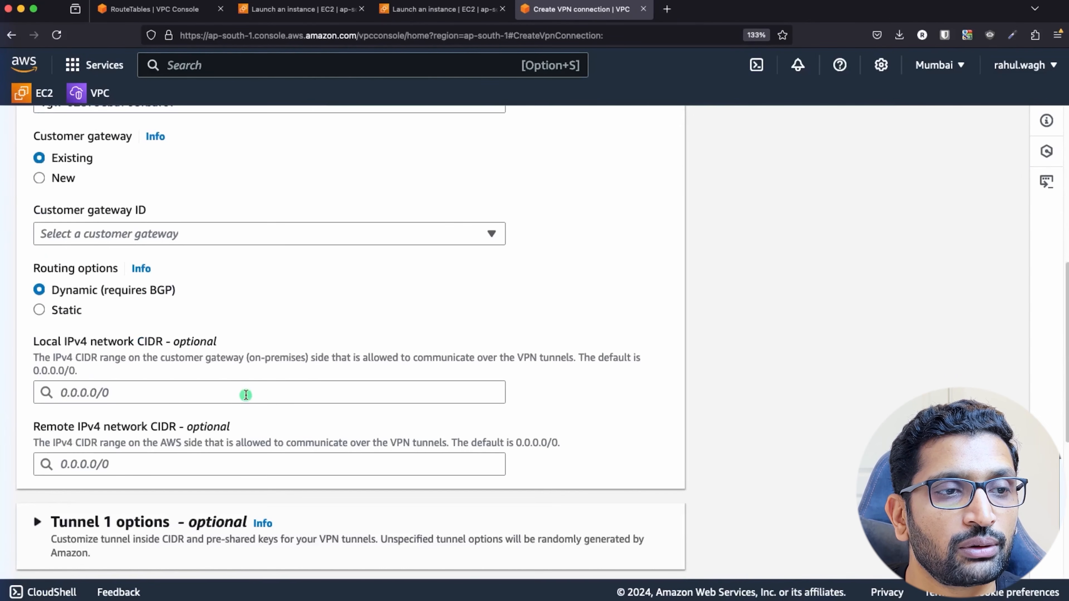
{"action": "left_click", "coordinate": [195, 237]}
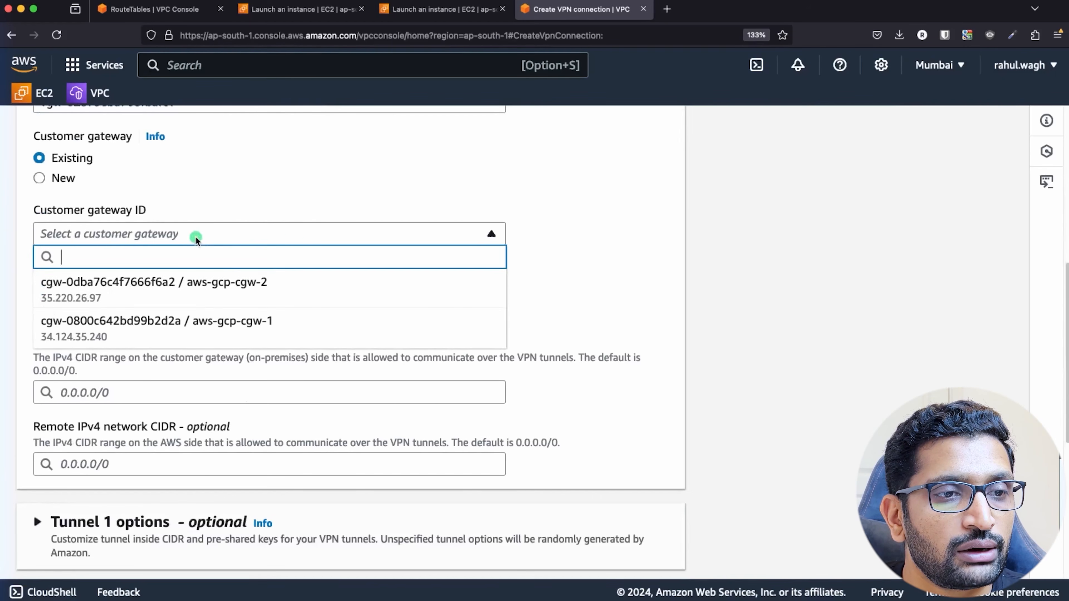
{"action": "left_click", "coordinate": [279, 296]}
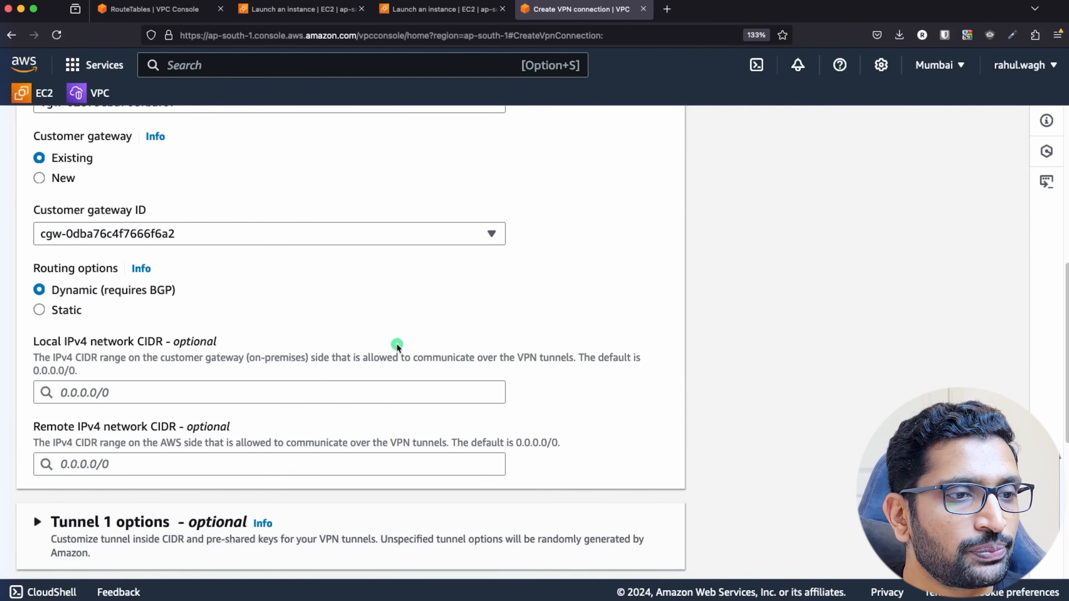
{"action": "scroll", "coordinate": [397, 343], "scroll_direction": "down", "scroll_amount": 2}
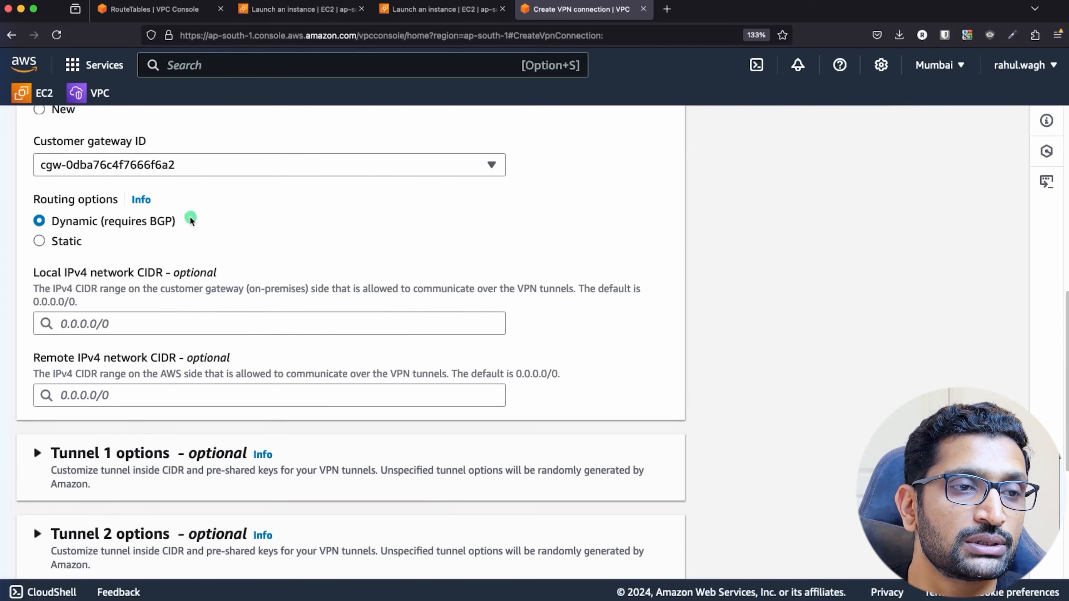
{"action": "left_click_drag", "start_coordinate": [162, 226], "coordinate": [51, 223]}
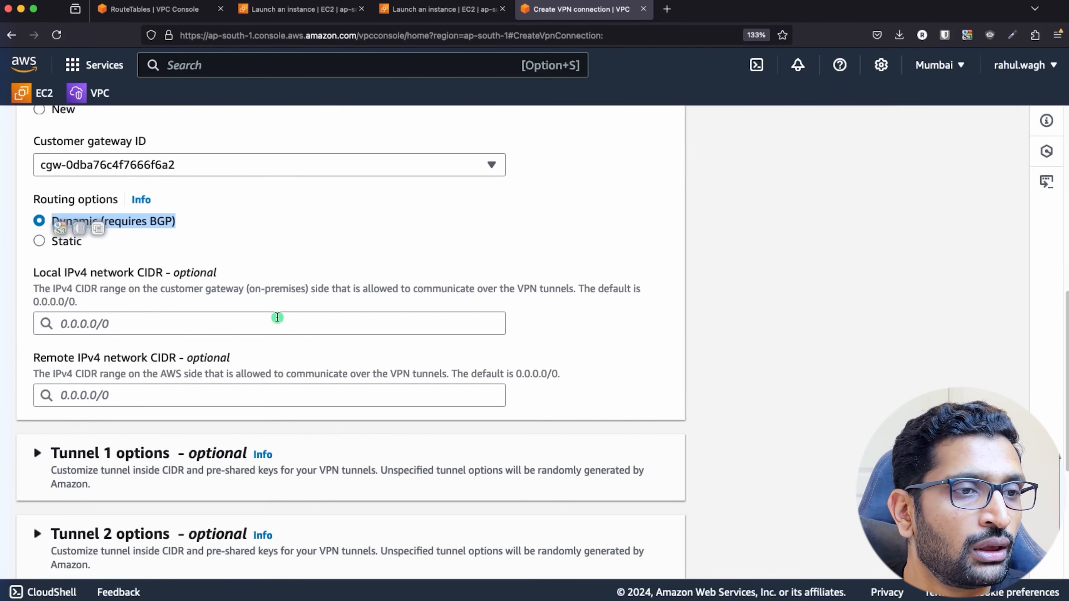
{"action": "scroll", "coordinate": [277, 295], "scroll_direction": "down", "scroll_amount": 5}
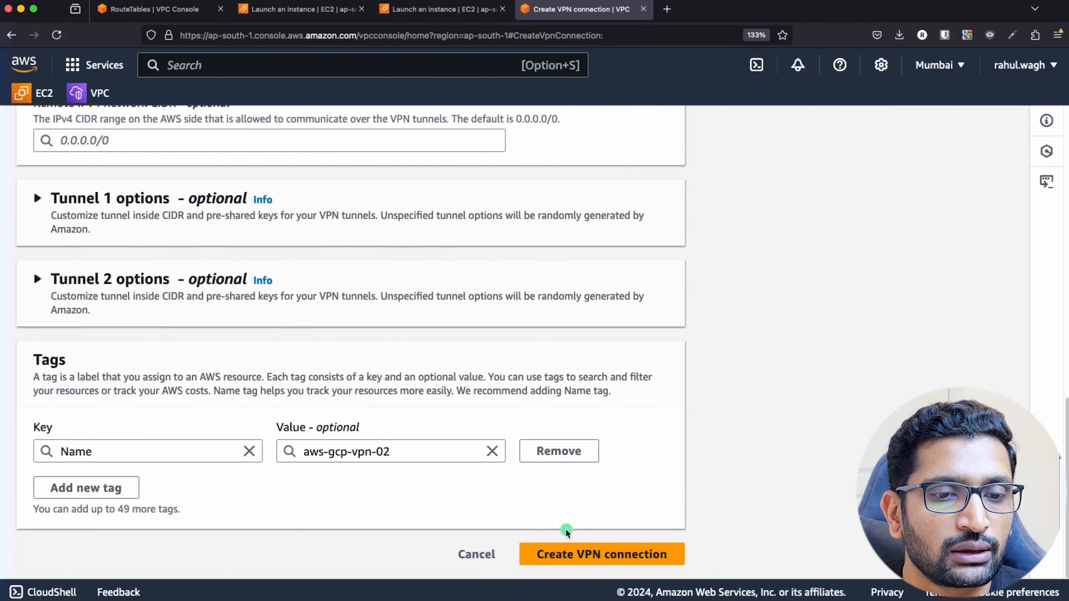
{"action": "left_click", "coordinate": [569, 558]}
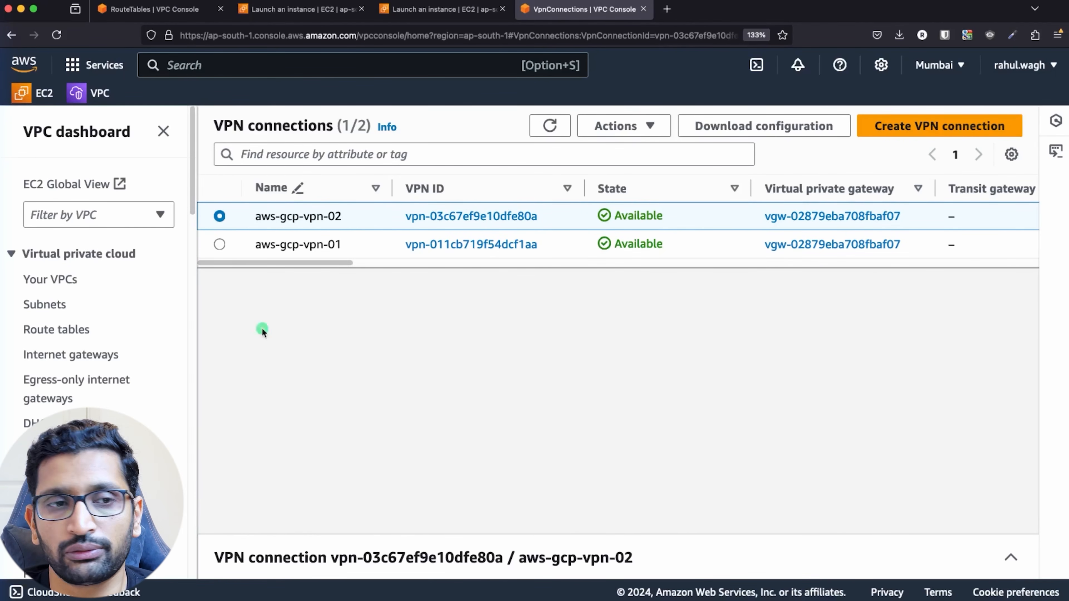
- Show aws-gcp-vpn-01's tunnel details and highlight its tunnel rows and addresses
{"action": "left_click", "coordinate": [221, 245]}
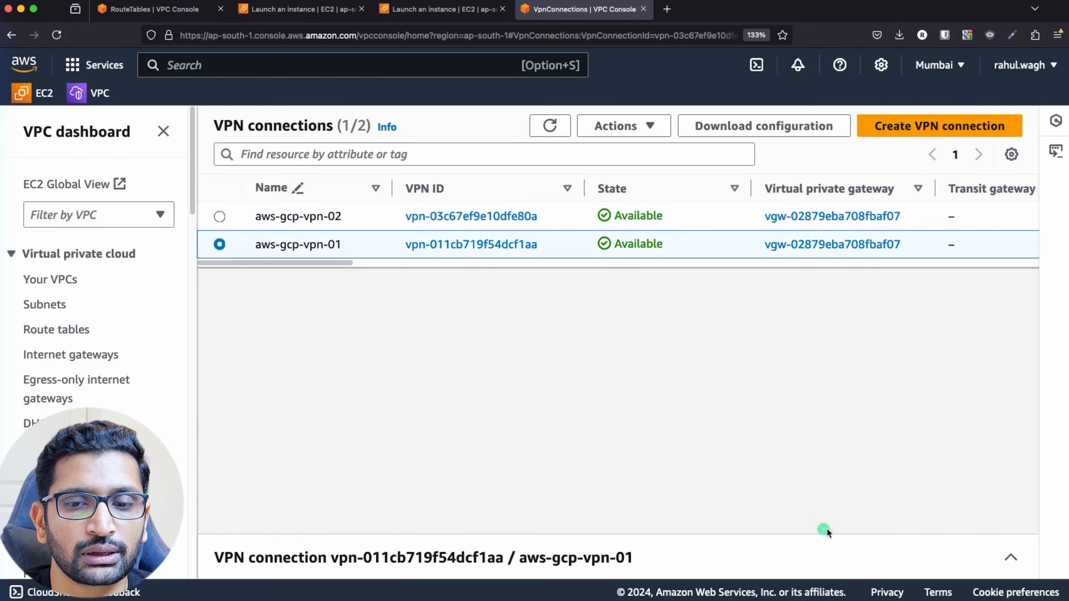
{"action": "left_click", "coordinate": [818, 546]}
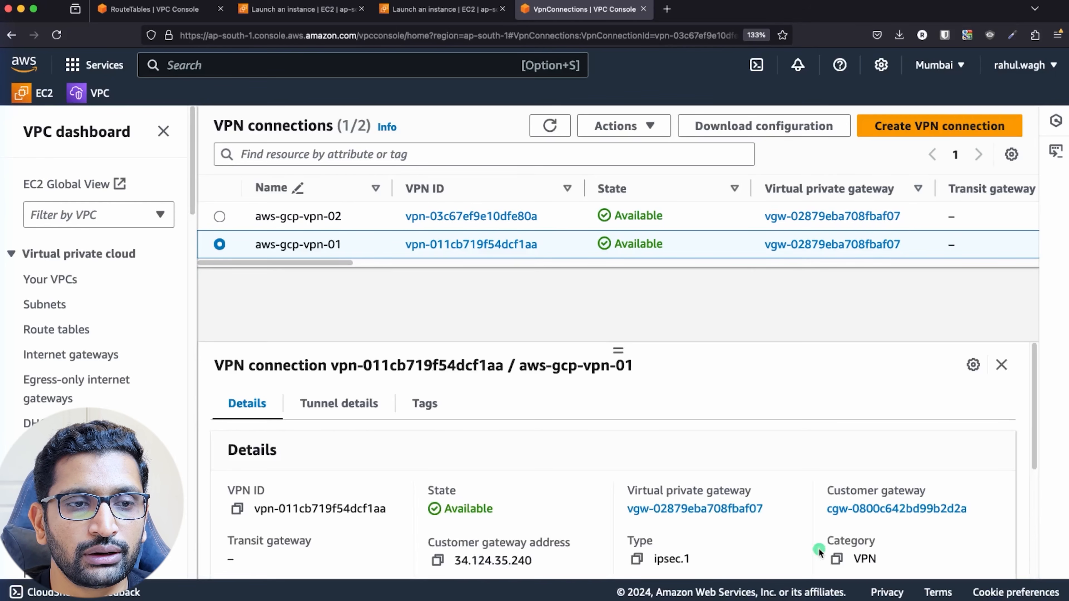
{"action": "left_click", "coordinate": [354, 407]}
{"action": "left_click_drag", "start_coordinate": [347, 504], "coordinate": [608, 546]}
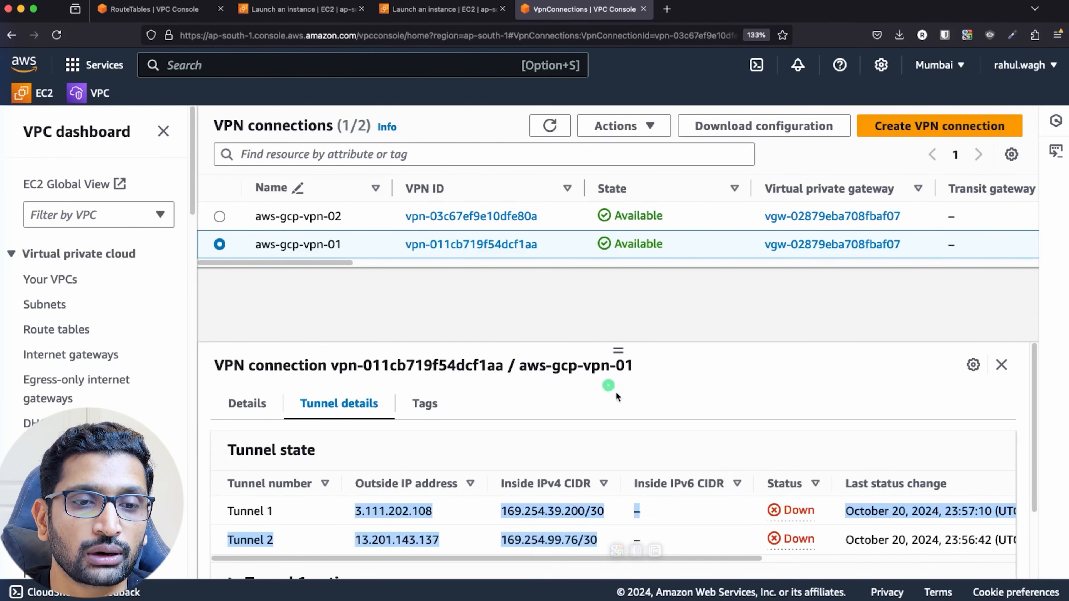
{"action": "left_click_drag", "start_coordinate": [620, 351], "coordinate": [621, 285]}
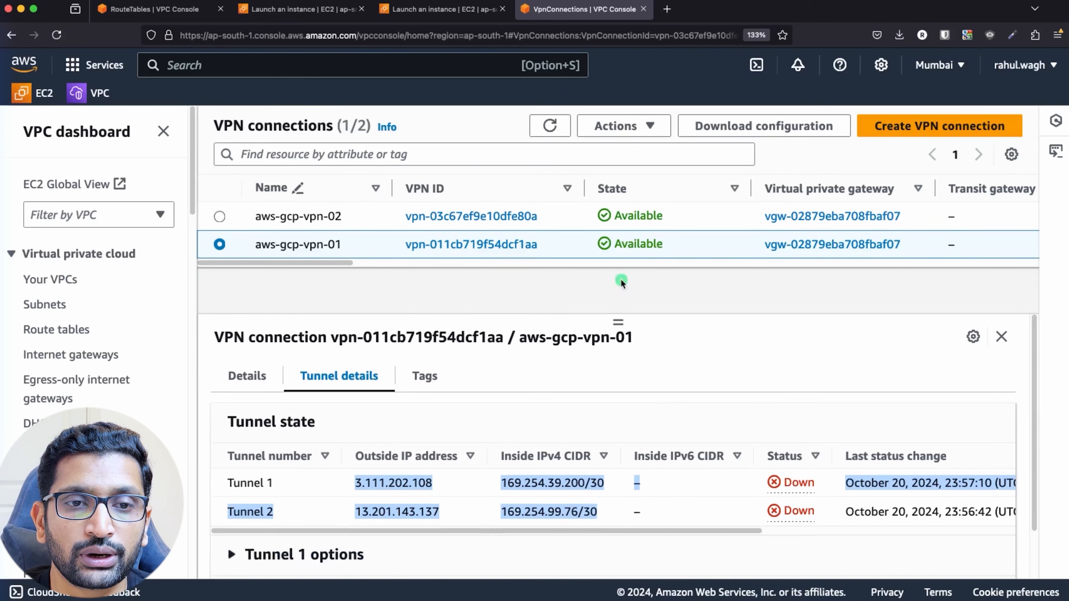
- Highlight aws-gcp-vpn-02's tunnel outside IPs 3.109.51.18 and 3.109.114.149
{"action": "left_click", "coordinate": [220, 216]}
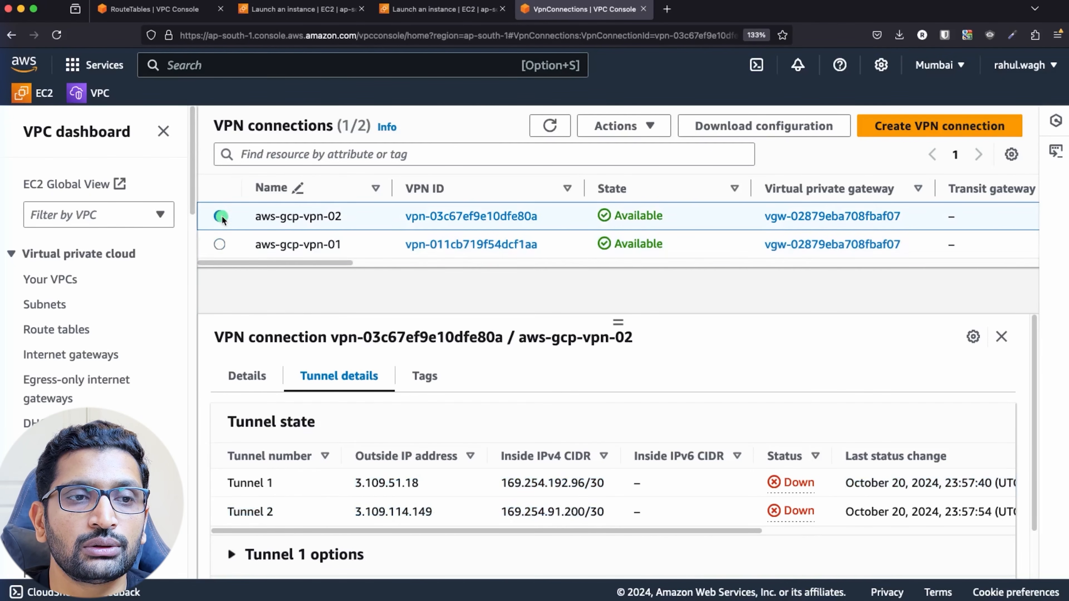
{"action": "left_click", "coordinate": [338, 483]}
{"action": "left_click_drag", "start_coordinate": [338, 483], "coordinate": [618, 517]}
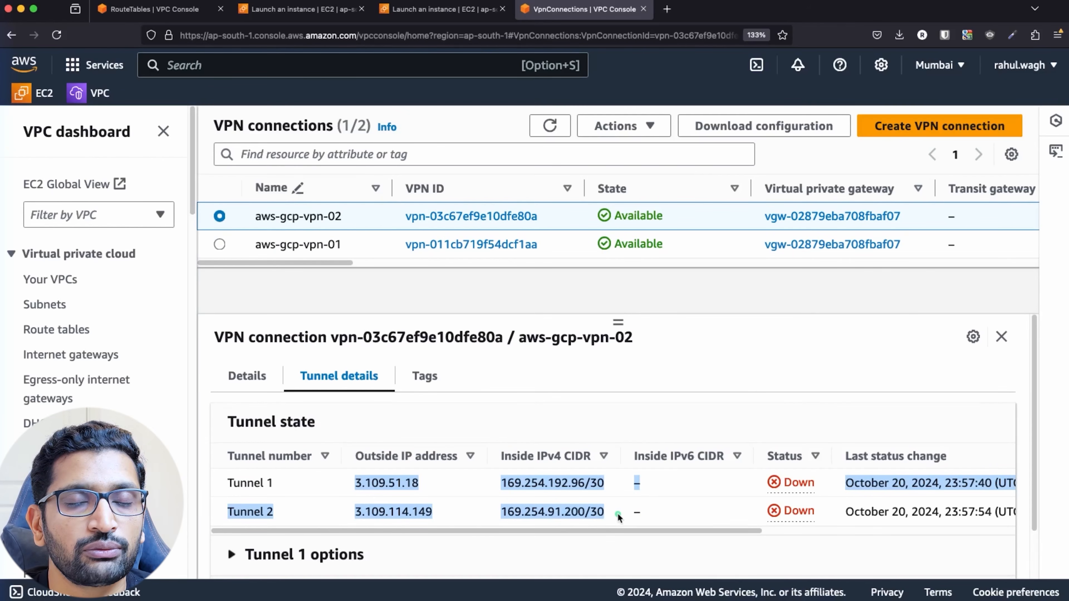
{"action": "left_click_drag", "start_coordinate": [617, 513], "coordinate": [617, 512]}
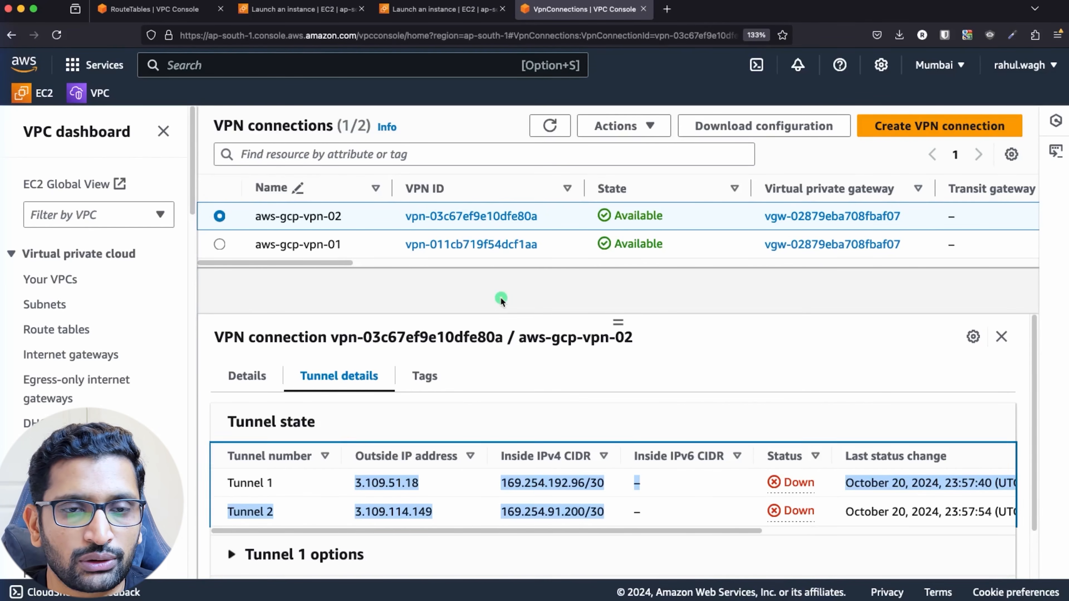
- Advance the diagram to reveal four tunnel lines to the two Customer Gateways
{"action": "key", "text": "super+Tab"}
{"action": "key", "text": "super+Tab"}
{"action": "key", "text": "super+Tab"}
{"action": "key", "text": "super+Tab"}
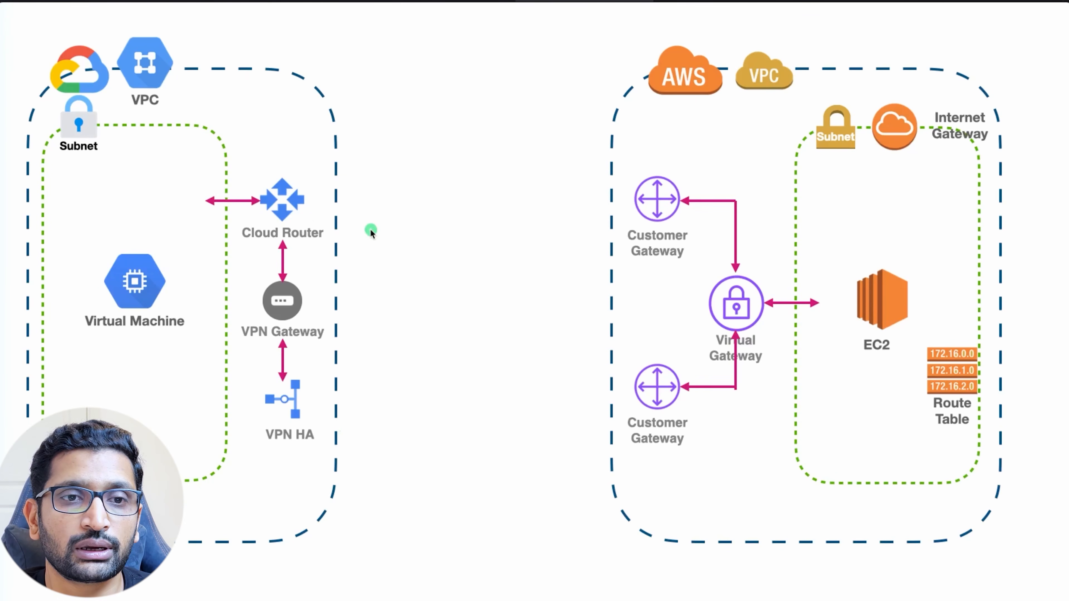
{"action": "key", "text": "Right"}
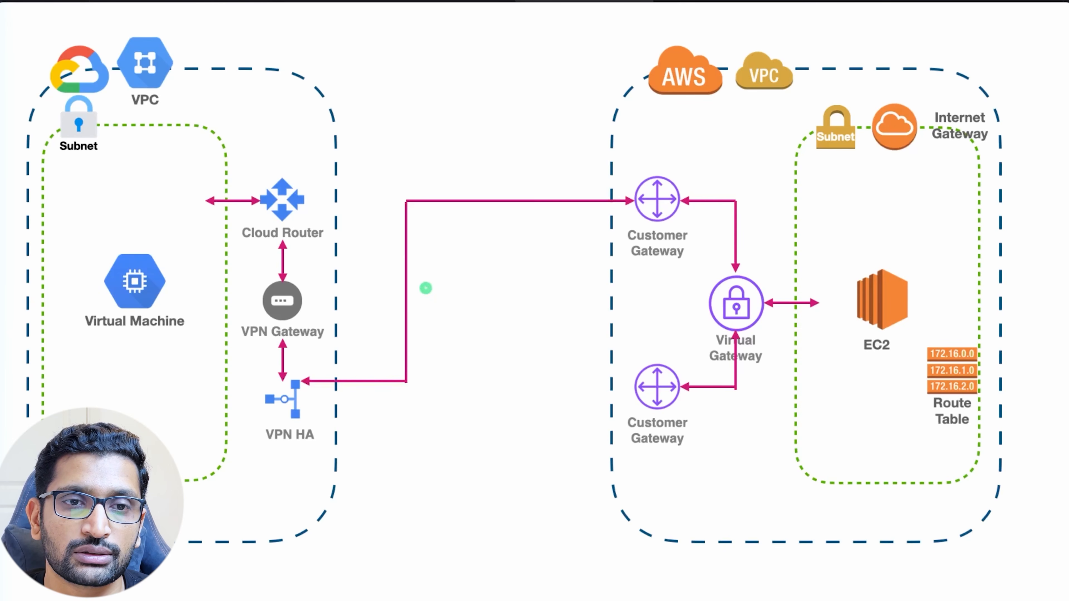
{"action": "key", "text": "Right"}
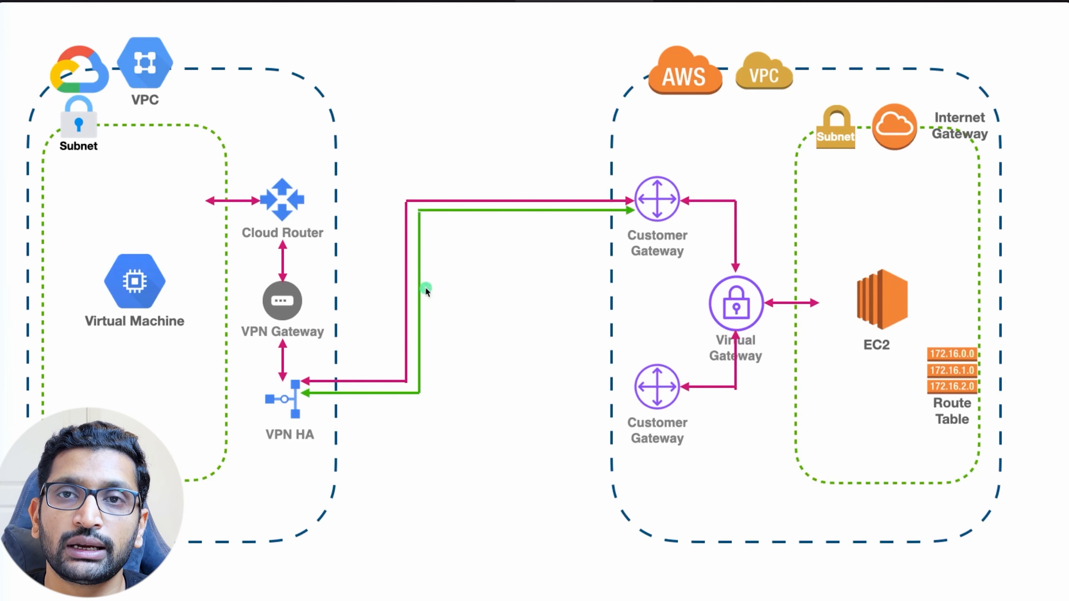
{"action": "key", "text": "Right"}
{"action": "key", "text": "Right"}
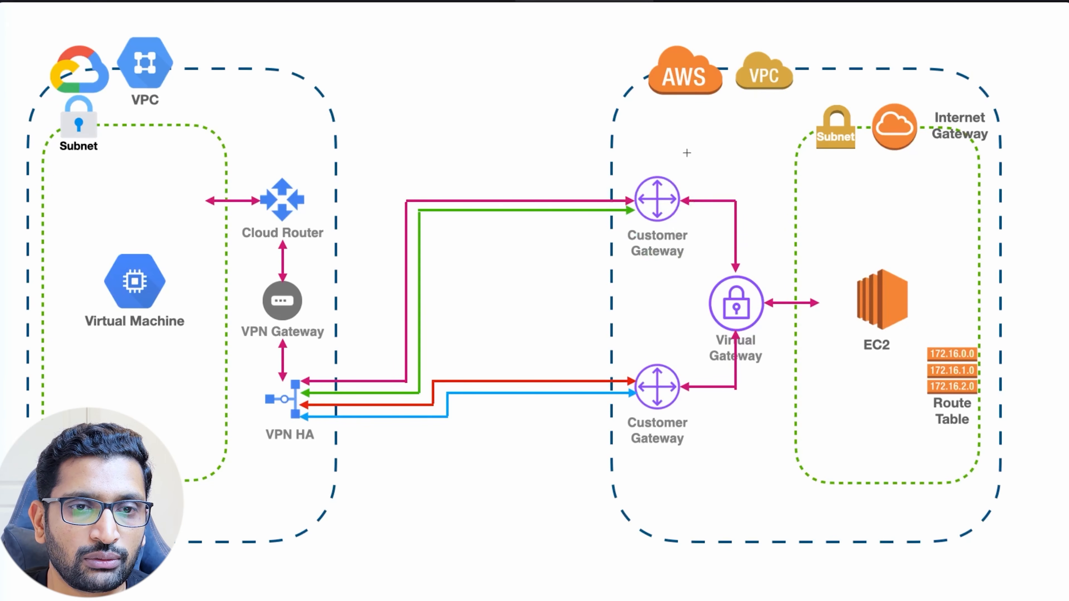
- Circle both Customer Gateways and mark the tunnel lines in red on the diagram
{"action": "mouse_move", "coordinate": [687, 151]}
{"action": "left_mouse_down"}
{"action": "mouse_move", "coordinate": [605, 224]}
{"action": "mouse_move", "coordinate": [721, 158]}
{"action": "mouse_move", "coordinate": [663, 148]}
{"action": "left_mouse_up"}
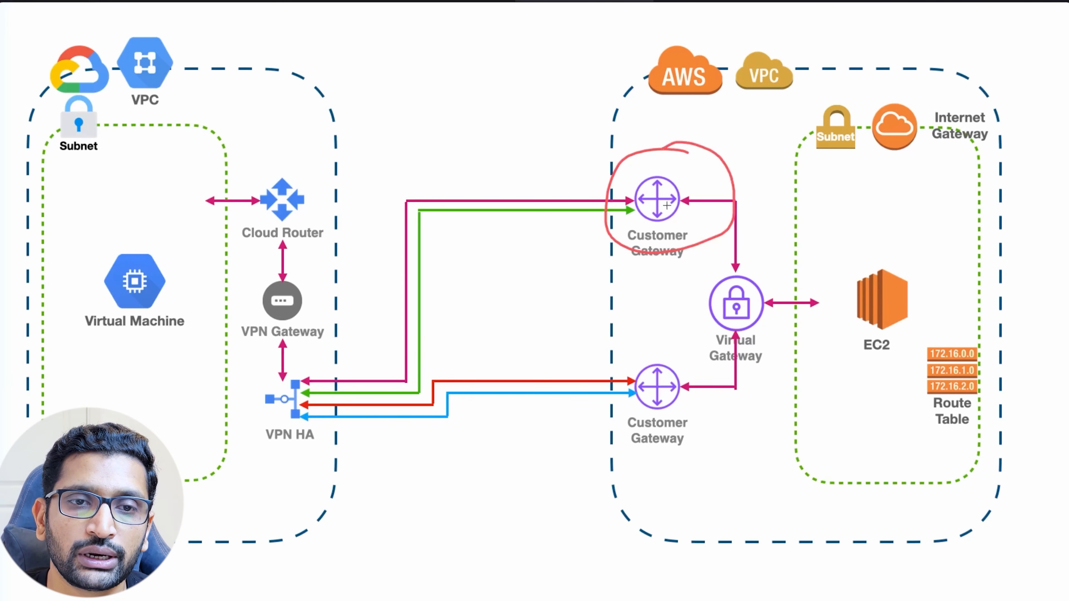
{"action": "mouse_move", "coordinate": [676, 344]}
{"action": "left_mouse_down"}
{"action": "mouse_move", "coordinate": [599, 375]}
{"action": "mouse_move", "coordinate": [688, 438]}
{"action": "mouse_move", "coordinate": [669, 342]}
{"action": "left_mouse_up"}
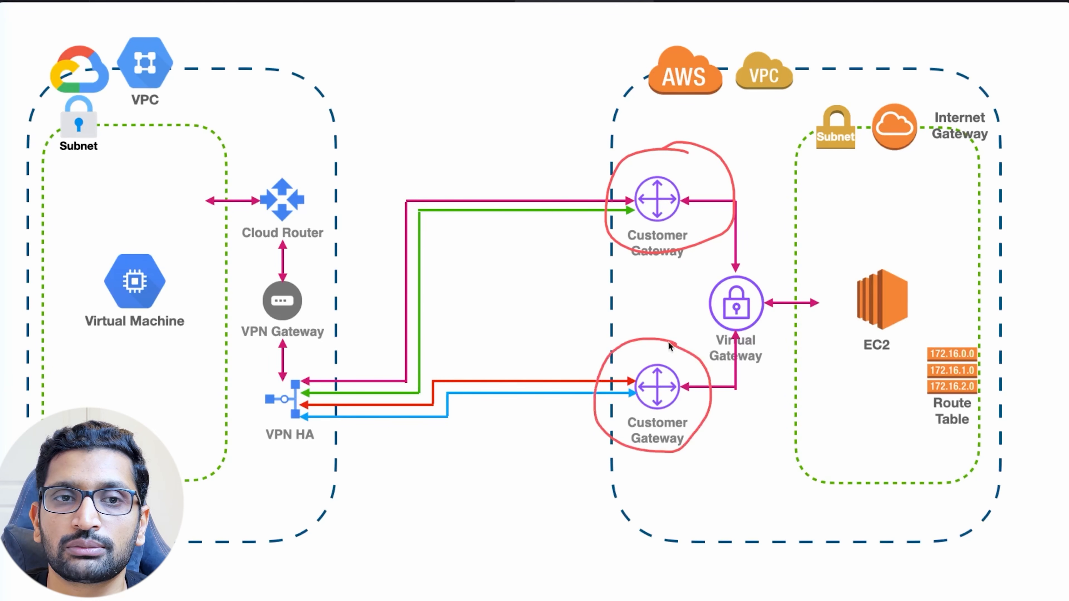
{"action": "left_click_drag", "start_coordinate": [539, 202], "coordinate": [549, 192]}
{"action": "left_click_drag", "start_coordinate": [553, 207], "coordinate": [547, 214]}
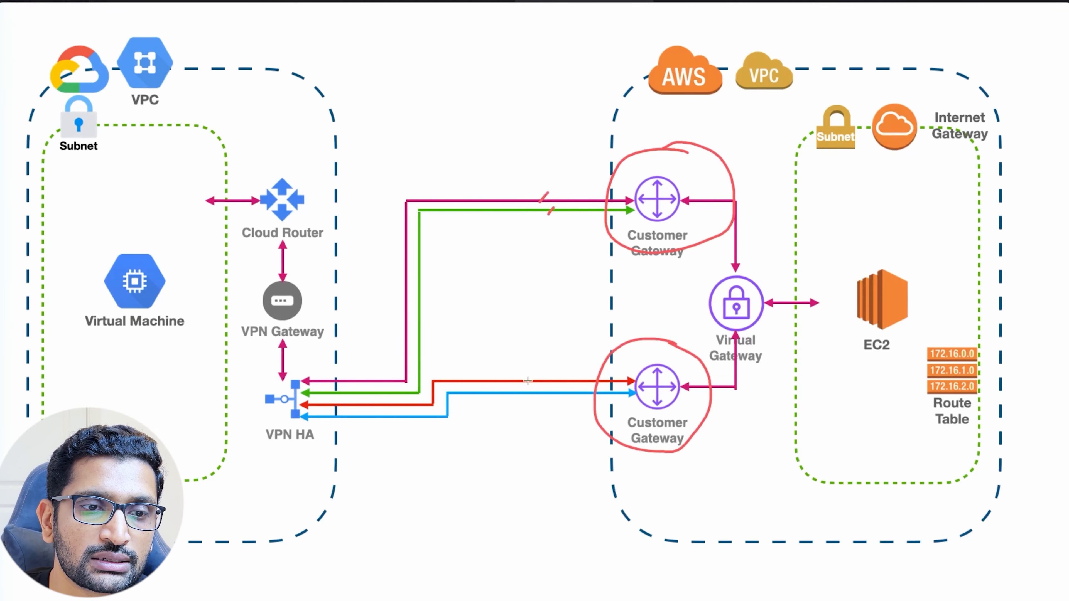
{"action": "mouse_move", "coordinate": [527, 384]}
{"action": "left_mouse_down"}
{"action": "mouse_move", "coordinate": [544, 373]}
{"action": "mouse_move", "coordinate": [545, 387]}
{"action": "left_mouse_up"}
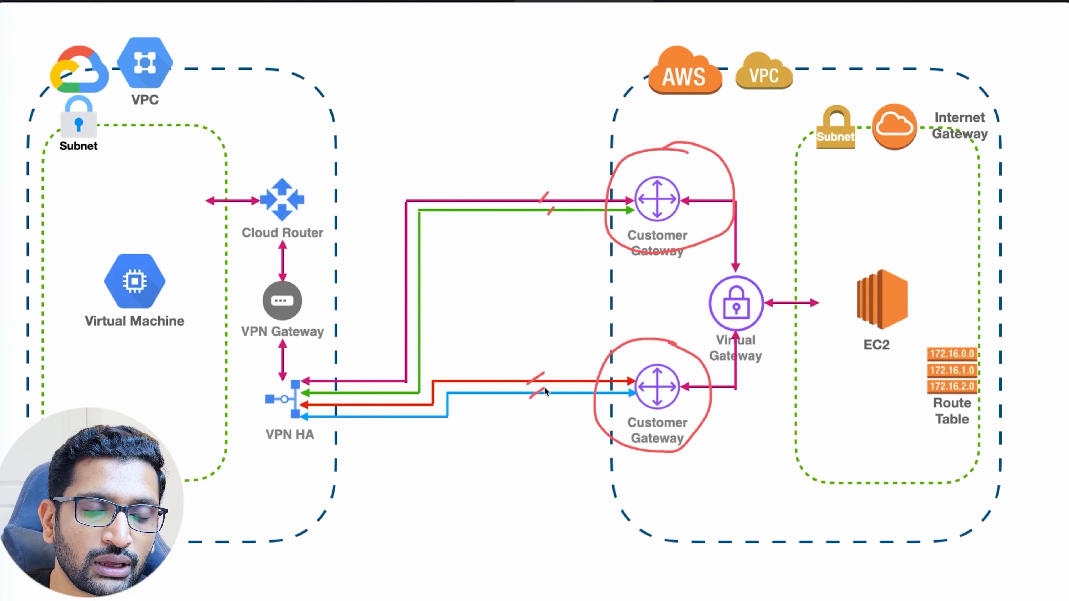
{"action": "key", "text": "super+Tab"}
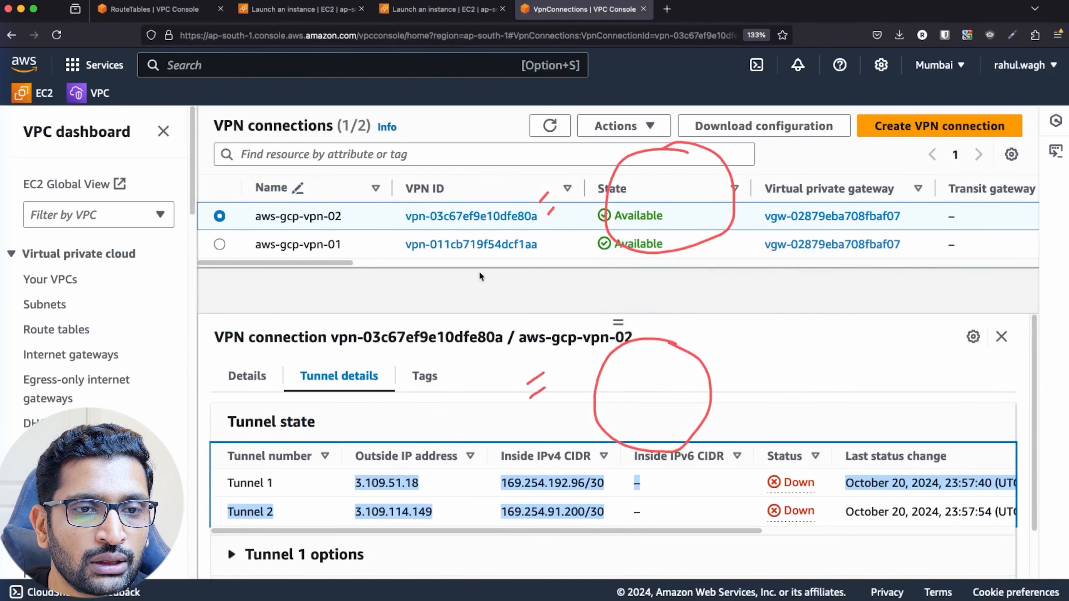
- Circle the 169.254.192.96/30 inside CIDR and Tunnels 1 and 2, then clear the marks
{"action": "mouse_move", "coordinate": [608, 468]}
{"action": "left_mouse_down"}
{"action": "mouse_move", "coordinate": [488, 474]}
{"action": "mouse_move", "coordinate": [598, 485]}
{"action": "mouse_move", "coordinate": [584, 507]}
{"action": "mouse_move", "coordinate": [484, 506]}
{"action": "mouse_move", "coordinate": [566, 497]}
{"action": "left_mouse_up"}
{"action": "mouse_move", "coordinate": [284, 479]}
{"action": "left_mouse_down"}
{"action": "mouse_move", "coordinate": [257, 464]}
{"action": "mouse_move", "coordinate": [293, 482]}
{"action": "mouse_move", "coordinate": [277, 469]}
{"action": "left_mouse_up"}
{"action": "mouse_move", "coordinate": [269, 510]}
{"action": "left_mouse_down"}
{"action": "mouse_move", "coordinate": [208, 512]}
{"action": "mouse_move", "coordinate": [282, 505]}
{"action": "left_mouse_up"}
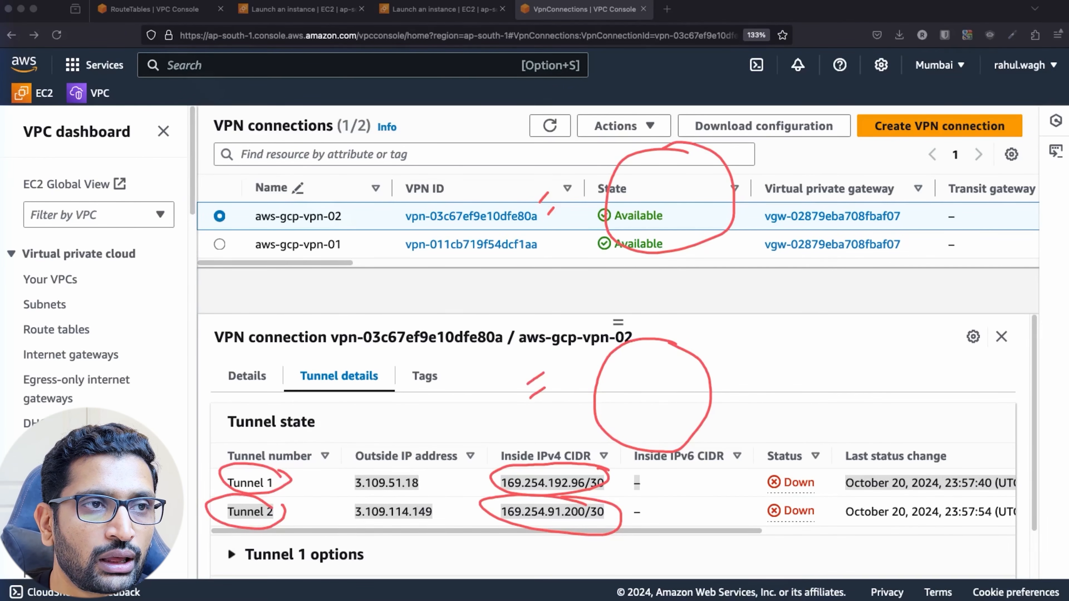
{"action": "key", "text": "Escape"}
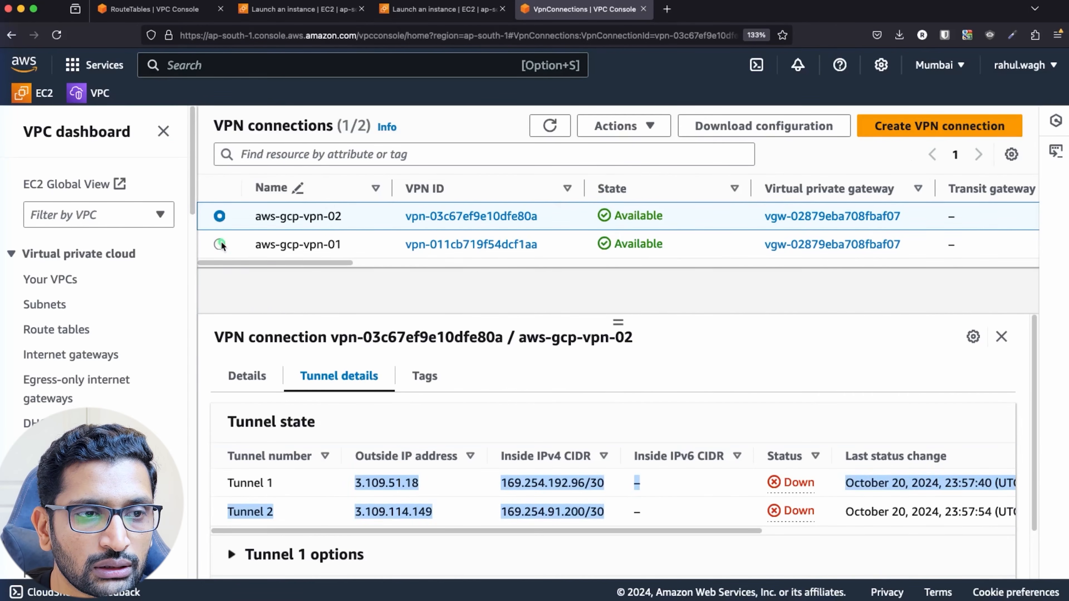
- Show aws-gcp-vpn-01's tunnels with outside IPs 3.111.202.108 and 13.201.143.137
{"action": "left_click", "coordinate": [219, 244]}
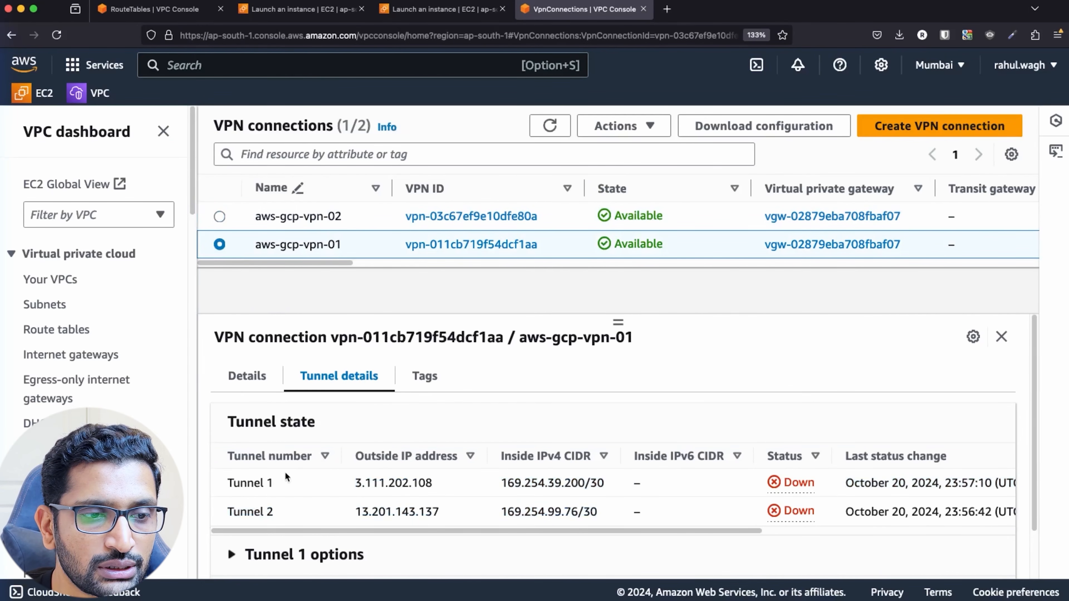
{"action": "mouse_move", "coordinate": [286, 469]}
{"action": "left_mouse_down"}
{"action": "mouse_move", "coordinate": [242, 507]}
{"action": "mouse_move", "coordinate": [291, 473]}
{"action": "mouse_move", "coordinate": [252, 539]}
{"action": "mouse_move", "coordinate": [272, 497]}
{"action": "left_mouse_up"}
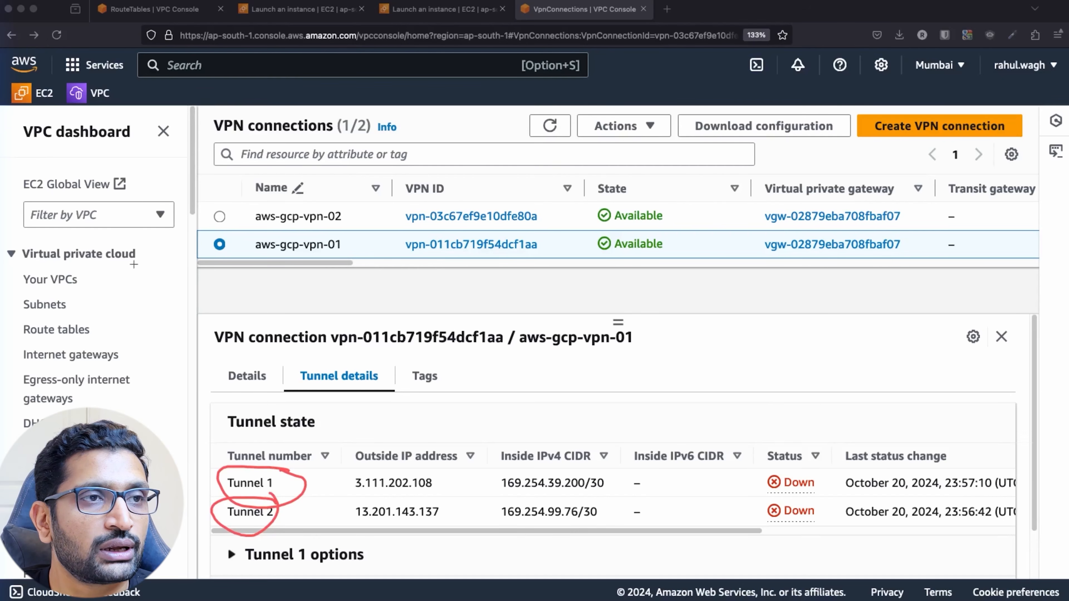
{"action": "key", "text": "Escape"}
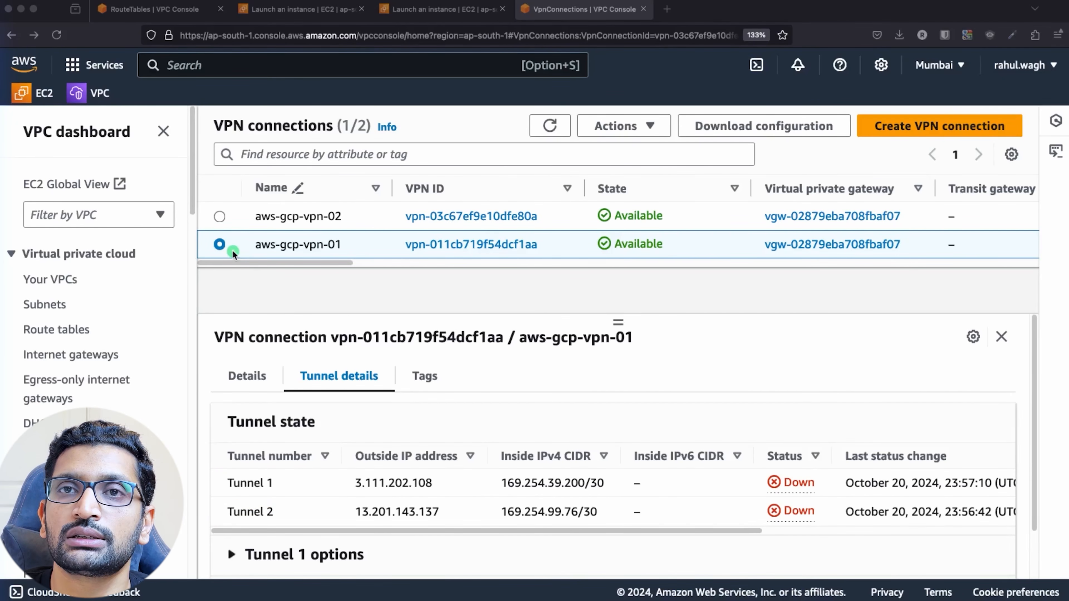
- Download aws-gcp-vpn-01's Generic, ikev2 configuration as vpn-011cb719f54dcf1aa.txt and reveal it in Finder
{"action": "left_click", "coordinate": [786, 128]}
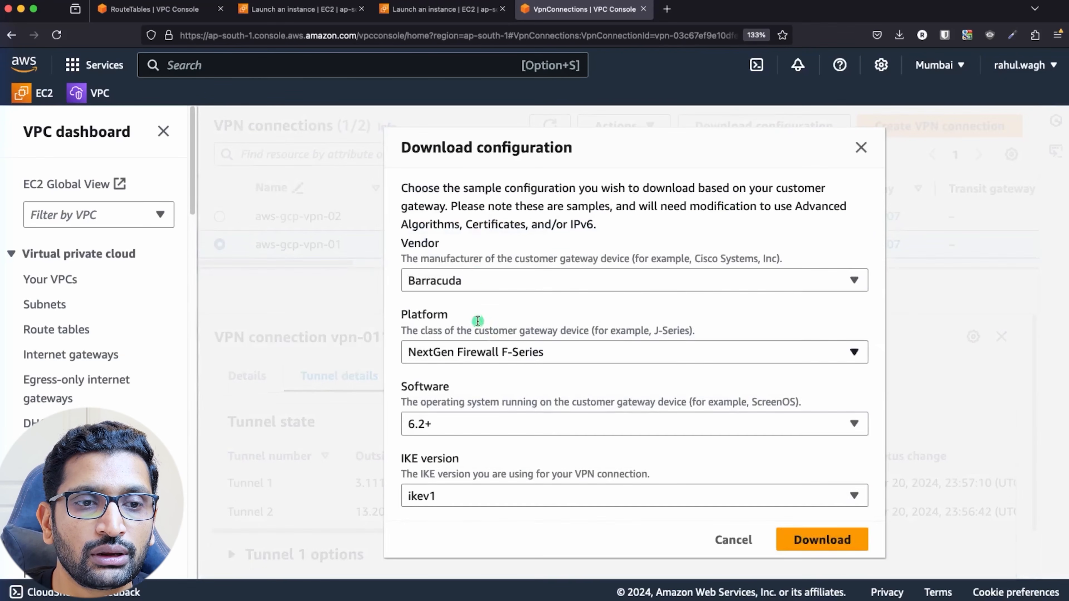
{"action": "left_click", "coordinate": [477, 278]}
{"action": "type", "text": "generi"}
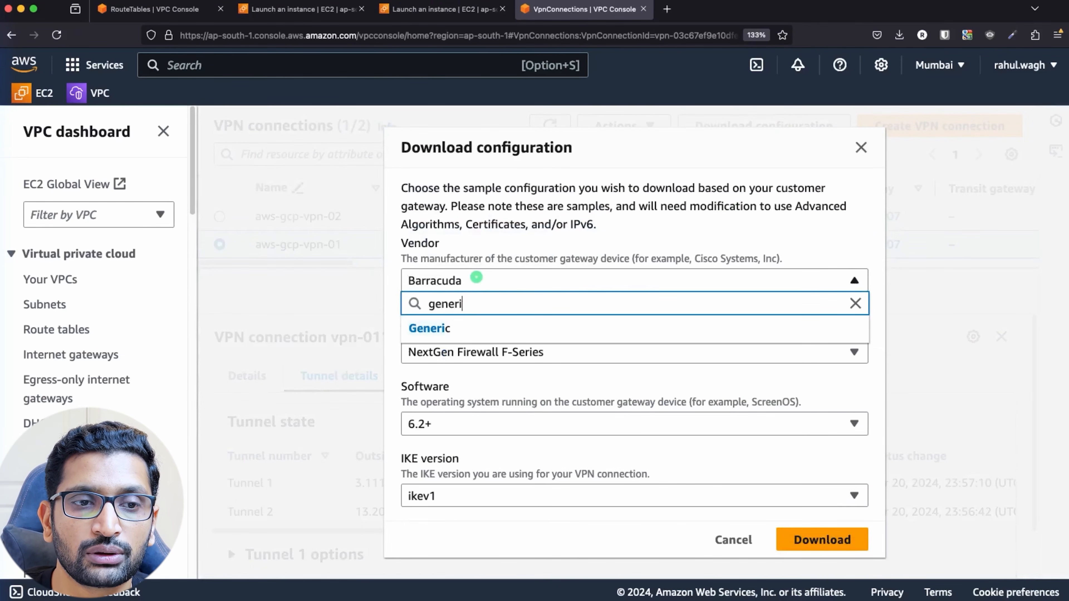
{"action": "left_click", "coordinate": [447, 328]}
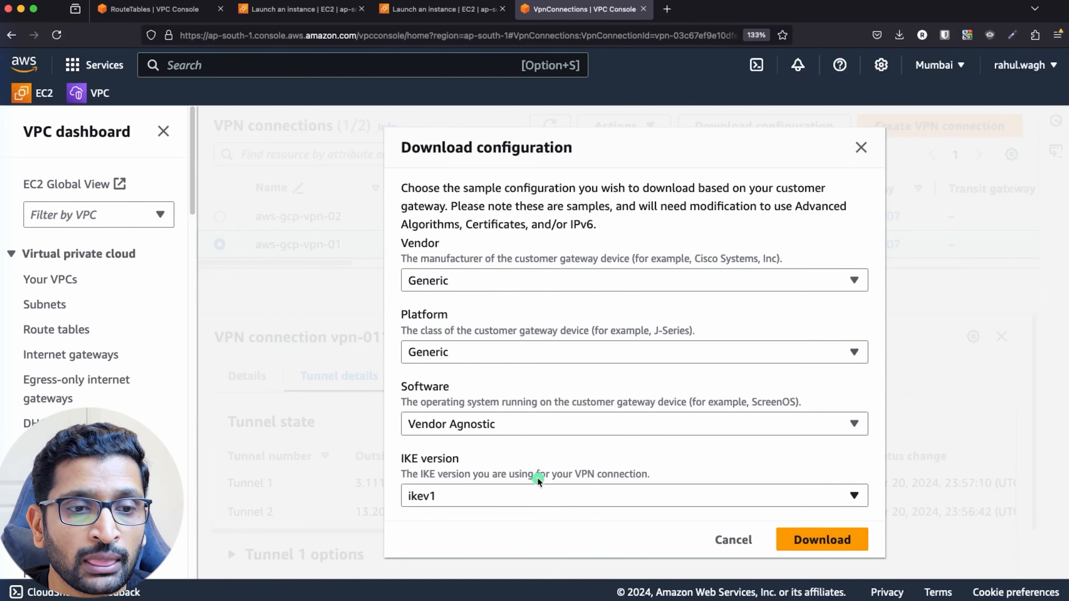
{"action": "left_click", "coordinate": [517, 502]}
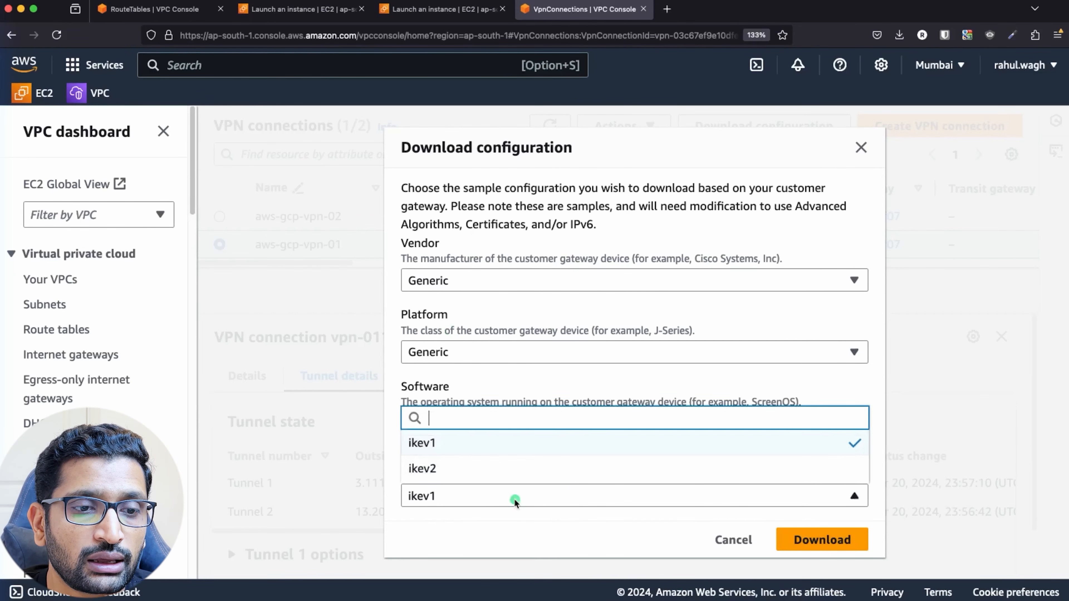
{"action": "left_click", "coordinate": [450, 473]}
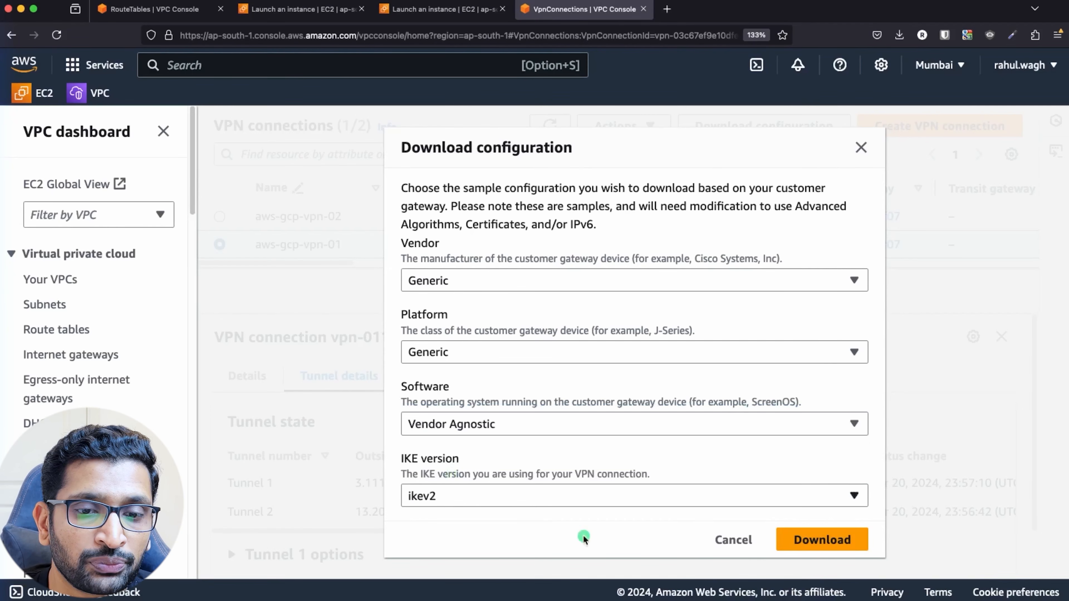
{"action": "left_click", "coordinate": [828, 544]}
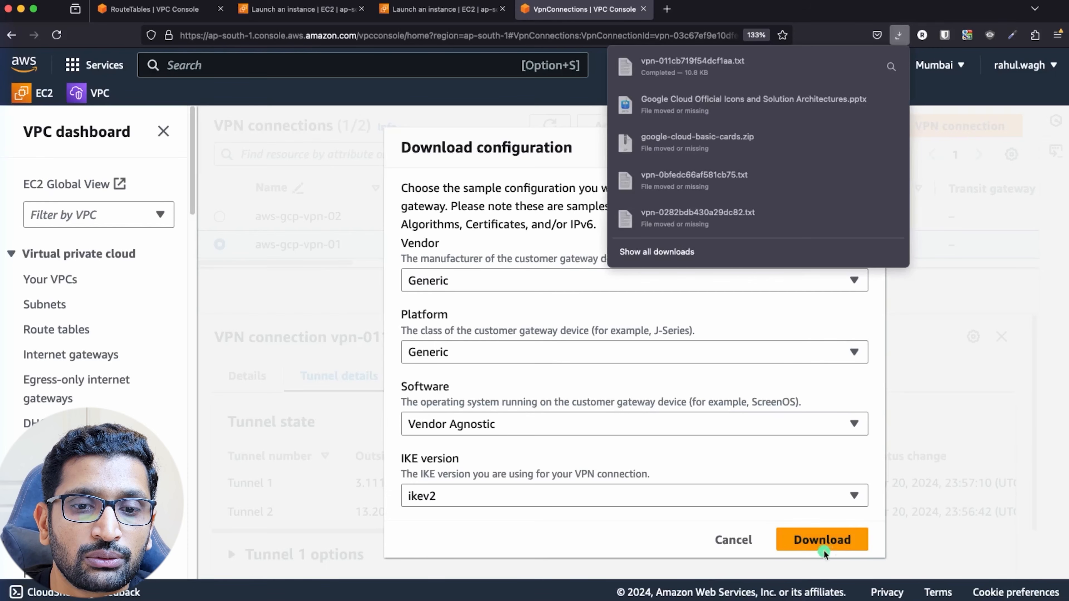
{"action": "right_click", "coordinate": [727, 61]}
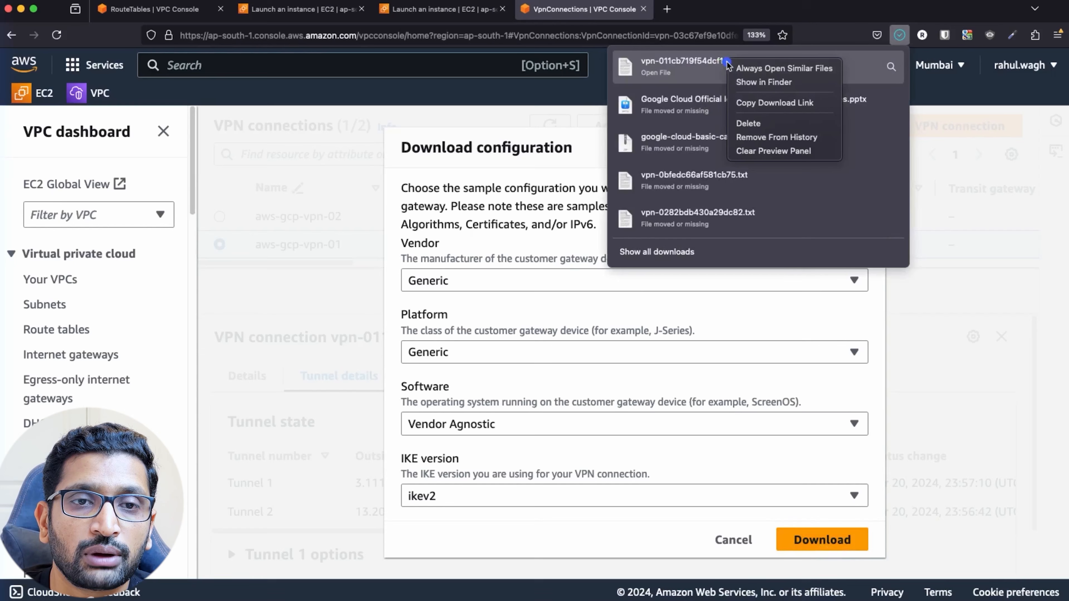
{"action": "left_click", "coordinate": [764, 82]}
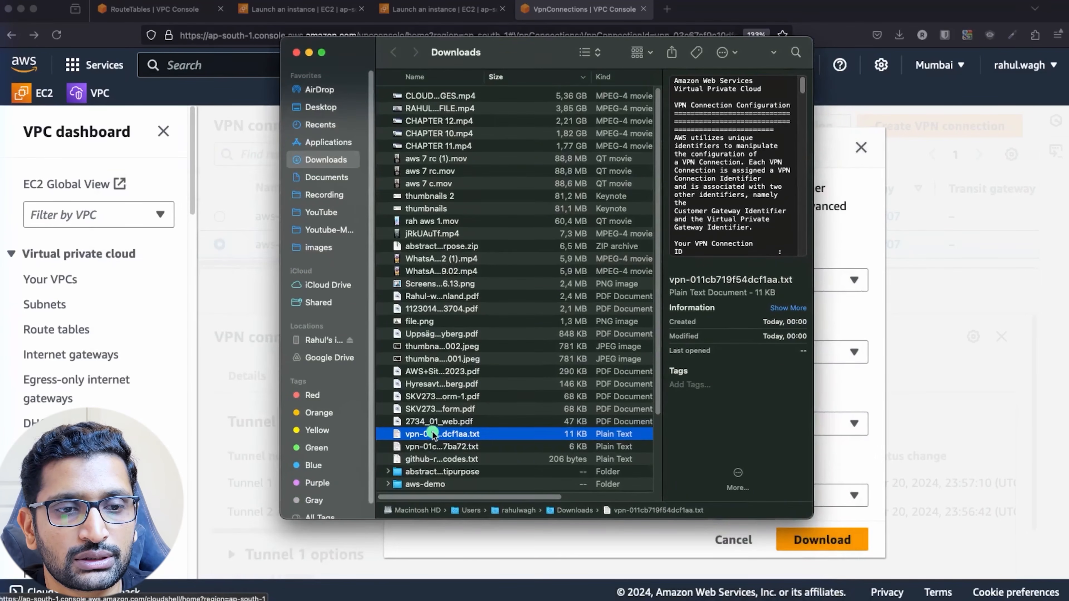
- Rename the downloaded aws-gcp-vpn-01 configuration file to vpn-1.txt, then bring the setup notes forward
{"action": "right_click", "coordinate": [432, 434]}
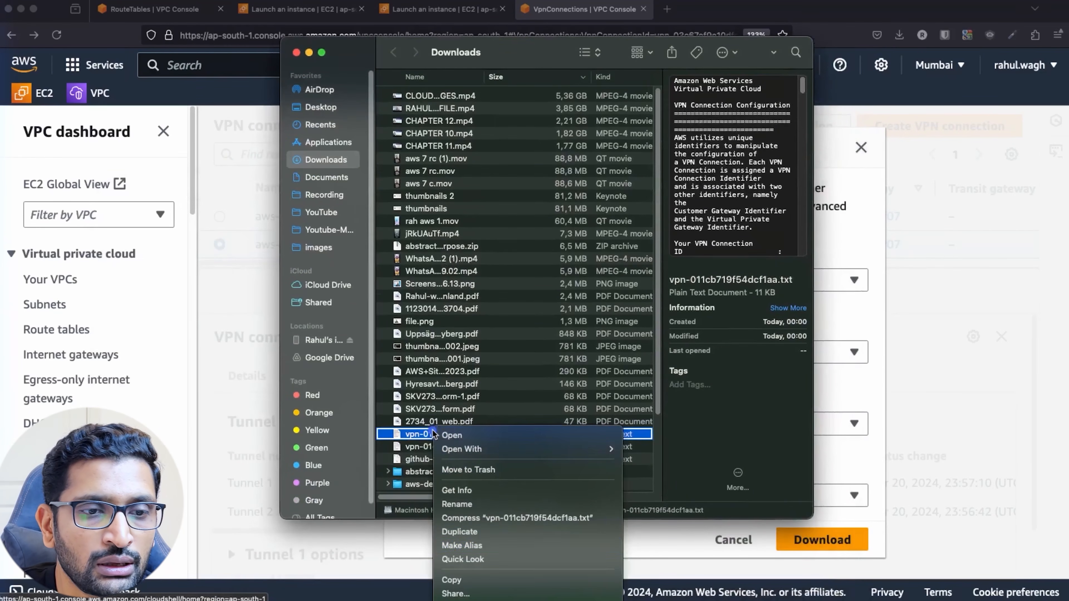
{"action": "left_click", "coordinate": [456, 504]}
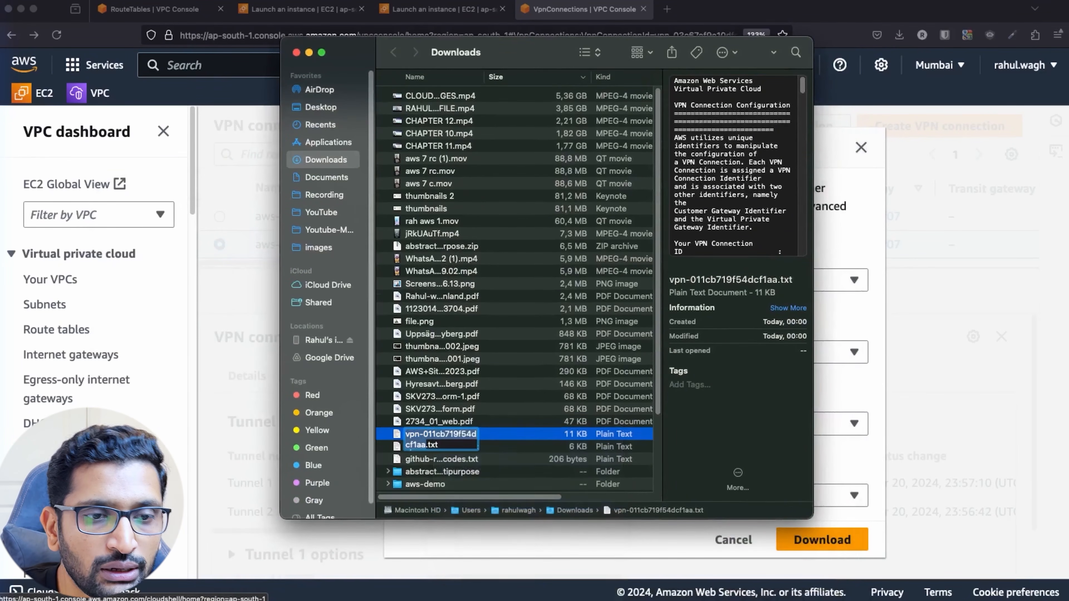
{"action": "type", "text": "vpc"}
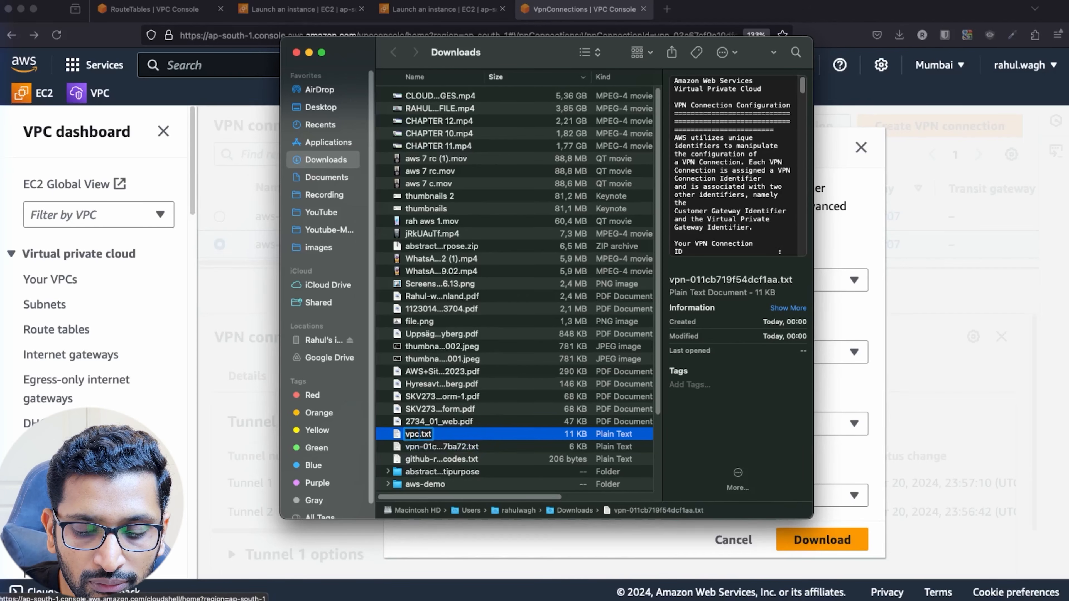
{"action": "key", "text": "BackSpace"}
{"action": "type", "text": "n-1"}
{"action": "key", "text": "Return"}
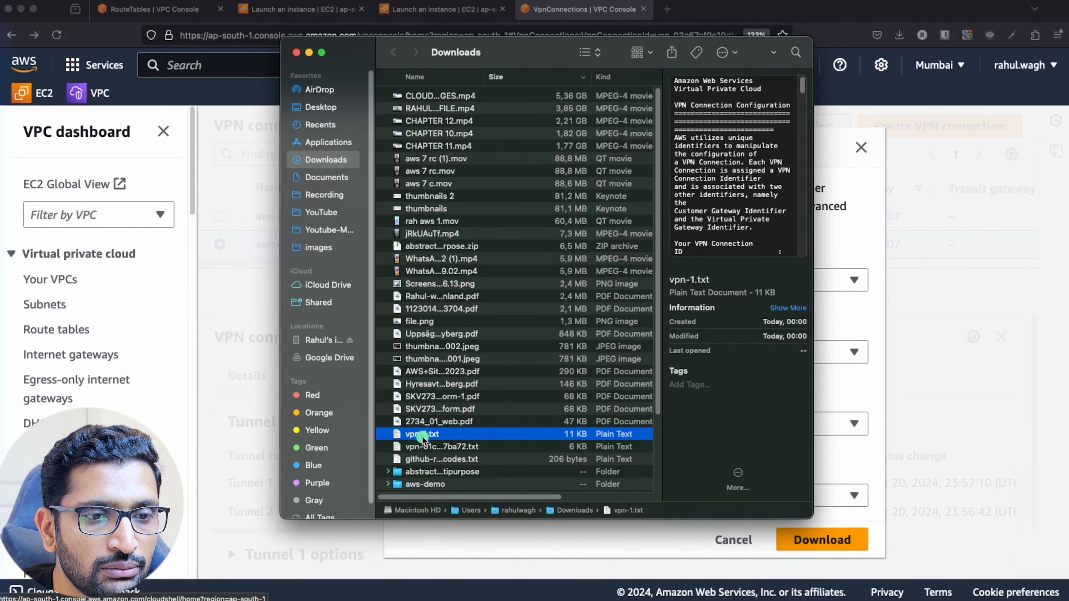
{"action": "key", "text": "super+BackSpace"}
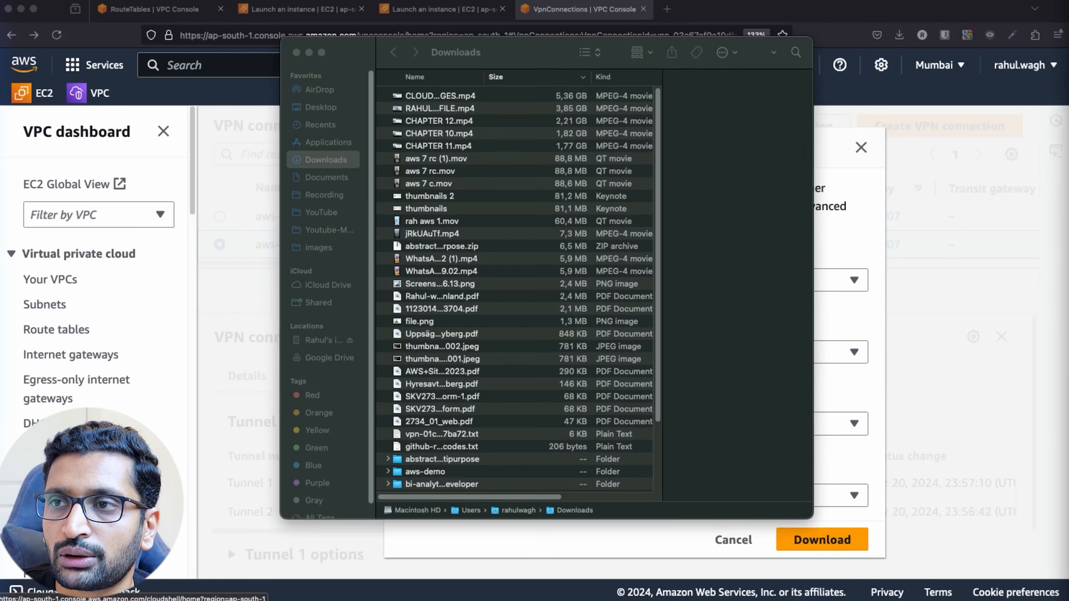
{"action": "key", "text": "super+Tab"}
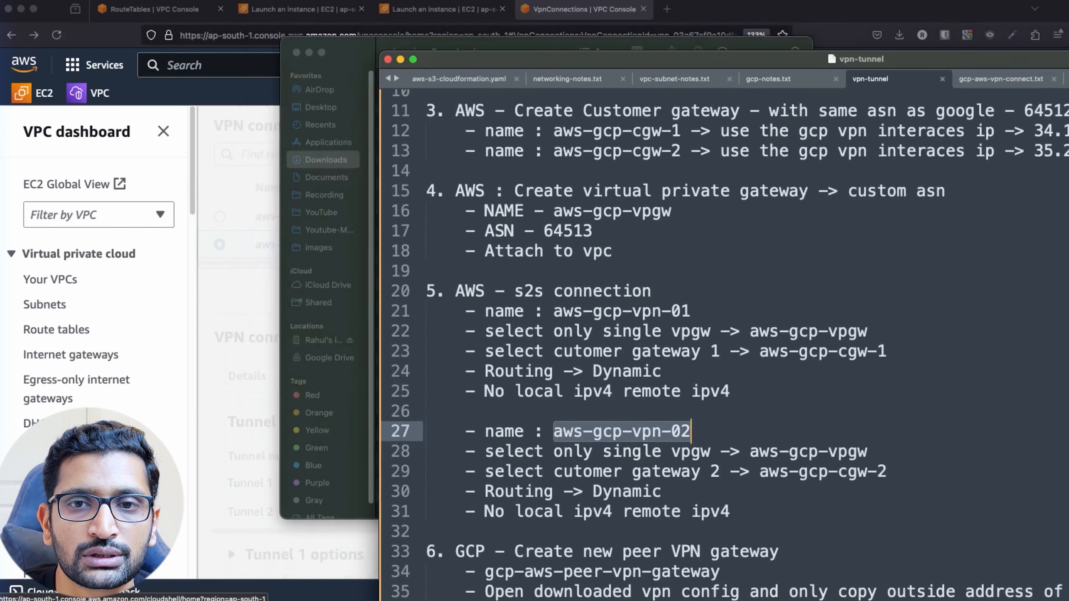
- Maximise Sublime Text, open vpn-1.txt in a new tab, and return to the browser
{"action": "double_click", "coordinate": [776, 3]}
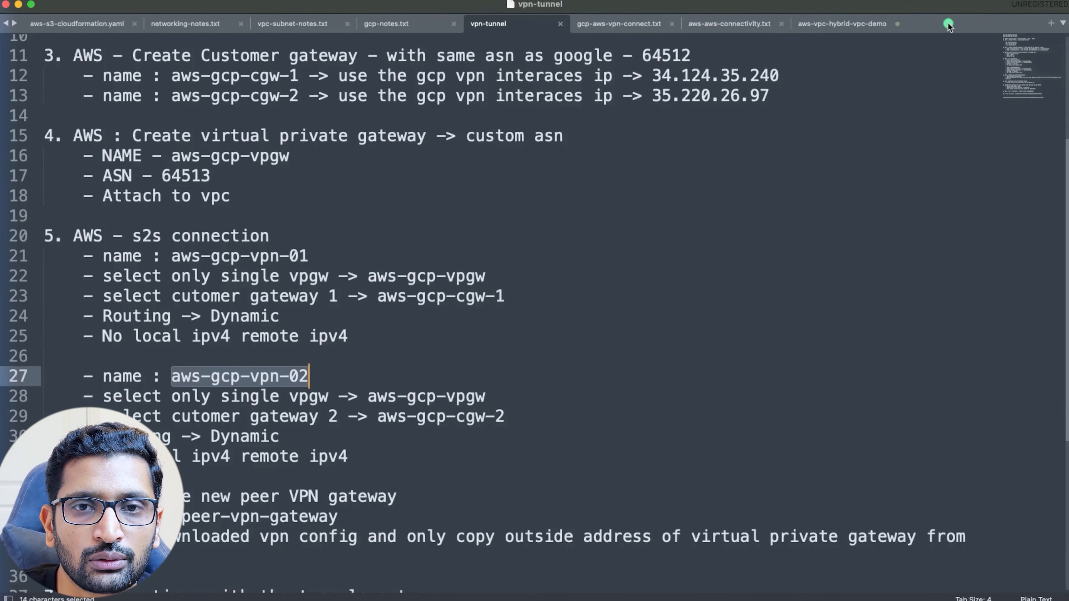
{"action": "double_click", "coordinate": [950, 22]}
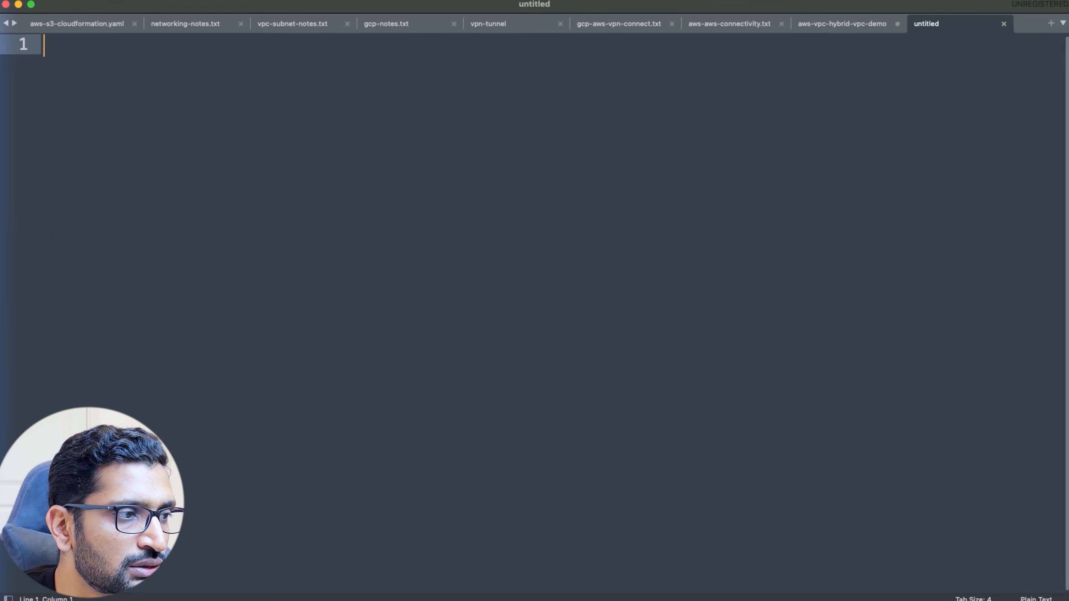
{"action": "left_click_drag", "start_coordinate": [471, 228], "coordinate": [477, 230]}
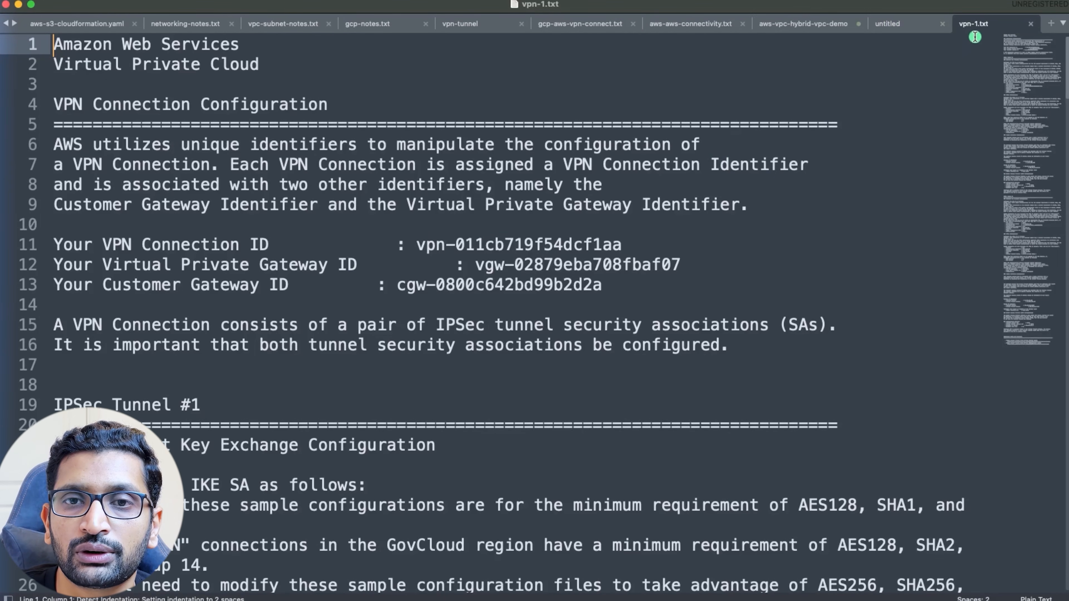
{"action": "key", "text": "super+Tab"}
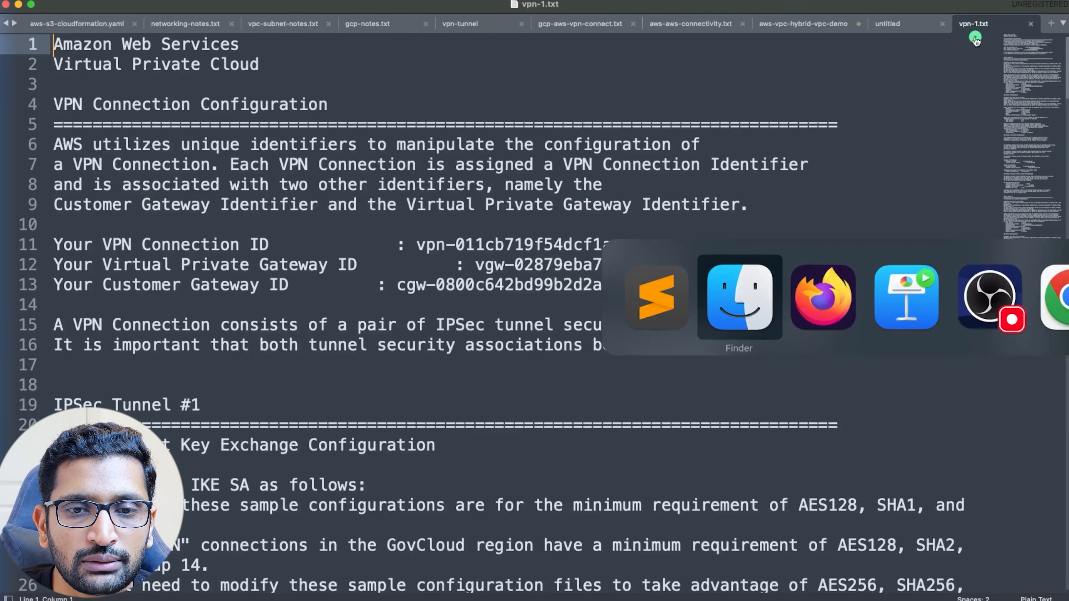
{"action": "key", "text": "super+Tab"}
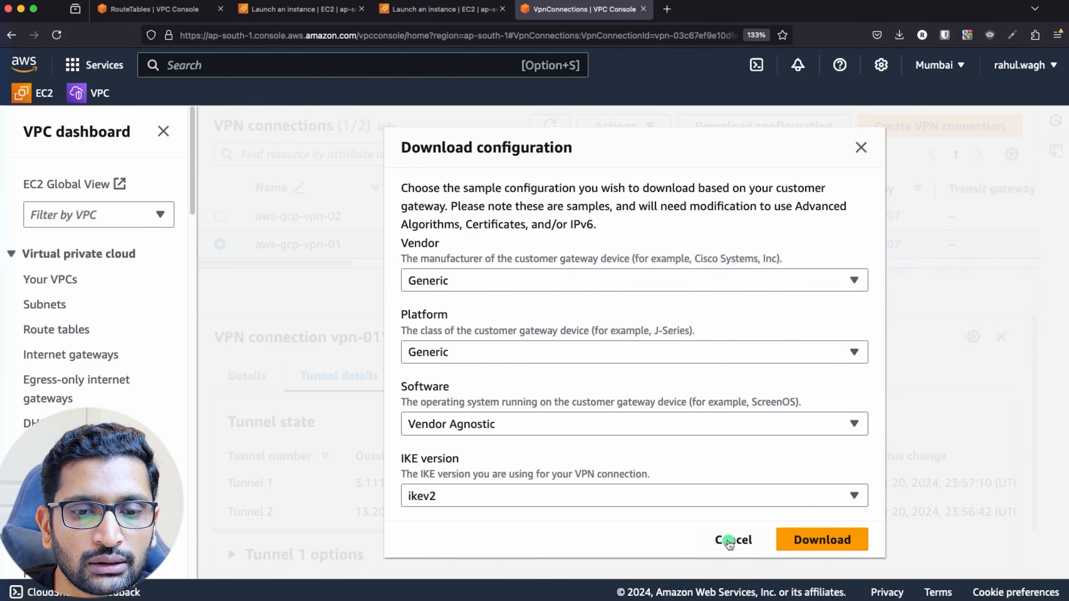
- Download aws-gcp-vpn-02's configuration as Generic, Vendor Agnostic with IKE version ikev2
{"action": "left_click", "coordinate": [730, 542]}
{"action": "left_click", "coordinate": [220, 216]}
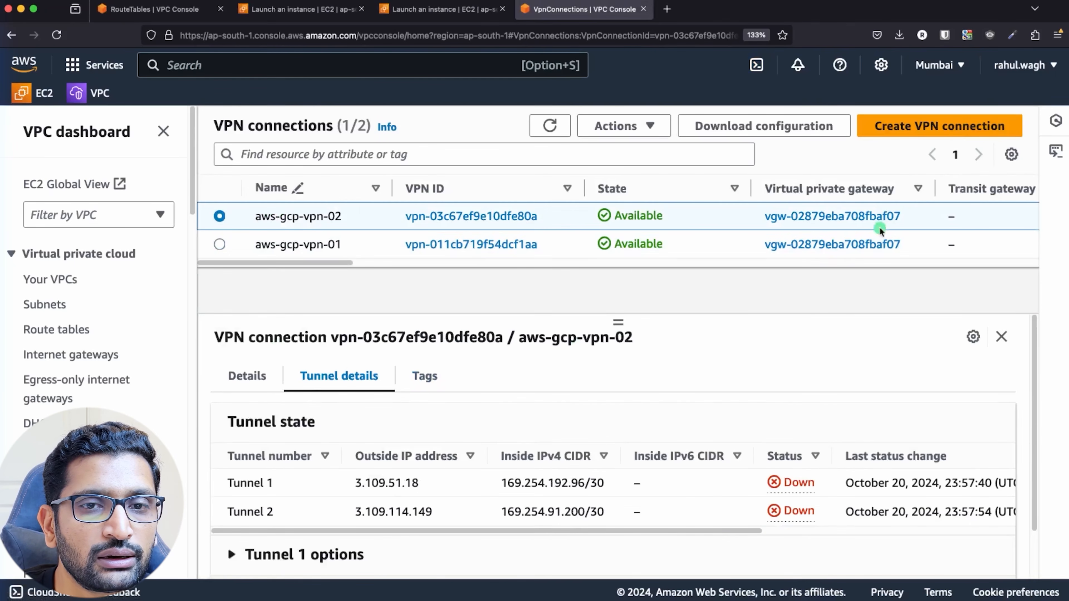
{"action": "left_click", "coordinate": [806, 132]}
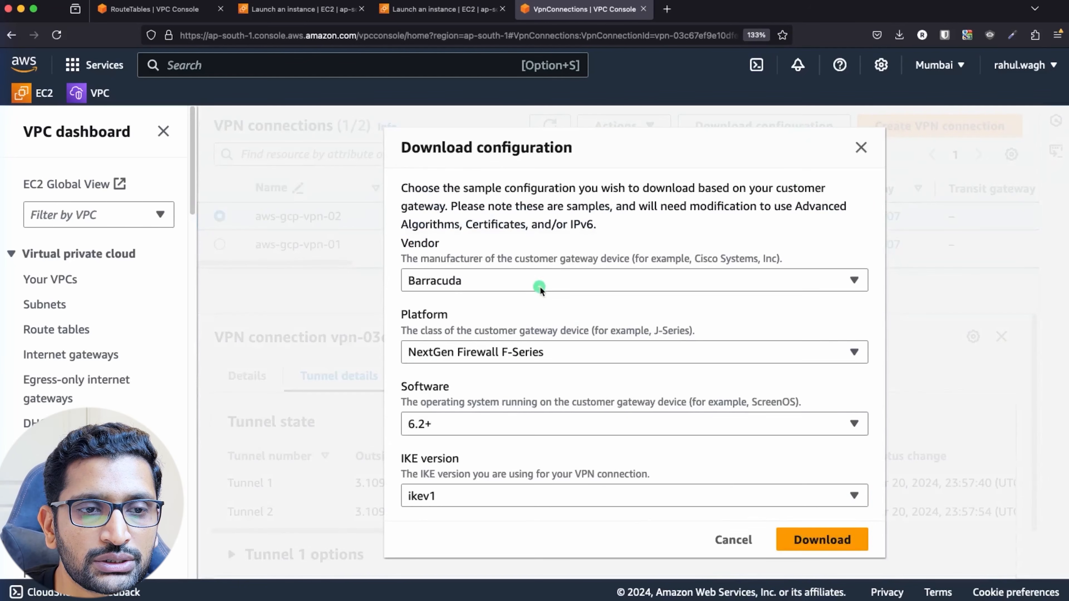
{"action": "left_click", "coordinate": [539, 287]}
{"action": "type", "text": "gener"}
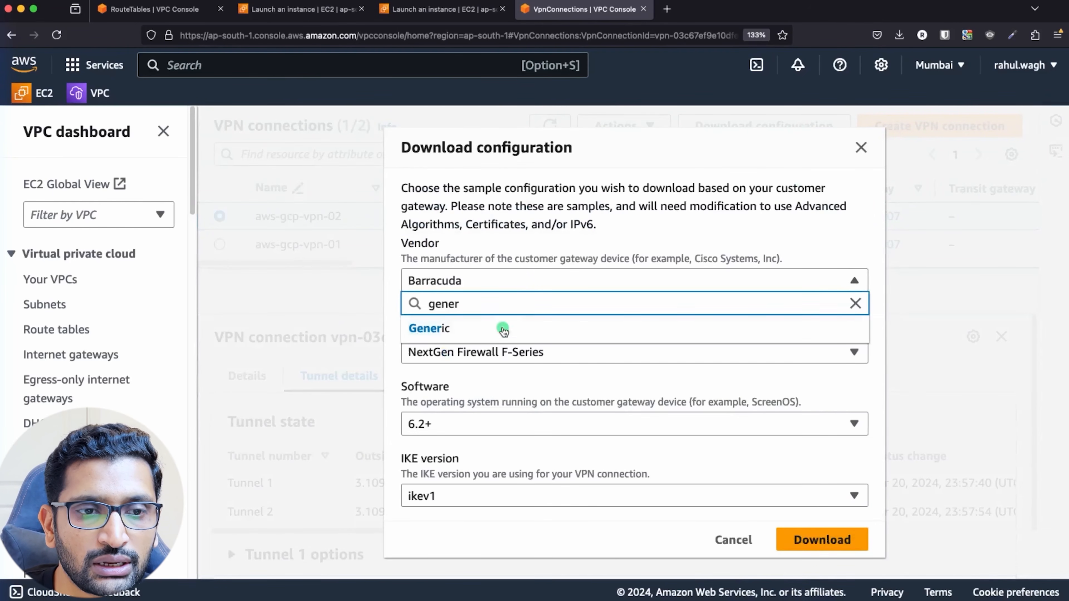
{"action": "left_click", "coordinate": [503, 331]}
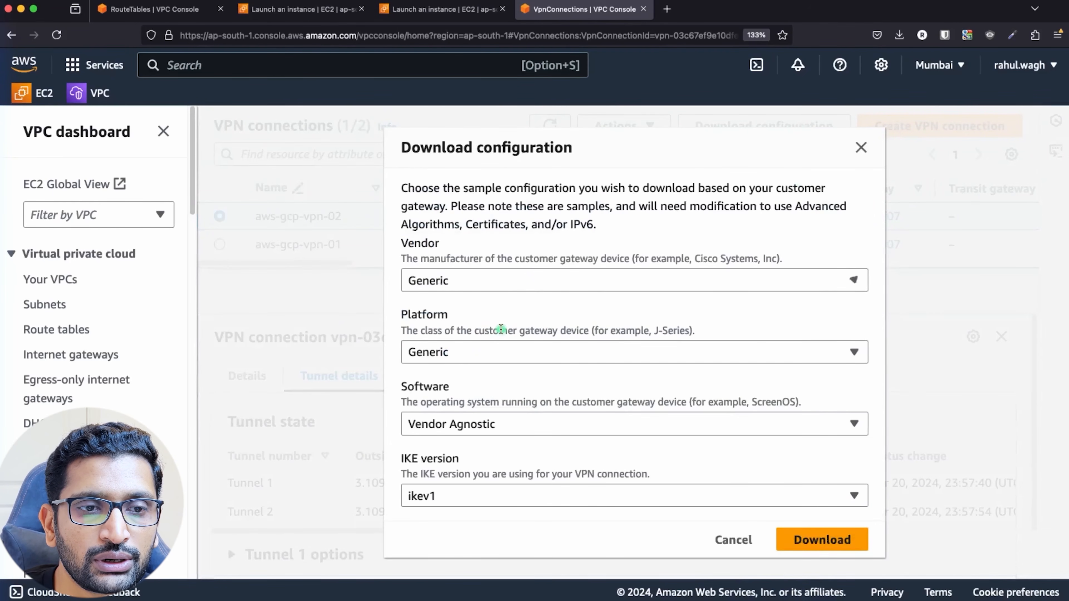
{"action": "left_click", "coordinate": [514, 501]}
{"action": "left_click", "coordinate": [436, 470]}
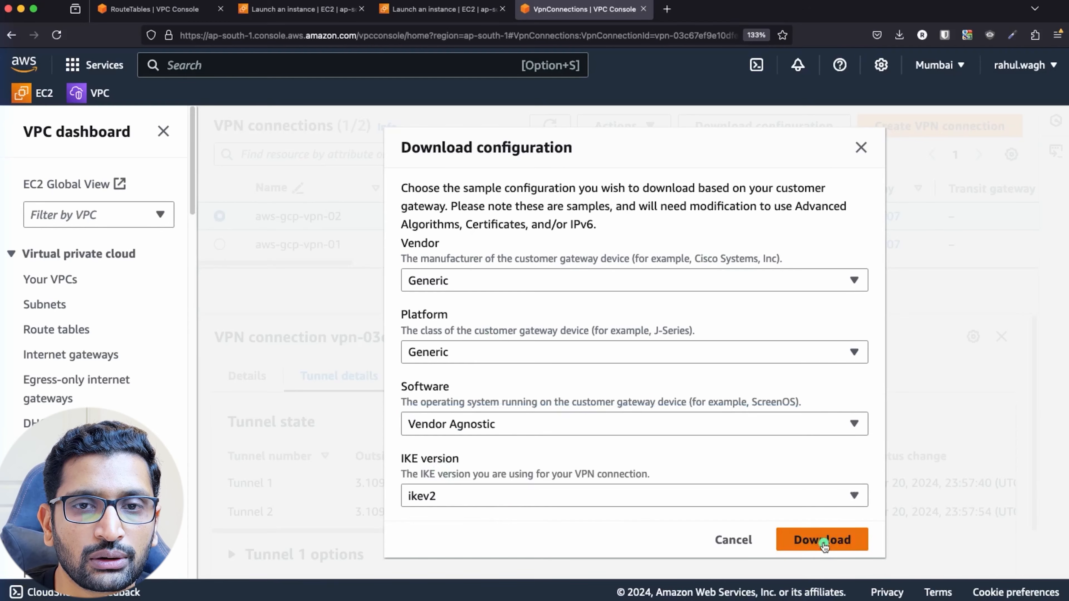
{"action": "left_click", "coordinate": [823, 543]}
{"action": "right_click", "coordinate": [725, 65]}
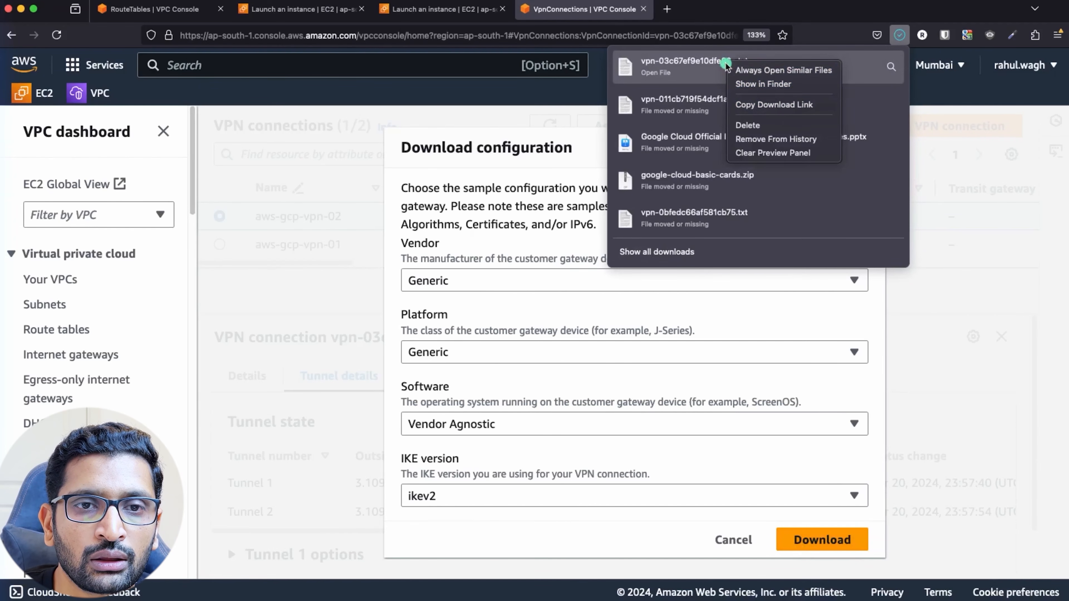
- Rename the second download to vpn-2.txt in Finder and drag it into Sublime Text
{"action": "left_click", "coordinate": [765, 84]}
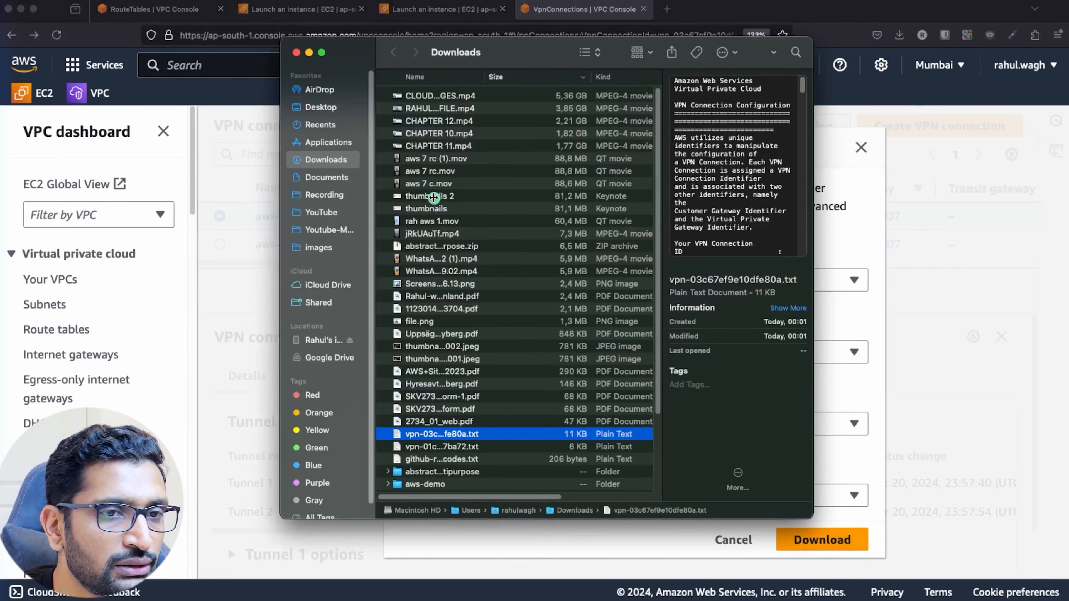
{"action": "right_click", "coordinate": [440, 434]}
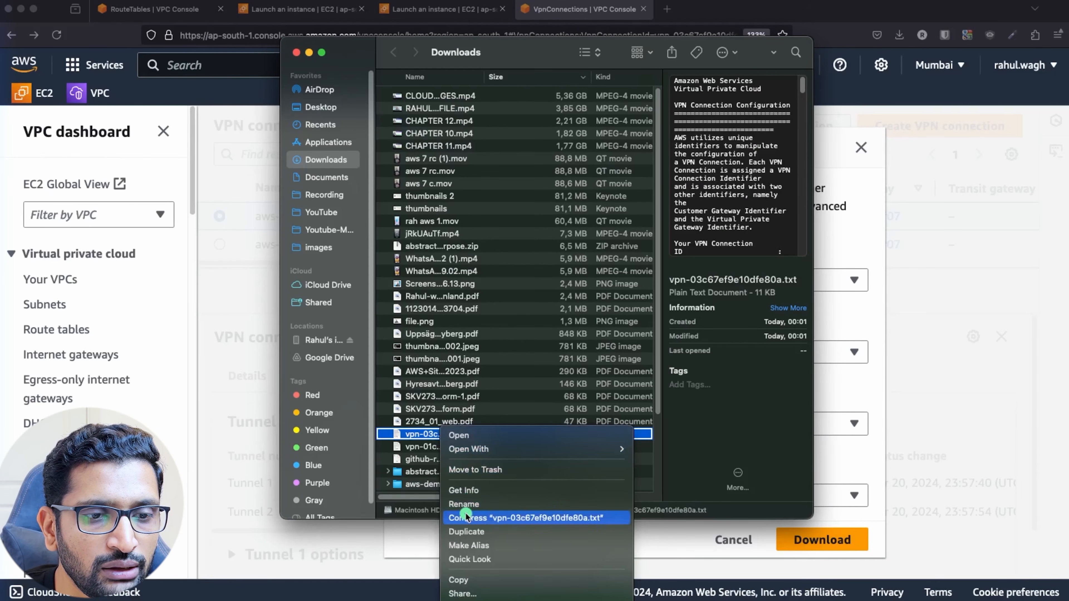
{"action": "left_click", "coordinate": [465, 504]}
{"action": "type", "text": "vpn-2"}
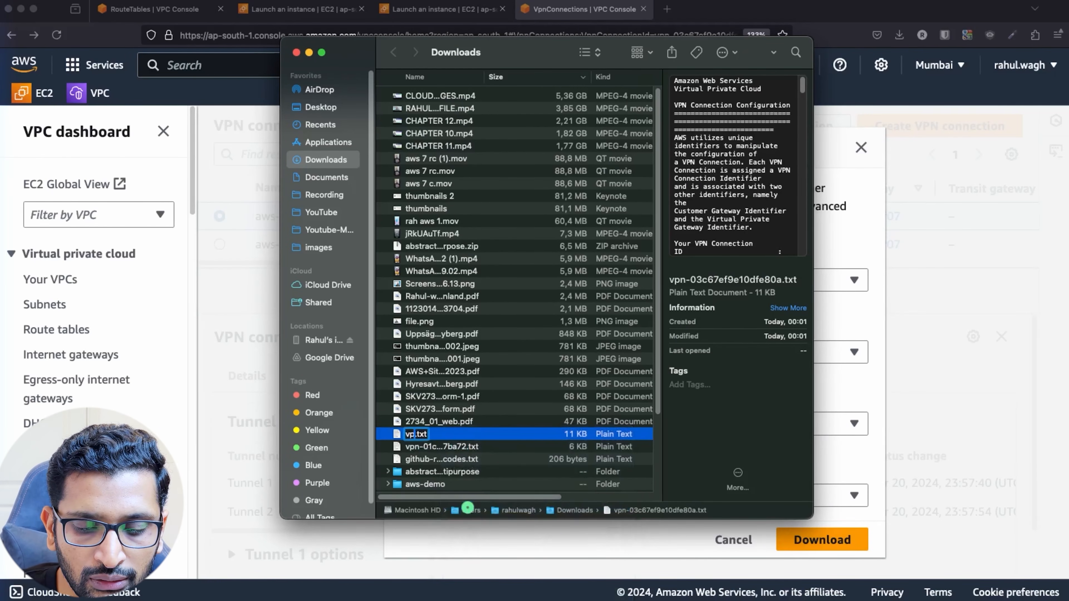
{"action": "key", "text": "Return"}
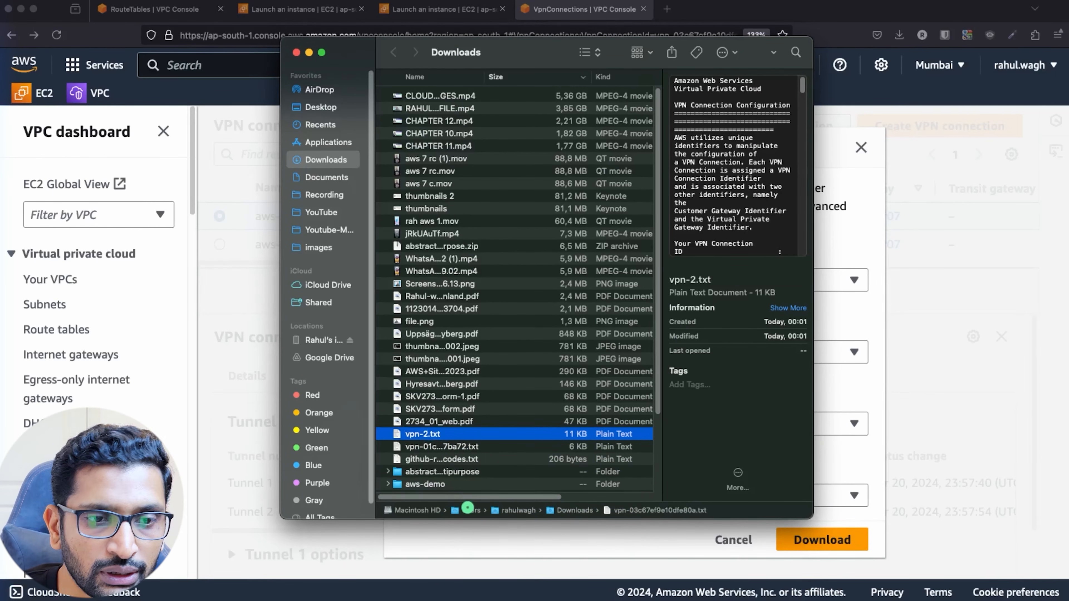
{"action": "left_click_drag", "start_coordinate": [317, 434], "coordinate": [936, 134]}
{"action": "key", "text": "super+Tab"}
{"action": "key", "text": "super+Tab"}
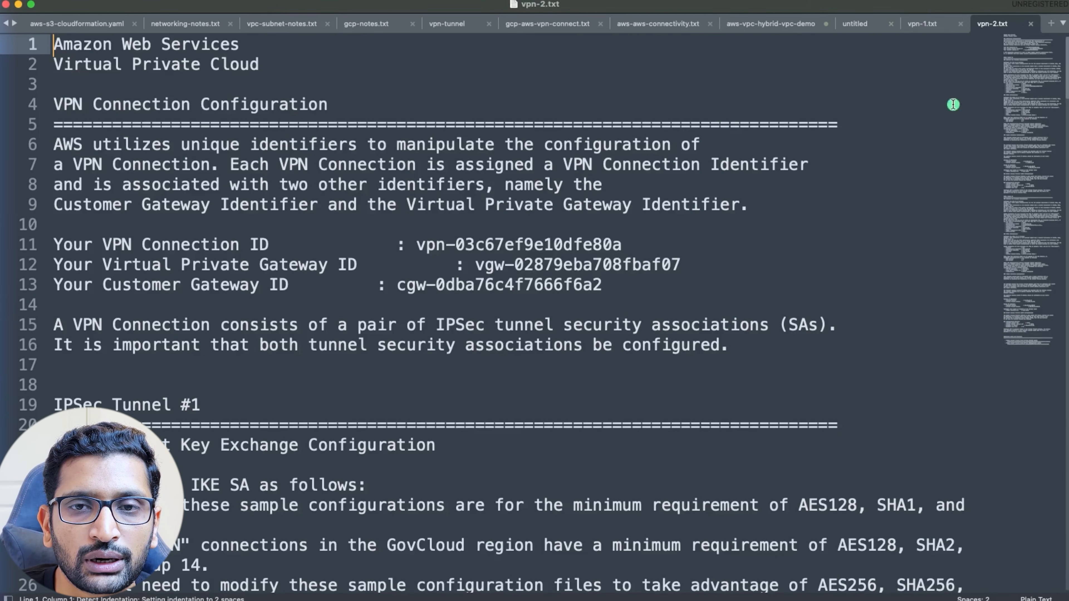
- Compare IDs between the vpn-1.txt and vpn-2.txt tabs, then bring up the Keynote diagram
{"action": "left_click", "coordinate": [926, 23]}
{"action": "left_click", "coordinate": [991, 25]}
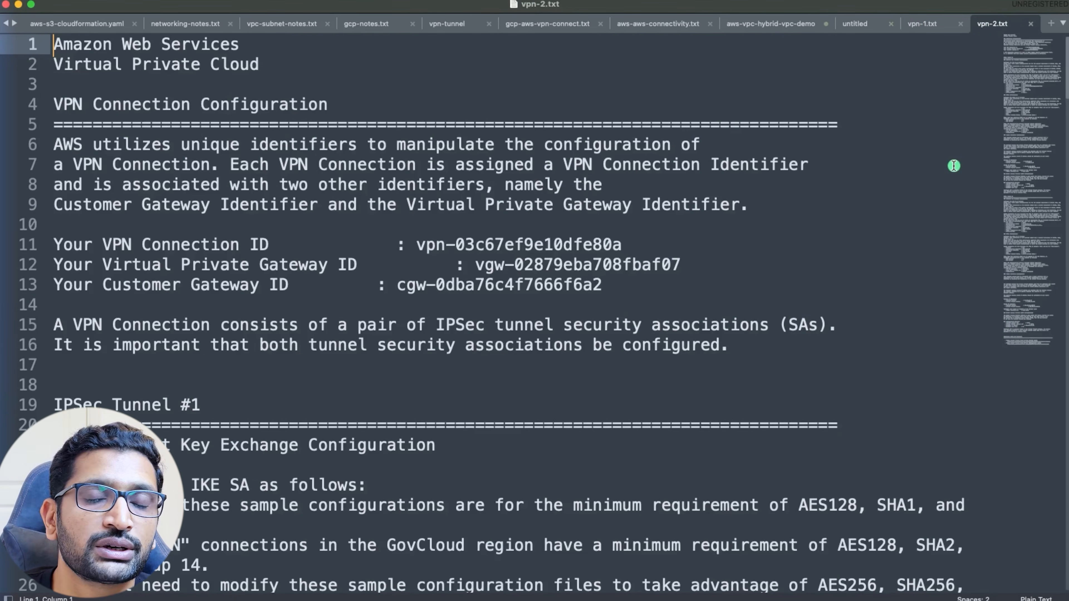
{"action": "key", "text": "super+Tab"}
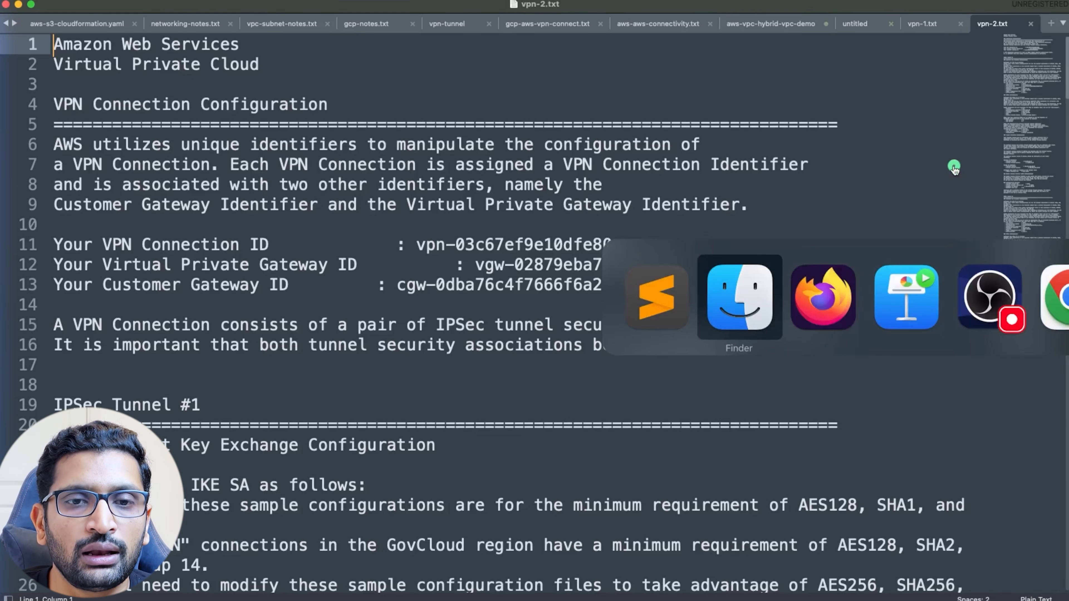
{"action": "key", "text": "super+Tab"}
{"action": "key", "text": "super+Tab"}
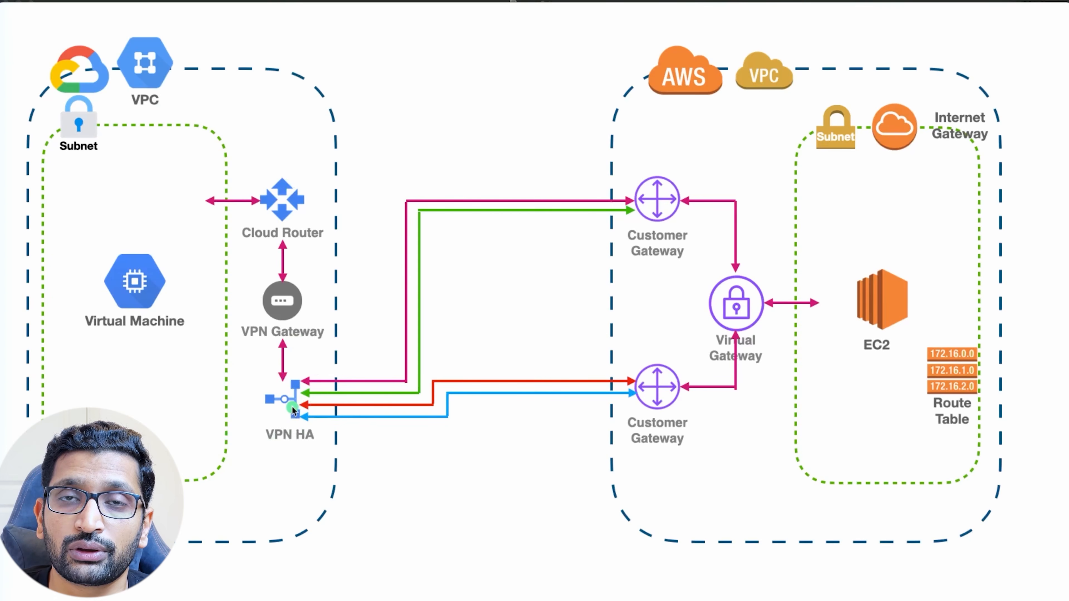
- Switch from the Keynote diagram to Google Cloud's Add VPN tunnels page for gcp-aws-vpn-gateway
{"action": "key", "text": "super+Tab"}
{"action": "key", "text": "super+Tab"}
{"action": "key", "text": "super+Tab"}
{"action": "key", "text": "super+Tab"}
{"action": "key", "text": "super+Tab"}
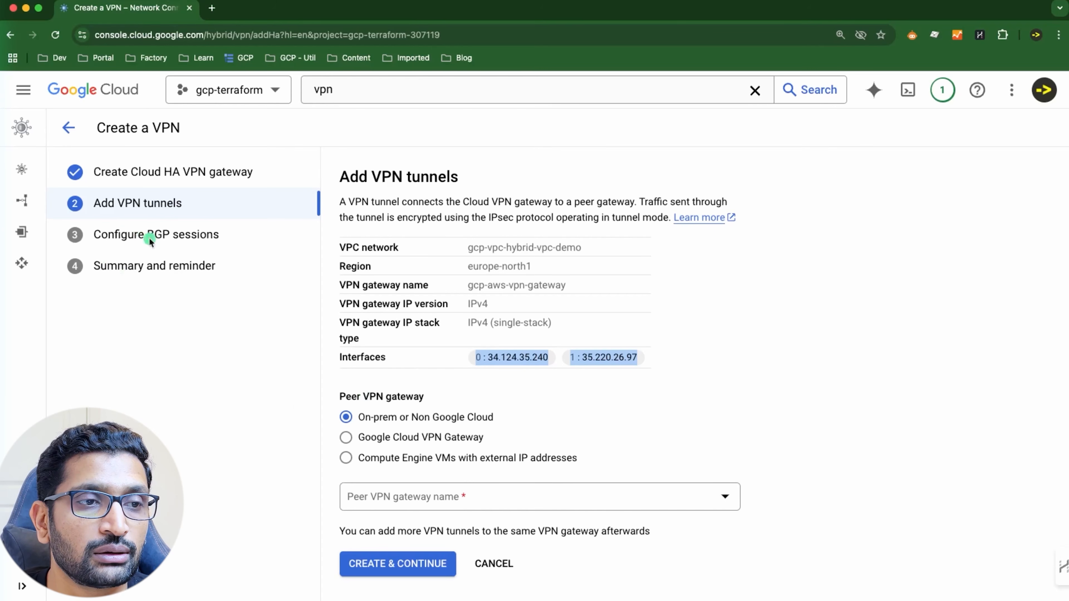
- Start a new peer VPN gateway named gcp-aws-peer-vpn-gateway
{"action": "left_click", "coordinate": [488, 334]}
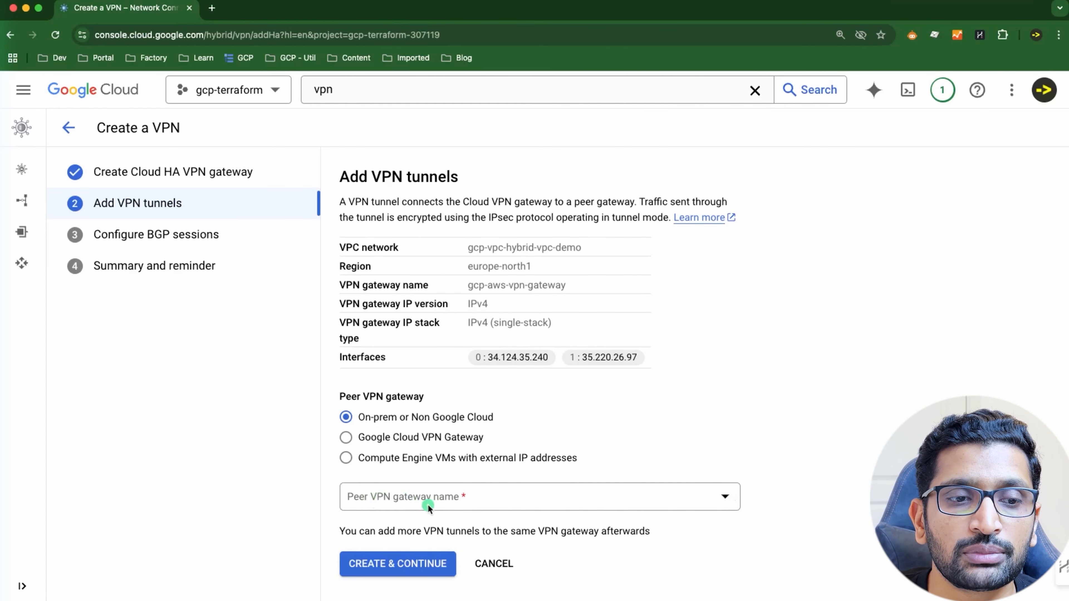
{"action": "left_click", "coordinate": [734, 496]}
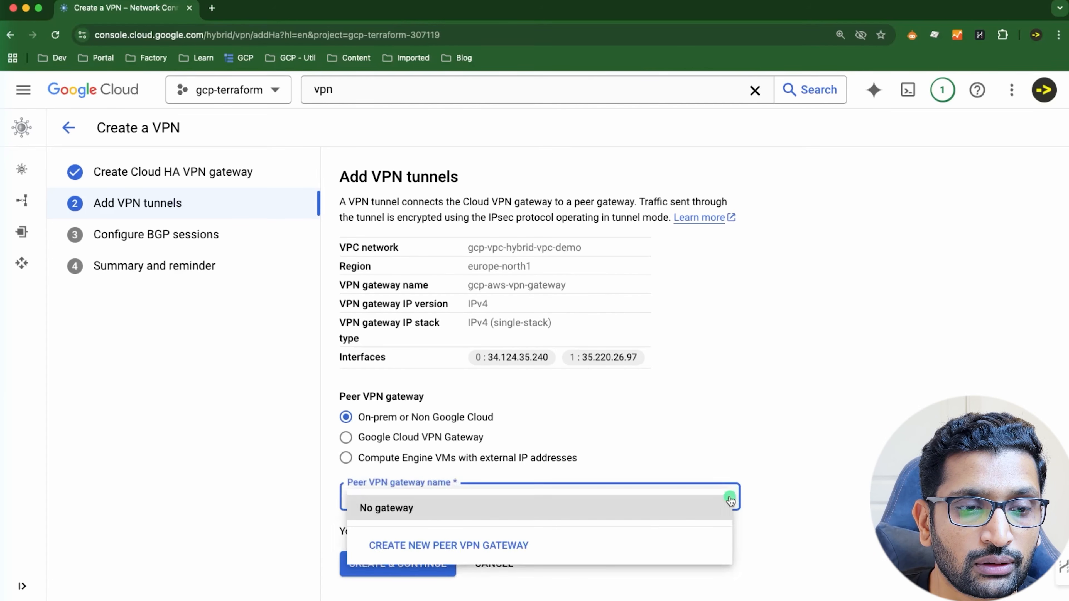
{"action": "left_click", "coordinate": [437, 545]}
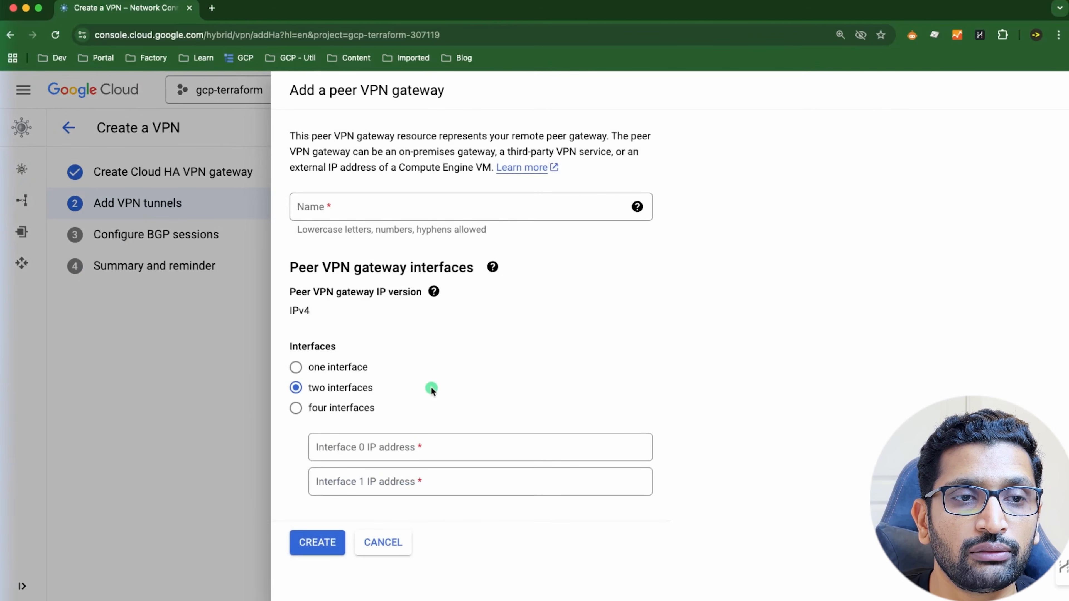
{"action": "left_click", "coordinate": [342, 208]}
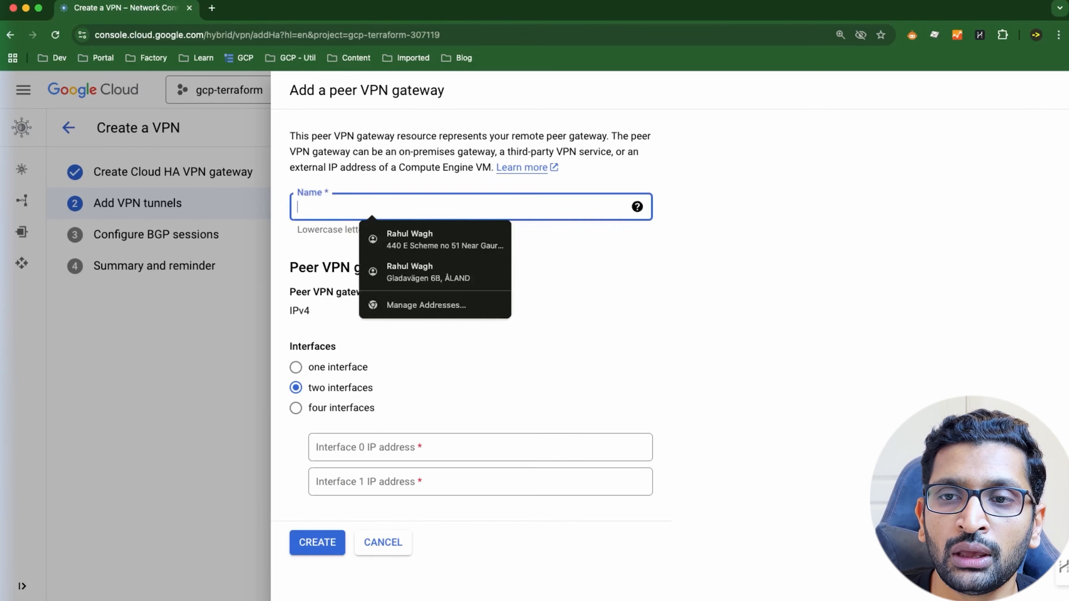
{"action": "key", "text": "super+Tab"}
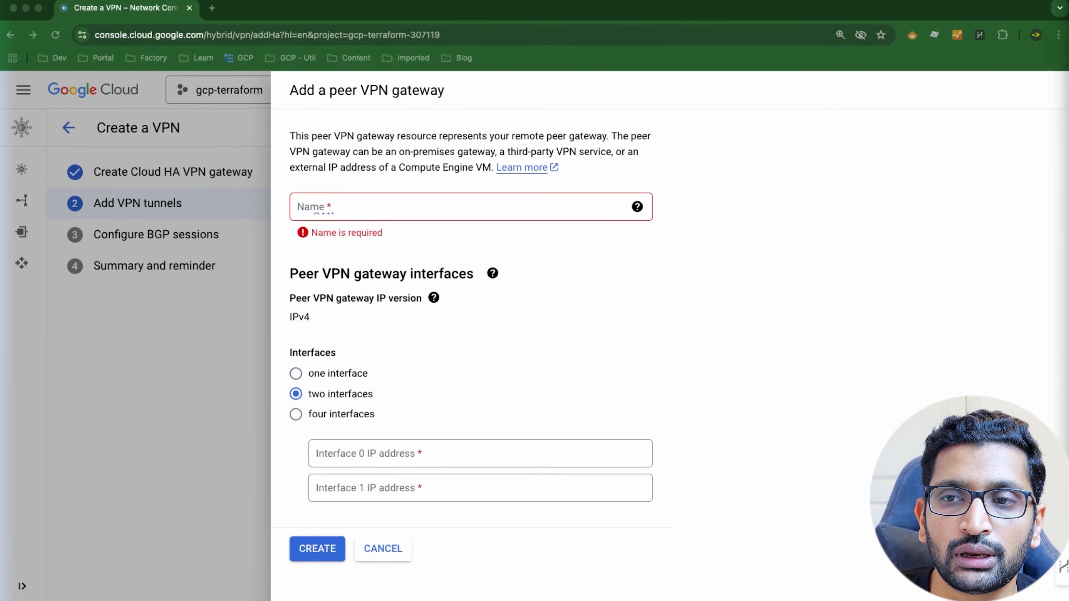
{"action": "left_click", "coordinate": [436, 208]}
{"action": "type", "text": "gcp-aws-peer-vpn-gateway"}
- Give the peer gateway four interfaces
{"action": "left_click", "coordinate": [493, 267]}
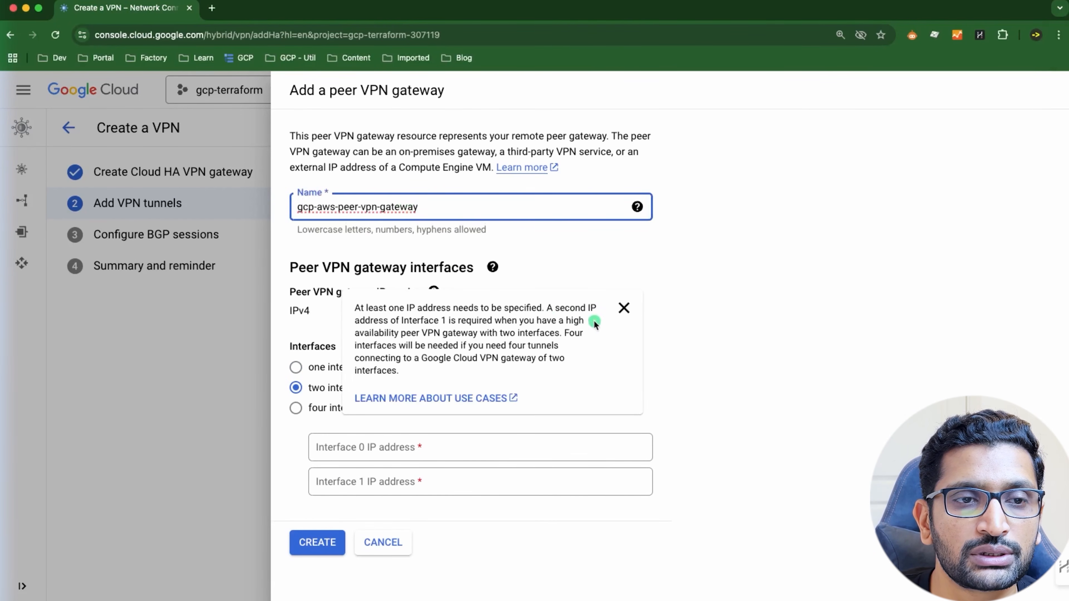
{"action": "left_click", "coordinate": [682, 275]}
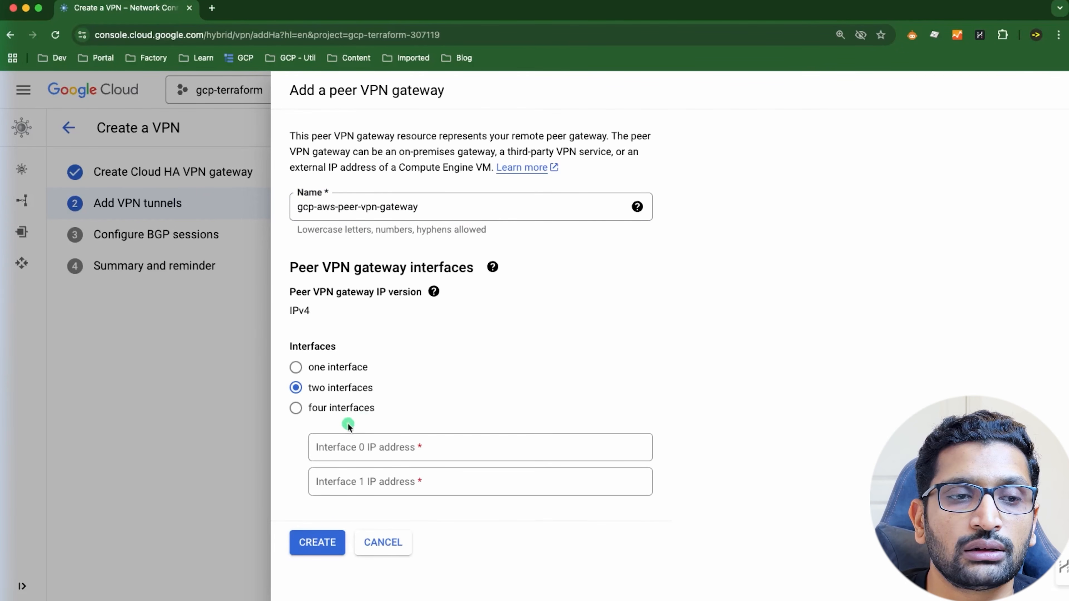
{"action": "left_click", "coordinate": [296, 408]}
{"action": "scroll", "coordinate": [506, 391], "scroll_direction": "down", "scroll_amount": 2}
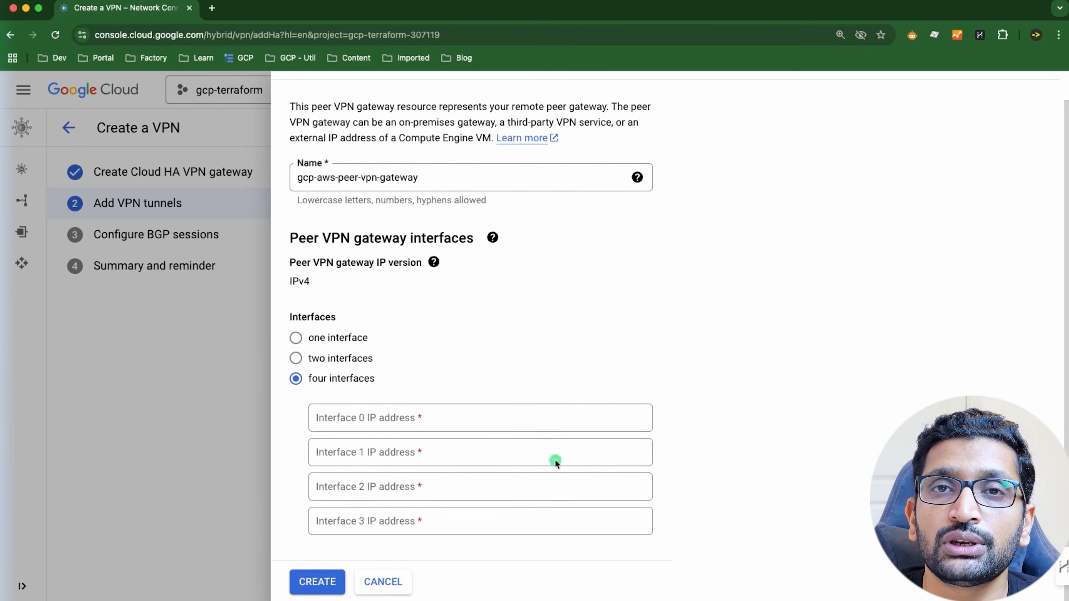
{"action": "key", "text": "super+Tab"}
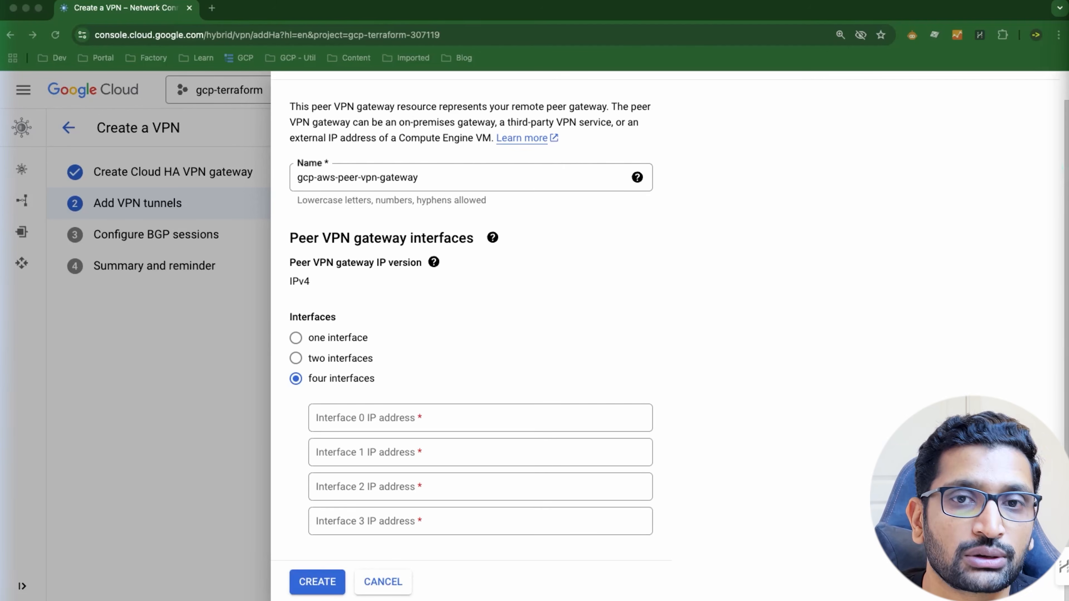
{"action": "key", "text": "super+Tab"}
{"action": "key", "text": "super+Tab"}
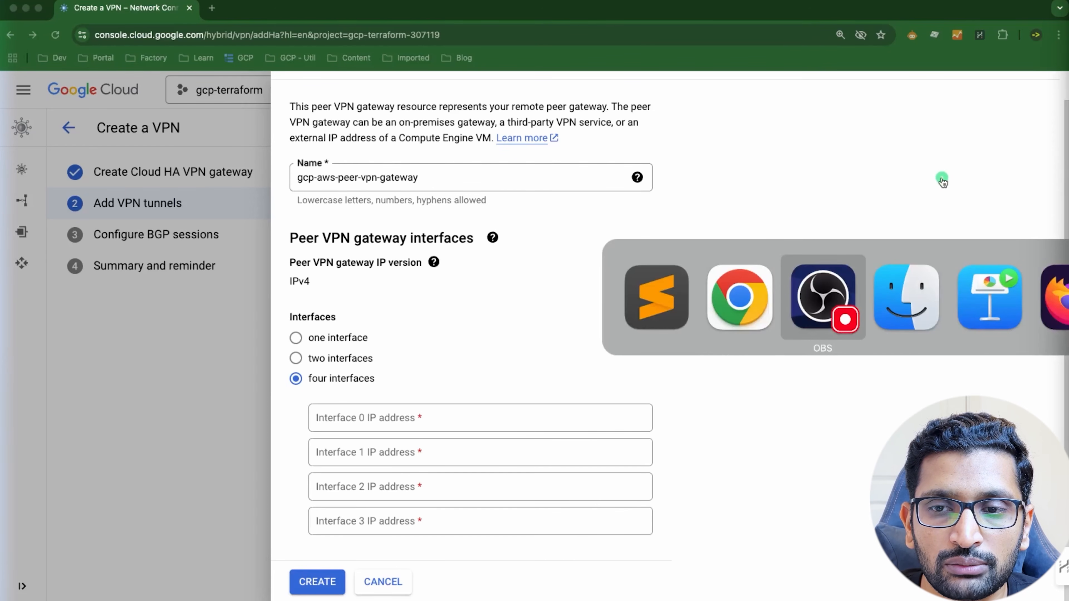
- Copy outside IP 3.111.202.108 from vpn-1.txt into the peer gateway's Interface 0 field
{"action": "key", "text": "super+shift+Tab"}
{"action": "key", "text": "super+shift+Tab"}
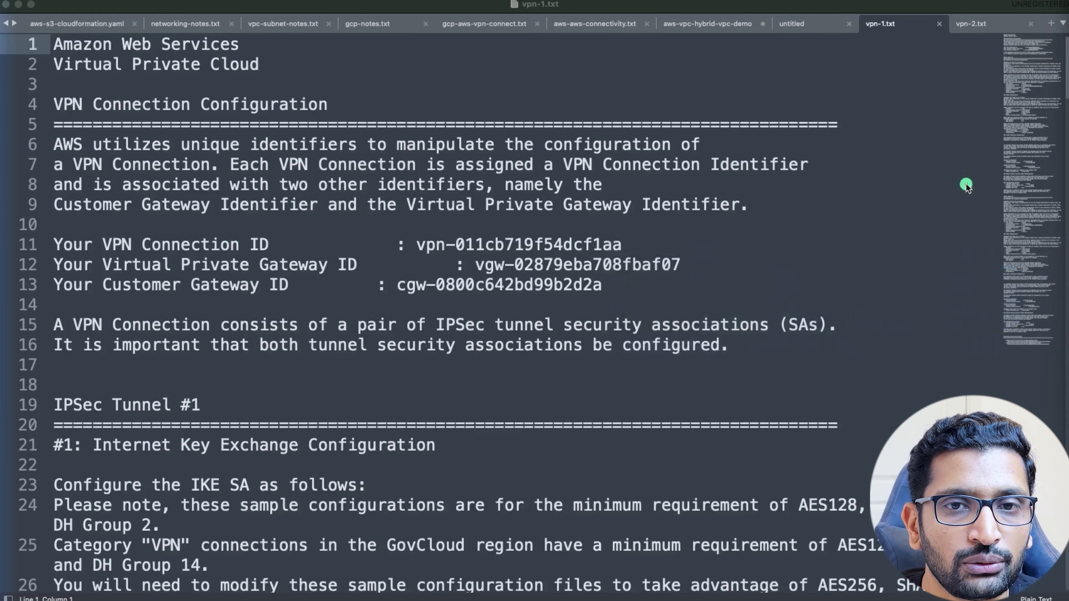
{"action": "left_click", "coordinate": [259, 245]}
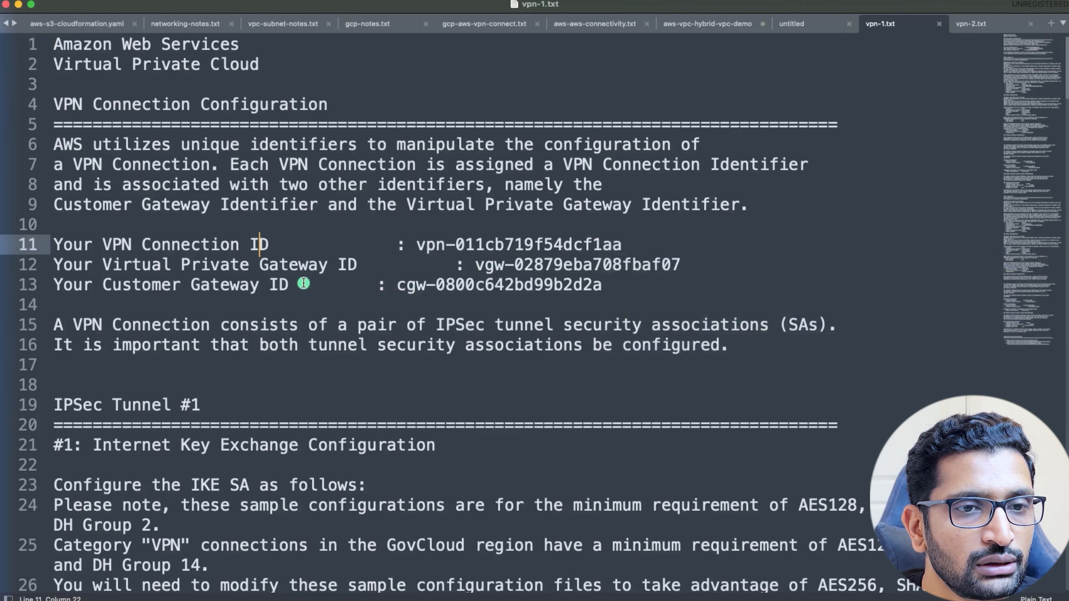
{"action": "left_click_drag", "start_coordinate": [132, 105], "coordinate": [443, 358]}
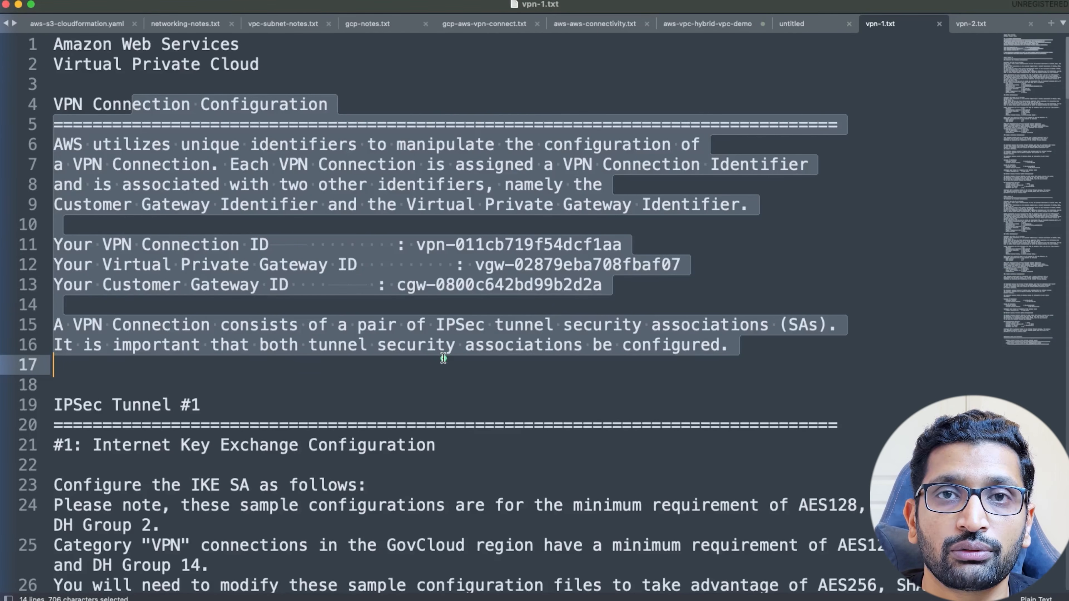
{"action": "scroll", "coordinate": [443, 358], "scroll_direction": "down", "scroll_amount": 15}
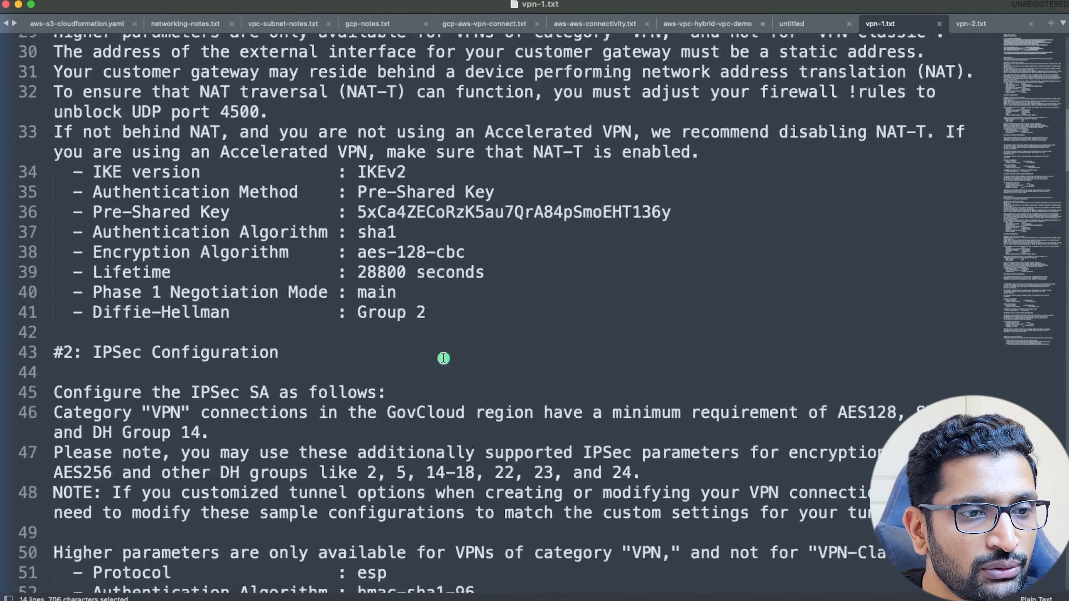
{"action": "scroll", "coordinate": [444, 358], "scroll_direction": "down", "scroll_amount": 15}
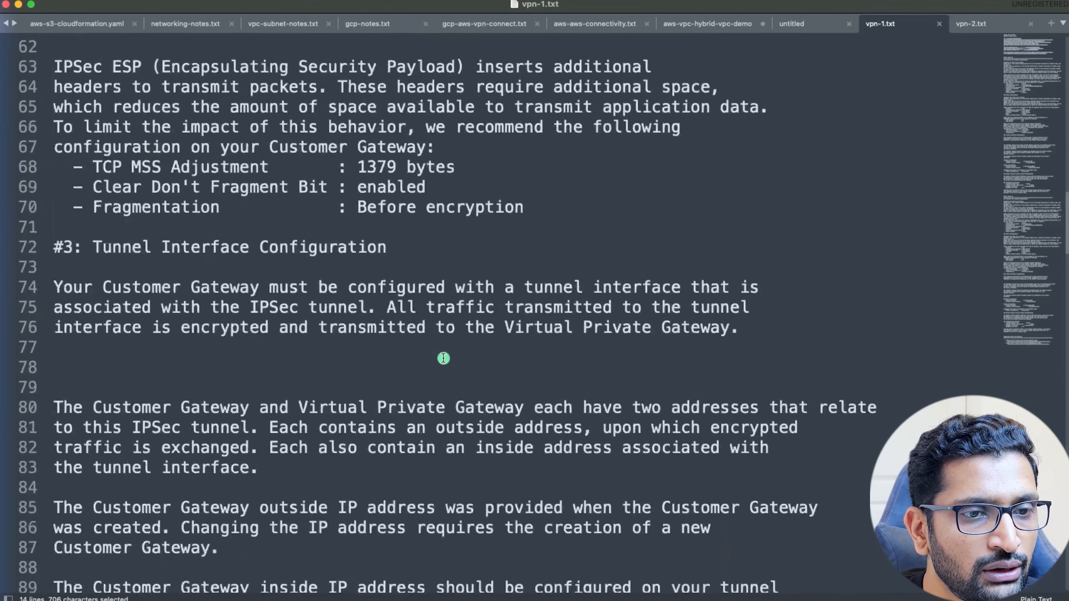
{"action": "scroll", "coordinate": [443, 358], "scroll_direction": "down", "scroll_amount": 3}
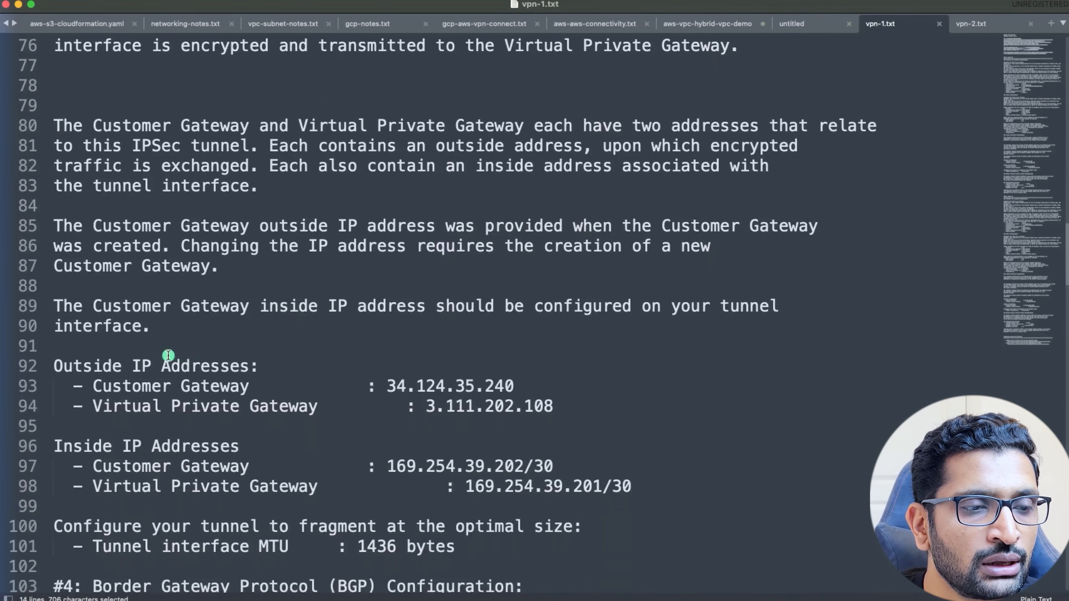
{"action": "left_click", "coordinate": [166, 351]}
{"action": "left_click_drag", "start_coordinate": [269, 365], "coordinate": [53, 366]}
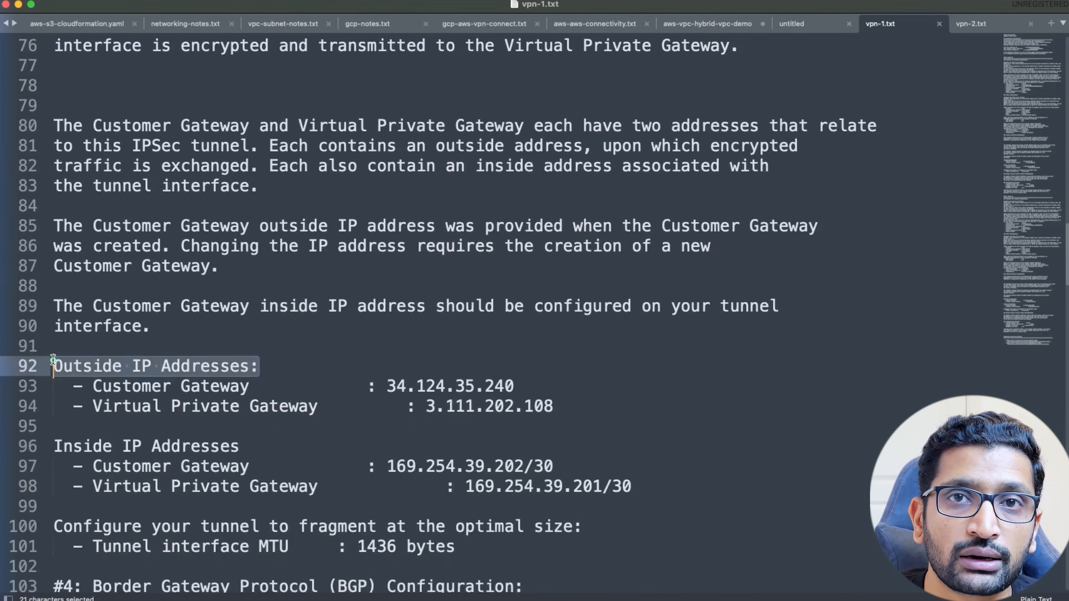
{"action": "left_click_drag", "start_coordinate": [91, 405], "coordinate": [564, 405]}
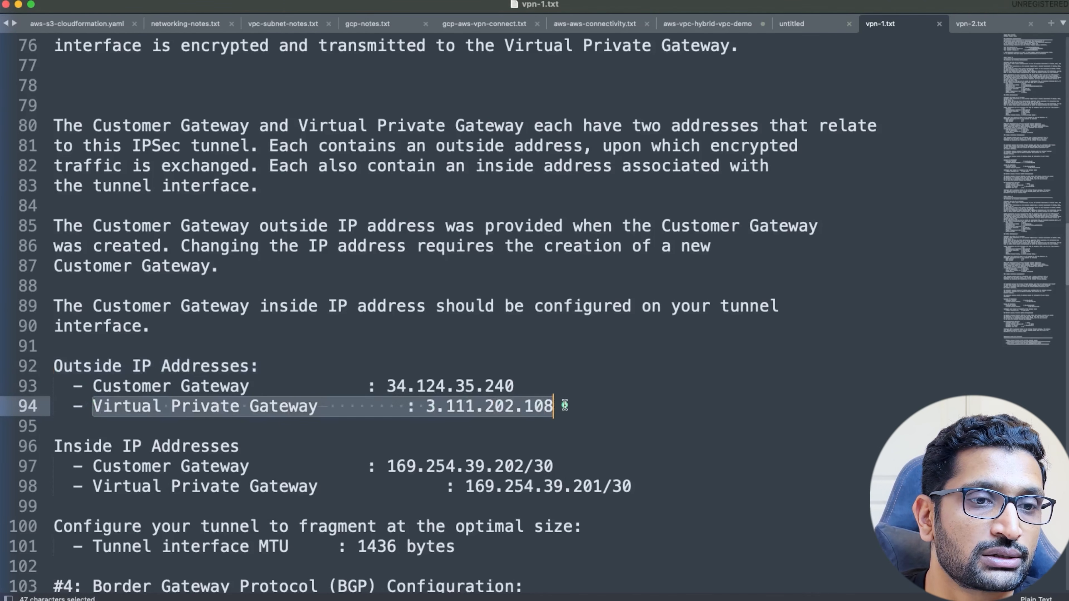
{"action": "left_click", "coordinate": [617, 399]}
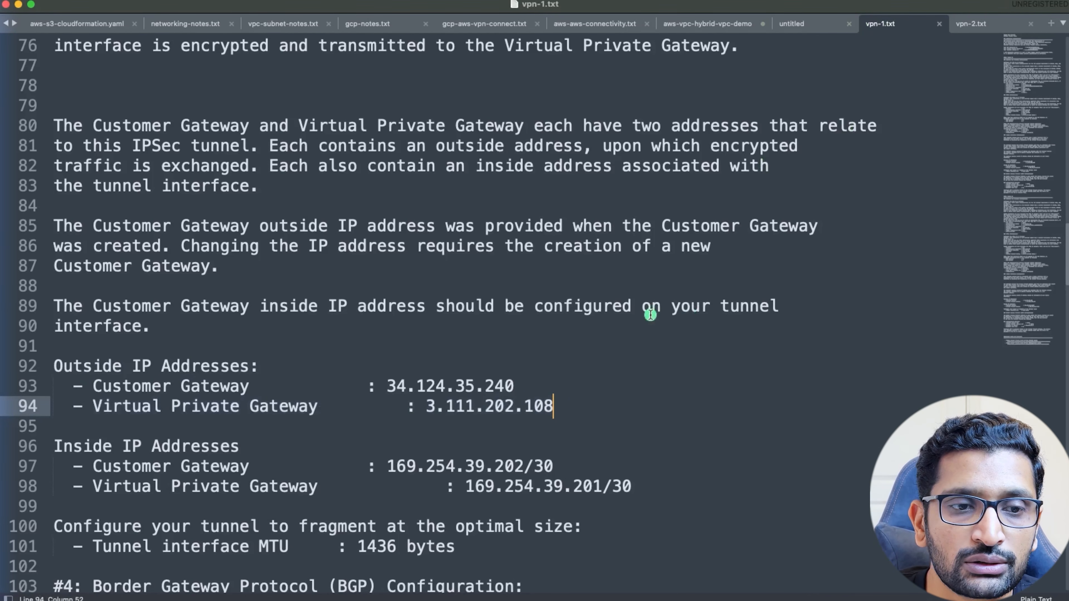
{"action": "left_click", "coordinate": [642, 307]}
{"action": "left_click", "coordinate": [426, 407]}
{"action": "left_click", "coordinate": [563, 407], "text": "shift"}
{"action": "key", "text": "super+c"}
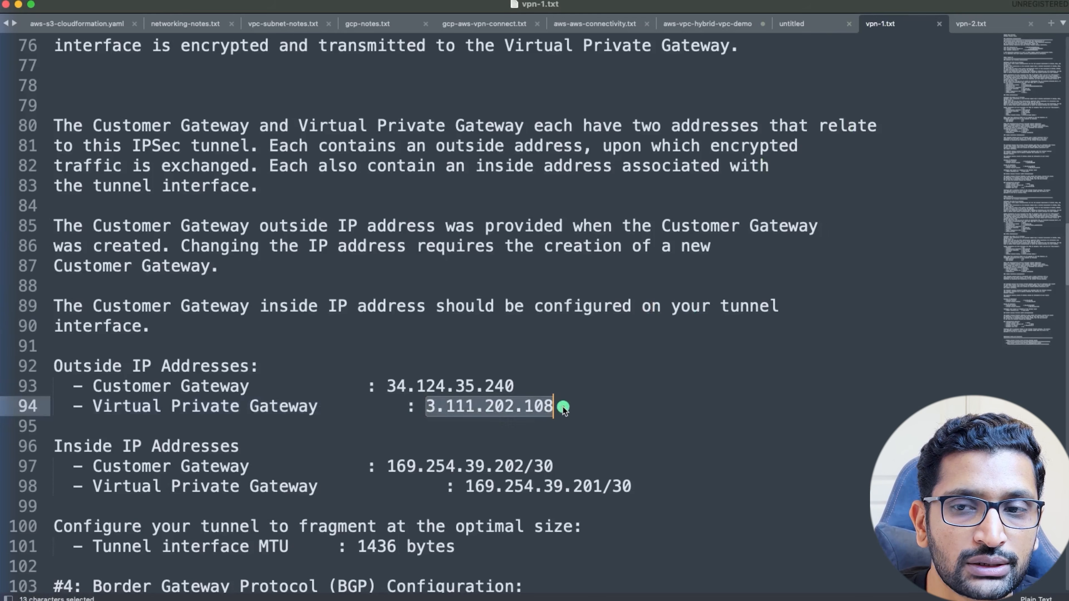
{"action": "key", "text": "super+Tab"}
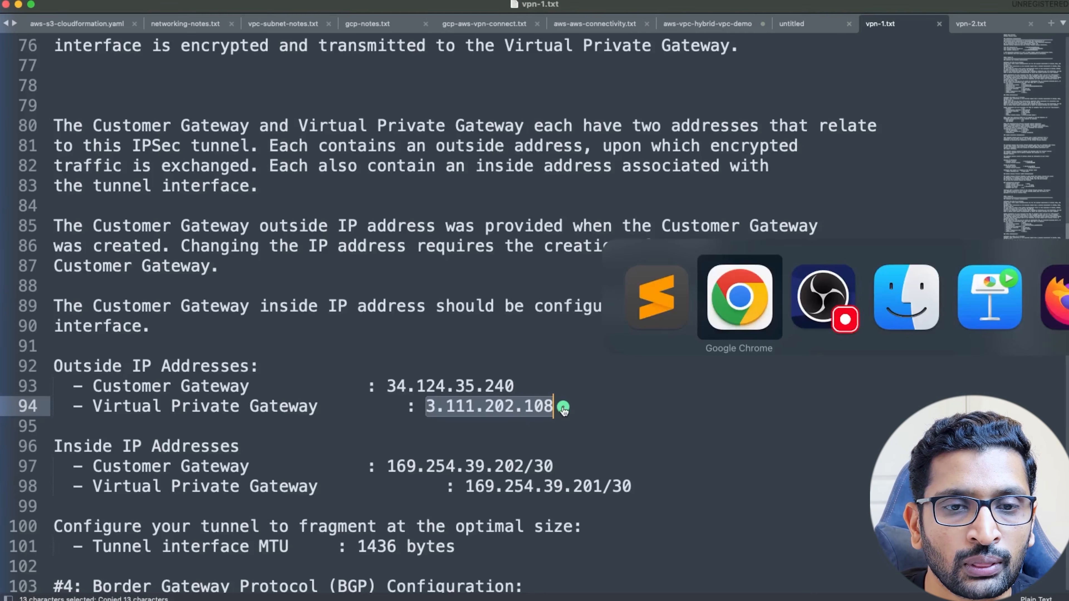
{"action": "left_click", "coordinate": [433, 418]}
{"action": "key", "text": "super+v"}
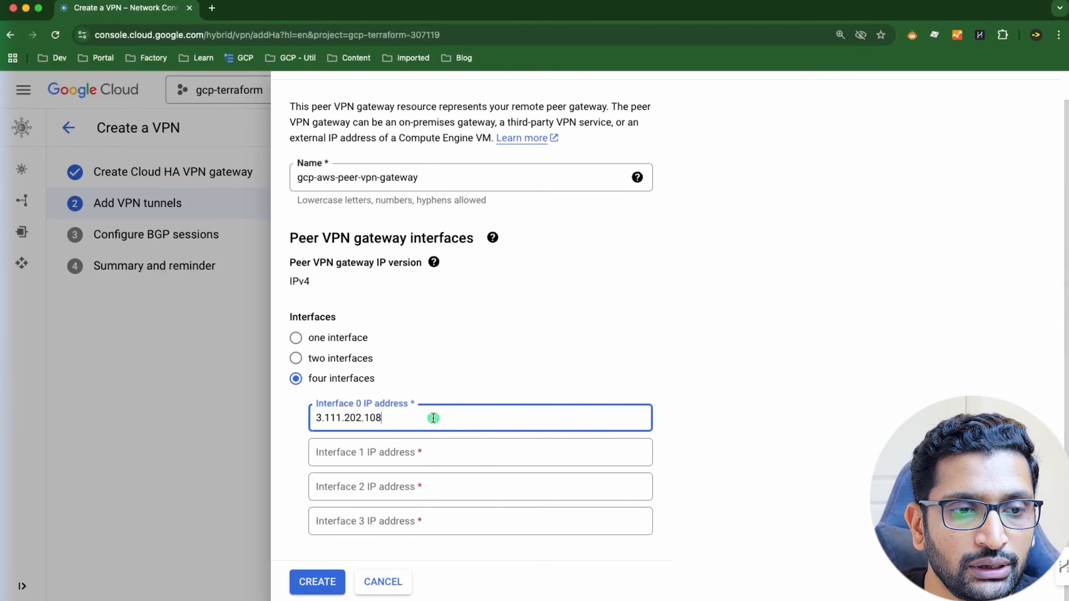
- Copy the tunnel 2 outside IP 13.201.143.137 from vpn-1.txt into Interface 1
{"action": "key", "text": "super+Tab"}
{"action": "key", "text": "super+equal"}
{"action": "scroll", "coordinate": [442, 412], "scroll_direction": "down", "scroll_amount": 10}
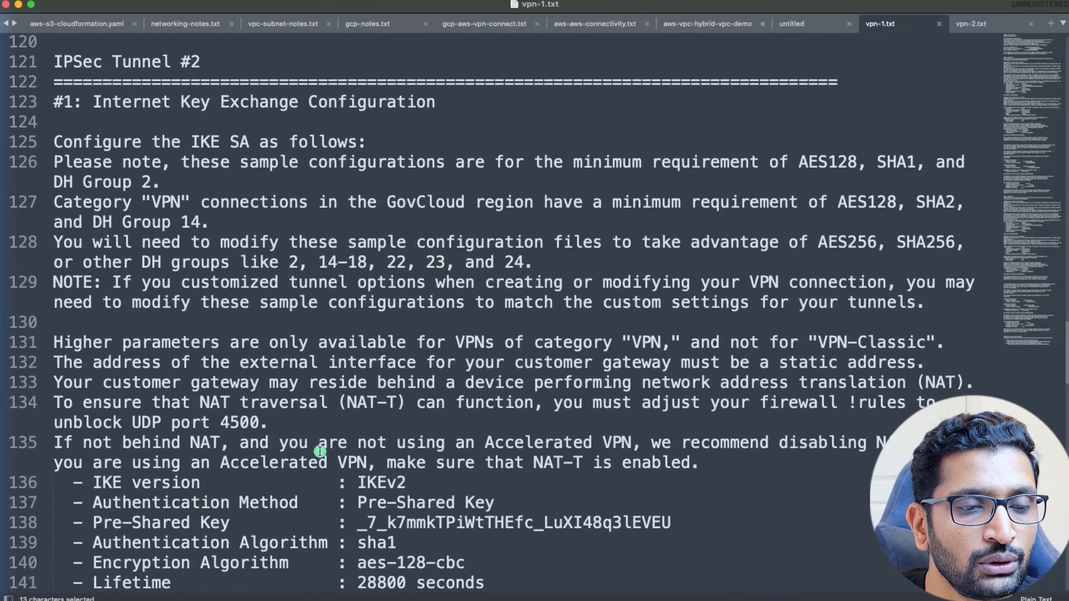
{"action": "scroll", "coordinate": [320, 451], "scroll_direction": "down", "scroll_amount": 13}
{"action": "scroll", "coordinate": [318, 449], "scroll_direction": "down", "scroll_amount": 3}
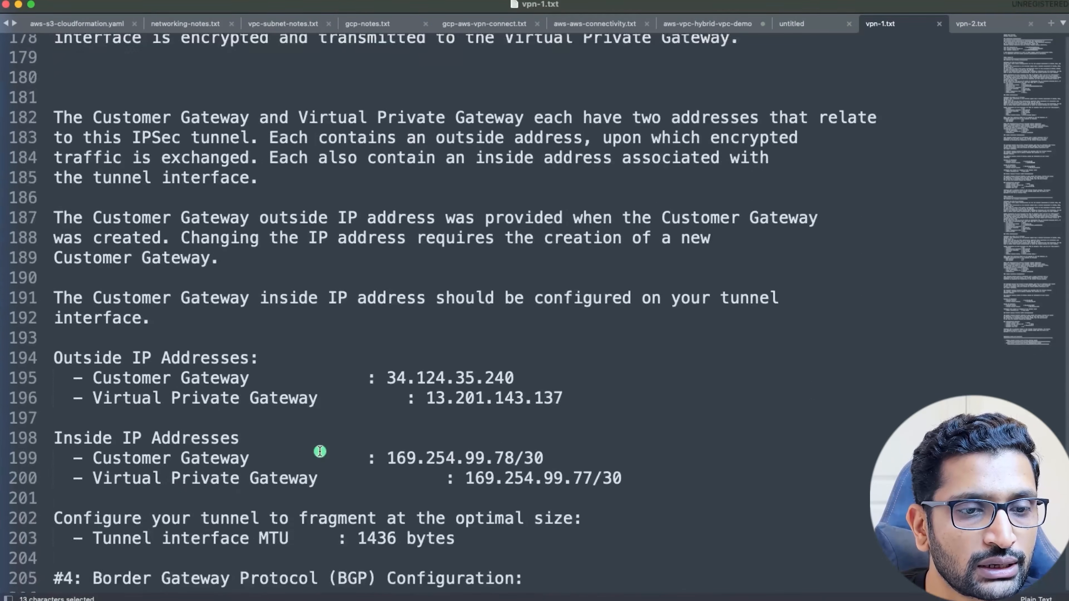
{"action": "left_click", "coordinate": [365, 418]}
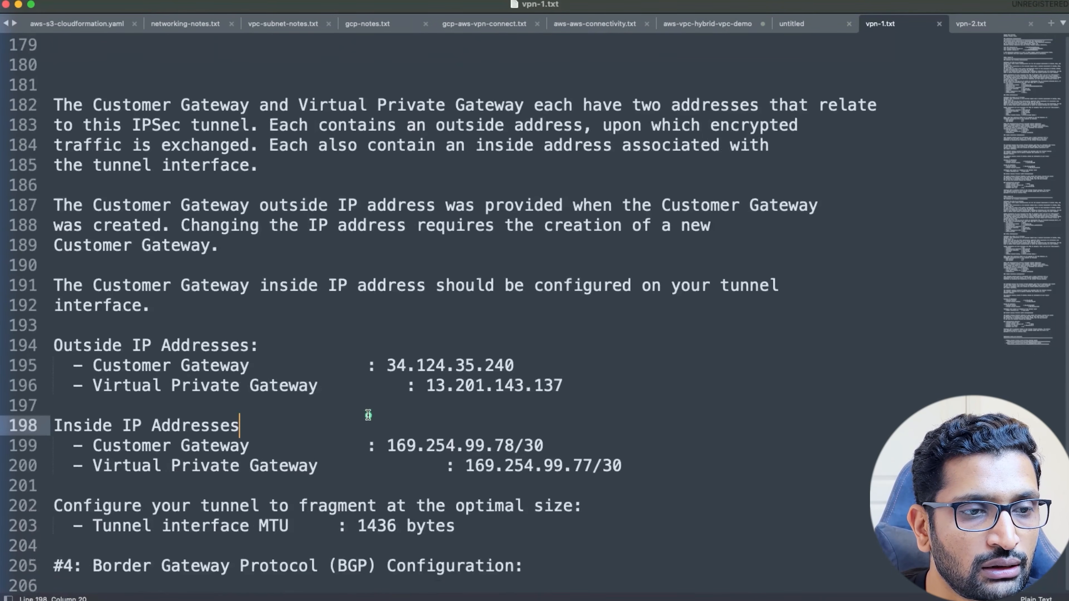
{"action": "left_click", "coordinate": [428, 384]}
{"action": "left_click", "coordinate": [563, 384], "text": "shift"}
{"action": "key", "text": "super+c"}
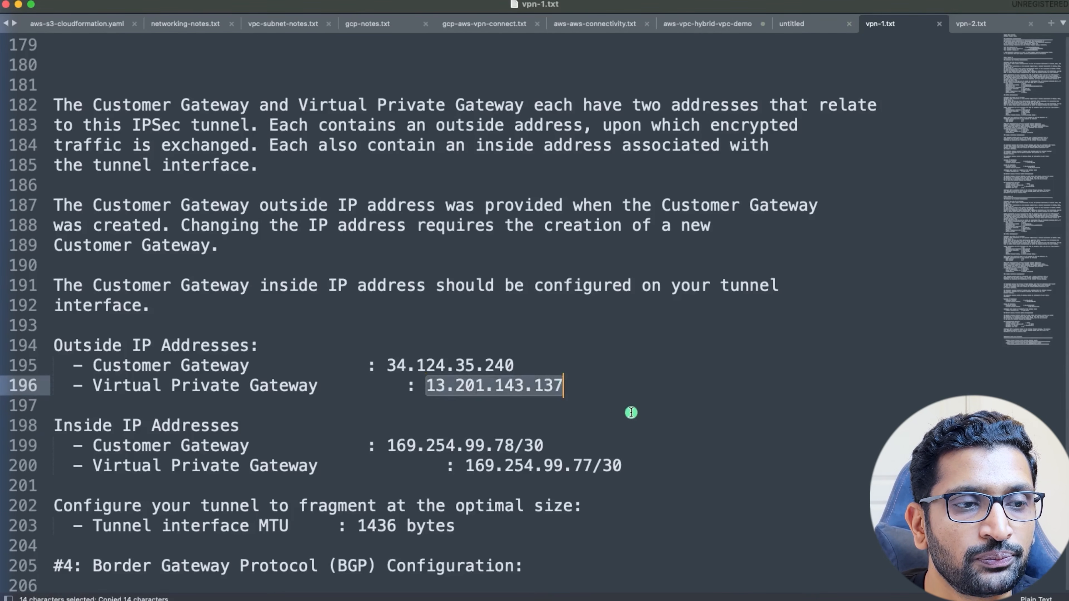
{"action": "key", "text": "super+Tab"}
{"action": "left_click", "coordinate": [372, 460]}
{"action": "key", "text": "super+v"}
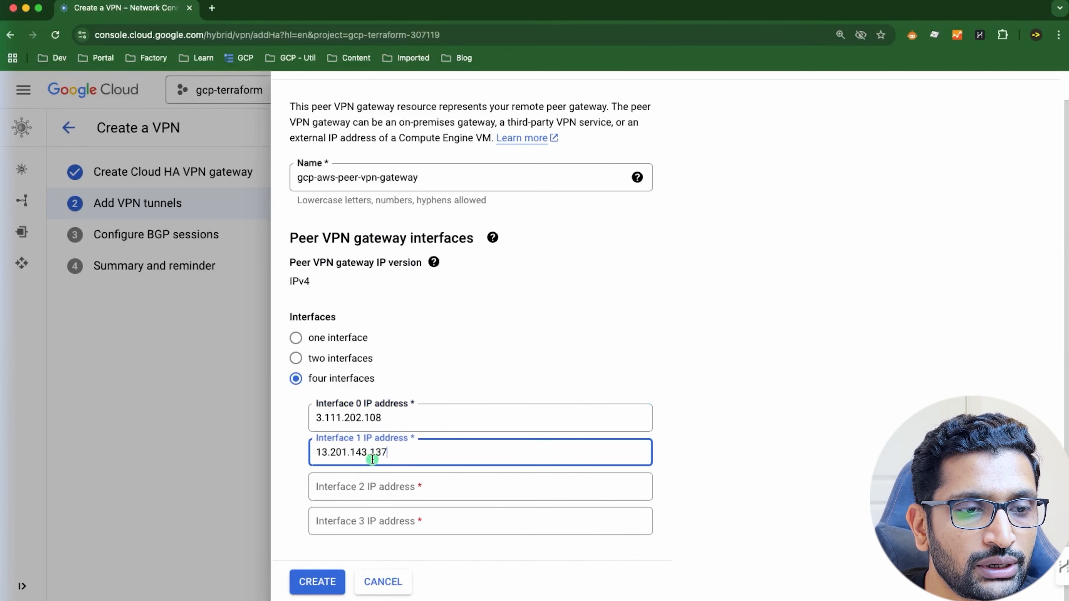
{"action": "key", "text": "super+Tab"}
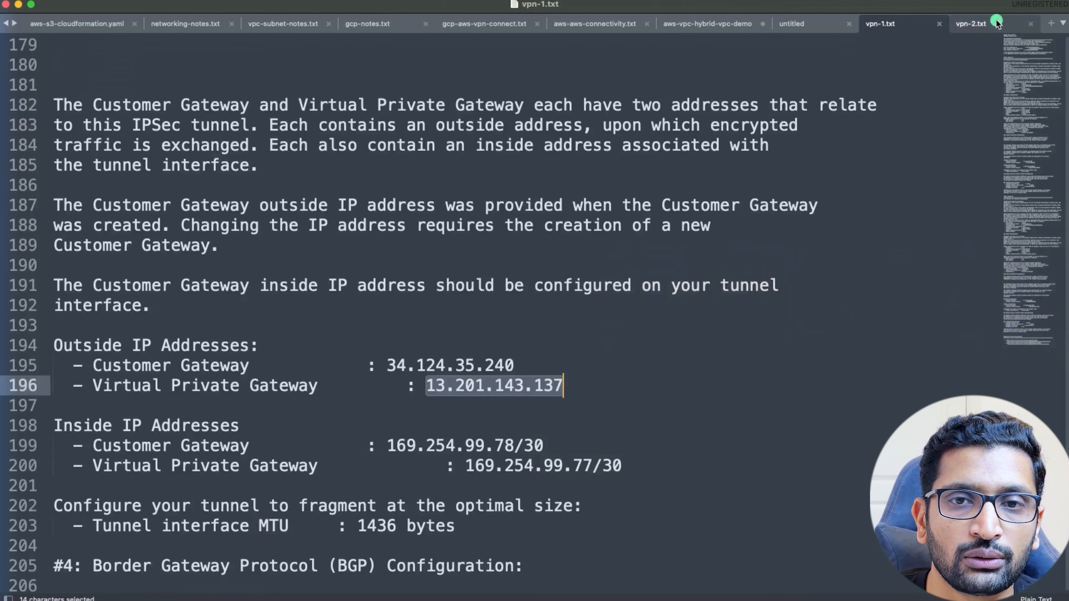
- Copy outside IP 3.109.51.18 from vpn-2.txt into the Interface 2 field
{"action": "left_click", "coordinate": [973, 26]}
{"action": "left_click", "coordinate": [633, 205]}
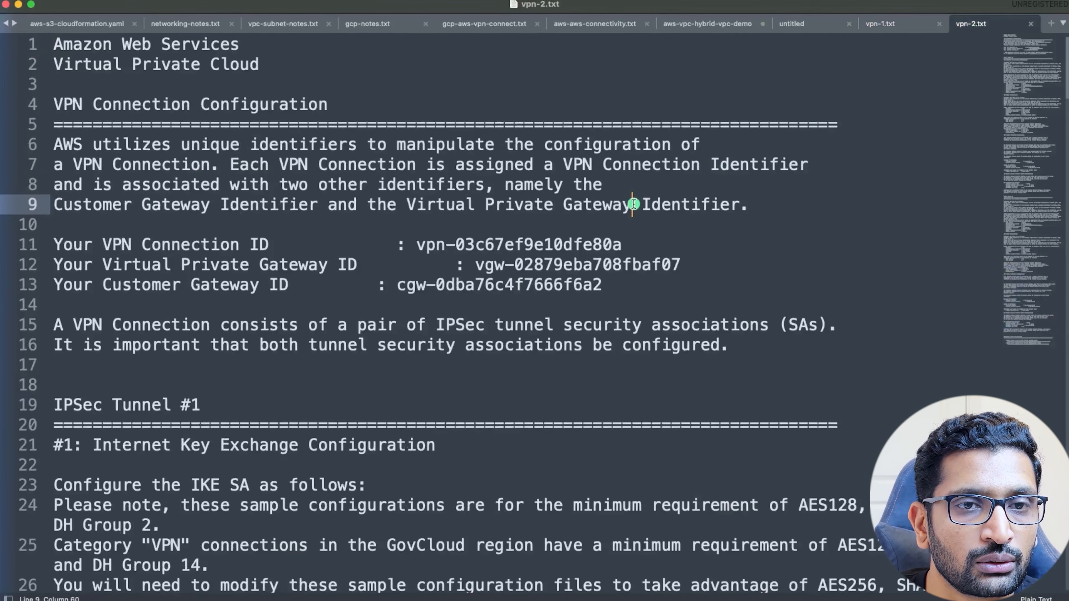
{"action": "scroll", "coordinate": [633, 205], "scroll_direction": "down", "scroll_amount": 20}
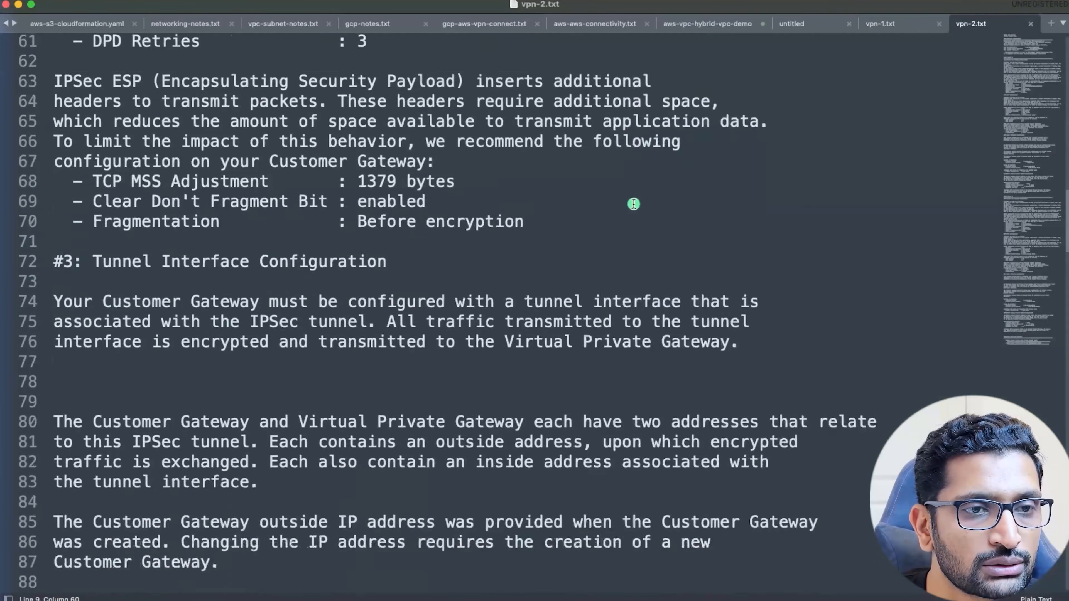
{"action": "scroll", "coordinate": [633, 204], "scroll_direction": "down", "scroll_amount": 7}
{"action": "left_click", "coordinate": [475, 300]}
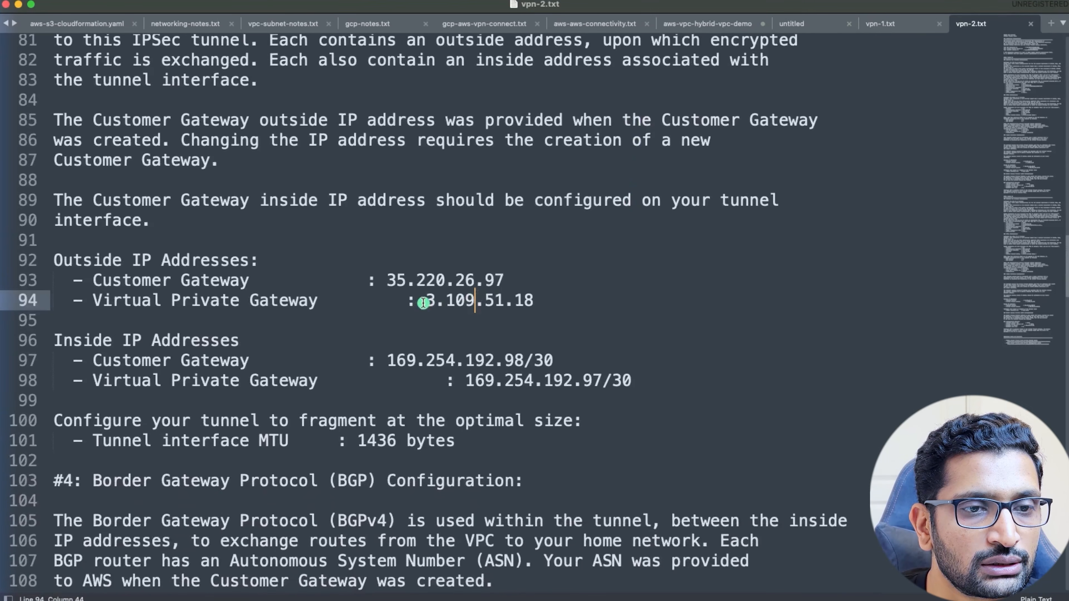
{"action": "left_click_drag", "start_coordinate": [424, 302], "coordinate": [551, 303]}
{"action": "key", "text": "super+c"}
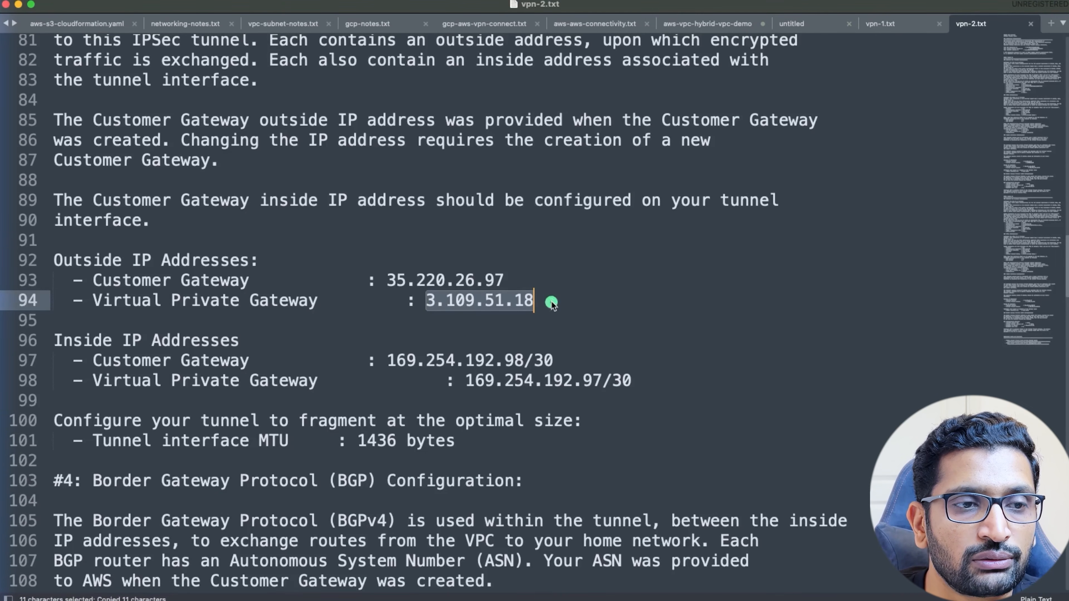
{"action": "key", "text": "super+Tab"}
{"action": "left_click", "coordinate": [426, 485]}
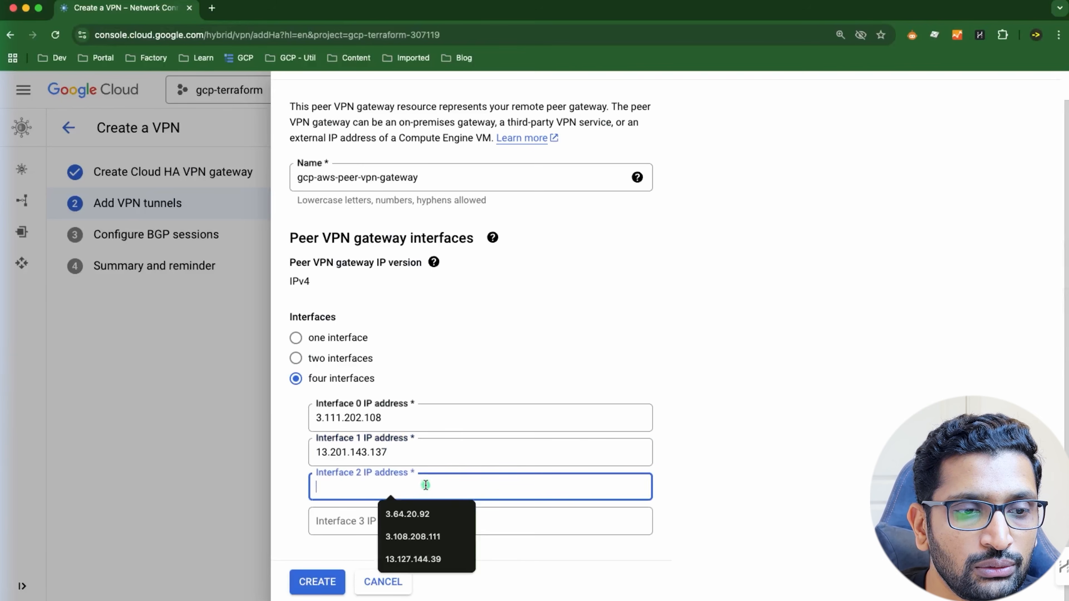
{"action": "key", "text": "super+v"}
{"action": "left_click", "coordinate": [713, 349]}
- Fill Interface 3 with 3.109.114.149 from vpn-2.txt and create the peer gateway
{"action": "key", "text": "super+Tab"}
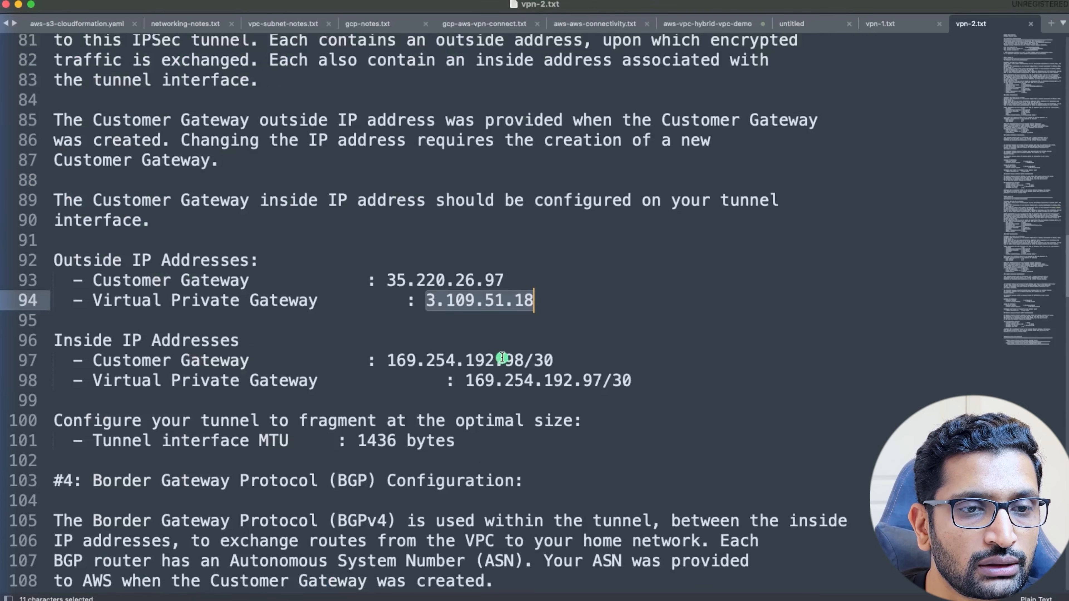
{"action": "scroll", "coordinate": [502, 357], "scroll_direction": "down", "scroll_amount": 15}
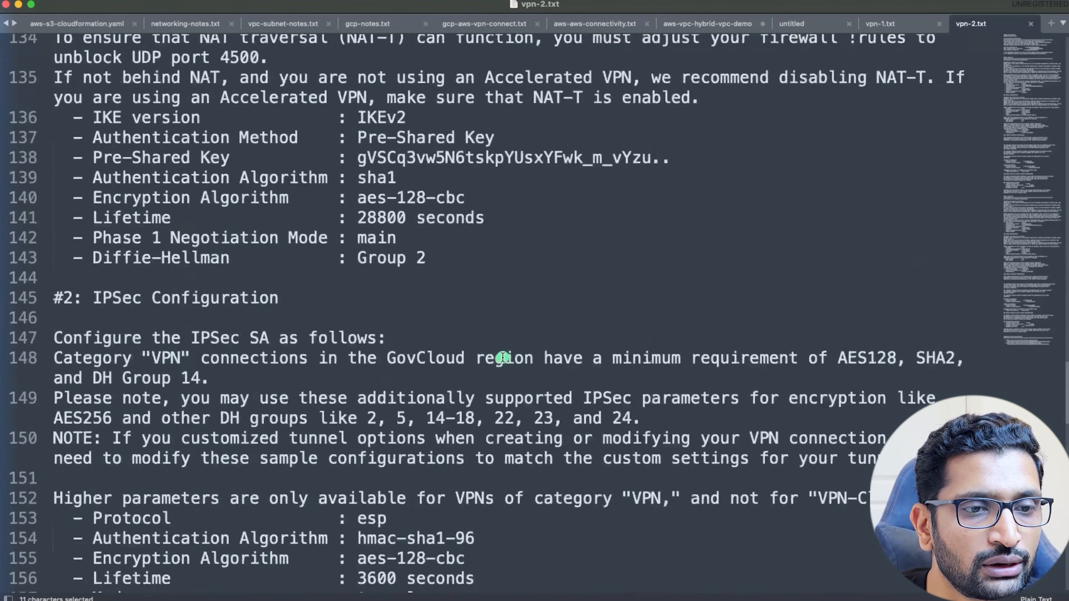
{"action": "scroll", "coordinate": [502, 358], "scroll_direction": "down", "scroll_amount": 17}
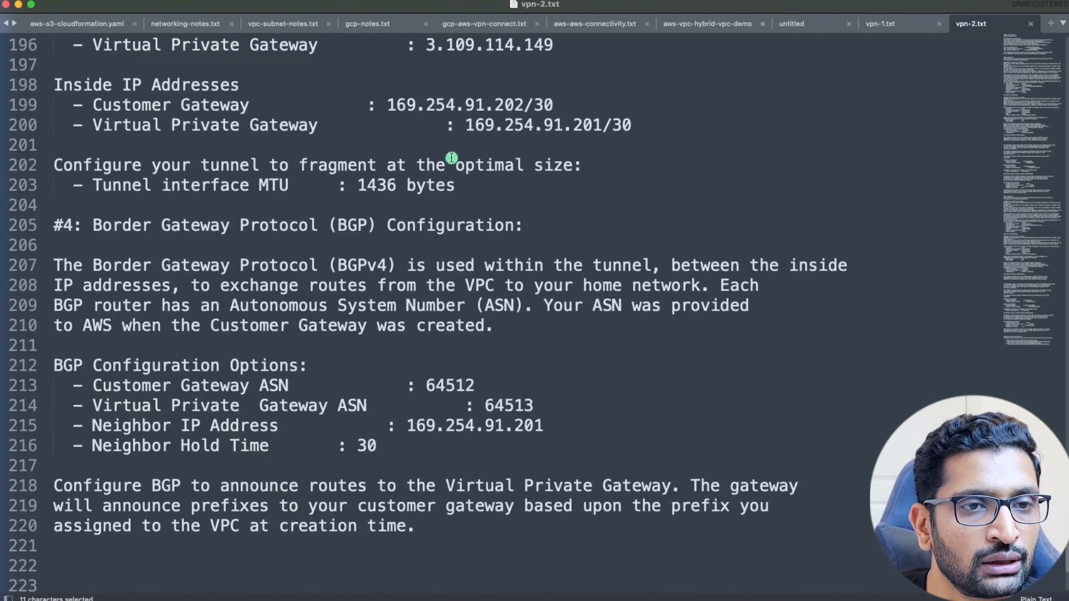
{"action": "scroll", "coordinate": [449, 175], "scroll_direction": "up", "scroll_amount": 3}
{"action": "left_click", "coordinate": [426, 238]}
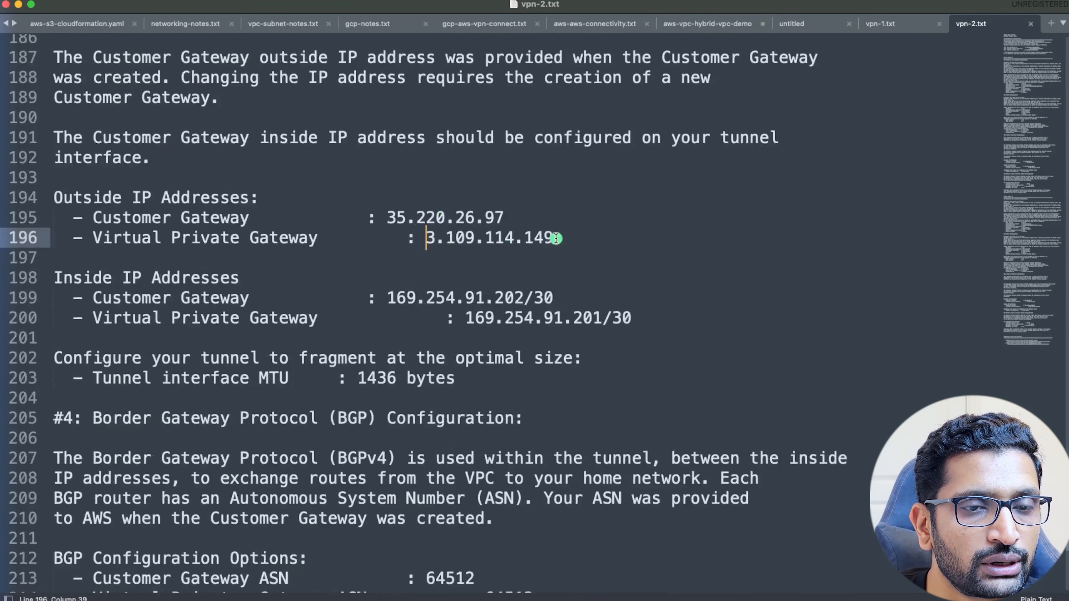
{"action": "left_click", "coordinate": [556, 238], "text": "shift"}
{"action": "key", "text": "super+c"}
{"action": "key", "text": "super+Tab"}
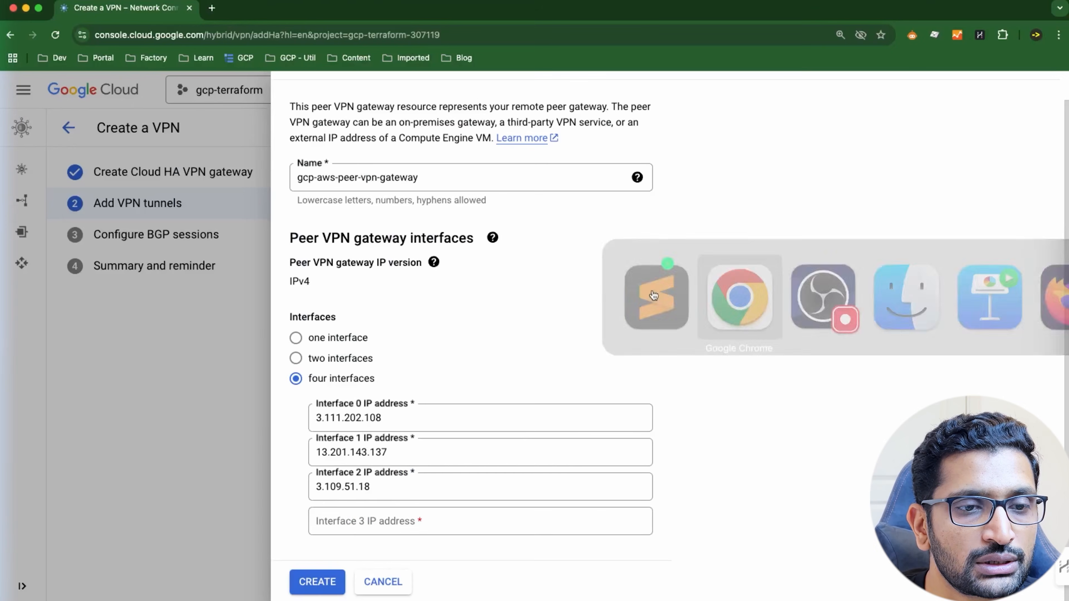
{"action": "left_click", "coordinate": [359, 523]}
{"action": "key", "text": "super+v"}
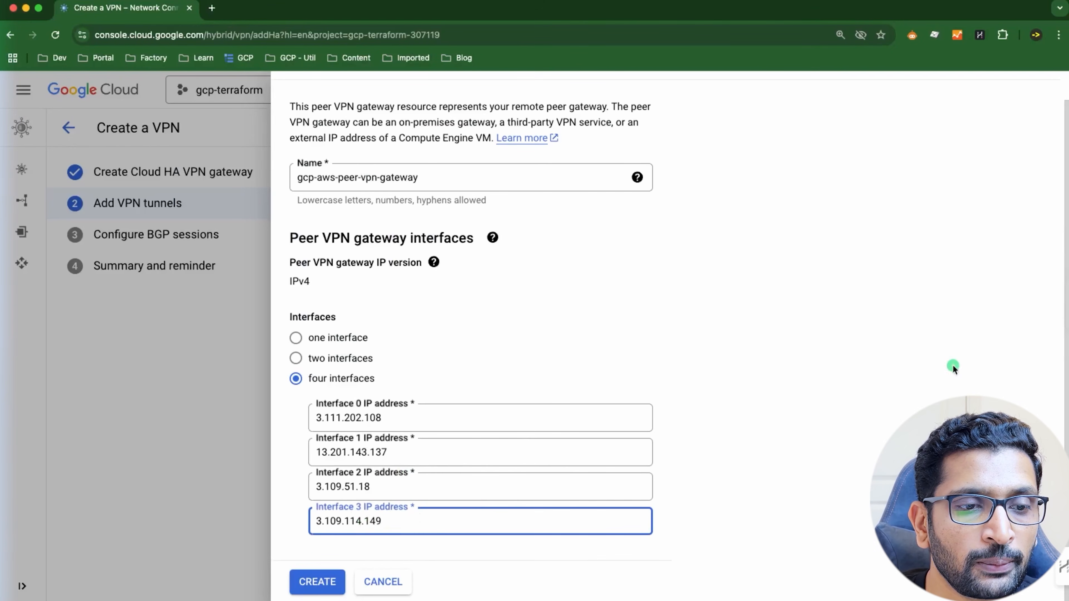
{"action": "left_click", "coordinate": [888, 405]}
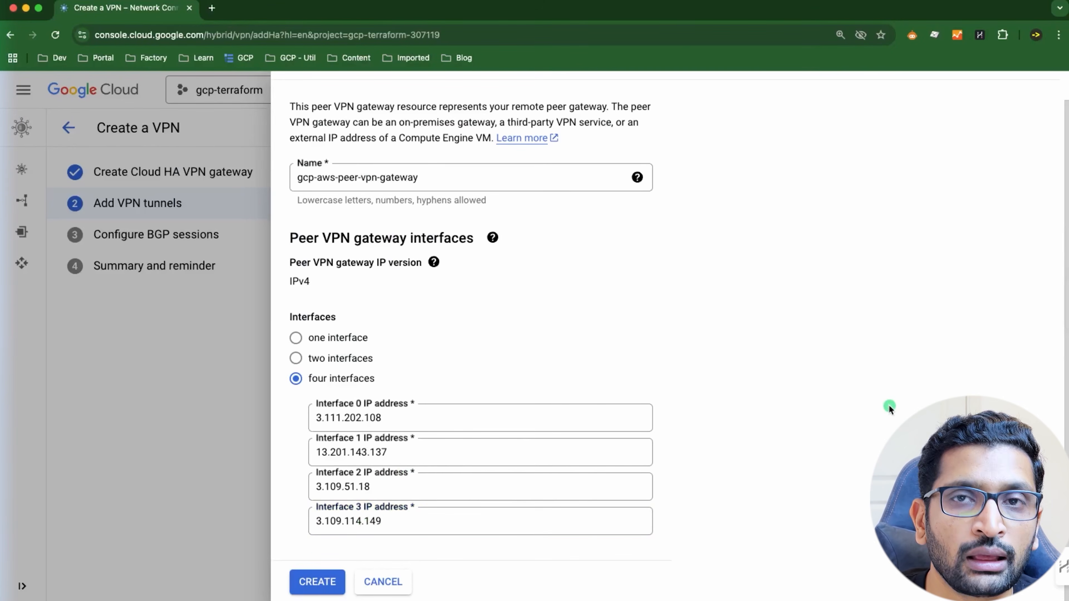
{"action": "left_click", "coordinate": [318, 582]}
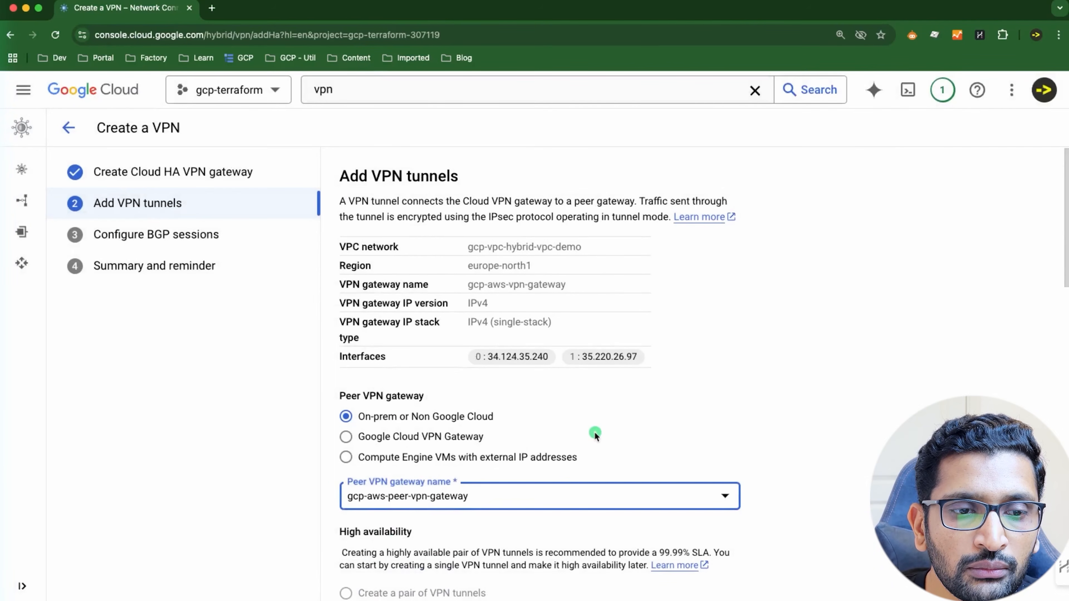
- Choose gcp-aws-router as the Cloud Router for the four VPN tunnels
{"action": "scroll", "coordinate": [595, 432], "scroll_direction": "down", "scroll_amount": 7}
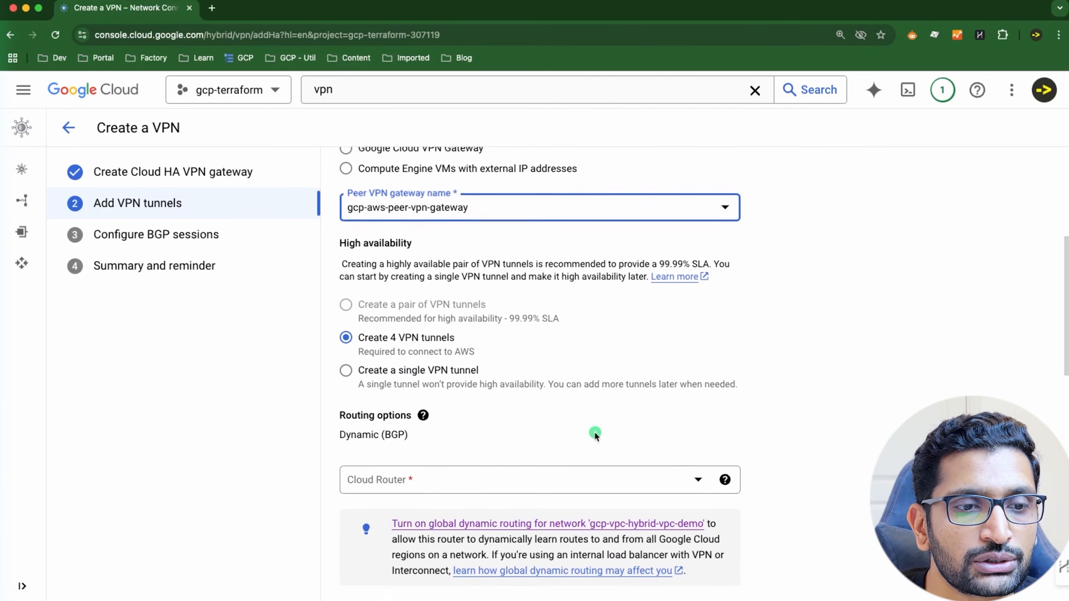
{"action": "scroll", "coordinate": [594, 432], "scroll_direction": "up", "scroll_amount": 3}
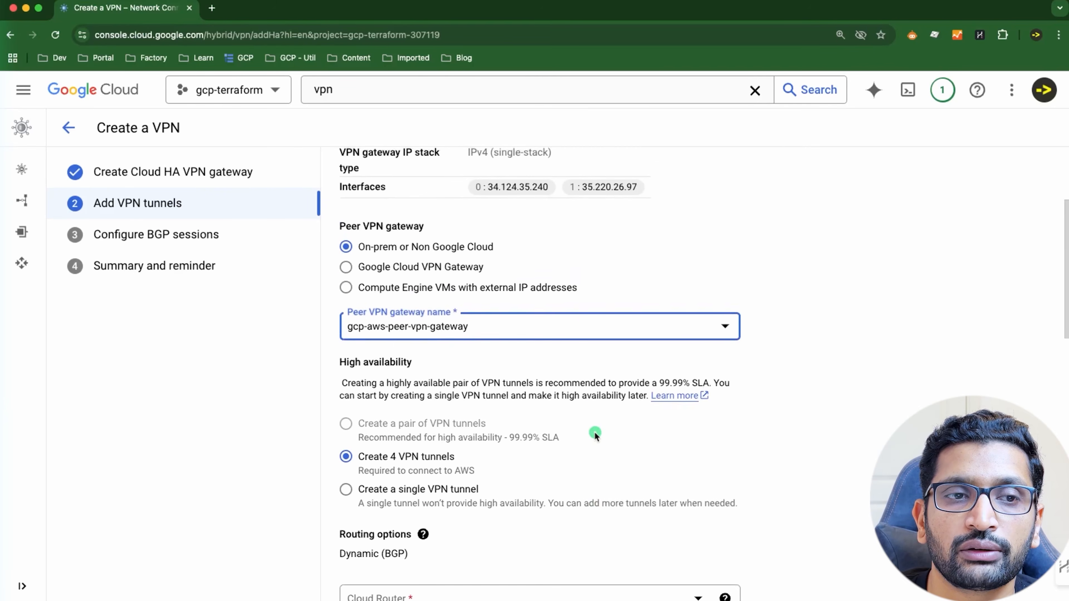
{"action": "scroll", "coordinate": [595, 432], "scroll_direction": "up", "scroll_amount": 4}
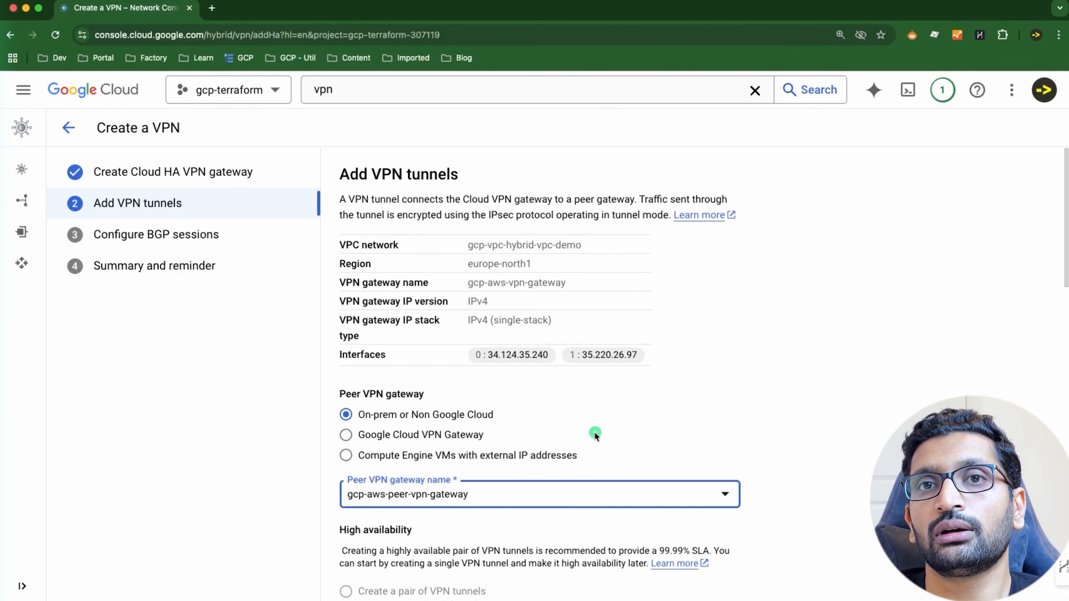
{"action": "scroll", "coordinate": [594, 432], "scroll_direction": "down", "scroll_amount": 1}
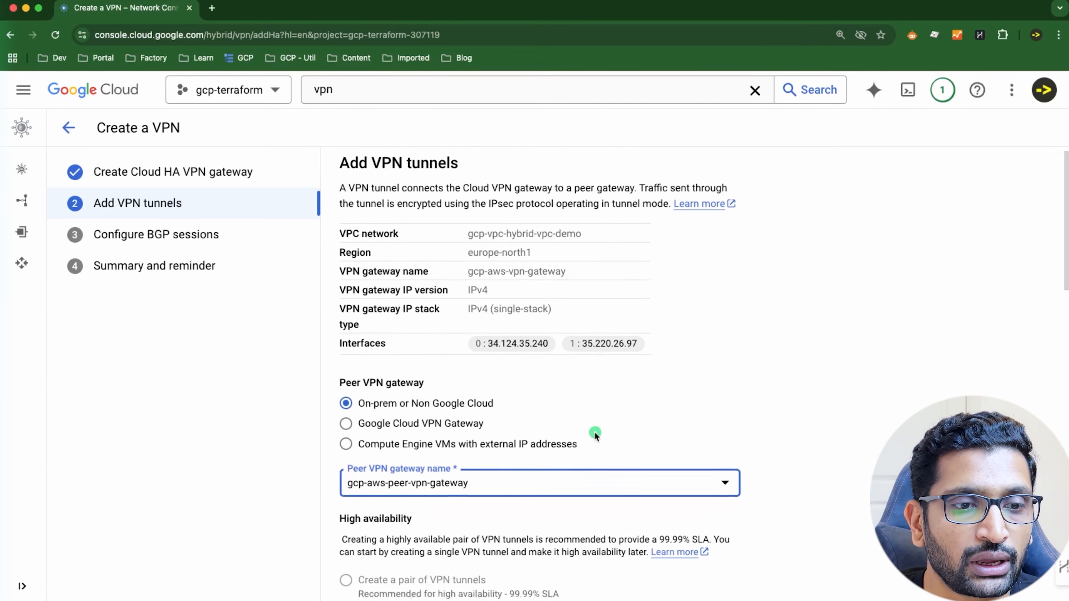
{"action": "scroll", "coordinate": [595, 432], "scroll_direction": "down", "scroll_amount": 10}
{"action": "scroll", "coordinate": [595, 432], "scroll_direction": "up", "scroll_amount": 2}
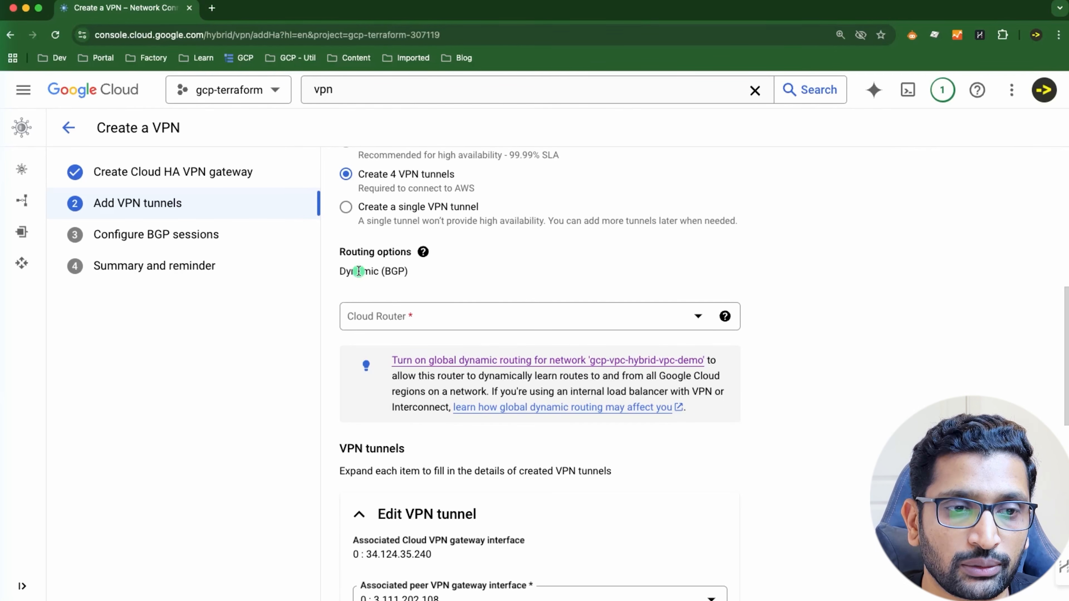
{"action": "left_click", "coordinate": [694, 316]}
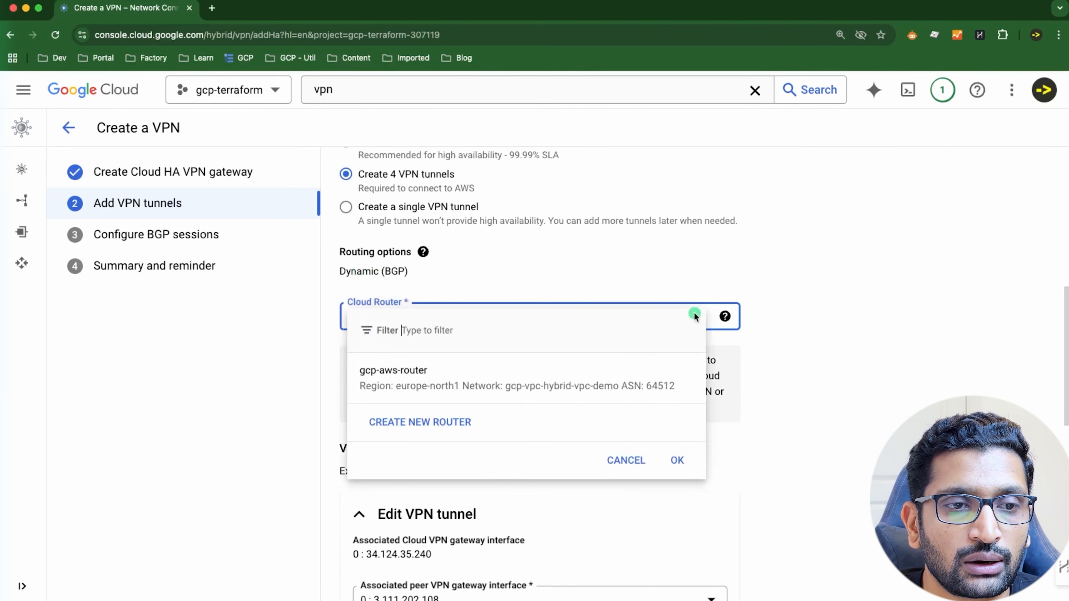
{"action": "left_click", "coordinate": [440, 377]}
{"action": "scroll", "coordinate": [782, 377], "scroll_direction": "down", "scroll_amount": 2}
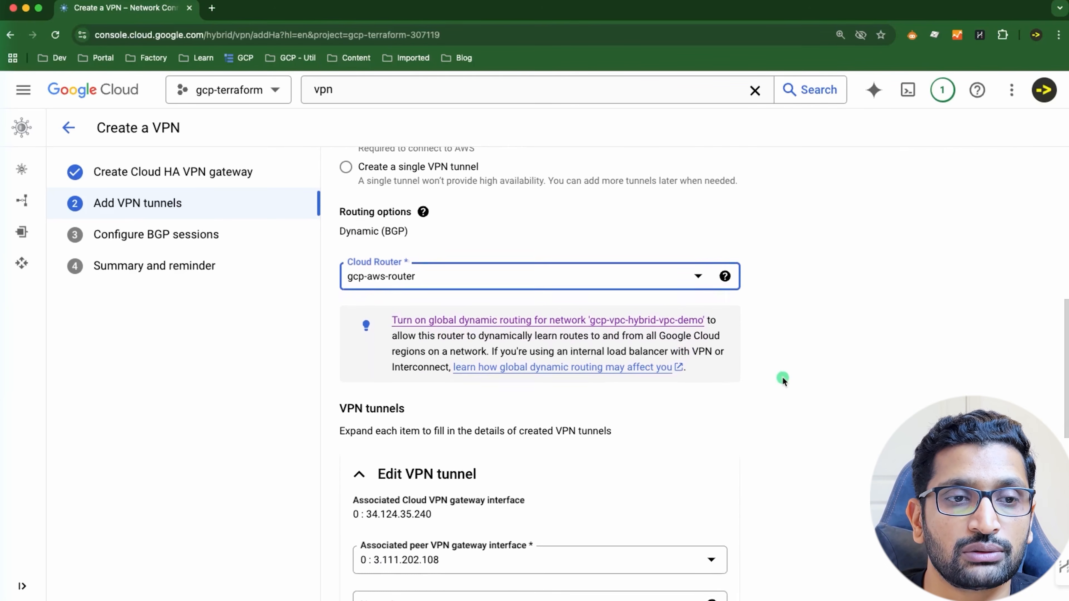
{"action": "scroll", "coordinate": [782, 377], "scroll_direction": "down", "scroll_amount": 6}
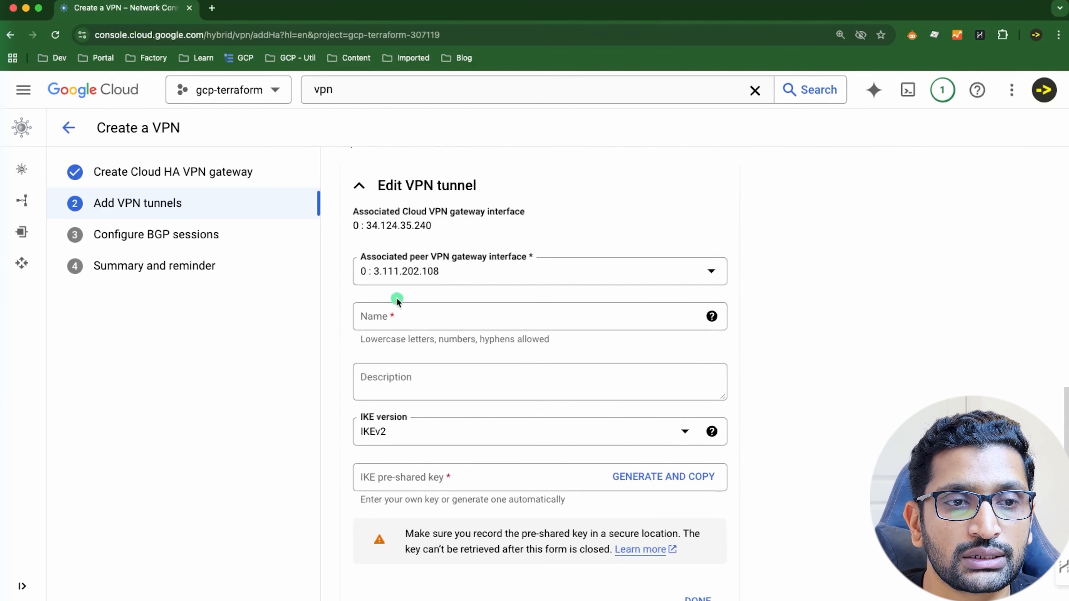
{"action": "scroll", "coordinate": [389, 358], "scroll_direction": "up", "scroll_amount": 5}
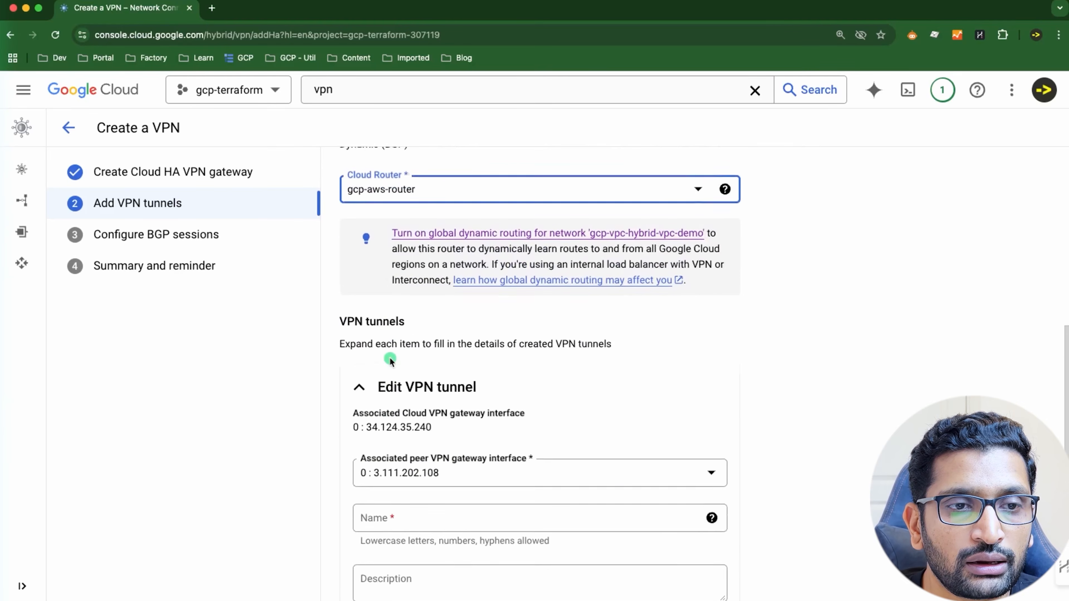
{"action": "scroll", "coordinate": [389, 358], "scroll_direction": "down", "scroll_amount": 2}
{"action": "scroll", "coordinate": [390, 362], "scroll_direction": "down", "scroll_amount": 5}
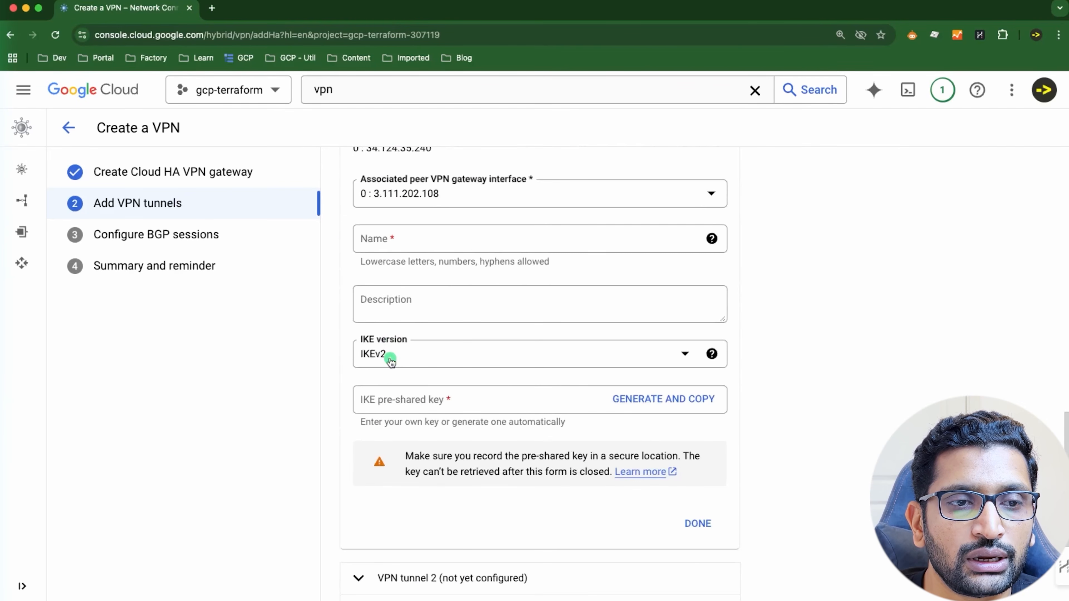
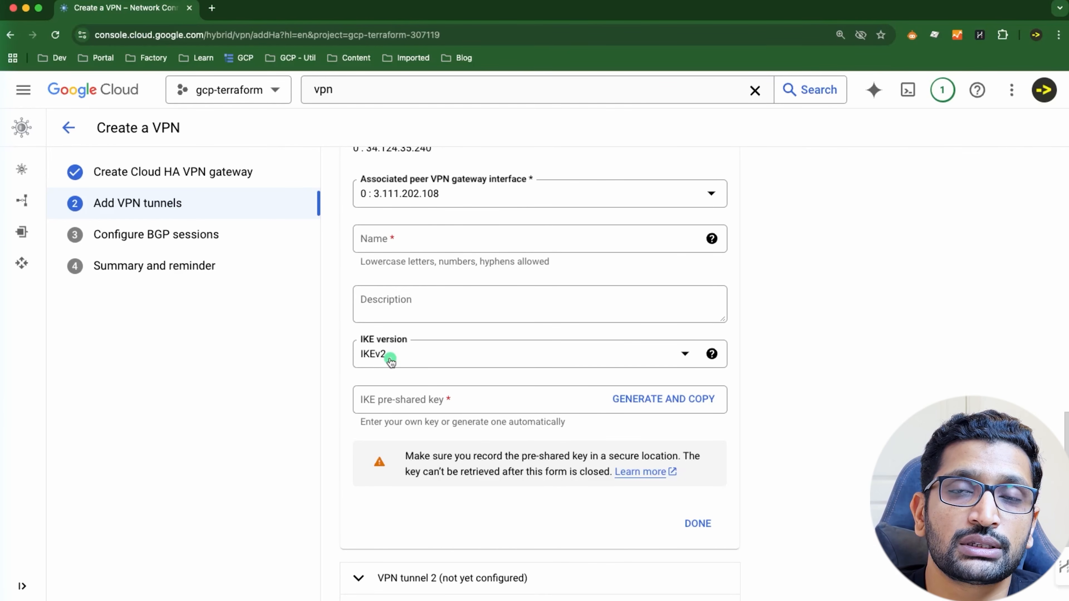
- Copy tunnel 1's pre-shared key from vpn-1.txt in Sublime Text
{"action": "key", "text": "super+Tab"}
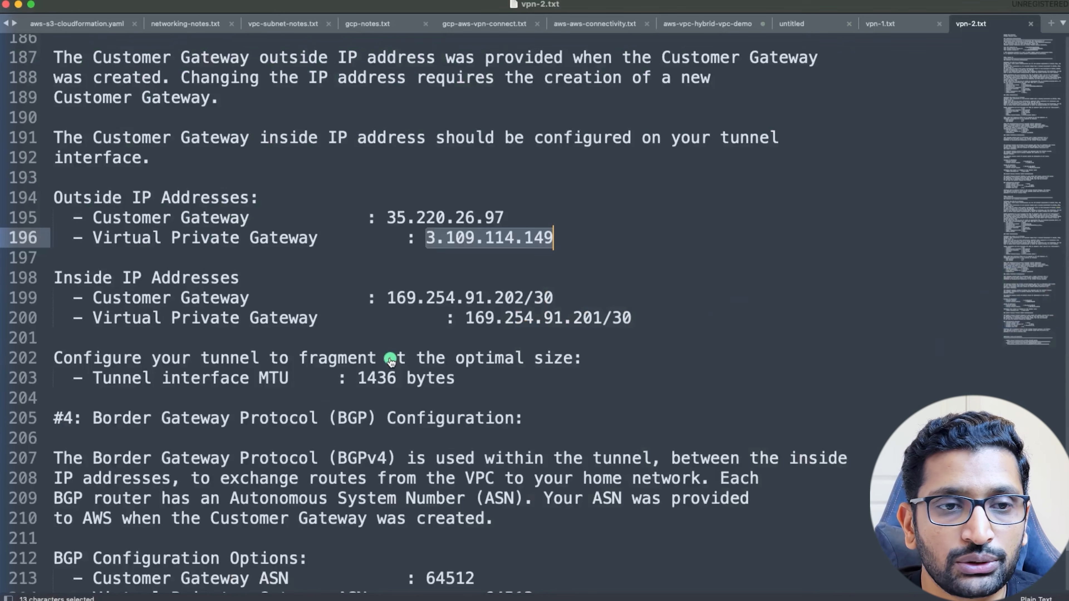
{"action": "left_click", "coordinate": [514, 318]}
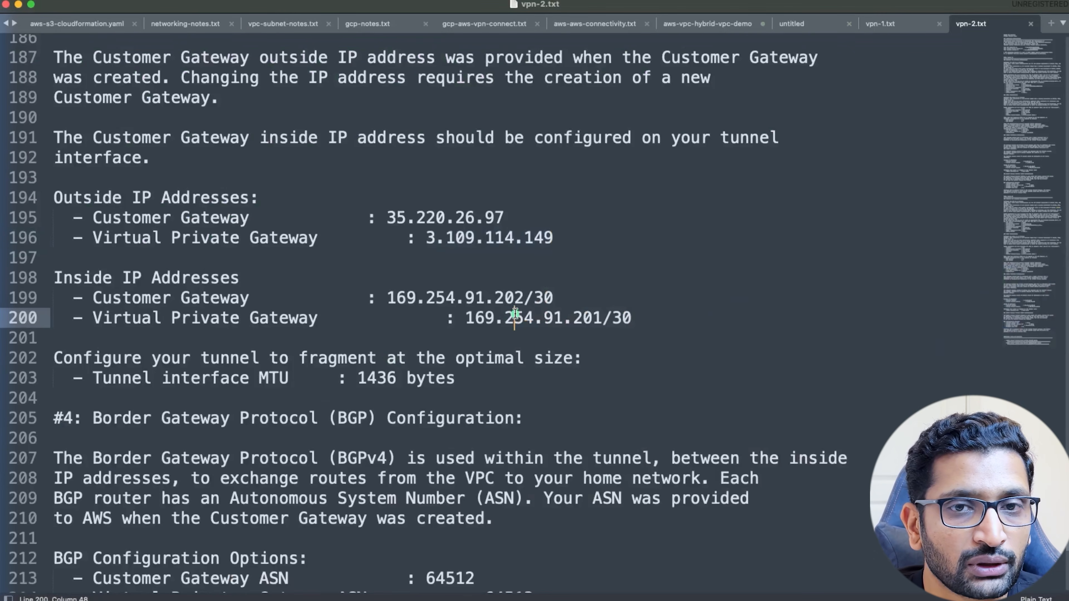
{"action": "left_click", "coordinate": [883, 28]}
{"action": "scroll", "coordinate": [582, 252], "scroll_direction": "up", "scroll_amount": 20}
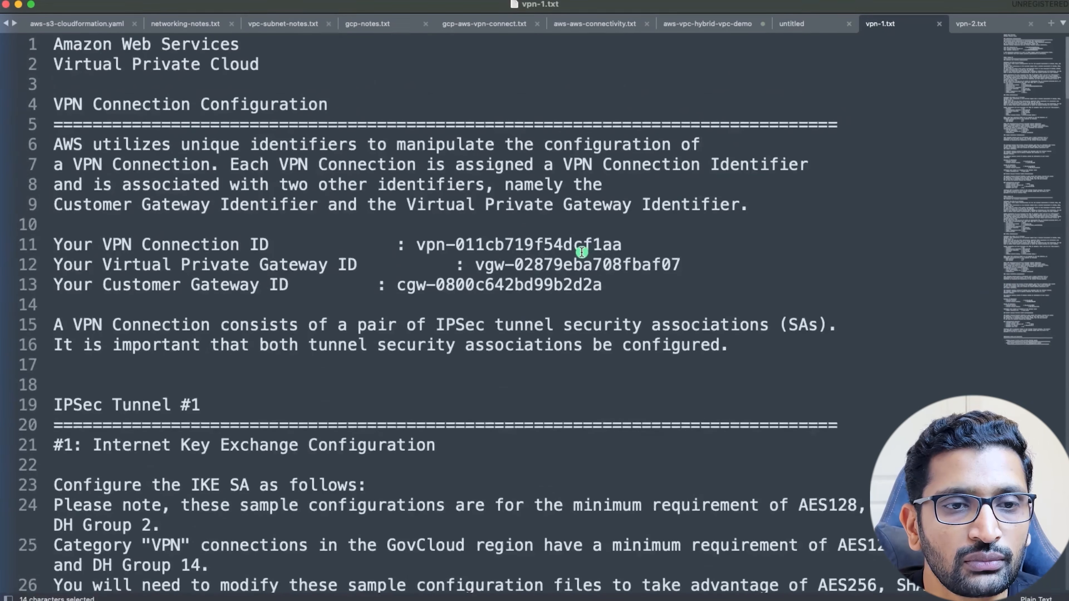
{"action": "scroll", "coordinate": [463, 337], "scroll_direction": "down", "scroll_amount": 5}
{"action": "left_click", "coordinate": [399, 340]}
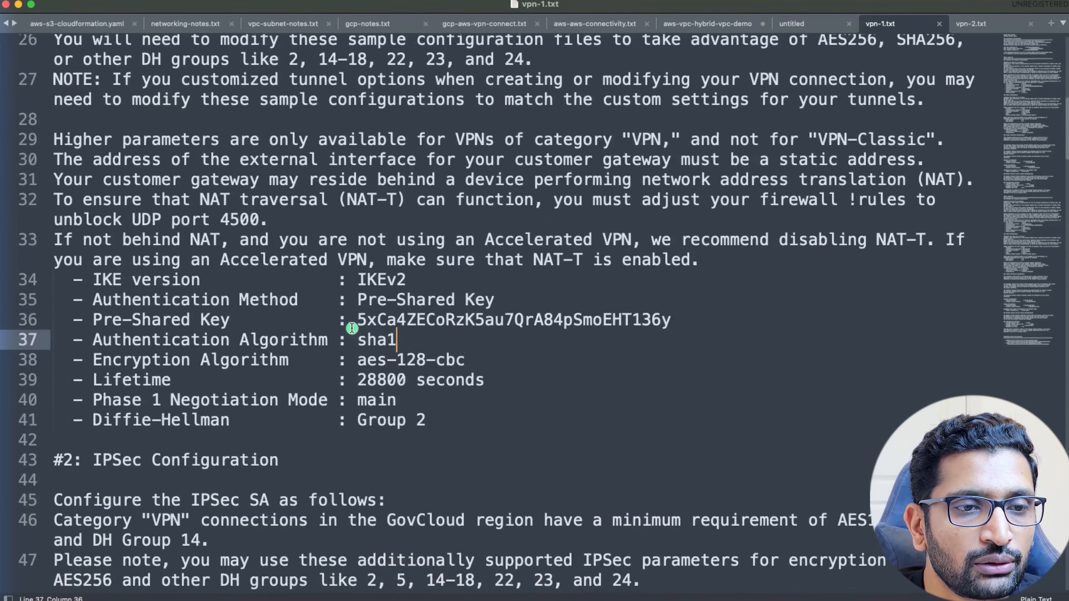
{"action": "left_click_drag", "start_coordinate": [357, 299], "coordinate": [487, 299]}
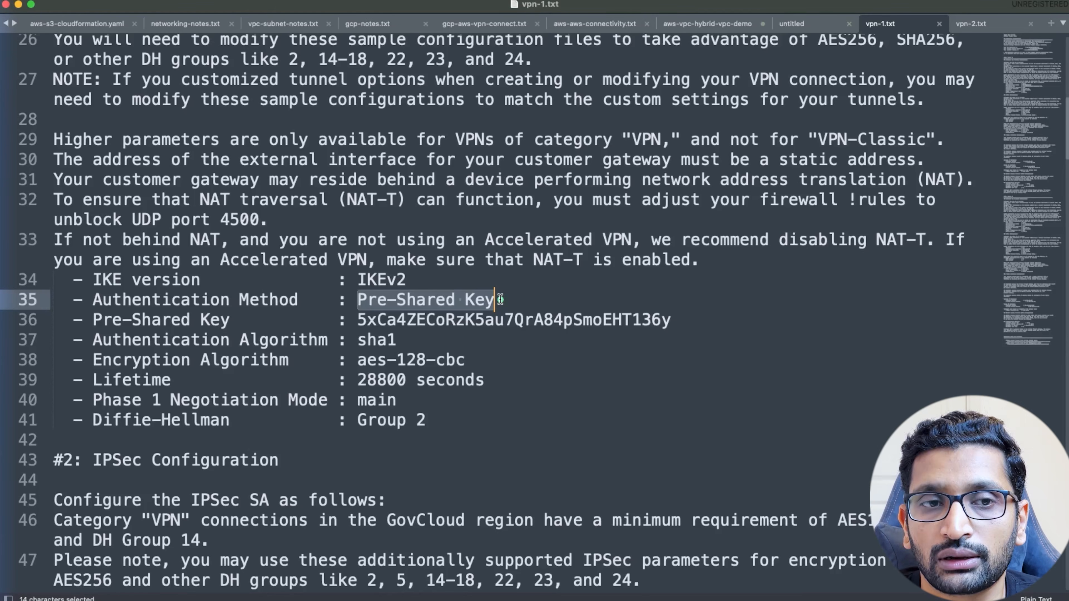
{"action": "left_click", "coordinate": [390, 337]}
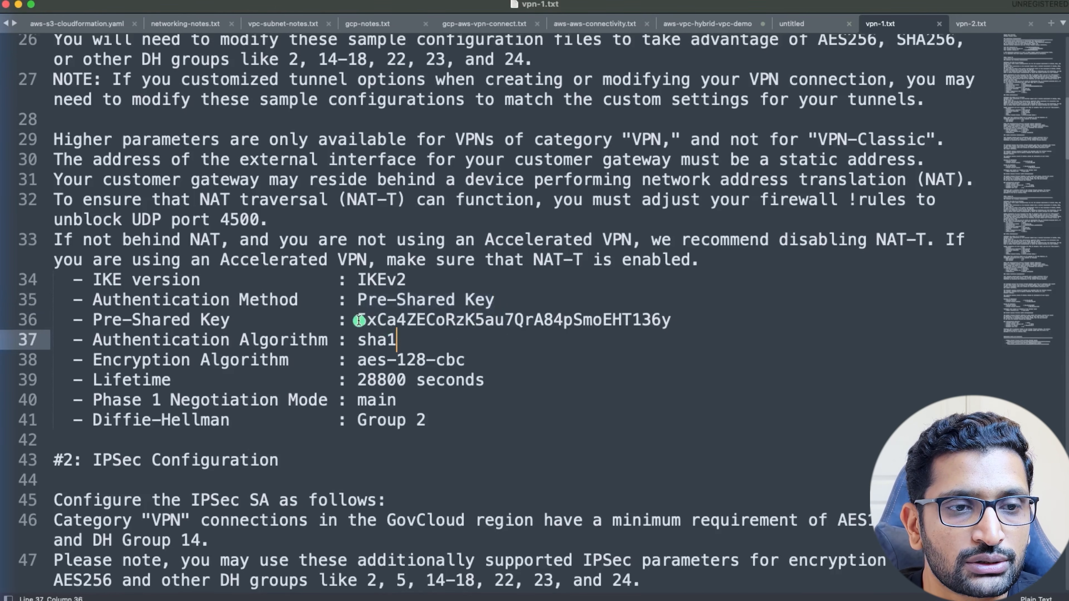
{"action": "left_click", "coordinate": [358, 320]}
{"action": "left_click", "coordinate": [667, 319], "text": "shift"}
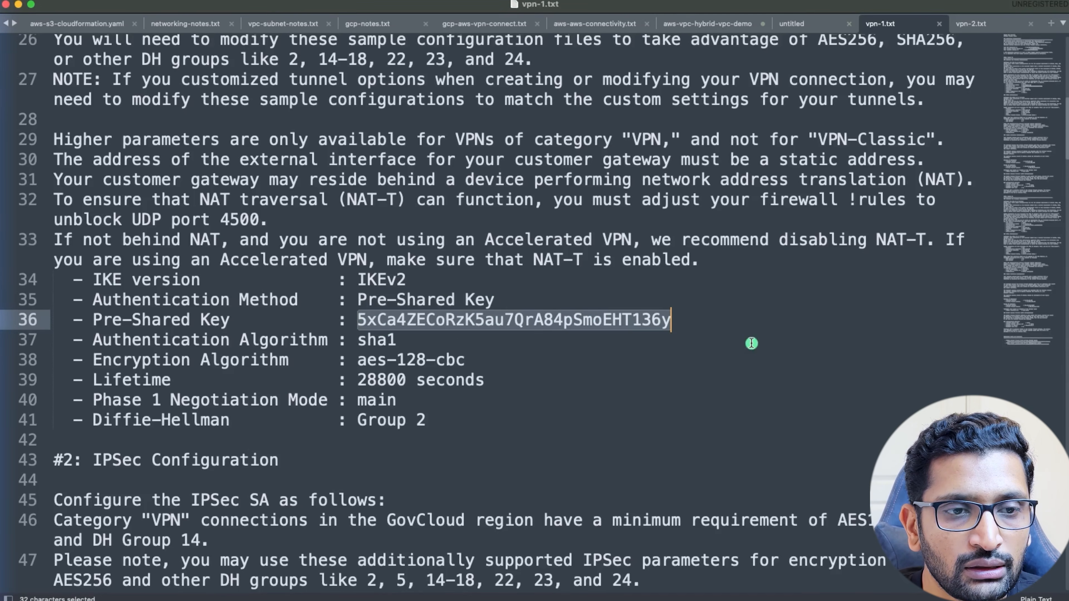
{"action": "key", "text": "super+c"}
- Check tunnel 1's outside and inside addresses in vpn-1.txt, highlighting the gateway outside address
{"action": "scroll", "coordinate": [548, 359], "scroll_direction": "down", "scroll_amount": 1}
{"action": "scroll", "coordinate": [548, 359], "scroll_direction": "down", "scroll_amount": 15}
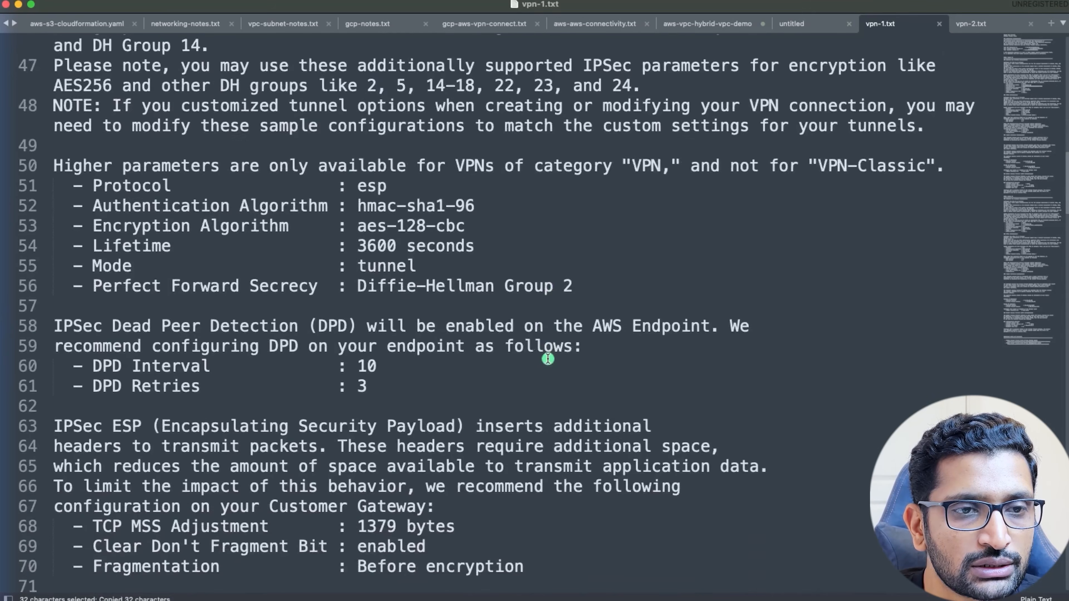
{"action": "scroll", "coordinate": [548, 359], "scroll_direction": "down", "scroll_amount": 3}
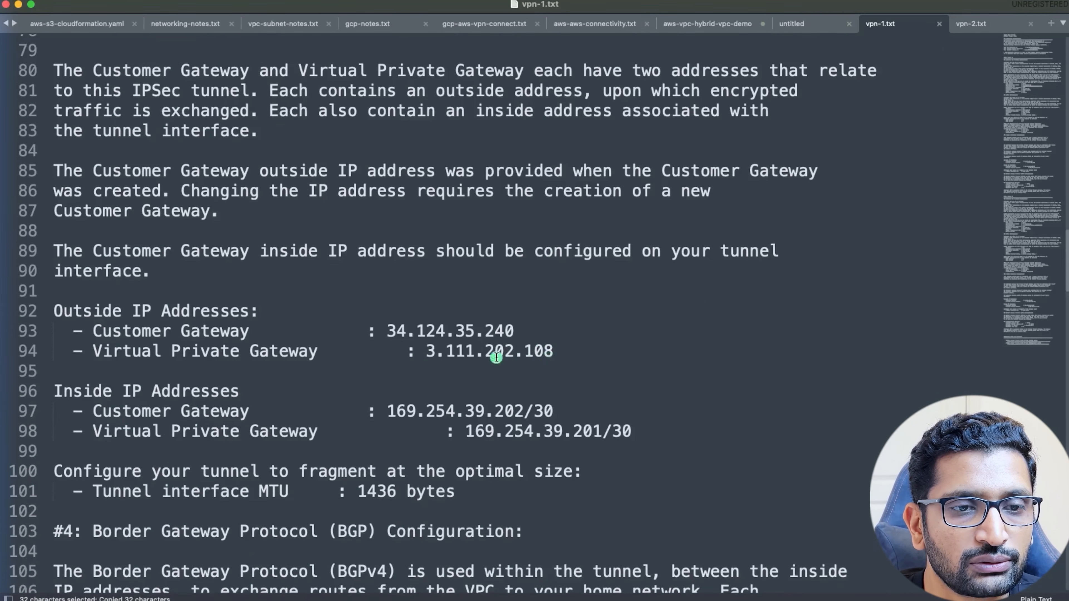
{"action": "left_click", "coordinate": [364, 327]}
{"action": "left_click_drag", "start_coordinate": [364, 328], "coordinate": [631, 431]}
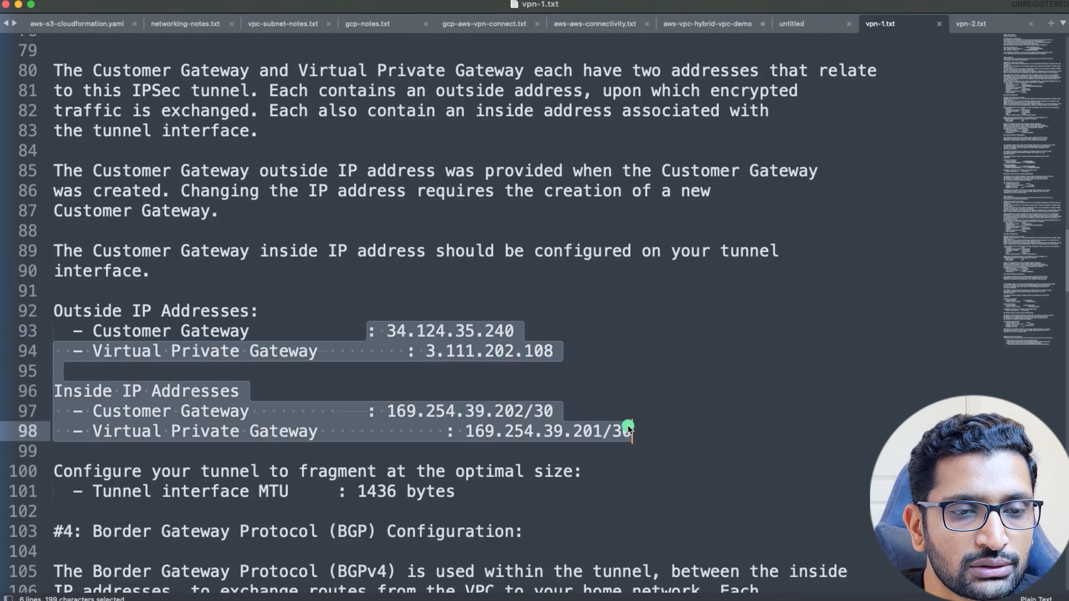
{"action": "key", "text": "super+Tab"}
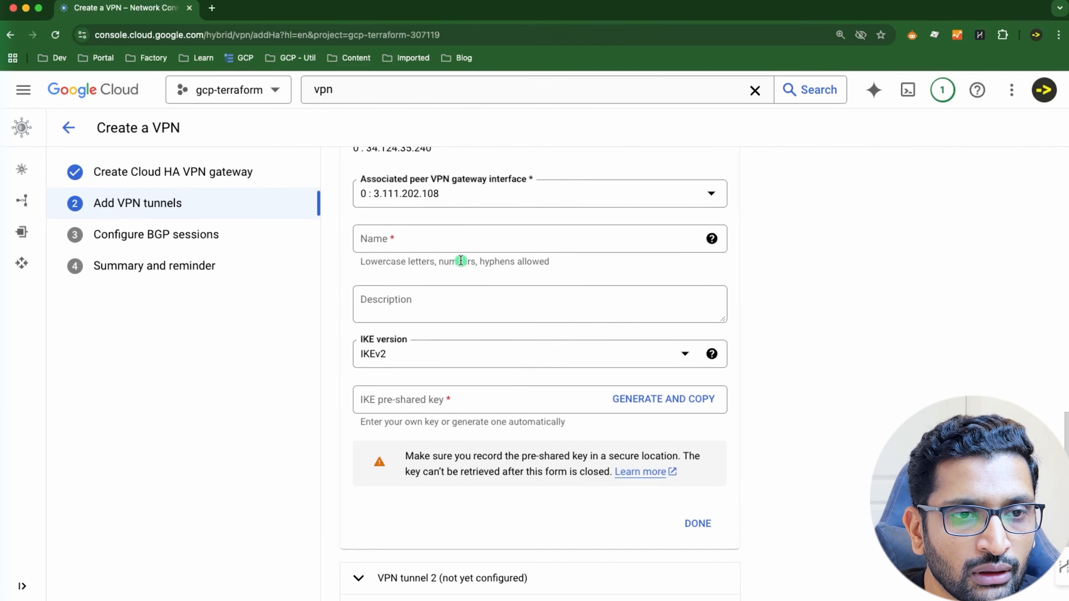
{"action": "scroll", "coordinate": [461, 259], "scroll_direction": "up", "scroll_amount": 1}
{"action": "key", "text": "super+Tab"}
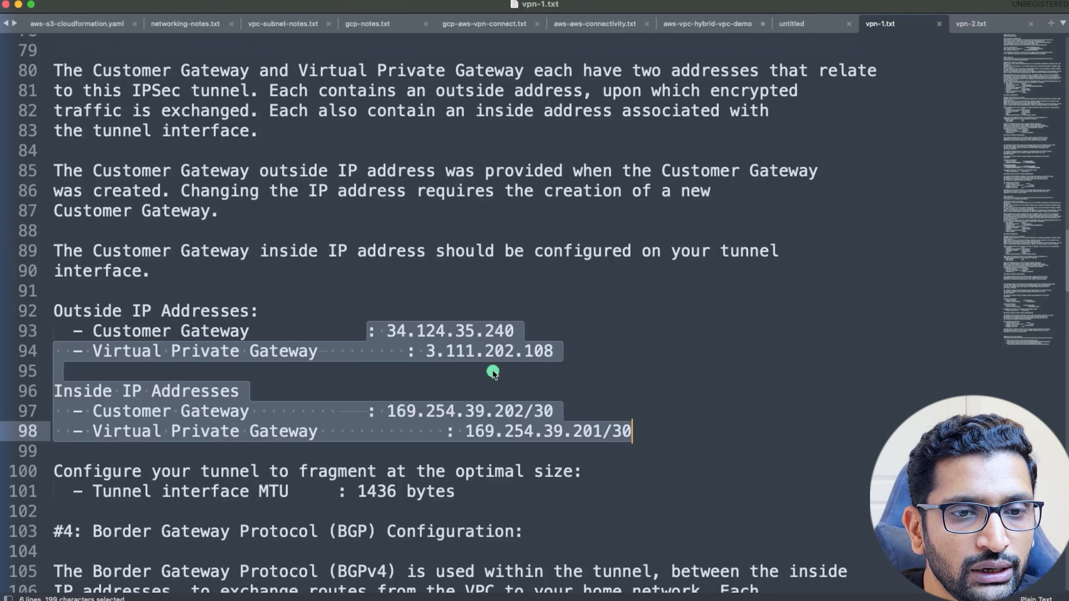
{"action": "left_click", "coordinate": [538, 391]}
{"action": "left_click_drag", "start_coordinate": [554, 351], "coordinate": [414, 351]}
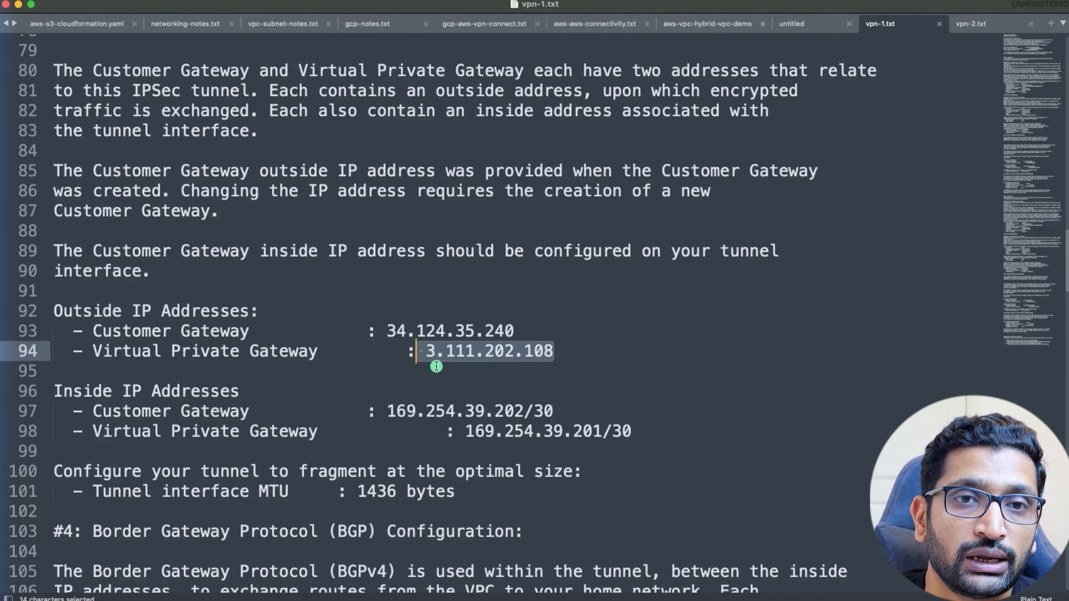
- Name the first tunnel tunnel-1, paste the pre-shared key and confirm it
{"action": "key", "text": "super+Tab"}
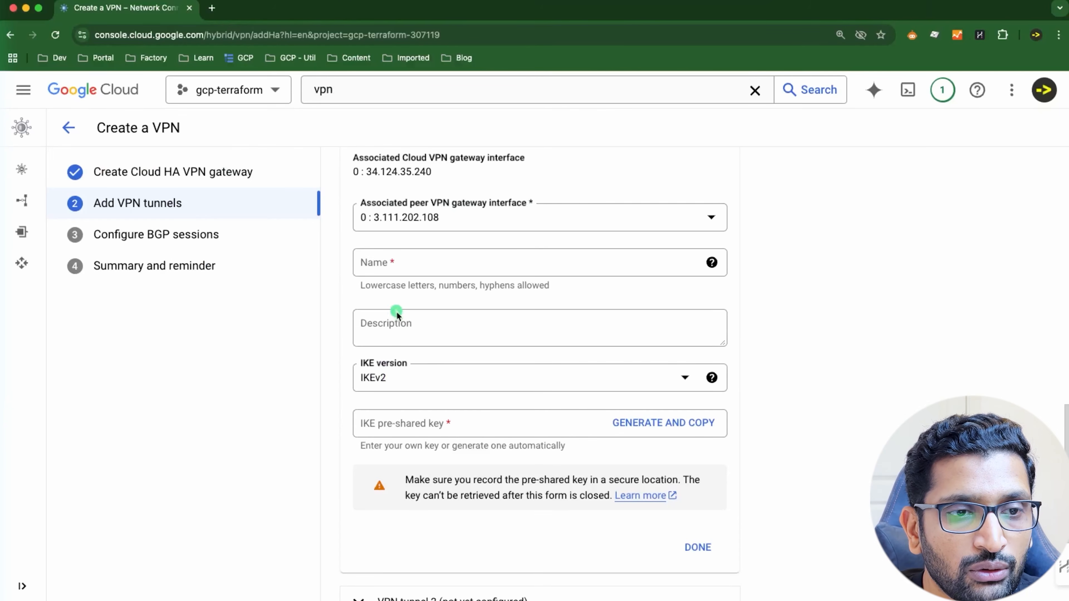
{"action": "left_click", "coordinate": [391, 264]}
{"action": "type", "text": "tu"}
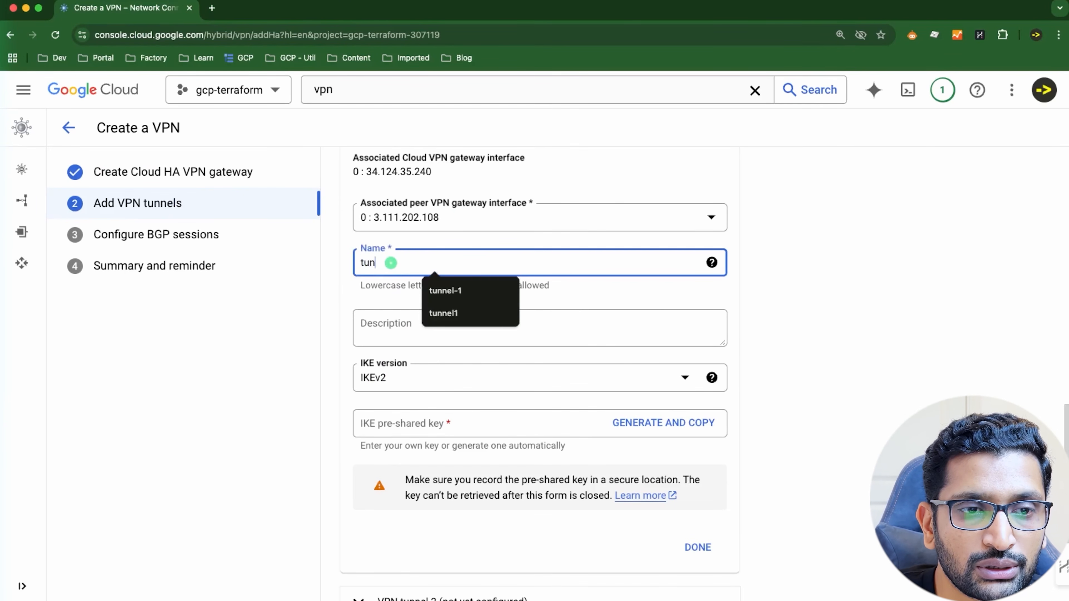
{"action": "type", "text": "nel-1"}
{"action": "left_click", "coordinate": [437, 291]}
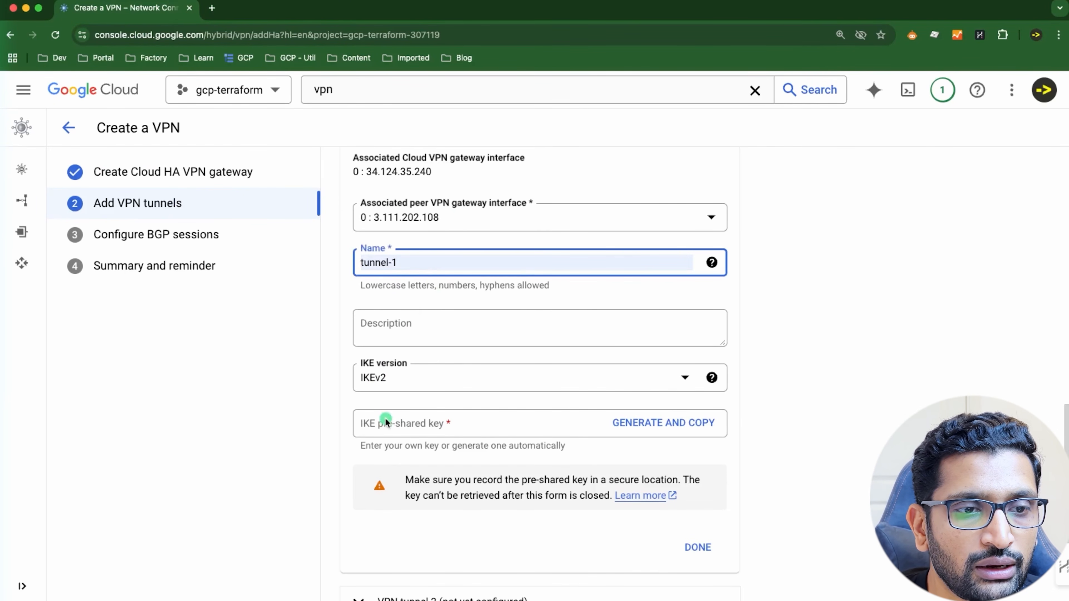
{"action": "left_click", "coordinate": [444, 436]}
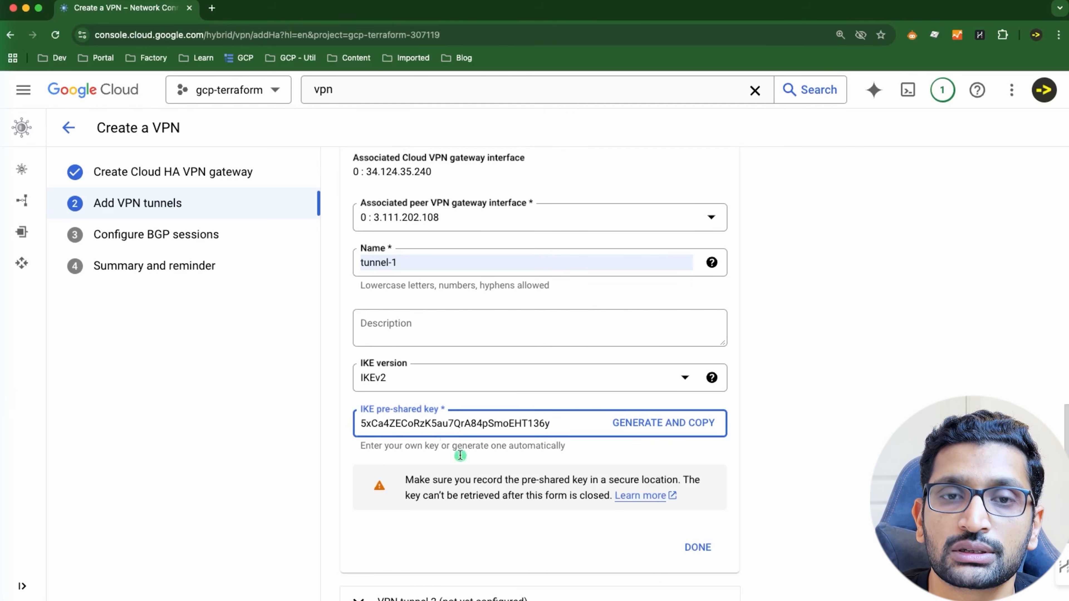
{"action": "left_click", "coordinate": [700, 547]}
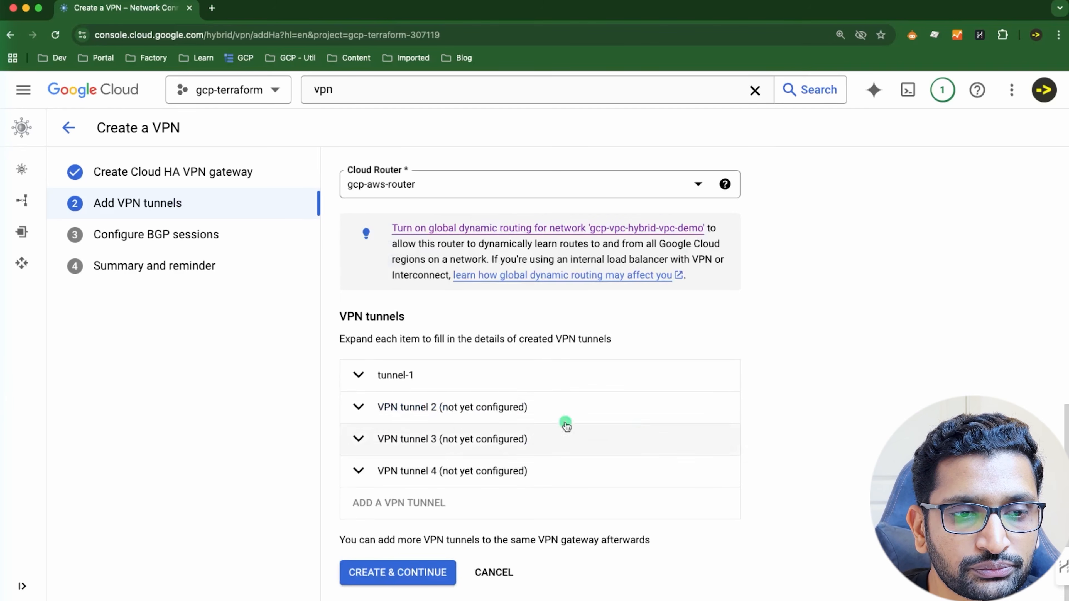
- Expand VPN tunnel 2 and copy its pre-shared key from vpn-1.txt
{"action": "left_click", "coordinate": [448, 406]}
{"action": "scroll", "coordinate": [586, 422], "scroll_direction": "down", "scroll_amount": 5}
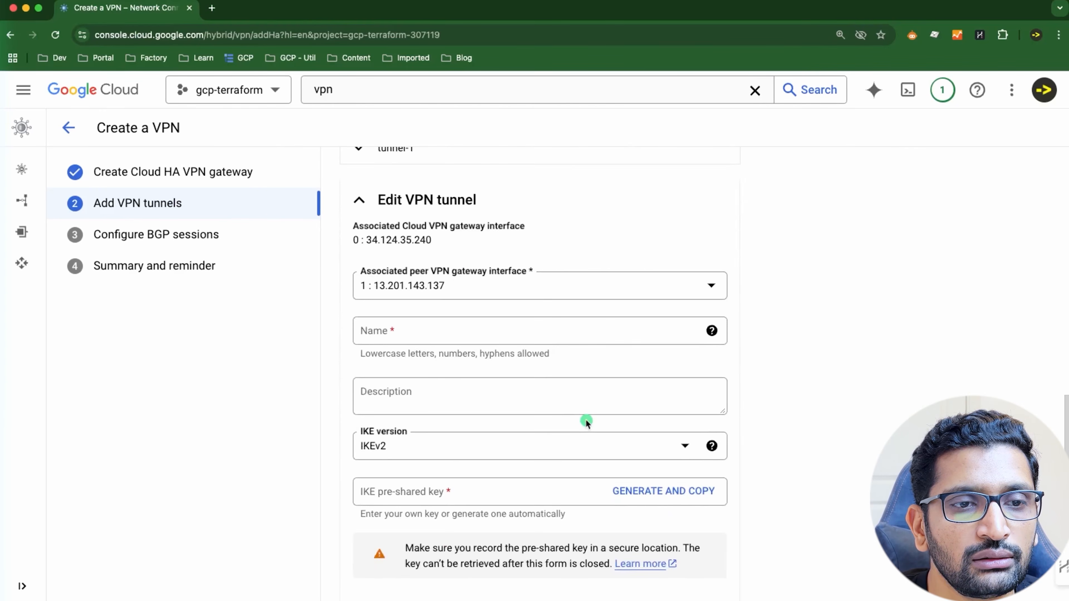
{"action": "key", "text": "super+Tab"}
{"action": "scroll", "coordinate": [563, 386], "scroll_direction": "down", "scroll_amount": 7}
{"action": "scroll", "coordinate": [563, 386], "scroll_direction": "down", "scroll_amount": 15}
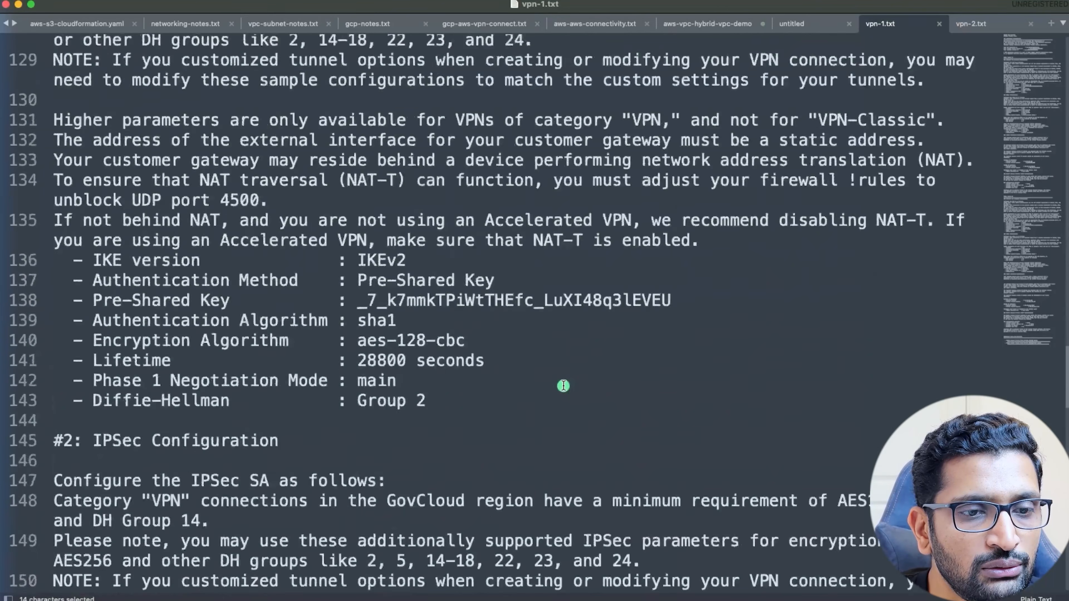
{"action": "scroll", "coordinate": [416, 278], "scroll_direction": "up", "scroll_amount": 3}
{"action": "left_click", "coordinate": [358, 226]}
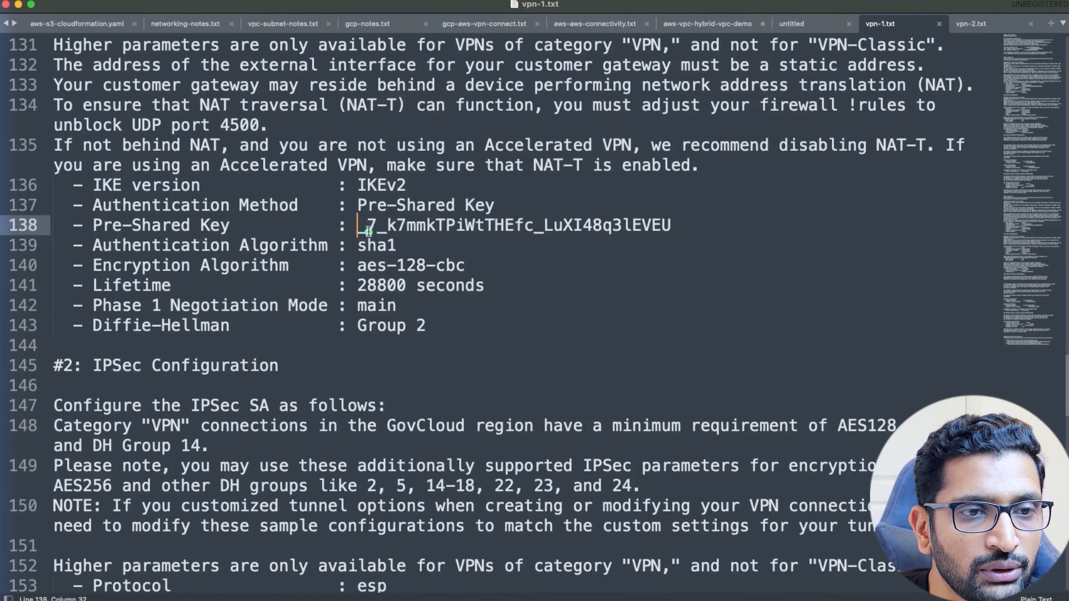
{"action": "left_click", "coordinate": [672, 226], "text": "shift"}
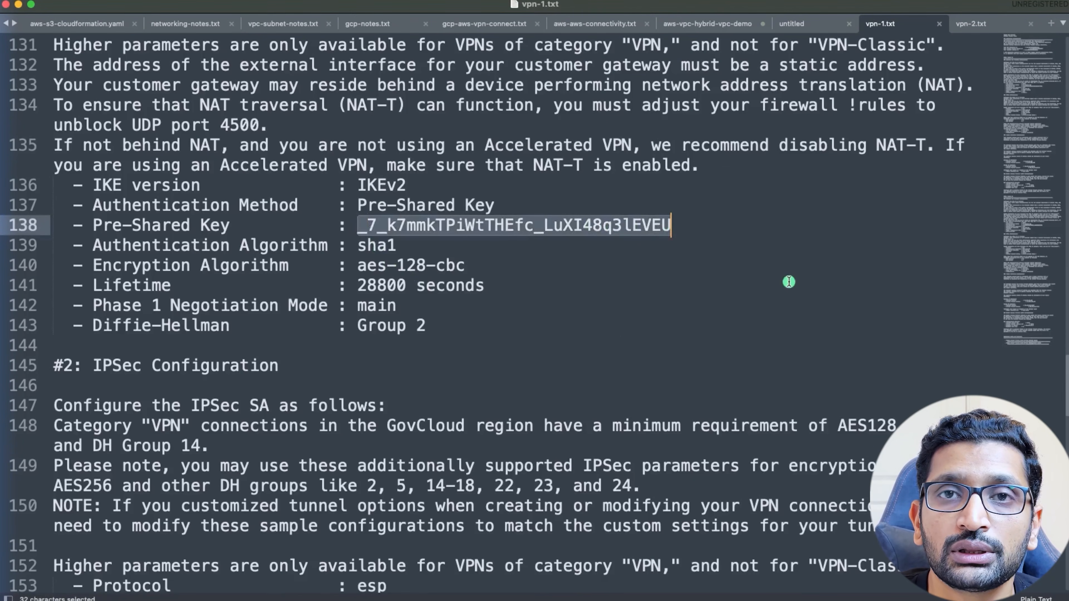
{"action": "key", "text": "super+c"}
- Name the second tunnel tunnel-2 and paste its pre-shared key
{"action": "scroll", "coordinate": [712, 336], "scroll_direction": "down", "scroll_amount": 6}
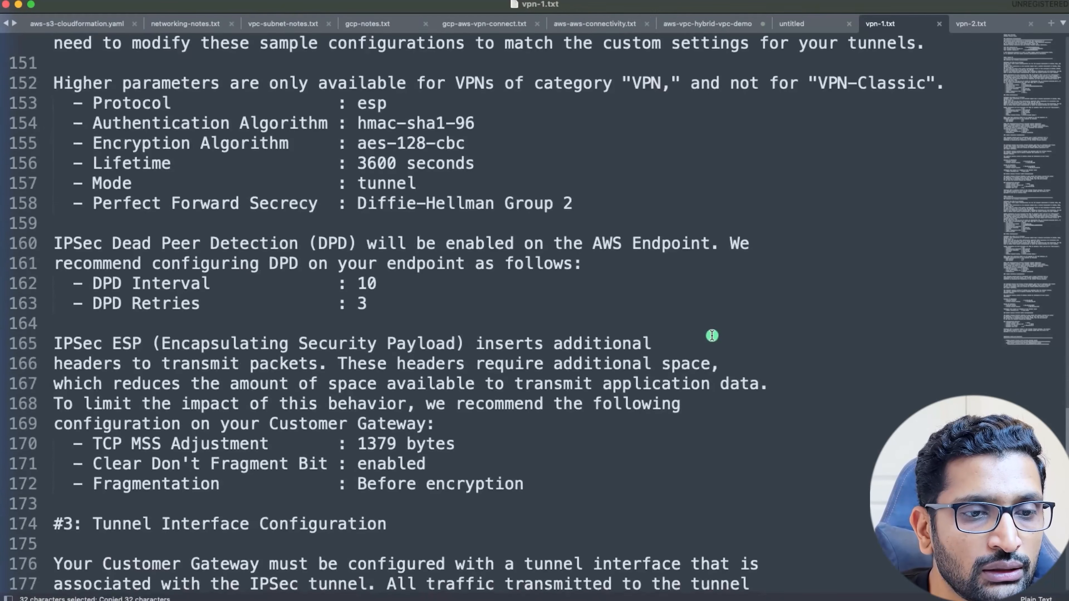
{"action": "scroll", "coordinate": [712, 336], "scroll_direction": "down", "scroll_amount": 10}
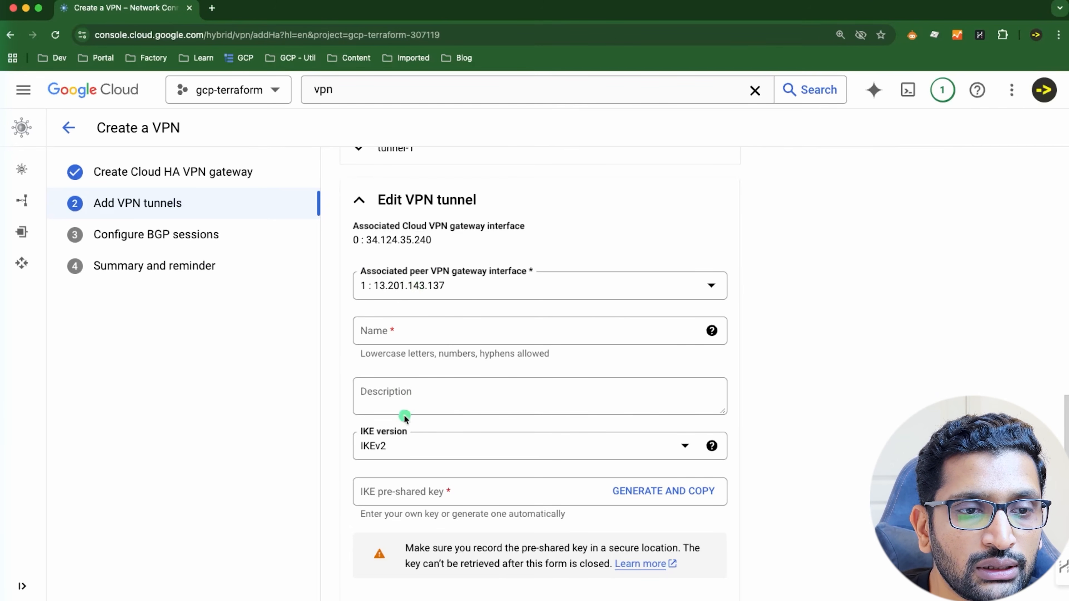
{"action": "left_click", "coordinate": [394, 331]}
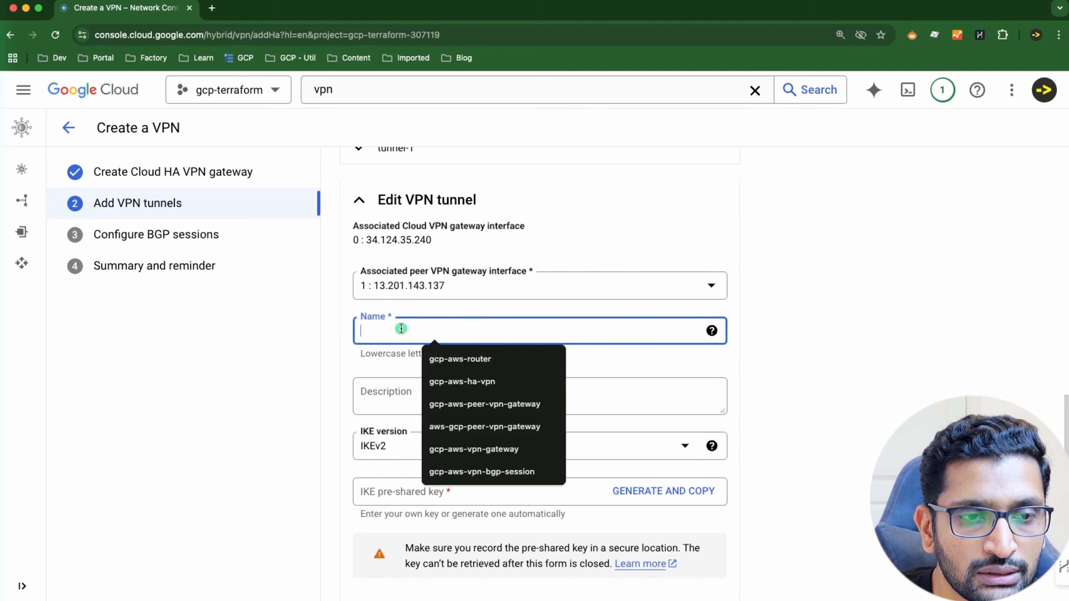
{"action": "type", "text": "tunnel-1"}
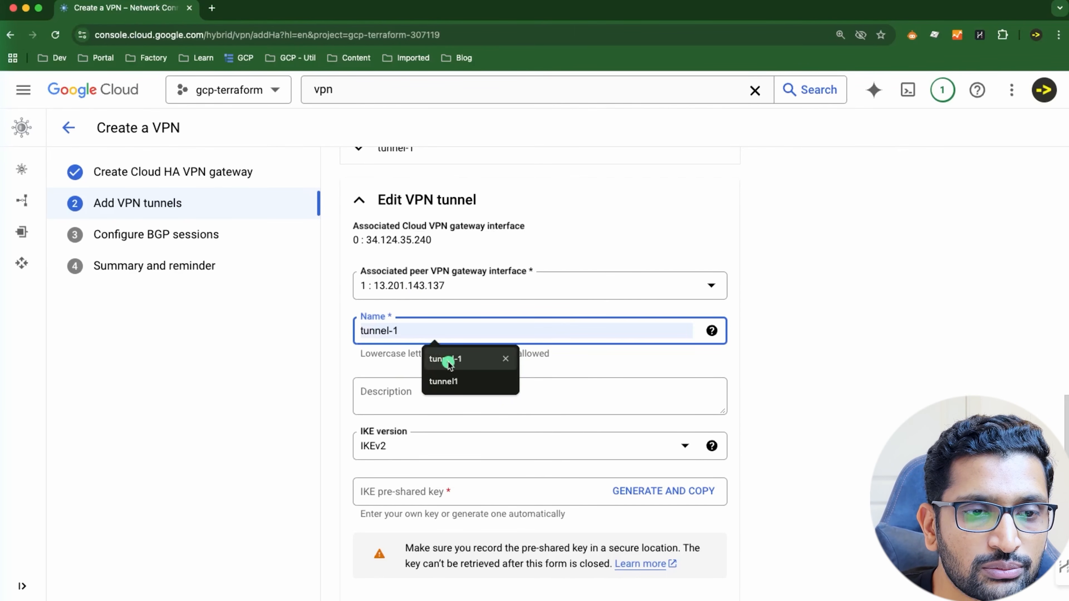
{"action": "left_click", "coordinate": [446, 360]}
{"action": "key", "text": "BackSpace"}
{"action": "type", "text": "2"}
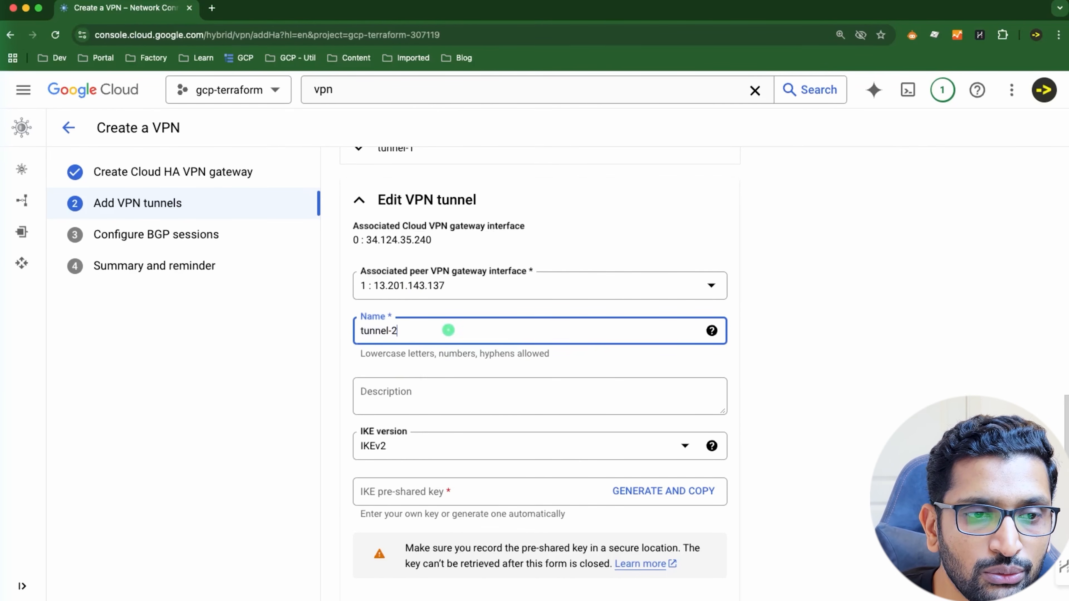
{"action": "left_click", "coordinate": [415, 491]}
{"action": "key", "text": "super+v"}
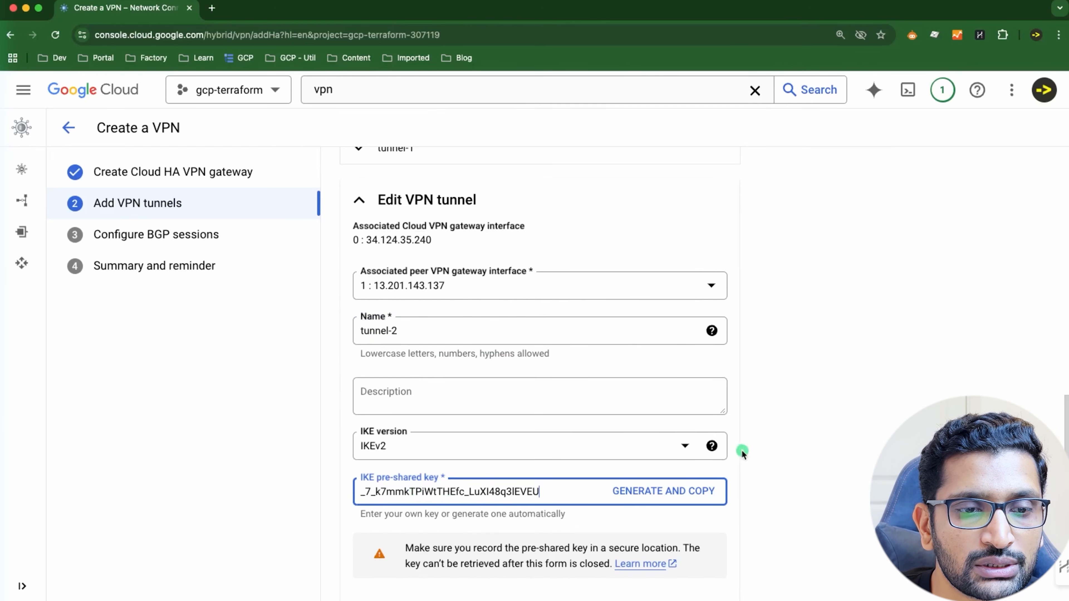
{"action": "scroll", "coordinate": [749, 444], "scroll_direction": "down", "scroll_amount": 5}
- Save tunnel-2, expand the third tunnel and copy Tunnel #1's pre-shared key from vpn-2.txt
{"action": "left_click", "coordinate": [697, 396]}
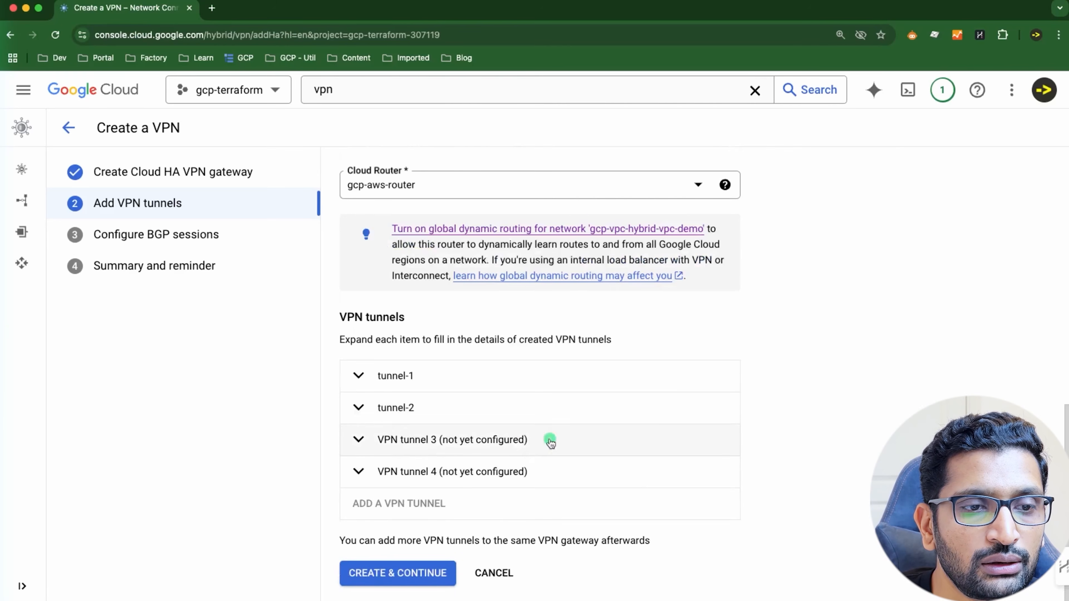
{"action": "left_click", "coordinate": [401, 442]}
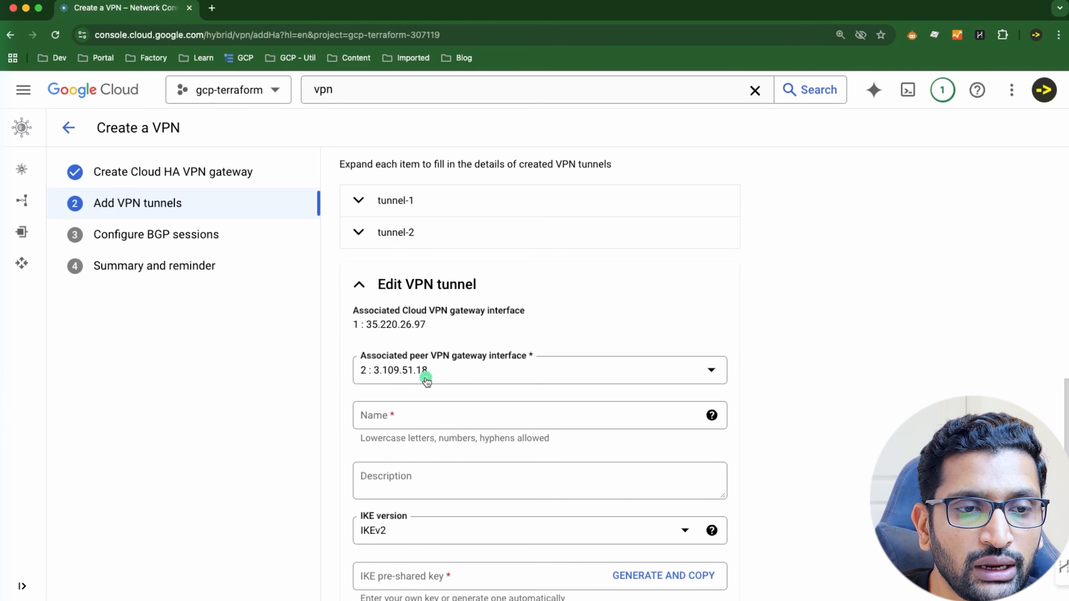
{"action": "key", "text": "super+Tab"}
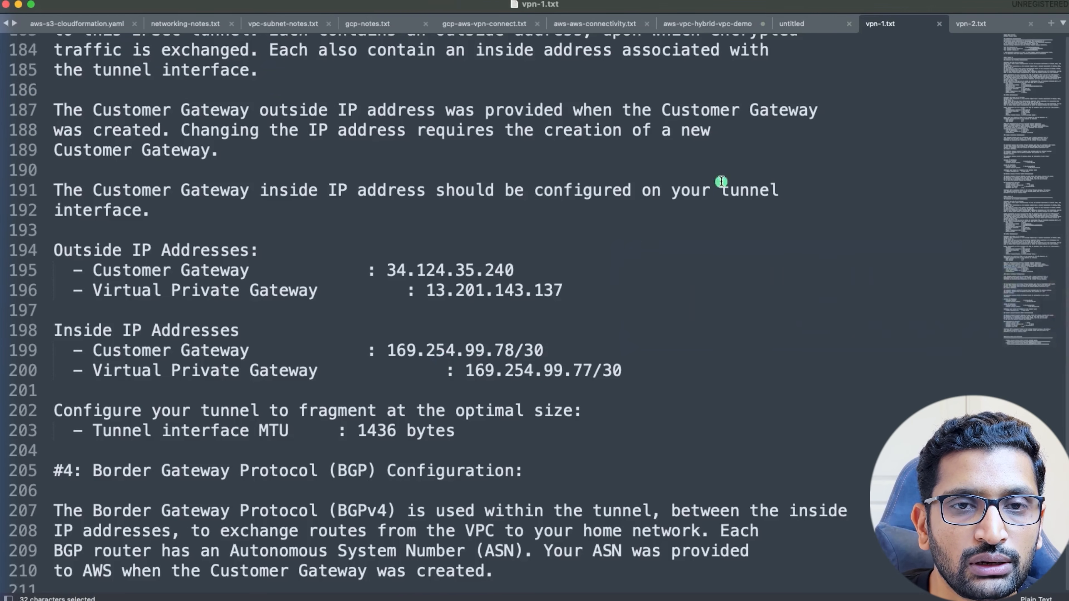
{"action": "left_click", "coordinate": [972, 24]}
{"action": "scroll", "coordinate": [610, 235], "scroll_direction": "up", "scroll_amount": 20}
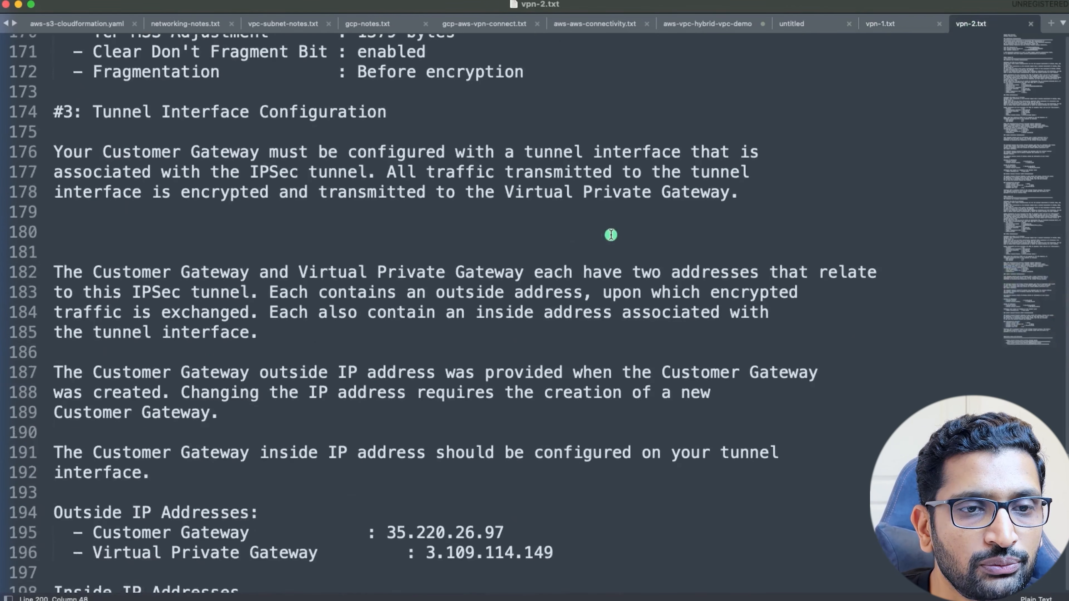
{"action": "scroll", "coordinate": [611, 234], "scroll_direction": "down", "scroll_amount": 10}
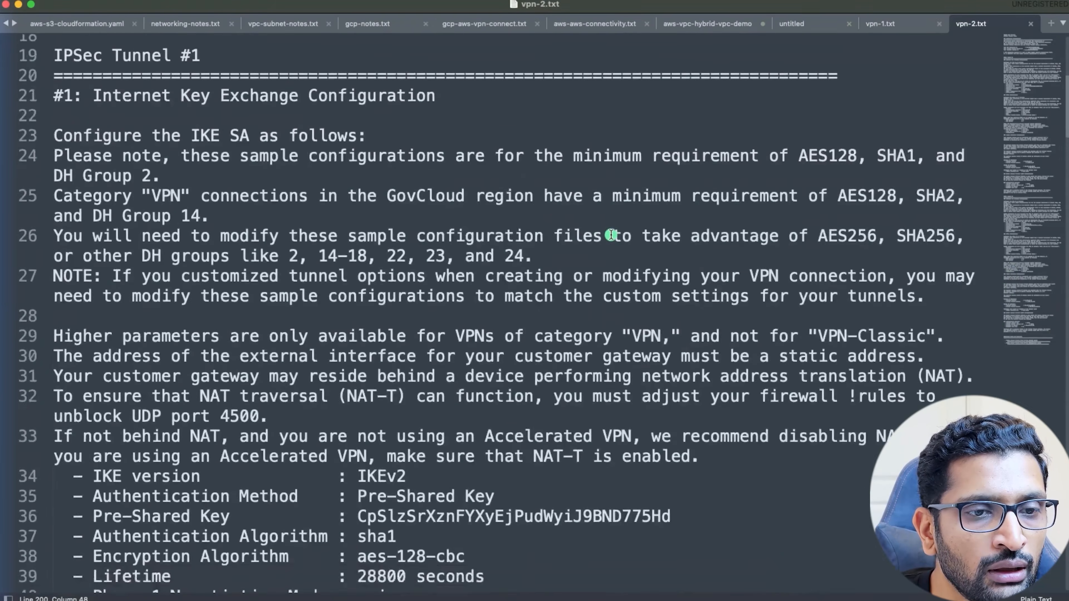
{"action": "left_click", "coordinate": [386, 255]}
{"action": "left_click", "coordinate": [359, 238]}
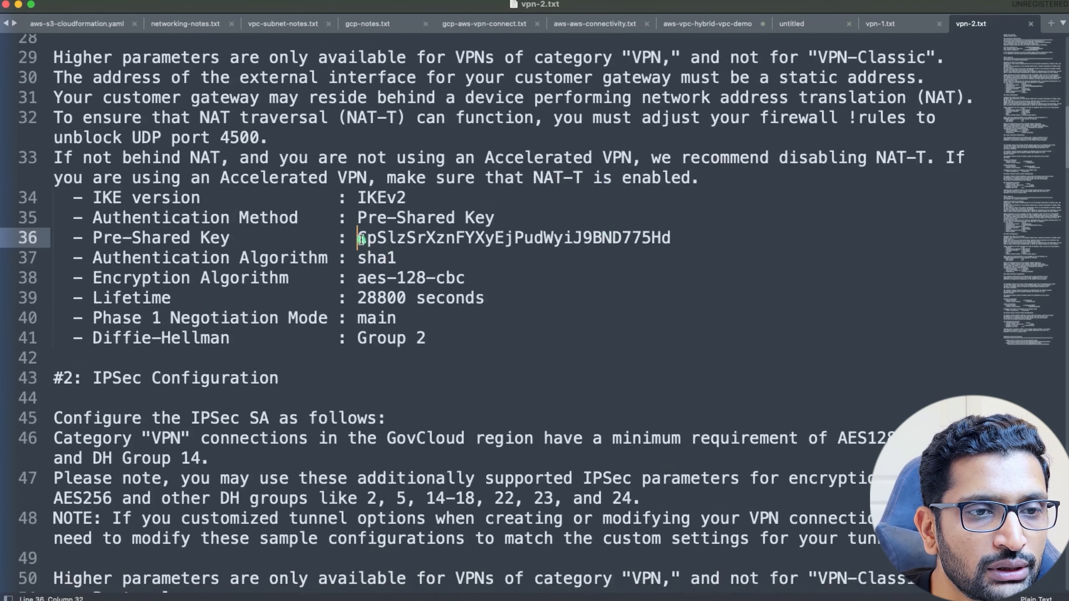
{"action": "left_click", "coordinate": [670, 236], "text": "shift"}
{"action": "key", "text": "super+c"}
- Name the third tunnel tunnel-3 and paste the copied pre-shared key
{"action": "scroll", "coordinate": [709, 269], "scroll_direction": "down", "scroll_amount": 15}
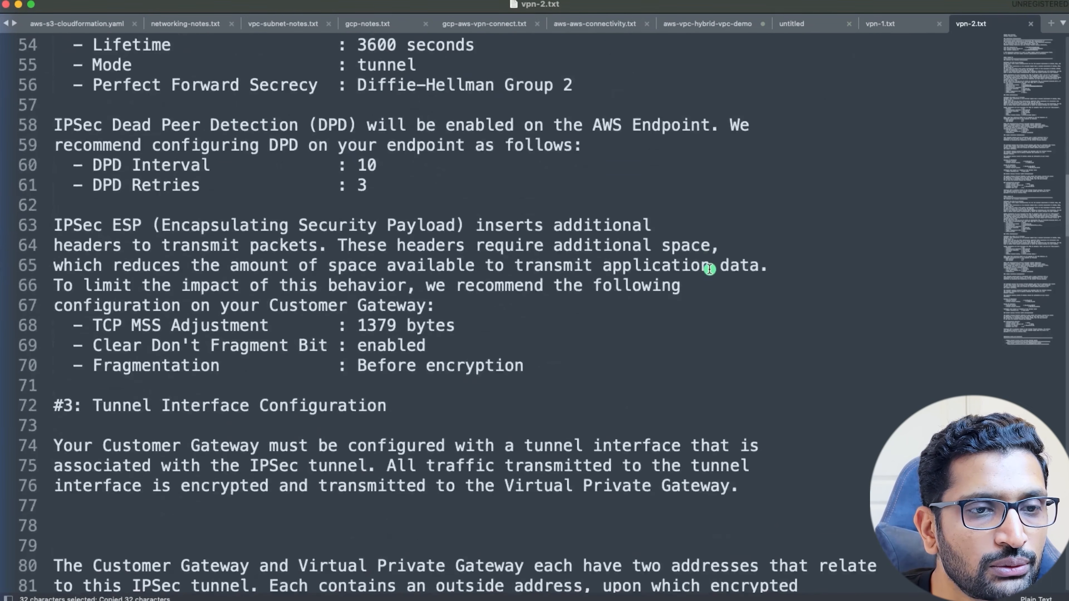
{"action": "scroll", "coordinate": [710, 269], "scroll_direction": "down", "scroll_amount": 1}
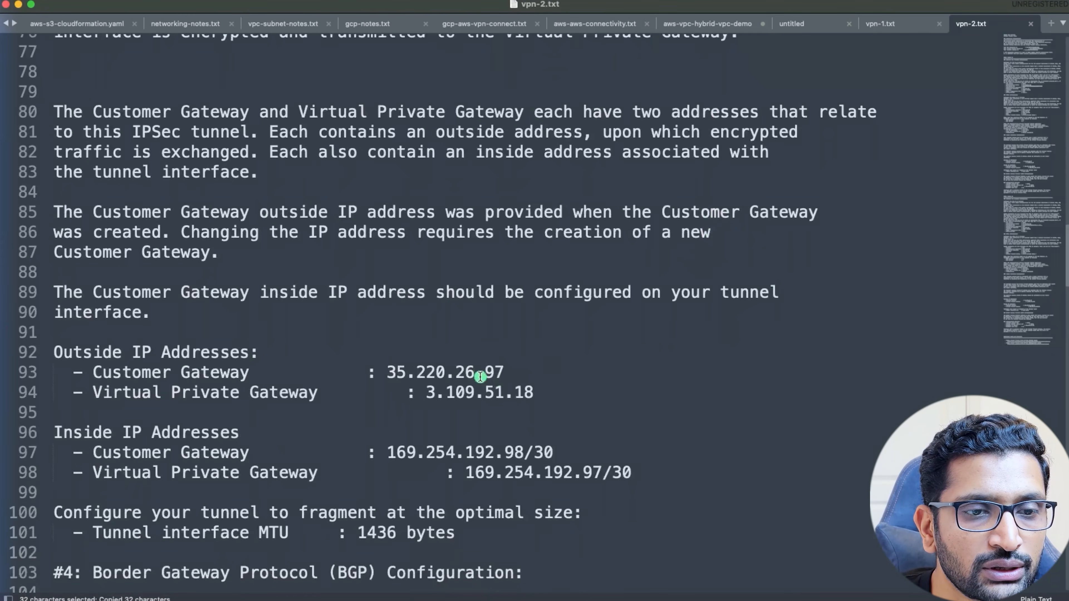
{"action": "key", "text": "super+Tab"}
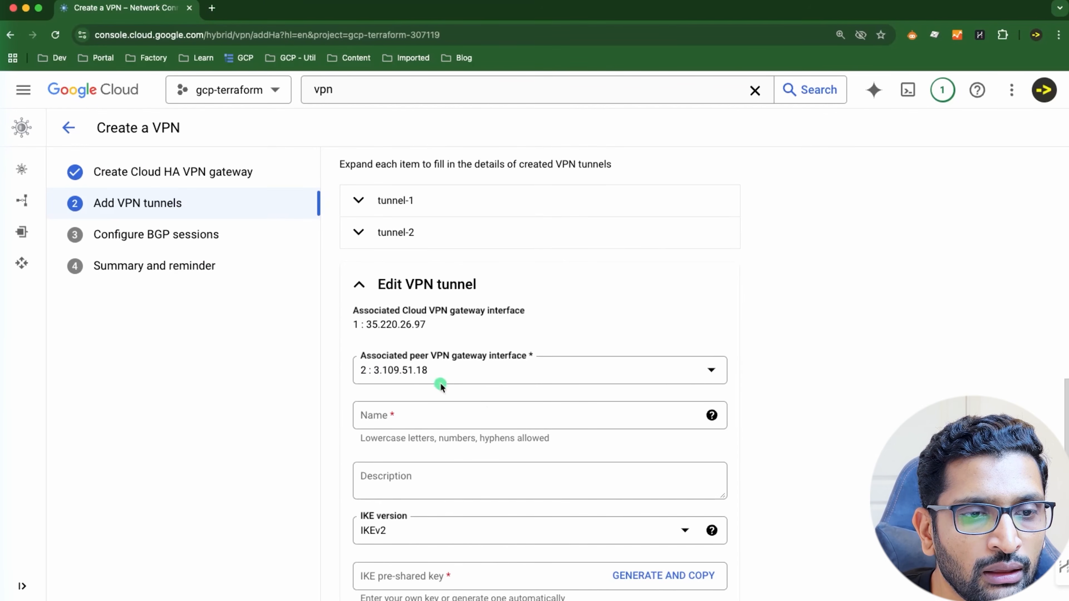
{"action": "left_click", "coordinate": [384, 415]}
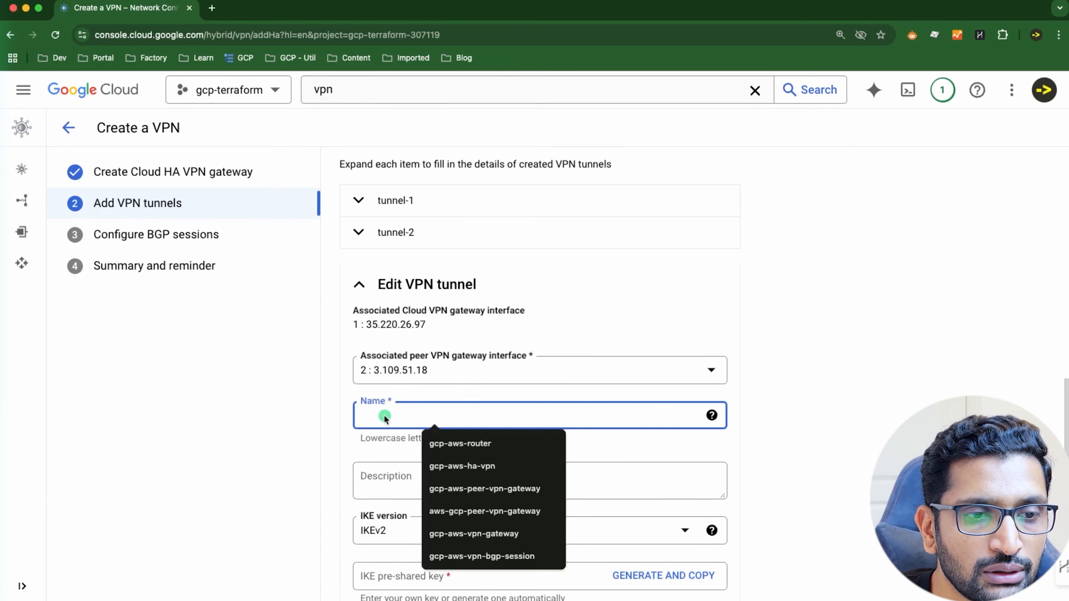
{"action": "type", "text": "tunnel-1"}
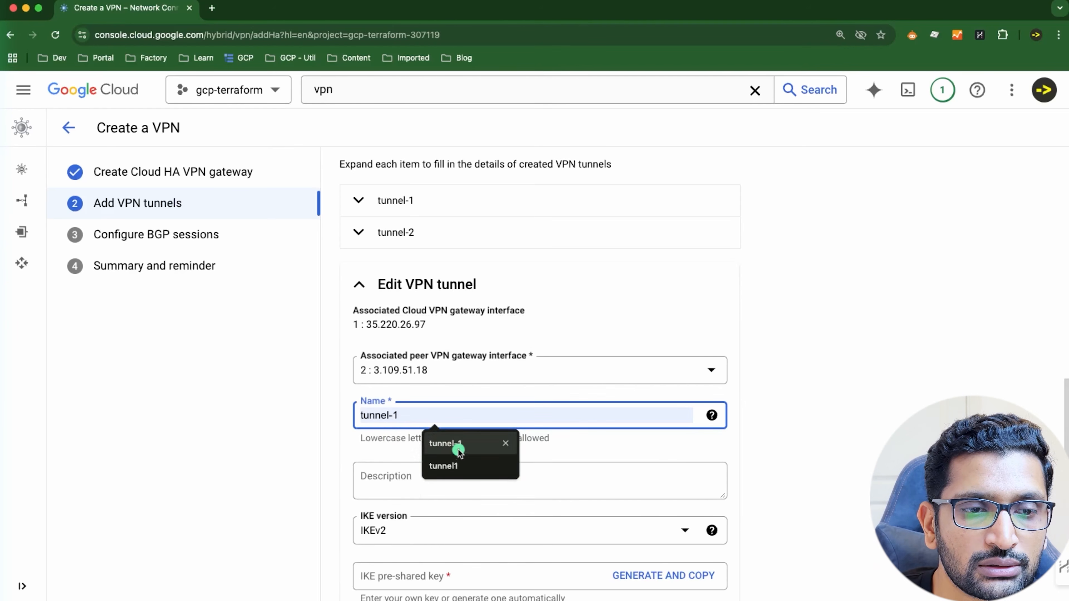
{"action": "left_click", "coordinate": [454, 443]}
{"action": "key", "text": "BackSpace"}
{"action": "key", "text": "BackSpace"}
{"action": "type", "text": "-3"}
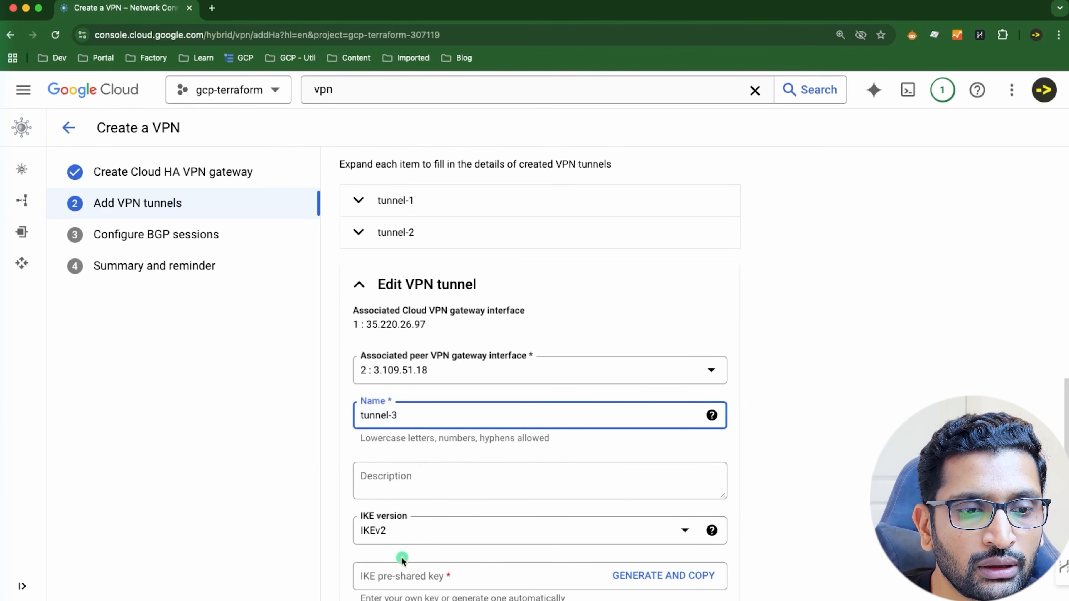
{"action": "scroll", "coordinate": [399, 547], "scroll_direction": "down", "scroll_amount": 3}
{"action": "left_click", "coordinate": [388, 512]}
{"action": "key", "text": "super+v"}
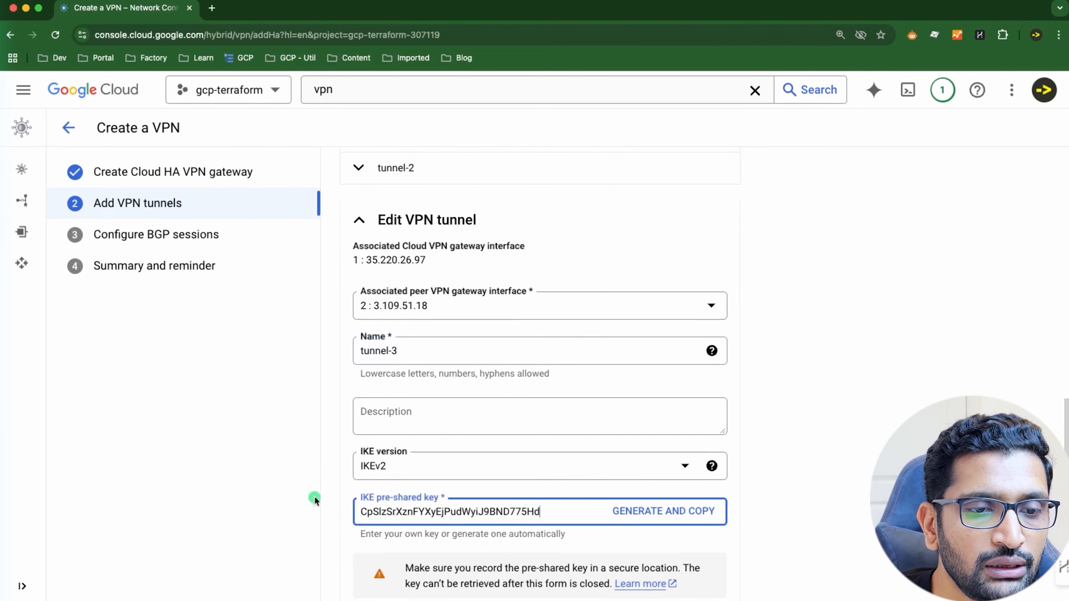
- Save tunnel-3 and expand the fourth tunnel's settings
{"action": "scroll", "coordinate": [503, 487], "scroll_direction": "down", "scroll_amount": 5}
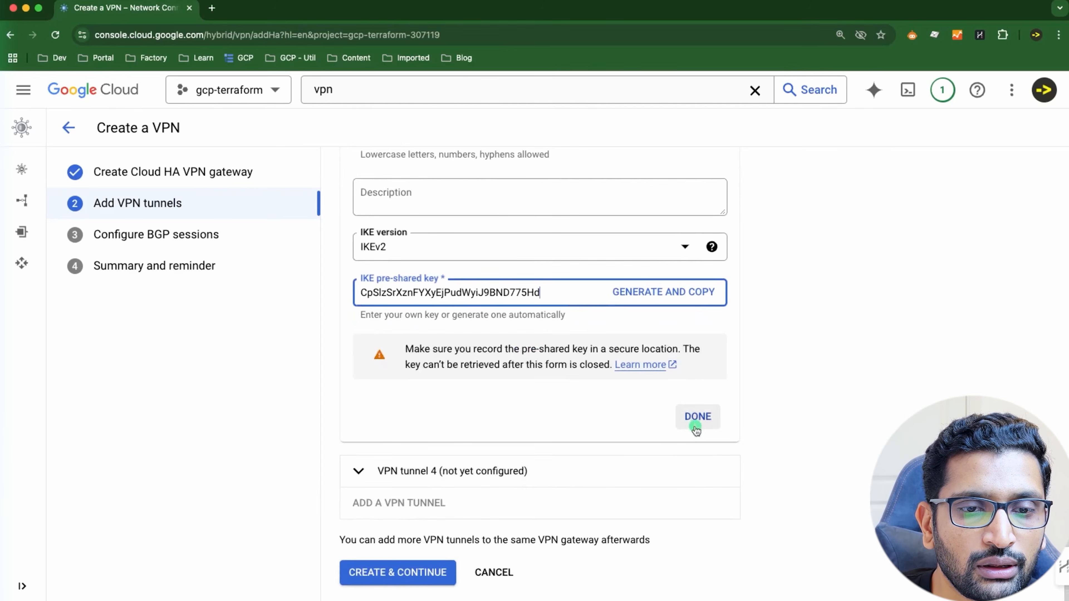
{"action": "left_click", "coordinate": [697, 417]}
{"action": "left_click", "coordinate": [421, 472]}
{"action": "scroll", "coordinate": [507, 494], "scroll_direction": "down", "scroll_amount": 5}
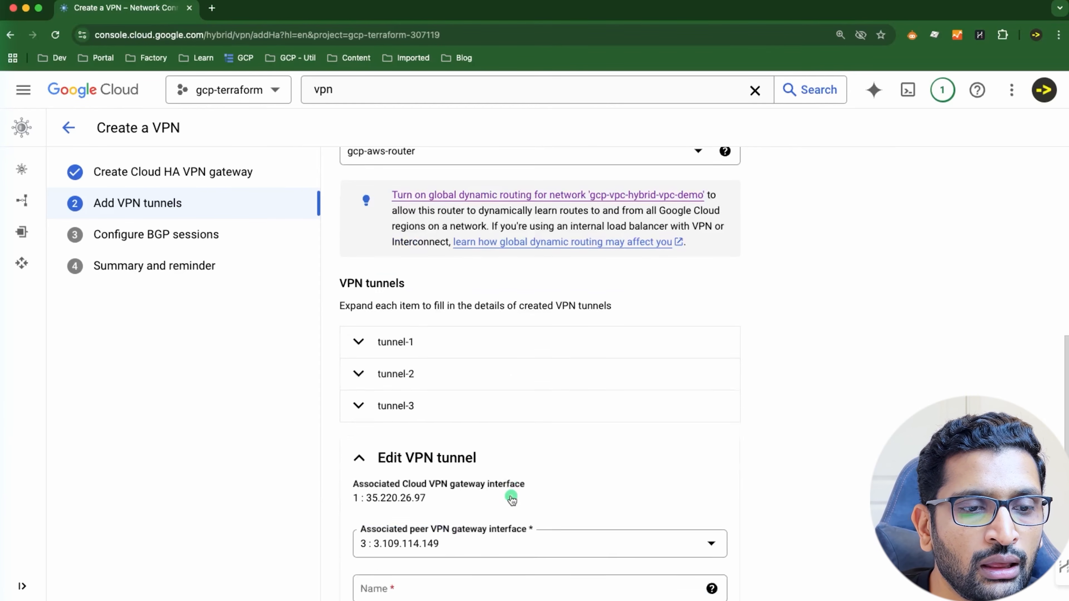
- Copy the IPSec Tunnel #2 pre-shared key from vpn-2.txt for the fourth tunnel
{"action": "key", "text": "super+Tab"}
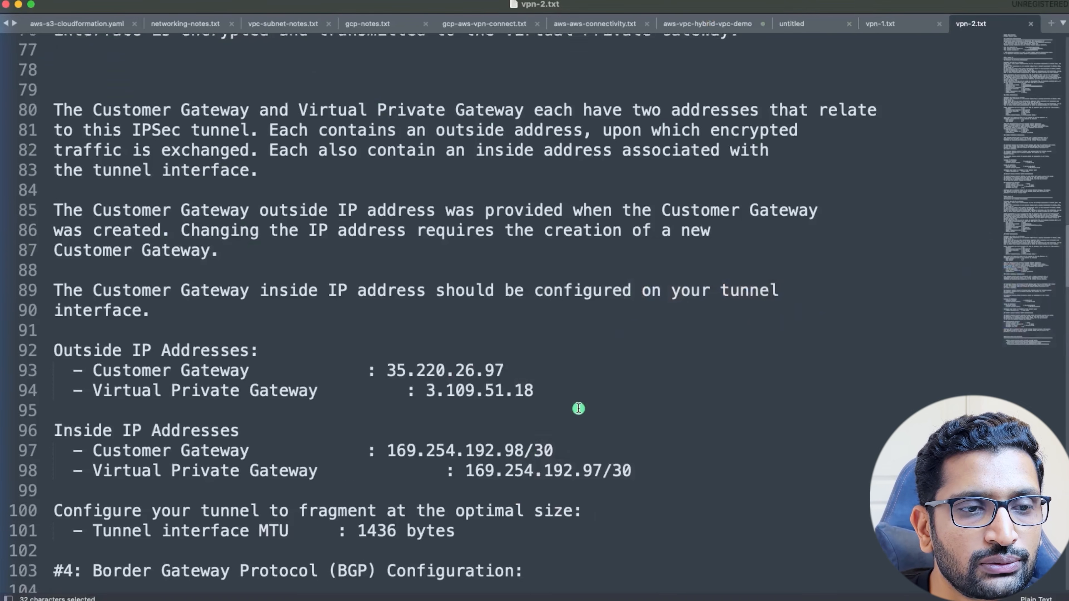
{"action": "scroll", "coordinate": [577, 408], "scroll_direction": "down", "scroll_amount": 10}
{"action": "scroll", "coordinate": [579, 406], "scroll_direction": "down", "scroll_amount": 3}
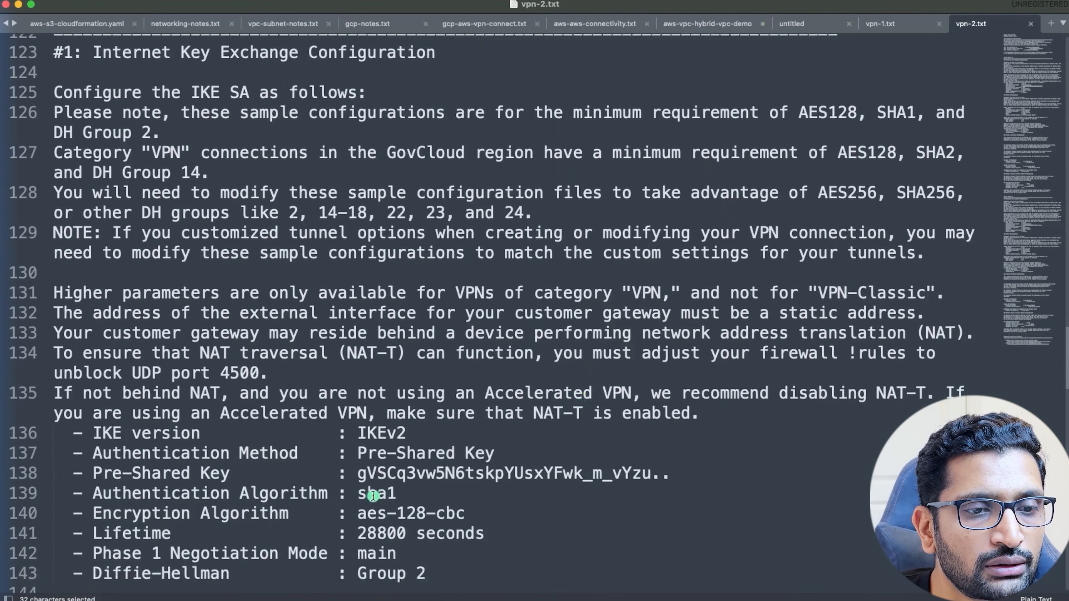
{"action": "left_click", "coordinate": [358, 474]}
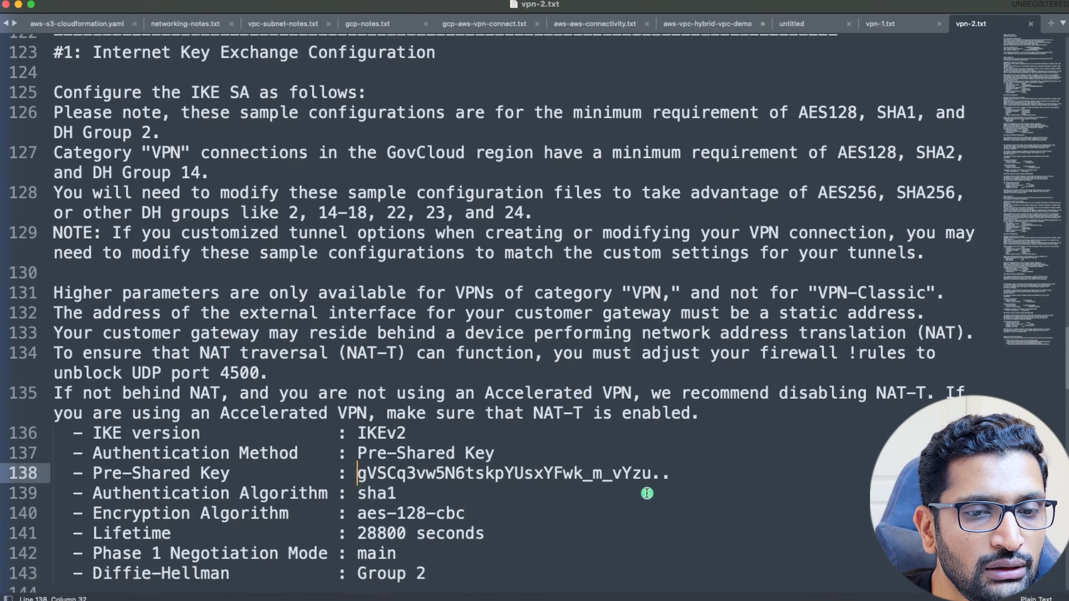
{"action": "left_click", "coordinate": [681, 480], "text": "shift"}
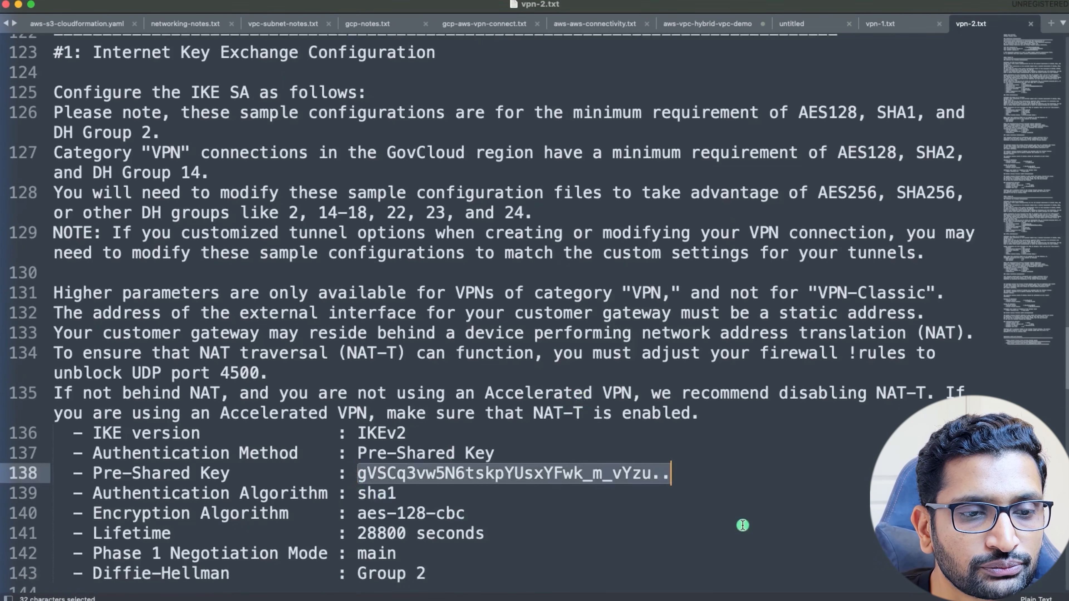
{"action": "key", "text": "super+c"}
{"action": "scroll", "coordinate": [743, 525], "scroll_direction": "down", "scroll_amount": 15}
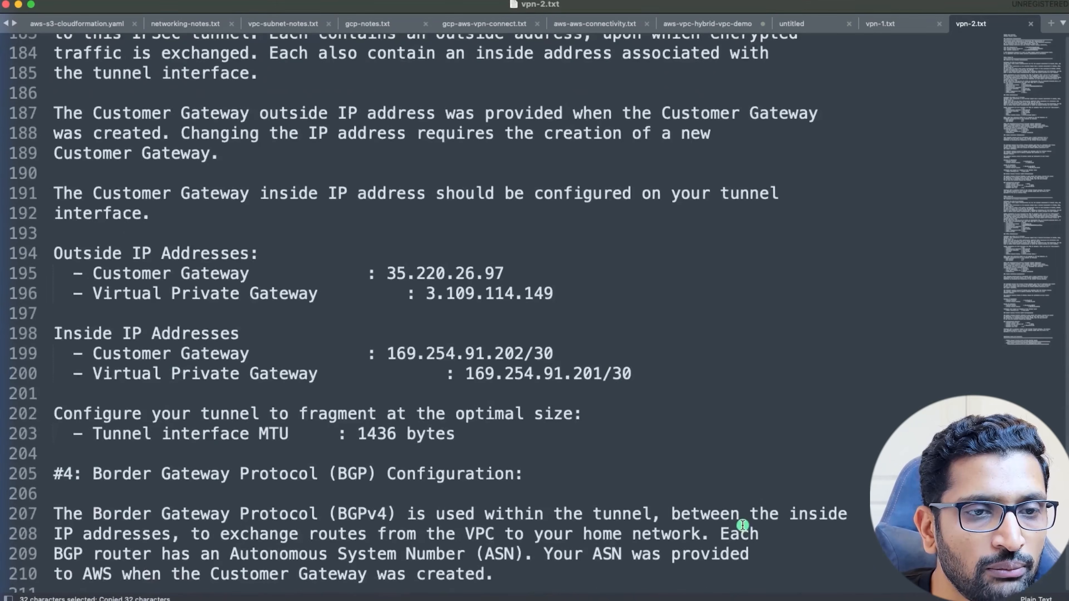
- Name the fourth tunnel tunnel-4 and paste the Tunnel #2 pre-shared key
{"action": "key", "text": "super+Tab"}
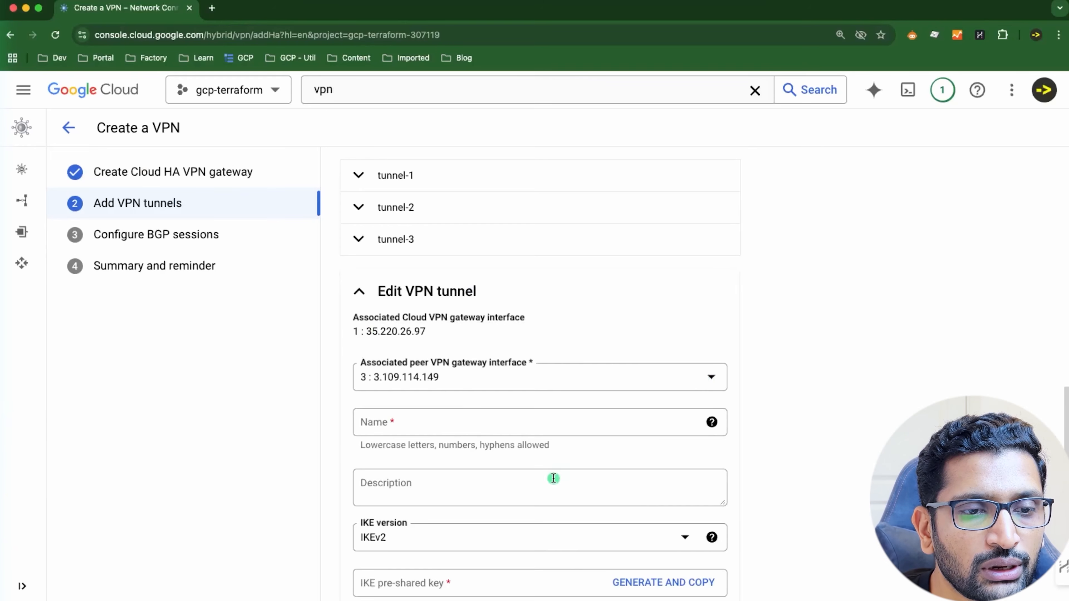
{"action": "scroll", "coordinate": [554, 478], "scroll_direction": "down", "scroll_amount": 2}
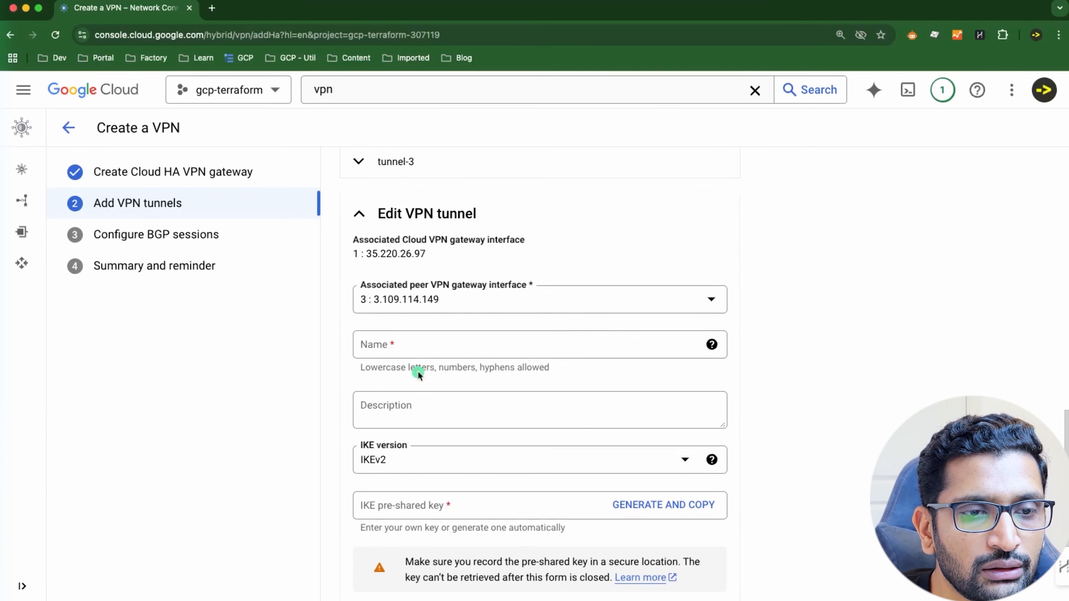
{"action": "left_click", "coordinate": [425, 342]}
{"action": "type", "text": "tun"}
{"action": "key", "text": "Down"}
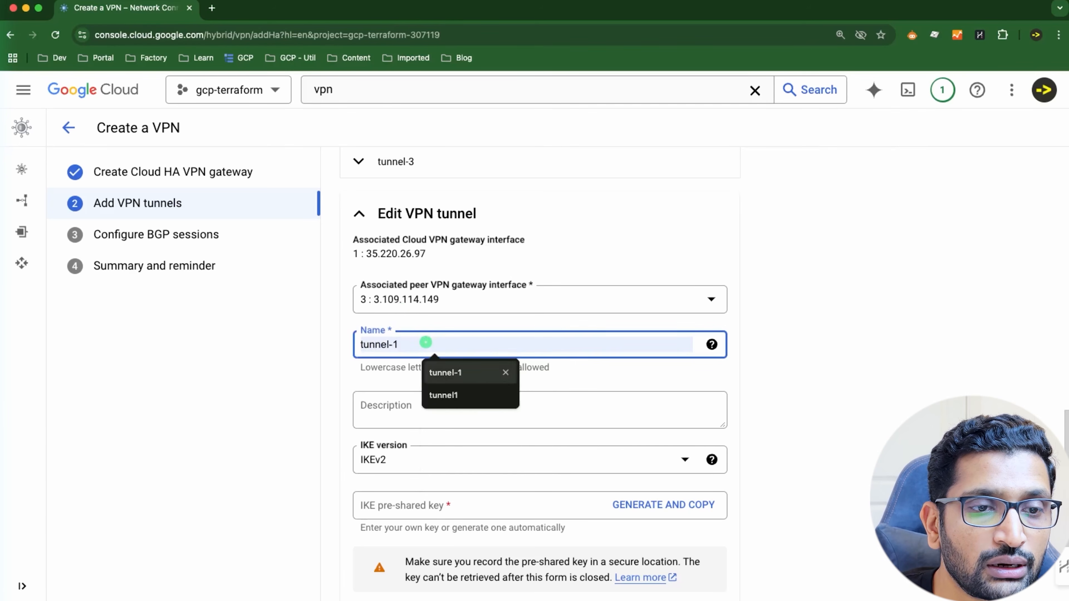
{"action": "key", "text": "Return"}
{"action": "key", "text": "BackSpace"}
{"action": "type", "text": "4"}
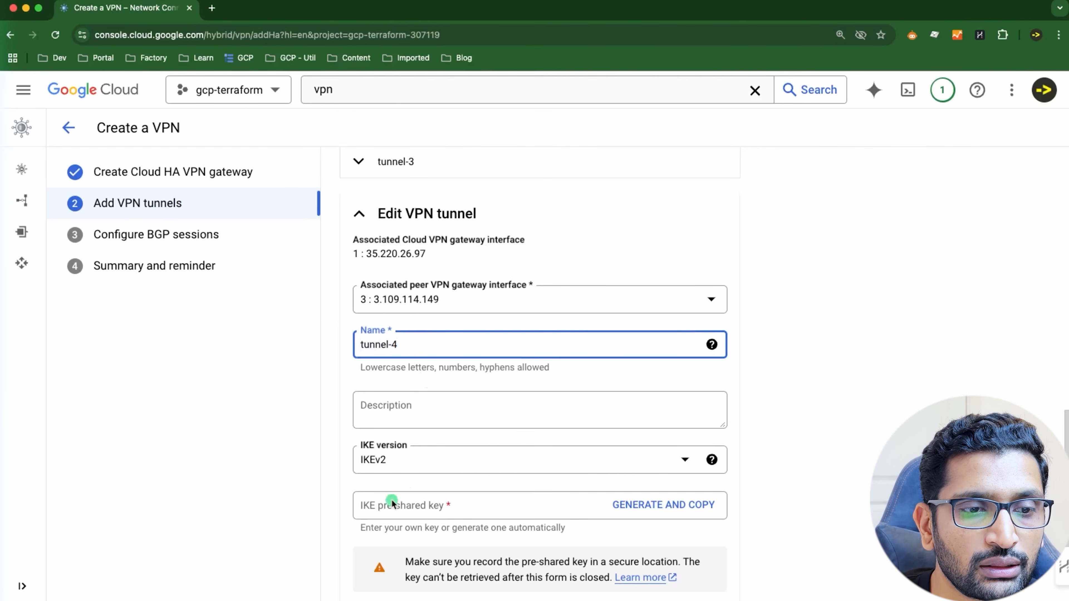
{"action": "left_click", "coordinate": [364, 505]}
{"action": "key", "text": "super+v"}
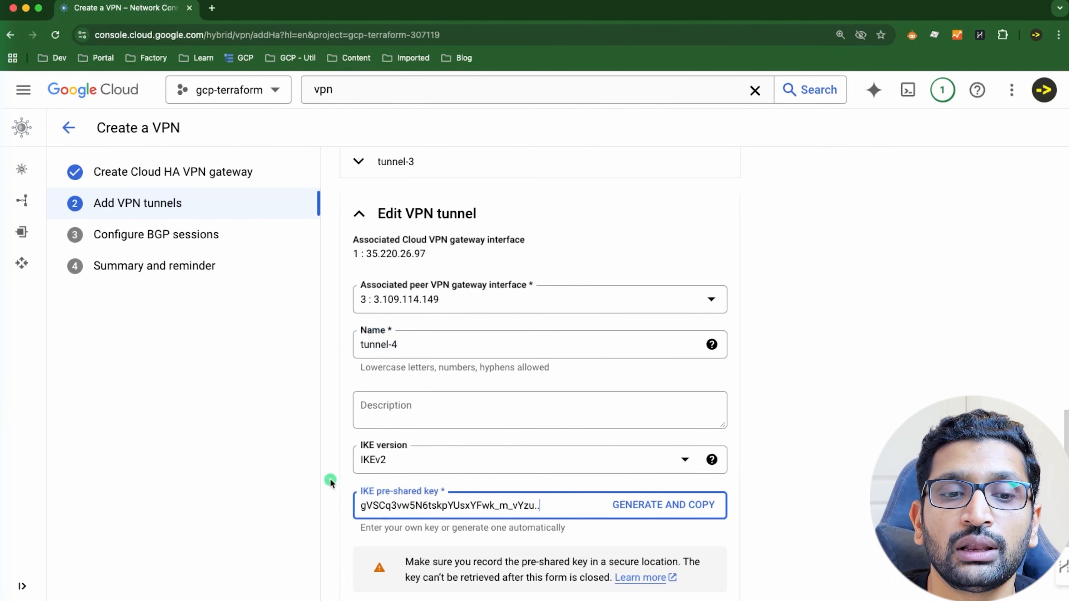
- Save tunnel-4 and create all four tunnels with CREATE & CONTINUE
{"action": "scroll", "coordinate": [331, 483], "scroll_direction": "down", "scroll_amount": 1}
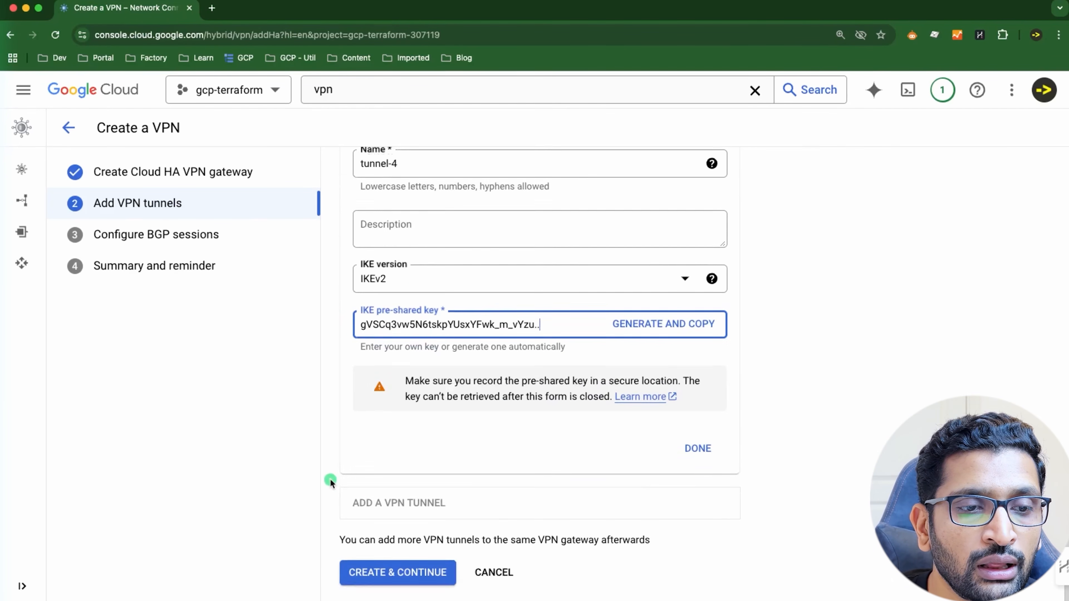
{"action": "left_click", "coordinate": [684, 453]}
{"action": "scroll", "coordinate": [756, 468], "scroll_direction": "up", "scroll_amount": 10}
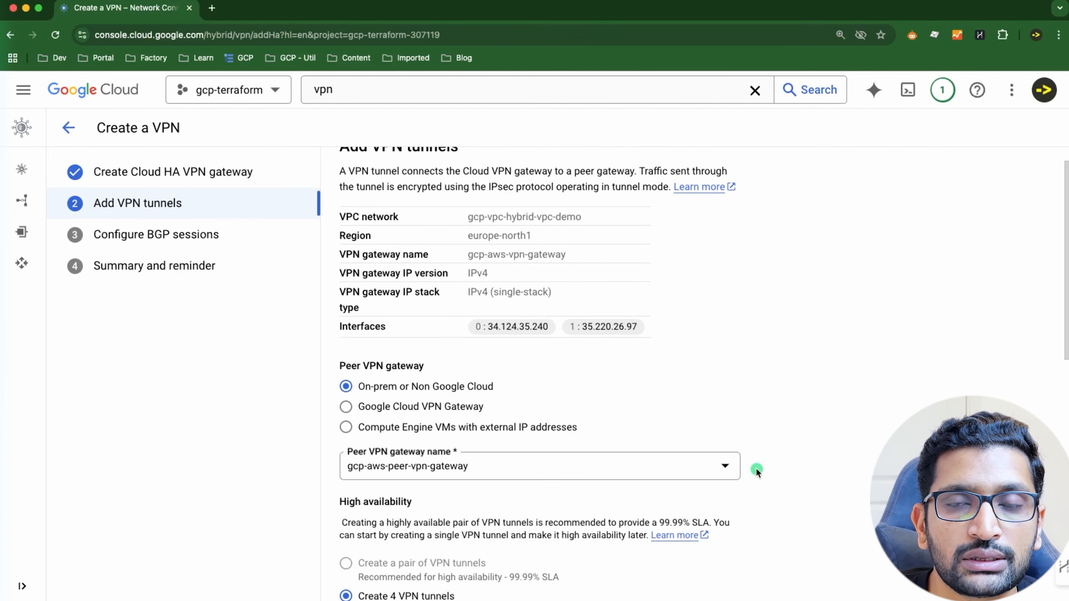
{"action": "scroll", "coordinate": [756, 470], "scroll_direction": "down", "scroll_amount": 7}
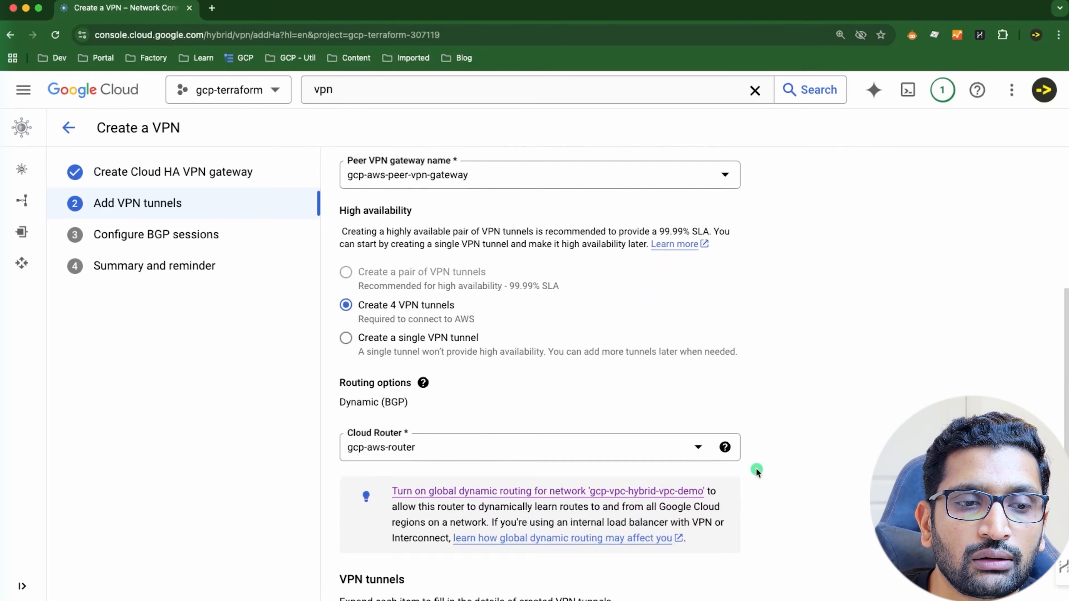
{"action": "scroll", "coordinate": [756, 468], "scroll_direction": "down", "scroll_amount": 6}
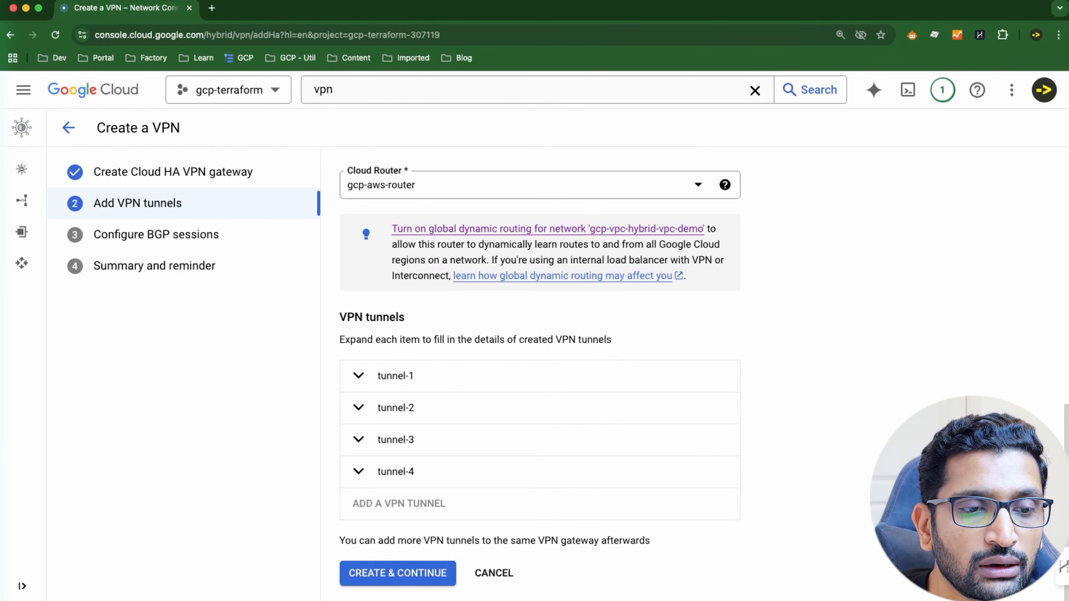
{"action": "left_click", "coordinate": [389, 573]}
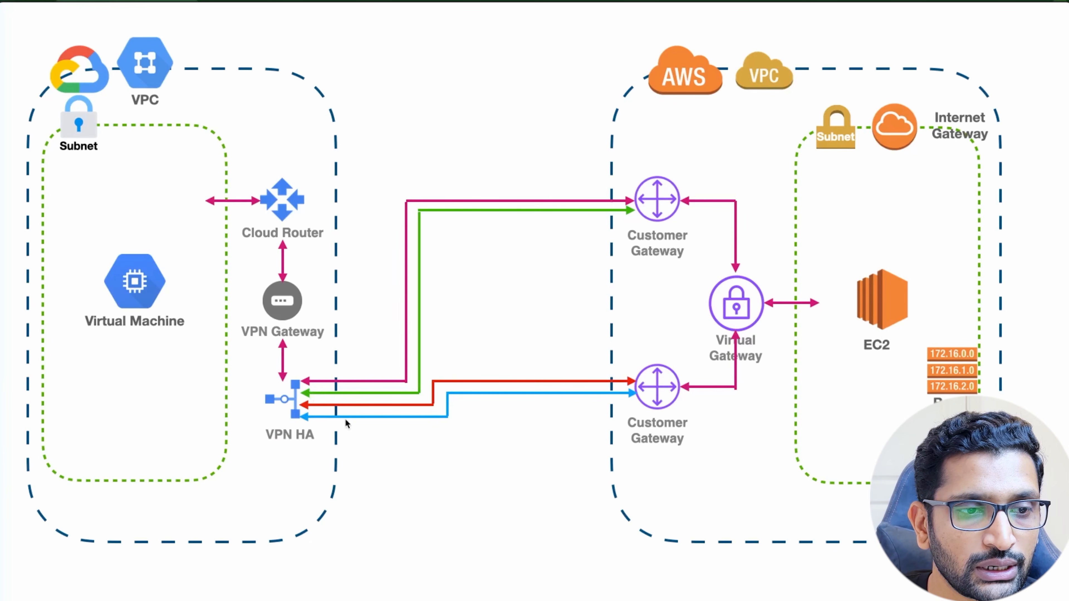
- Circle the VPN HA icon in red and draw a red curve to it from the AWS side
{"action": "mouse_move", "coordinate": [303, 372]}
{"action": "left_mouse_down"}
{"action": "mouse_move", "coordinate": [297, 428]}
{"action": "mouse_move", "coordinate": [323, 369]}
{"action": "left_mouse_up"}
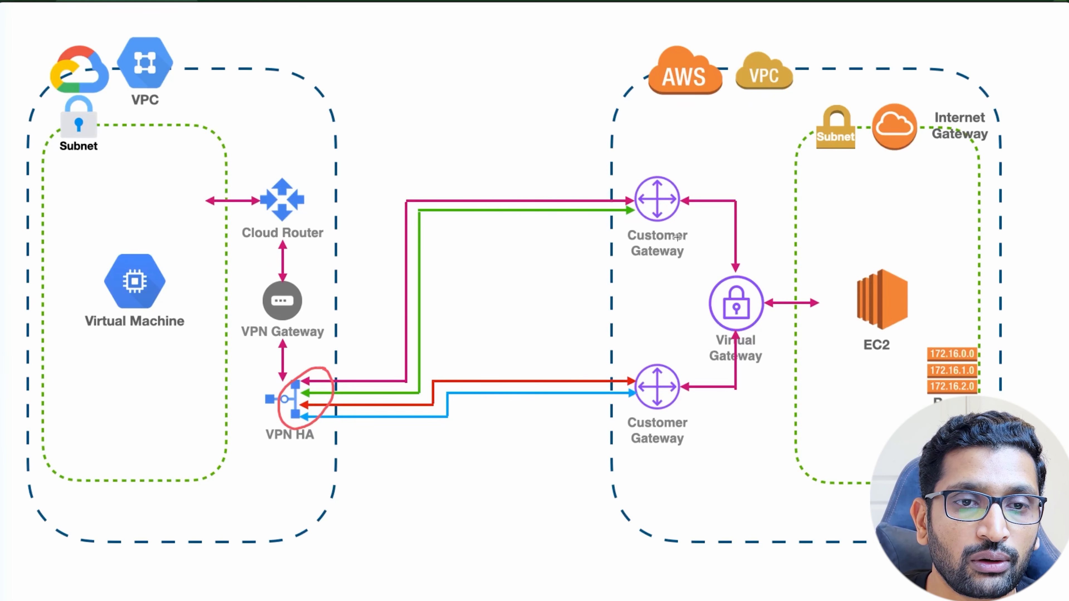
{"action": "mouse_move", "coordinate": [711, 157]}
{"action": "left_mouse_down"}
{"action": "mouse_move", "coordinate": [568, 124]}
{"action": "mouse_move", "coordinate": [341, 232]}
{"action": "mouse_move", "coordinate": [304, 365]}
{"action": "left_mouse_up"}
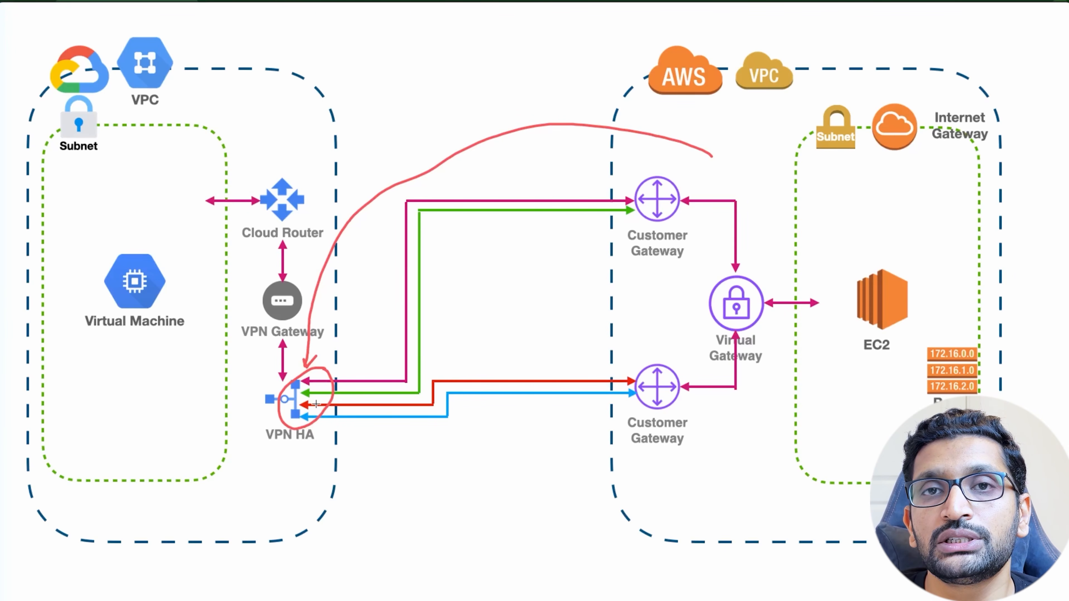
{"action": "key", "text": "super+Tab"}
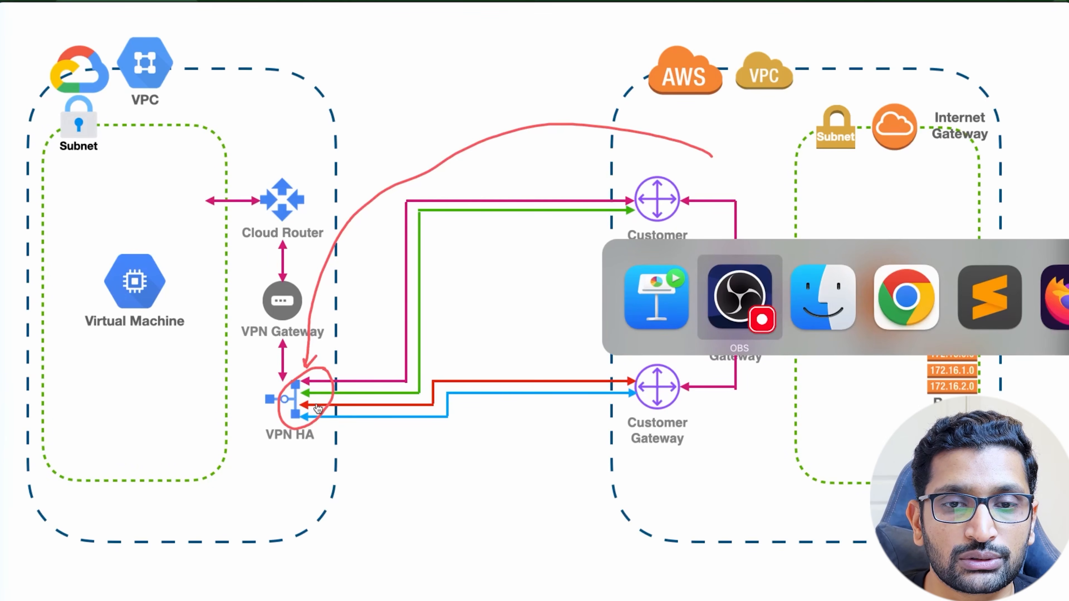
{"action": "key", "text": "super+Tab"}
{"action": "key", "text": "super+Tab"}
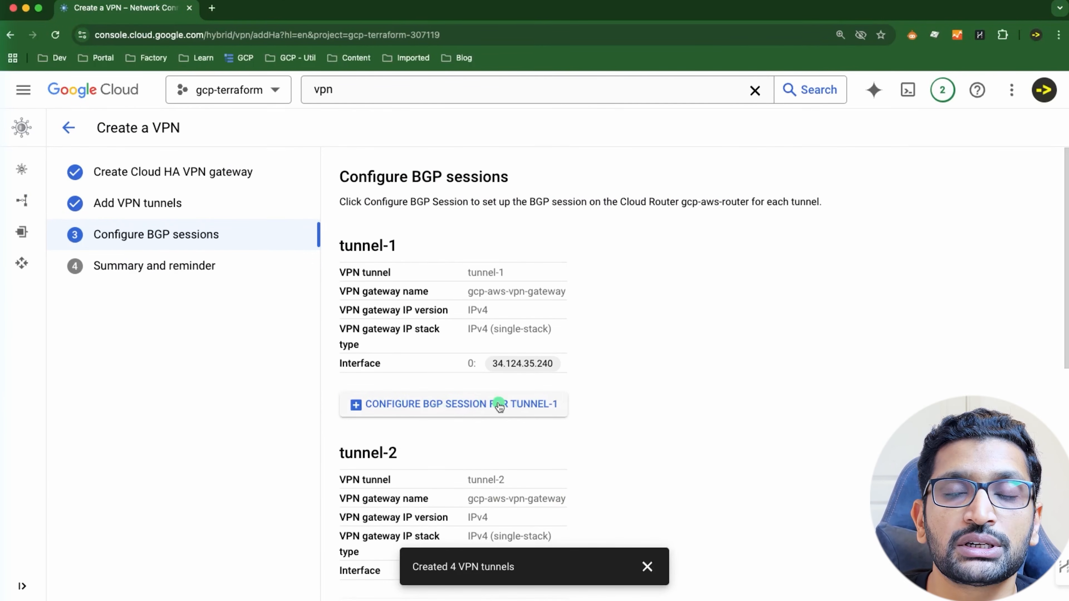
- Open the Create BGP session panel for tunnel-1
{"action": "scroll", "coordinate": [578, 410], "scroll_direction": "down", "scroll_amount": 10}
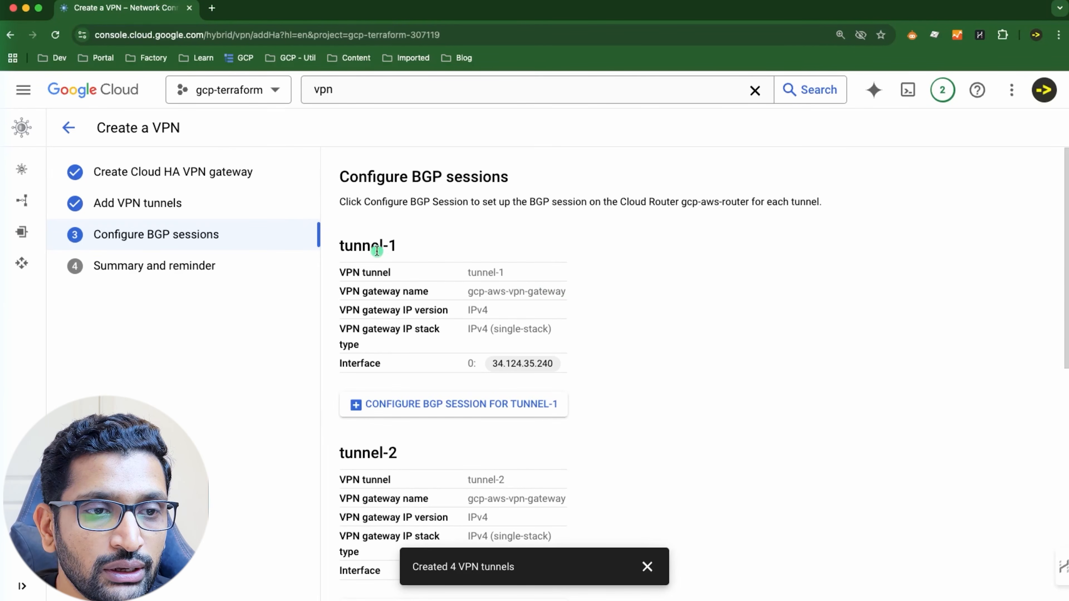
{"action": "left_click_drag", "start_coordinate": [429, 246], "coordinate": [332, 244]}
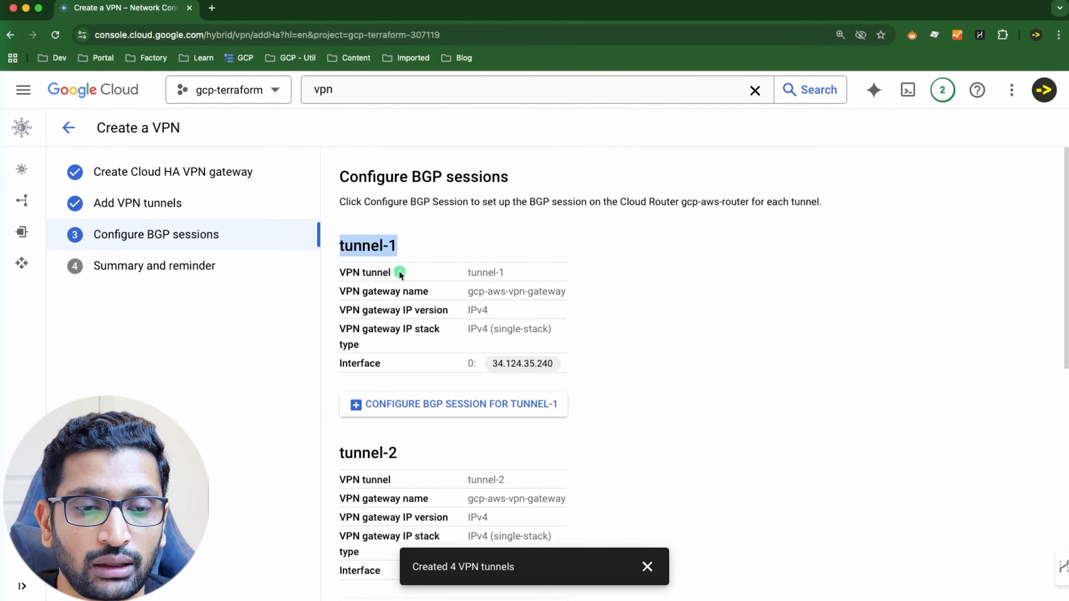
{"action": "left_click", "coordinate": [400, 405]}
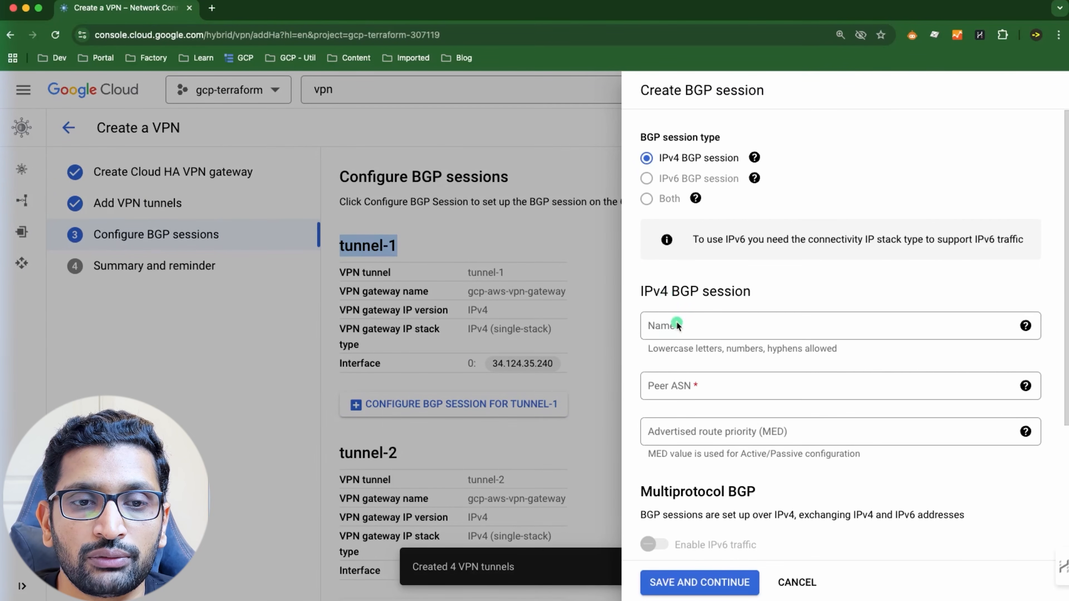
- Name the BGP session bgp1, set peer ASN 64513 and choose manual IPv4 allocation
{"action": "left_click", "coordinate": [678, 325]}
{"action": "type", "text": "bgp1"}
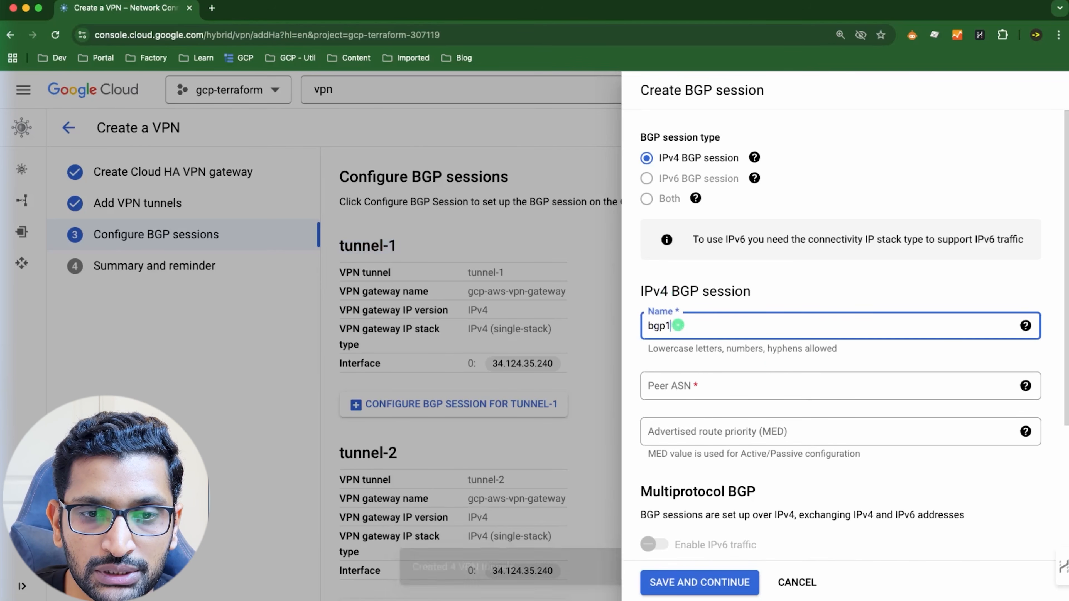
{"action": "left_click", "coordinate": [761, 383]}
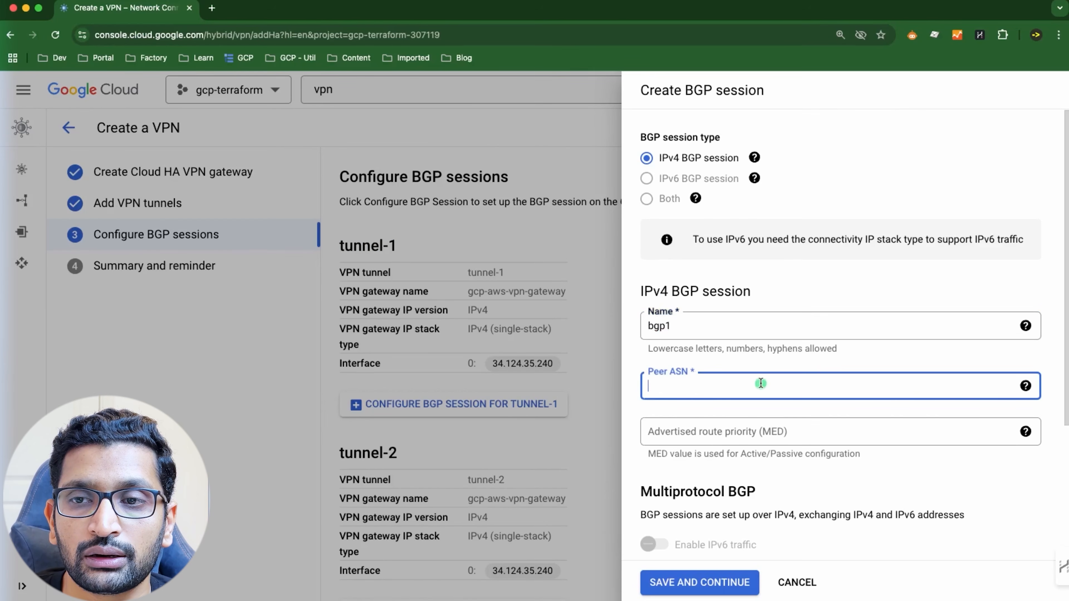
{"action": "key", "text": "super+Tab"}
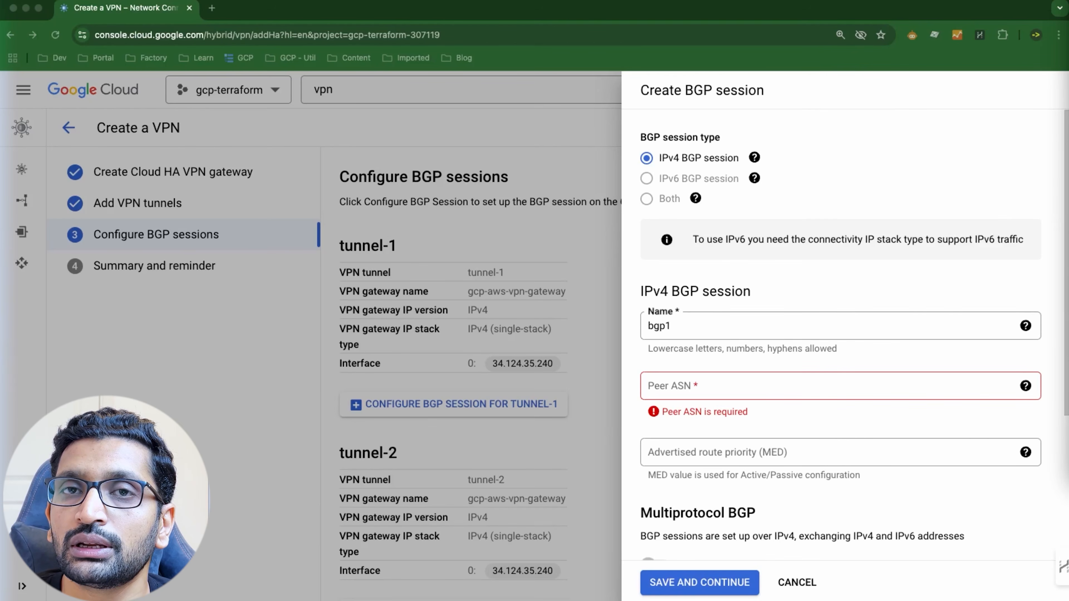
{"action": "left_click", "coordinate": [678, 391]}
{"action": "type", "text": "64513"}
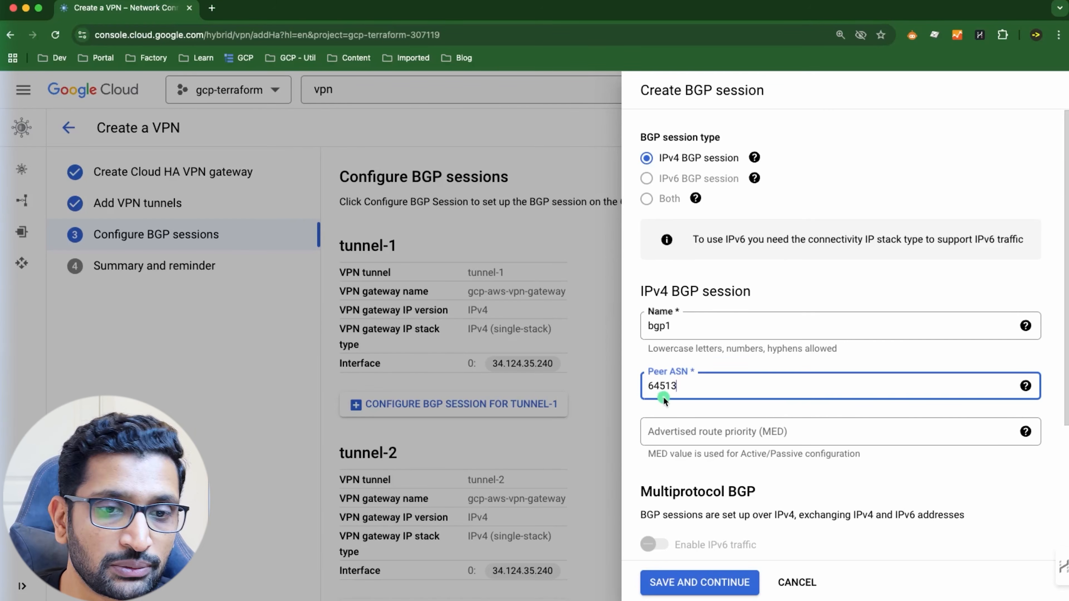
{"action": "scroll", "coordinate": [742, 430], "scroll_direction": "down", "scroll_amount": 5}
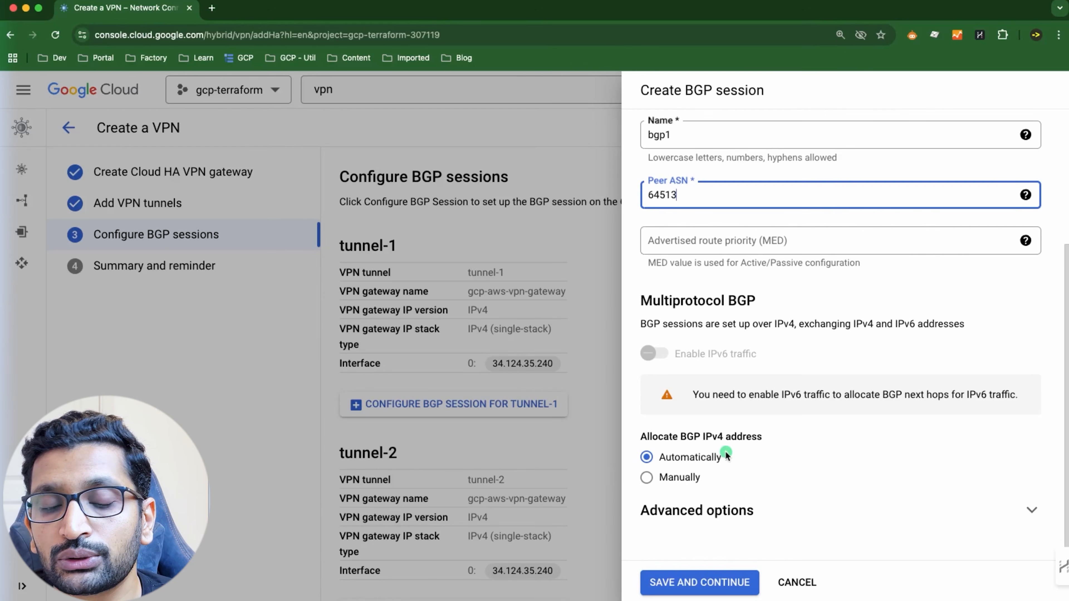
{"action": "left_click", "coordinate": [647, 479]}
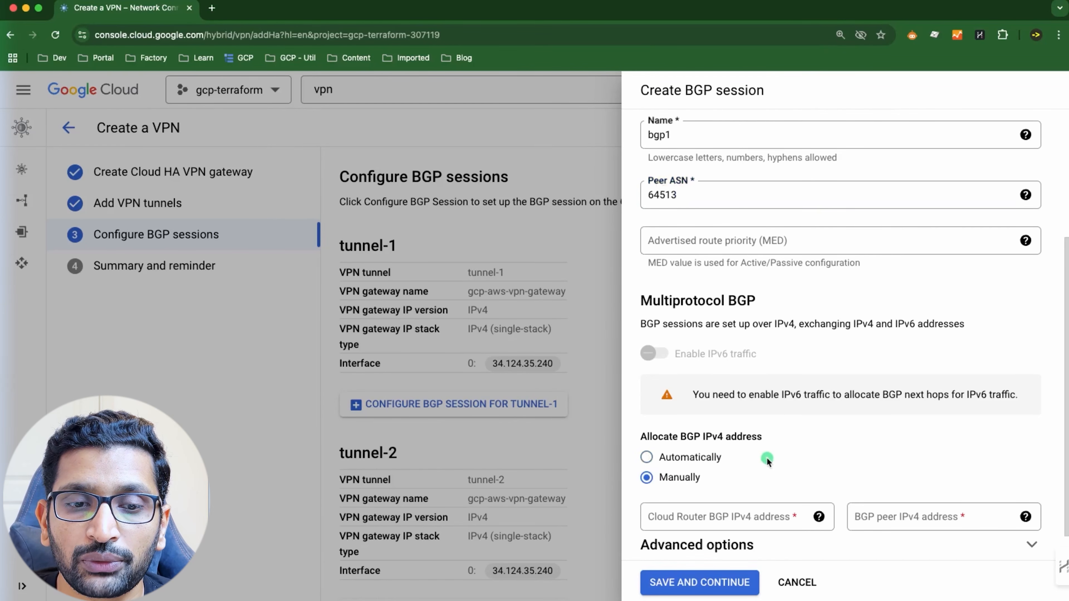
{"action": "scroll", "coordinate": [767, 458], "scroll_direction": "down", "scroll_amount": 1}
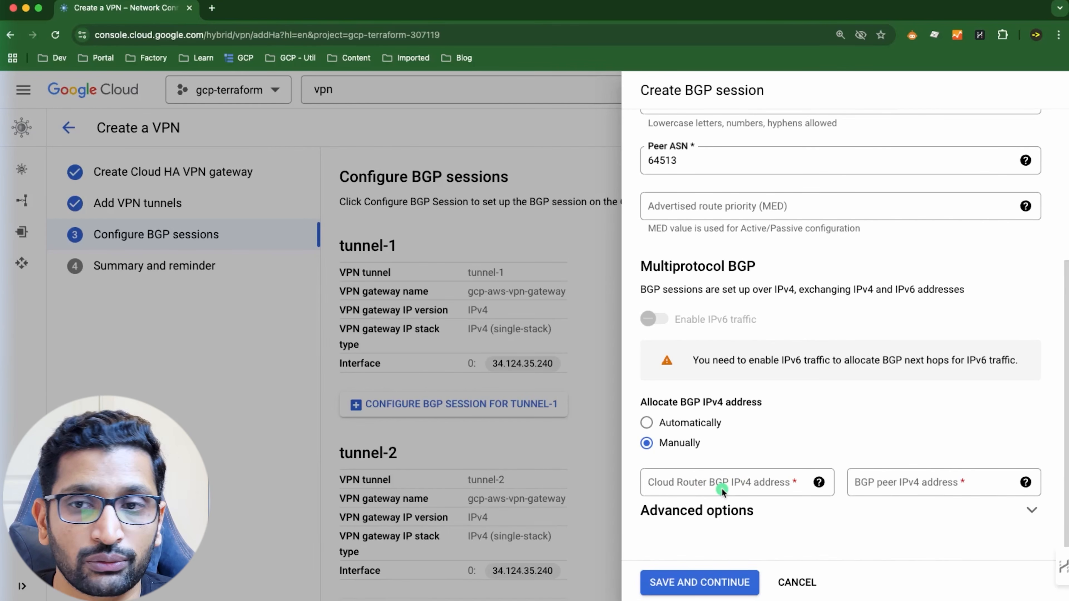
{"action": "key", "text": "super+Tab"}
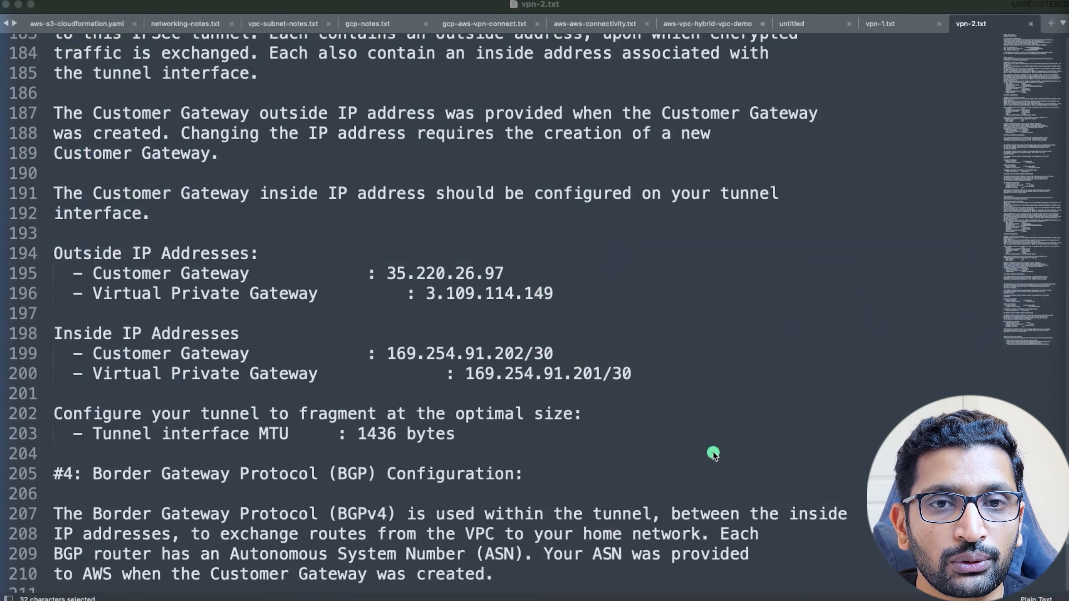
- Enter Cloud Router BGP IPv4 address 169.254.39.202, copied from vpn-1.txt
{"action": "left_click", "coordinate": [898, 28]}
{"action": "left_click", "coordinate": [367, 352]}
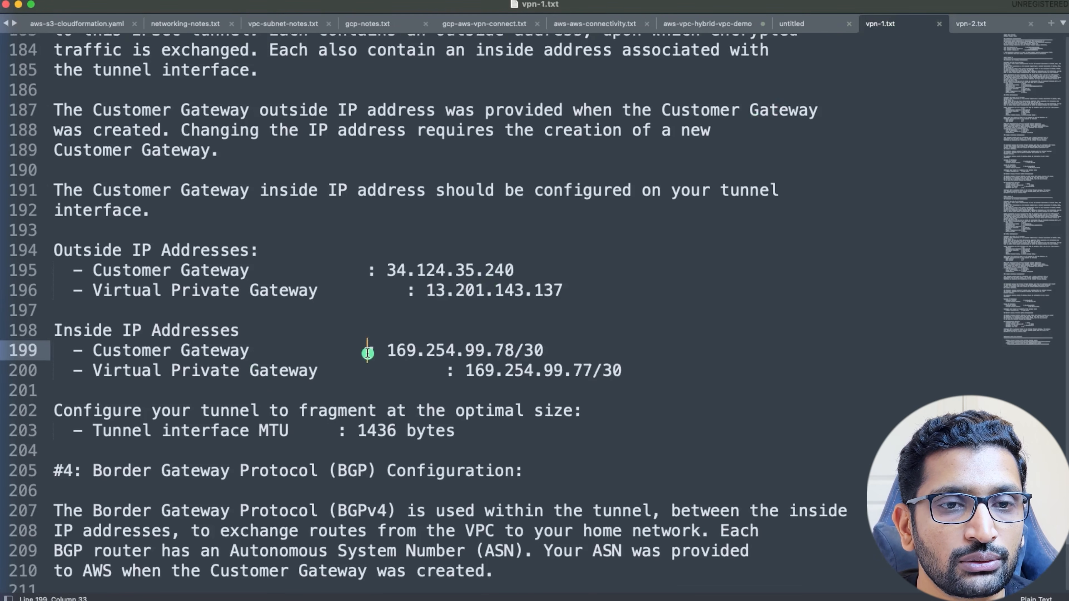
{"action": "scroll", "coordinate": [368, 352], "scroll_direction": "up", "scroll_amount": 20}
{"action": "scroll", "coordinate": [370, 352], "scroll_direction": "down", "scroll_amount": 8}
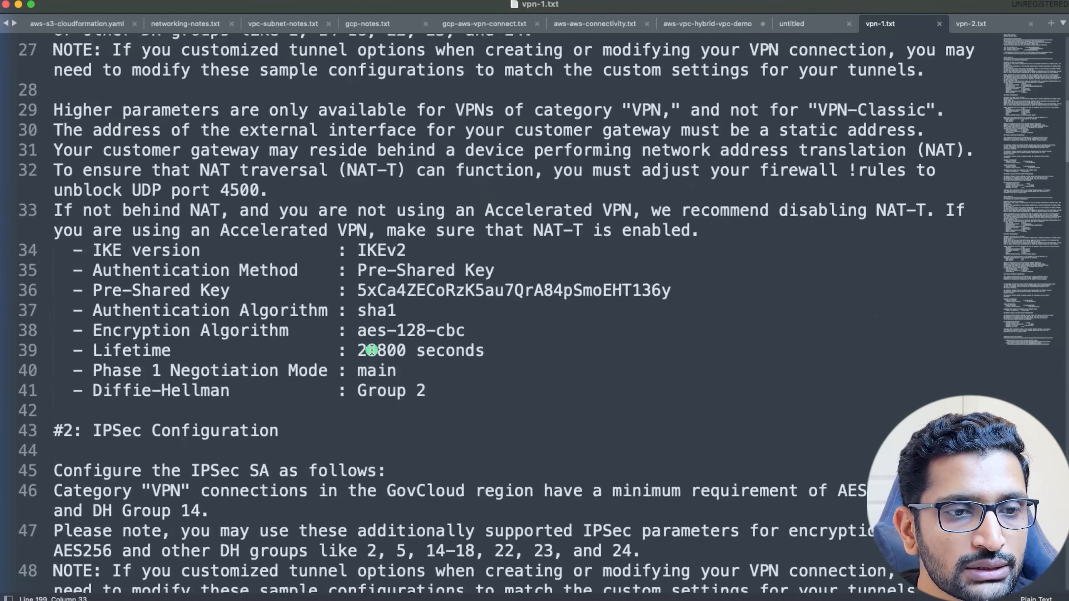
{"action": "scroll", "coordinate": [371, 351], "scroll_direction": "up", "scroll_amount": 4}
{"action": "left_click_drag", "start_coordinate": [220, 264], "coordinate": [72, 265]}
{"action": "scroll", "coordinate": [434, 347], "scroll_direction": "down", "scroll_amount": 10}
{"action": "scroll", "coordinate": [434, 347], "scroll_direction": "down", "scroll_amount": 15}
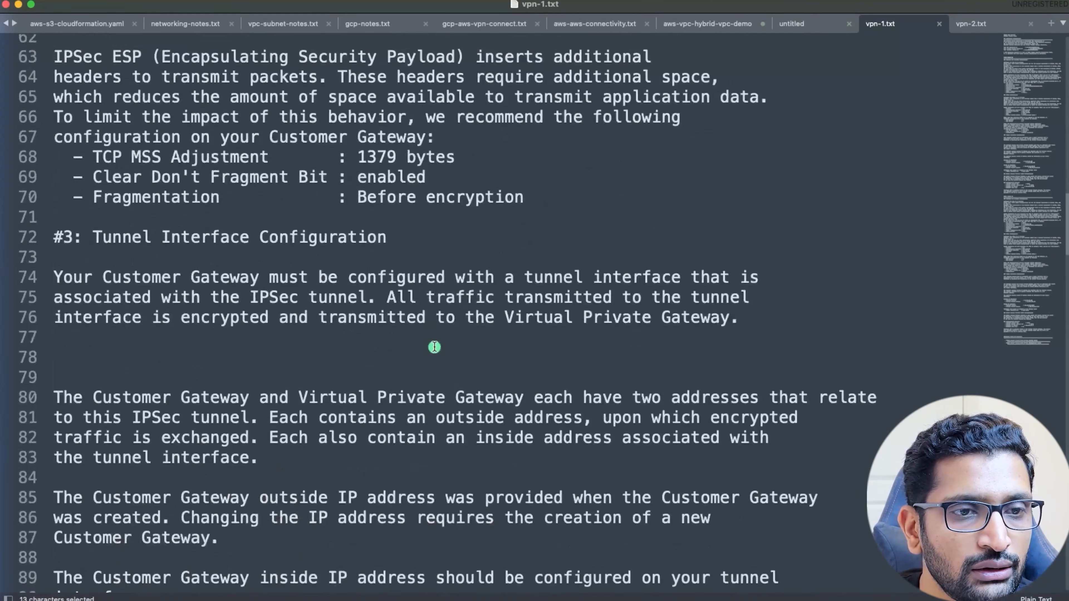
{"action": "left_click", "coordinate": [410, 300]}
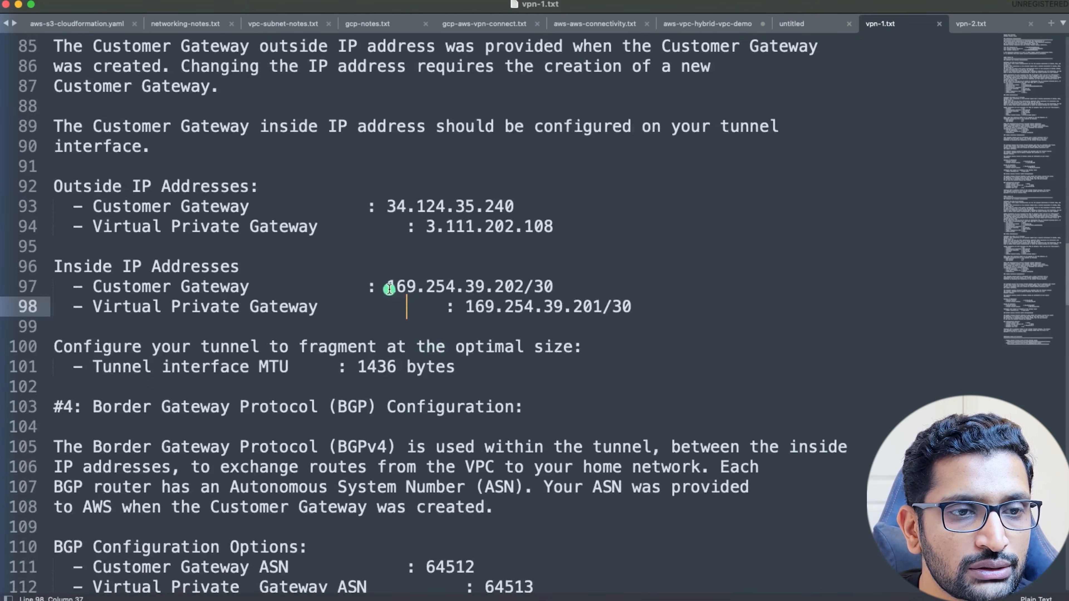
{"action": "left_click_drag", "start_coordinate": [388, 288], "coordinate": [516, 285]}
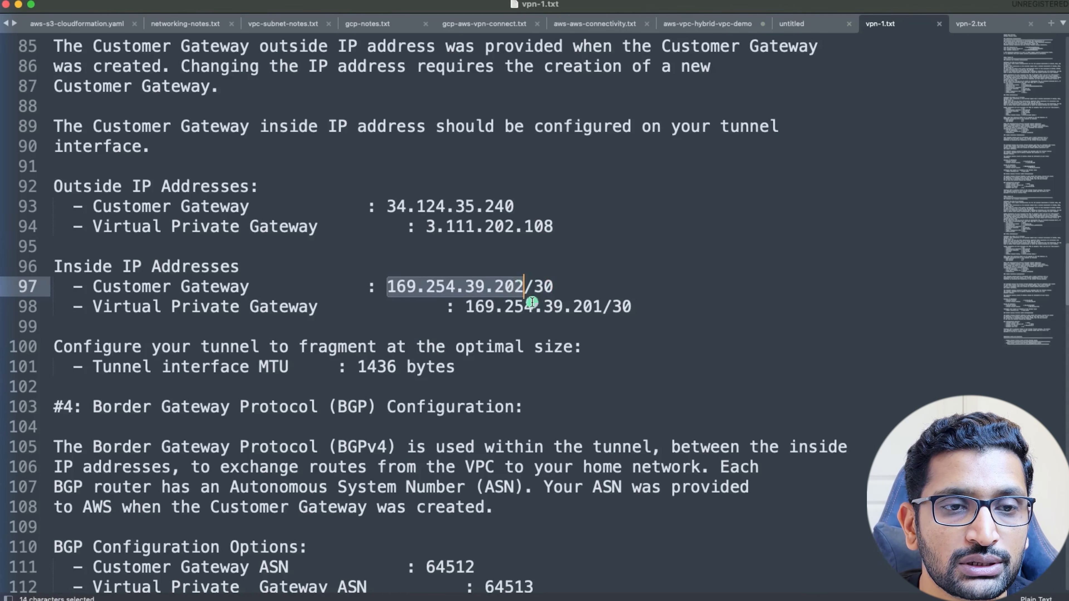
{"action": "key", "text": "super+c"}
{"action": "key", "text": "super+Tab"}
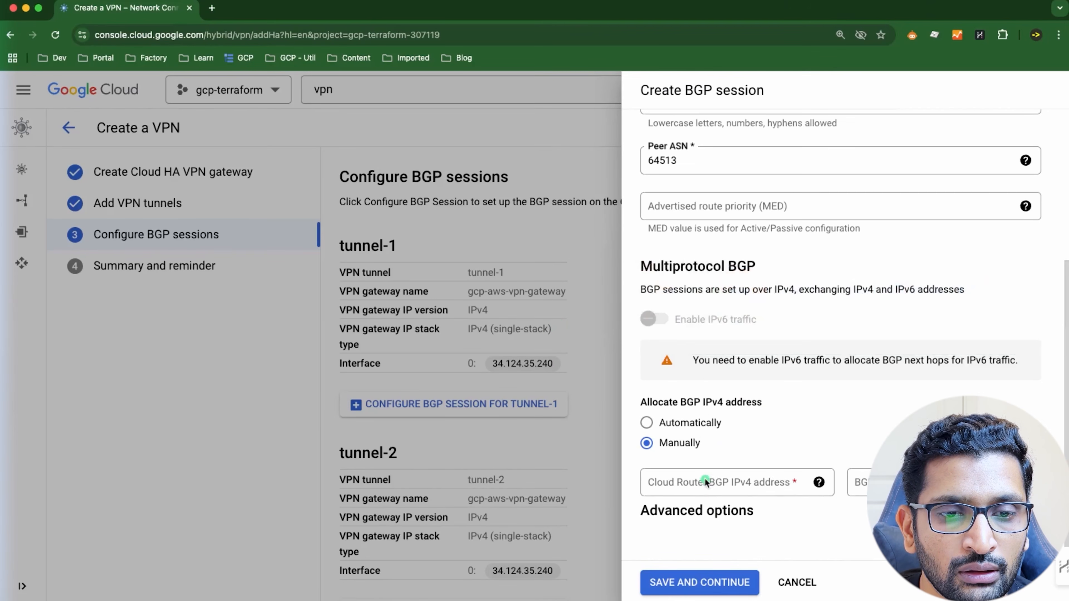
{"action": "left_click", "coordinate": [705, 480]}
{"action": "key", "text": "super+v"}
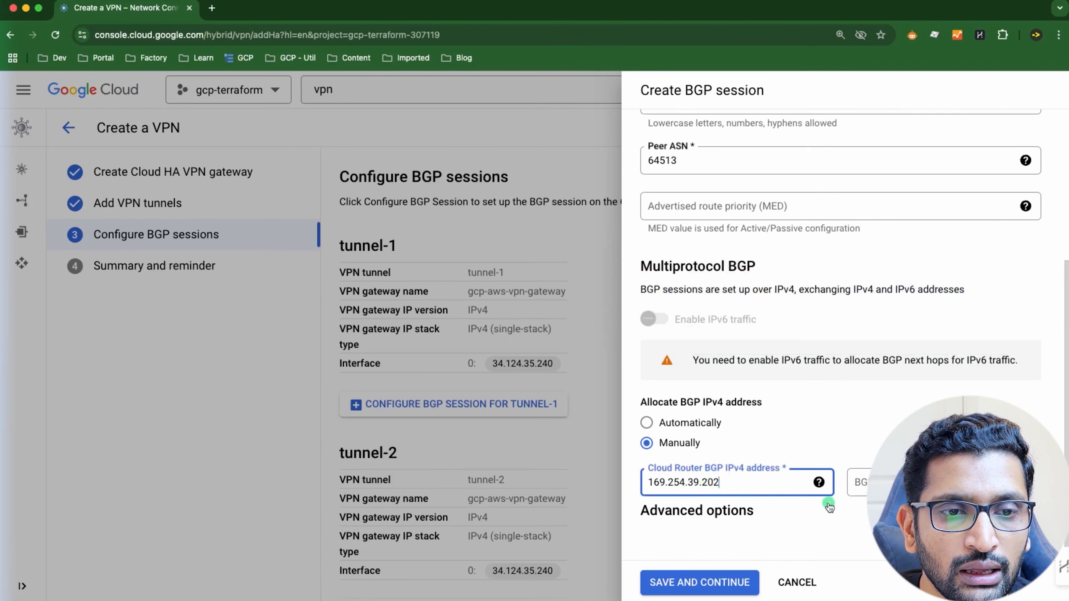
- Enter BGP peer IPv4 address 169.254.39.201 and save the bgp1 session
{"action": "key", "text": "super+Tab"}
{"action": "left_click_drag", "start_coordinate": [466, 307], "coordinate": [603, 303]}
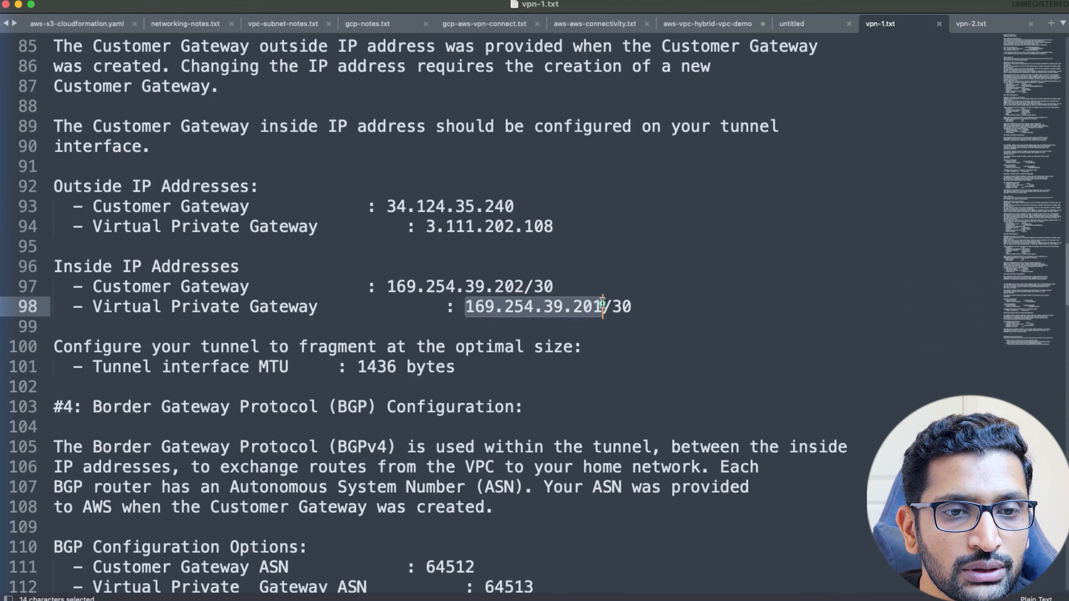
{"action": "key", "text": "super+Tab"}
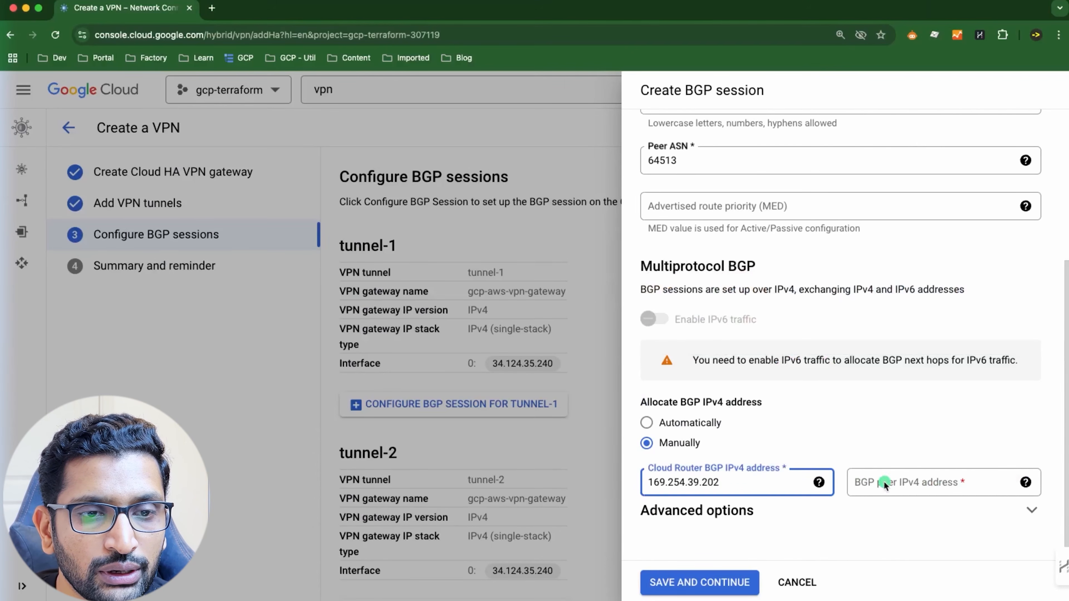
{"action": "left_click", "coordinate": [885, 483]}
{"action": "key", "text": "super+v"}
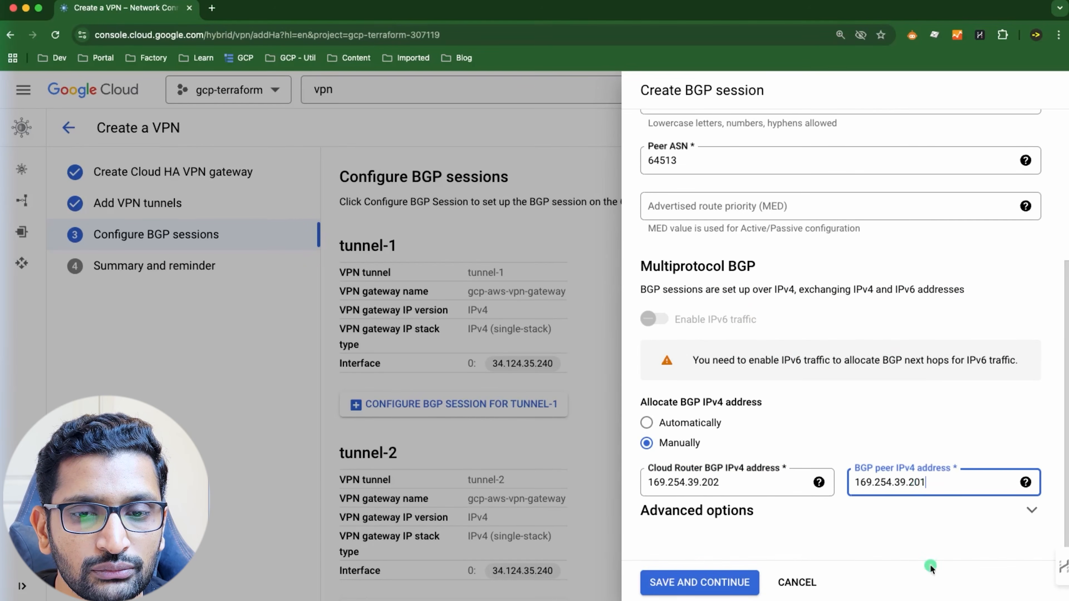
{"action": "key", "text": "super+Tab"}
{"action": "key", "text": "super+Tab"}
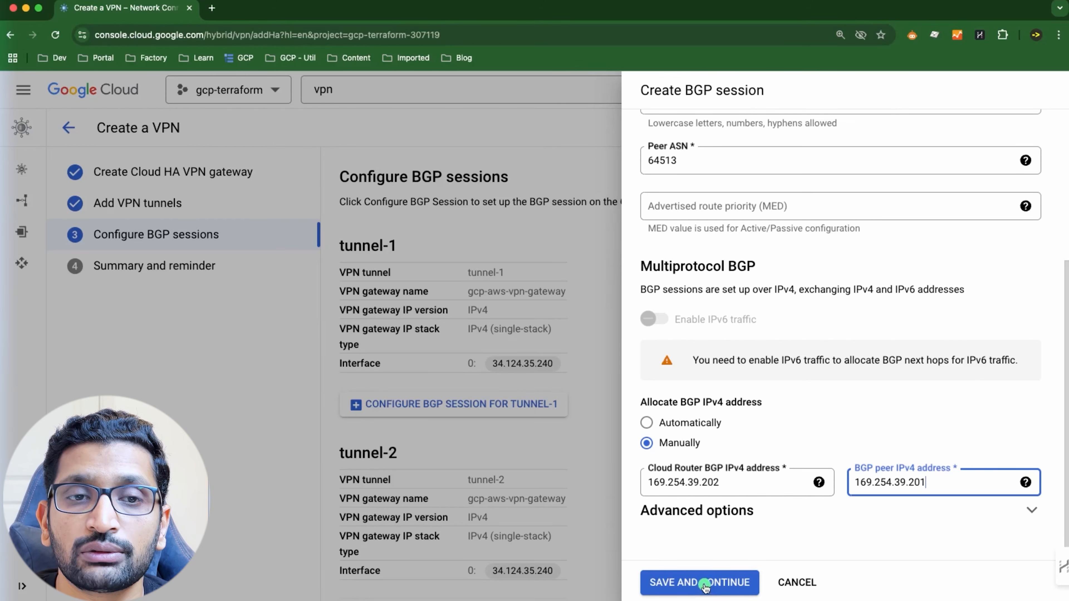
{"action": "left_click", "coordinate": [706, 586]}
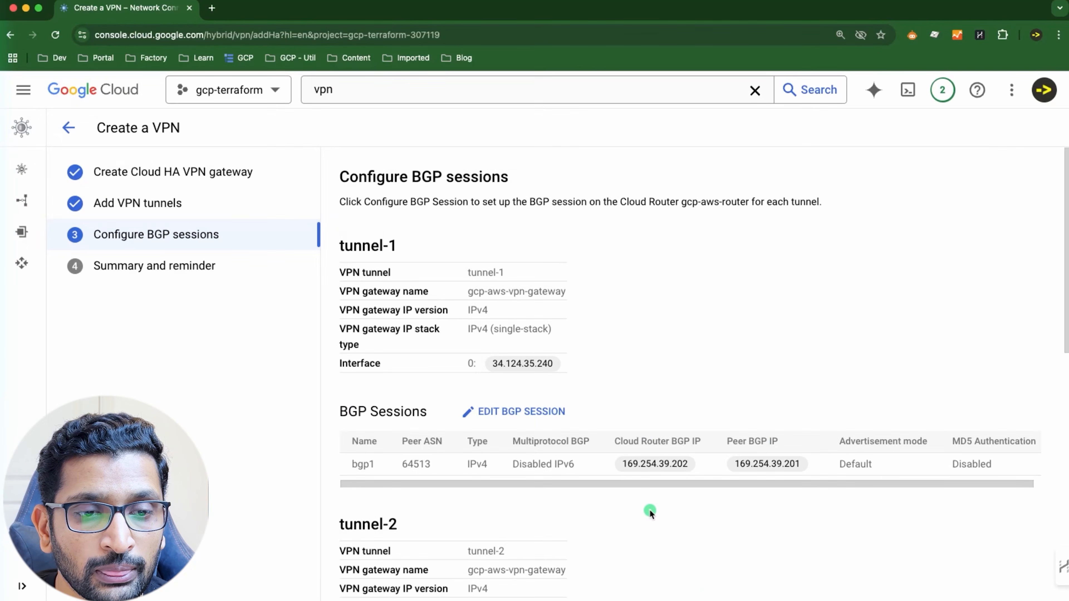
- Start tunnel-2's BGP session named bgp2 with peer ASN 64513
{"action": "scroll", "coordinate": [650, 509], "scroll_direction": "down", "scroll_amount": 5}
{"action": "left_click", "coordinate": [448, 466]}
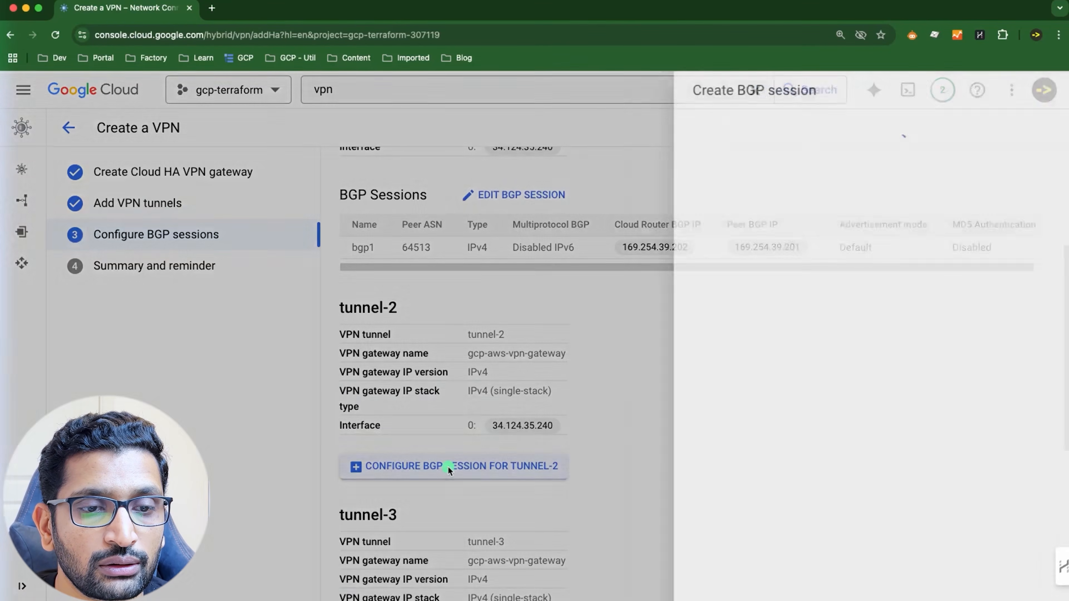
{"action": "left_click", "coordinate": [659, 327]}
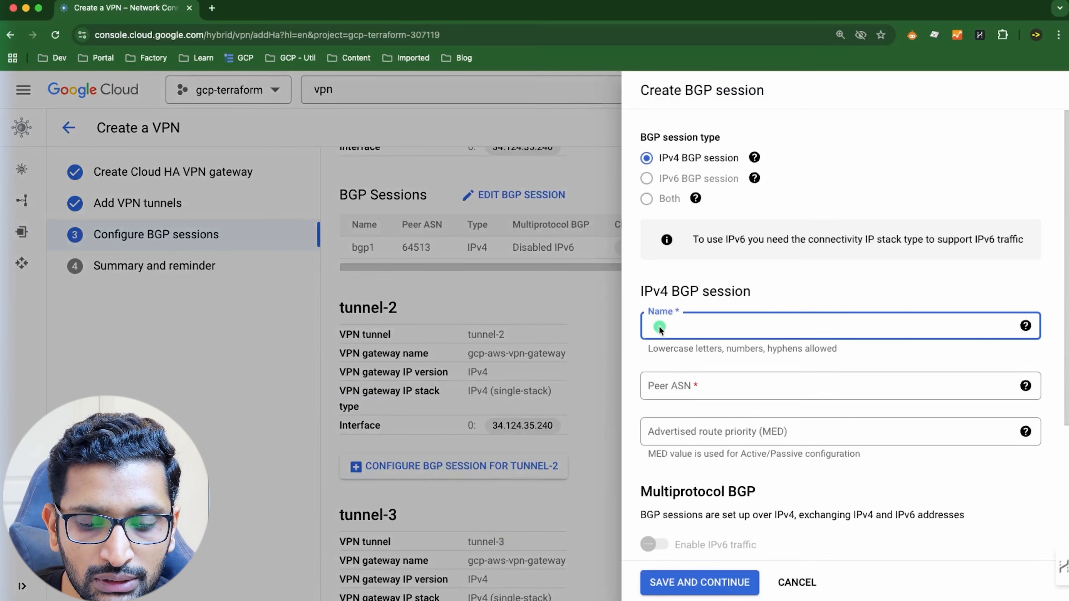
{"action": "type", "text": "bgp2"}
{"action": "left_click", "coordinate": [687, 383]}
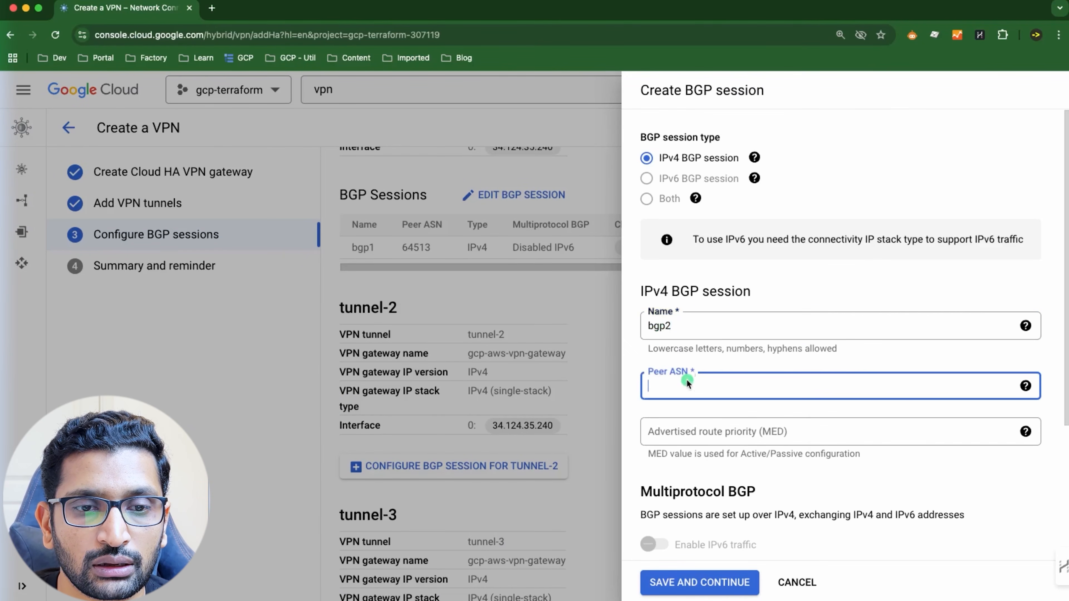
{"action": "key", "text": "super+Tab"}
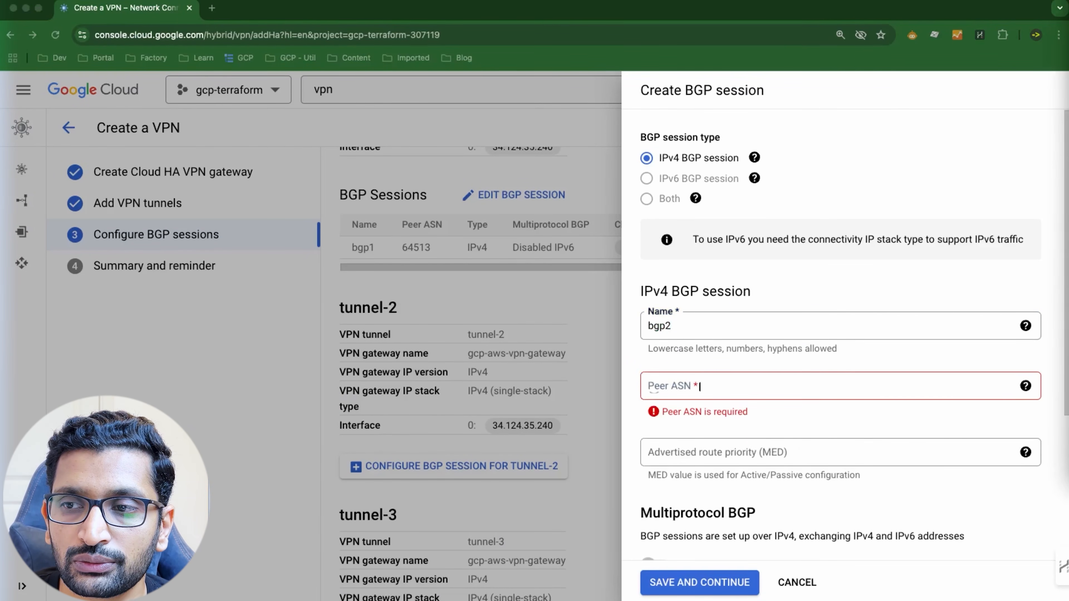
{"action": "left_click", "coordinate": [731, 381]}
{"action": "type", "text": "64513"}
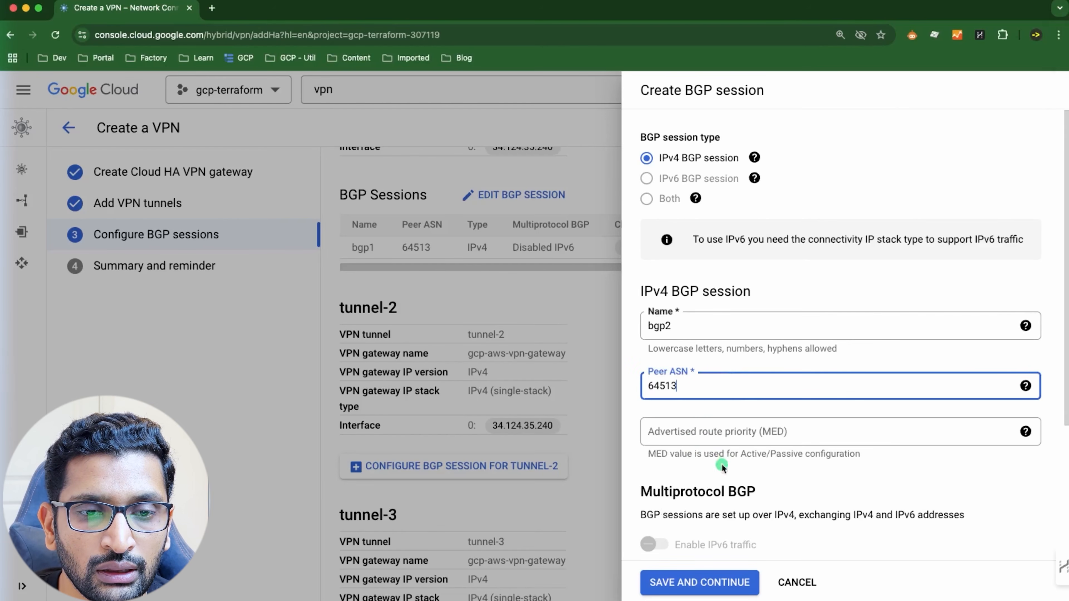
- Choose manual allocation and set the Cloud Router BGP IPv4 address to 169.254.99.78
{"action": "scroll", "coordinate": [710, 473], "scroll_direction": "down", "scroll_amount": 5}
{"action": "left_click", "coordinate": [673, 479]}
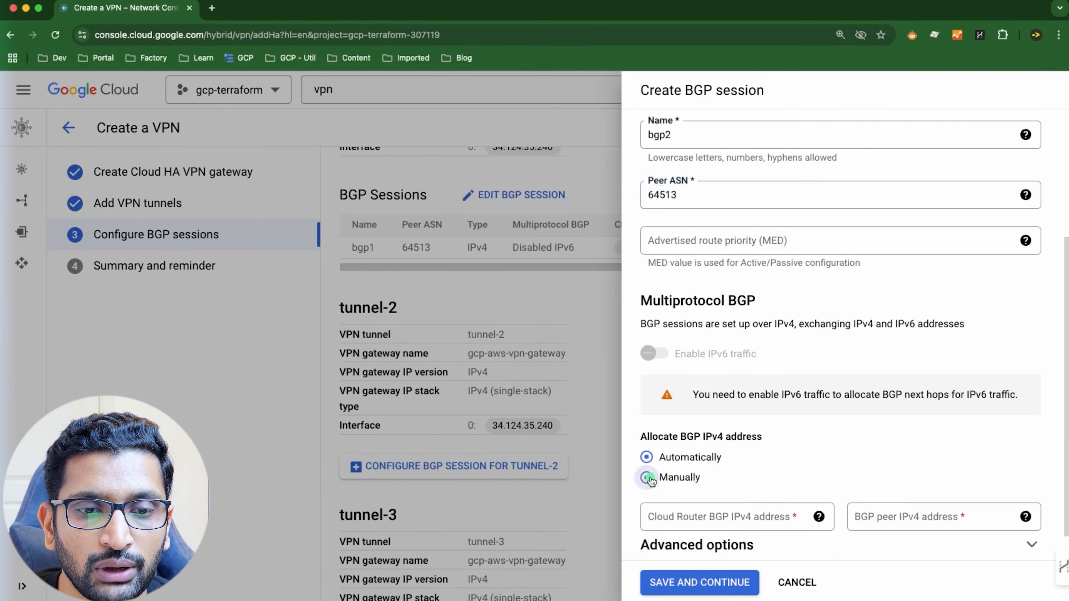
{"action": "scroll", "coordinate": [758, 484], "scroll_direction": "down", "scroll_amount": 1}
{"action": "left_click", "coordinate": [739, 483]}
{"action": "key", "text": "super+Tab"}
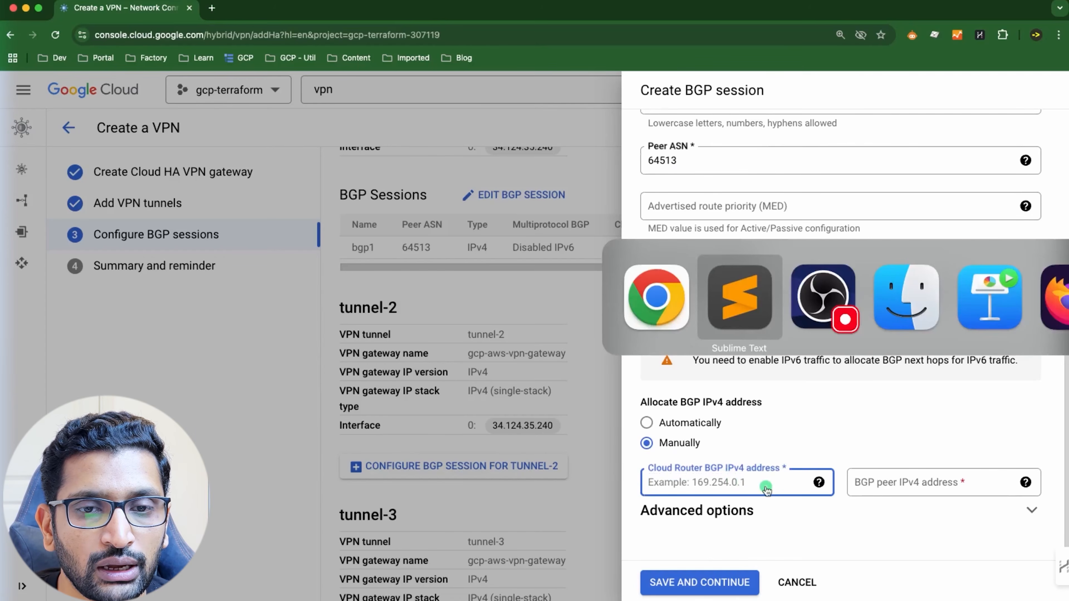
{"action": "scroll", "coordinate": [547, 421], "scroll_direction": "down", "scroll_amount": 5}
{"action": "scroll", "coordinate": [545, 419], "scroll_direction": "down", "scroll_amount": 10}
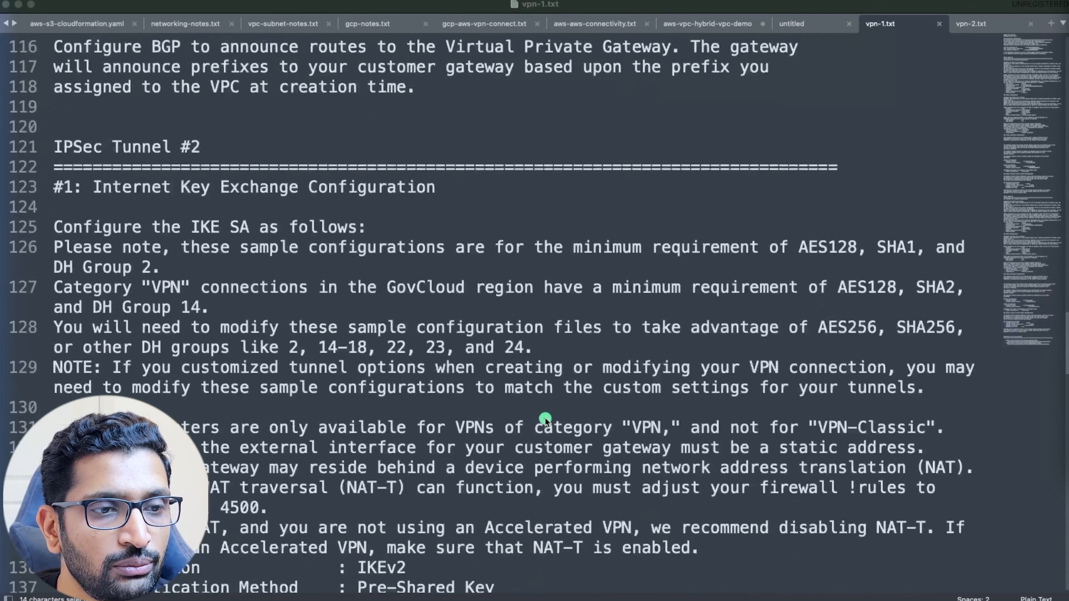
{"action": "scroll", "coordinate": [545, 419], "scroll_direction": "down", "scroll_amount": 20}
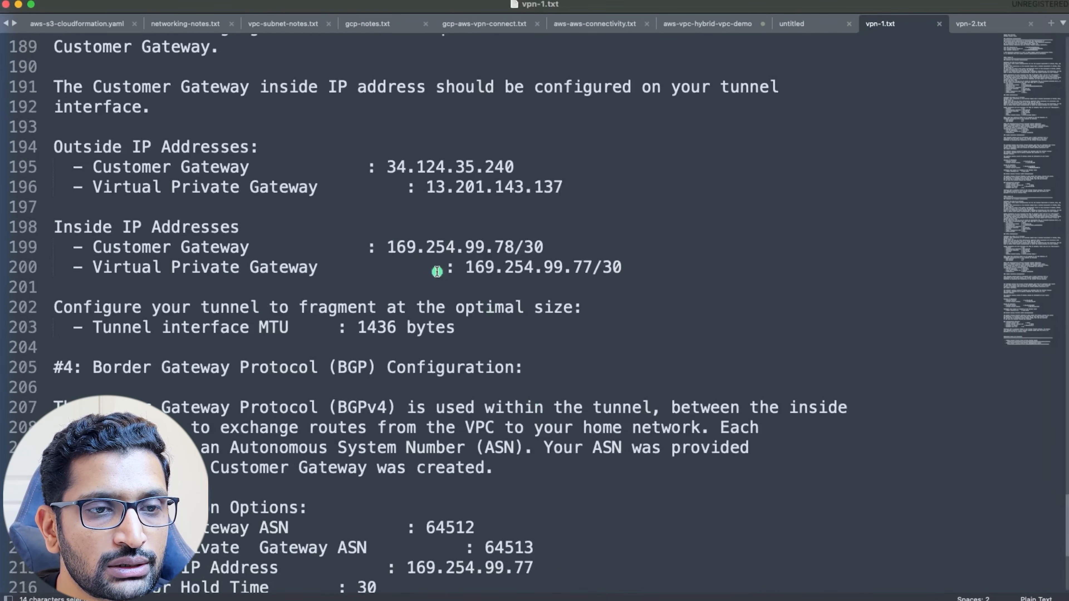
{"action": "left_click", "coordinate": [387, 246]}
{"action": "left_click", "coordinate": [510, 247], "text": "shift"}
{"action": "key", "text": "super+c"}
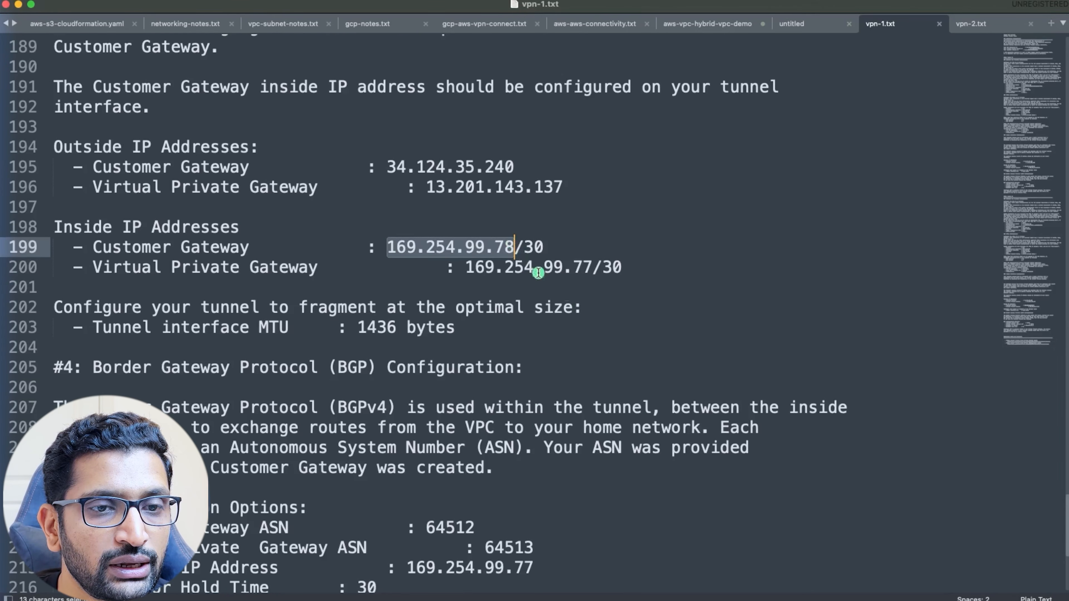
{"action": "key", "text": "super+Tab"}
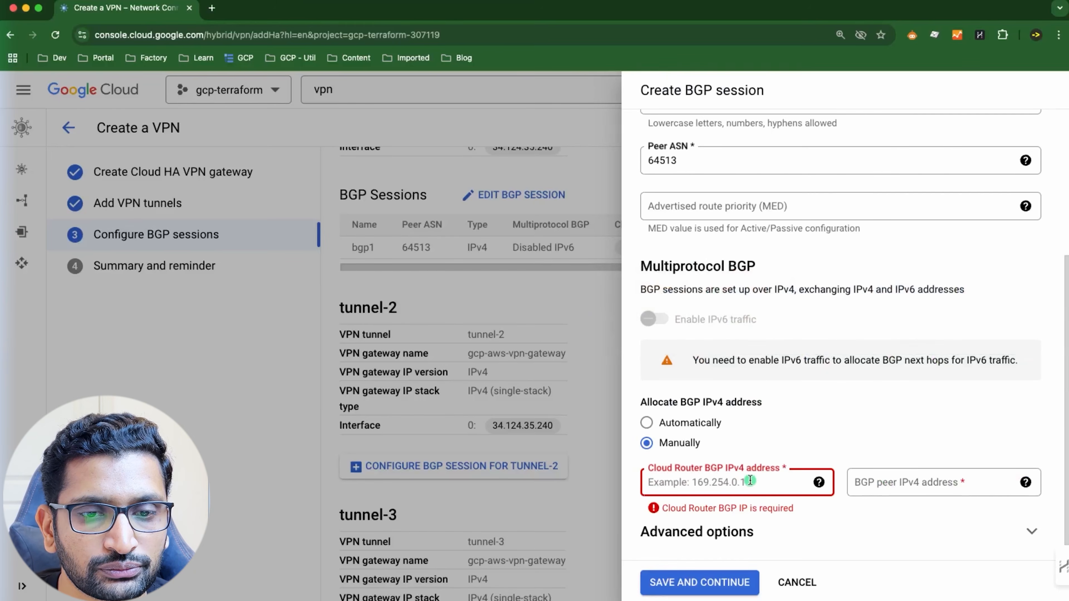
{"action": "left_click", "coordinate": [750, 480]}
{"action": "key", "text": "super+v"}
- Set the BGP peer IPv4 address to 169.254.99.77 from vpn-1.txt and save the session
{"action": "left_click", "coordinate": [884, 483]}
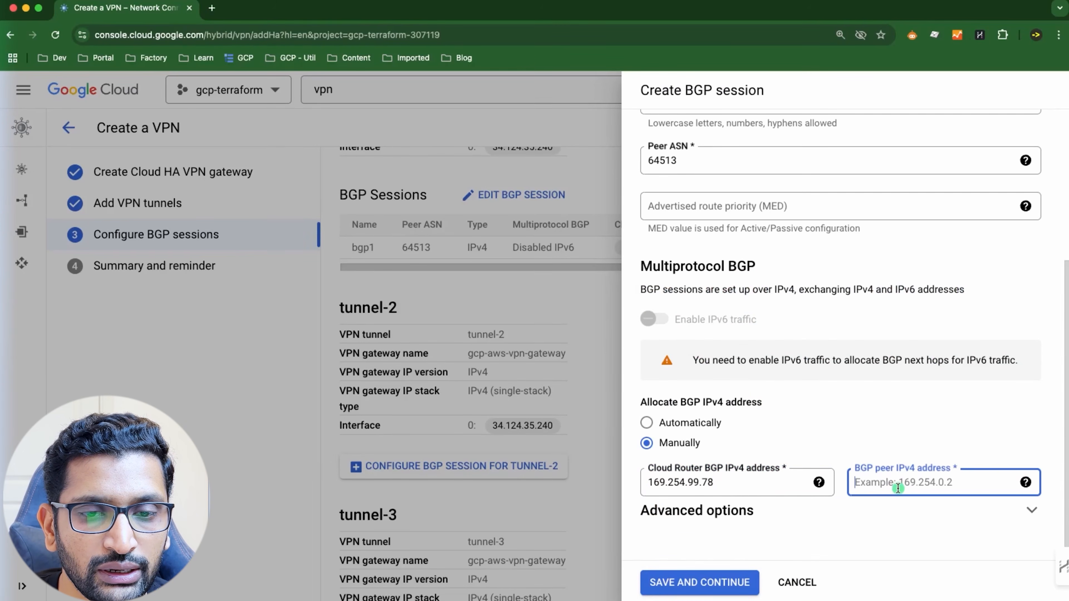
{"action": "key", "text": "super+Tab"}
{"action": "left_click", "coordinate": [490, 270]}
{"action": "left_click", "coordinate": [469, 266]}
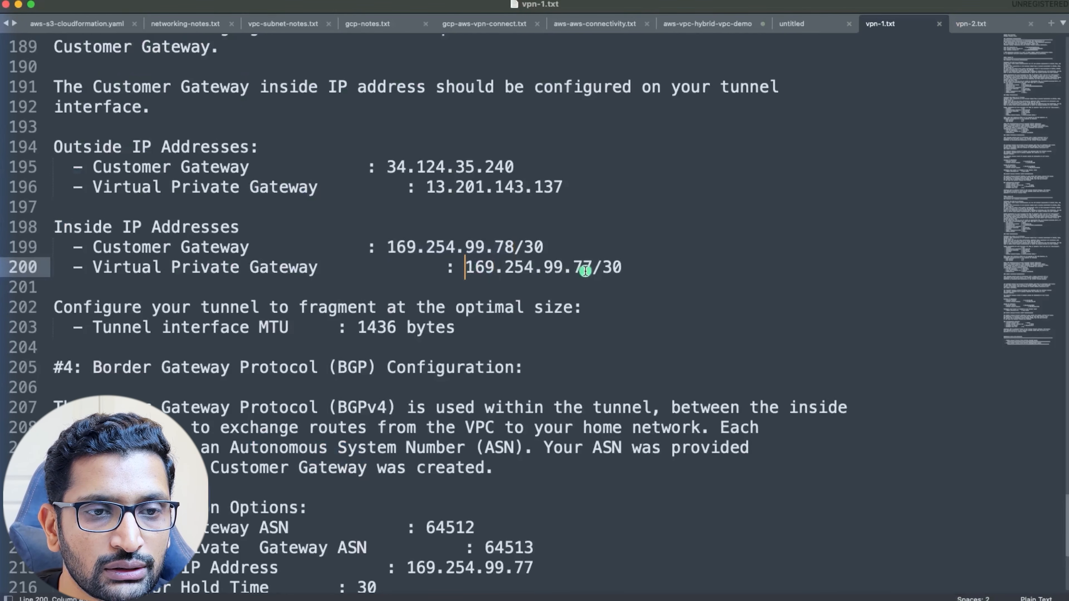
{"action": "left_click_drag", "start_coordinate": [586, 271], "coordinate": [594, 269]}
{"action": "key", "text": "super+c"}
{"action": "key", "text": "super+Tab"}
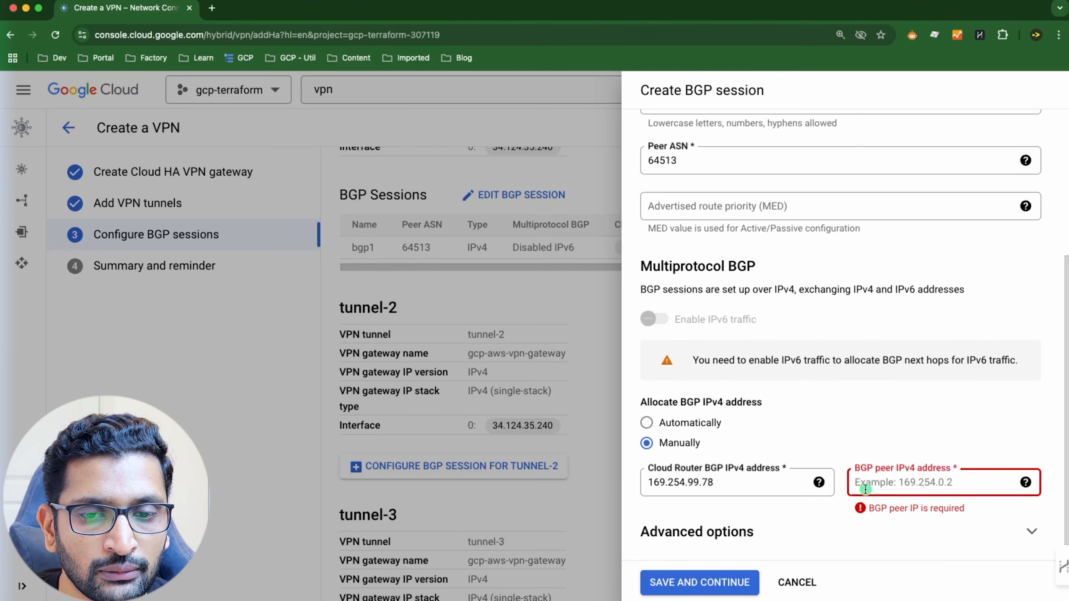
{"action": "left_click", "coordinate": [865, 489]}
{"action": "key", "text": "super+v"}
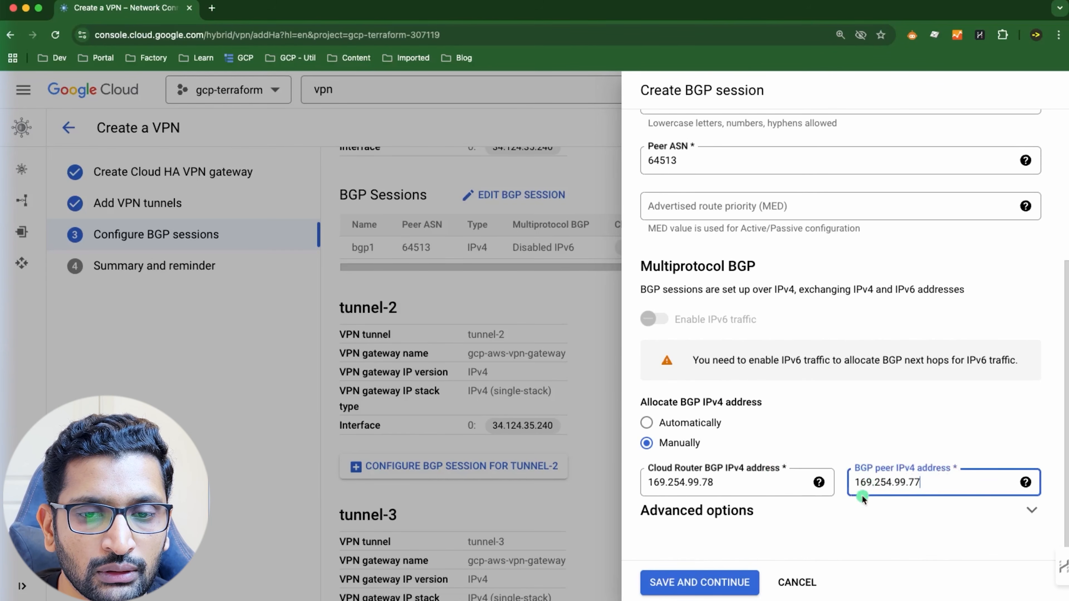
{"action": "left_click", "coordinate": [723, 583]}
{"action": "scroll", "coordinate": [644, 467], "scroll_direction": "down", "scroll_amount": 5}
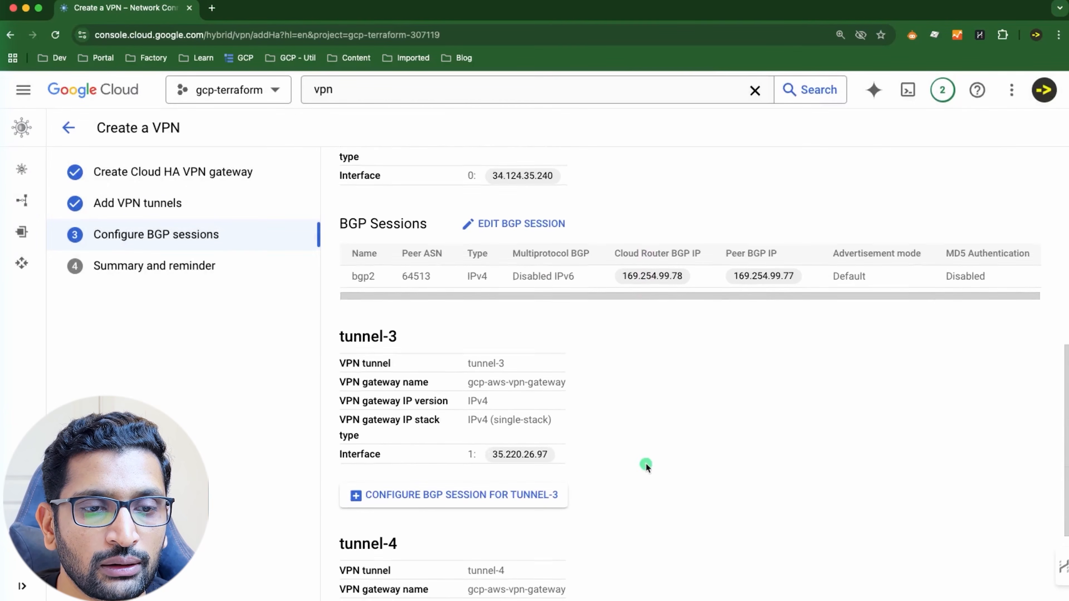
- Start tunnel-3's BGP session bgp3 with peer ASN 64513 and manual address allocation
{"action": "left_click", "coordinate": [458, 495]}
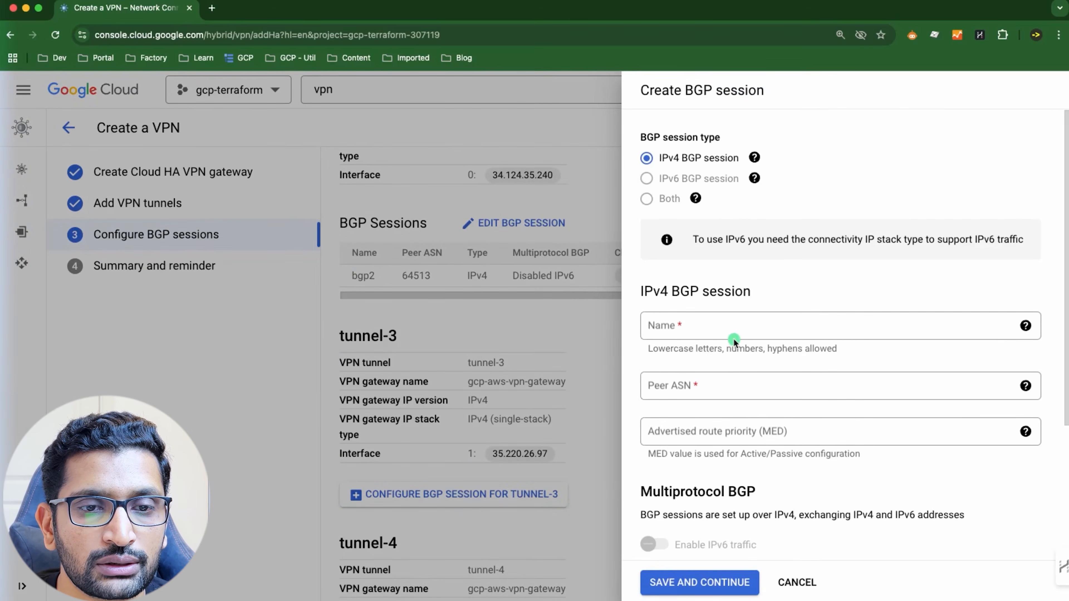
{"action": "left_click", "coordinate": [726, 325]}
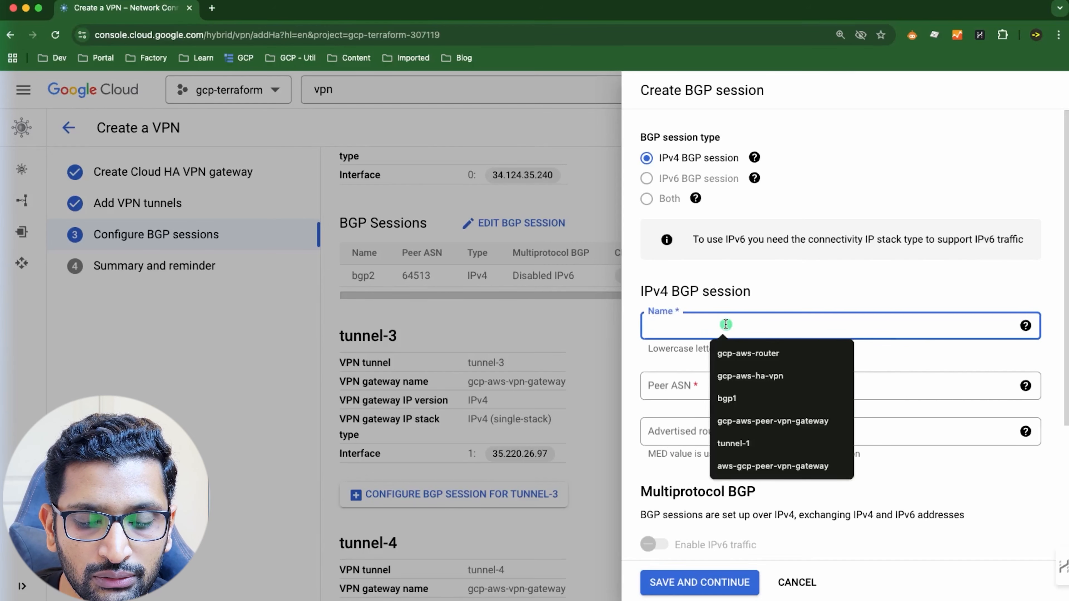
{"action": "type", "text": "bgp3"}
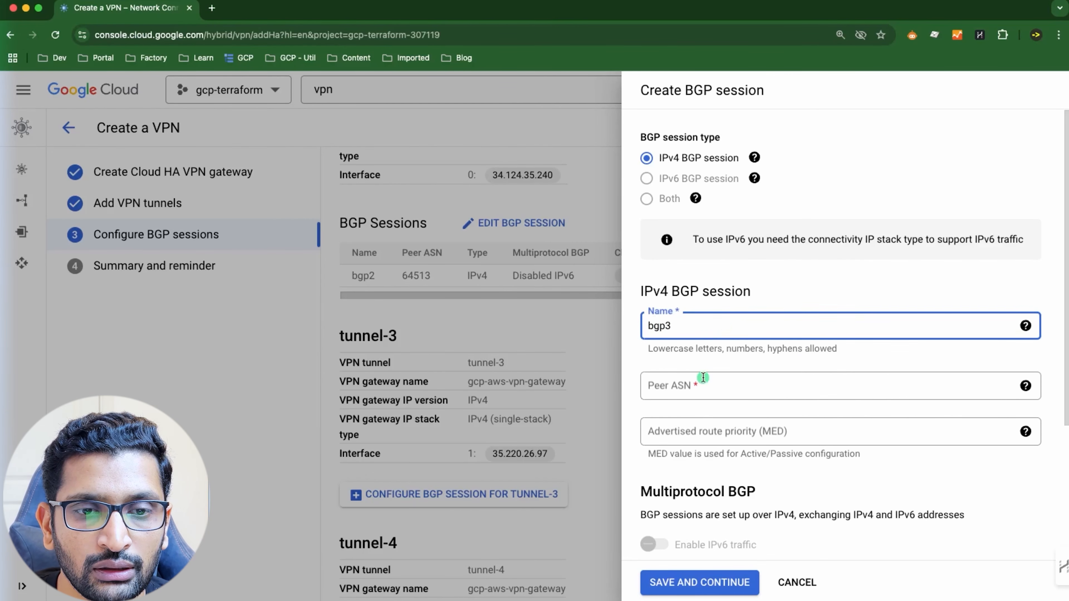
{"action": "left_click", "coordinate": [697, 385]}
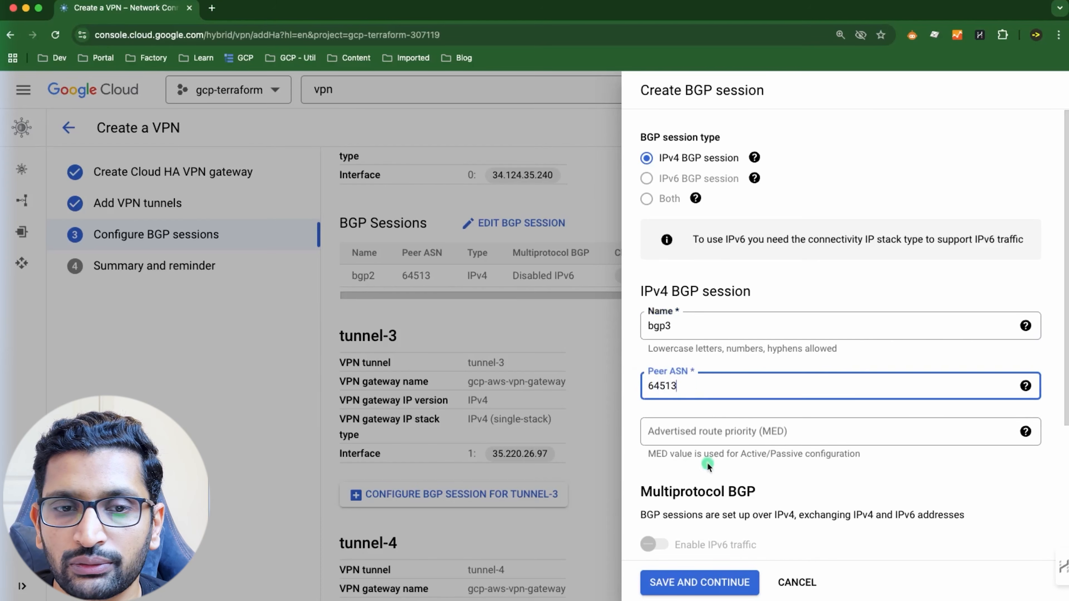
{"action": "left_click", "coordinate": [701, 433]}
{"action": "scroll", "coordinate": [715, 453], "scroll_direction": "down", "scroll_amount": 5}
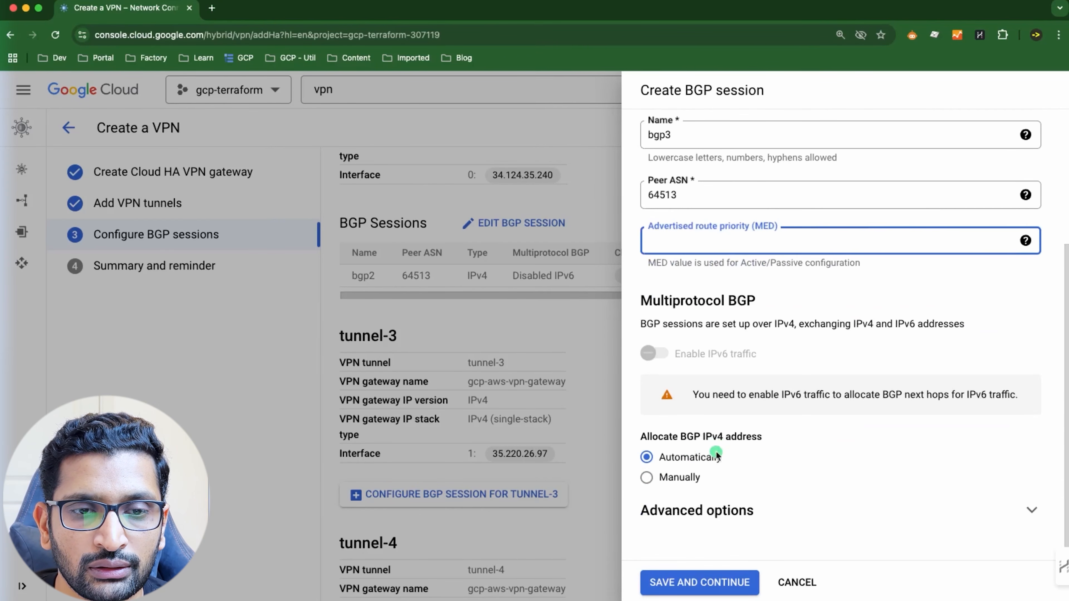
{"action": "left_click", "coordinate": [647, 477]}
- Set the Cloud Router BGP IPv4 address to 169.254.192.98 copied from vpn-2.txt
{"action": "key", "text": "super+Tab"}
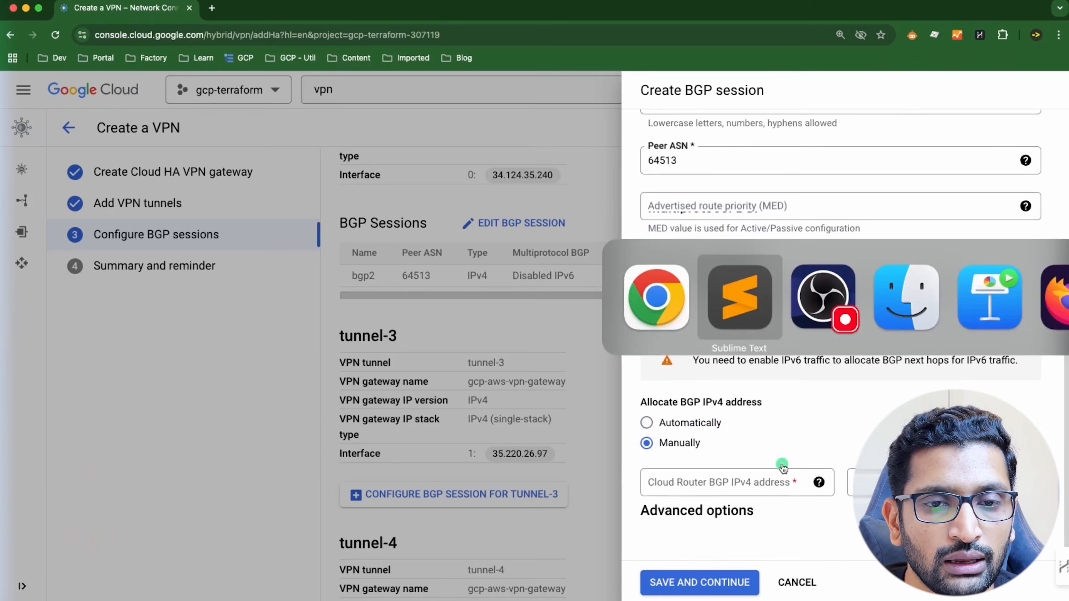
{"action": "scroll", "coordinate": [502, 442], "scroll_direction": "down", "scroll_amount": 3}
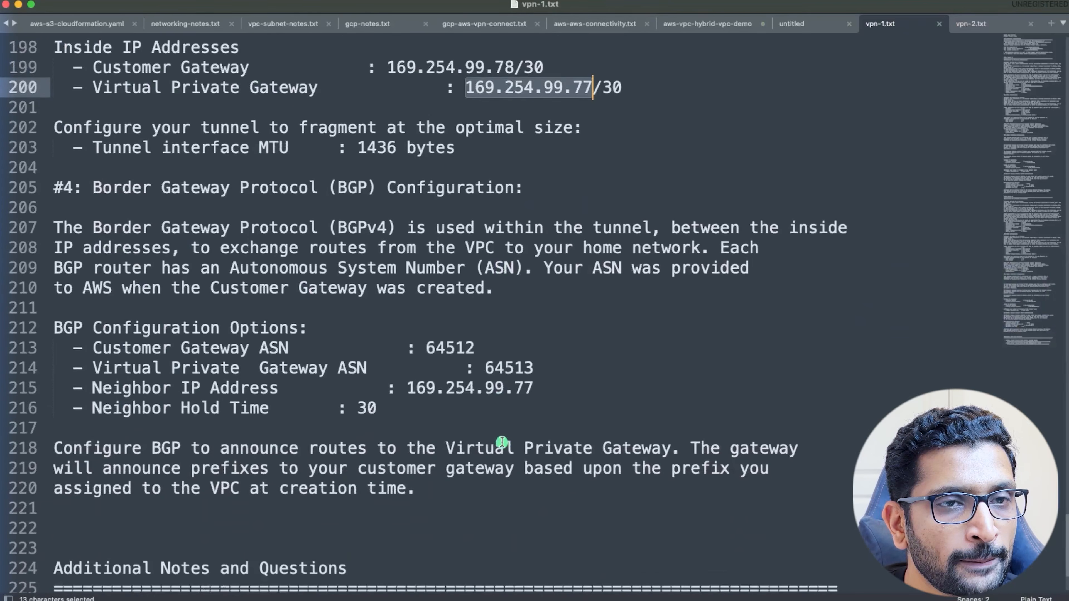
{"action": "left_click", "coordinate": [970, 24]}
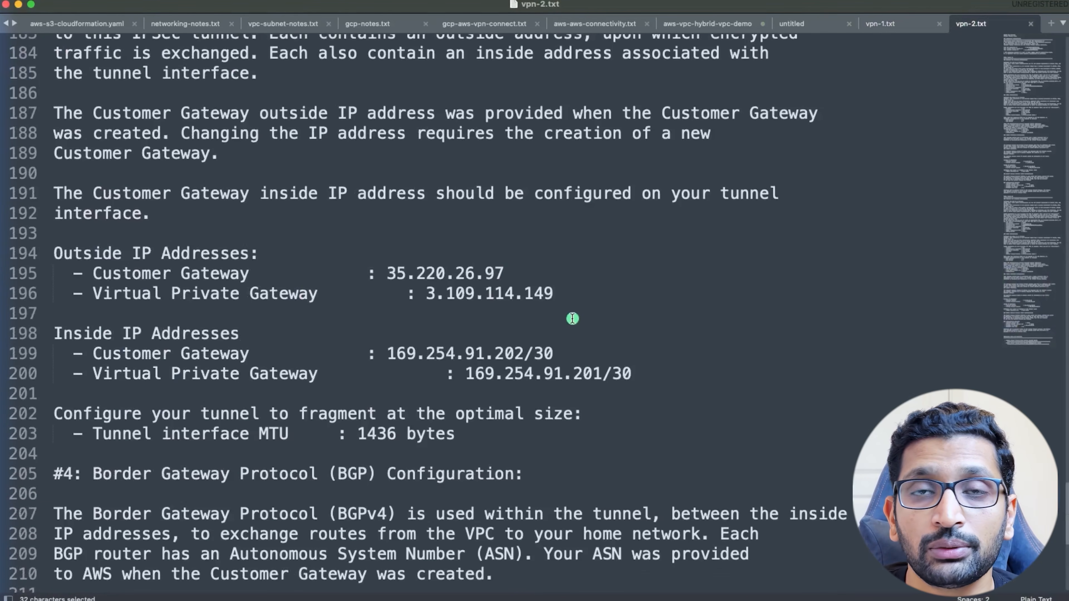
{"action": "scroll", "coordinate": [572, 318], "scroll_direction": "up", "scroll_amount": 20}
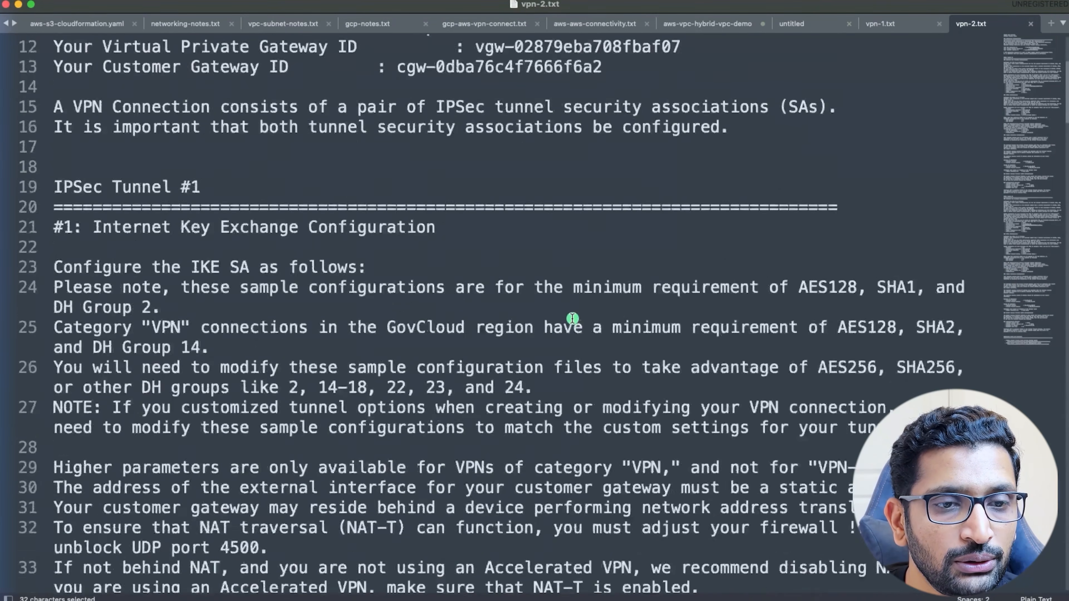
{"action": "scroll", "coordinate": [572, 319], "scroll_direction": "down", "scroll_amount": 5}
{"action": "scroll", "coordinate": [572, 328], "scroll_direction": "up", "scroll_amount": 7}
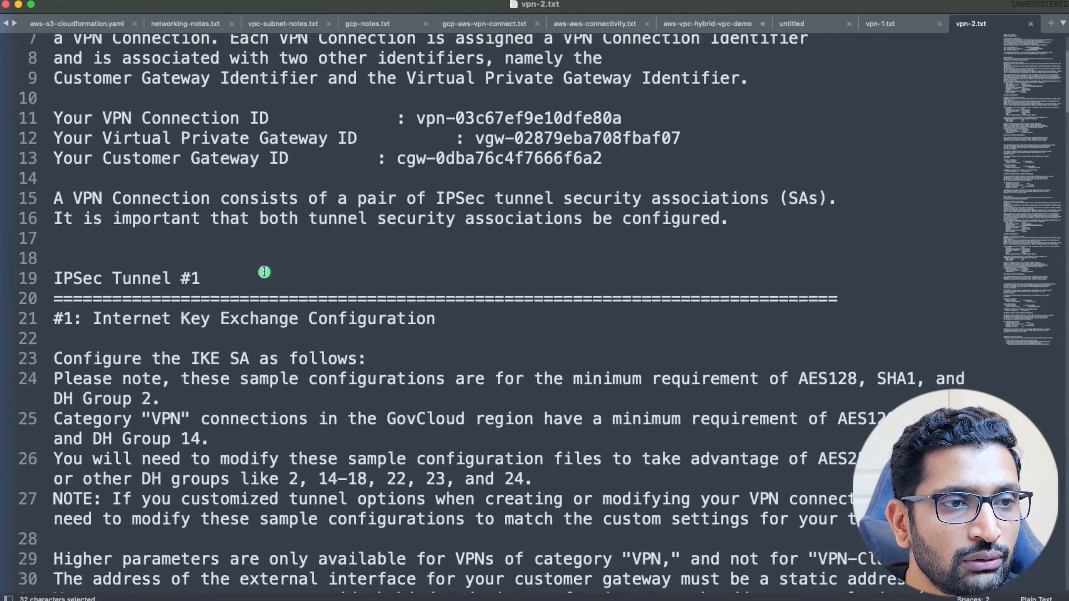
{"action": "left_click_drag", "start_coordinate": [201, 278], "coordinate": [51, 273]}
{"action": "scroll", "coordinate": [251, 340], "scroll_direction": "down", "scroll_amount": 14}
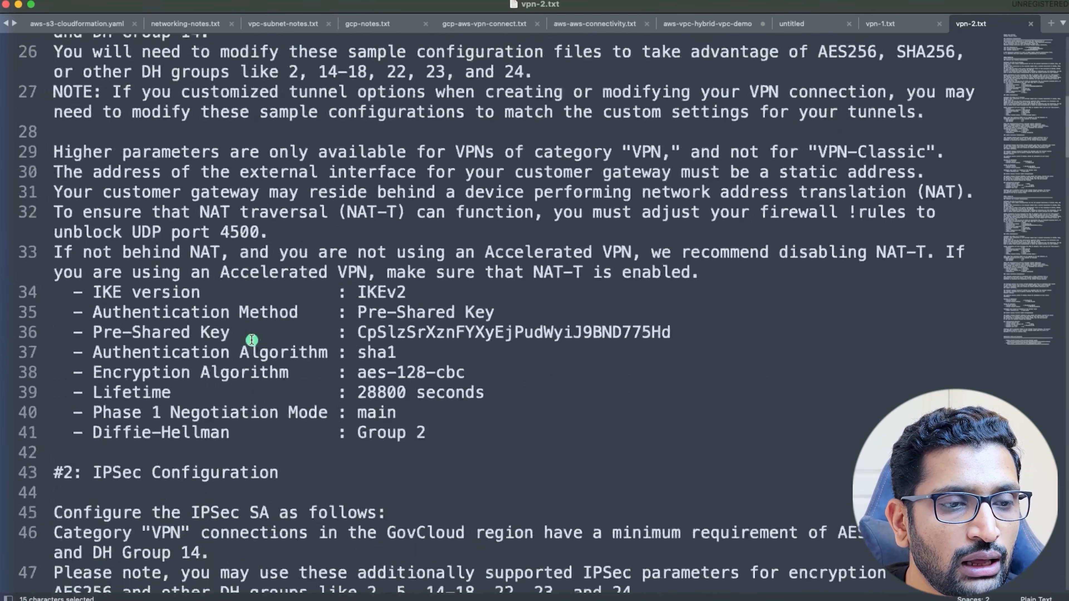
{"action": "scroll", "coordinate": [252, 341], "scroll_direction": "down", "scroll_amount": 6}
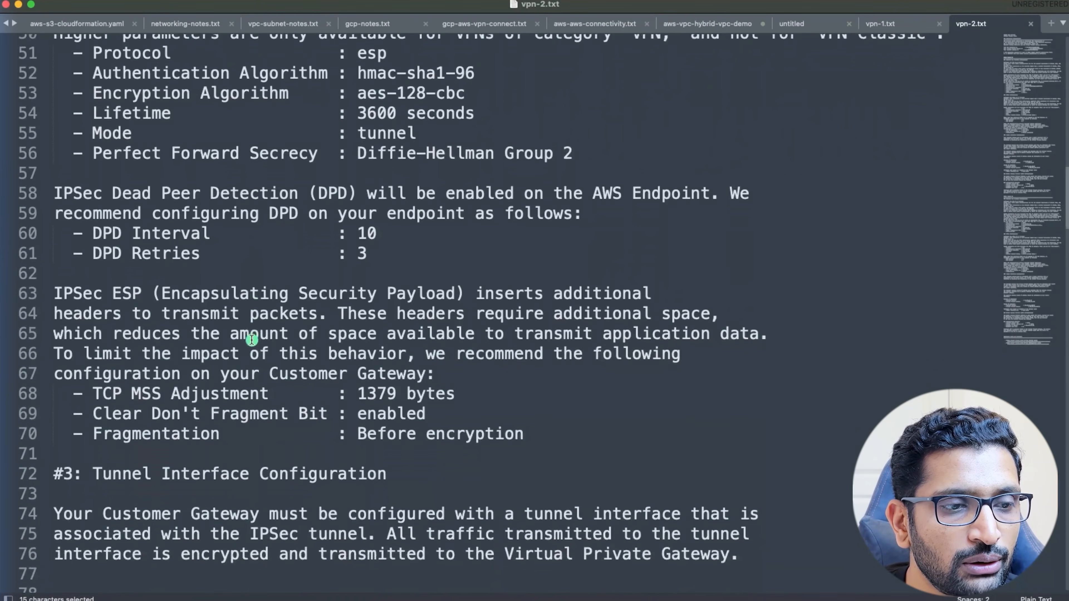
{"action": "scroll", "coordinate": [251, 340], "scroll_direction": "down", "scroll_amount": 5}
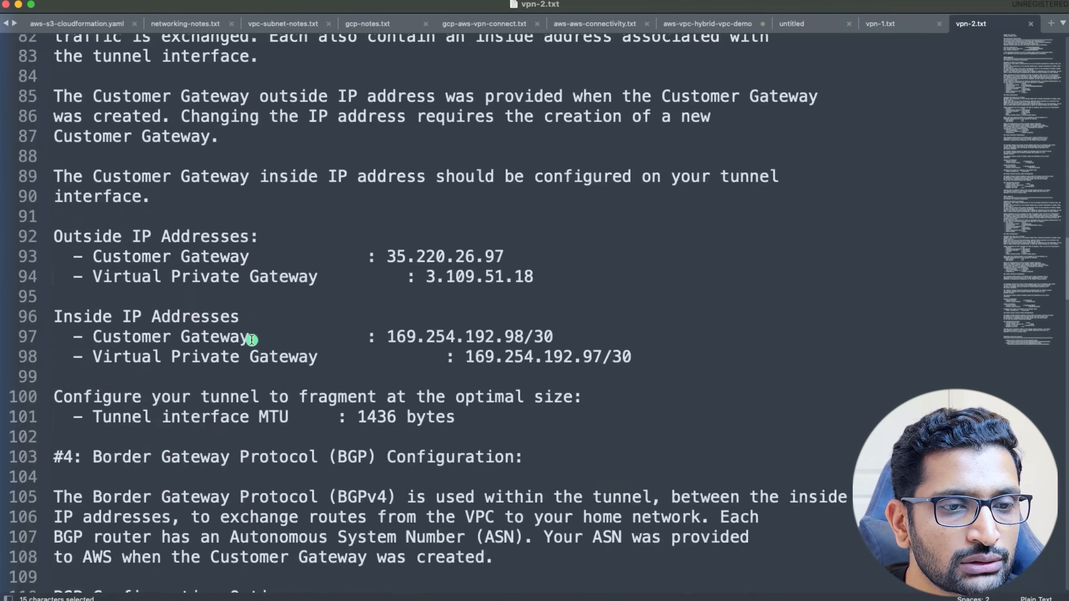
{"action": "left_click", "coordinate": [436, 337]}
{"action": "left_click", "coordinate": [386, 337]}
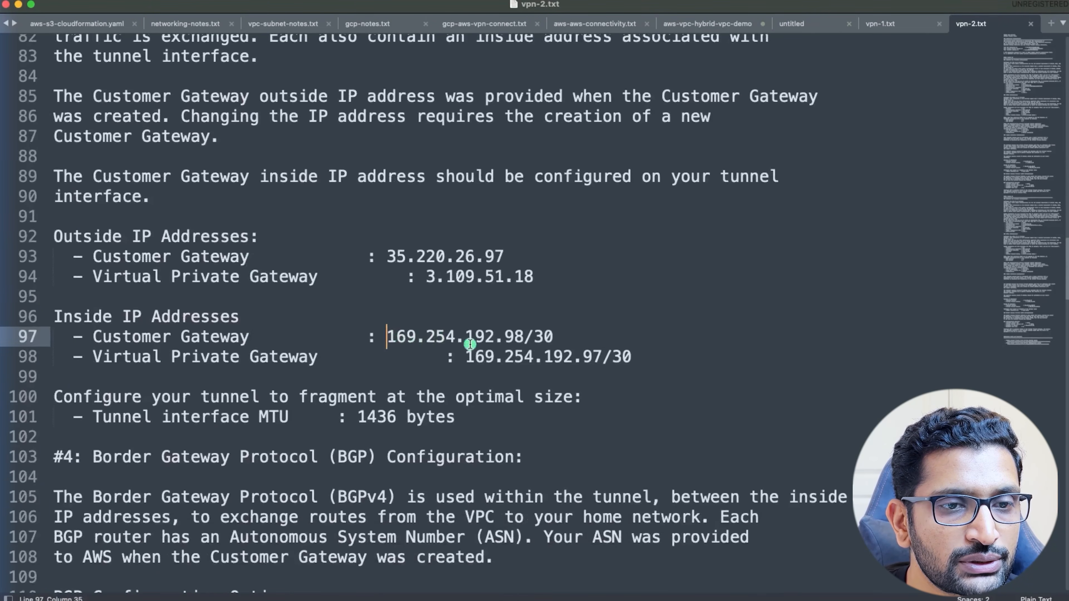
{"action": "left_click", "coordinate": [523, 339], "text": "shift"}
{"action": "key", "text": "super+c"}
{"action": "key", "text": "super+Tab"}
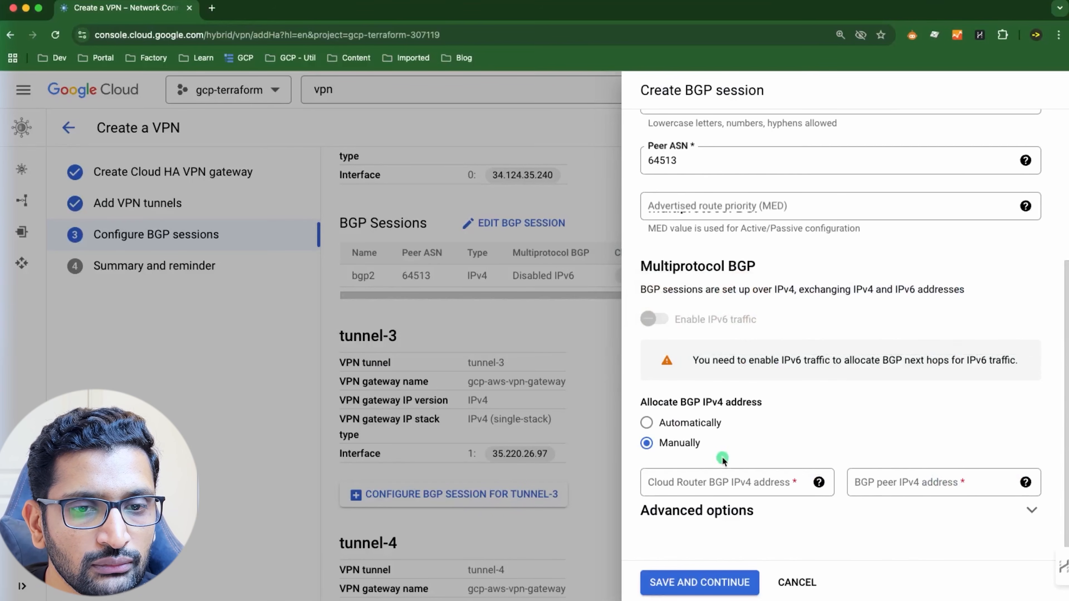
{"action": "left_click", "coordinate": [718, 480]}
{"action": "key", "text": "super+v"}
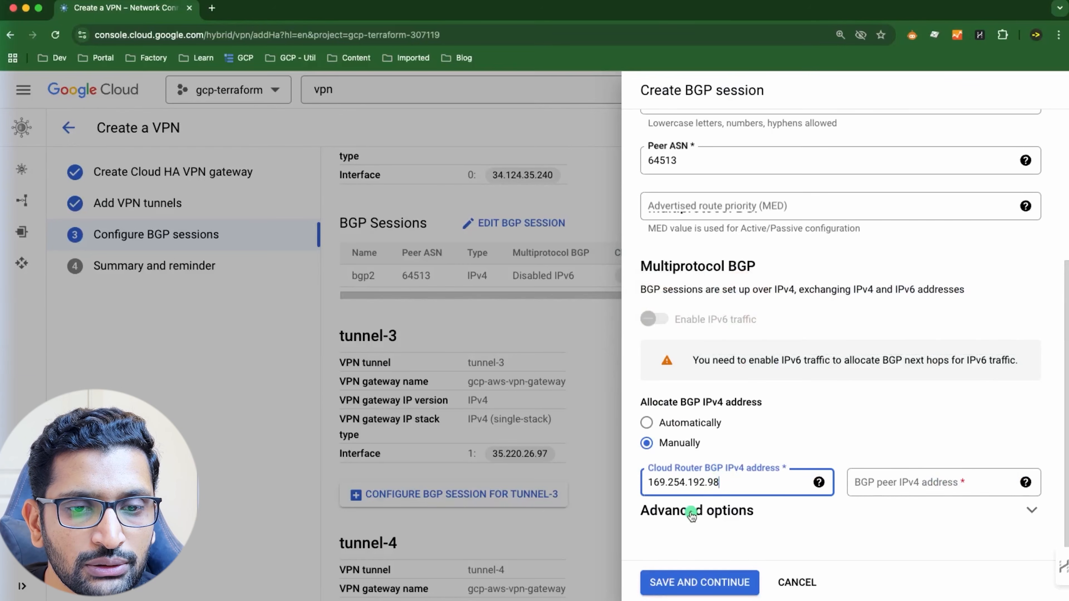
- Set the BGP peer IPv4 address to 169.254.192.97 and save the tunnel-3 session
{"action": "key", "text": "super+Tab"}
{"action": "left_click", "coordinate": [485, 398]}
{"action": "left_click", "coordinate": [465, 357]}
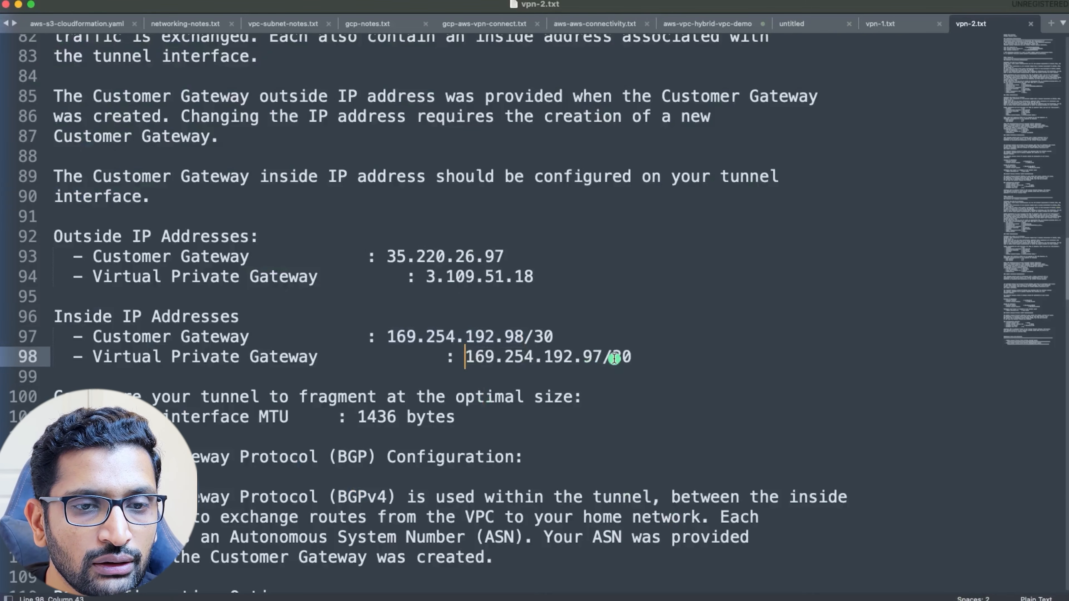
{"action": "left_click", "coordinate": [602, 354], "text": "shift"}
{"action": "key", "text": "super+Tab"}
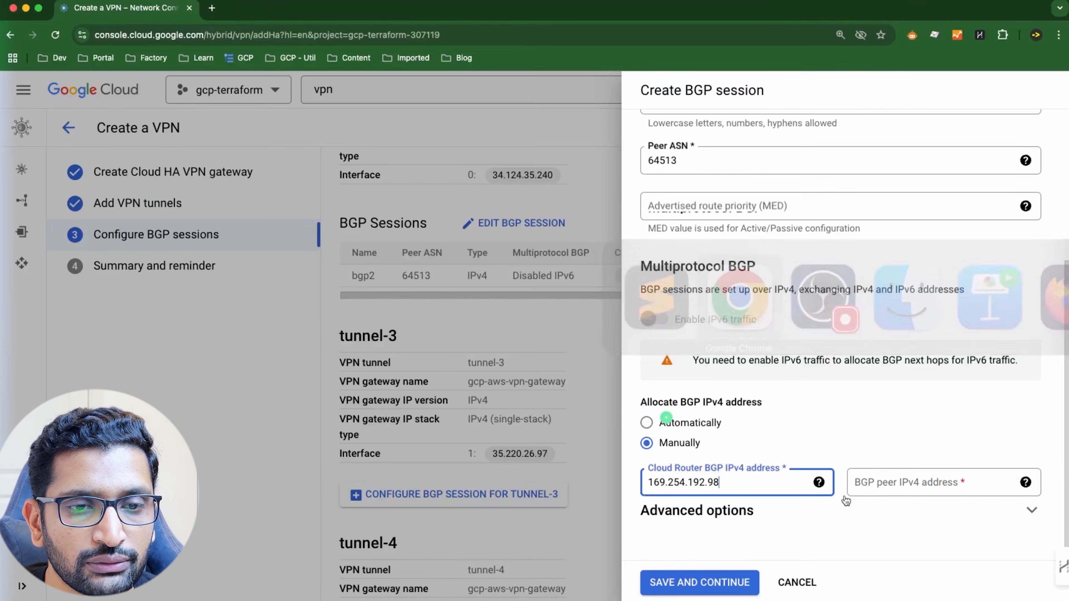
{"action": "left_click", "coordinate": [880, 482]}
{"action": "key", "text": "super+v"}
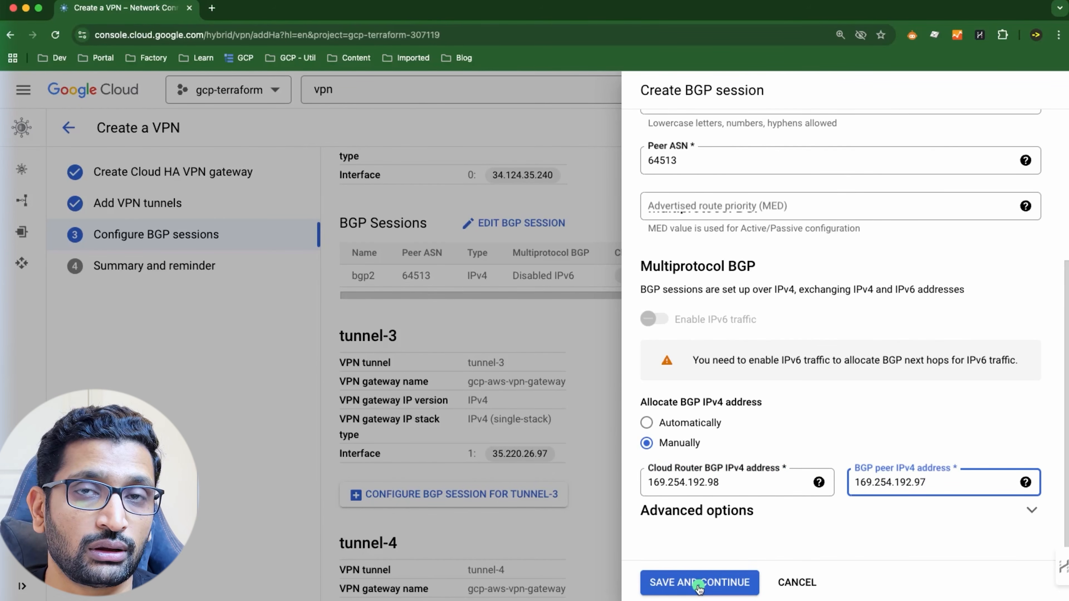
{"action": "left_click", "coordinate": [699, 586]}
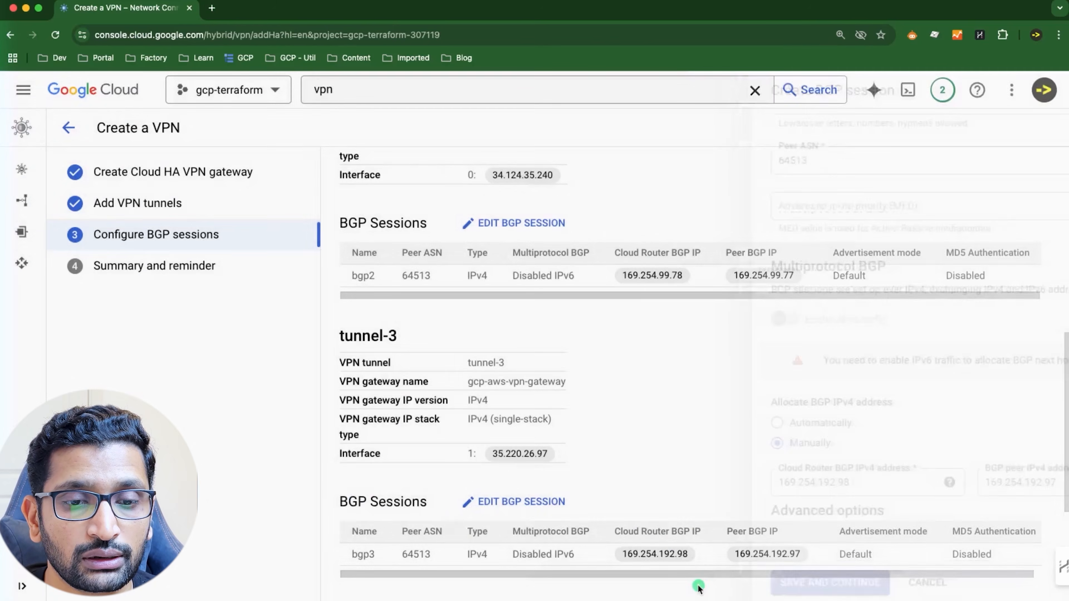
{"action": "scroll", "coordinate": [642, 499], "scroll_direction": "down", "scroll_amount": 5}
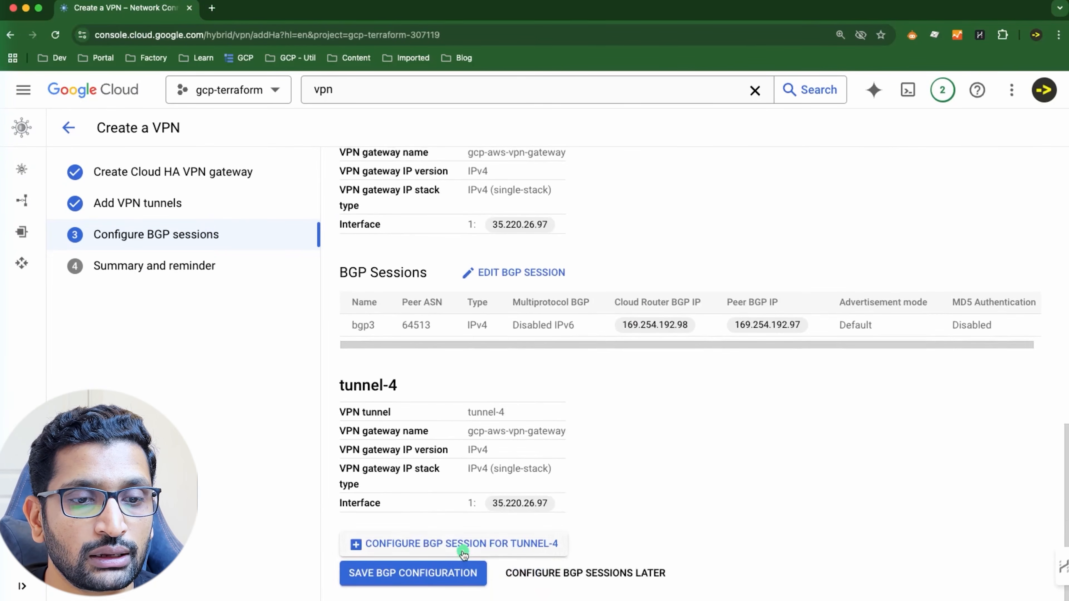
- Start tunnel-4's BGP session bgp4 with peer ASN 64513, MED 0 and manual addressing
{"action": "left_click", "coordinate": [464, 543]}
{"action": "left_click", "coordinate": [707, 327]}
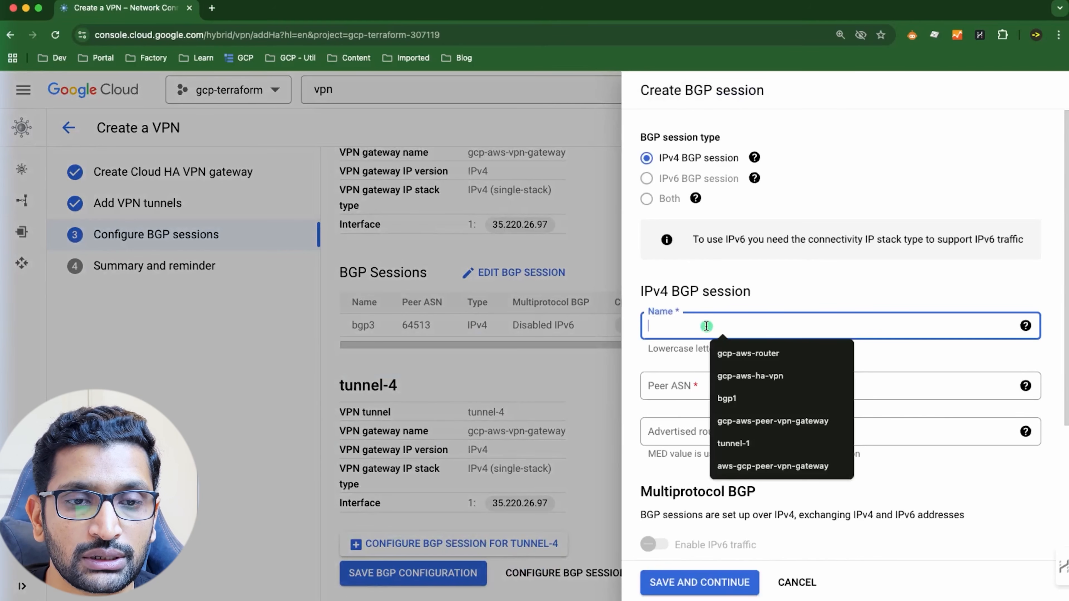
{"action": "type", "text": "bgp4"}
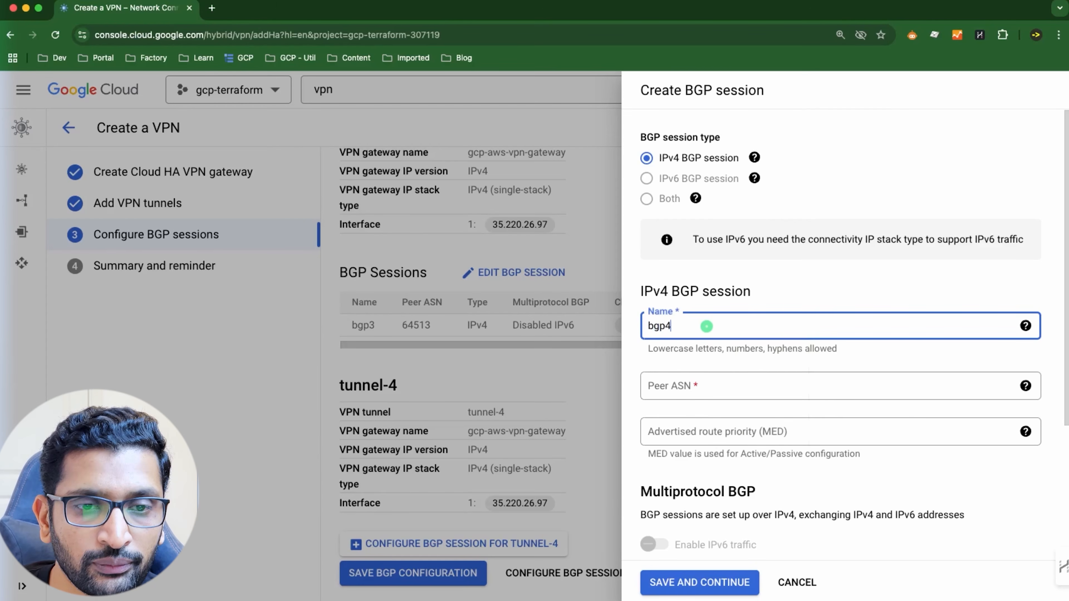
{"action": "left_click", "coordinate": [684, 388]}
{"action": "key", "text": "super+Tab"}
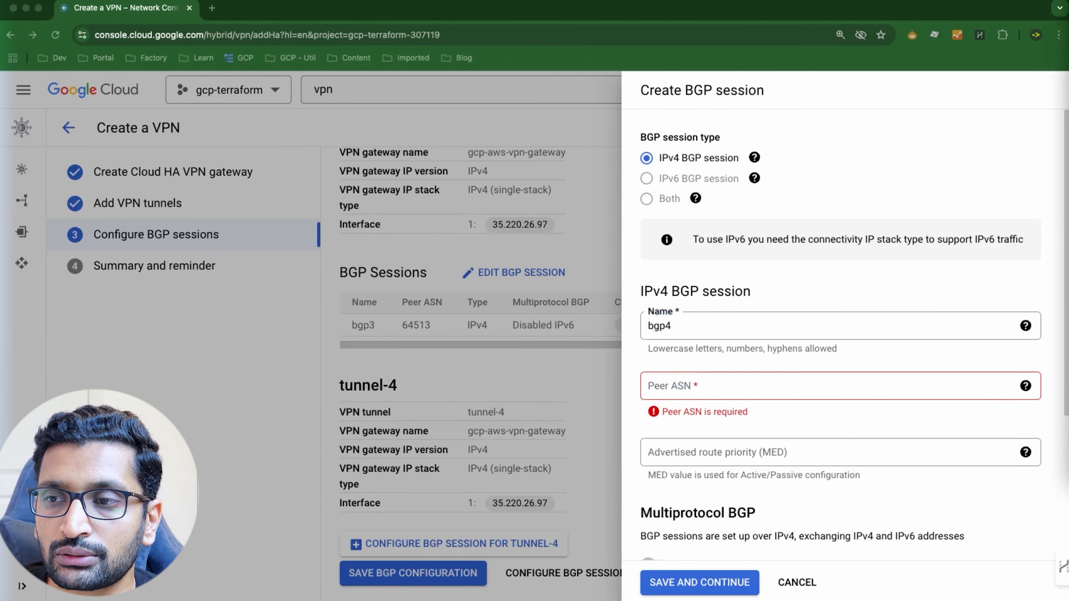
{"action": "left_click", "coordinate": [763, 386]}
{"action": "type", "text": "64513"}
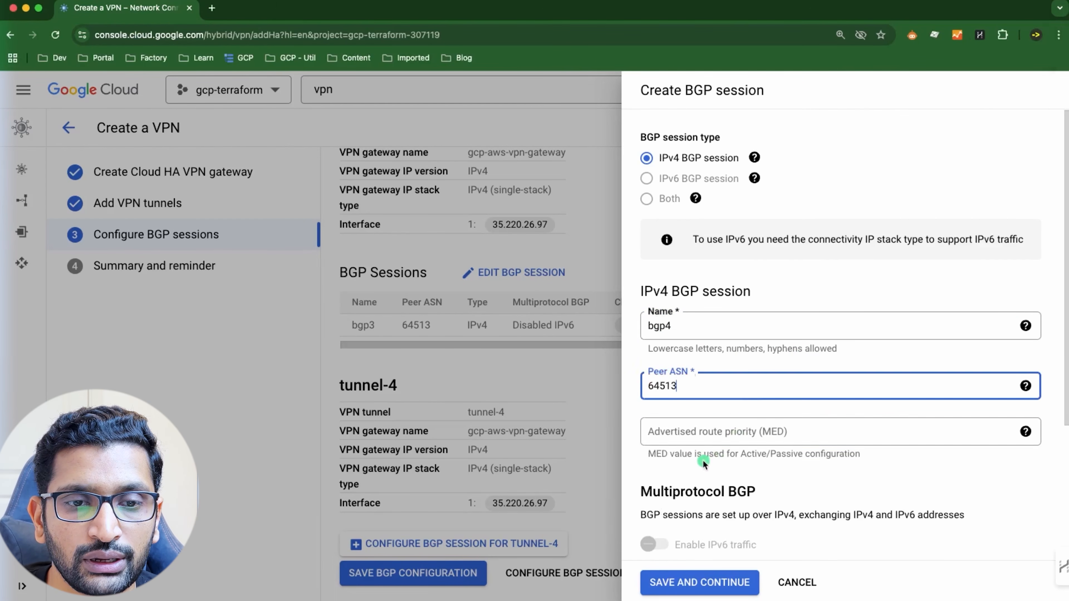
{"action": "left_click", "coordinate": [693, 436]}
{"action": "type", "text": "0"}
{"action": "scroll", "coordinate": [762, 474], "scroll_direction": "down", "scroll_amount": 5}
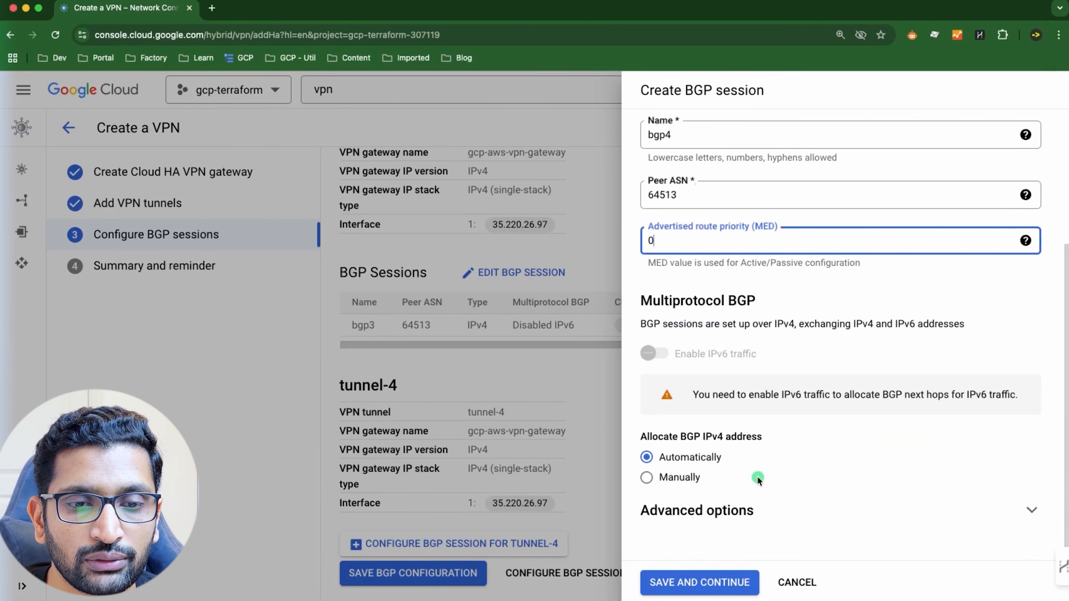
{"action": "left_click", "coordinate": [650, 479]}
{"action": "scroll", "coordinate": [785, 441], "scroll_direction": "down", "scroll_amount": 1}
- Set the Cloud Router BGP IPv4 address to 169.254.91.202 copied from vpn-2.txt
{"action": "key", "text": "super+Tab"}
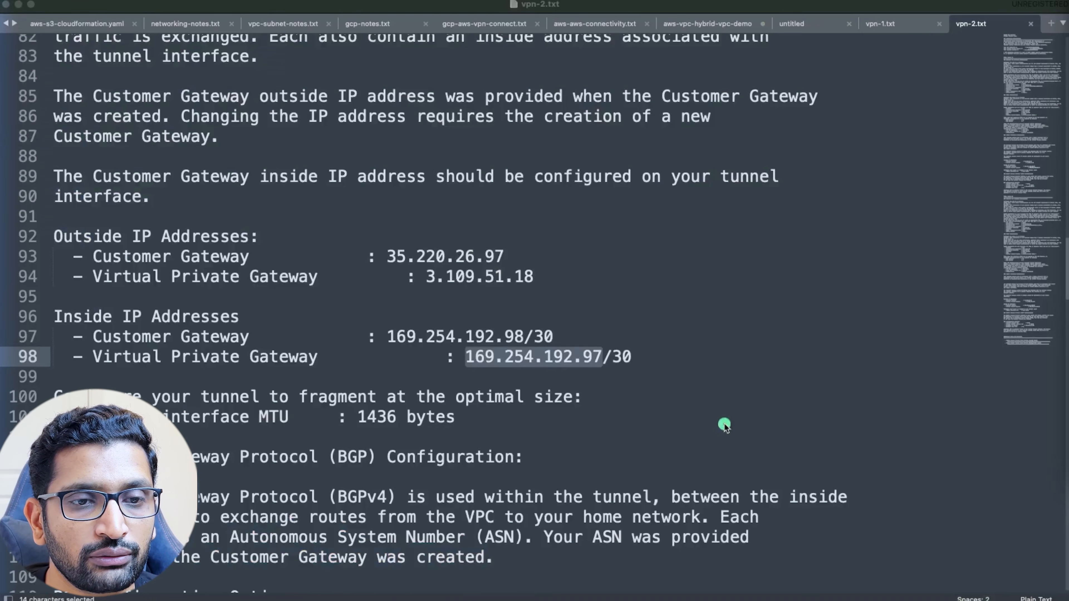
{"action": "scroll", "coordinate": [572, 380], "scroll_direction": "down", "scroll_amount": 8}
{"action": "scroll", "coordinate": [572, 379], "scroll_direction": "down", "scroll_amount": 20}
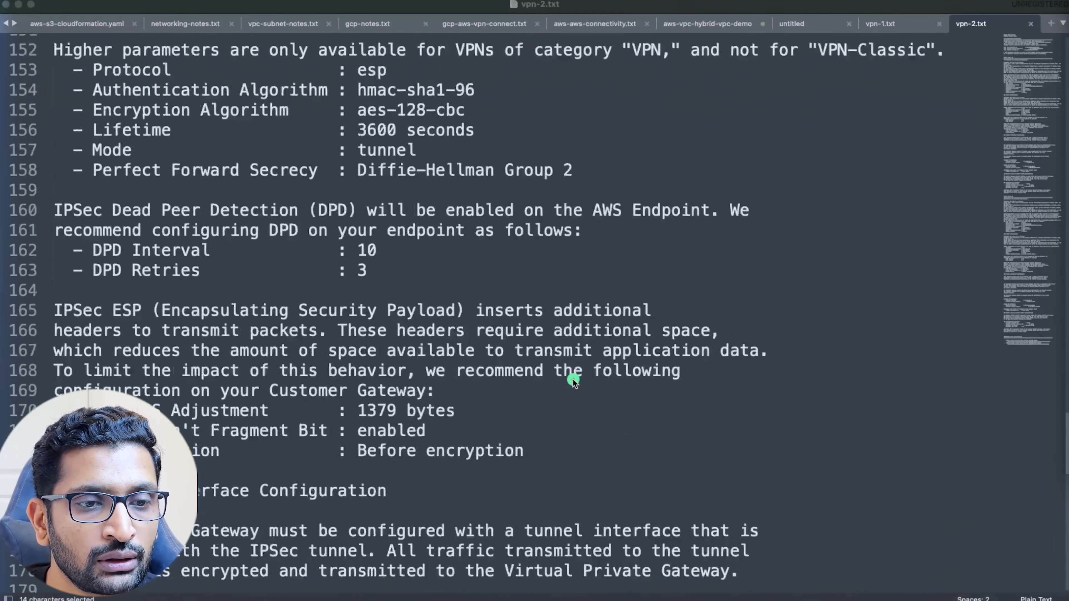
{"action": "scroll", "coordinate": [572, 379], "scroll_direction": "down", "scroll_amount": 5}
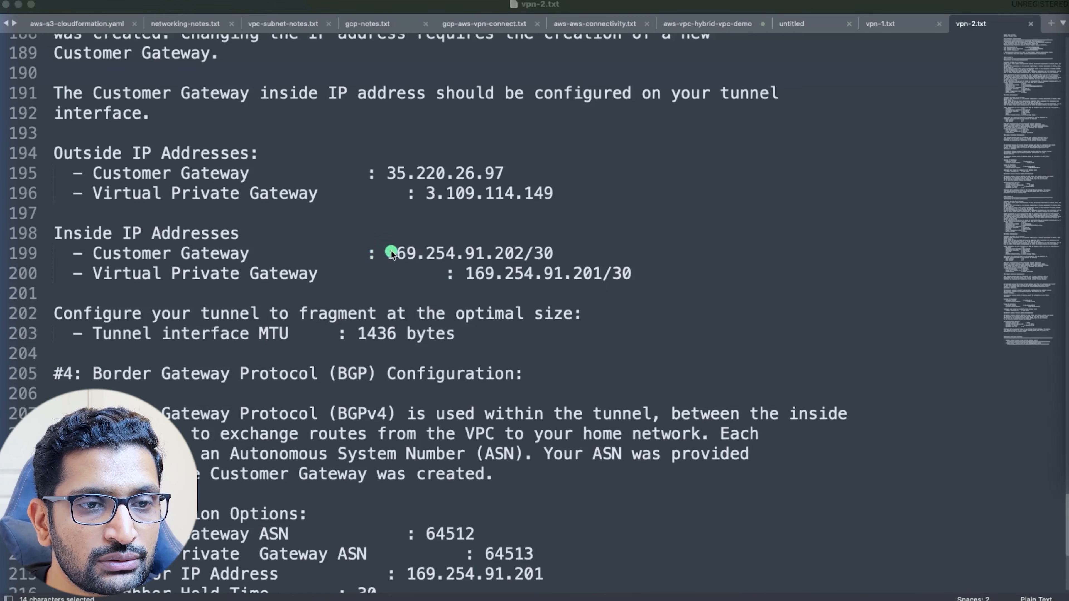
{"action": "left_click", "coordinate": [459, 273]}
{"action": "left_click", "coordinate": [387, 253]}
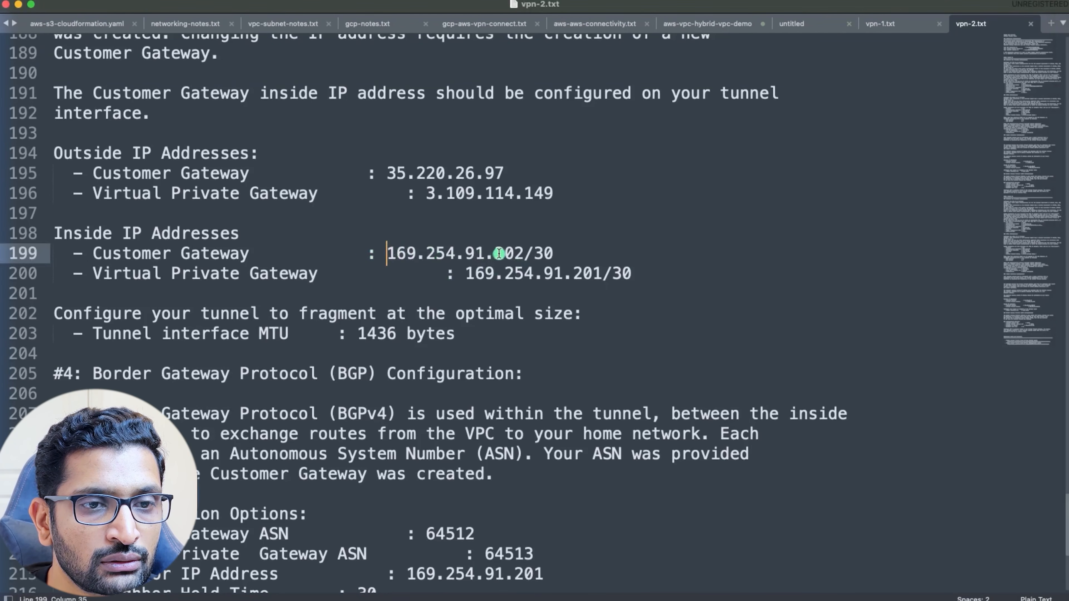
{"action": "left_click", "coordinate": [522, 251], "text": "shift"}
{"action": "key", "text": "super+c"}
{"action": "key", "text": "super+Tab"}
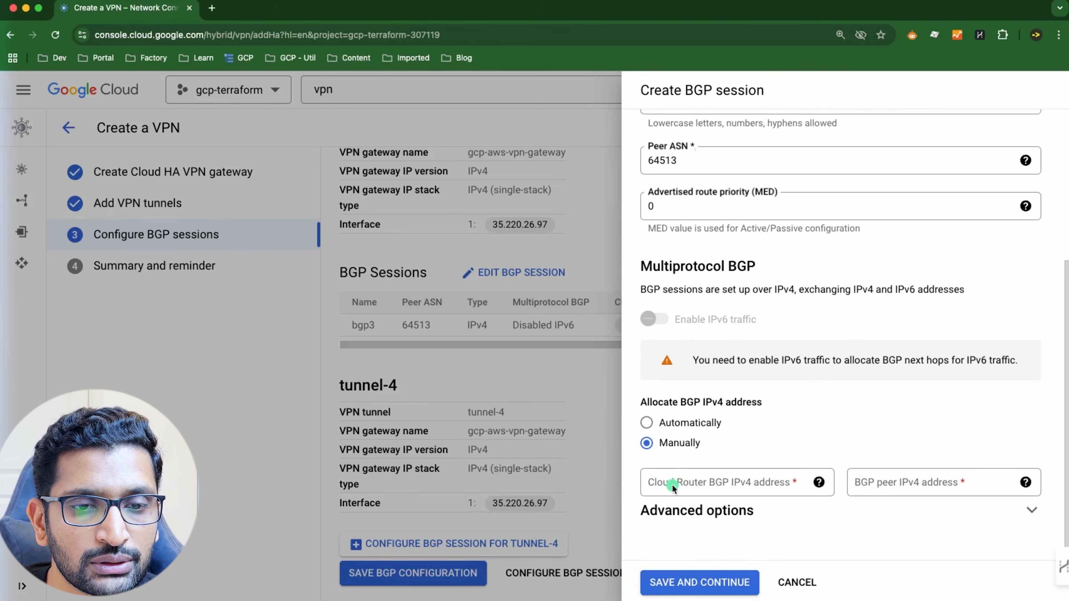
{"action": "left_click", "coordinate": [673, 483]}
{"action": "key", "text": "super+v"}
- Set the BGP peer IPv4 address to 169.254.91.201 and save the tunnel-4 session
{"action": "key", "text": "super+Tab"}
{"action": "left_click", "coordinate": [457, 274]}
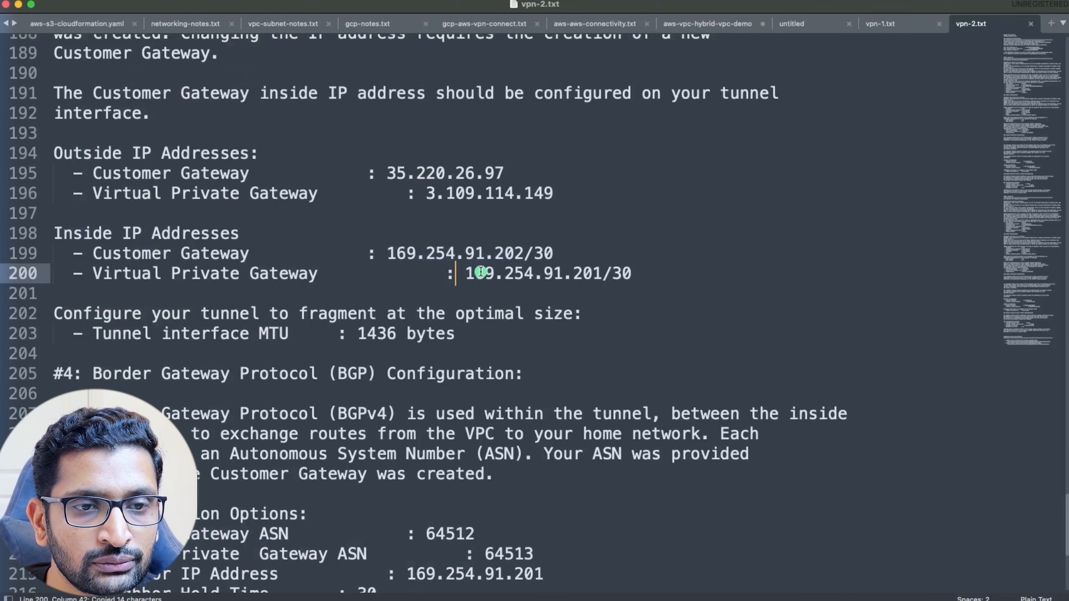
{"action": "left_click", "coordinate": [601, 273], "text": "shift"}
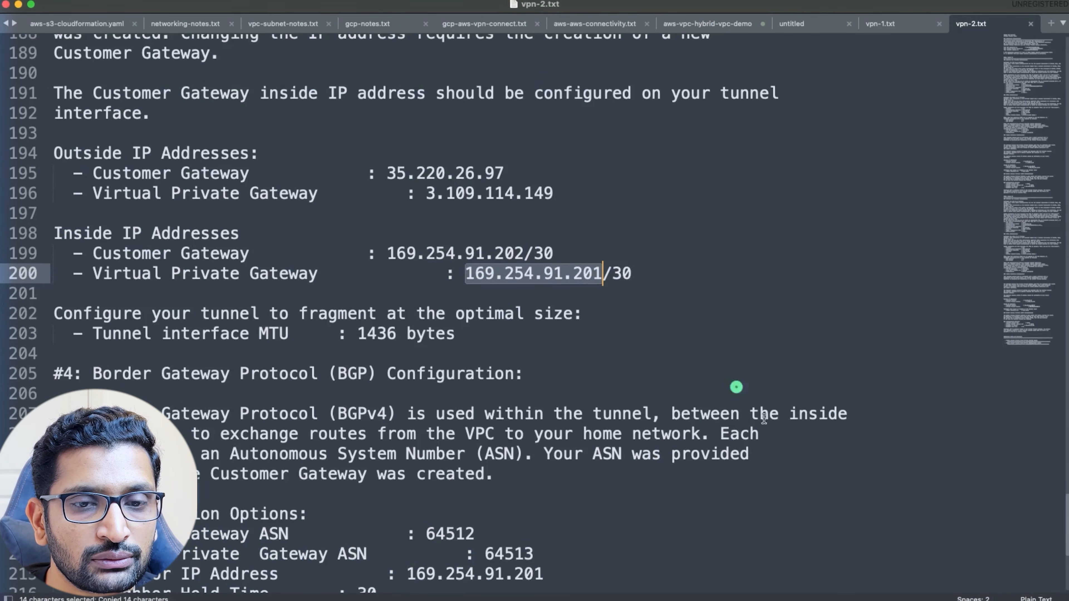
{"action": "key", "text": "super+c"}
{"action": "key", "text": "super+Tab"}
{"action": "left_click", "coordinate": [877, 483]}
{"action": "key", "text": "super+v"}
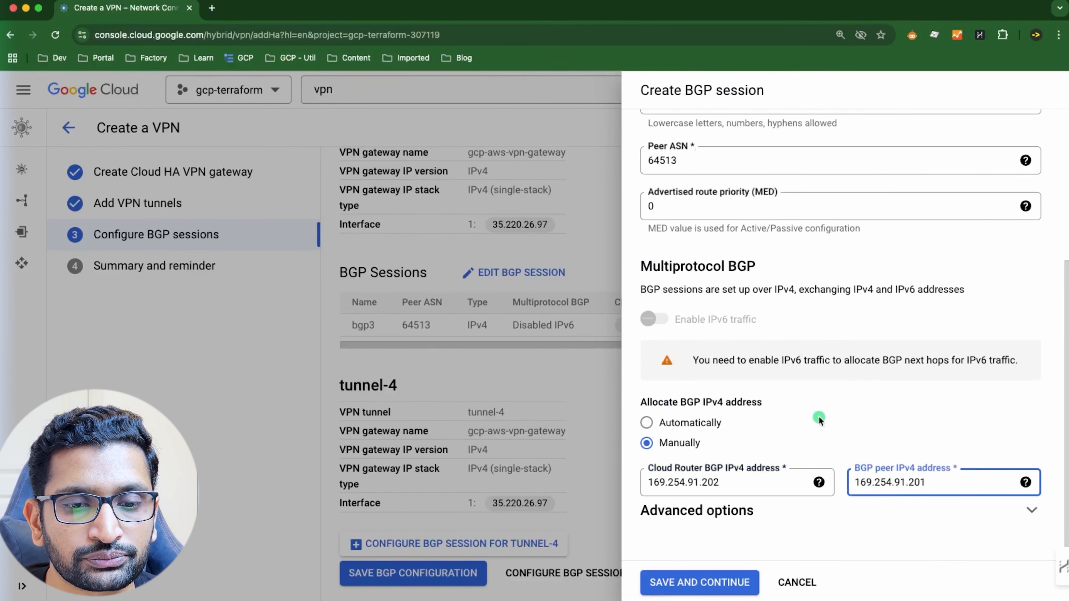
{"action": "left_click", "coordinate": [726, 582]}
{"action": "scroll", "coordinate": [672, 492], "scroll_direction": "up", "scroll_amount": 10}
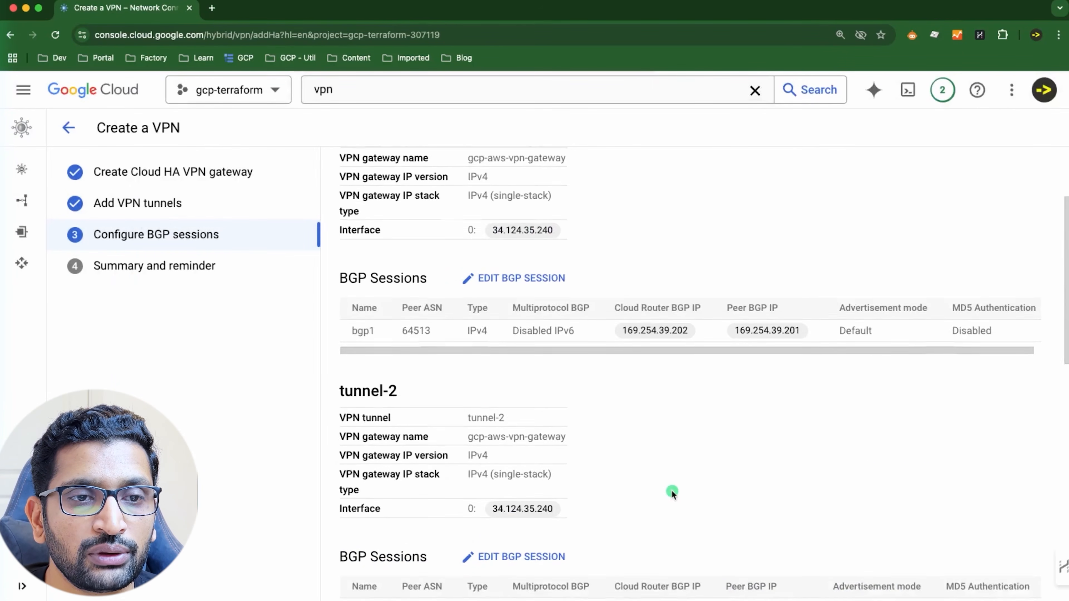
{"action": "scroll", "coordinate": [673, 493], "scroll_direction": "up", "scroll_amount": 3}
{"action": "scroll", "coordinate": [673, 492], "scroll_direction": "down", "scroll_amount": 17}
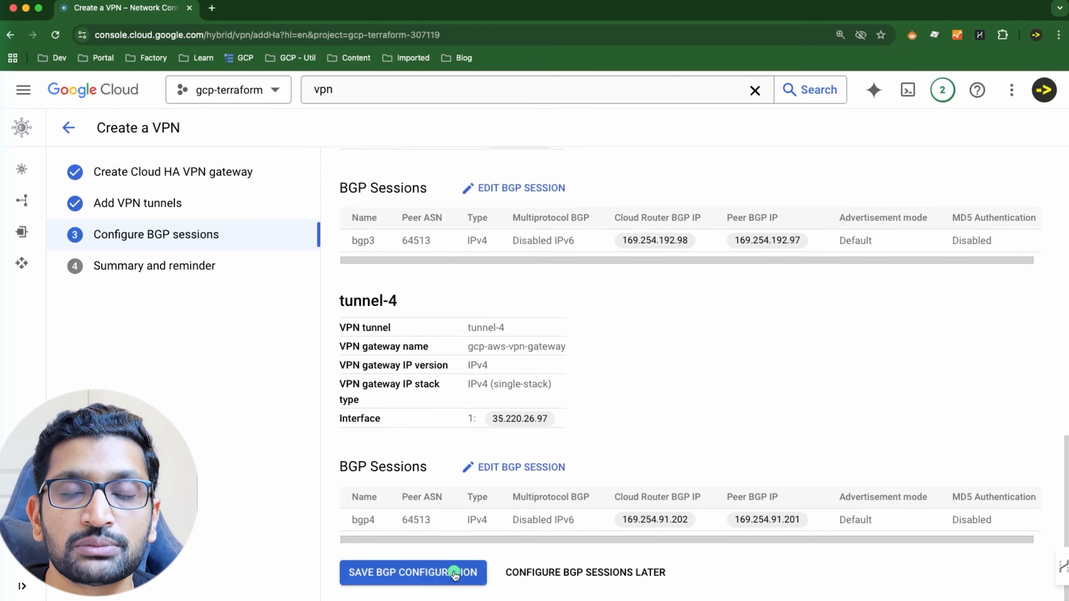
- Save the BGP configuration and review the summary, highlighting tunnel-2 as established
{"action": "left_click", "coordinate": [454, 573]}
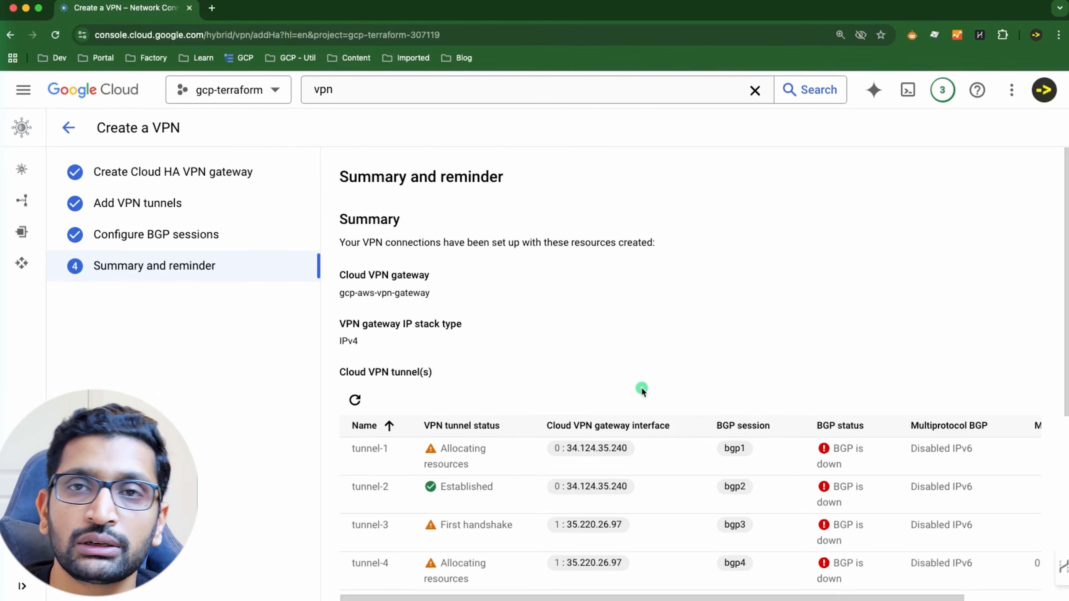
{"action": "scroll", "coordinate": [642, 388], "scroll_direction": "down", "scroll_amount": 8}
{"action": "scroll", "coordinate": [642, 388], "scroll_direction": "up", "scroll_amount": 4}
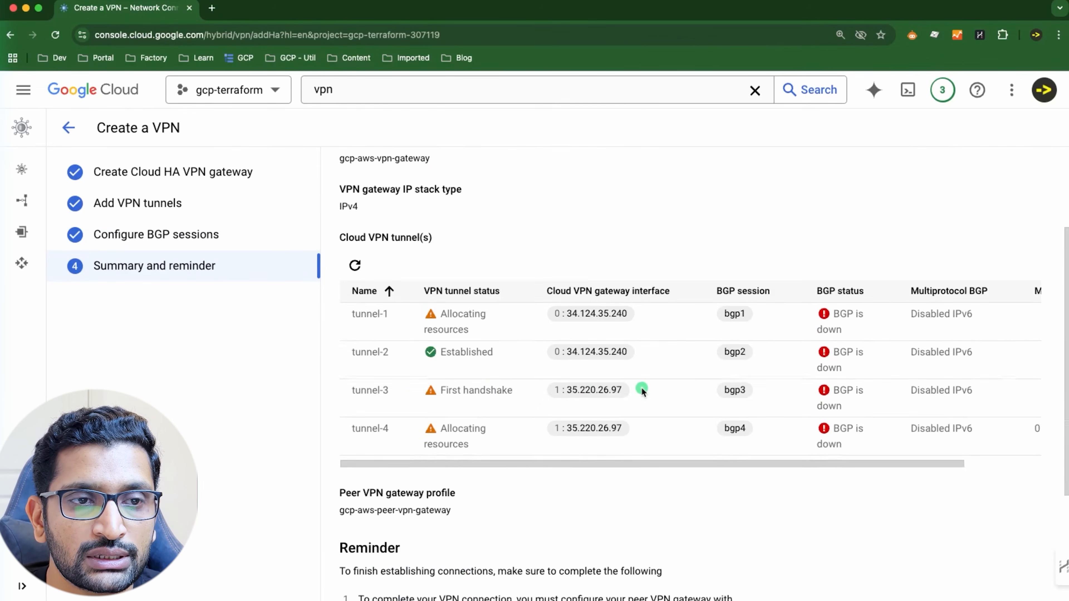
{"action": "left_click_drag", "start_coordinate": [389, 352], "coordinate": [352, 348]}
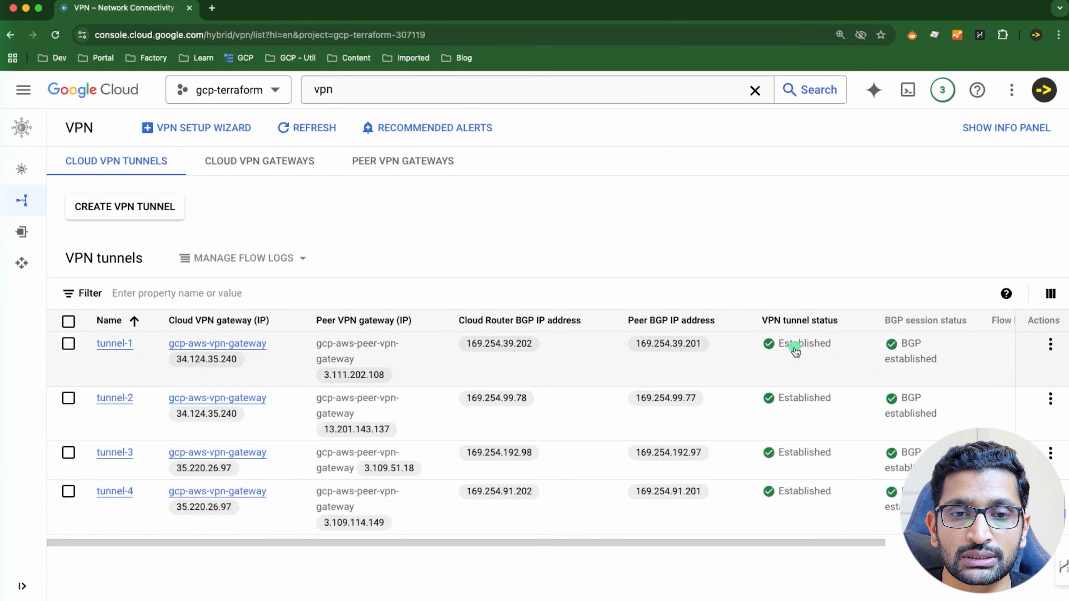
- Highlight the tunnel status and BGP session status columns showing all four tunnels established
{"action": "left_click_drag", "start_coordinate": [763, 321], "coordinate": [838, 321]}
{"action": "triple_click", "coordinate": [831, 333]}
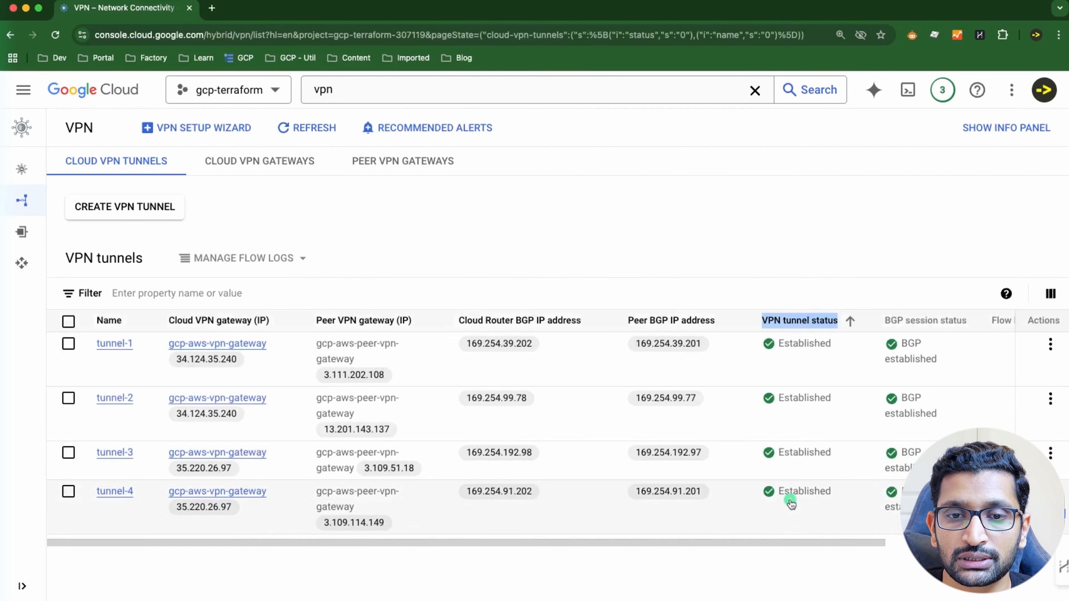
{"action": "left_click_drag", "start_coordinate": [769, 547], "coordinate": [859, 546]}
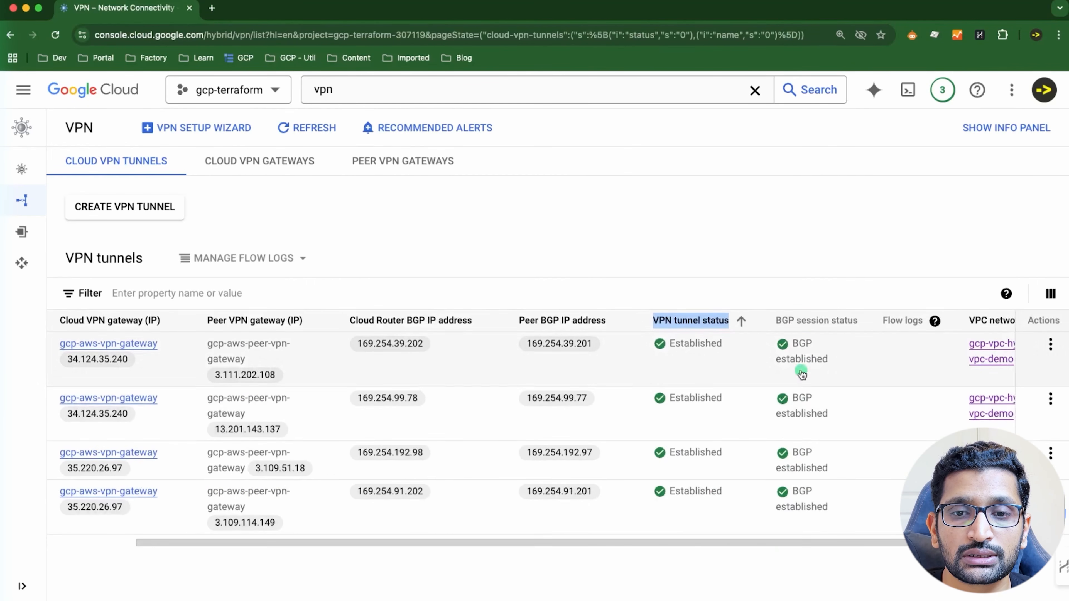
{"action": "left_click_drag", "start_coordinate": [793, 547], "coordinate": [842, 547]}
{"action": "left_click", "coordinate": [841, 545]}
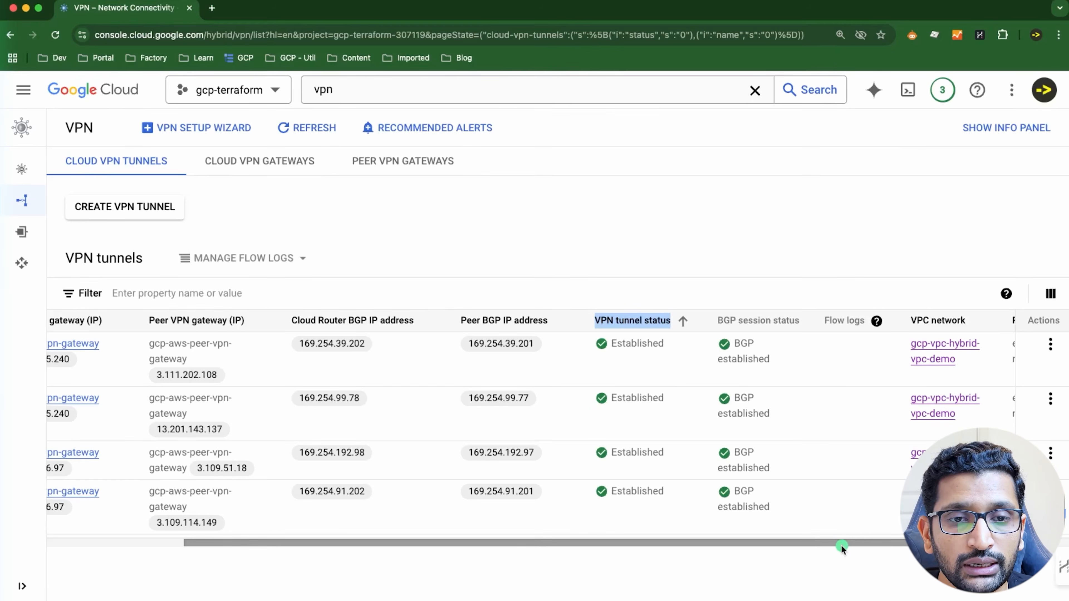
{"action": "key", "text": "super+Tab"}
{"action": "key", "text": "super+Tab"}
{"action": "key", "text": "super+Tab"}
{"action": "key", "text": "super+Tab"}
{"action": "key", "text": "super+Tab"}
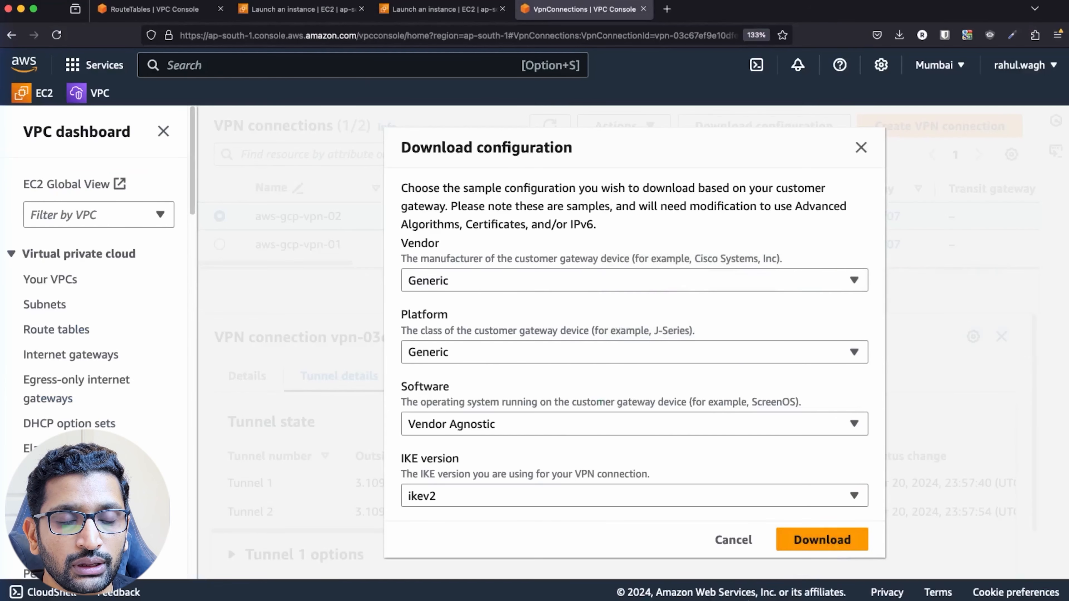
- Refresh AWS VPN connections and confirm aws-gcp-vpn-02 and aws-gcp-vpn-01 tunnels are Up
{"action": "left_click", "coordinate": [861, 147]}
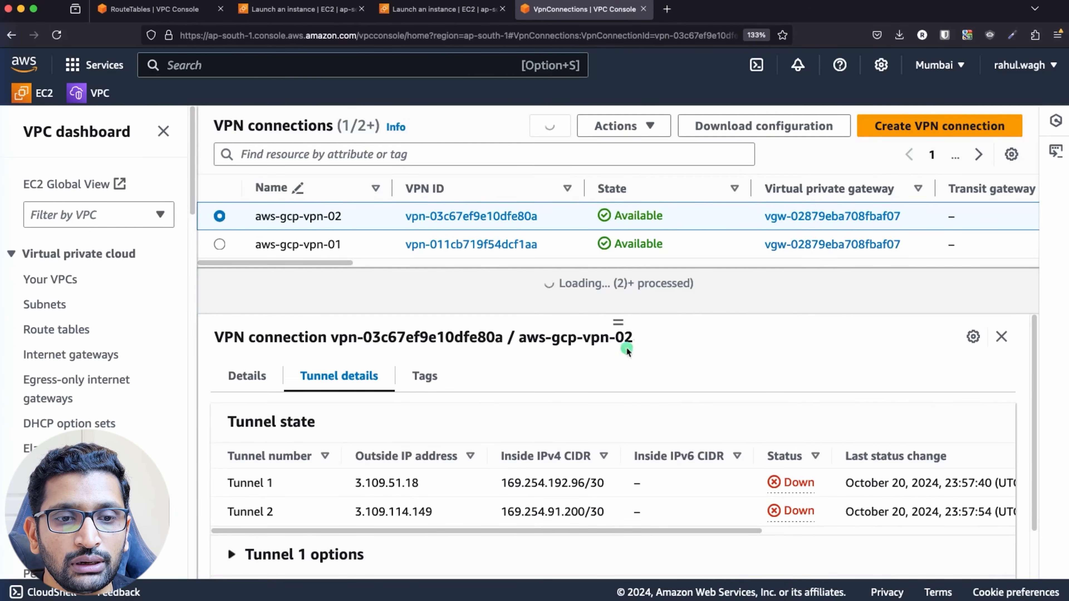
{"action": "scroll", "coordinate": [654, 511], "scroll_direction": "down", "scroll_amount": 1}
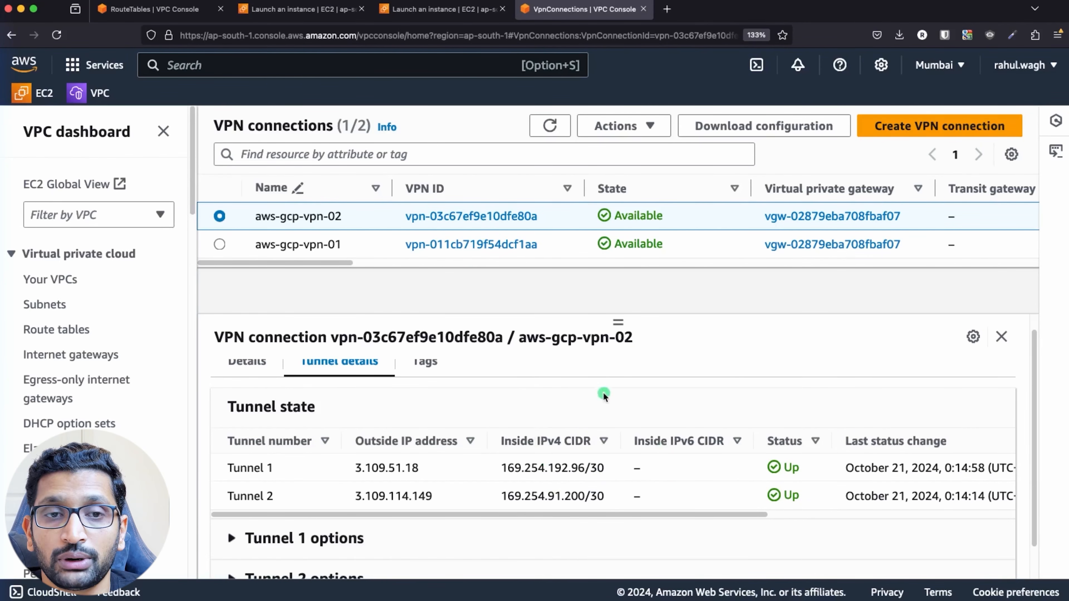
{"action": "key", "text": "super+r"}
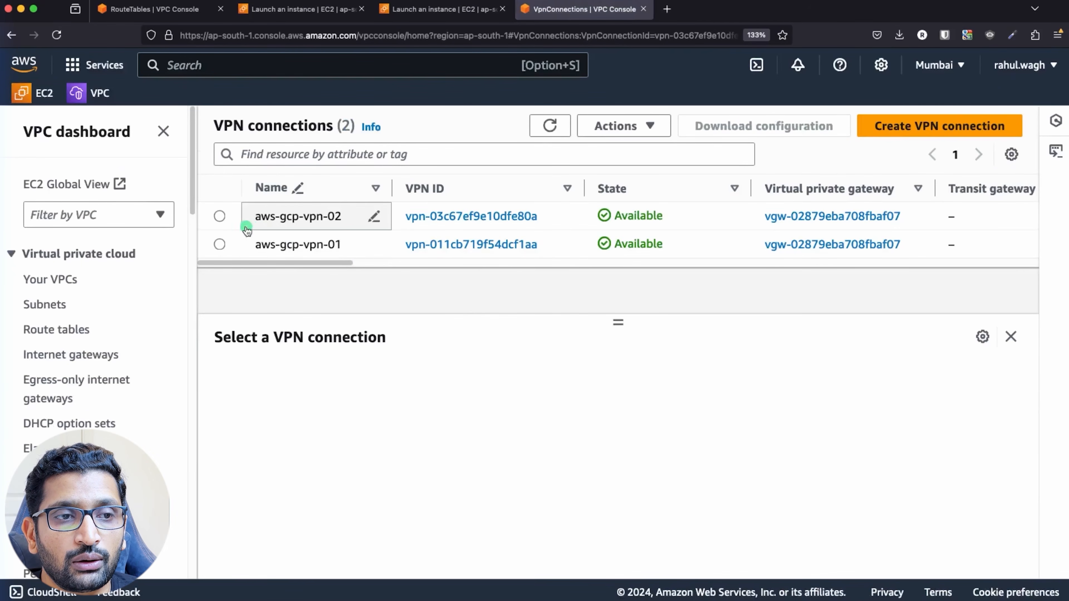
{"action": "left_click", "coordinate": [219, 216]}
{"action": "left_click", "coordinate": [354, 378]}
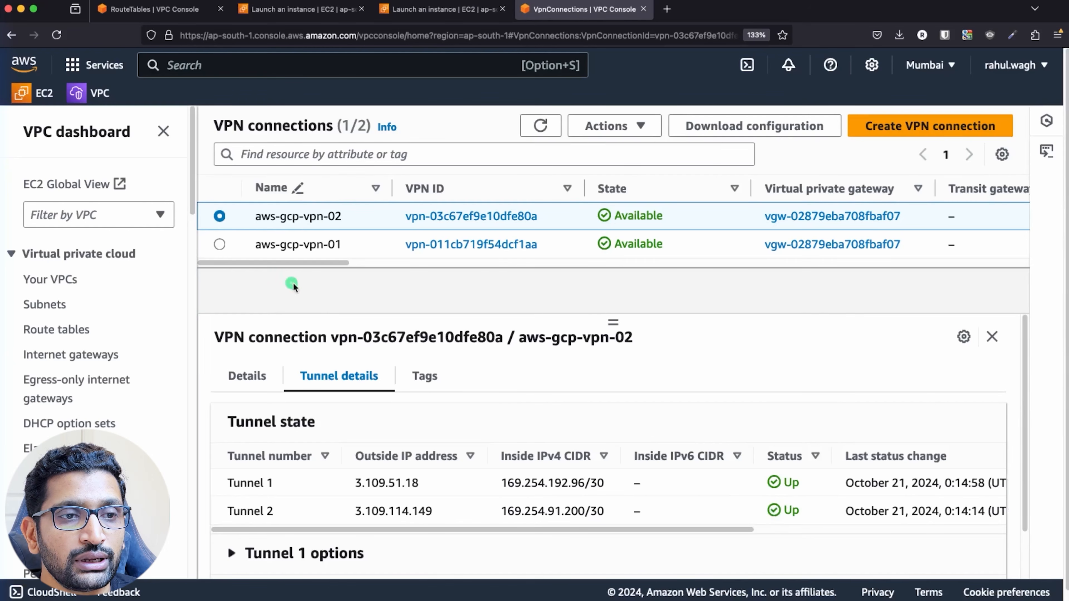
{"action": "left_click", "coordinate": [219, 252]}
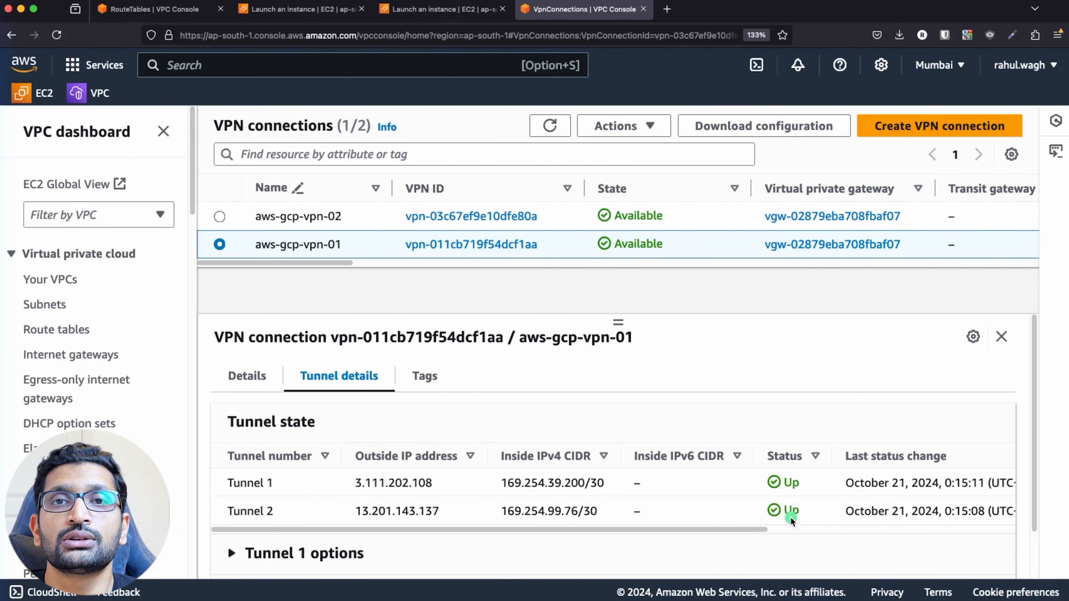
{"action": "key", "text": "super+Tab"}
{"action": "key", "text": "super+Tab"}
{"action": "key", "text": "super+Tab"}
{"action": "key", "text": "super+Tab"}
{"action": "key", "text": "super+Tab"}
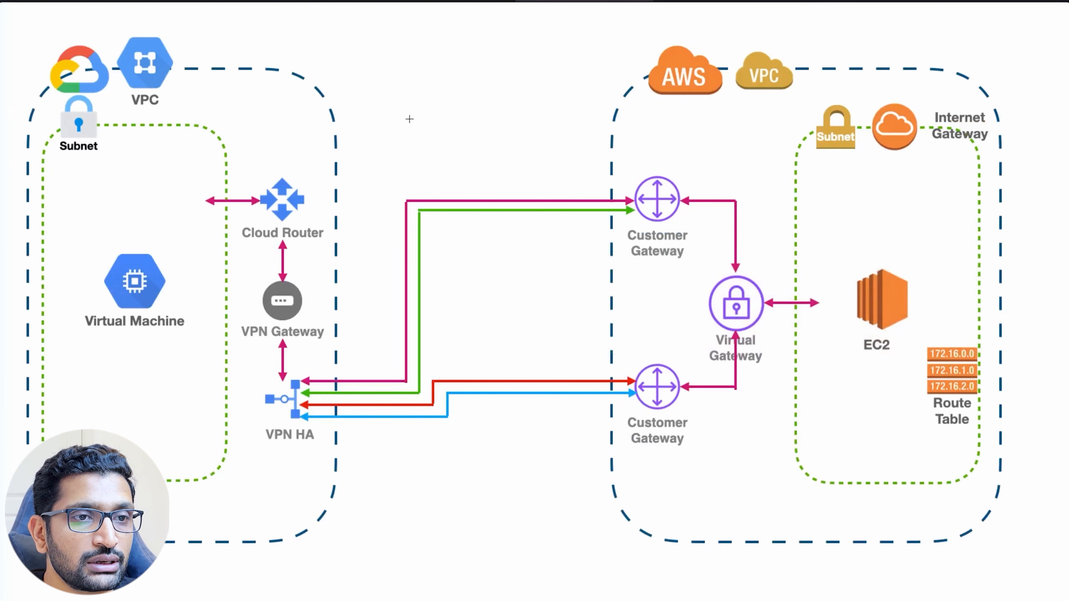
- Mark the GCP side, AWS side and both tunnel pairs on the diagram, then clear annotations
{"action": "mouse_move", "coordinate": [410, 102]}
{"action": "left_mouse_down"}
{"action": "mouse_move", "coordinate": [190, 53]}
{"action": "mouse_move", "coordinate": [25, 325]}
{"action": "mouse_move", "coordinate": [328, 411]}
{"action": "mouse_move", "coordinate": [332, 69]}
{"action": "mouse_move", "coordinate": [322, 59]}
{"action": "left_mouse_up"}
{"action": "mouse_move", "coordinate": [858, 29]}
{"action": "left_mouse_down"}
{"action": "mouse_move", "coordinate": [465, 211]}
{"action": "mouse_move", "coordinate": [707, 600]}
{"action": "mouse_move", "coordinate": [966, 136]}
{"action": "mouse_move", "coordinate": [802, 0]}
{"action": "left_mouse_up"}
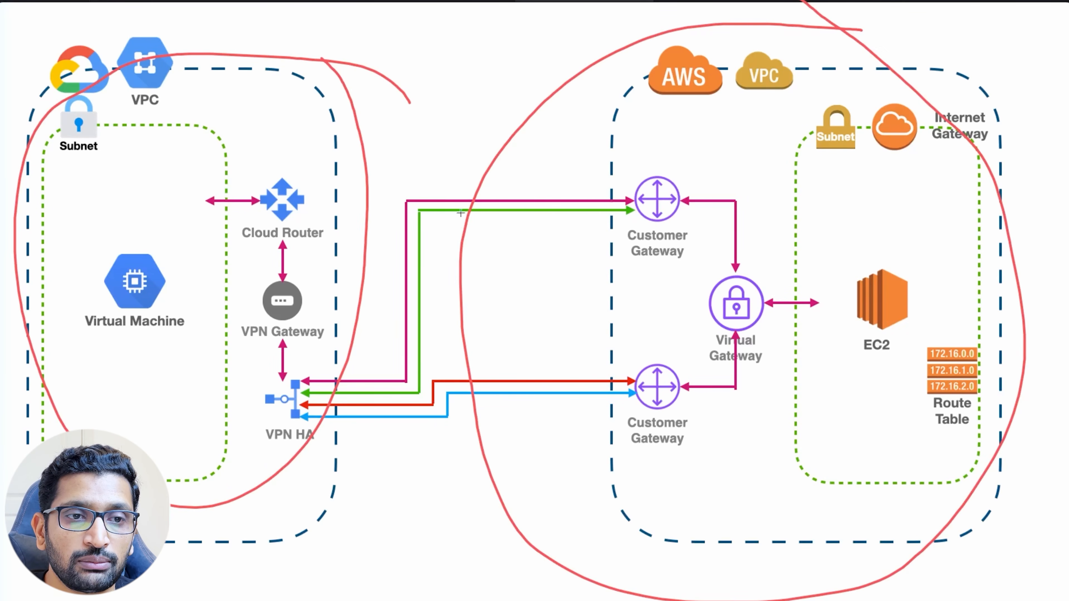
{"action": "mouse_move", "coordinate": [452, 178]}
{"action": "left_mouse_down"}
{"action": "mouse_move", "coordinate": [398, 232]}
{"action": "mouse_move", "coordinate": [459, 163]}
{"action": "mouse_move", "coordinate": [442, 161]}
{"action": "left_mouse_up"}
{"action": "mouse_move", "coordinate": [491, 352]}
{"action": "left_mouse_down"}
{"action": "mouse_move", "coordinate": [434, 427]}
{"action": "mouse_move", "coordinate": [508, 349]}
{"action": "mouse_move", "coordinate": [490, 339]}
{"action": "left_mouse_up"}
{"action": "key", "text": "super+Tab"}
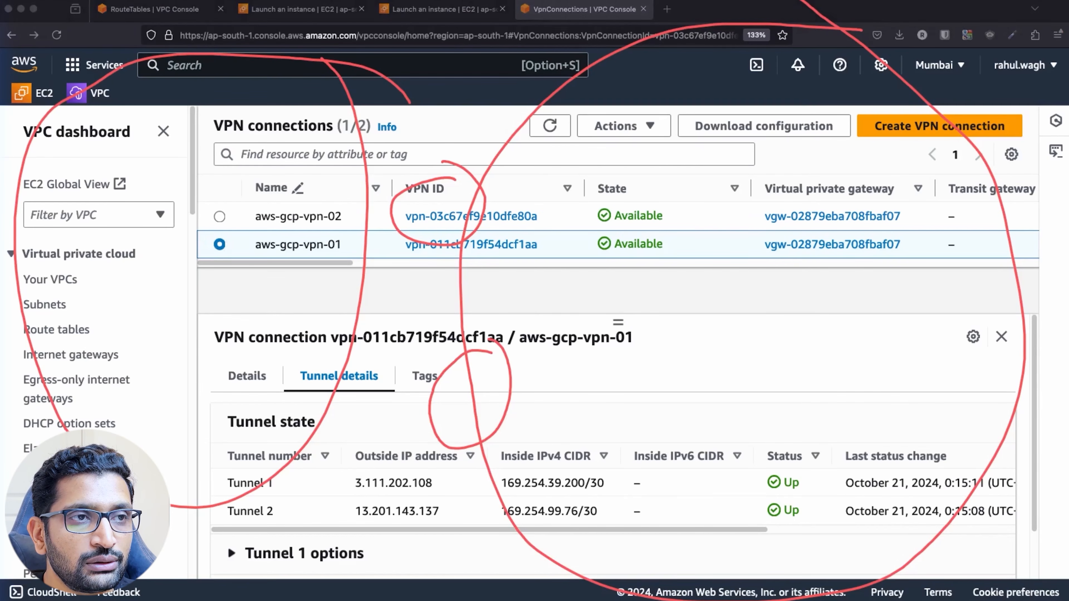
{"action": "key", "text": "Escape"}
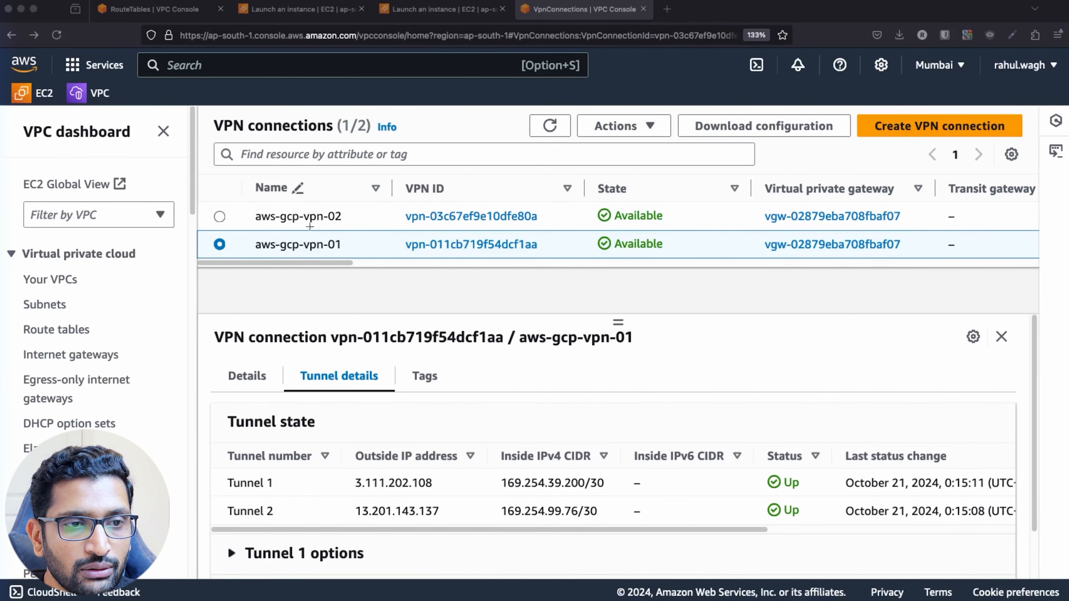
{"action": "mouse_move", "coordinate": [361, 206]}
{"action": "left_mouse_down"}
{"action": "mouse_move", "coordinate": [276, 198]}
{"action": "mouse_move", "coordinate": [276, 226]}
{"action": "mouse_move", "coordinate": [377, 228]}
{"action": "mouse_move", "coordinate": [251, 249]}
{"action": "mouse_move", "coordinate": [343, 254]}
{"action": "mouse_move", "coordinate": [312, 225]}
{"action": "left_mouse_up"}
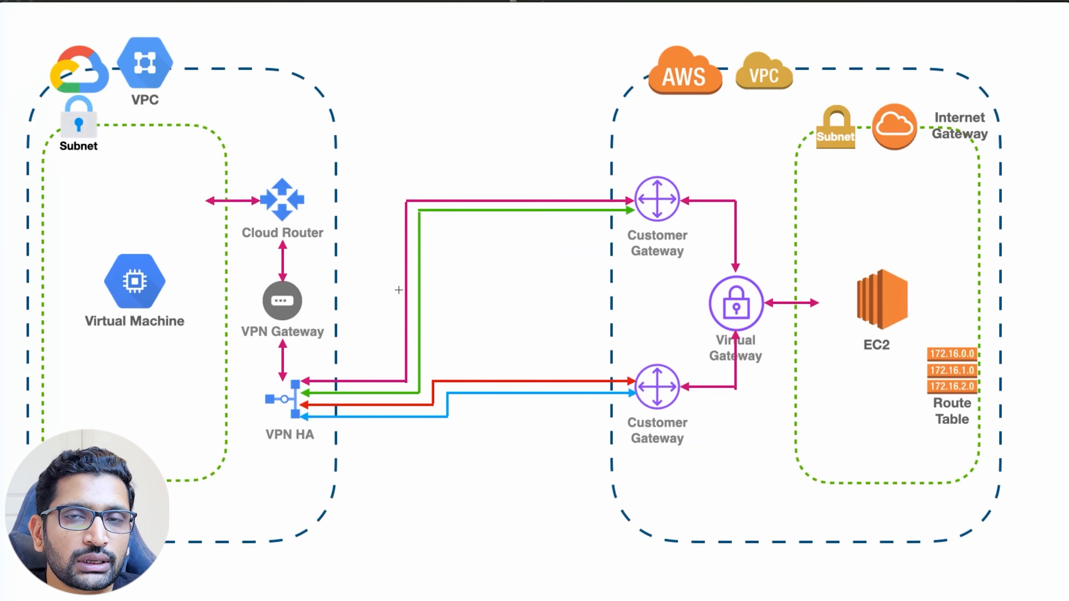
- Circle the Virtual Machine and EC2 icons on the diagram, joined by an arrow
{"action": "mouse_move", "coordinate": [159, 244]}
{"action": "left_mouse_down"}
{"action": "mouse_move", "coordinate": [130, 237]}
{"action": "mouse_move", "coordinate": [74, 339]}
{"action": "mouse_move", "coordinate": [182, 263]}
{"action": "mouse_move", "coordinate": [147, 239]}
{"action": "mouse_move", "coordinate": [168, 187]}
{"action": "mouse_move", "coordinate": [163, 205]}
{"action": "left_mouse_up"}
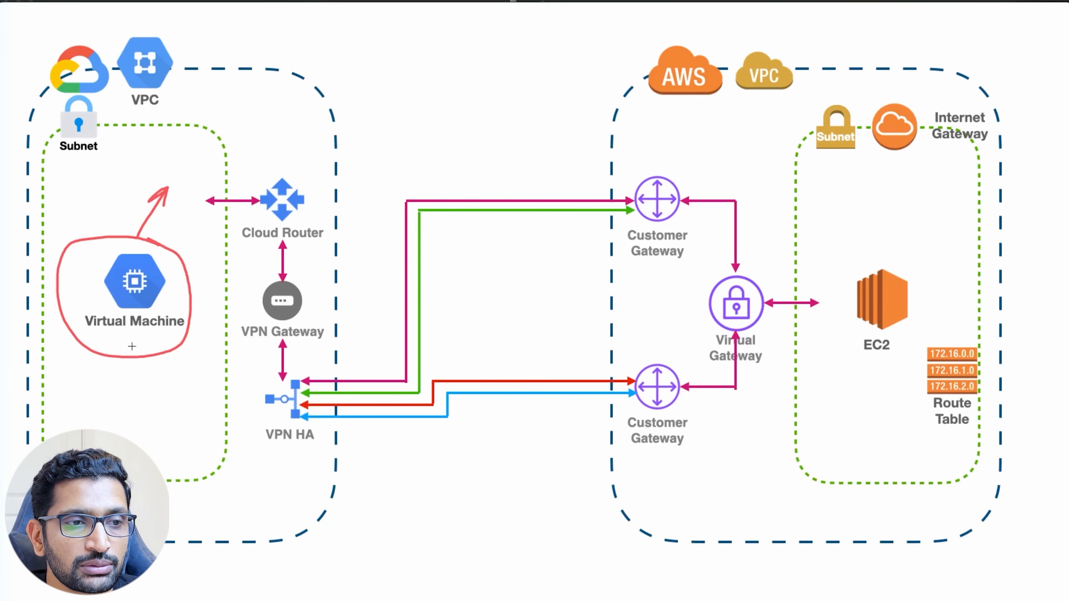
{"action": "mouse_move", "coordinate": [131, 349]}
{"action": "left_mouse_down"}
{"action": "mouse_move", "coordinate": [227, 452]}
{"action": "mouse_move", "coordinate": [648, 442]}
{"action": "mouse_move", "coordinate": [824, 358]}
{"action": "mouse_move", "coordinate": [848, 333]}
{"action": "mouse_move", "coordinate": [845, 362]}
{"action": "left_mouse_up"}
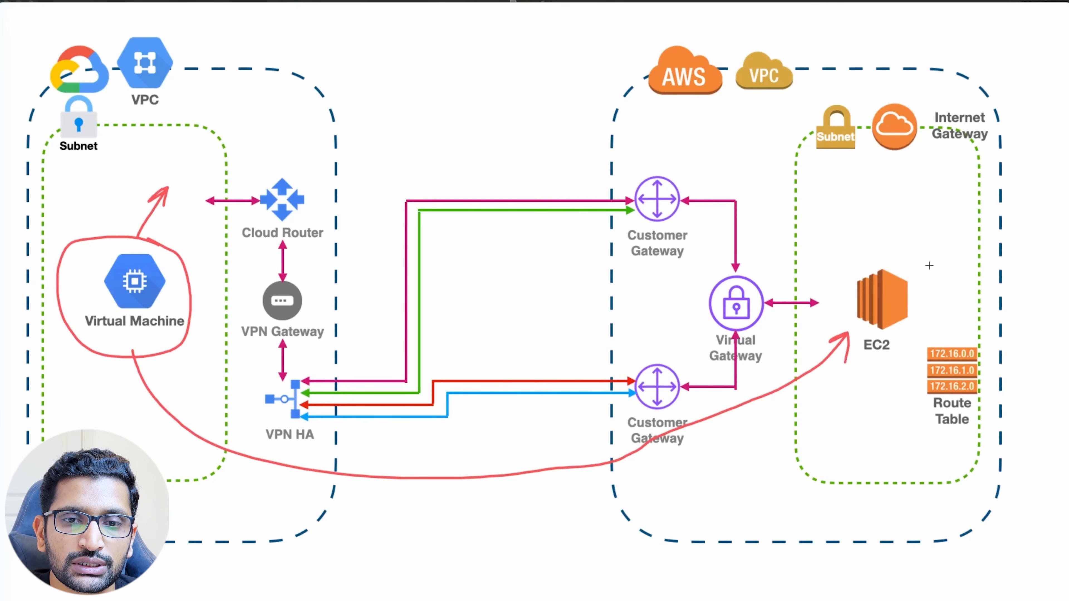
{"action": "mouse_move", "coordinate": [928, 266]}
{"action": "left_mouse_down"}
{"action": "mouse_move", "coordinate": [872, 252]}
{"action": "mouse_move", "coordinate": [856, 347]}
{"action": "mouse_move", "coordinate": [941, 272]}
{"action": "mouse_move", "coordinate": [924, 265]}
{"action": "left_mouse_up"}
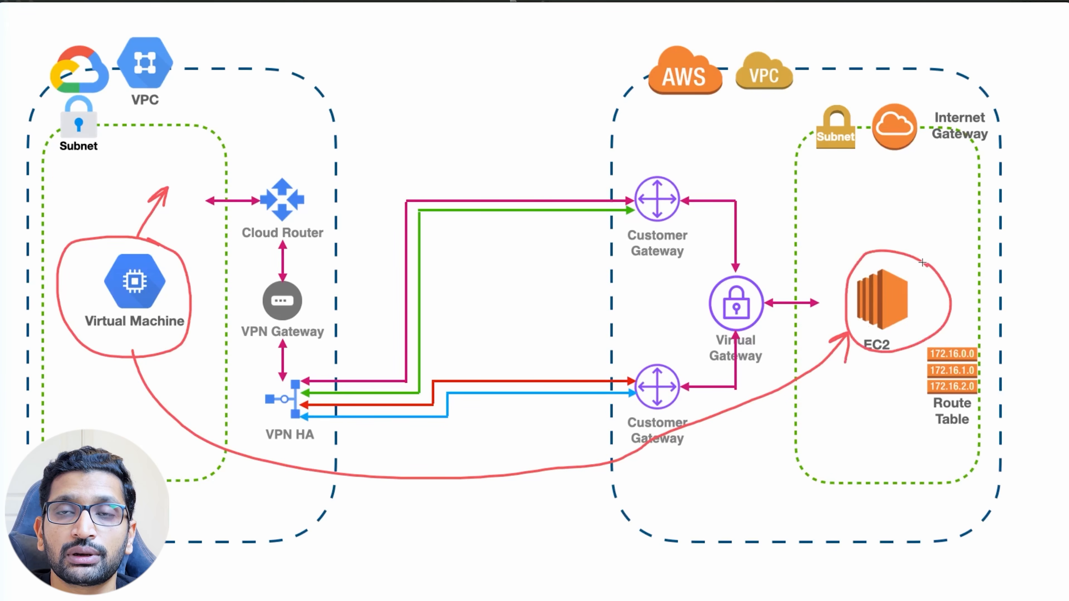
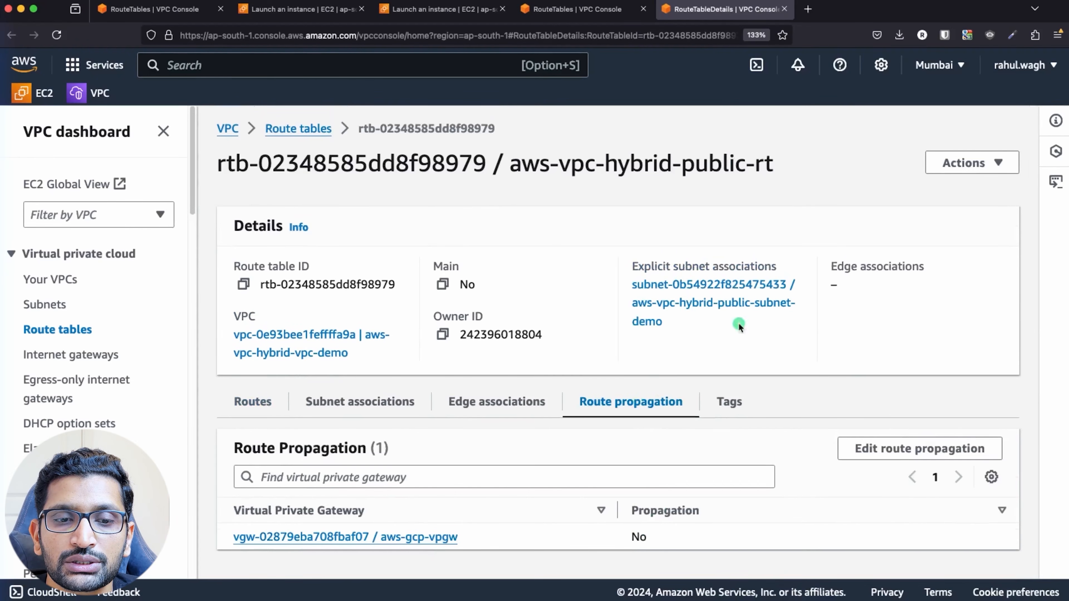
- Enable route propagation from aws-gcp-vpgw on the public route table and save it
{"action": "left_click", "coordinate": [888, 451]}
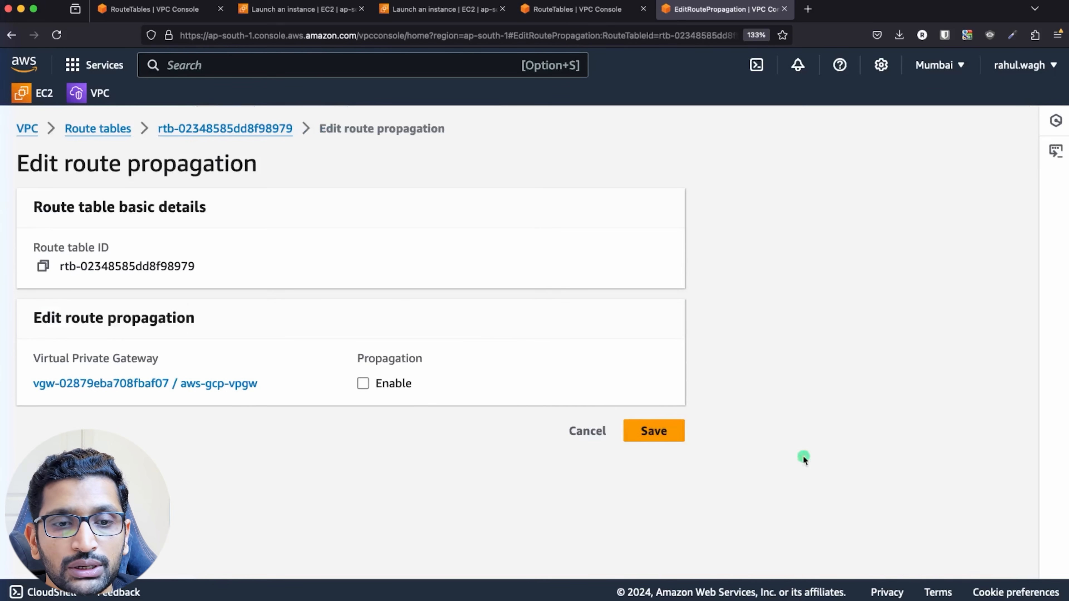
{"action": "left_click", "coordinate": [363, 383]}
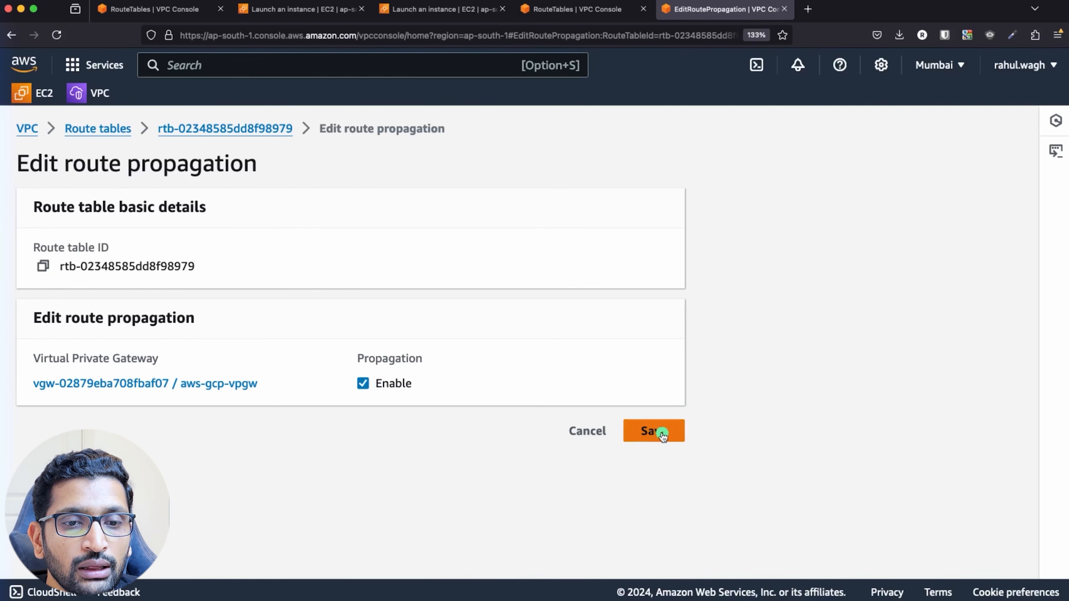
{"action": "left_click", "coordinate": [581, 433]}
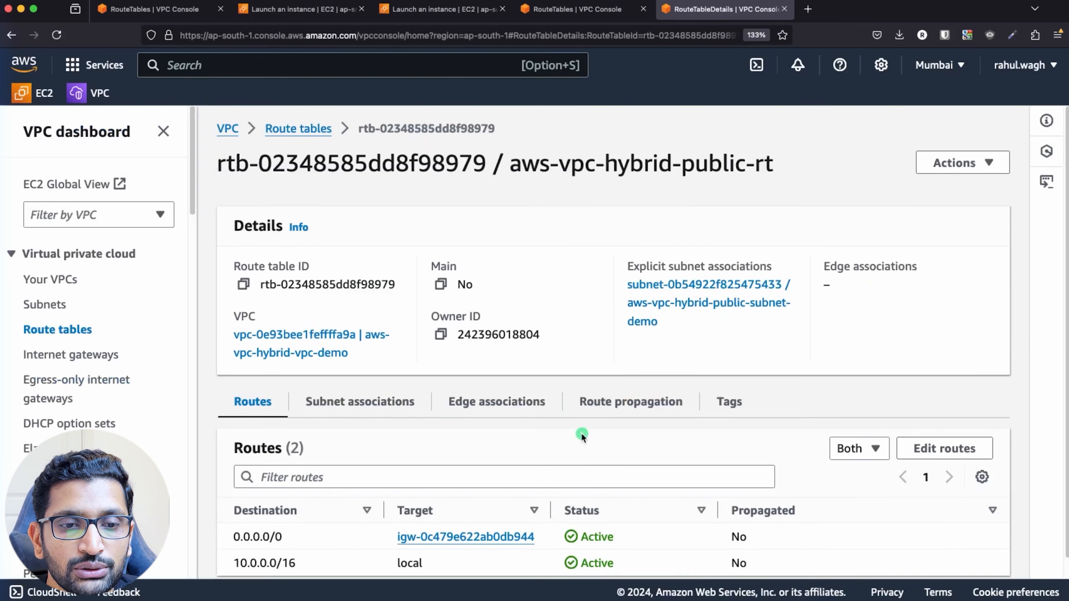
{"action": "scroll", "coordinate": [582, 442], "scroll_direction": "down", "scroll_amount": 1}
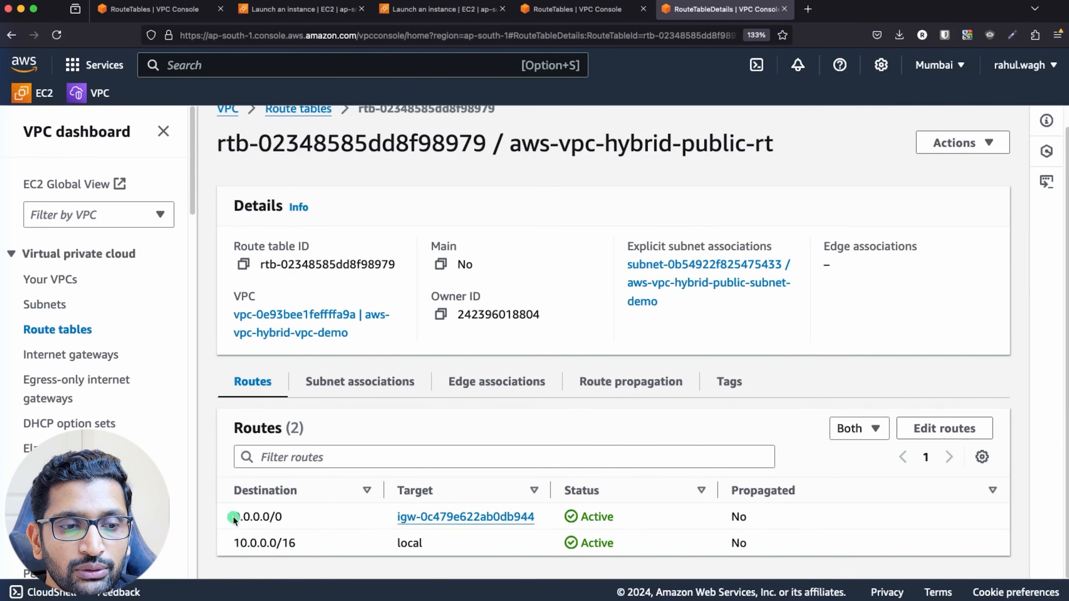
{"action": "left_click_drag", "start_coordinate": [231, 511], "coordinate": [326, 547]}
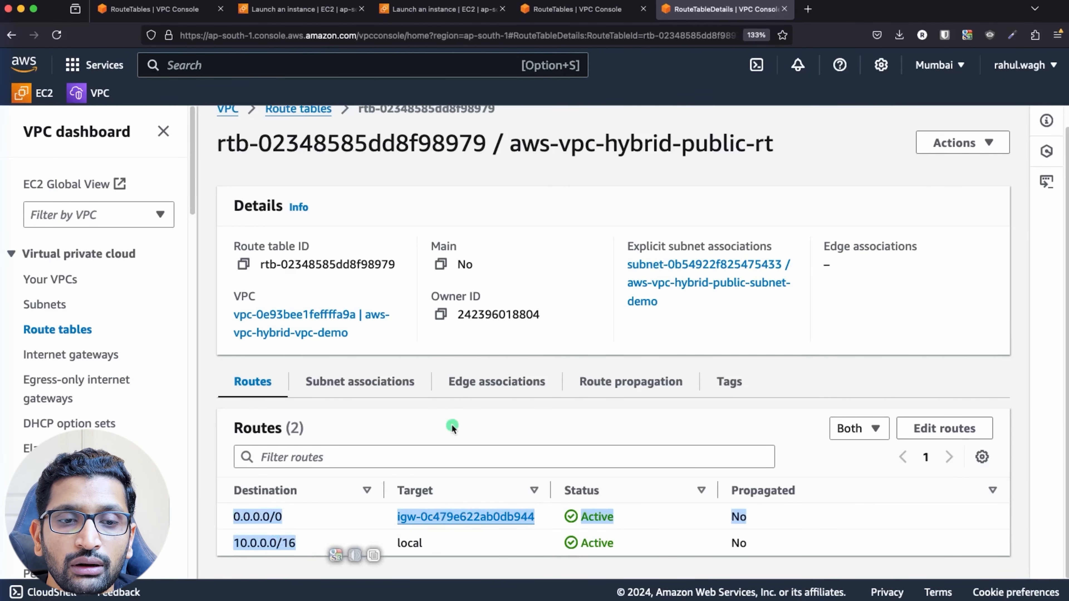
- Re-apply aws-gcp-vpgw propagation and confirm propagated routes 21.0.1.0/24 and 21.0.2.0/24 appear
{"action": "left_click", "coordinate": [612, 389]}
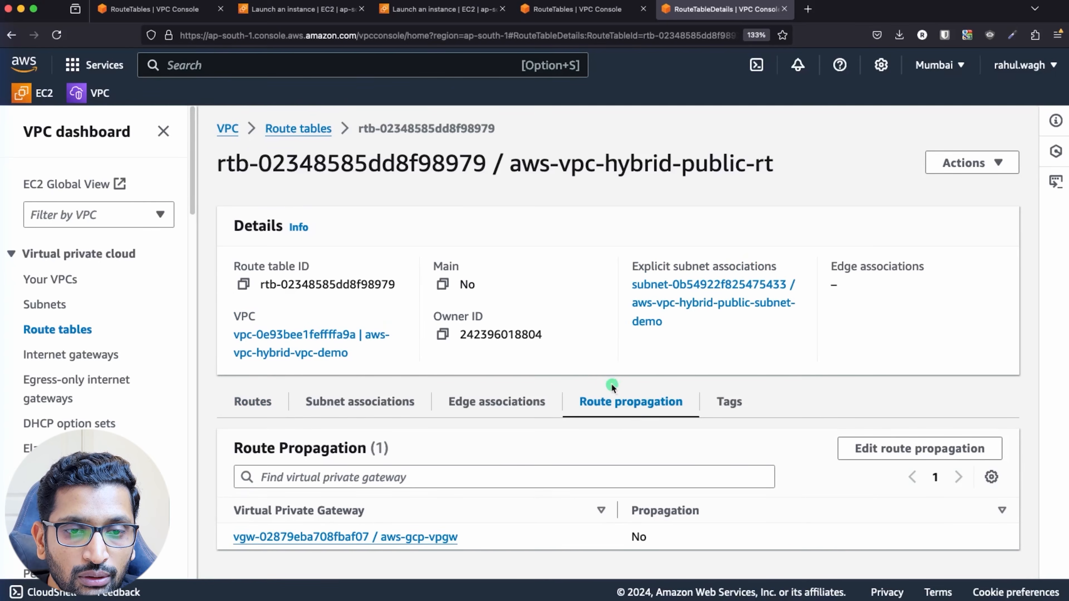
{"action": "left_click", "coordinate": [918, 454]}
{"action": "left_click", "coordinate": [362, 385]}
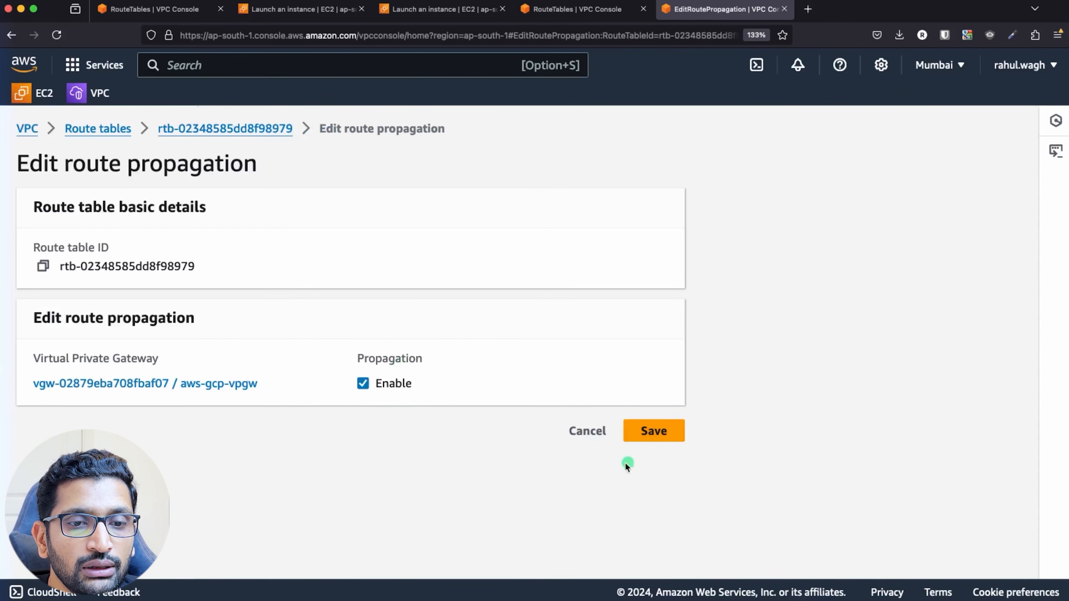
{"action": "left_click", "coordinate": [675, 431]}
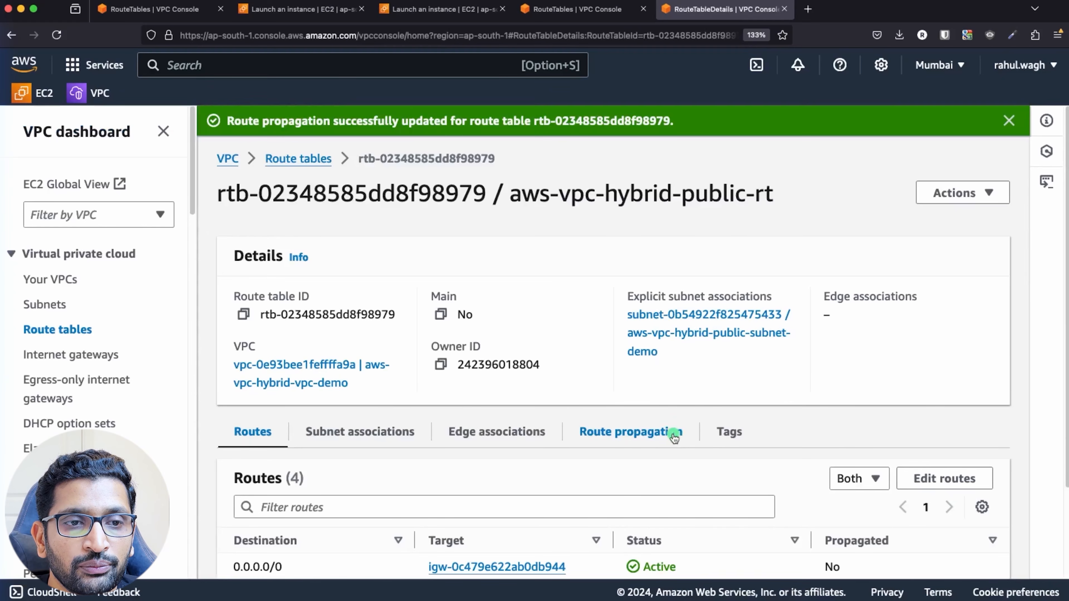
{"action": "scroll", "coordinate": [648, 436], "scroll_direction": "down", "scroll_amount": 2}
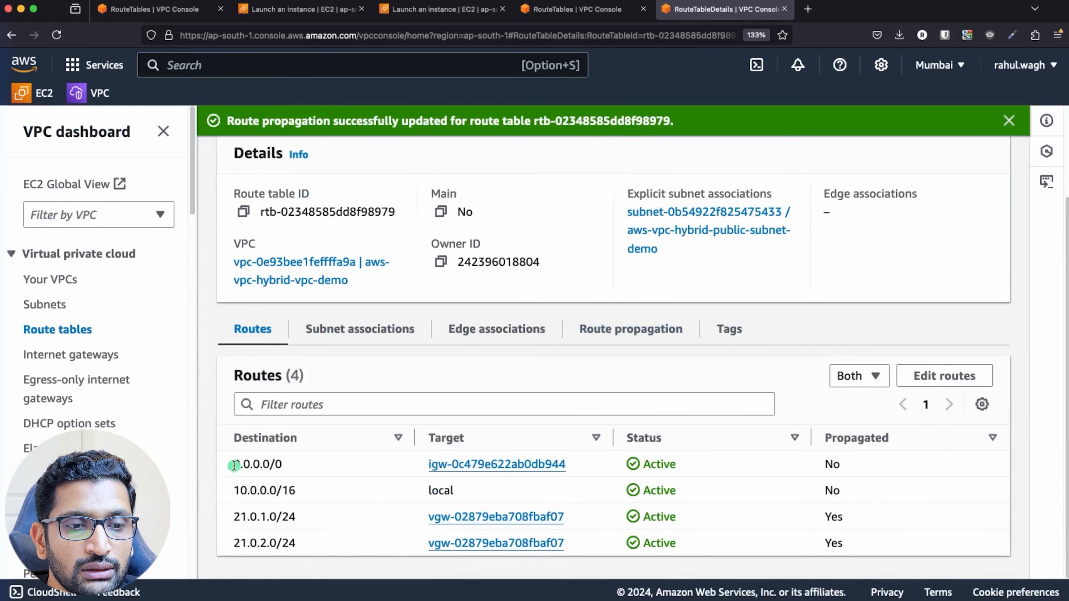
{"action": "left_click_drag", "start_coordinate": [234, 463], "coordinate": [795, 558]}
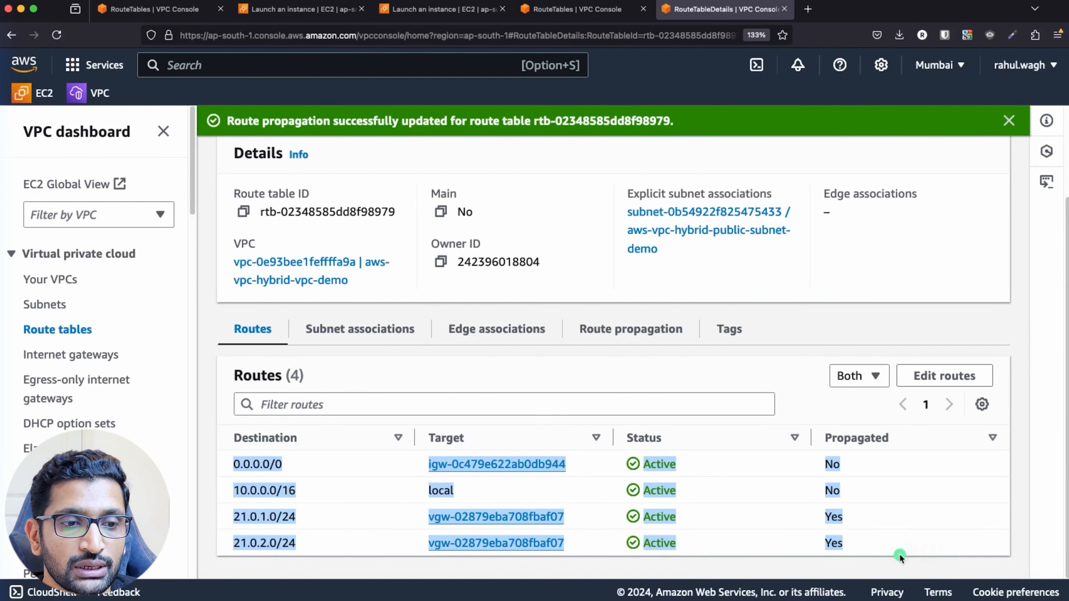
{"action": "key", "text": "super+Tab"}
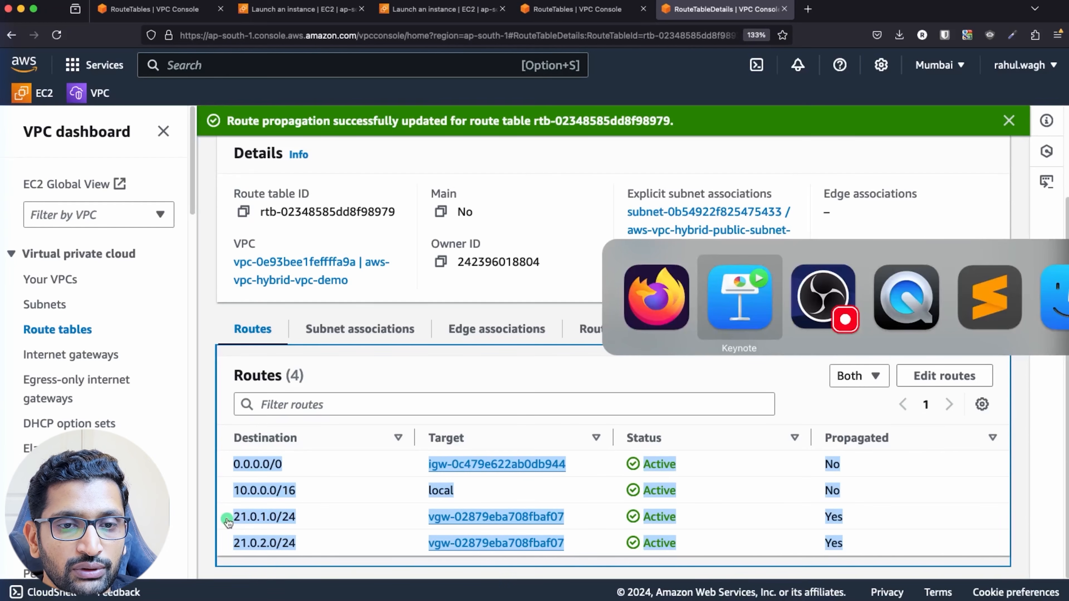
{"action": "key", "text": "super+Tab"}
{"action": "key", "text": "super+Tab"}
{"action": "key", "text": "super+Tab"}
{"action": "key", "text": "super+Tab"}
{"action": "key", "text": "super+Tab"}
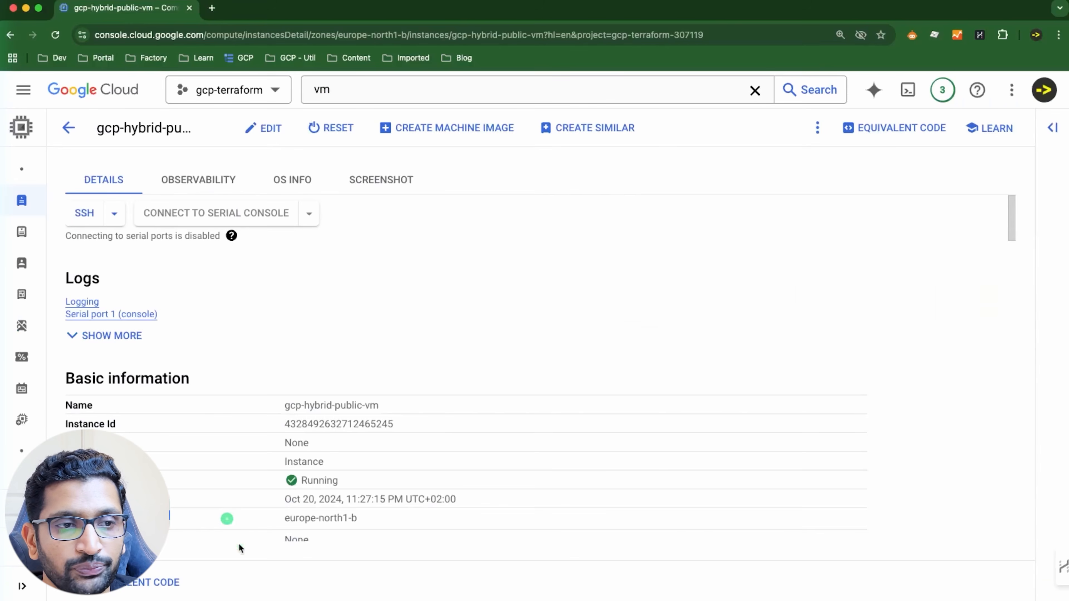
{"action": "left_click", "coordinate": [351, 95]}
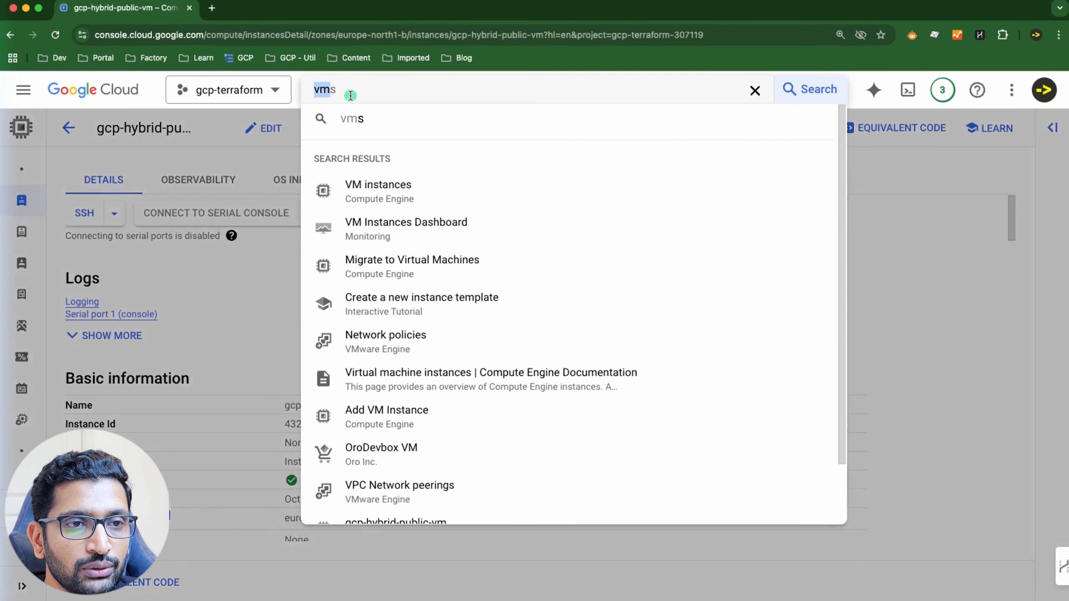
{"action": "type", "text": "vpc"}
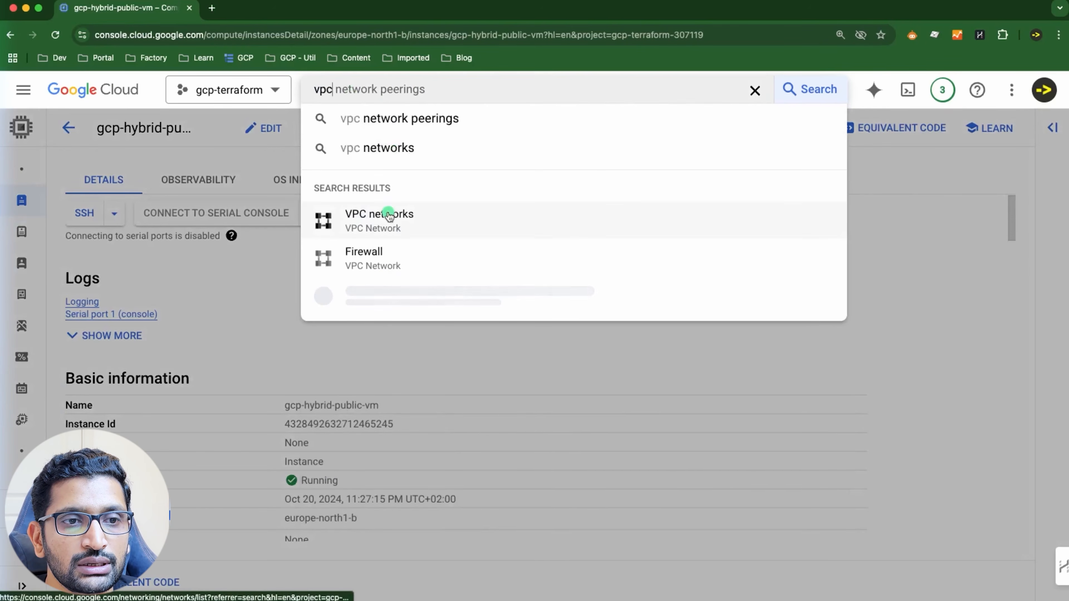
{"action": "left_click", "coordinate": [385, 214]}
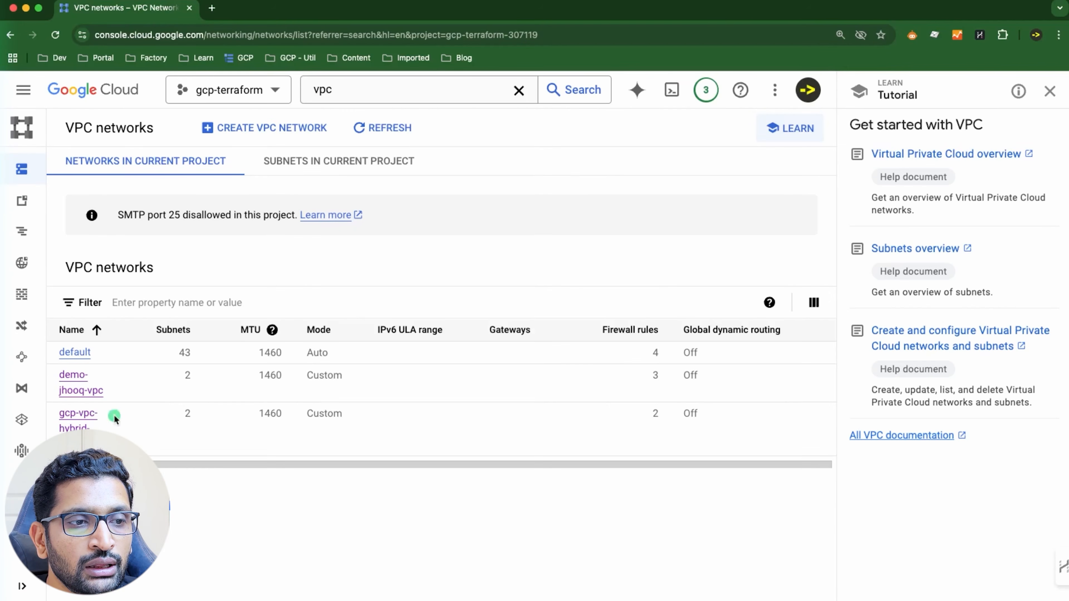
{"action": "left_click", "coordinate": [79, 415]}
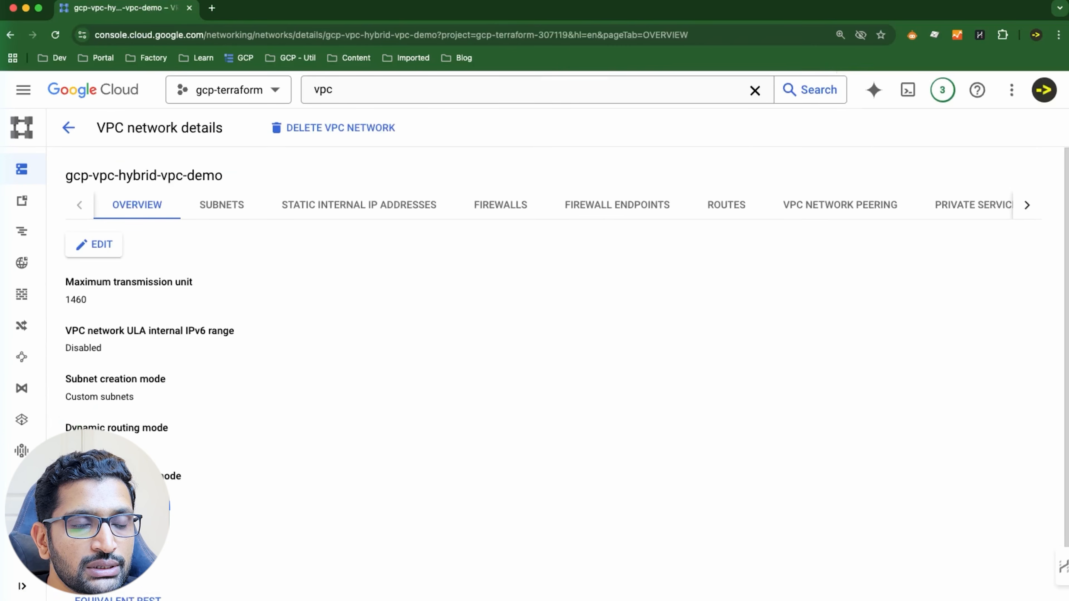
{"action": "left_click", "coordinate": [215, 205]}
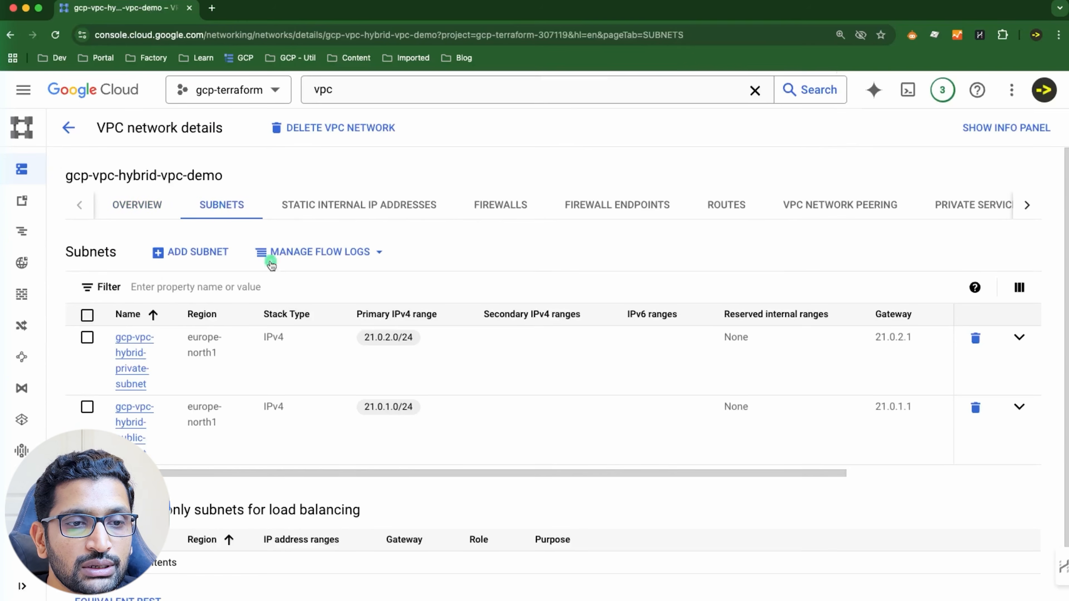
{"action": "left_click_drag", "start_coordinate": [360, 340], "coordinate": [409, 339]}
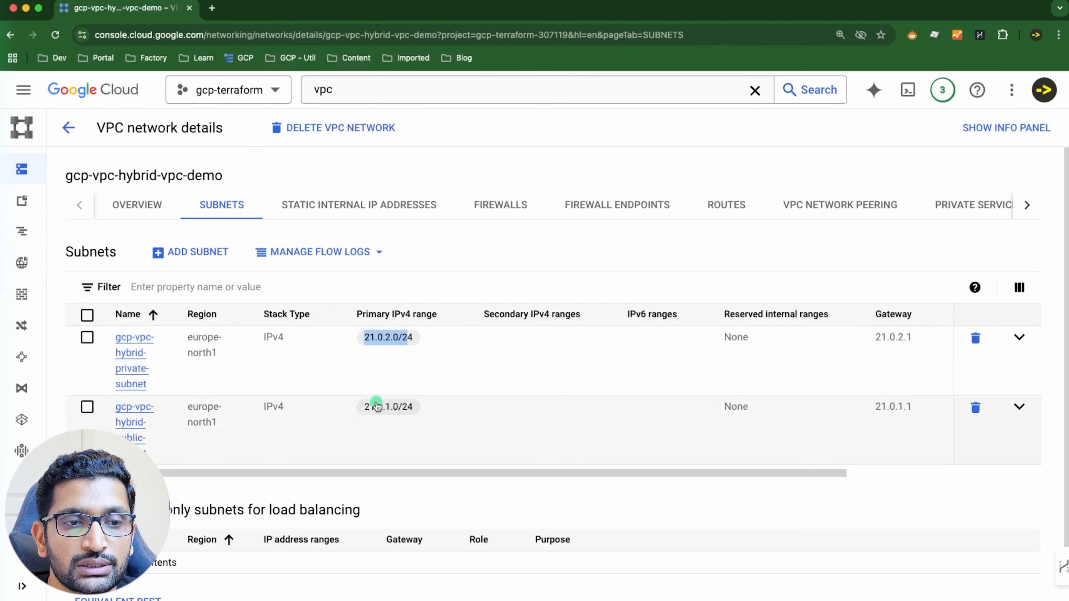
{"action": "left_click_drag", "start_coordinate": [355, 414], "coordinate": [419, 414]}
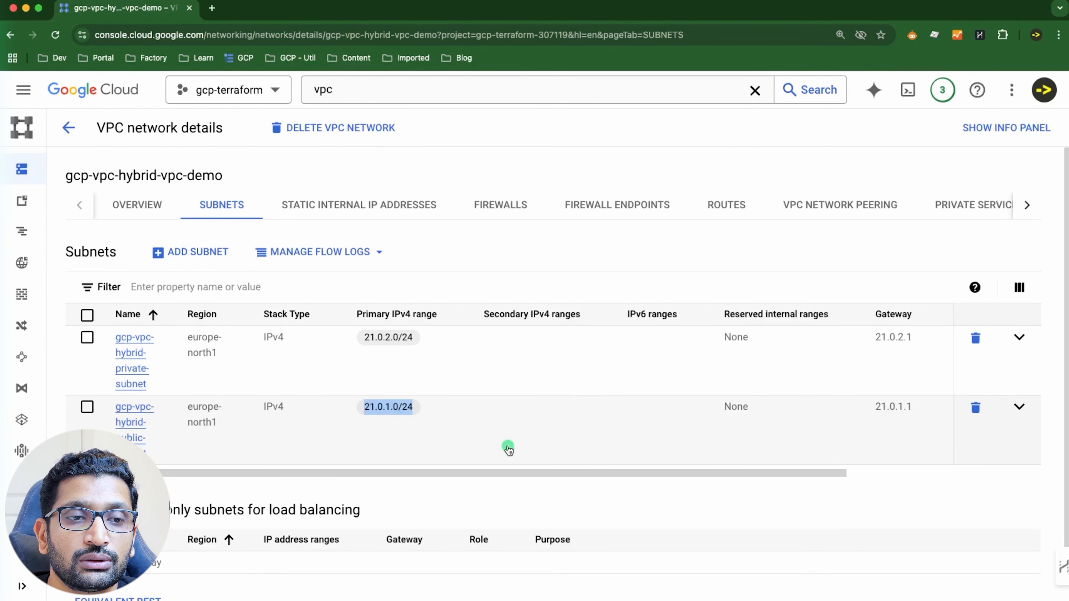
{"action": "key", "text": "super+Tab"}
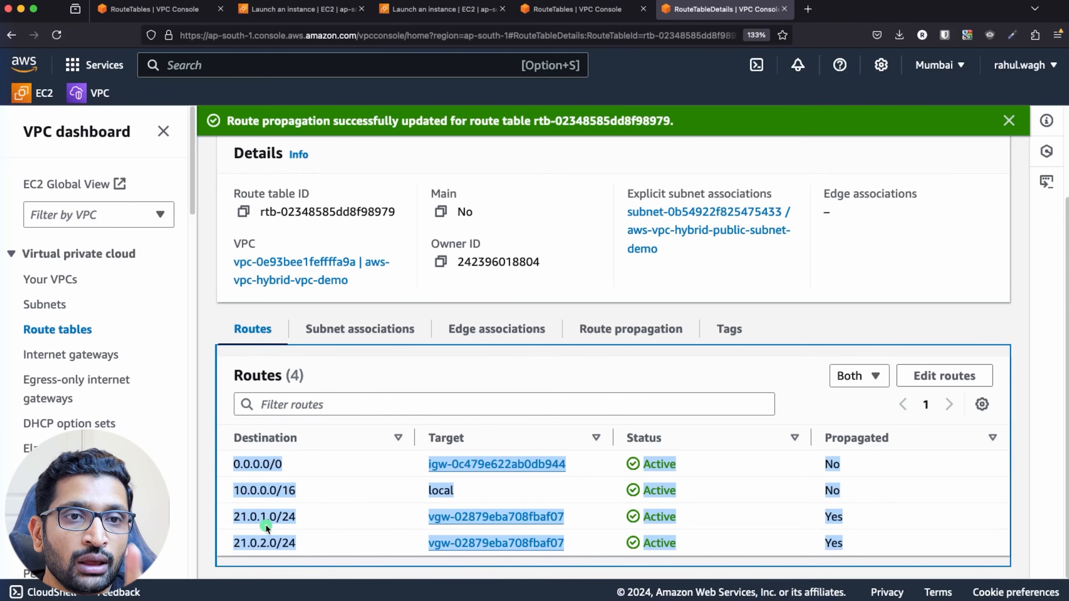
- Open aws-vpc-hybrid-private-rt from the route tables list and review its routes and propagation status
{"action": "scroll", "coordinate": [379, 282], "scroll_direction": "up", "scroll_amount": 3}
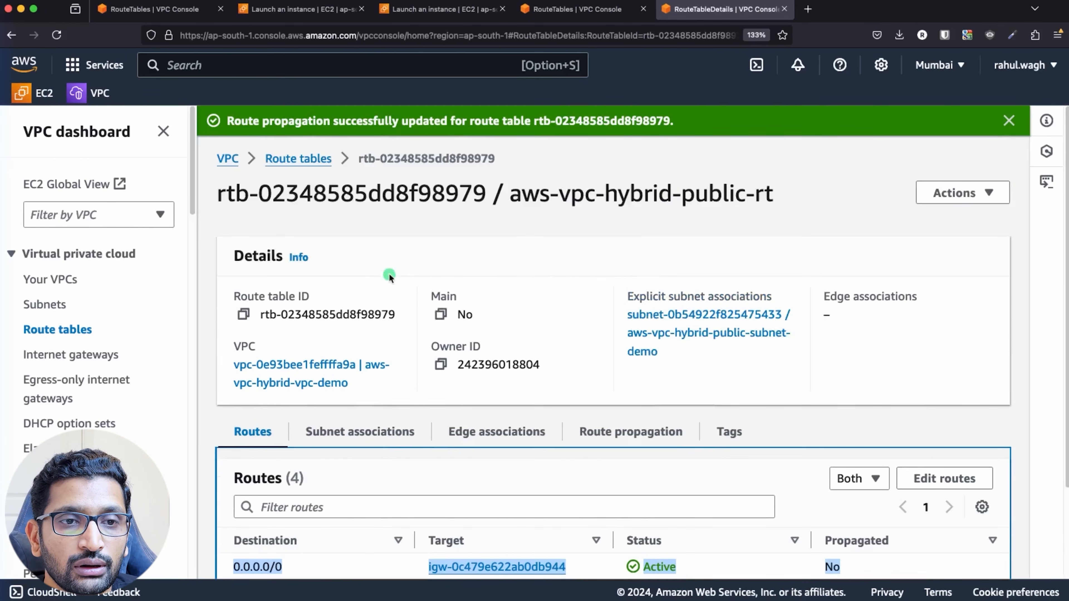
{"action": "left_click", "coordinate": [585, 10]}
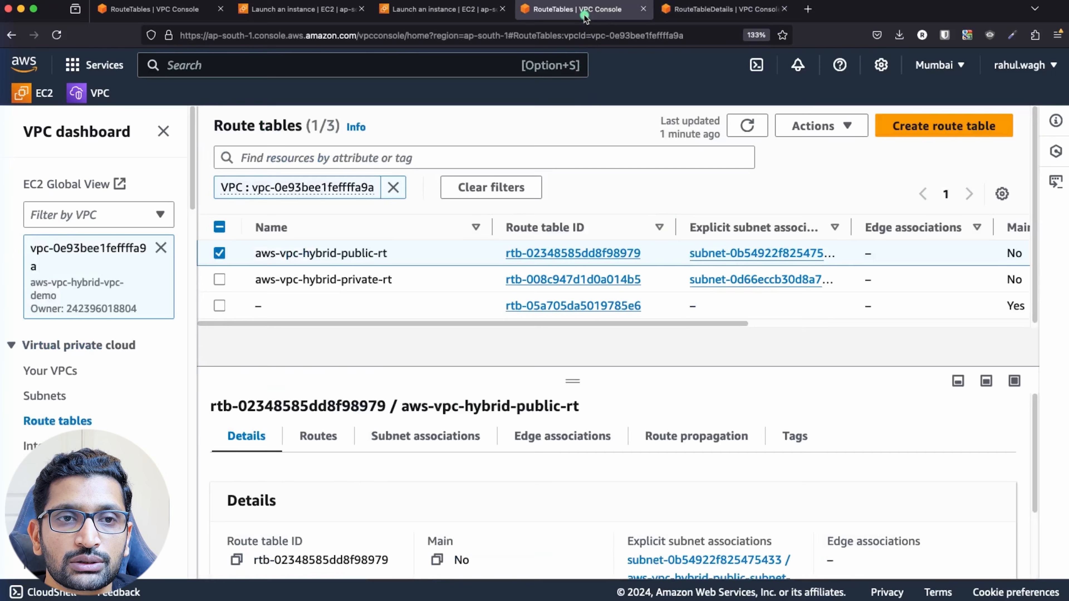
{"action": "left_click", "coordinate": [504, 280]}
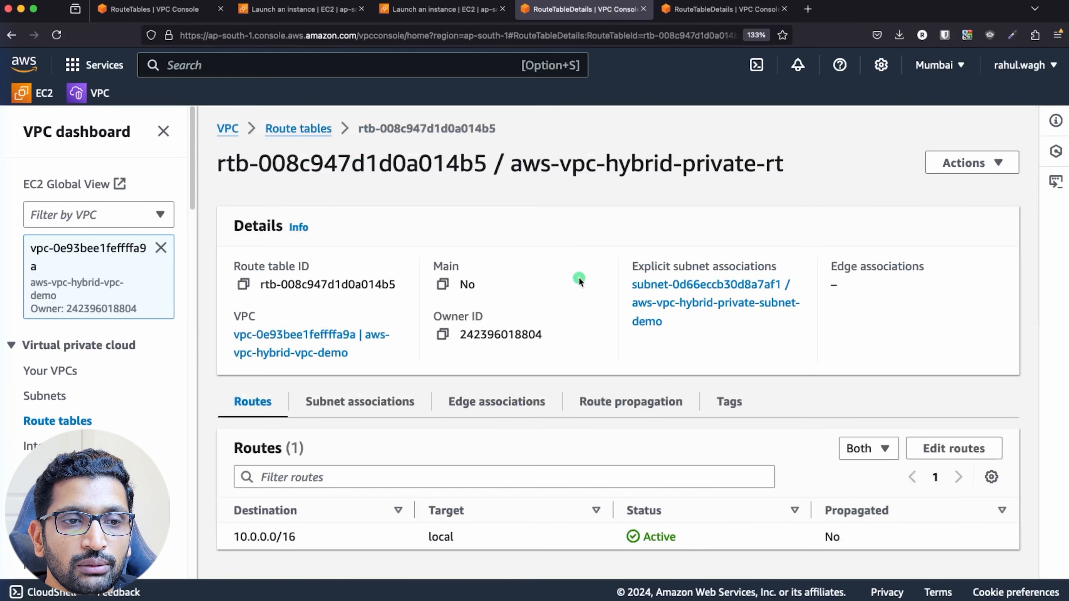
{"action": "left_click", "coordinate": [656, 404]}
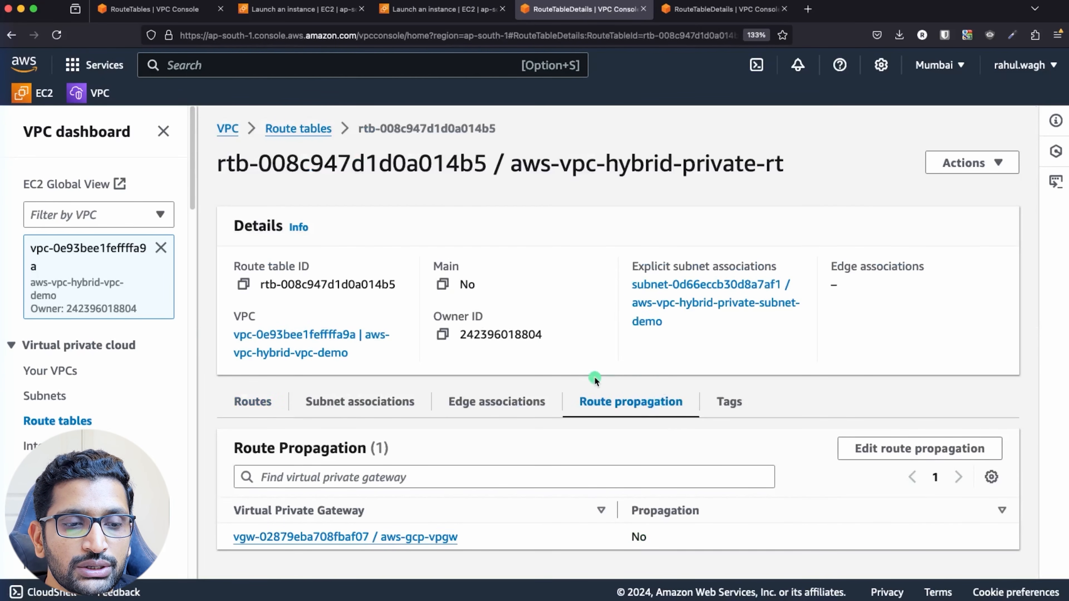
{"action": "left_click", "coordinate": [258, 401]}
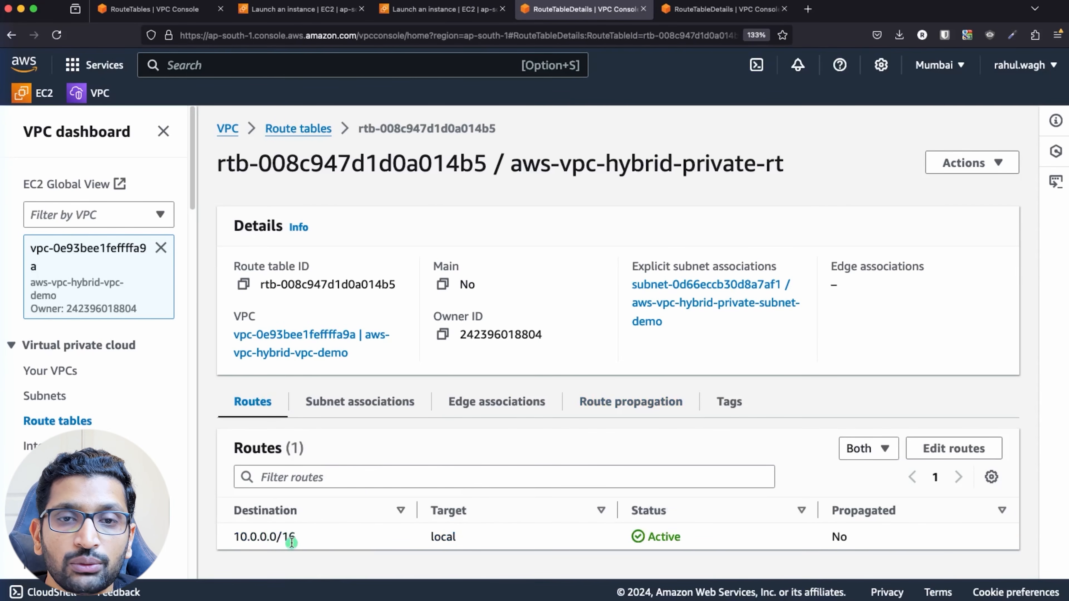
{"action": "left_click", "coordinate": [589, 405]}
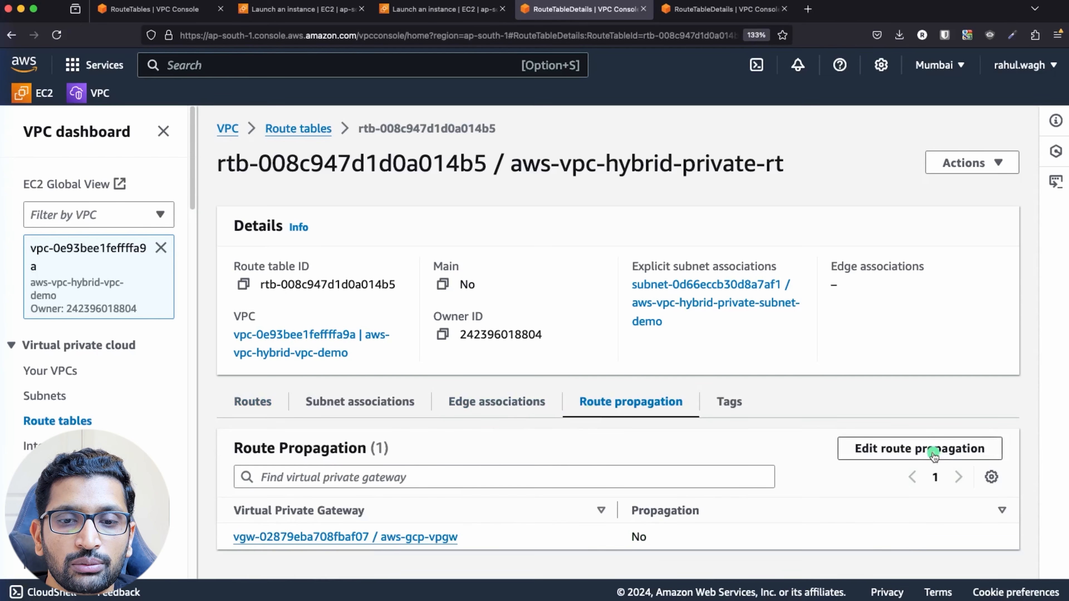
- Enable aws-gcp-vpgw propagation on the private table and confirm the 21.0.1.0/24 and 21.0.2.0/24 routes
{"action": "left_click", "coordinate": [921, 459]}
{"action": "left_click", "coordinate": [363, 383]}
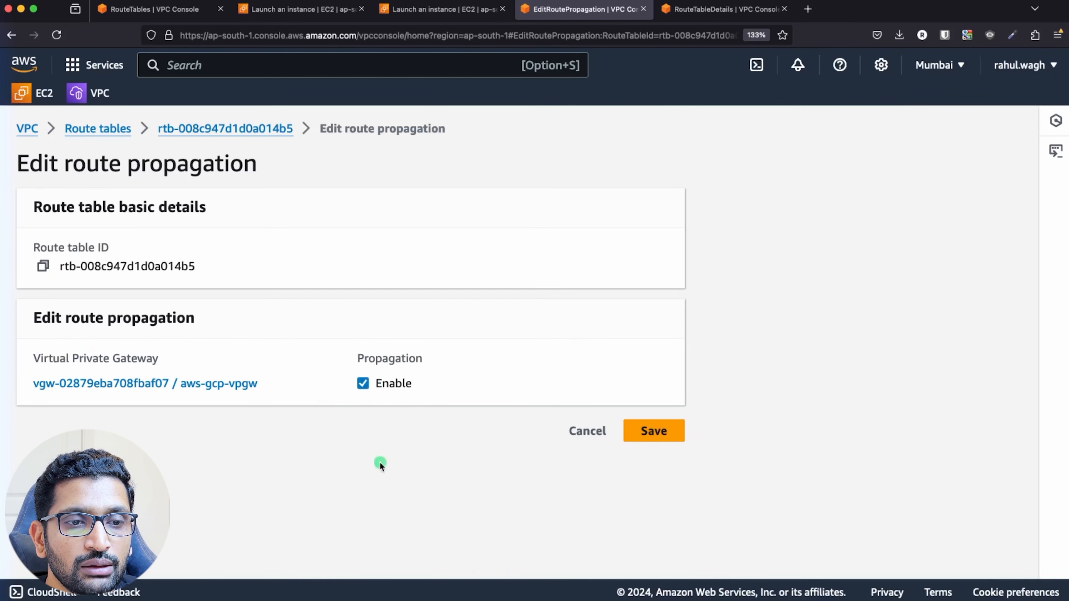
{"action": "left_click", "coordinate": [632, 437]}
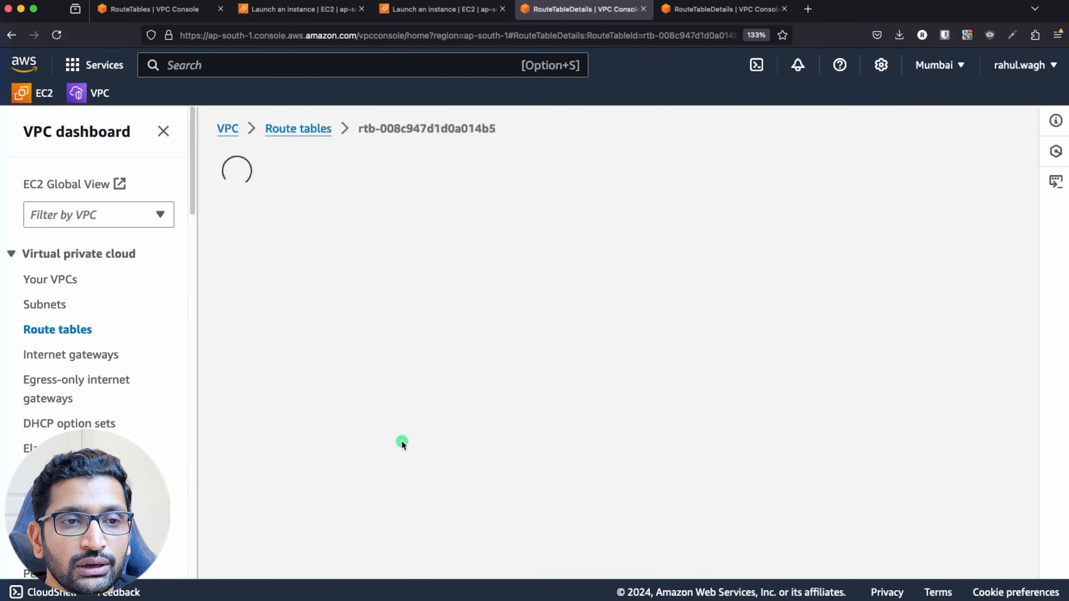
{"action": "scroll", "coordinate": [403, 445], "scroll_direction": "down", "scroll_amount": 3}
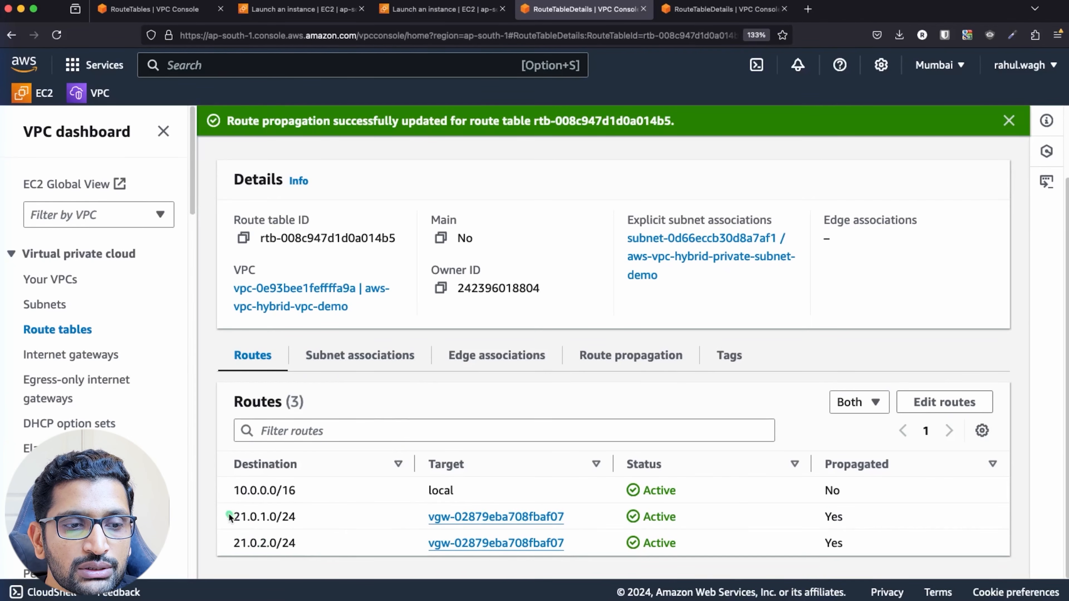
{"action": "left_click_drag", "start_coordinate": [232, 513], "coordinate": [870, 554]}
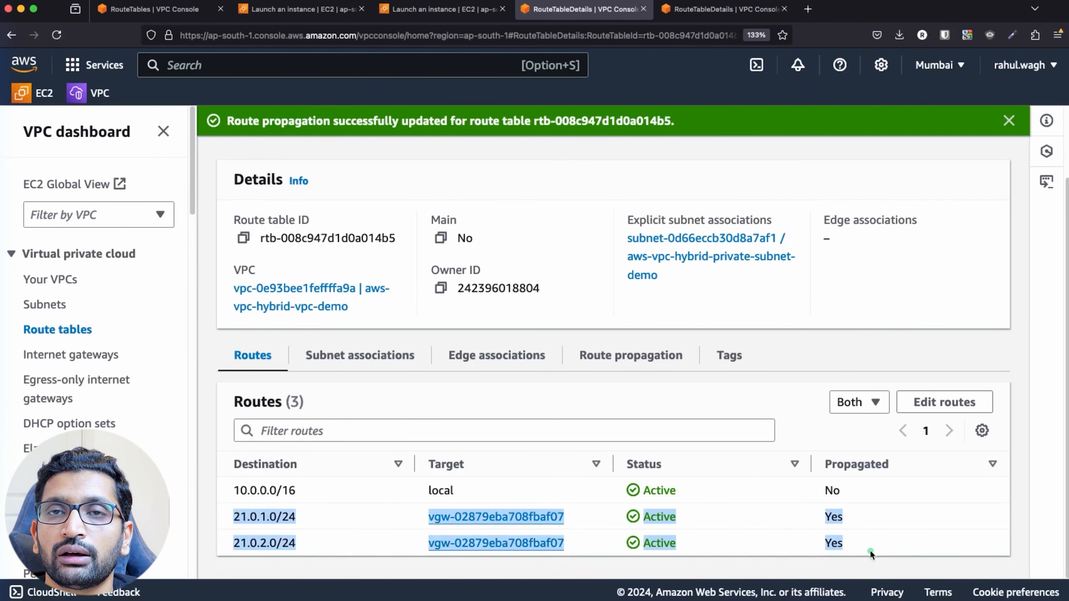
{"action": "key", "text": "super+Tab"}
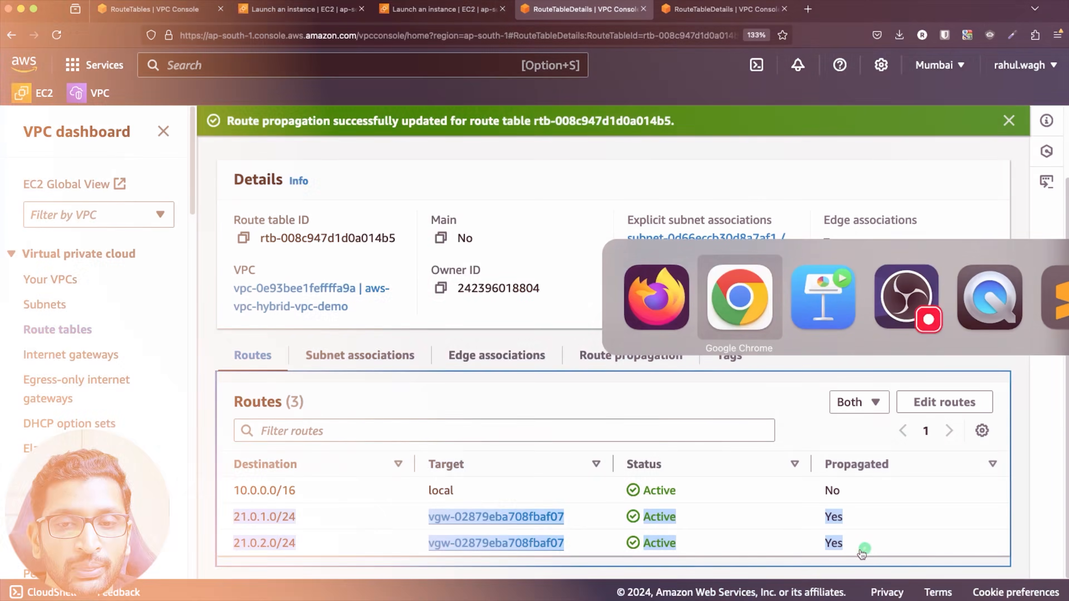
- Search the Google Cloud console for 'visiom' and go to the VM instances page
{"action": "key", "text": "super+Tab"}
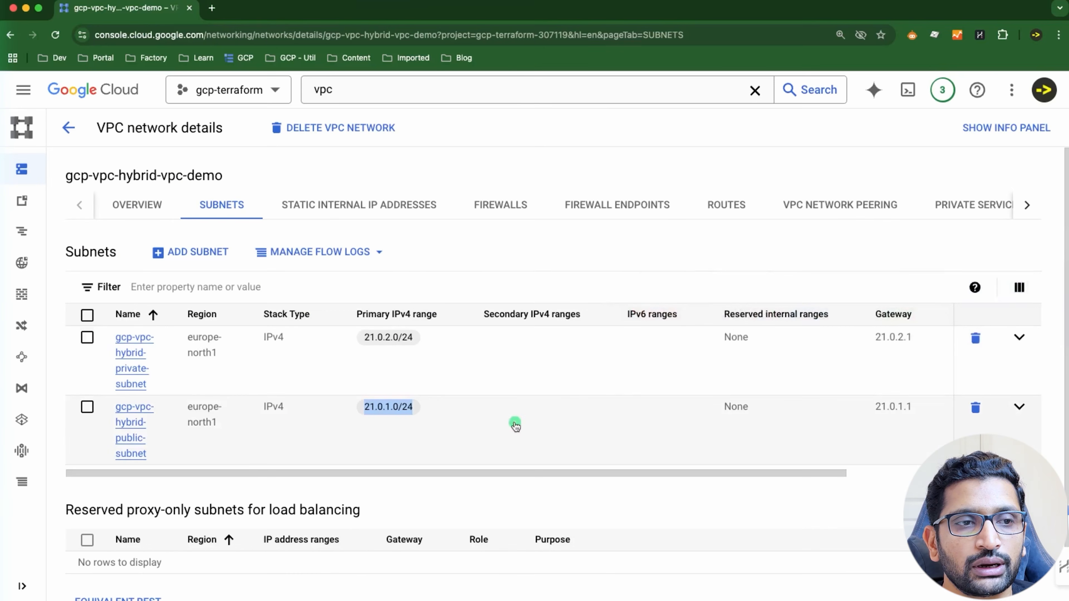
{"action": "left_click", "coordinate": [332, 90]}
{"action": "double_click", "coordinate": [332, 90]}
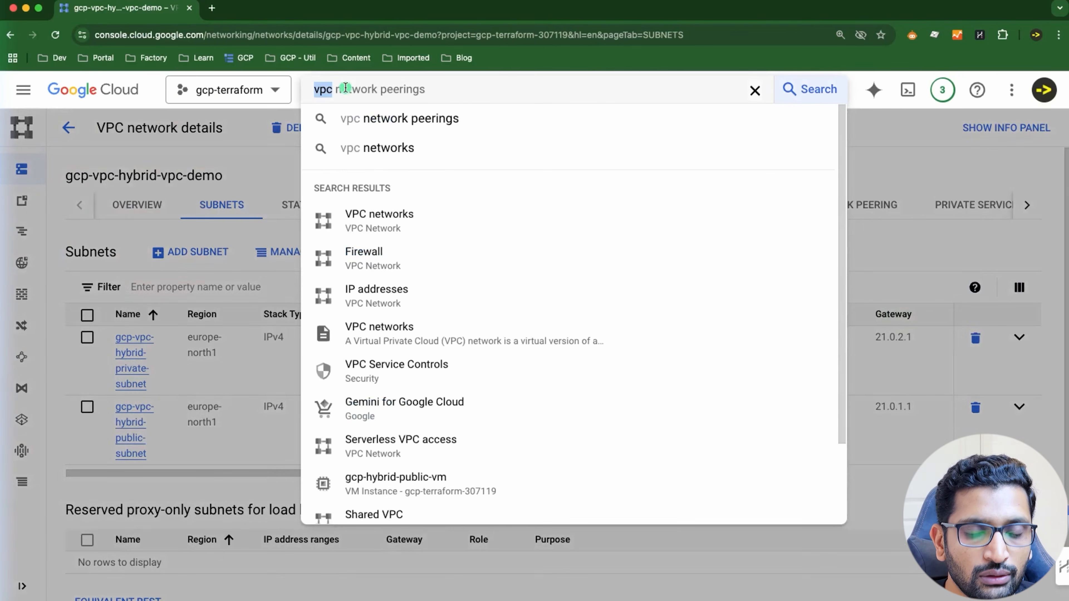
{"action": "type", "text": "visiom"}
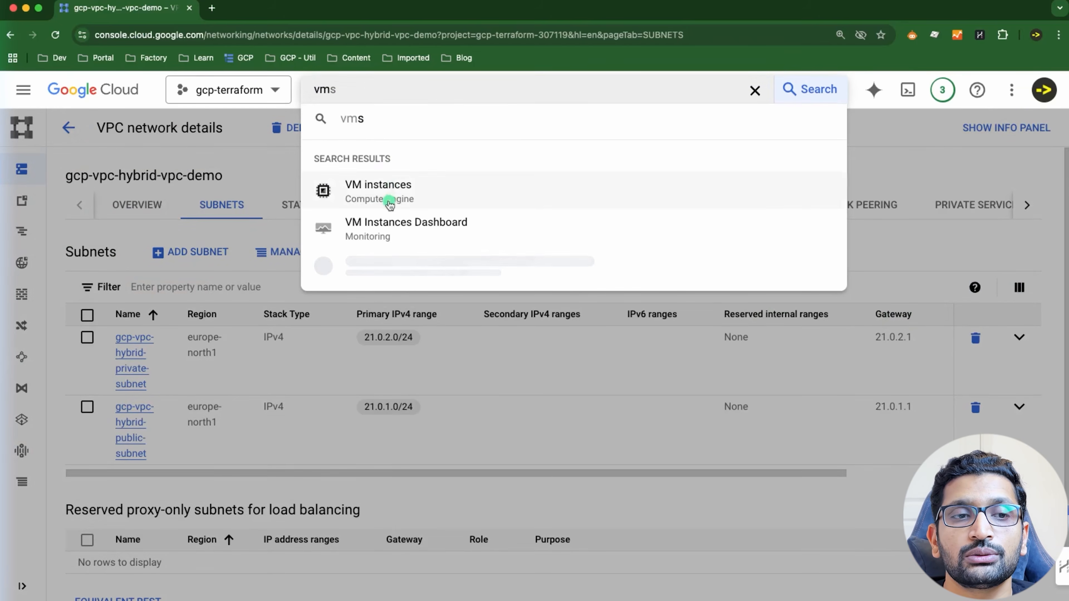
{"action": "left_click", "coordinate": [370, 191]}
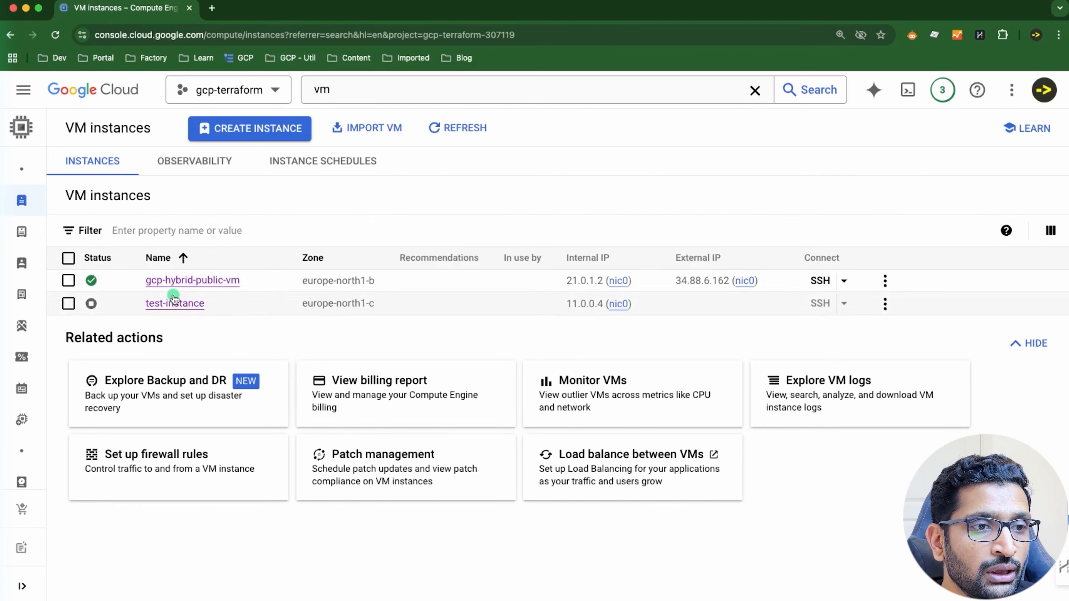
- Open an authorized browser SSH session to gcp-hybrid-public-vm and clear the terminal
{"action": "left_click", "coordinate": [213, 286]}
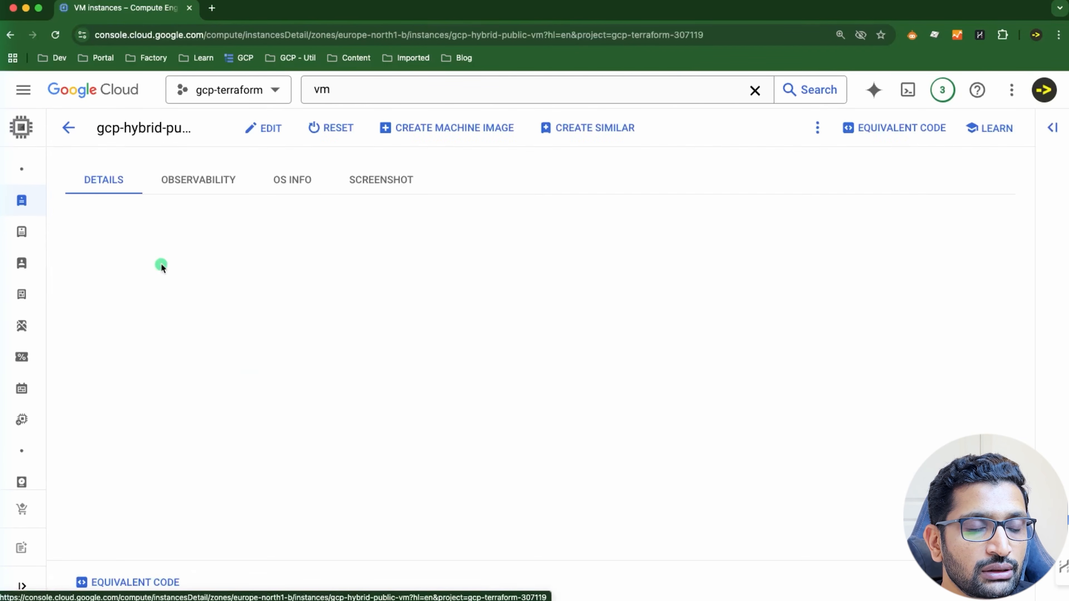
{"action": "left_click", "coordinate": [84, 212]}
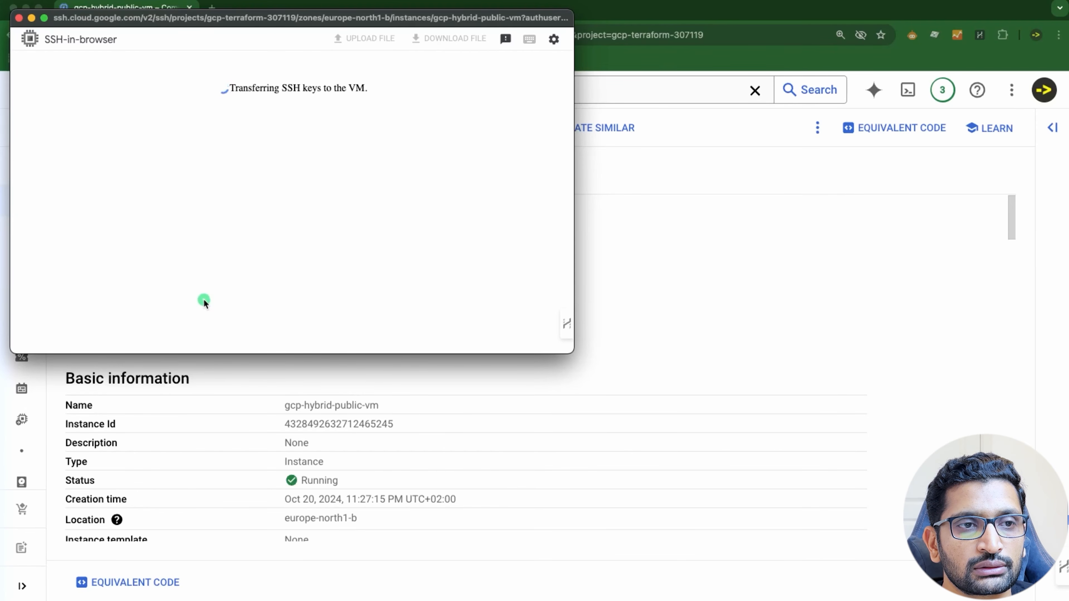
{"action": "left_click", "coordinate": [231, 226]}
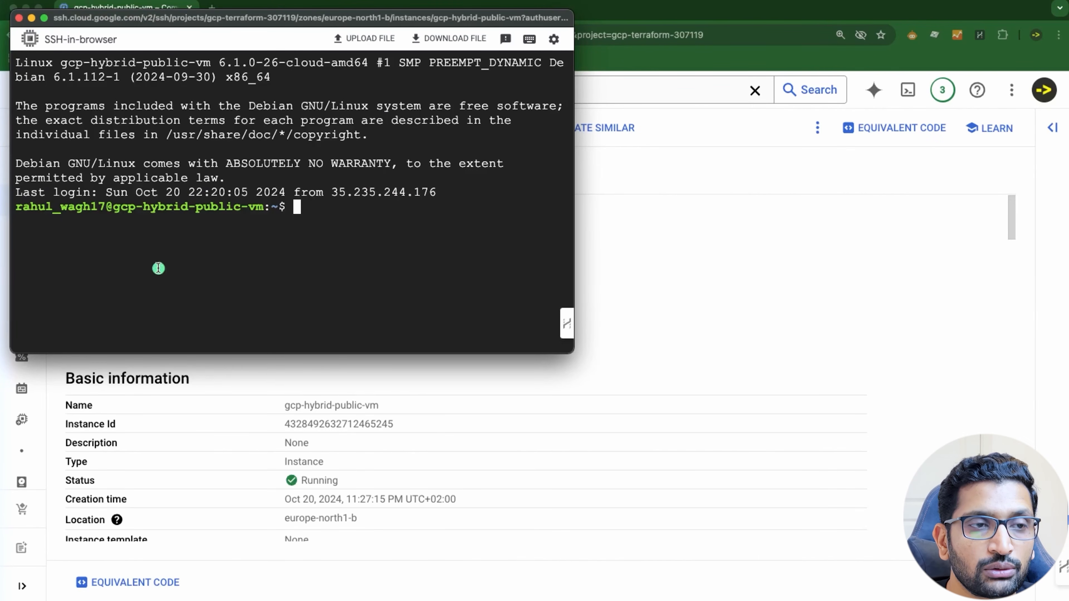
{"action": "type", "text": "clear"}
{"action": "key", "text": "Return"}
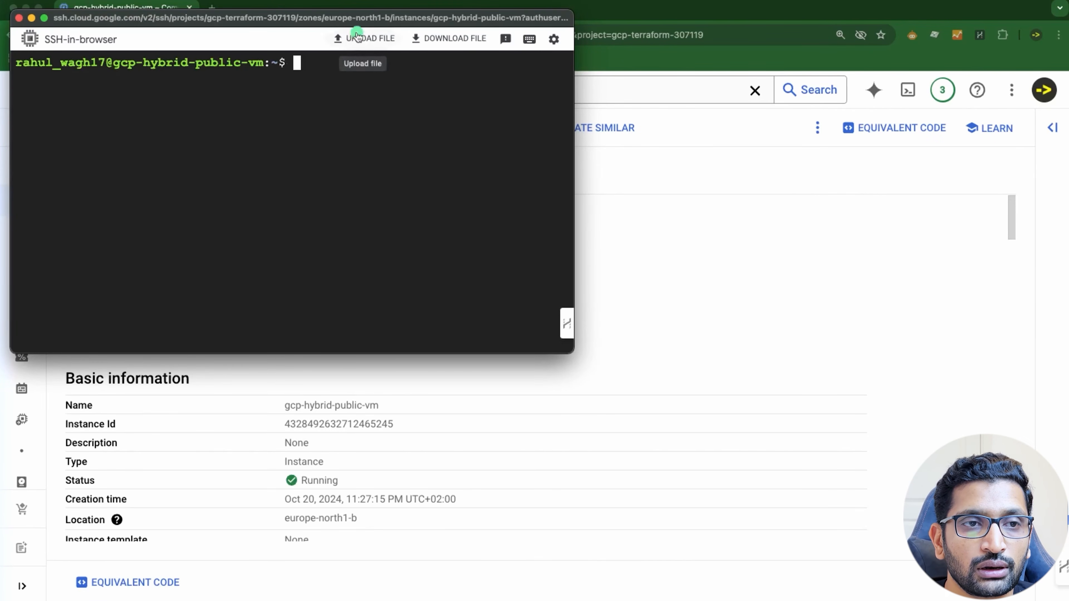
{"action": "left_click_drag", "start_coordinate": [355, 18], "coordinate": [403, 112]}
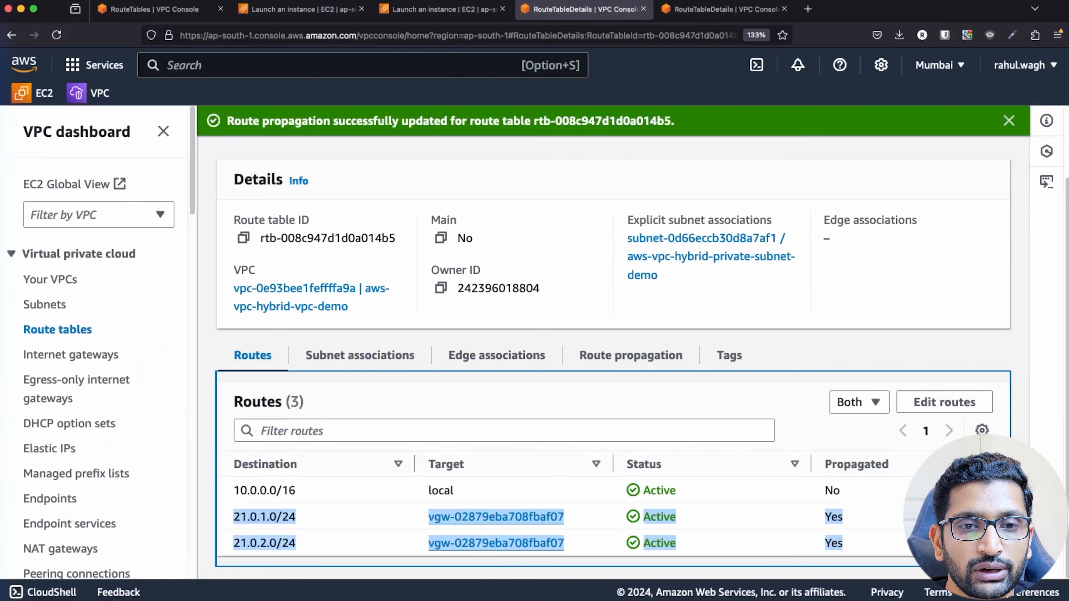
- Copy private IPv4 address 10.0.2.162 from the running aws-vpc-hybrid-private-ec2 instance's summary
{"action": "left_click", "coordinate": [40, 93]}
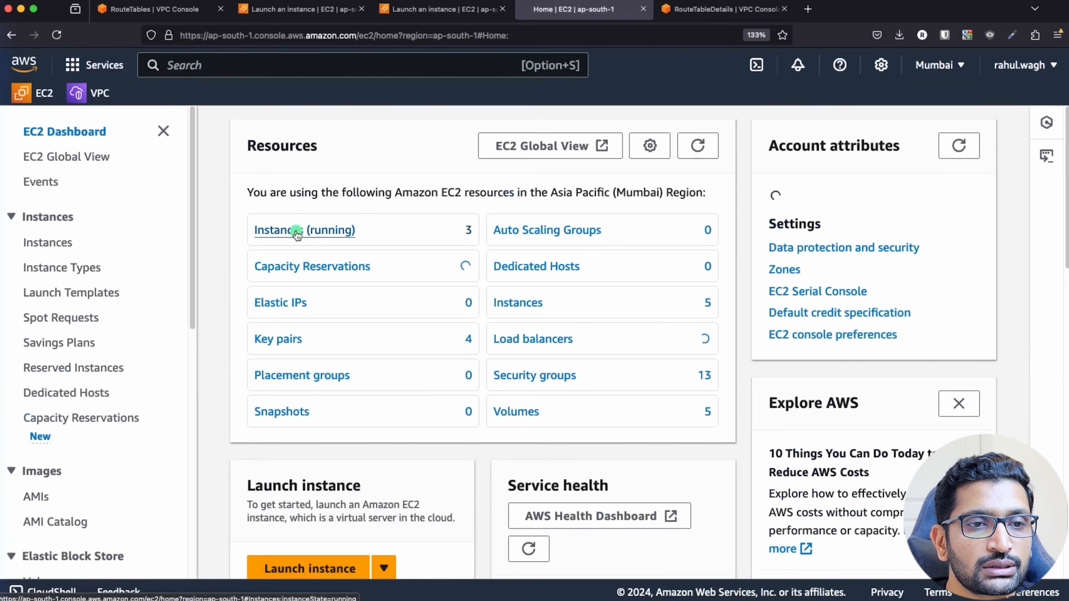
{"action": "left_click", "coordinate": [295, 230]}
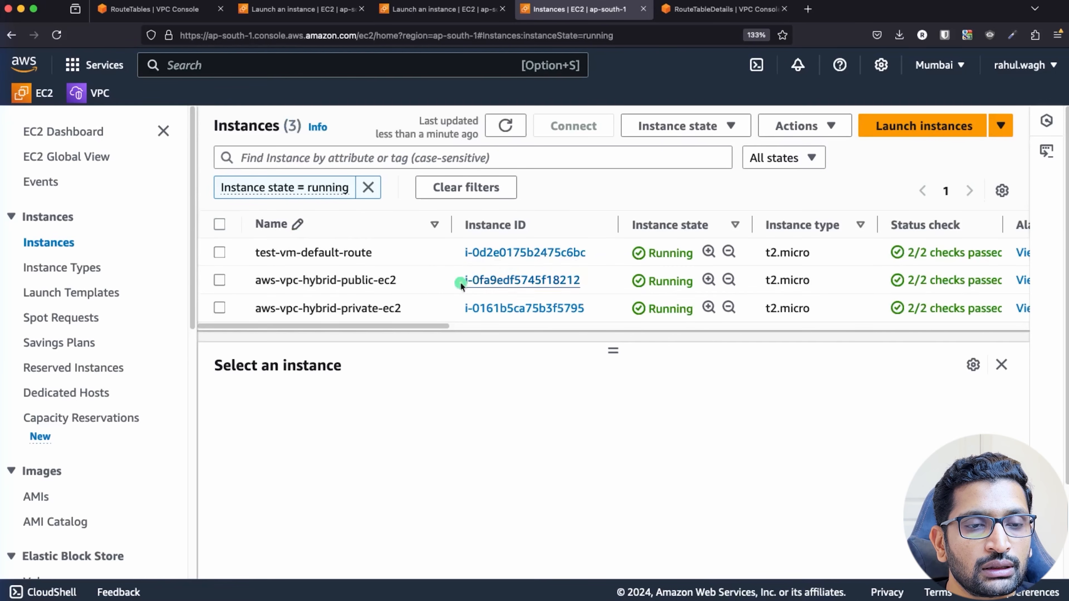
{"action": "left_click", "coordinate": [511, 311]}
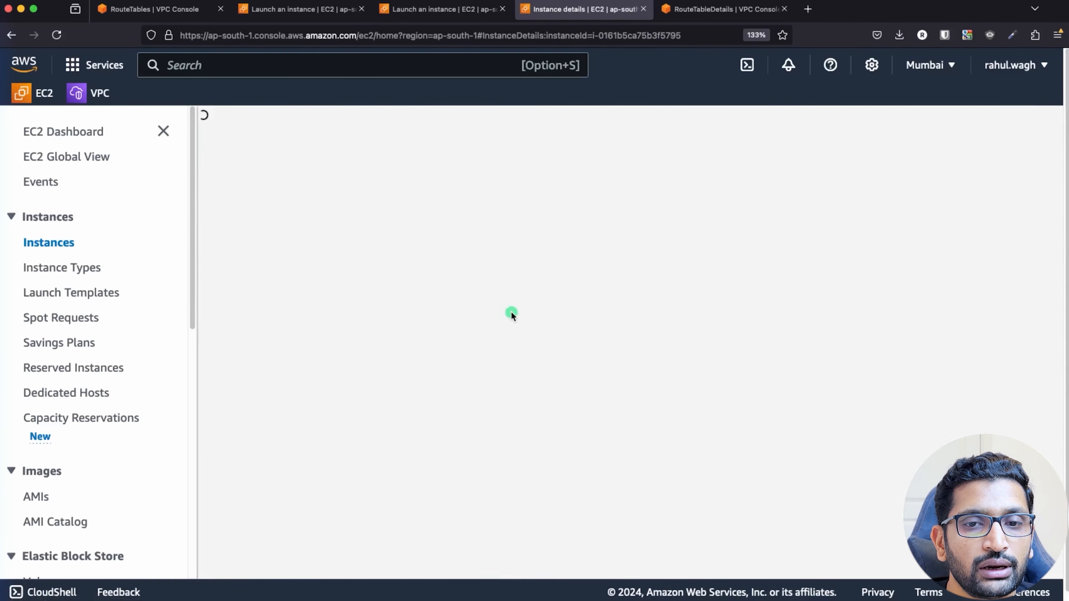
{"action": "left_click", "coordinate": [753, 266]}
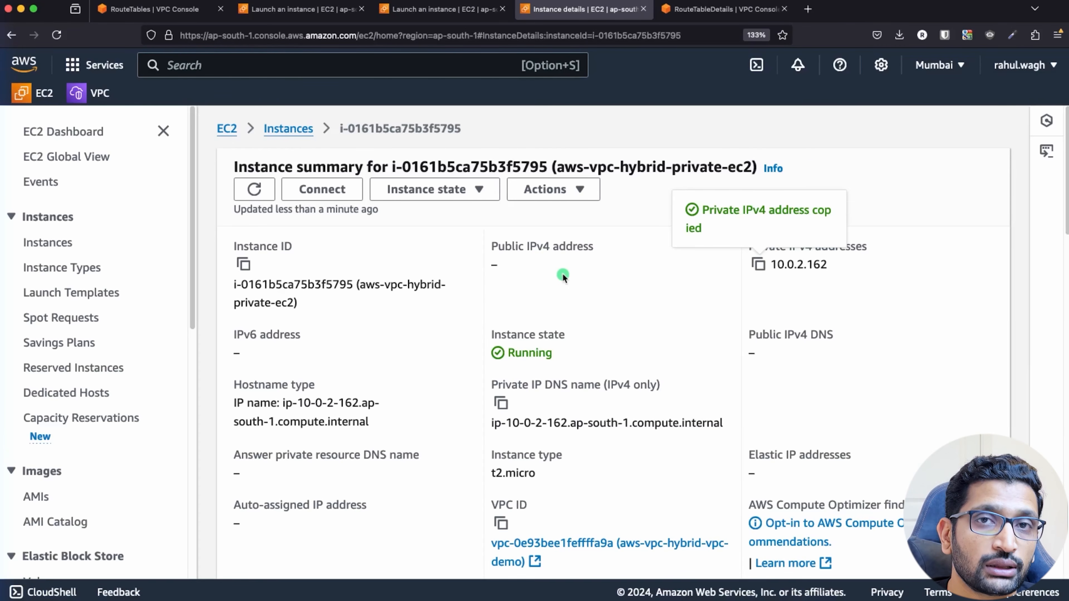
- Ping 10.0.2.162 from the GCP VM's SSH terminal, stopping after 9 replies with 0% loss
{"action": "key", "text": "super+Tab"}
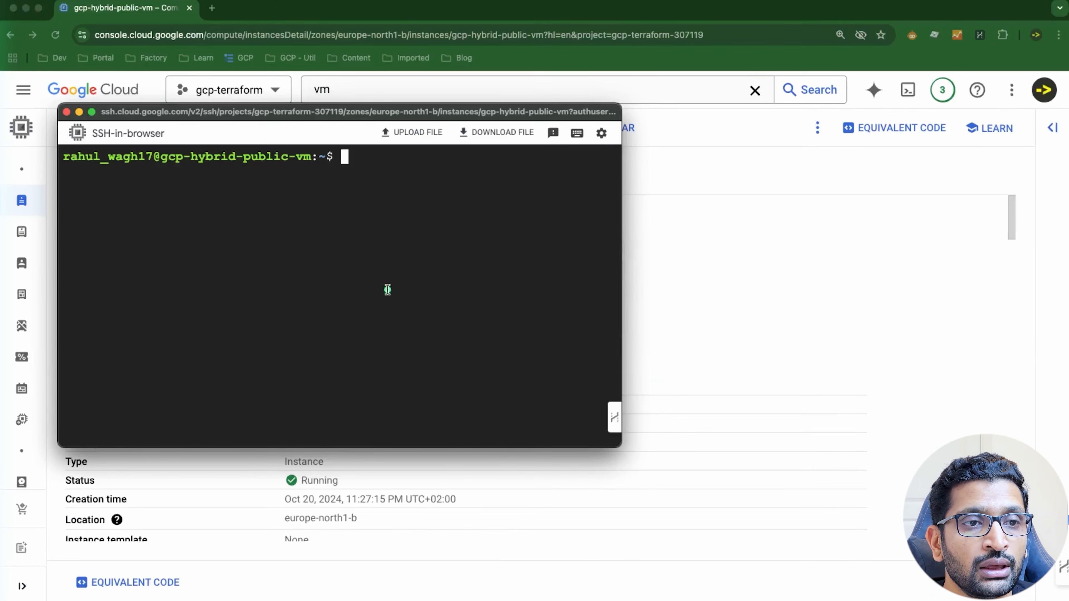
{"action": "left_click", "coordinate": [387, 289]}
{"action": "type", "text": "ping"}
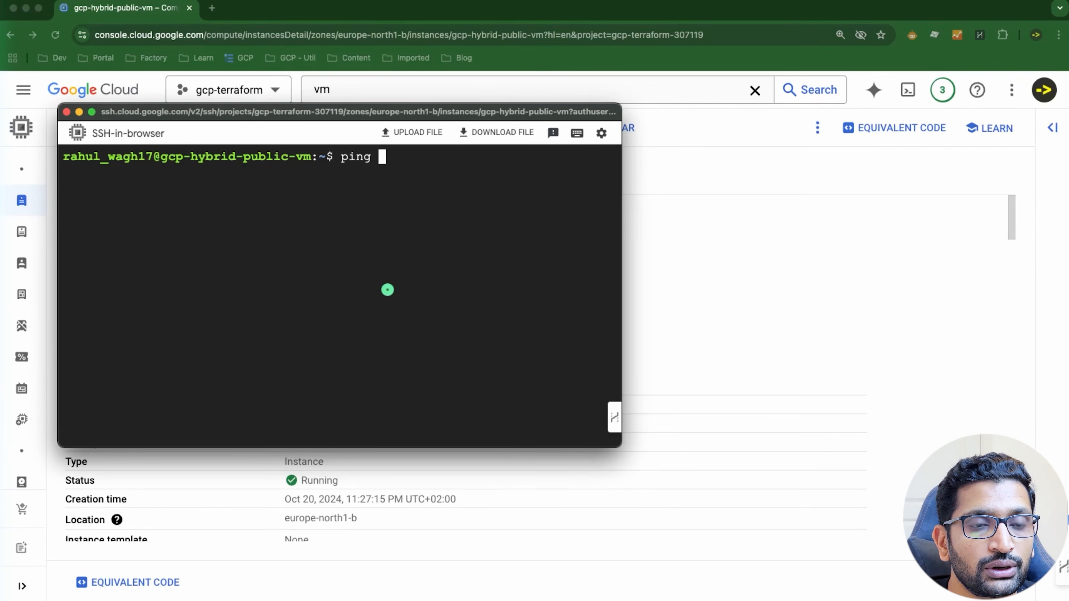
{"action": "key", "text": "super+v"}
{"action": "key", "text": "Return"}
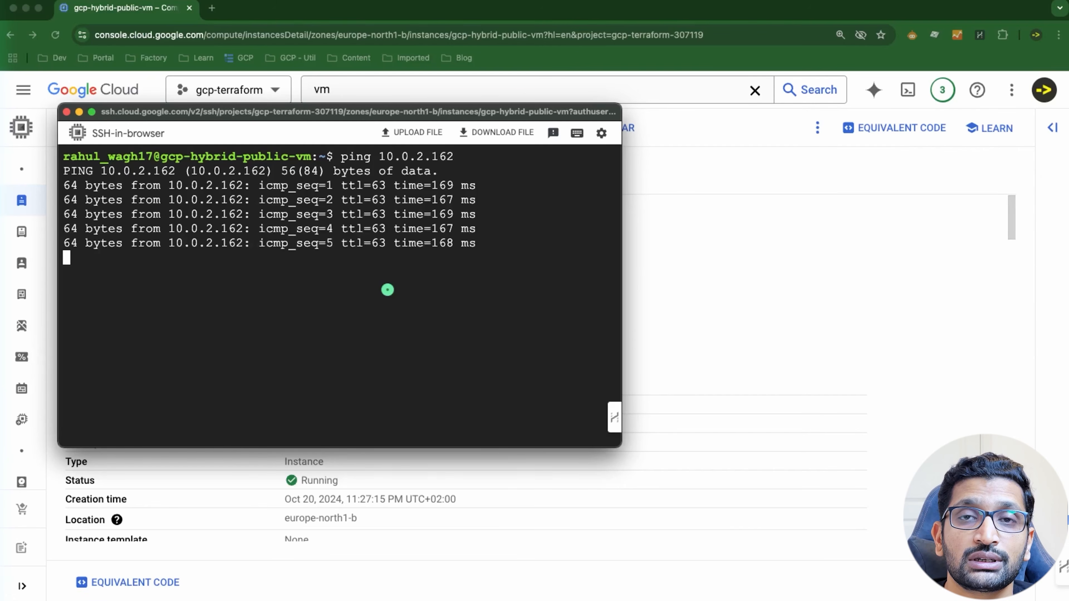
{"action": "left_click_drag", "start_coordinate": [378, 156], "coordinate": [475, 156]}
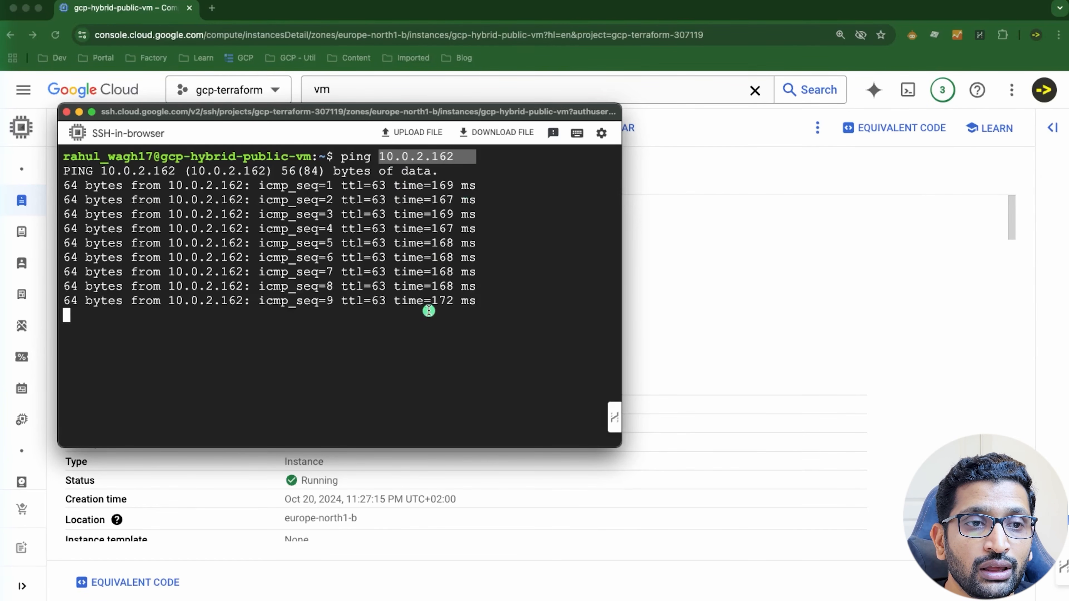
{"action": "key", "text": "ctrl+c"}
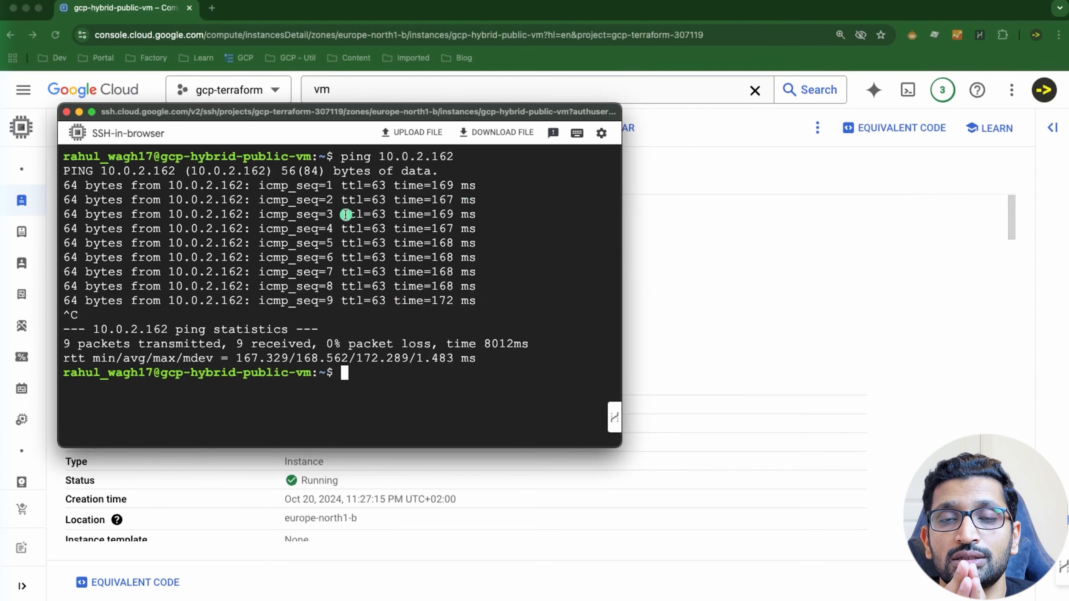